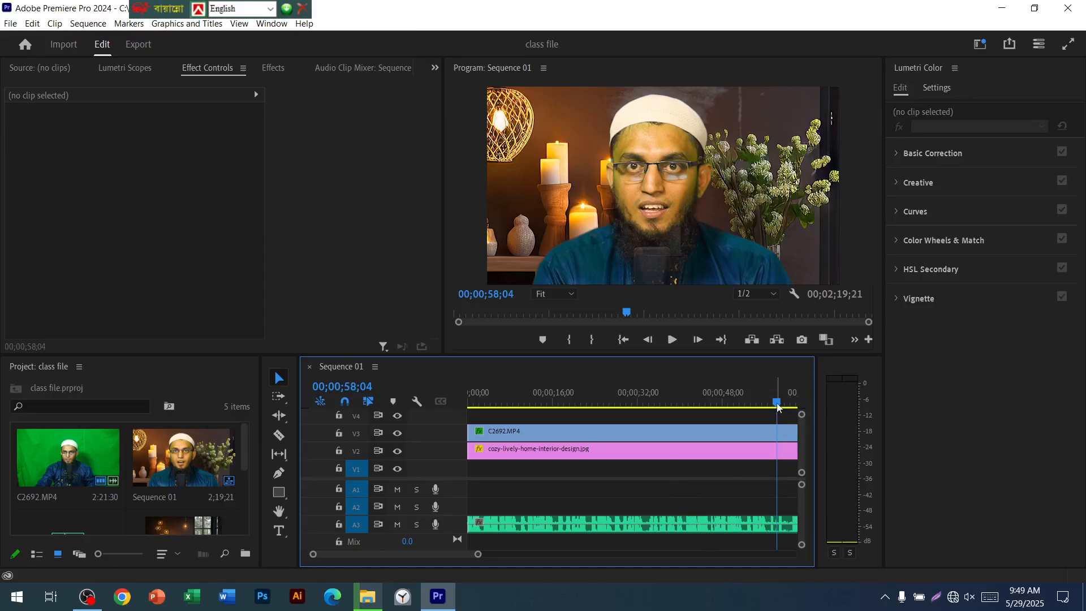
Widen the timeline area by narrowing the project and tool areas beside it
click(594, 524)
drag(479, 555, 427, 557)
click(603, 489)
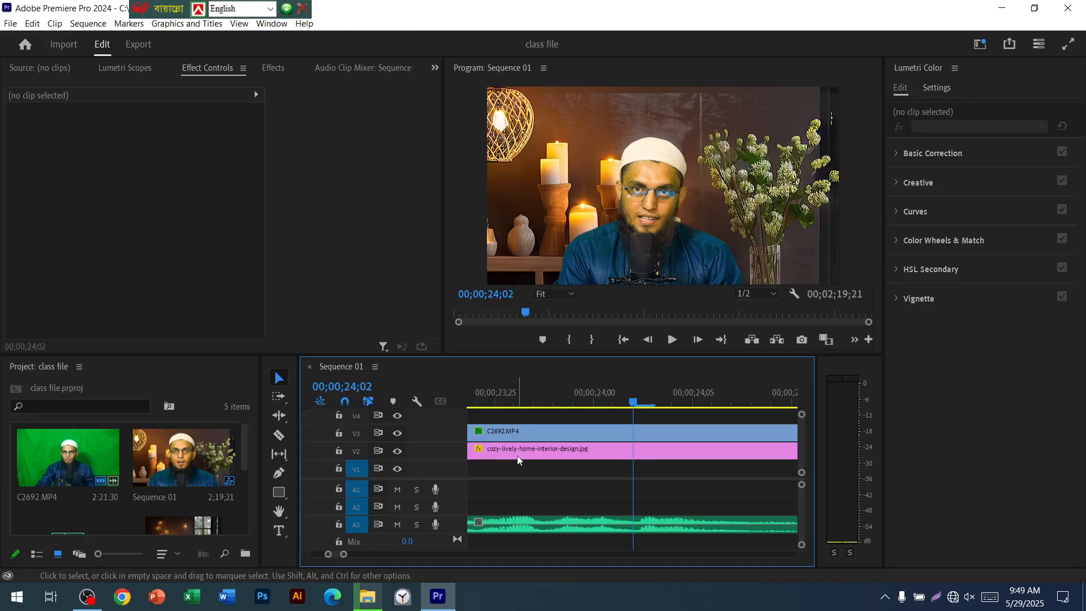
drag(248, 421, 128, 420)
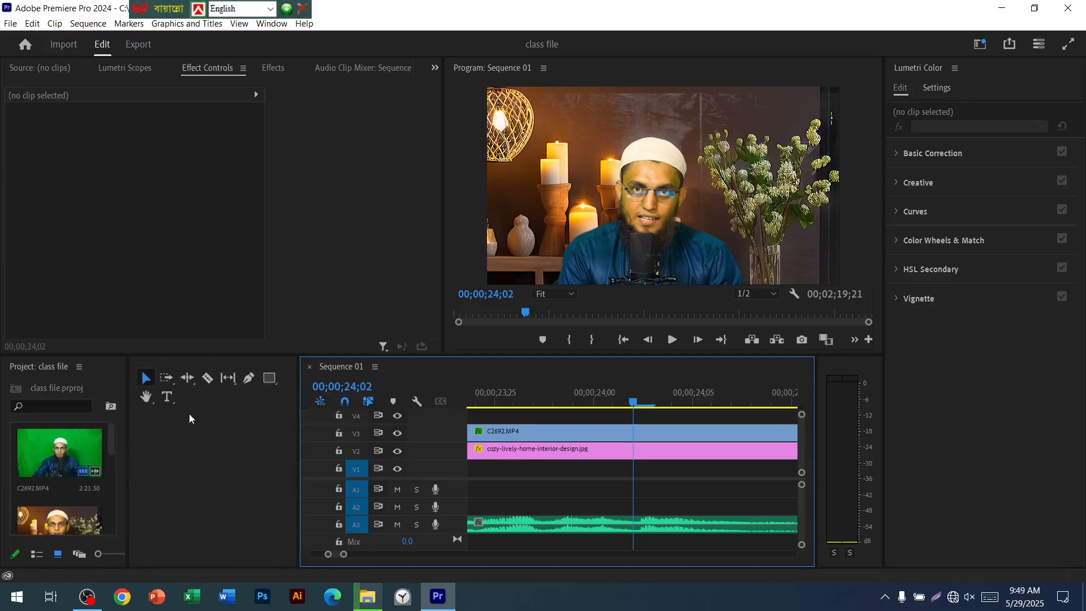
drag(299, 439, 145, 440)
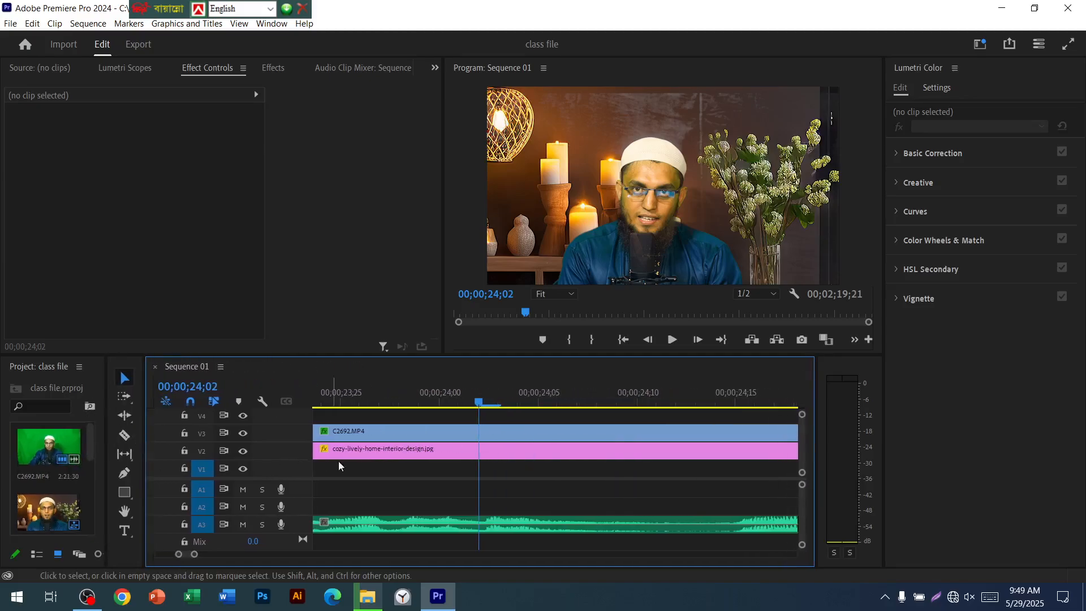
Play a short stretch of the sequence from about 00;02;12 and stop playback
scroll(668, 471, up, 5)
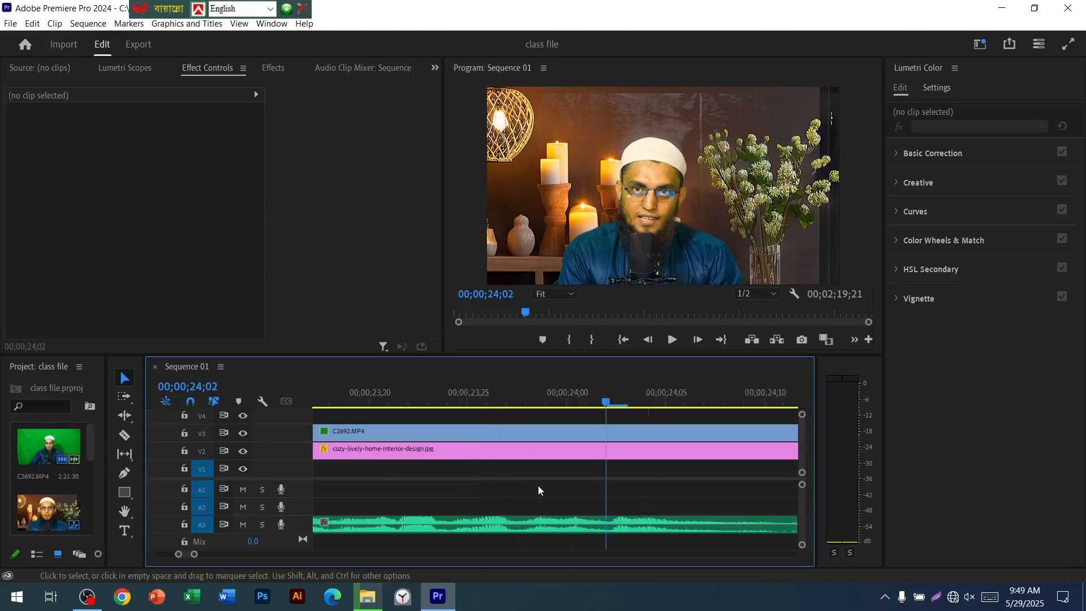
scroll(515, 538, up, 6)
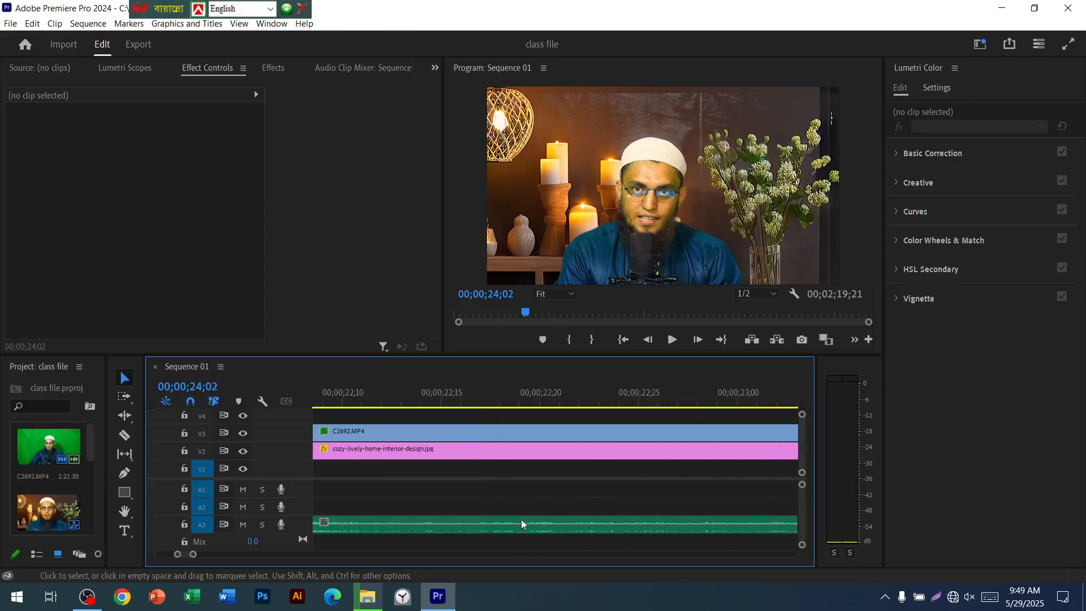
drag(185, 552, 276, 555)
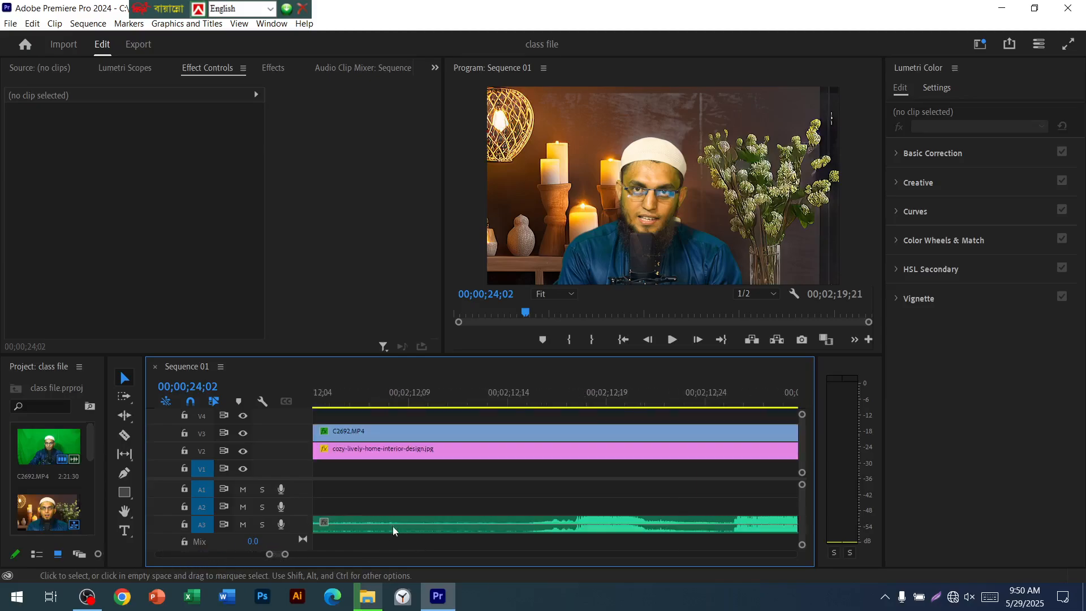
click(547, 401)
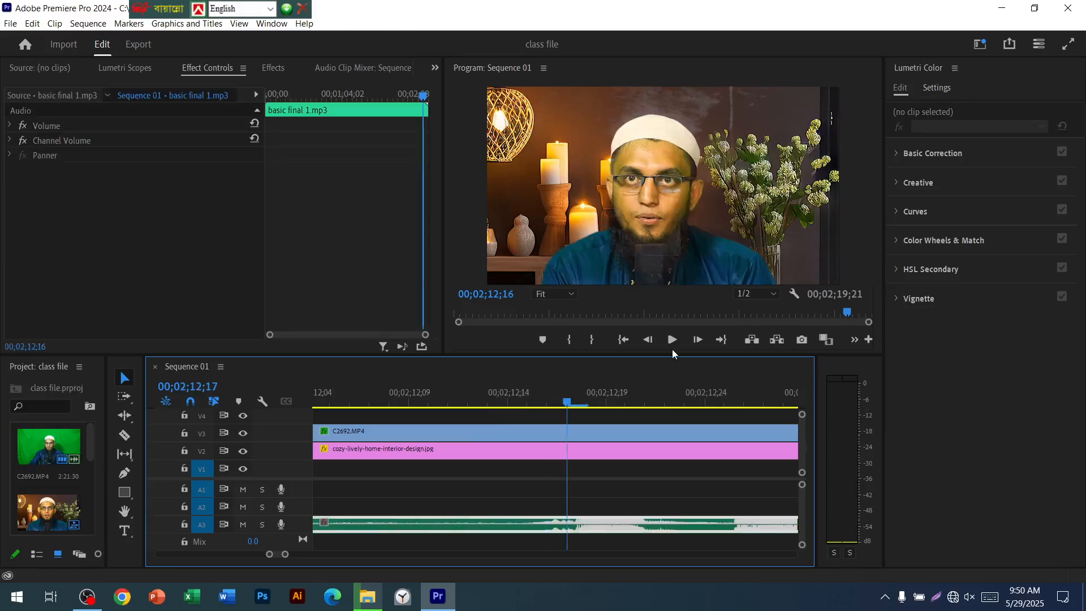
click(672, 340)
click(672, 340)
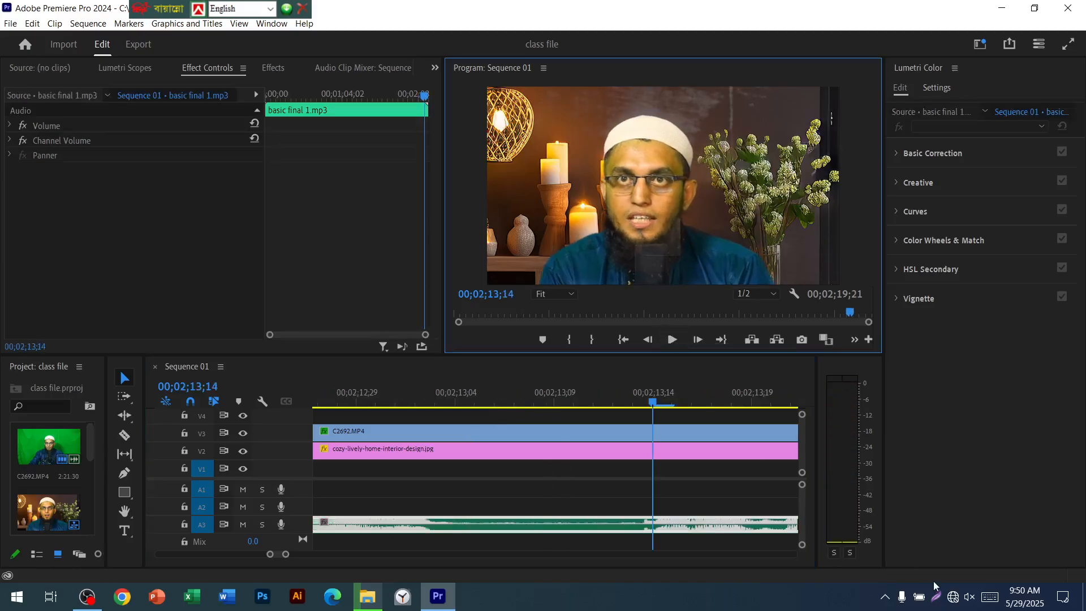
Unmute the computer's sound and connect to the TP-Link_01_5G Wi-Fi network
click(969, 597)
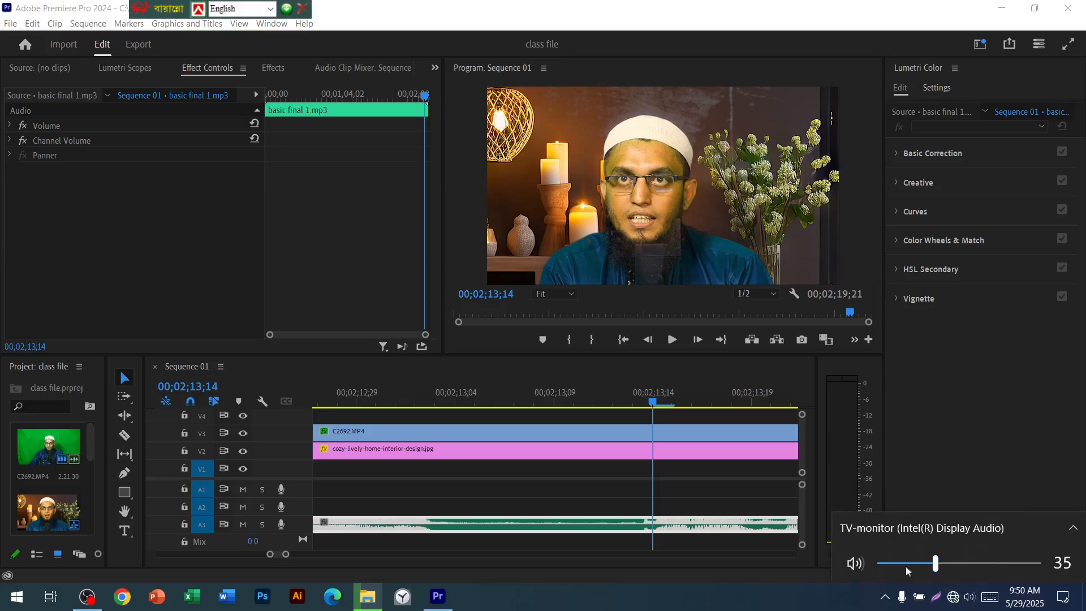
click(951, 596)
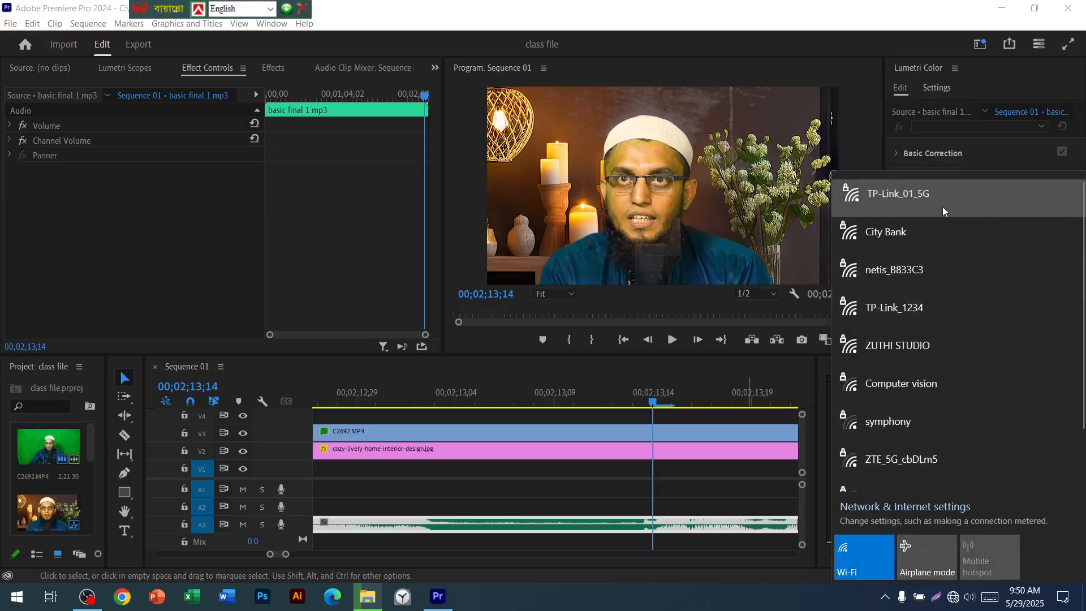
click(943, 206)
click(988, 269)
click(596, 513)
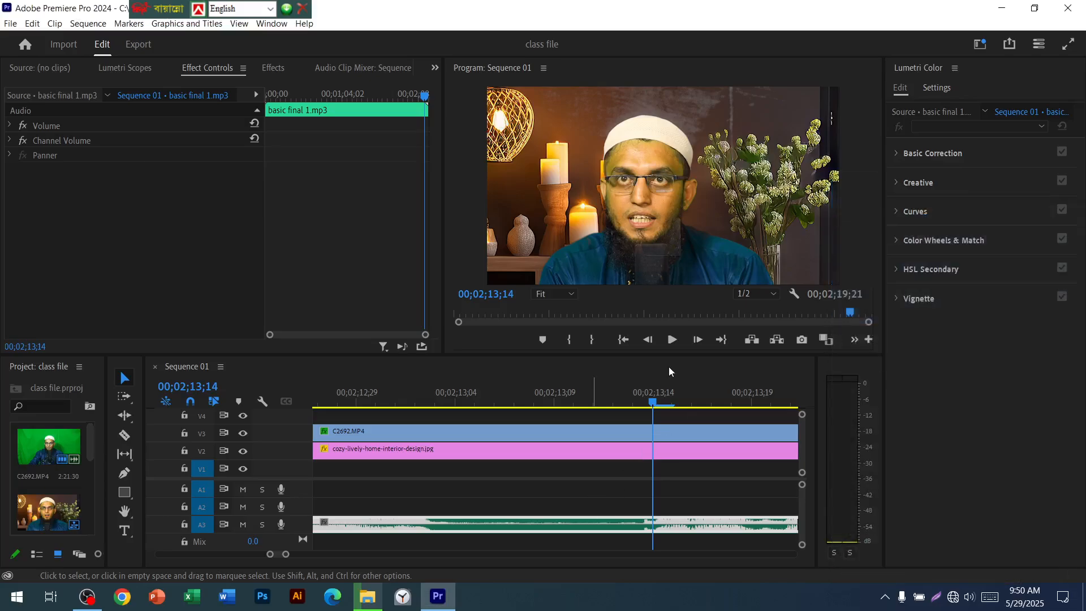
Play the sequence from 00;02;13;14 for about a second to listen to the audio
click(667, 341)
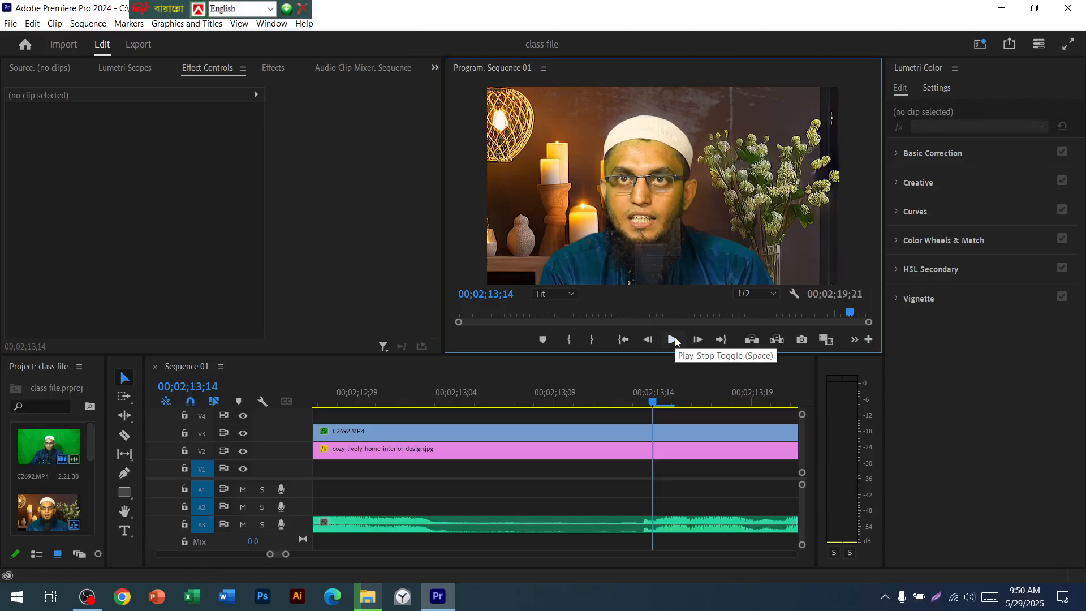
click(673, 339)
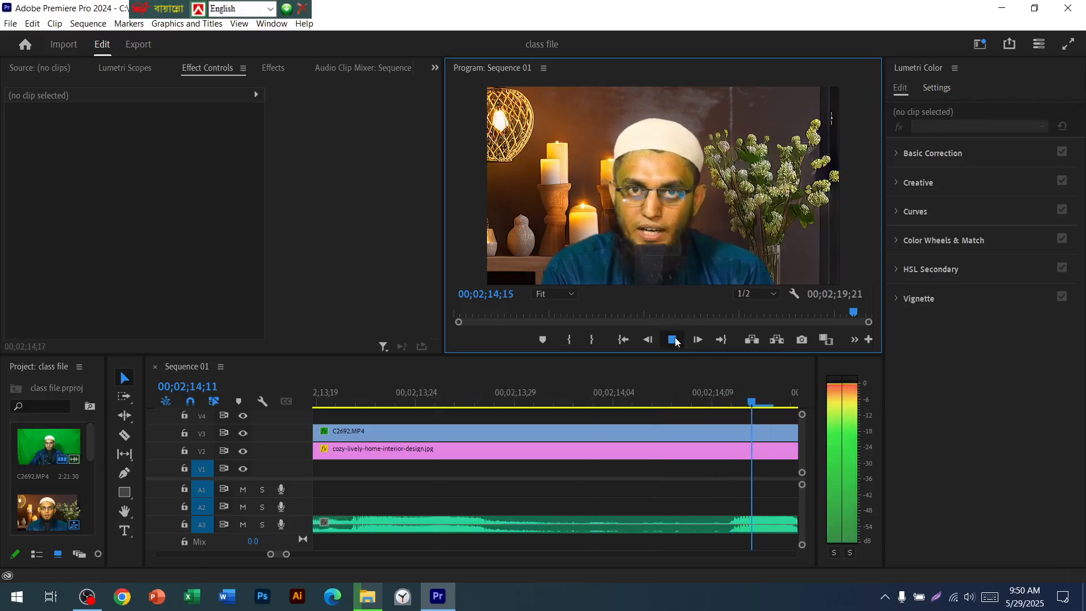
click(675, 342)
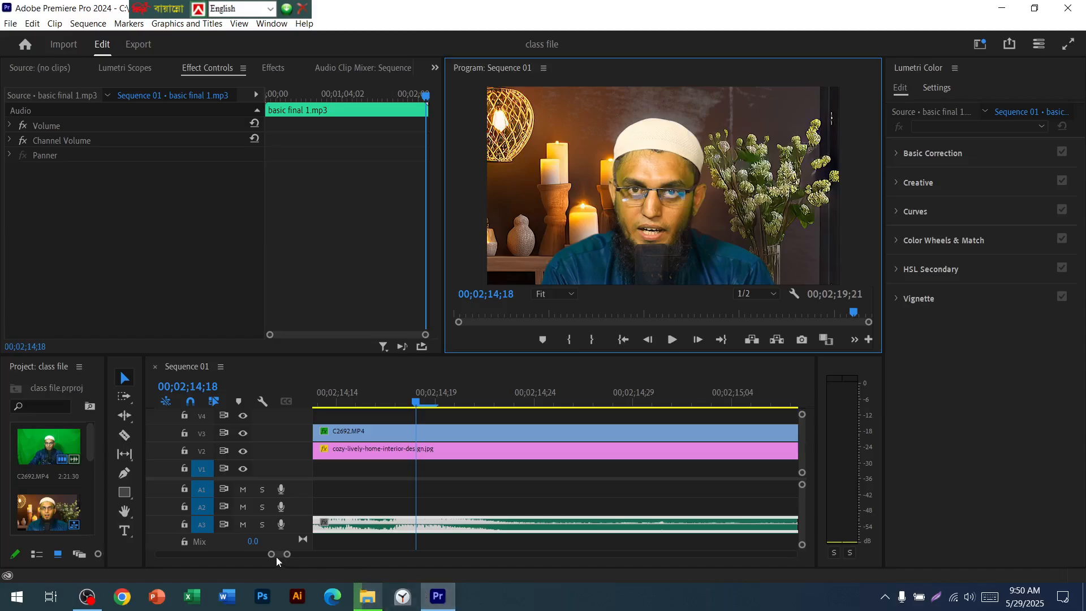
Preview the sequence around 00;01;08 and place the playhead at 00;01;08;03
drag(288, 554, 260, 546)
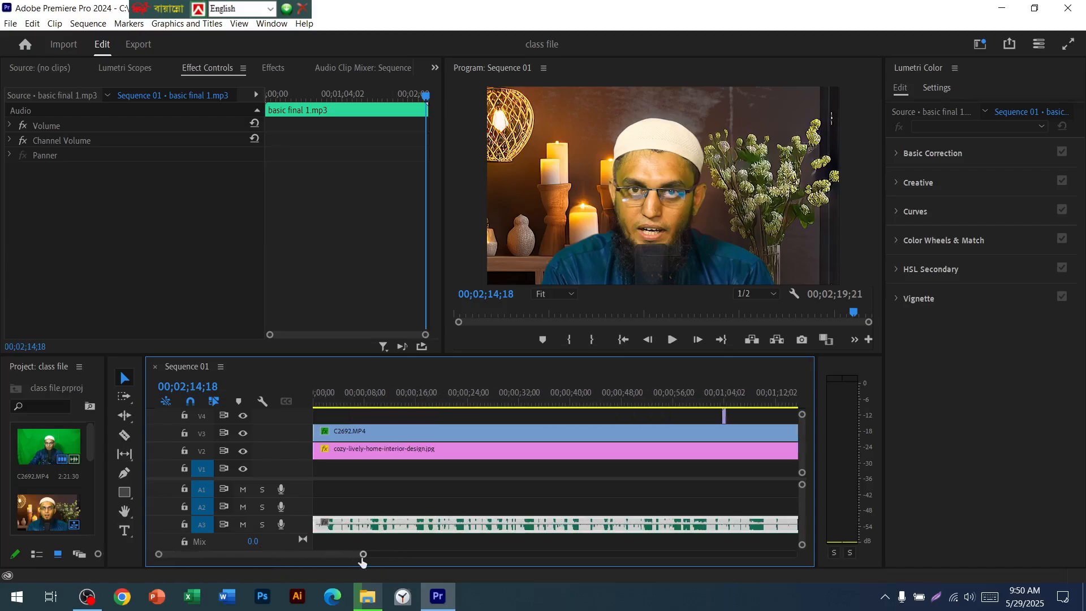
drag(363, 555, 315, 555)
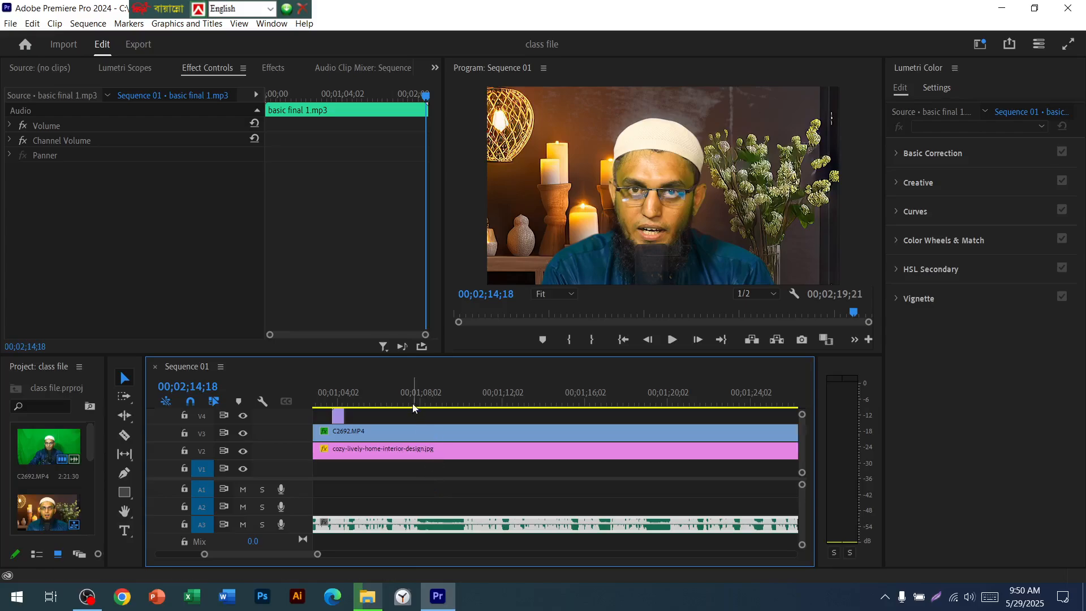
click(412, 405)
click(672, 342)
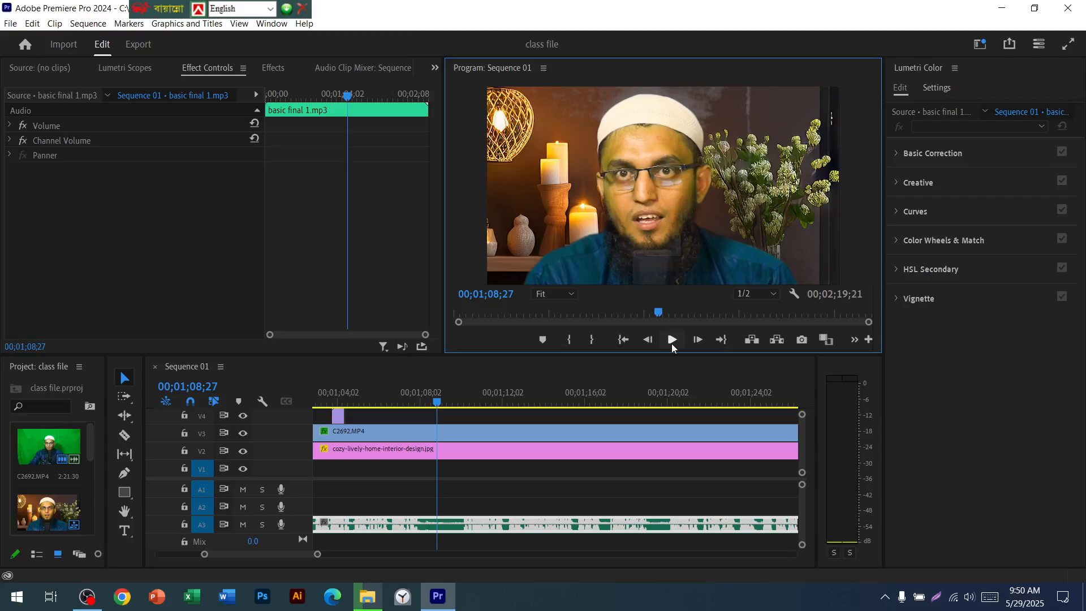
click(434, 403)
drag(434, 403, 421, 405)
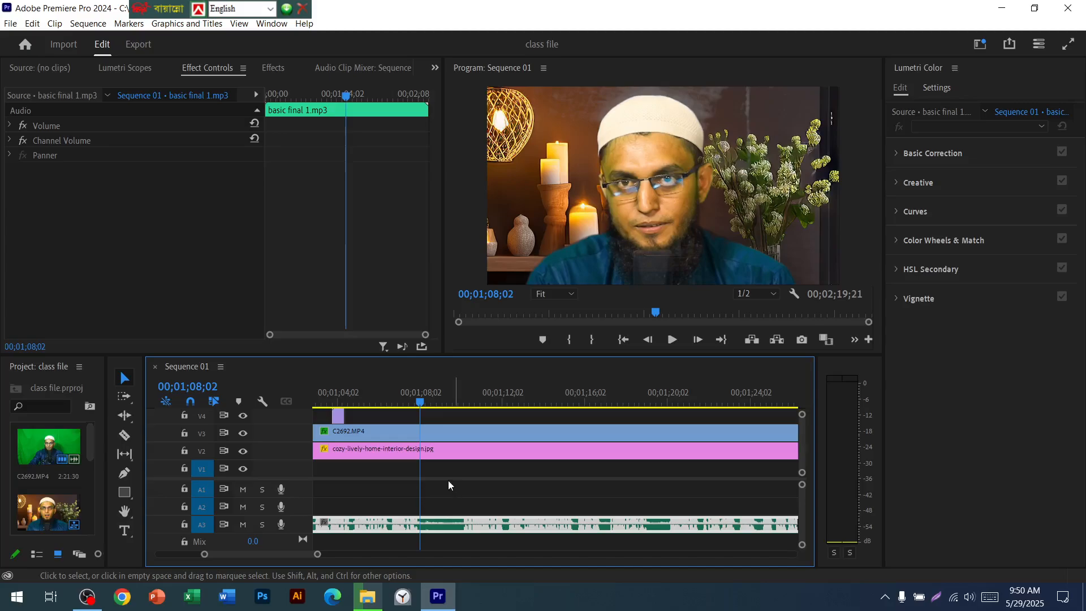
drag(313, 557, 285, 560)
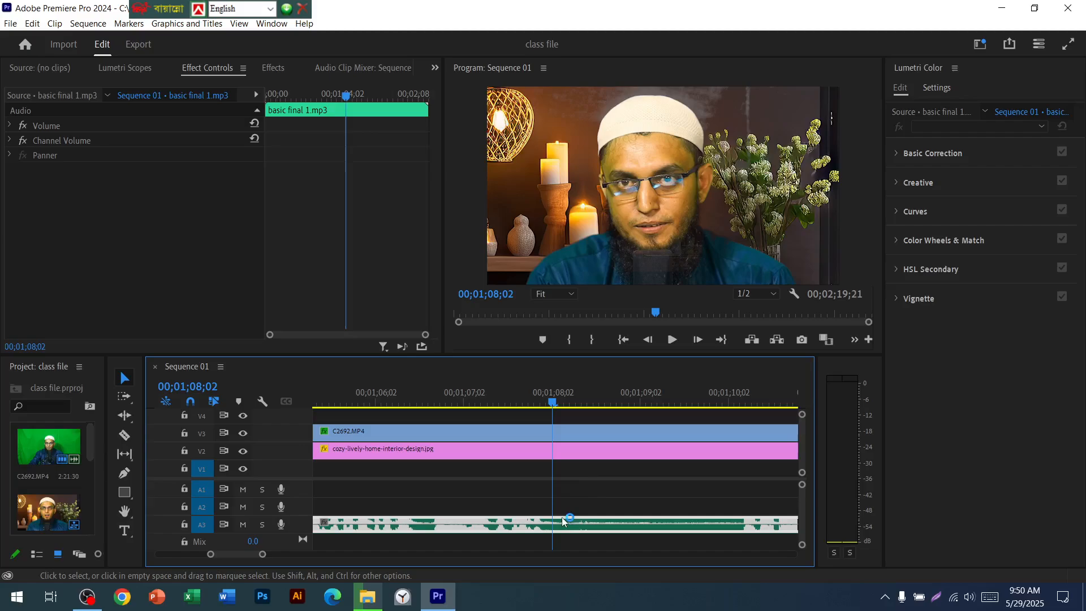
click(556, 406)
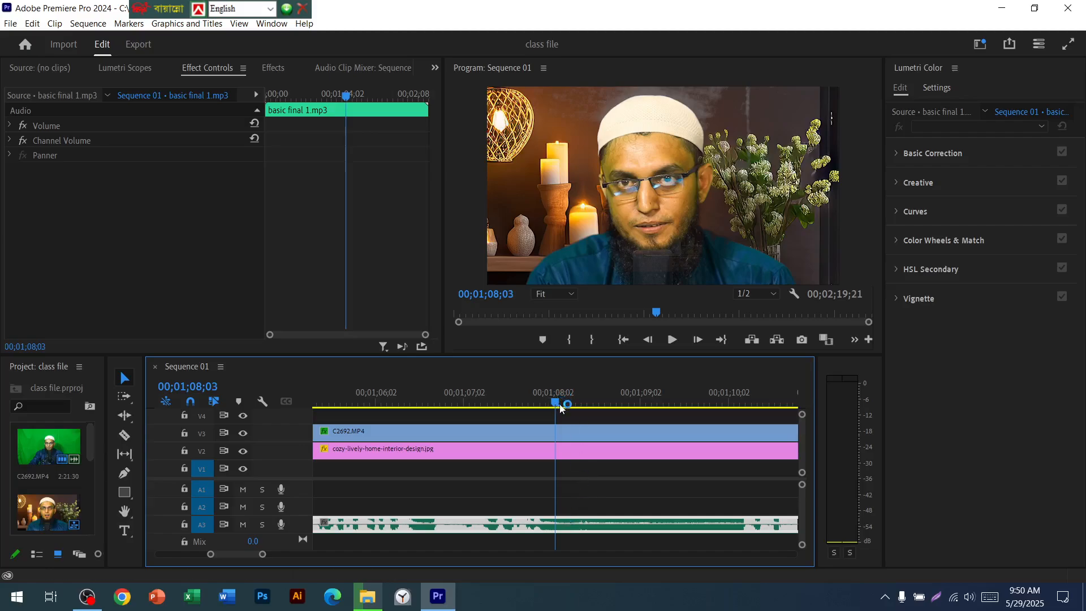
Group the C2692.MP4 video clip on V3 with the basic final 1.mp3 audio clip on A3
click(581, 438)
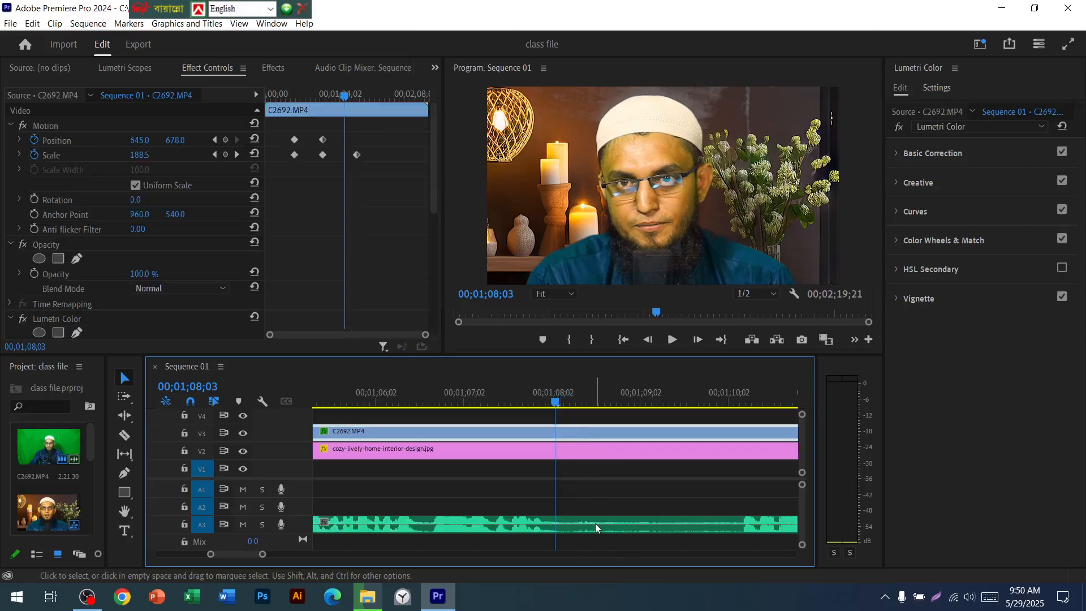
click(595, 525)
click(607, 436)
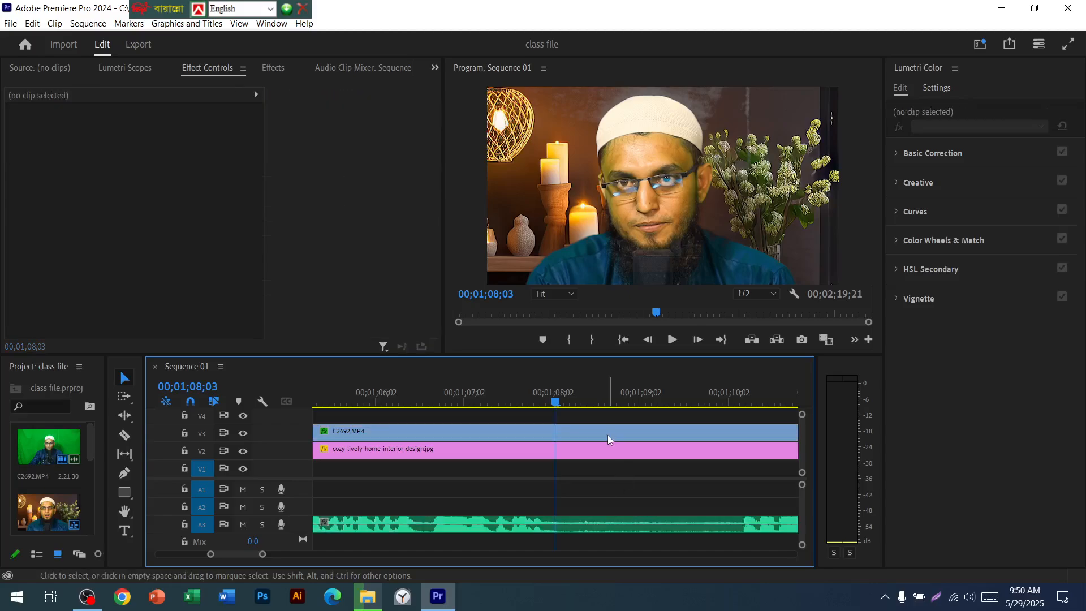
click(604, 527)
right_click(604, 527)
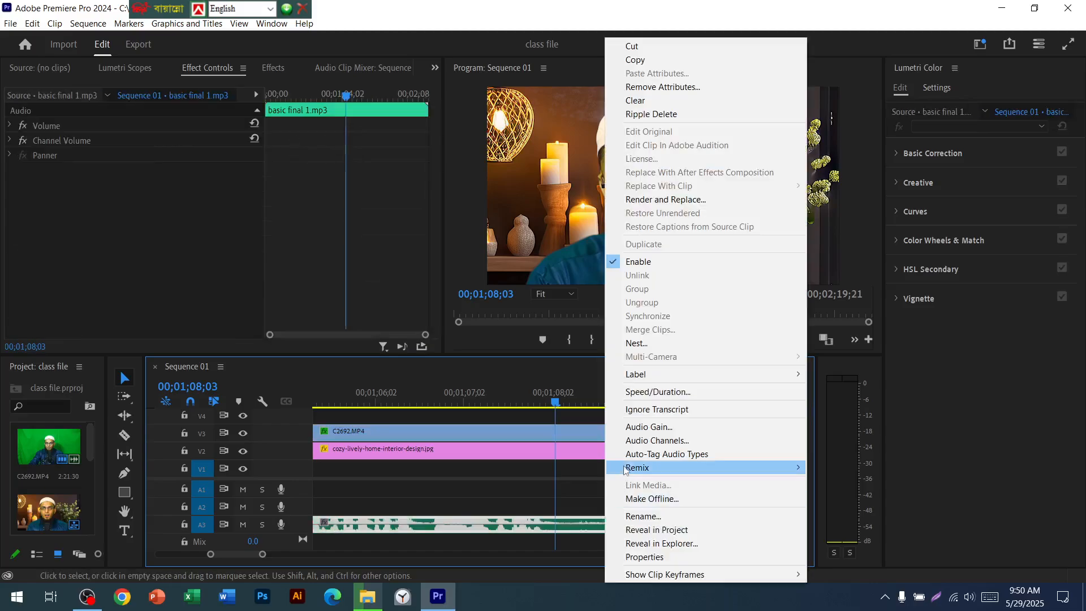
click(587, 433)
shift+click(607, 526)
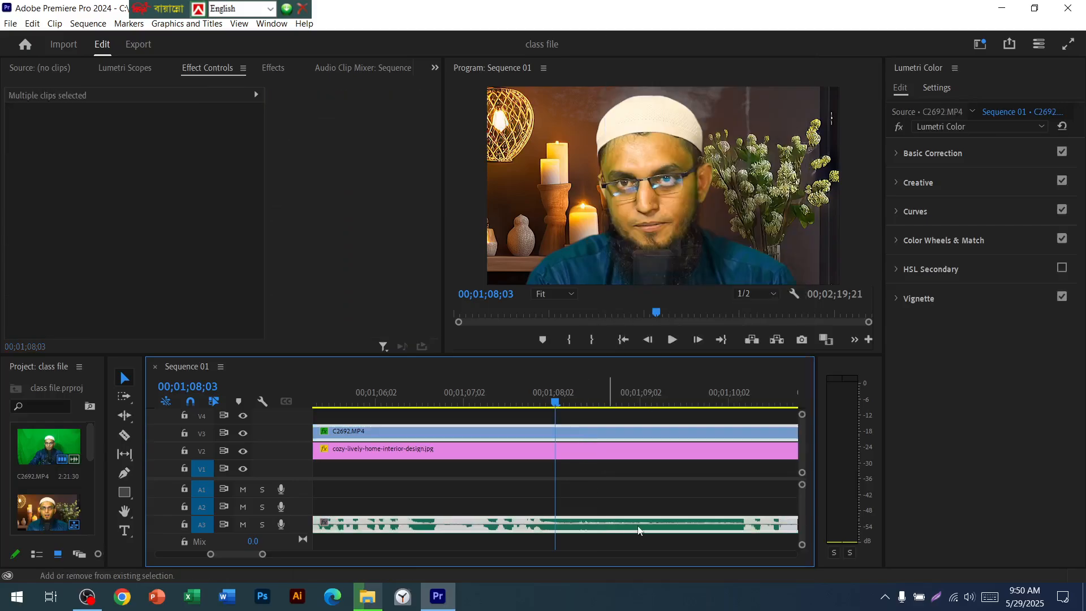
right_click(621, 432)
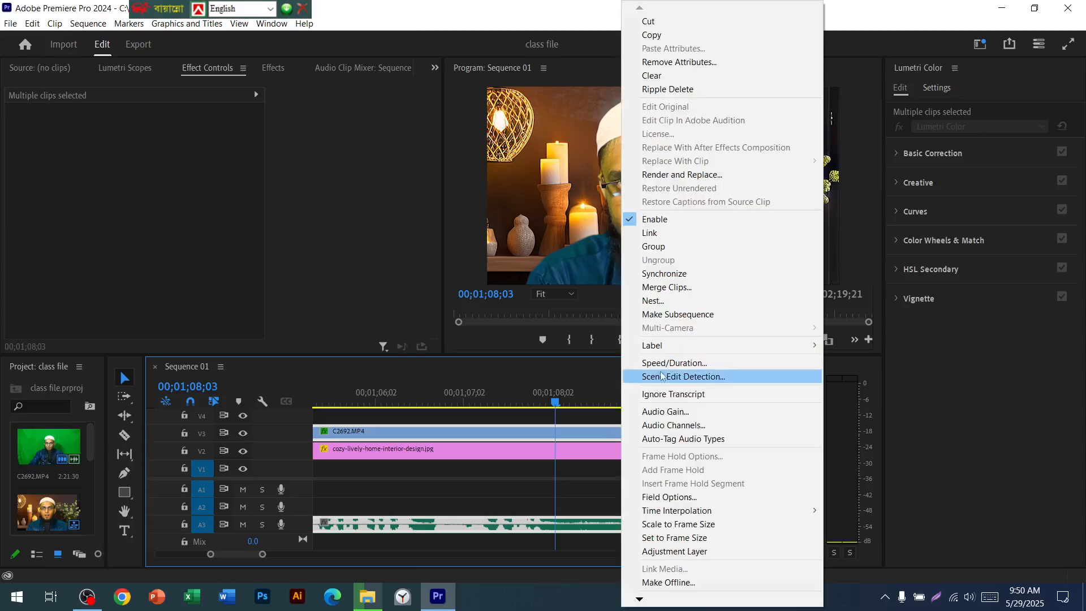
click(654, 247)
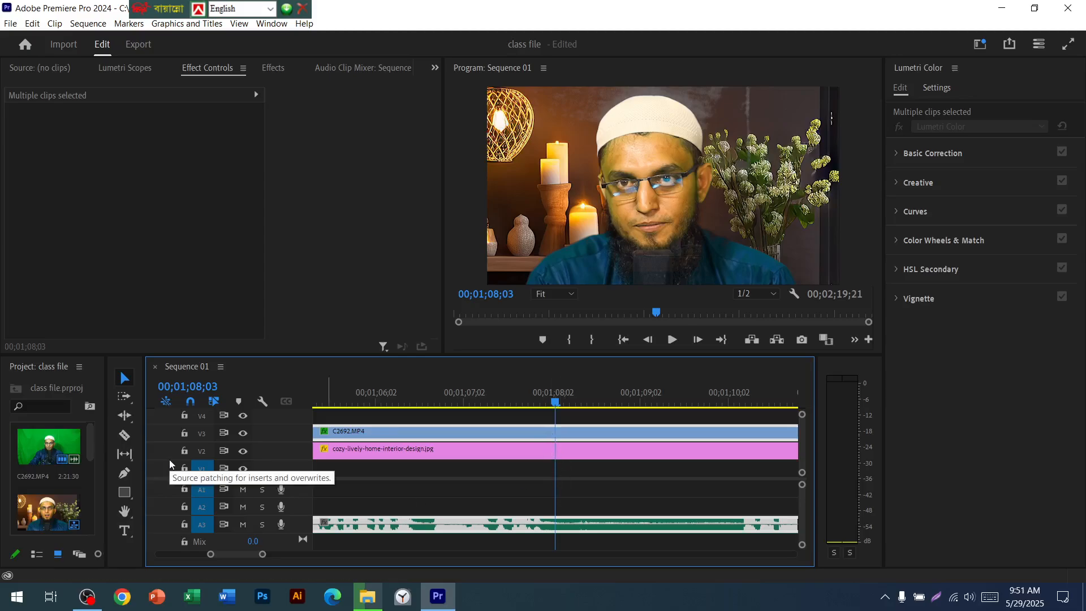
Split the grouped video and audio clips at 00;01;08;03 with the Razor tool
scroll(158, 459, up, 1)
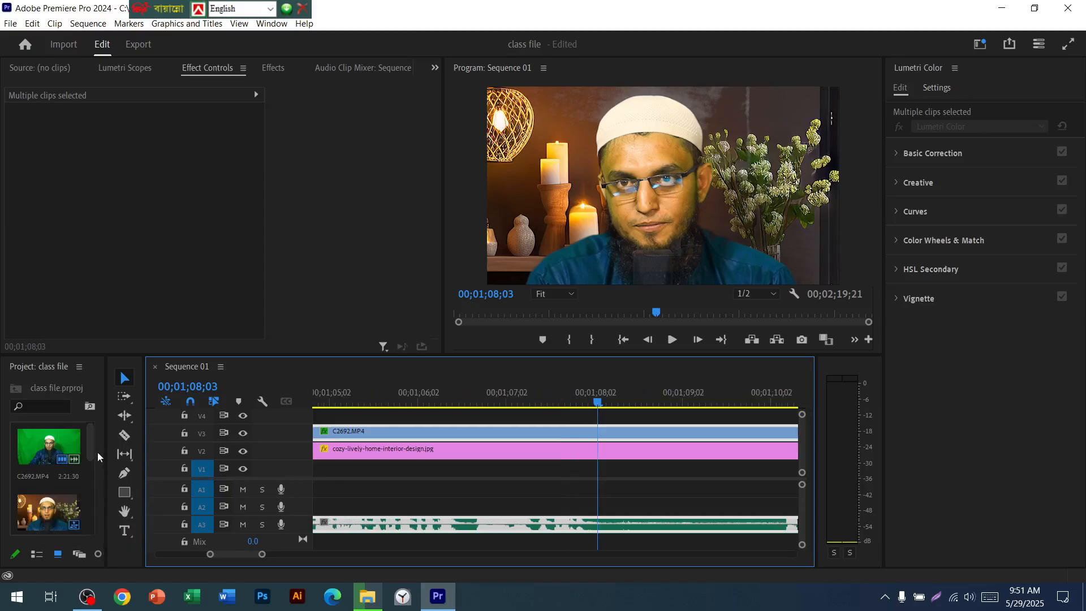
click(126, 437)
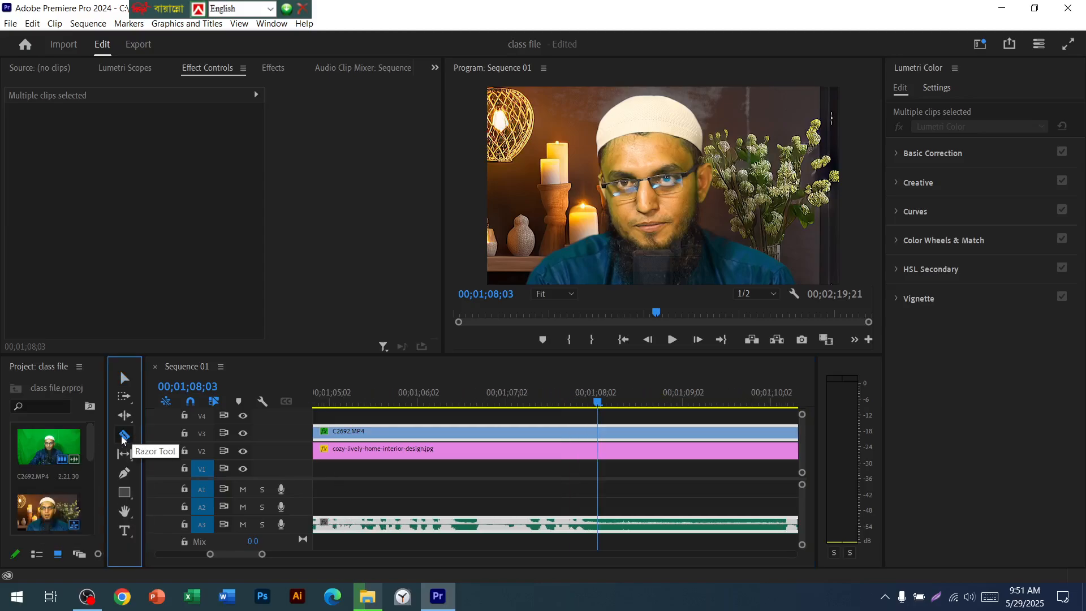
click(600, 431)
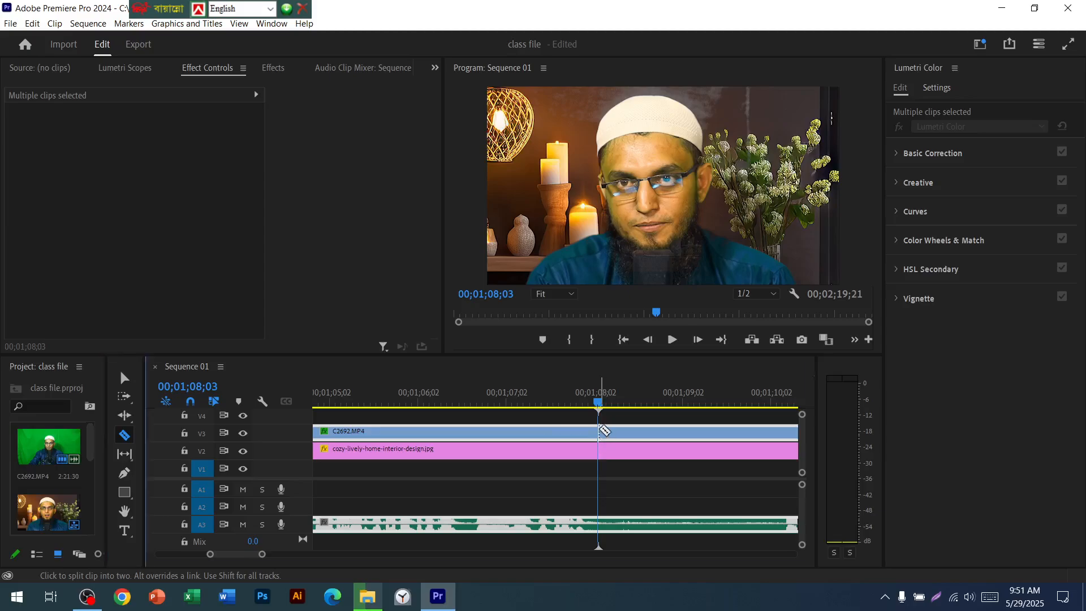
click(600, 529)
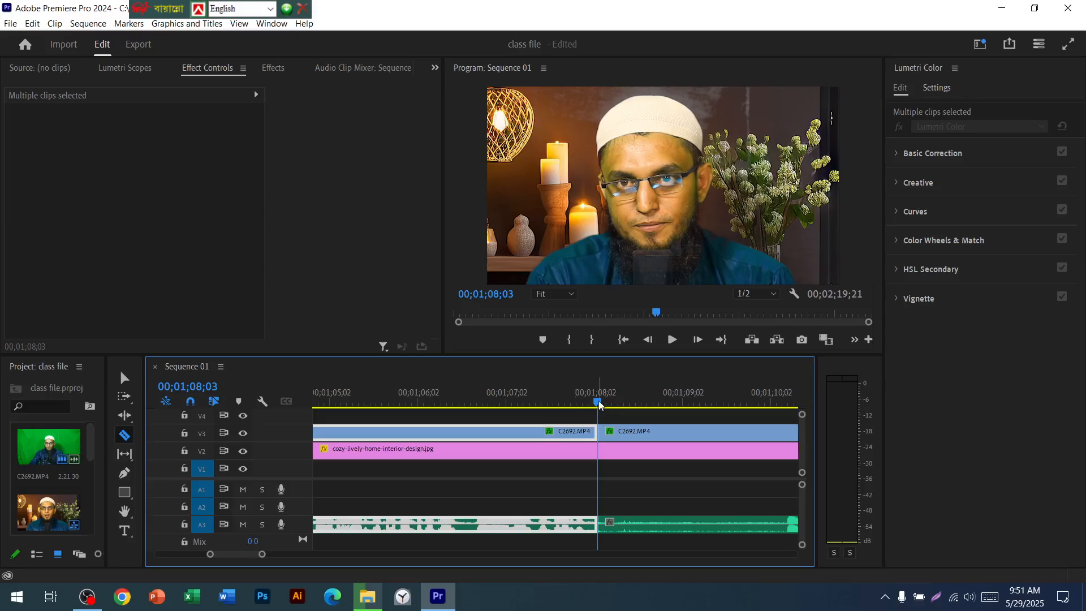
Split the grouped video and audio clips at 00;01;10;05, then clear the clip selection with the Selection tool
drag(599, 405, 782, 403)
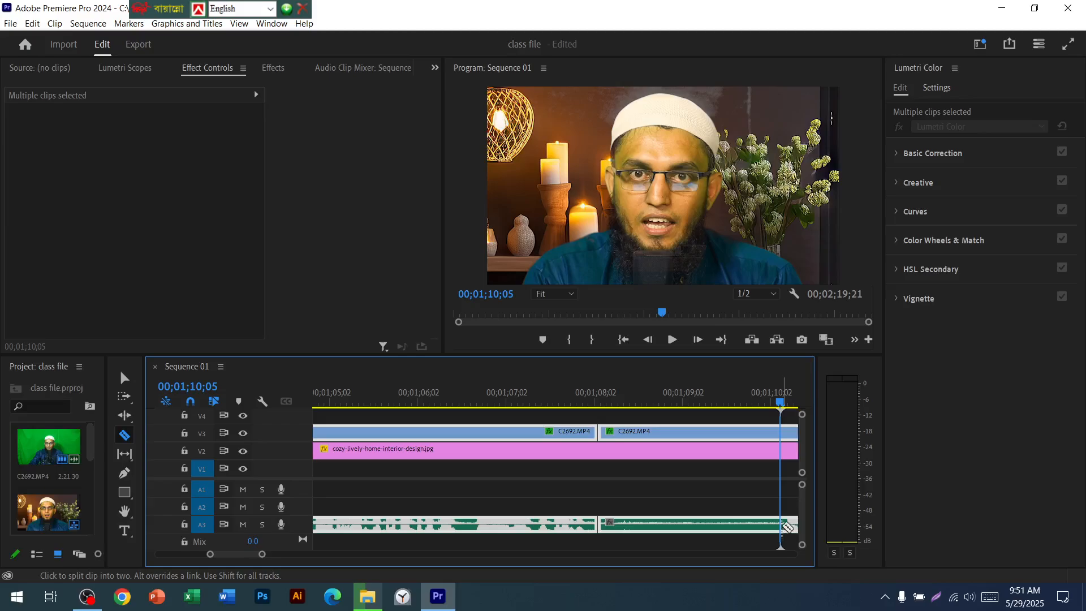
click(786, 526)
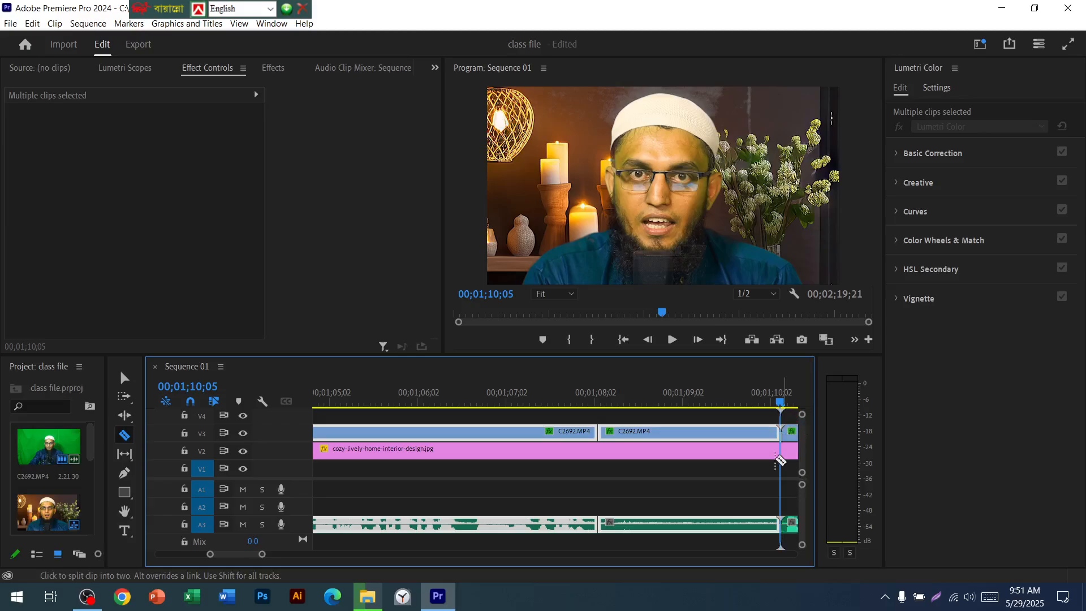
click(125, 377)
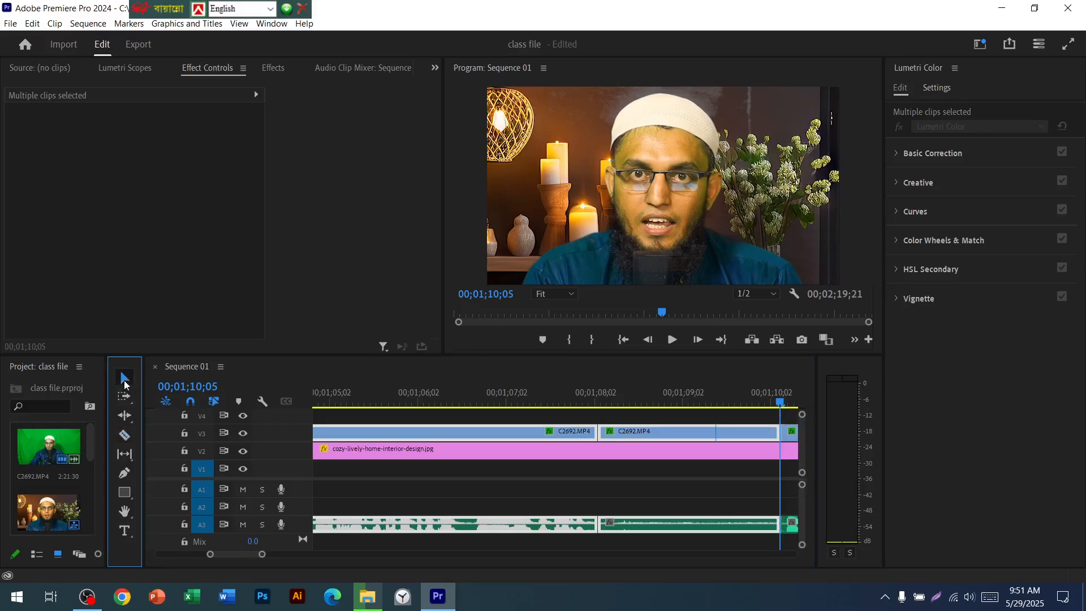
right_click(653, 430)
click(631, 485)
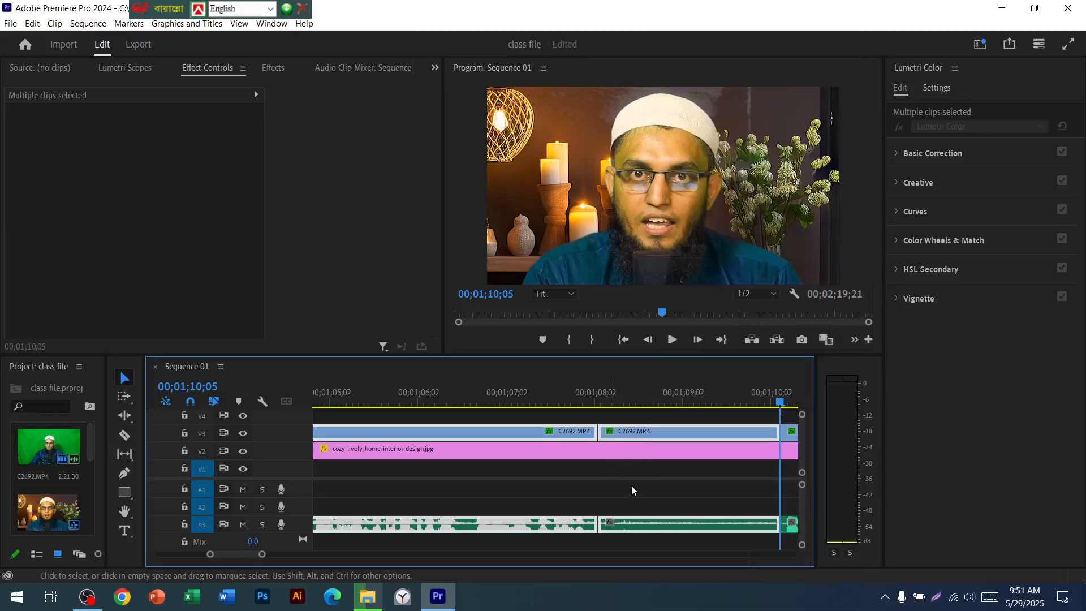
drag(236, 555, 243, 554)
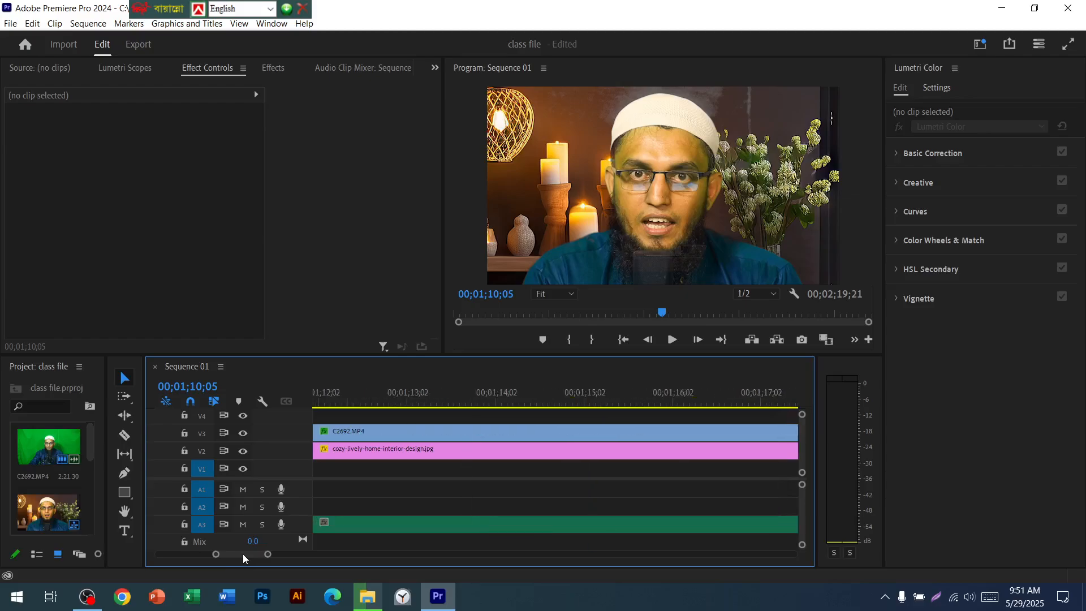
Split the grouped C2692.MP4 video and A3 audio at 00;01;16;25 and 00;01;17;08 with the Razor tool
click(619, 405)
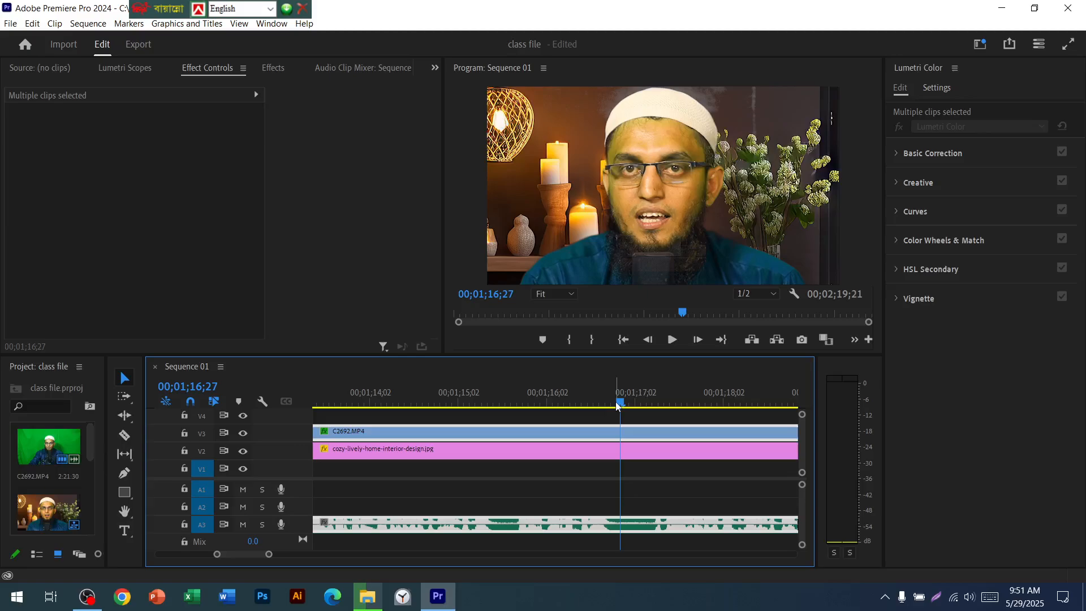
drag(619, 406, 614, 405)
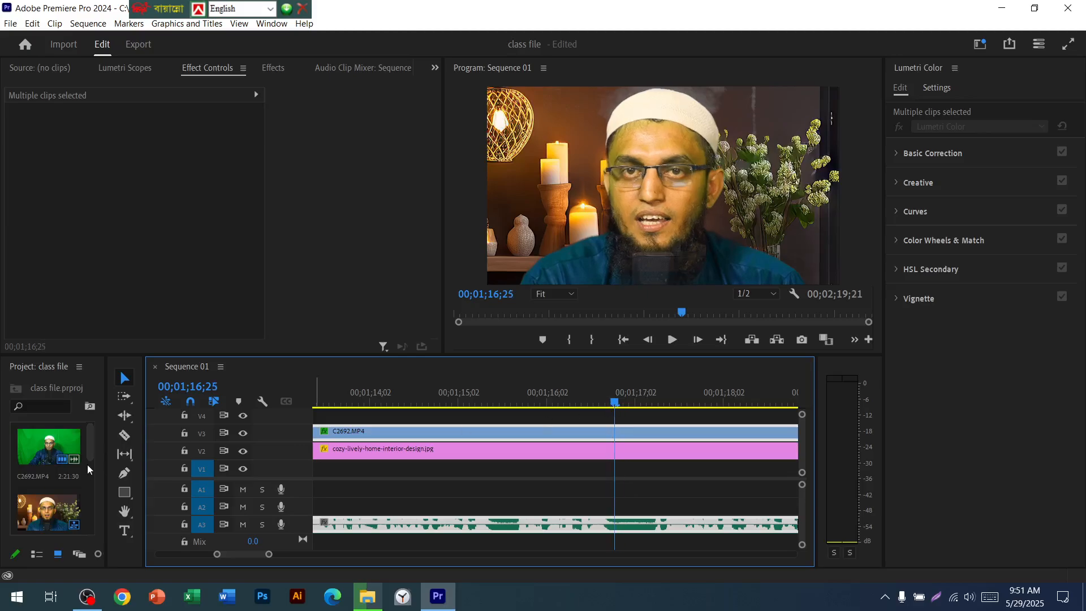
click(129, 435)
click(617, 431)
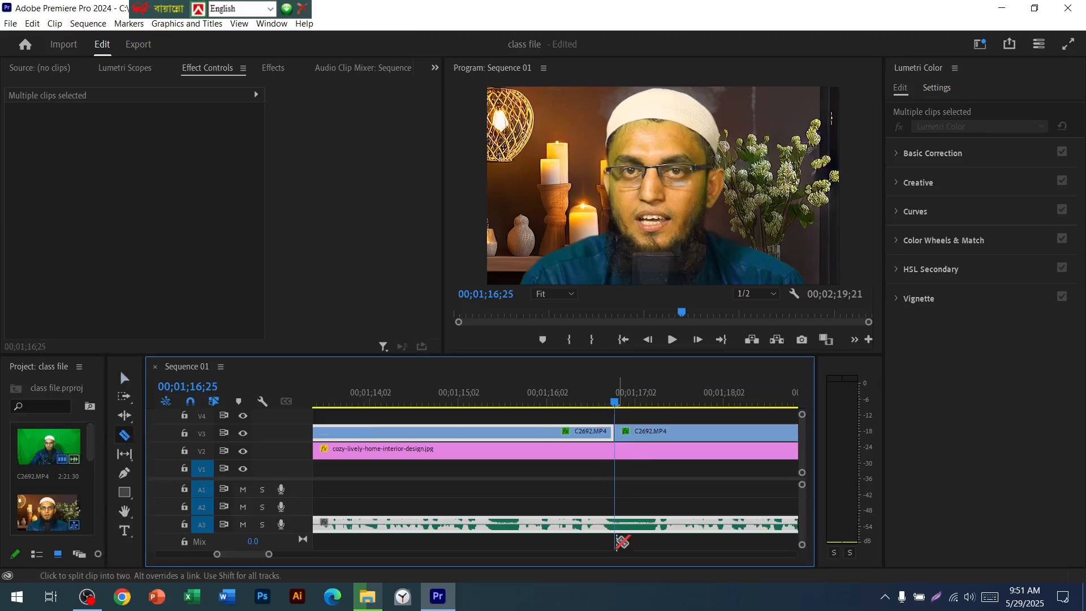
click(618, 531)
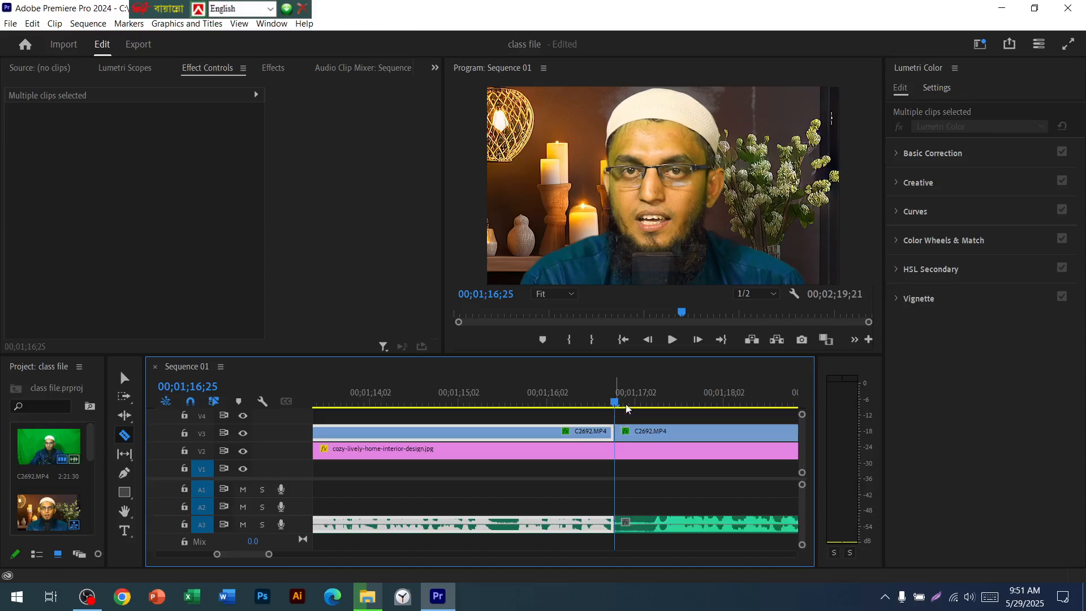
click(655, 405)
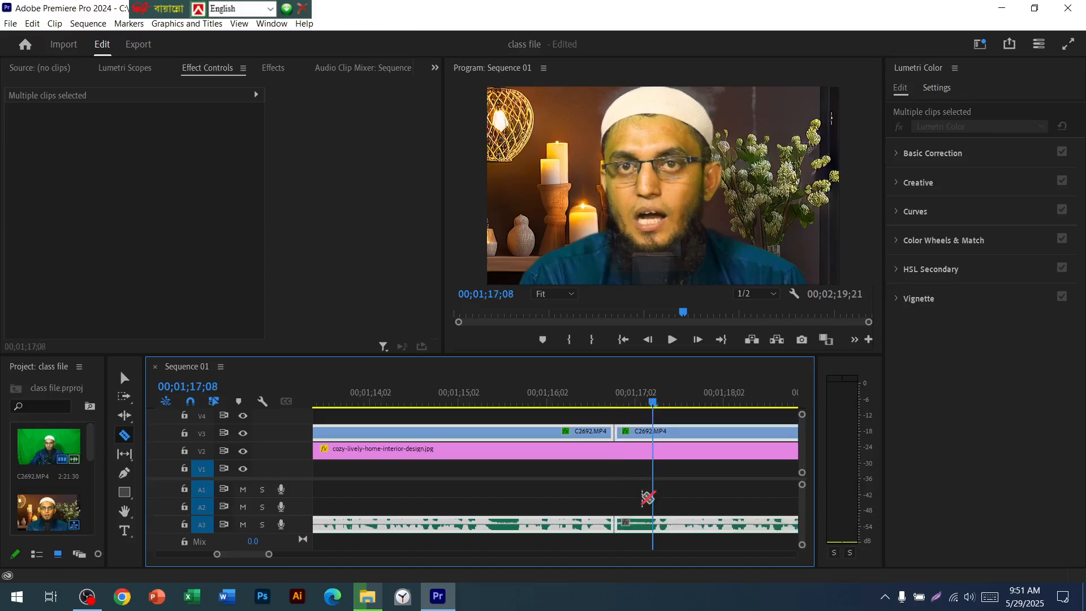
click(658, 532)
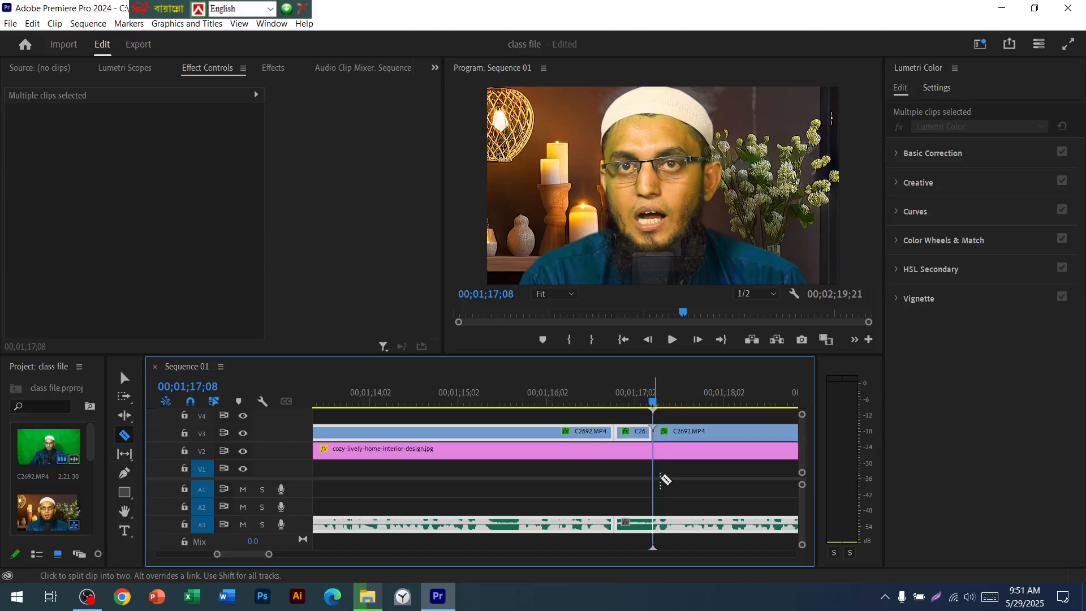
Split the grouped video on V3 and audio on A3 at 00;01;19;06 and 00;01;20;03 around the silent stretch
scroll(701, 516, down, 5)
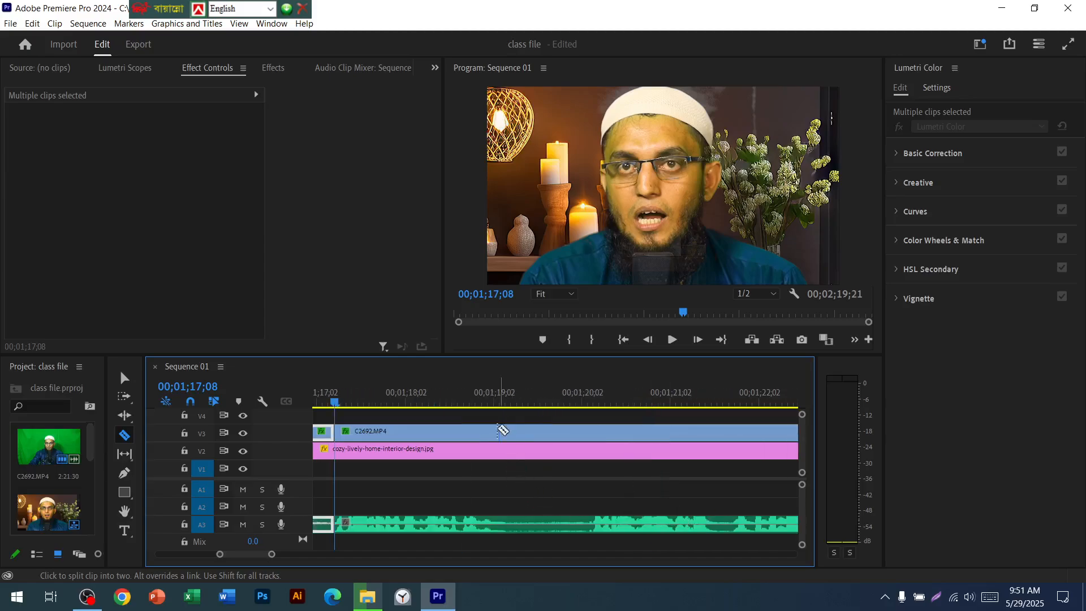
click(506, 396)
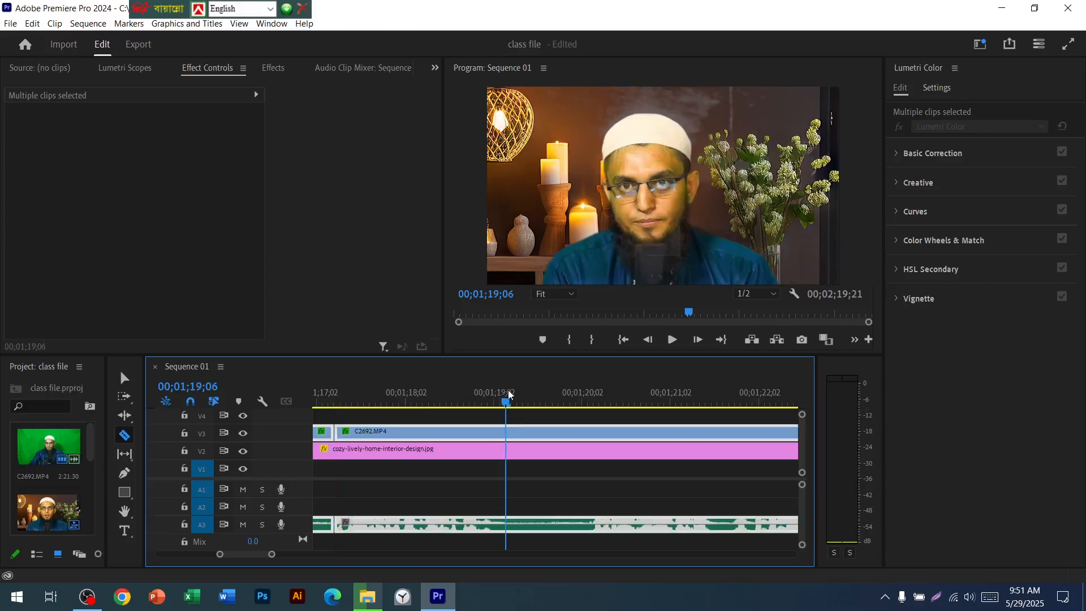
click(514, 526)
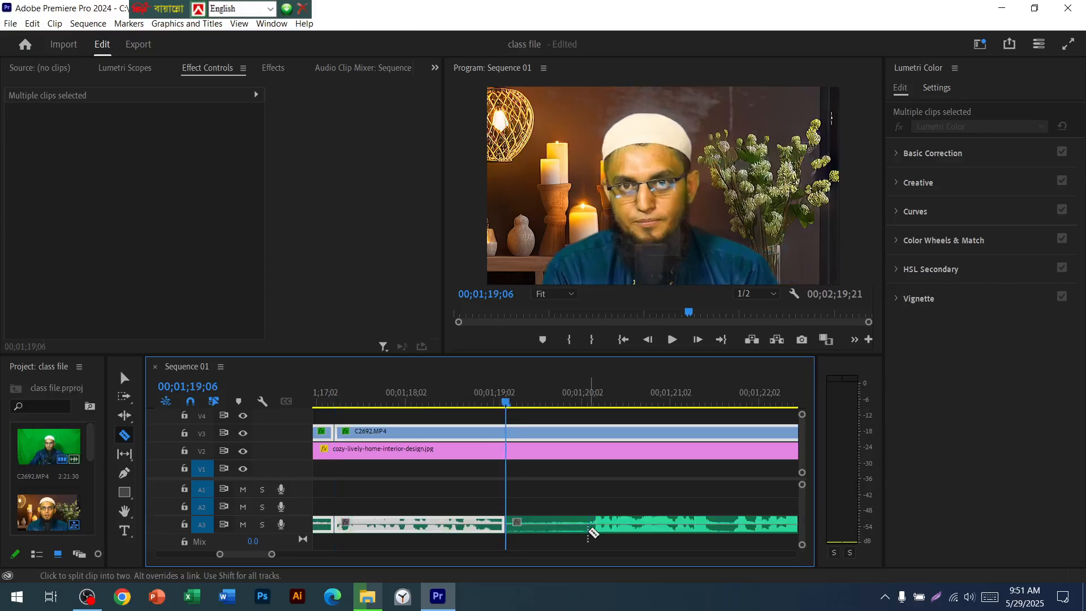
key(space)
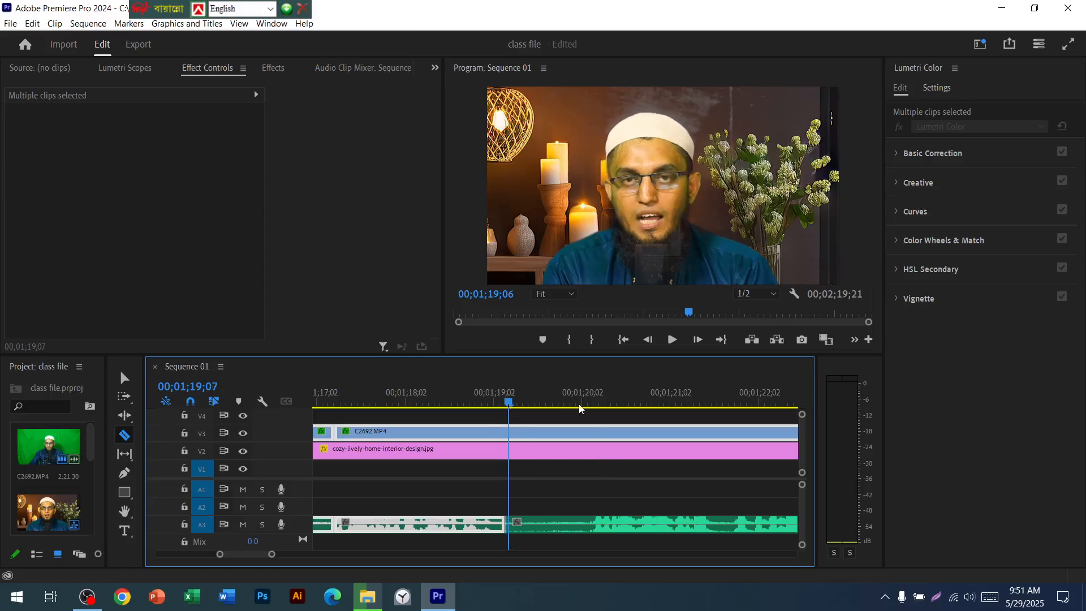
drag(527, 404, 506, 413)
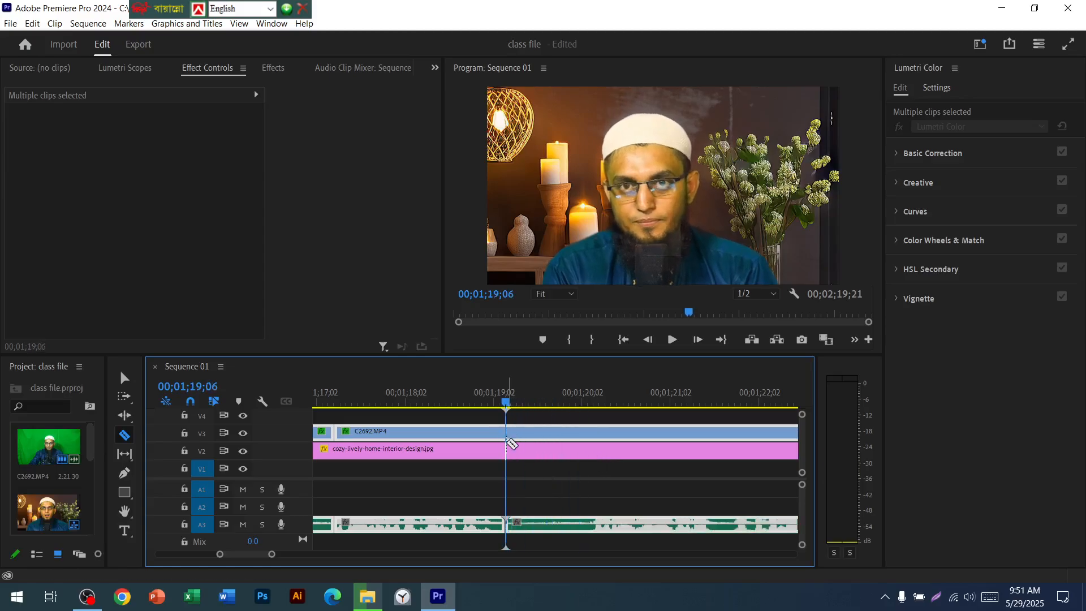
click(509, 426)
drag(575, 406, 585, 407)
click(586, 431)
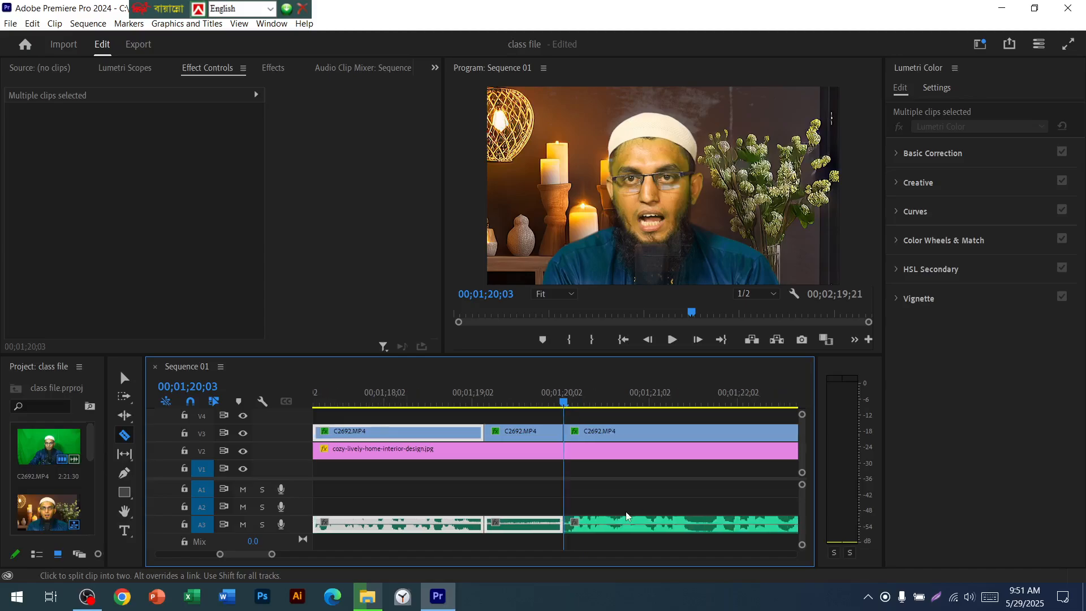
Split the grouped video and audio clips at 00;01;26;18 and 00;01;28;06 to isolate the pause
scroll(630, 516, down, 5)
scroll(492, 445, down, 2)
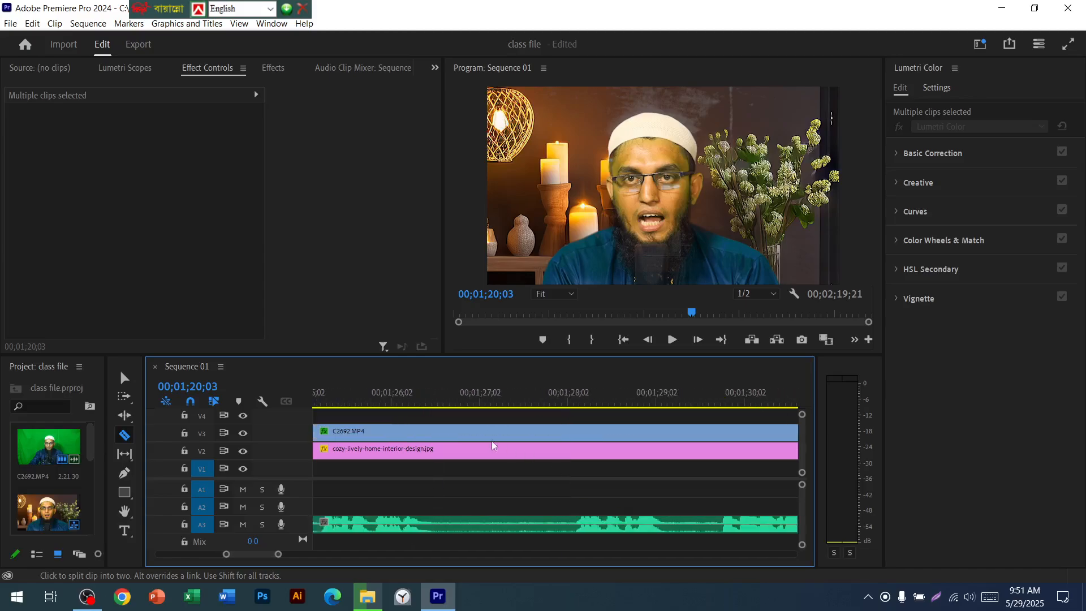
drag(417, 400, 438, 402)
click(440, 433)
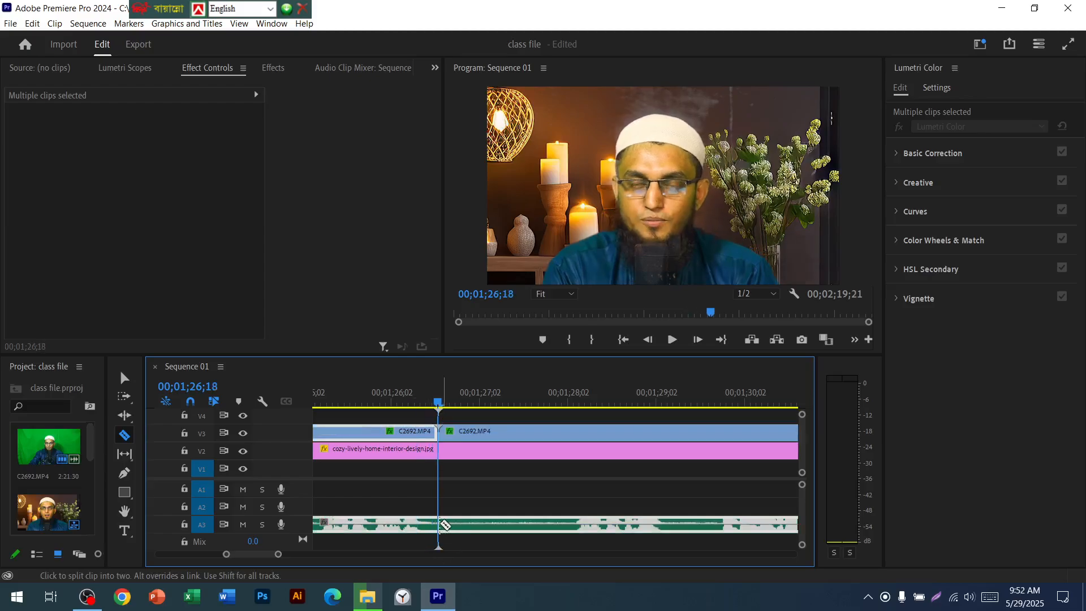
key(ctrl+k)
click(579, 403)
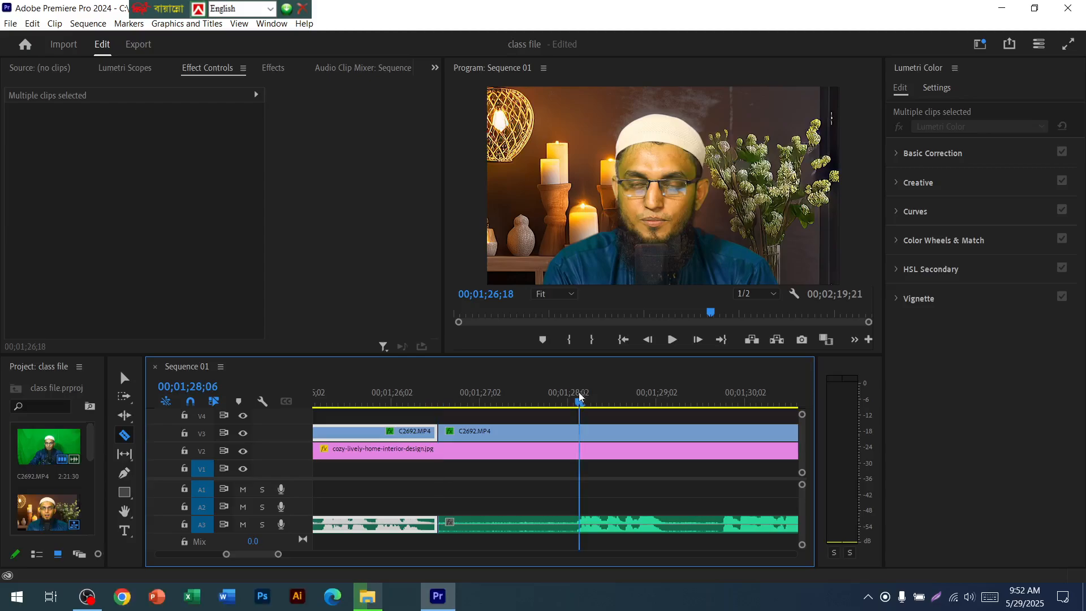
click(582, 433)
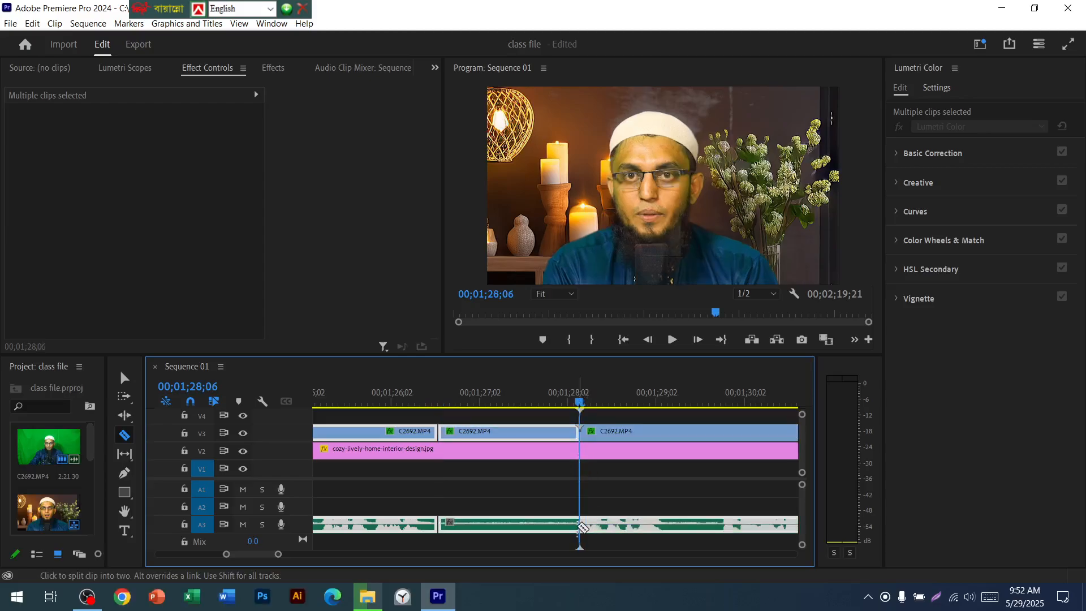
click(584, 525)
Split the grouped video and audio clips at 00;01;29;06 and 00;01;29;24 to isolate the short silent section
scroll(701, 518, down, 3)
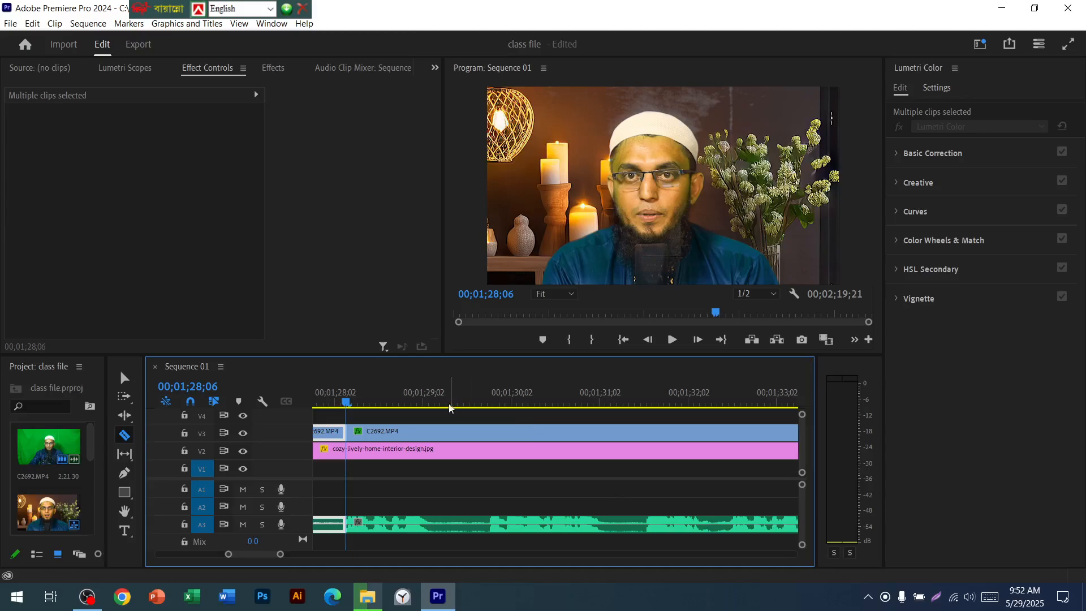
click(429, 403)
drag(430, 401, 434, 403)
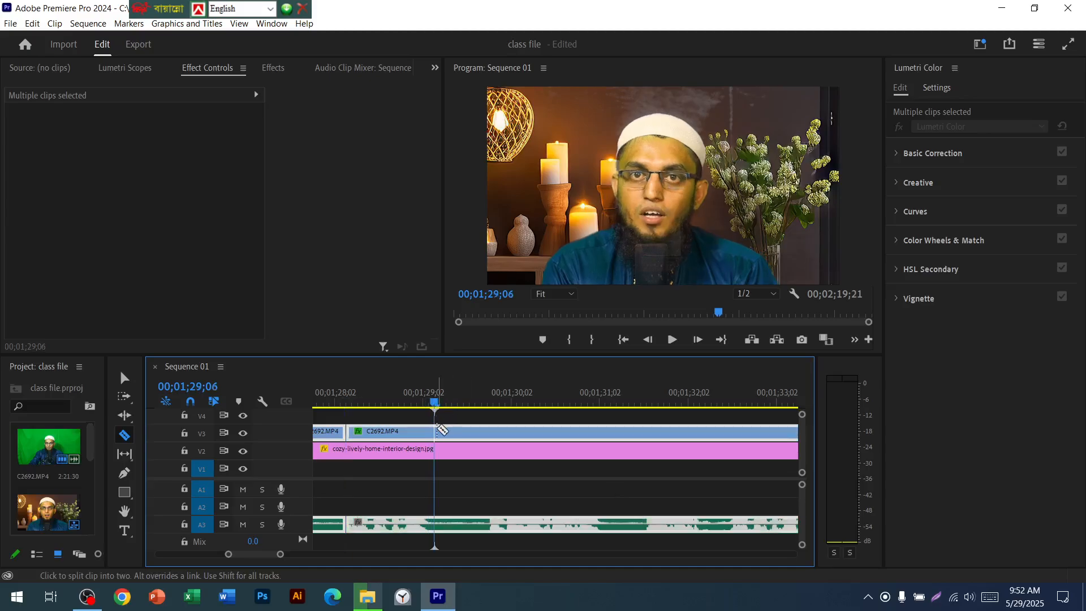
click(436, 433)
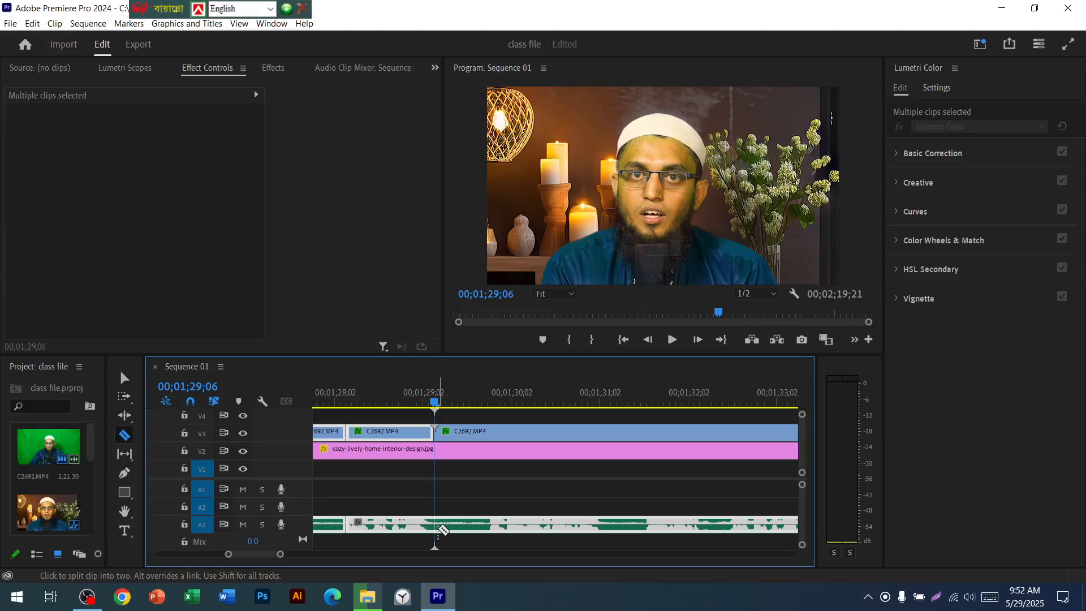
click(441, 527)
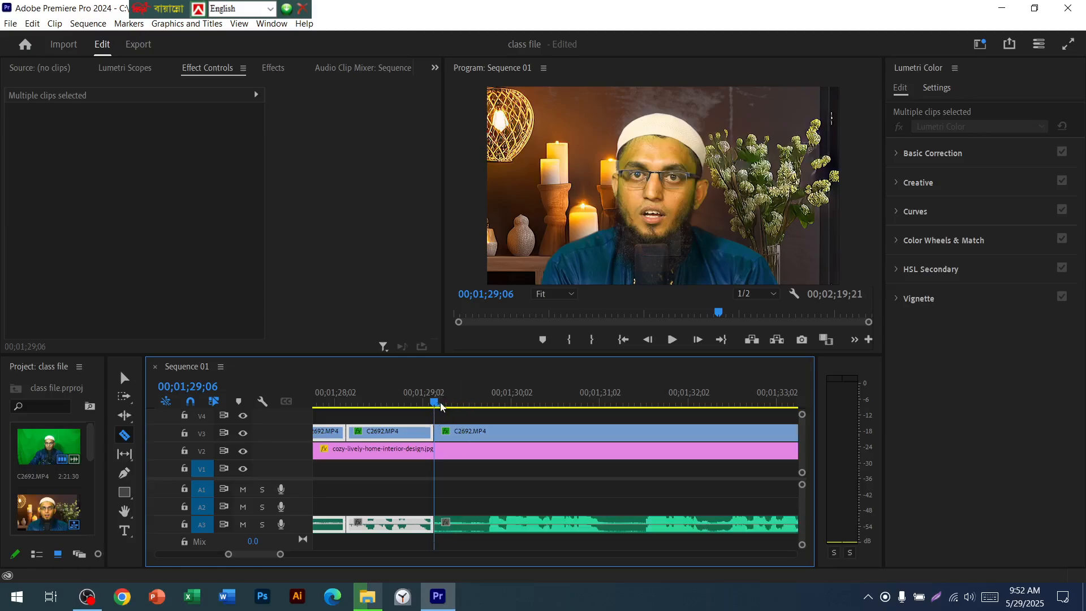
drag(440, 405, 487, 403)
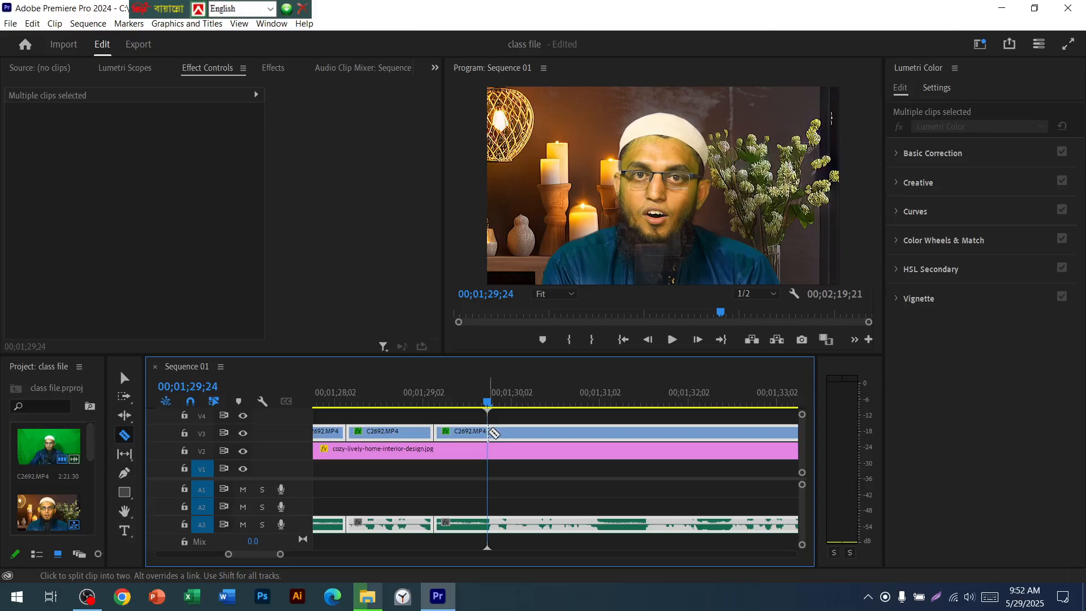
click(490, 434)
click(490, 526)
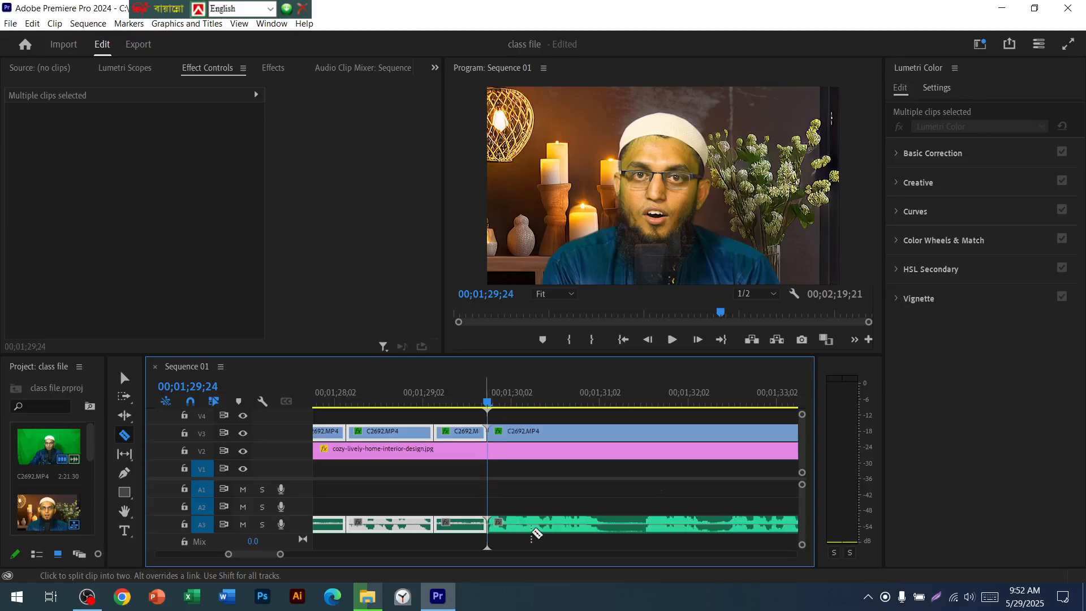
Split the grouped video and audio clips at 00;01;36;04 and 00;01;37;09 around the silent section
scroll(645, 501, down, 5)
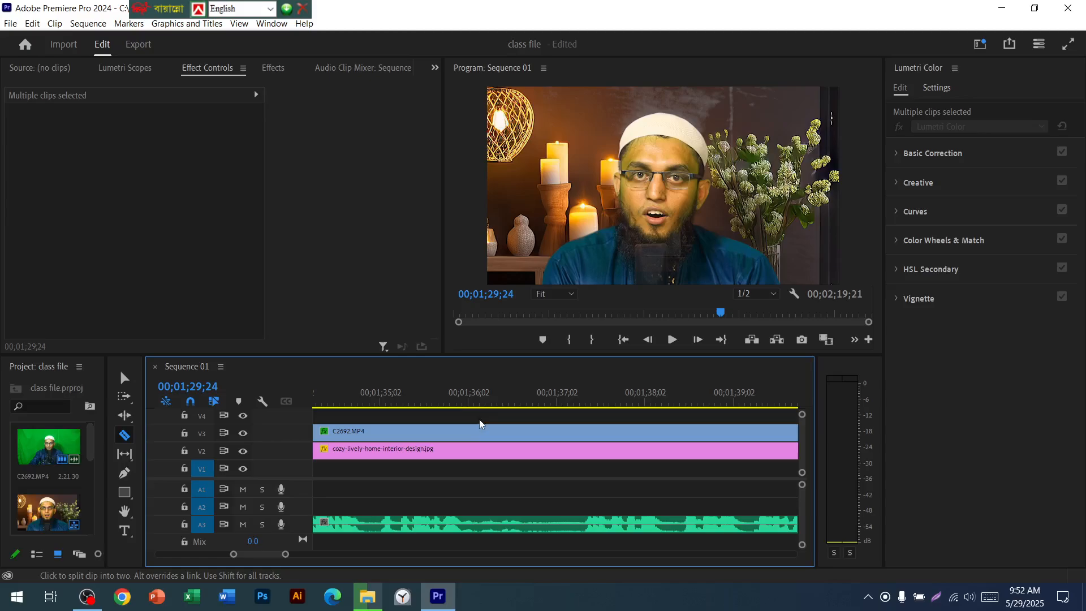
click(475, 403)
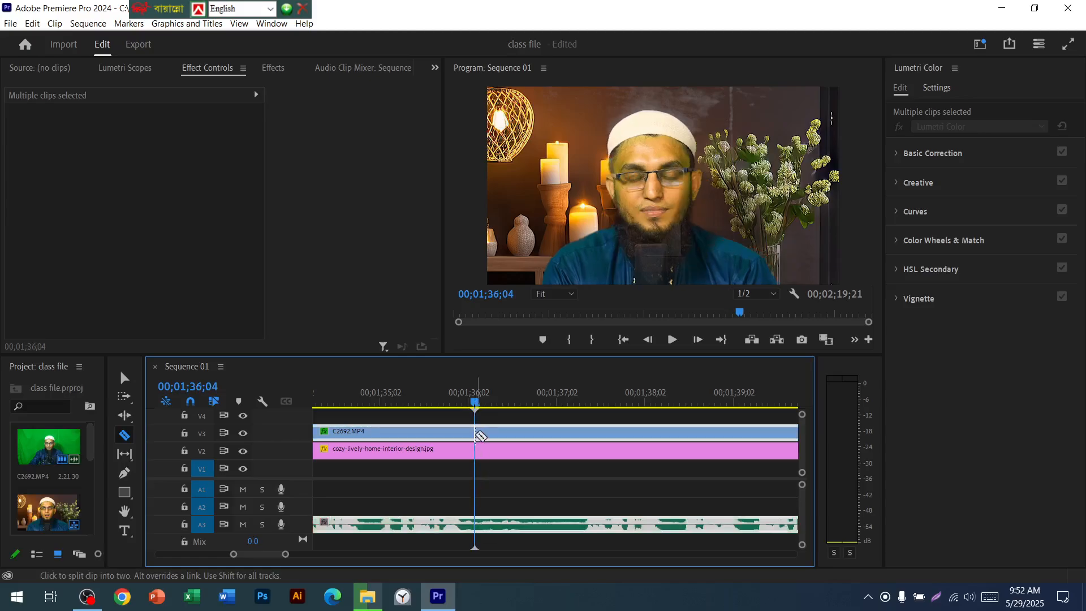
click(480, 434)
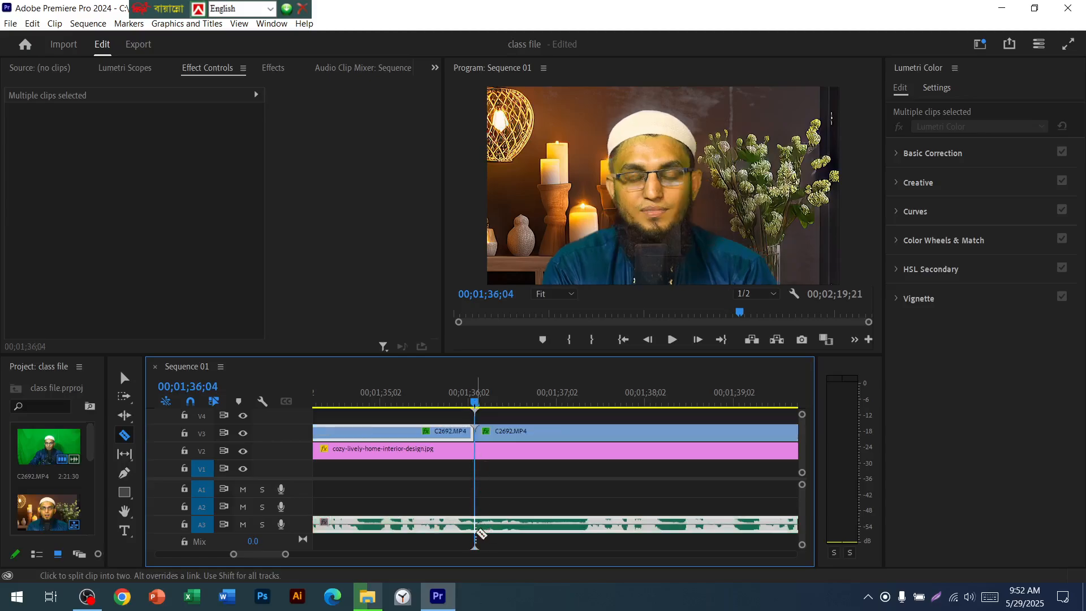
click(480, 532)
click(503, 402)
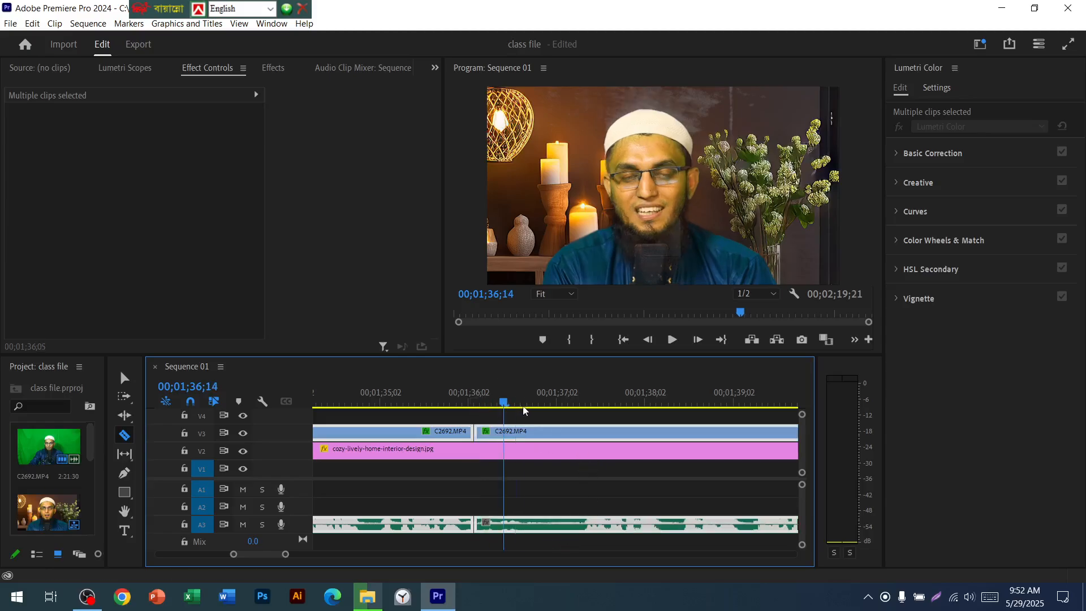
drag(524, 406, 577, 404)
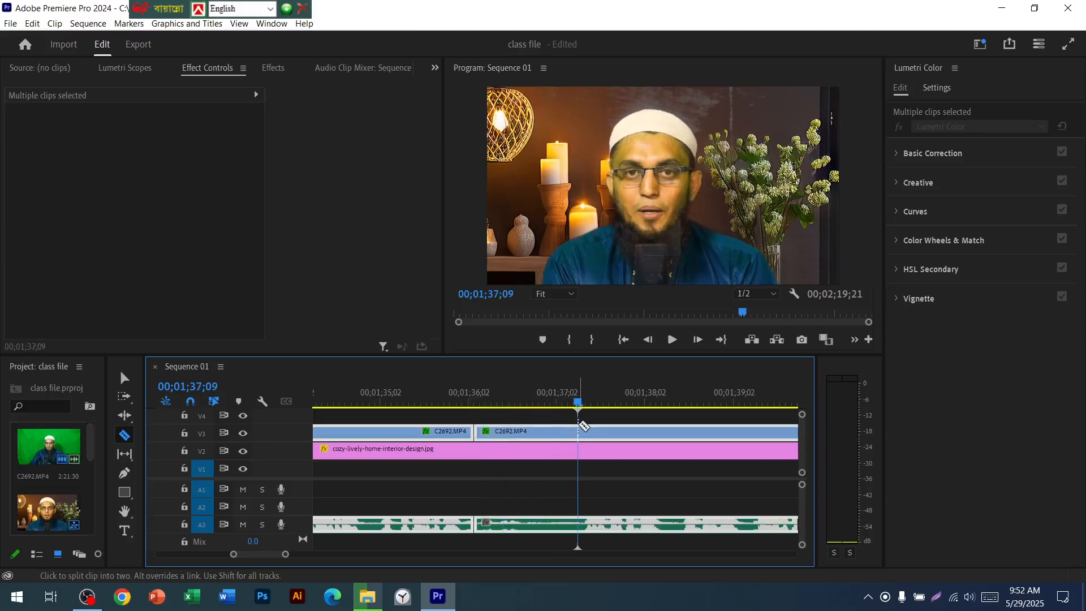
click(582, 434)
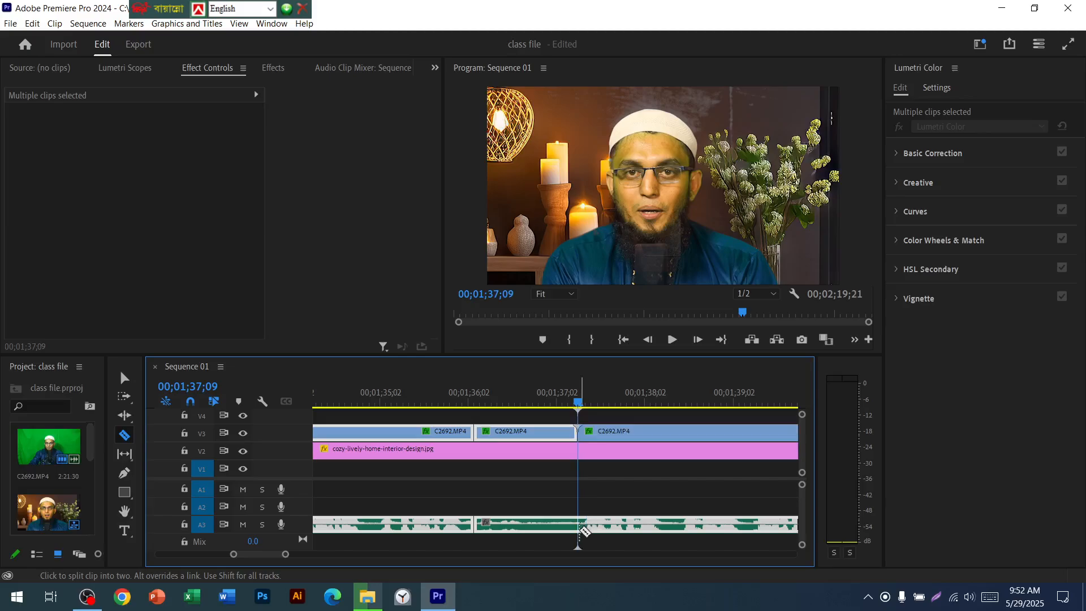
click(586, 532)
Split the grouped video and audio clips at 00;01;41;07 and 00;01;42;08 to separate the silent part
scroll(657, 509, down, 5)
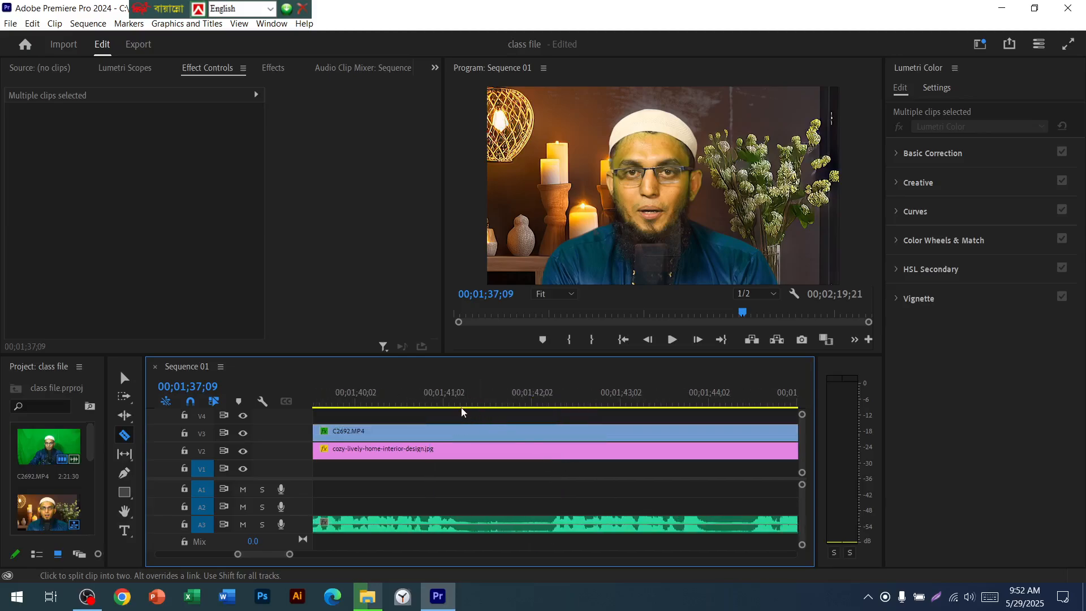
click(458, 393)
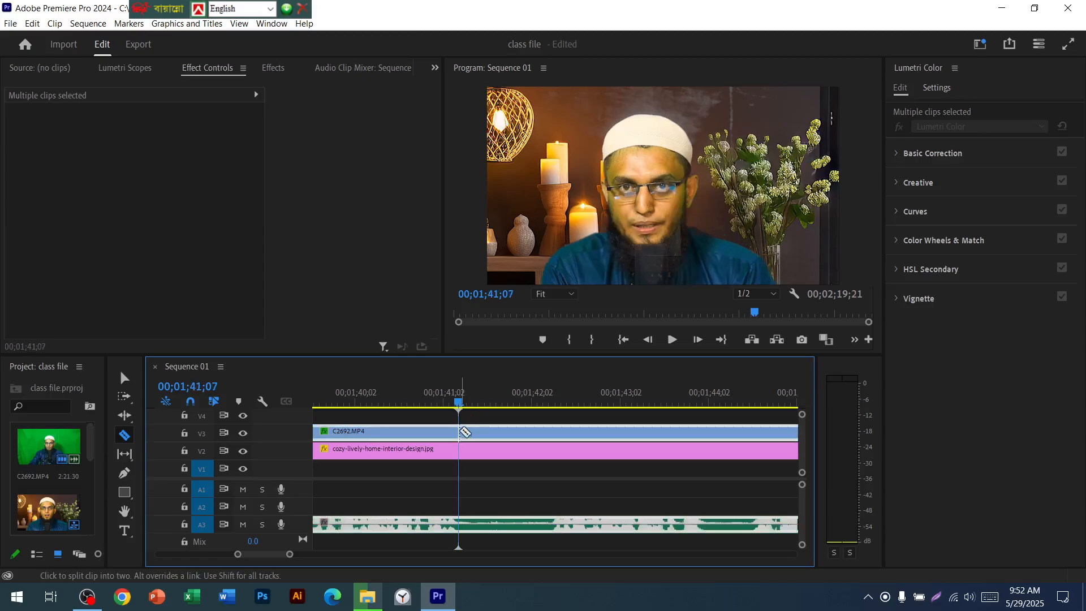
click(460, 433)
click(462, 526)
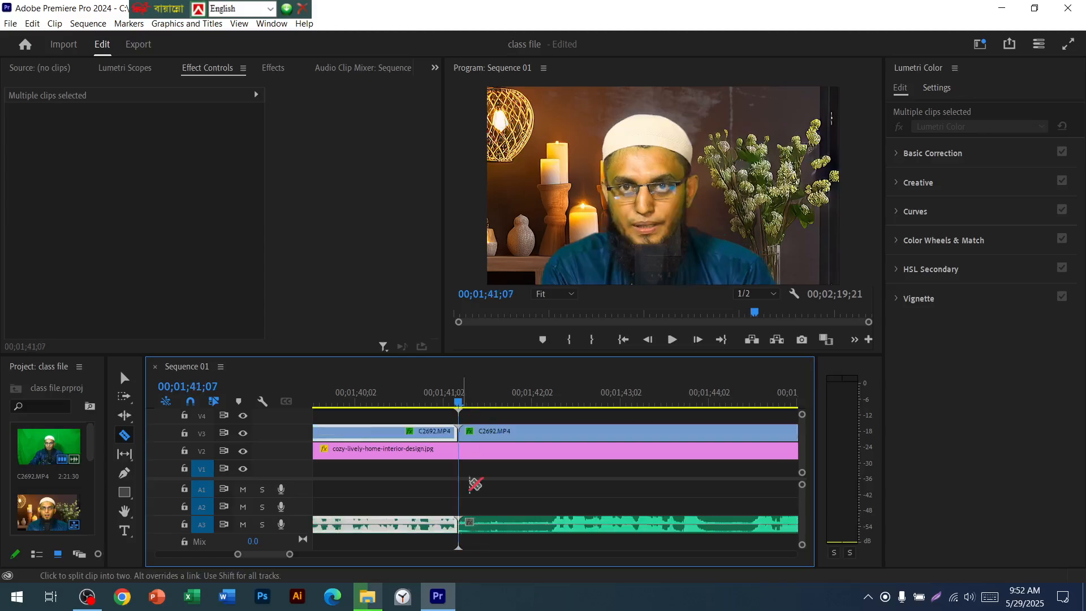
click(463, 403)
click(553, 405)
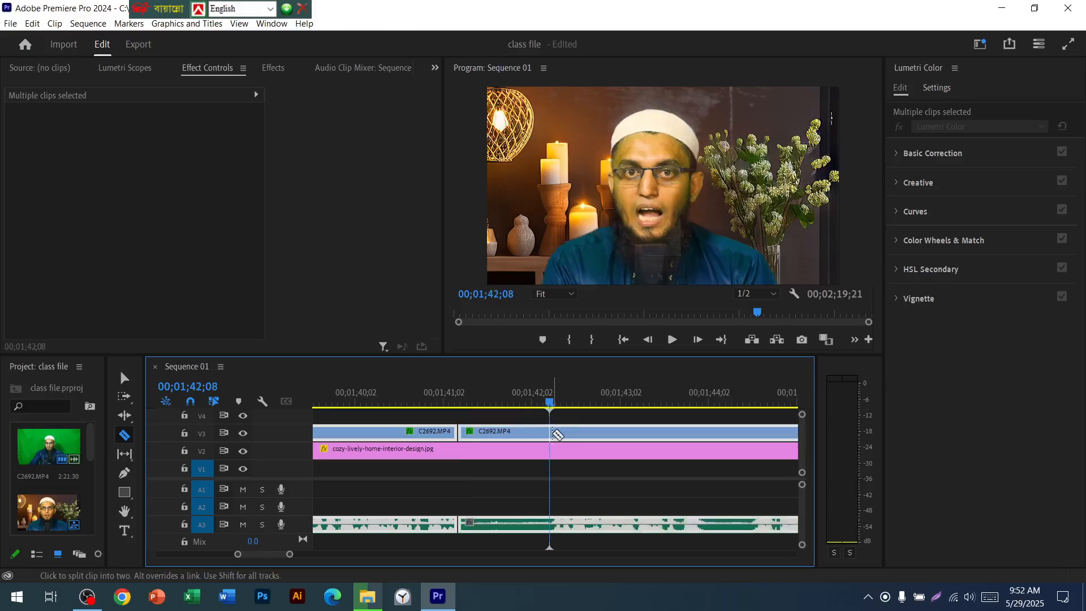
click(557, 435)
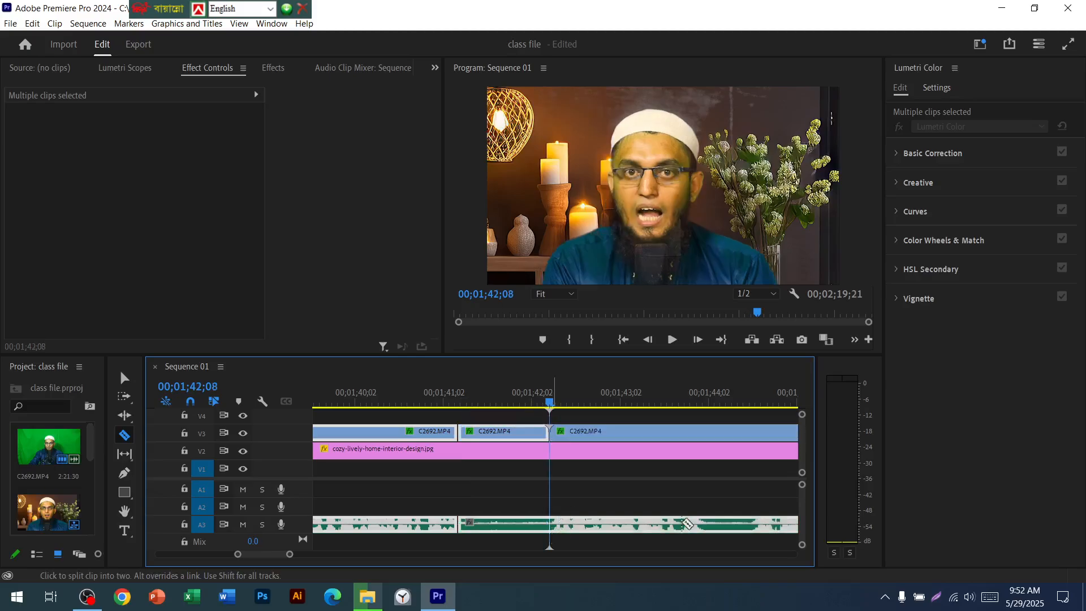
Split the grouped video and audio clips at 00;01;48;20 and 00;01;49;12 to isolate the silent section
scroll(687, 523, down, 6)
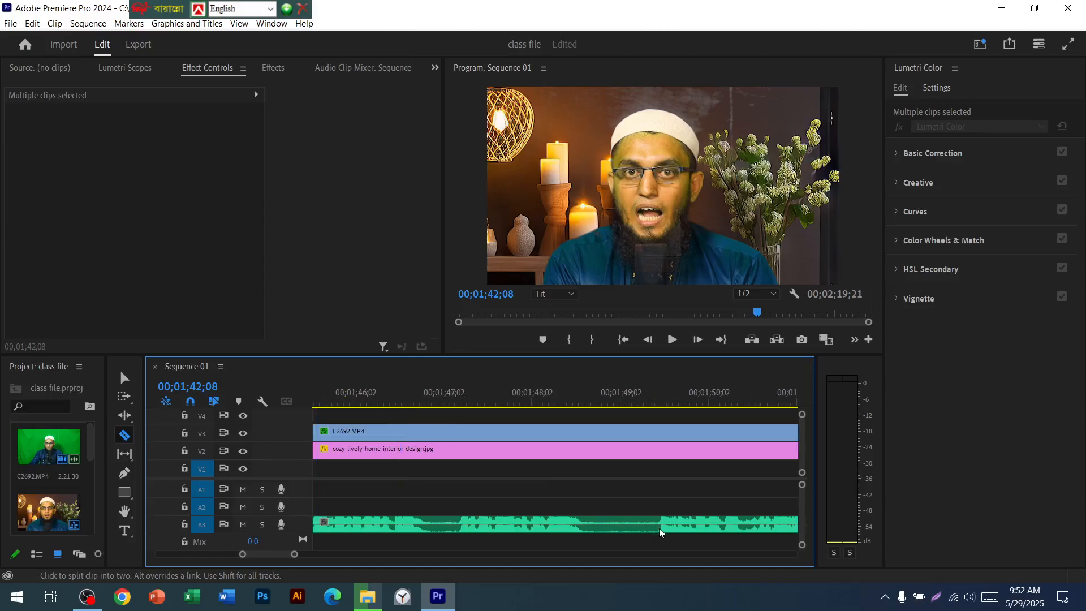
scroll(659, 526, down, 1)
click(500, 403)
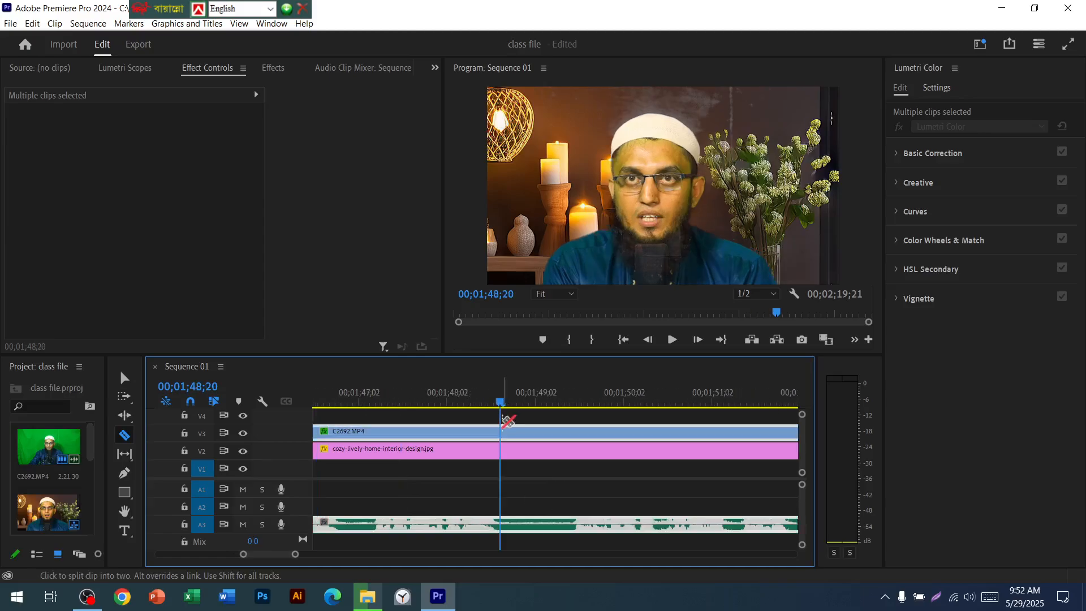
click(501, 433)
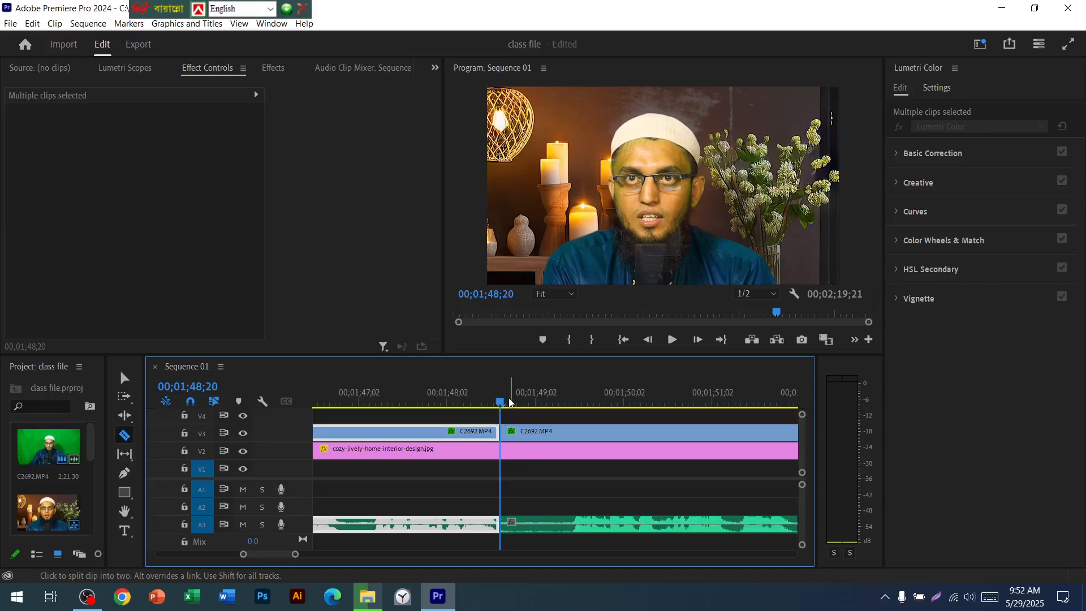
click(501, 525)
click(564, 404)
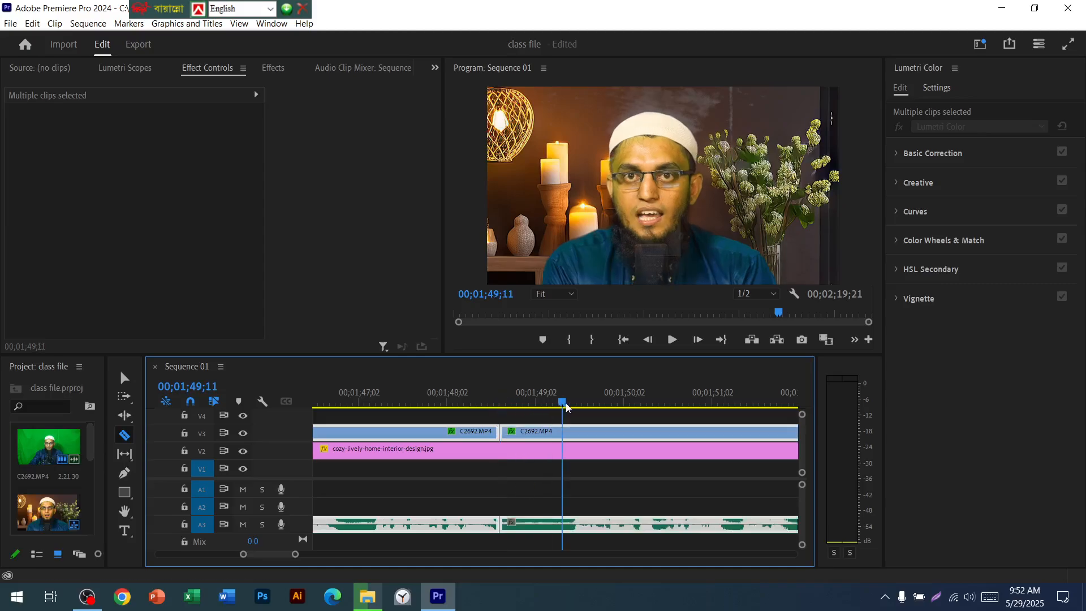
click(565, 405)
click(567, 434)
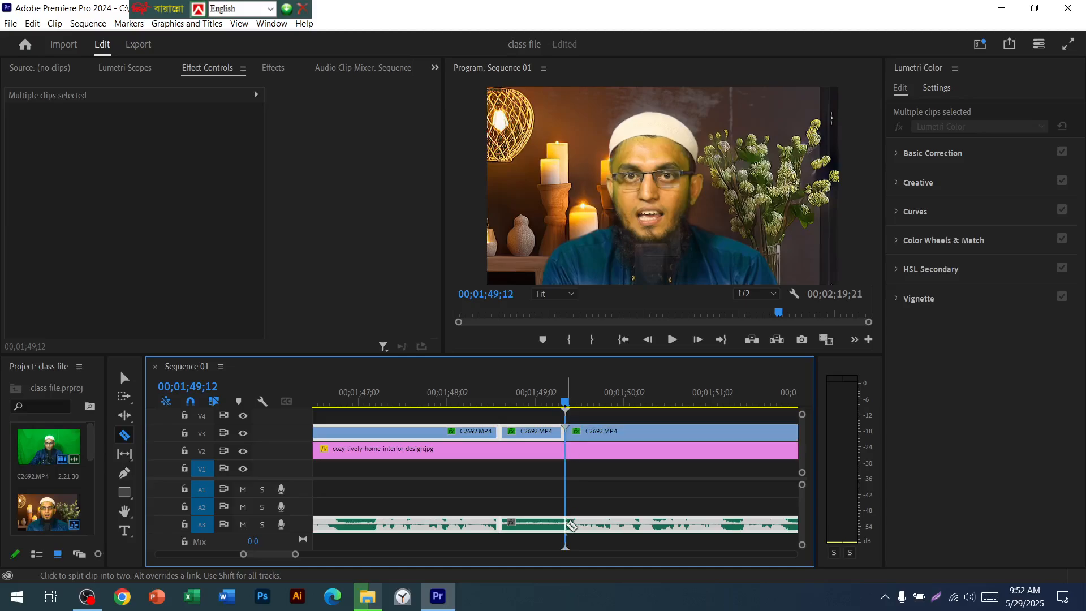
click(567, 525)
Split the grouped video and audio clips at 00;01;51;28 and 00;01;52;13 around the short pause
scroll(630, 517, down, 3)
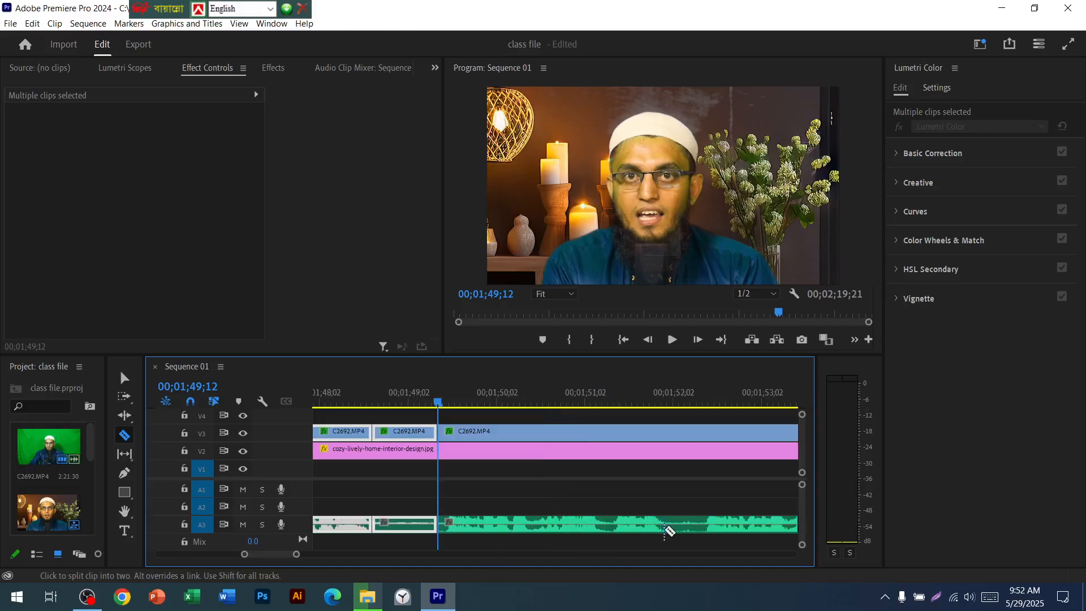
click(662, 403)
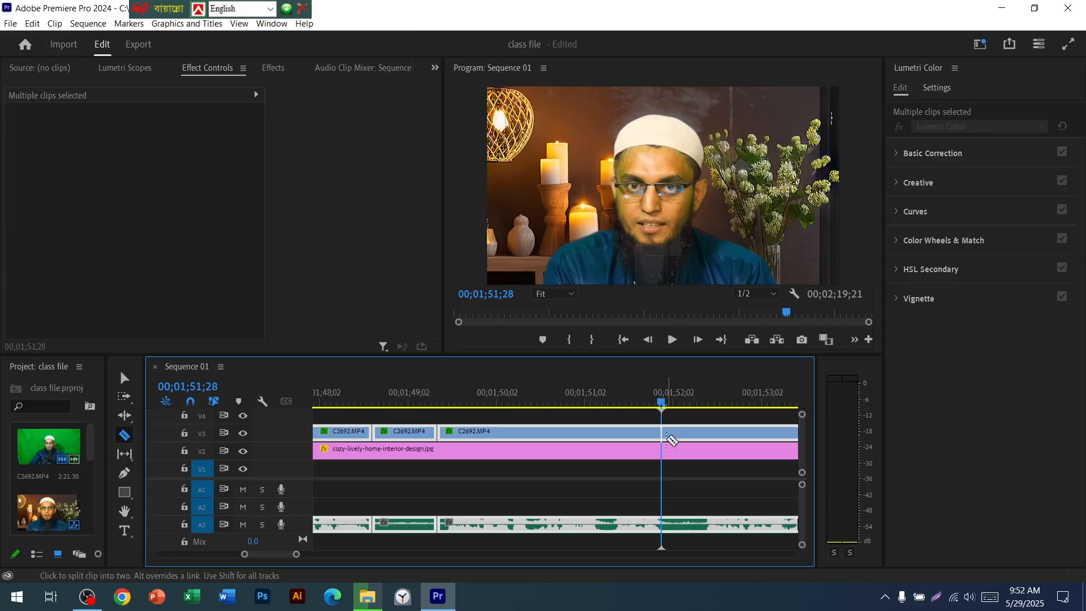
click(663, 433)
click(667, 526)
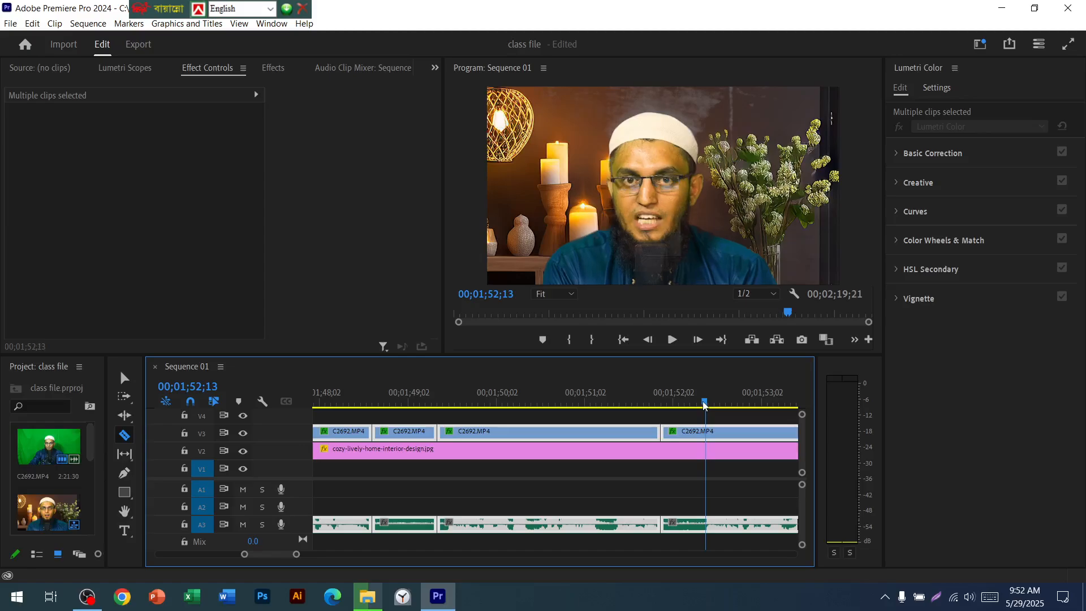
click(706, 531)
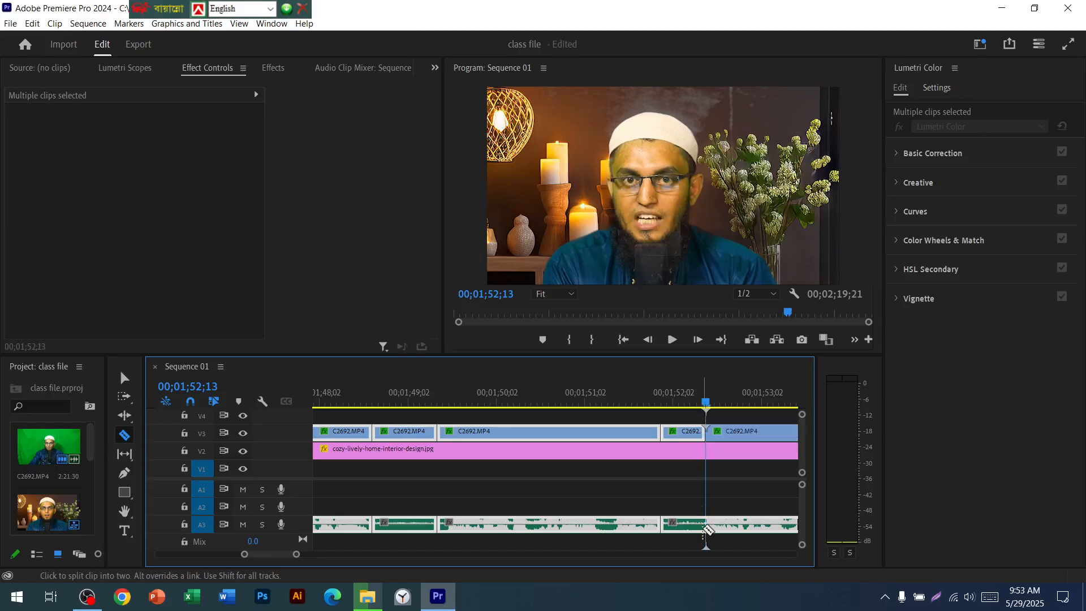
click(706, 530)
Split the grouped video and audio clips at 00;01;55;16 and 00;01;56;24 to separate the long silent part
scroll(718, 528, right, 3)
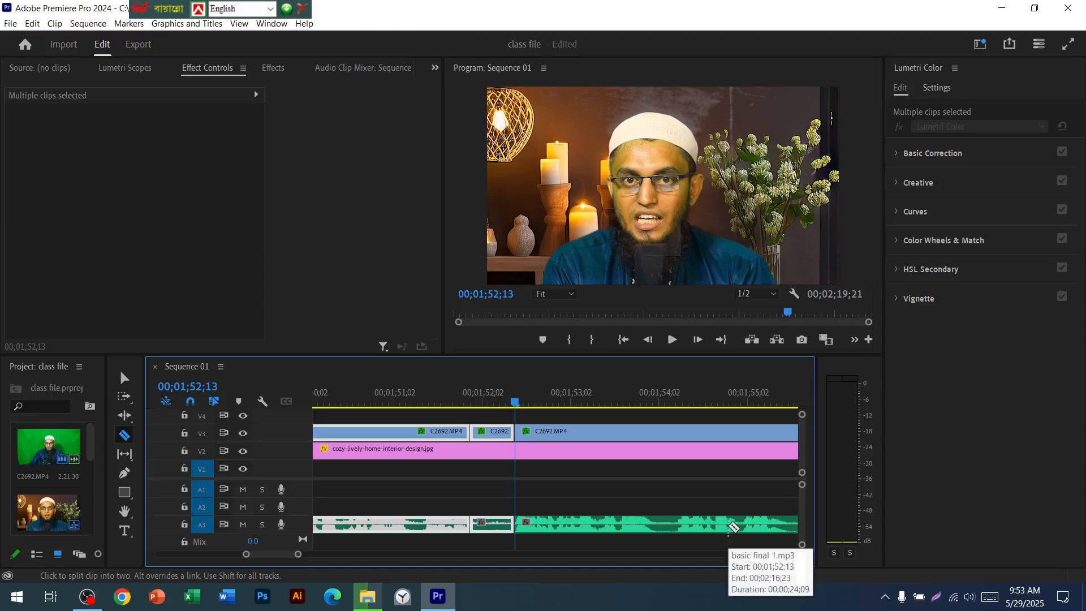
scroll(731, 528, right, 2)
scroll(724, 531, right, 2)
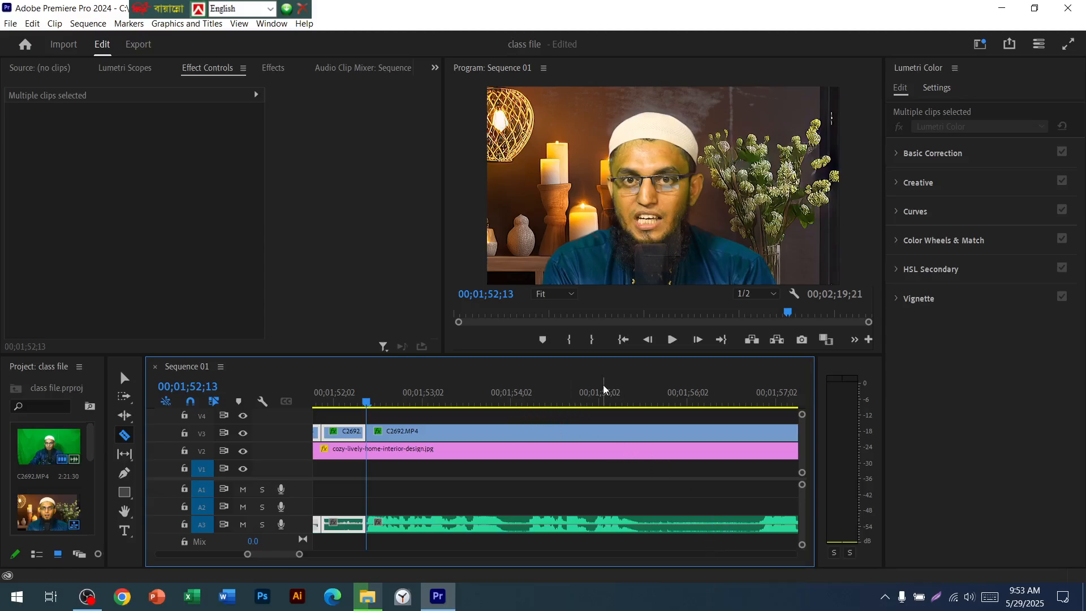
click(629, 396)
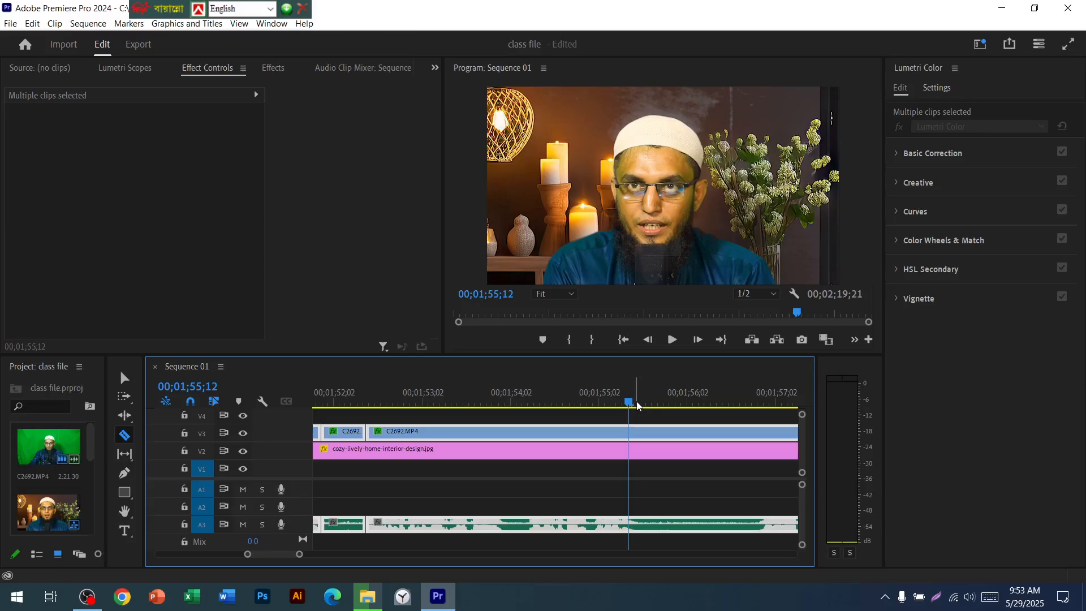
drag(630, 403, 641, 403)
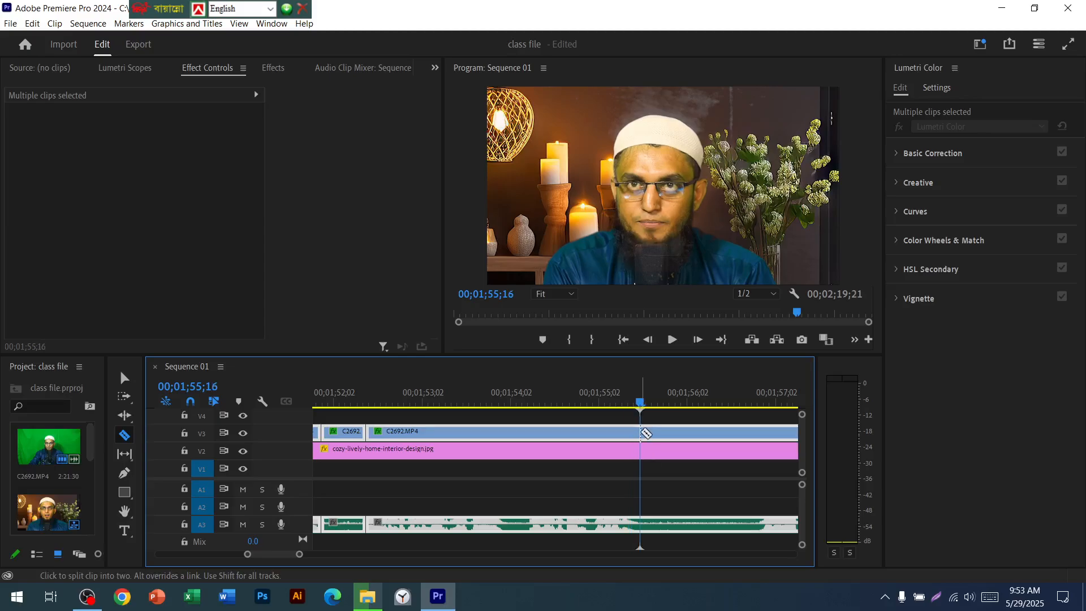
click(640, 433)
click(644, 525)
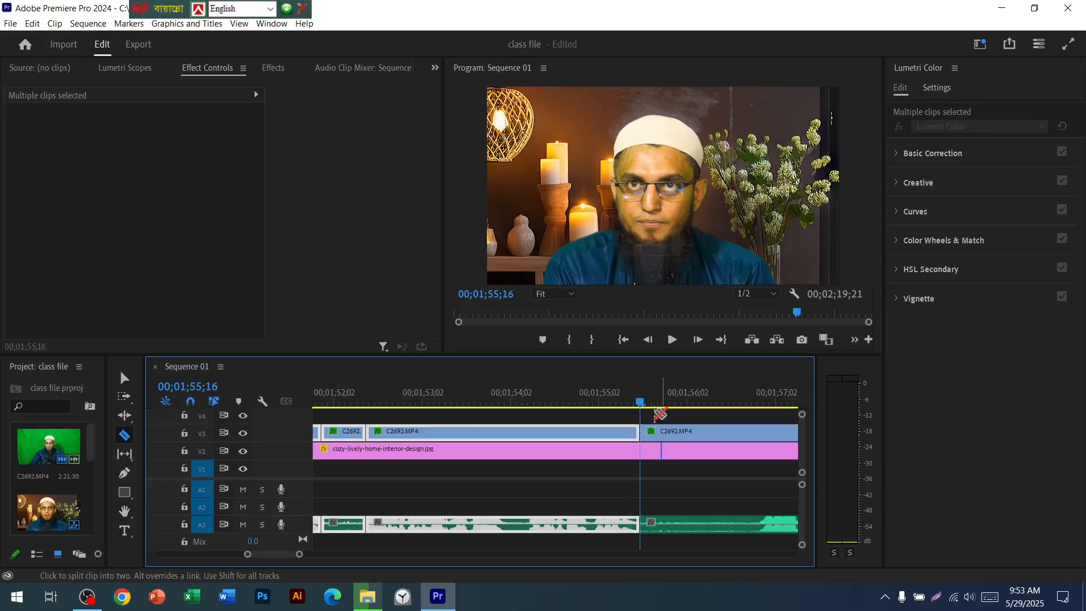
click(733, 404)
drag(735, 408, 753, 404)
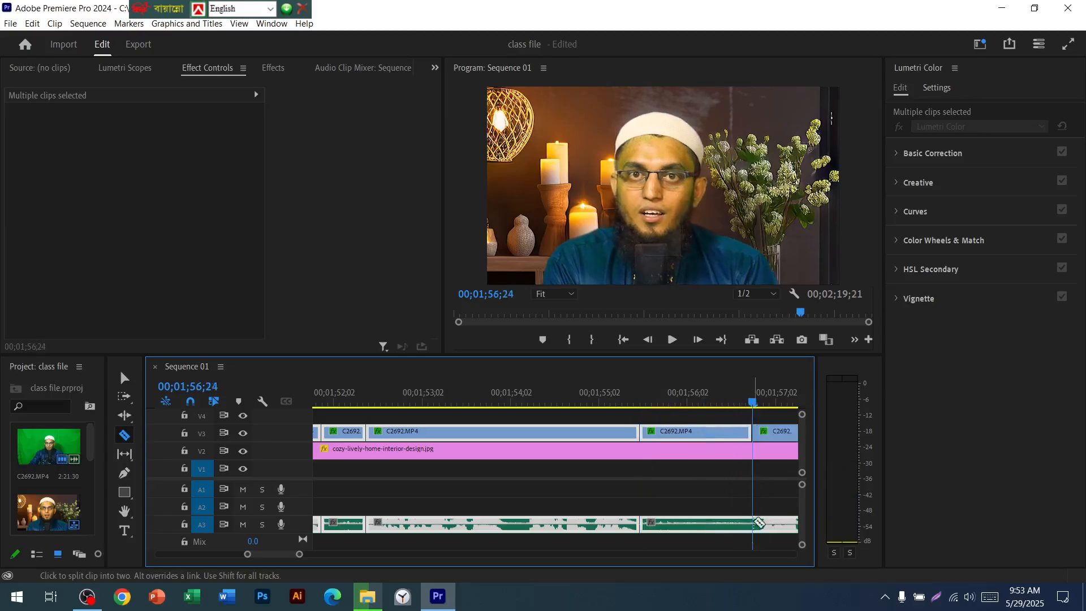
Split the grouped video and audio clips at 00;02;04;05 and 00;02;05;02 to isolate the pause
scroll(738, 539, down, 6)
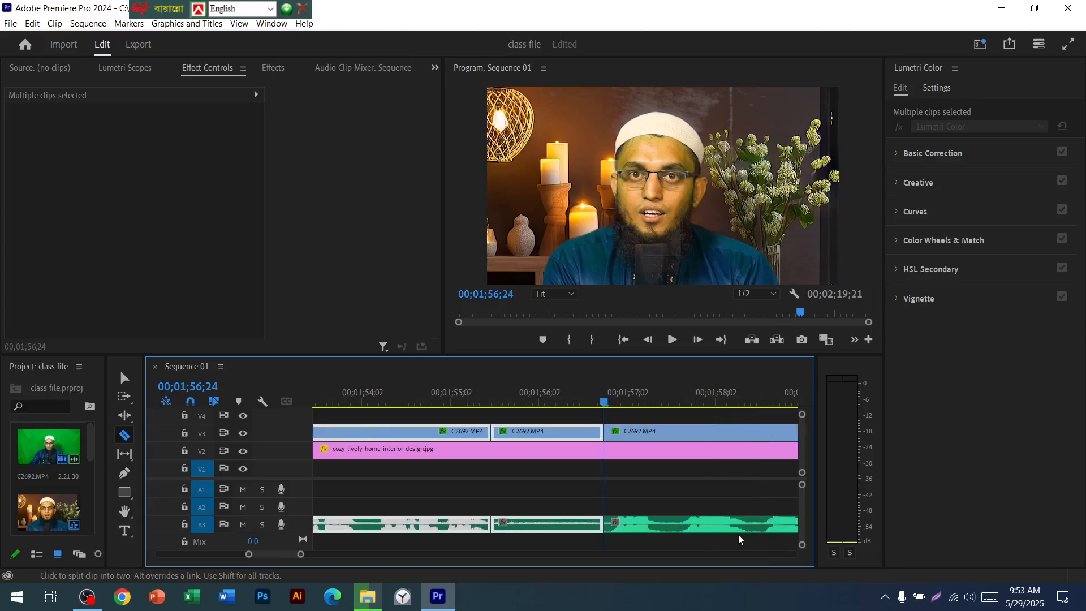
scroll(633, 500, down, 3)
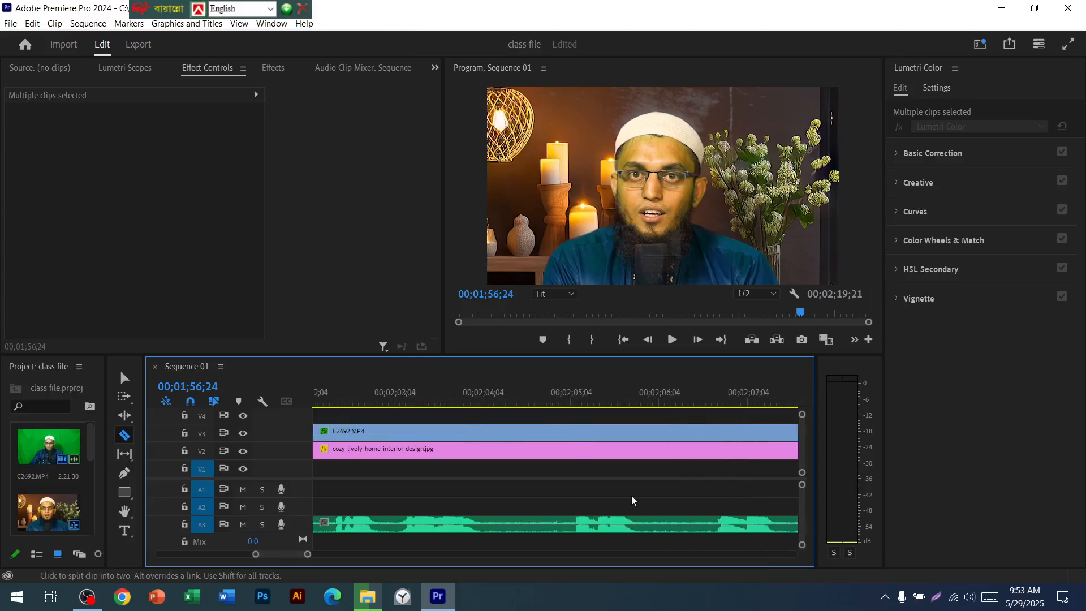
mouse_move(473, 398)
mouse_down()
mouse_move(500, 396)
mouse_move(486, 396)
mouse_up()
key(ctrl+k)
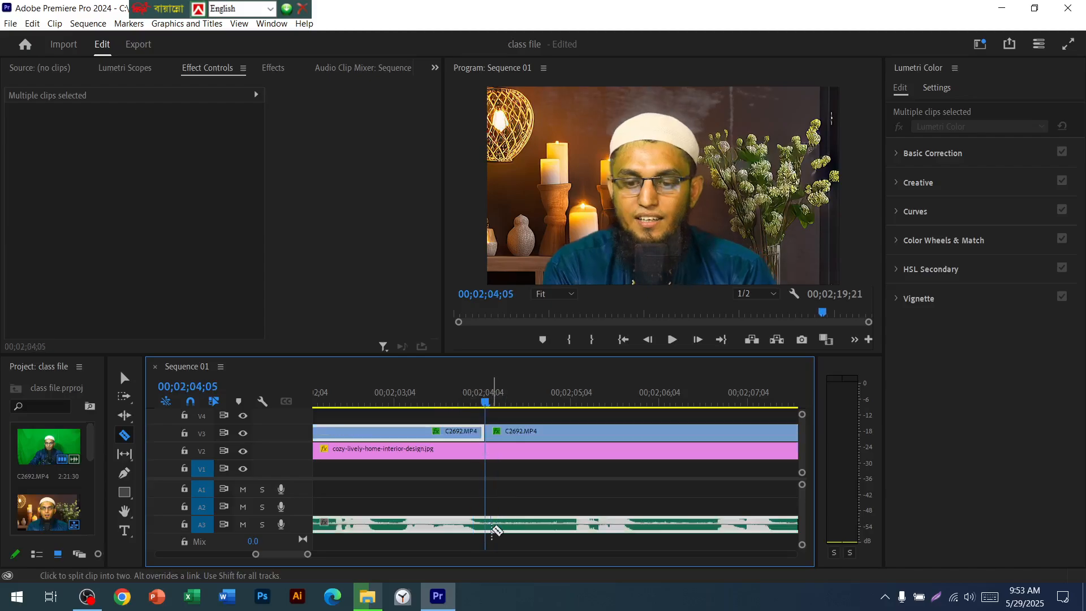
drag(548, 403, 566, 405)
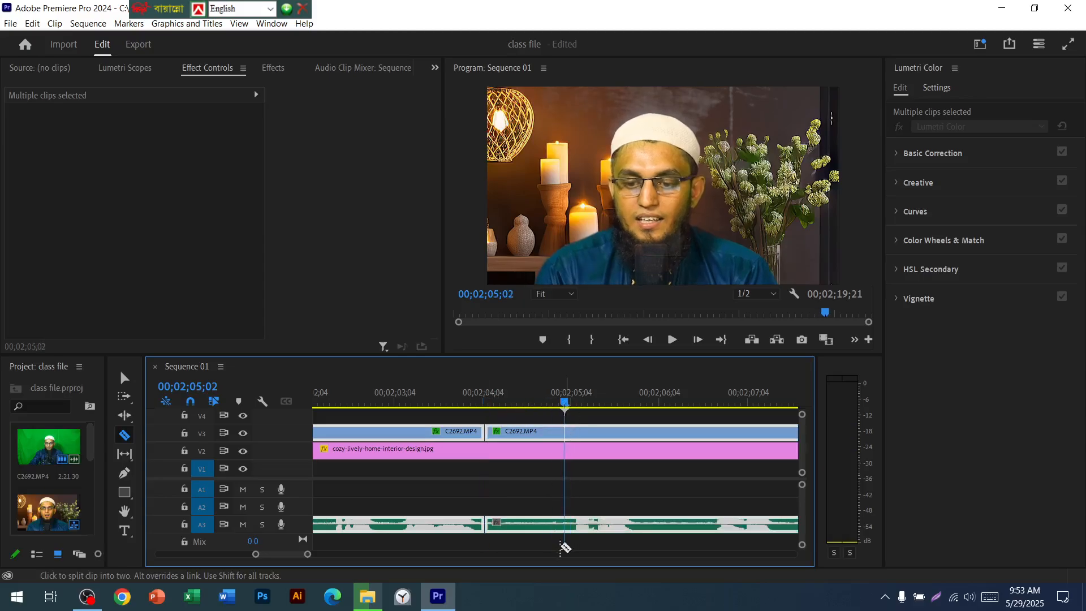
click(566, 531)
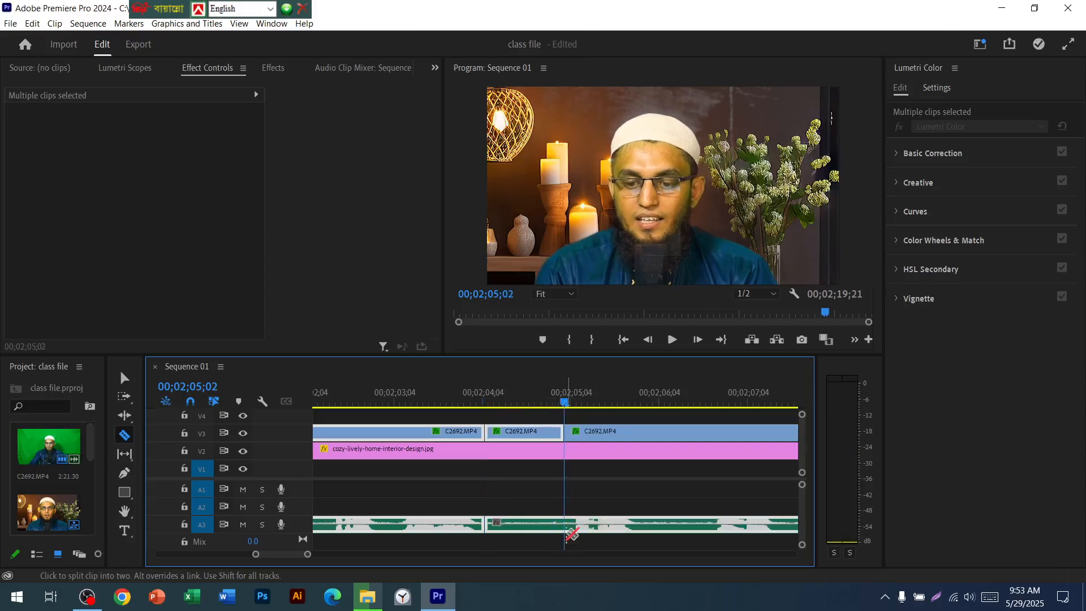
Split the grouped video and audio clips at 00;02;05;26 and 00;02;06;21 around the next silent section
click(635, 402)
click(642, 435)
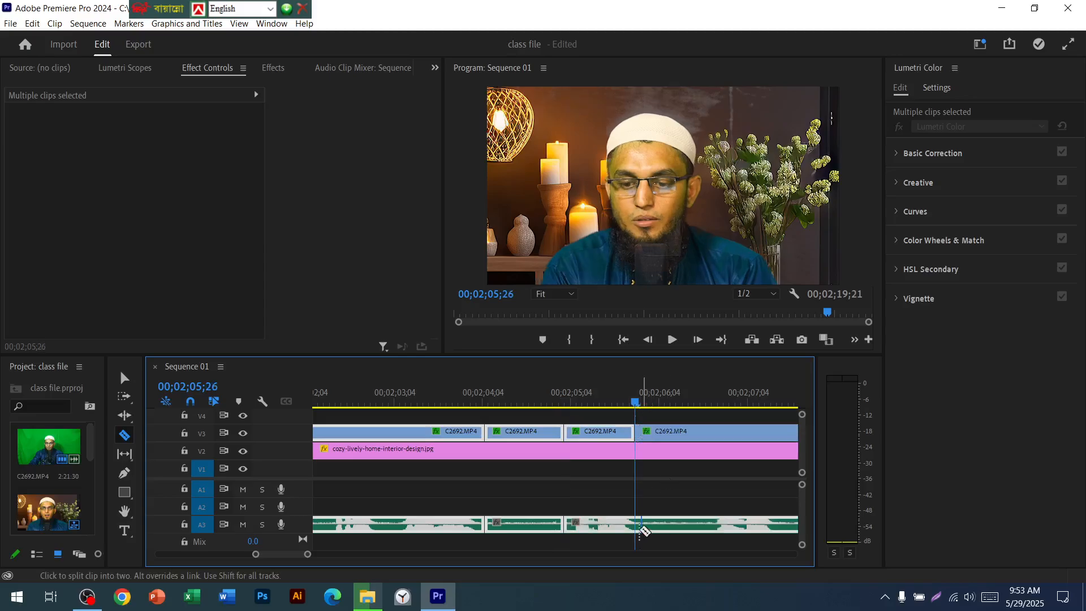
click(711, 399)
click(709, 433)
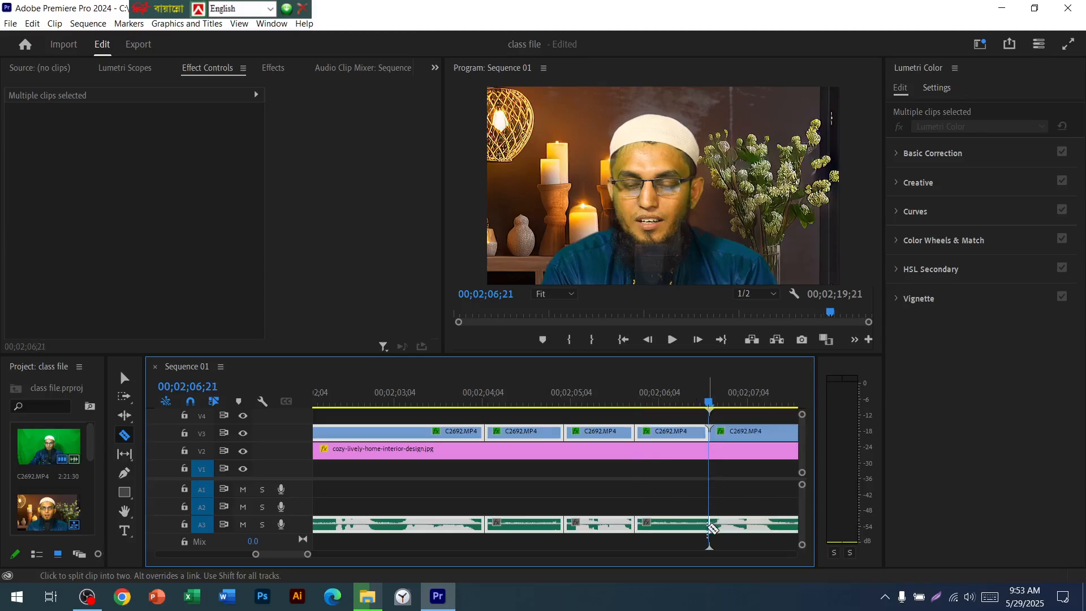
Ungroup all the split video and audio pieces so each one can be selected separately
scroll(686, 524, down, 5)
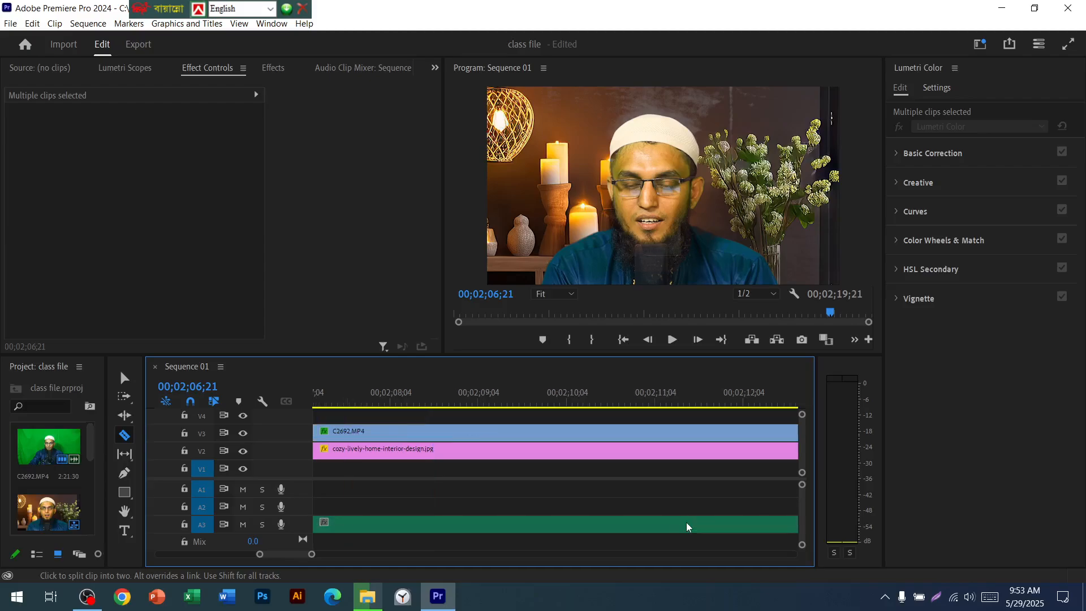
scroll(583, 521, down, 1)
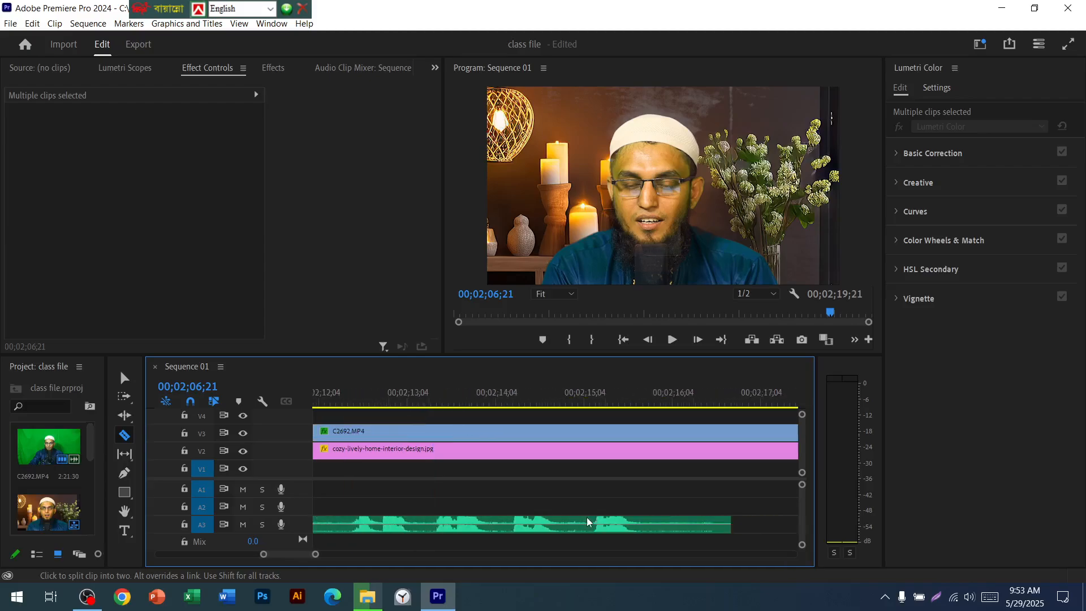
scroll(581, 520, up, 4)
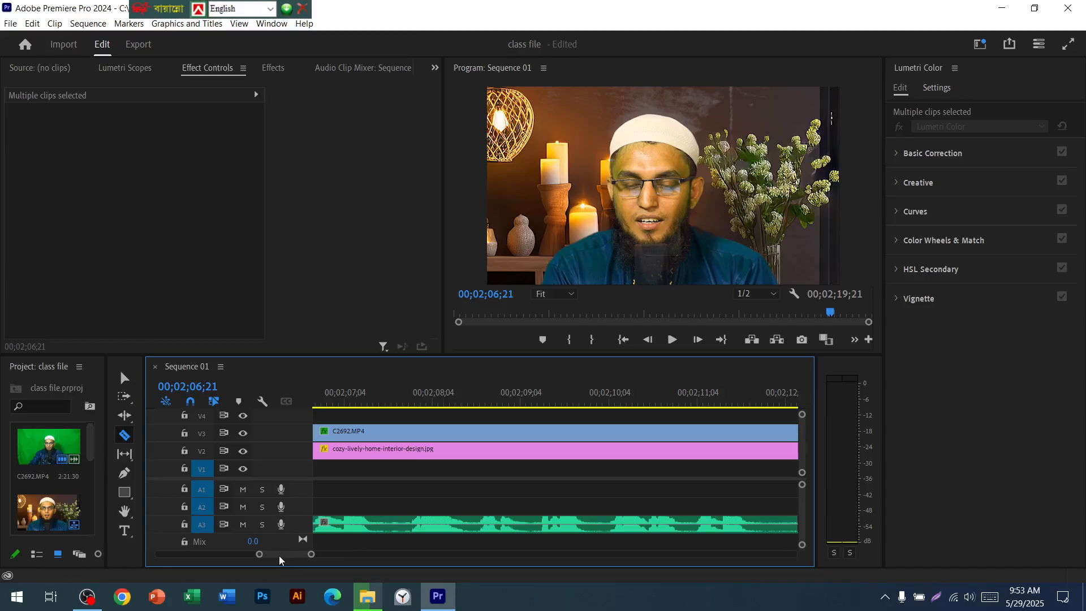
scroll(279, 560, up, 5)
drag(296, 555, 383, 555)
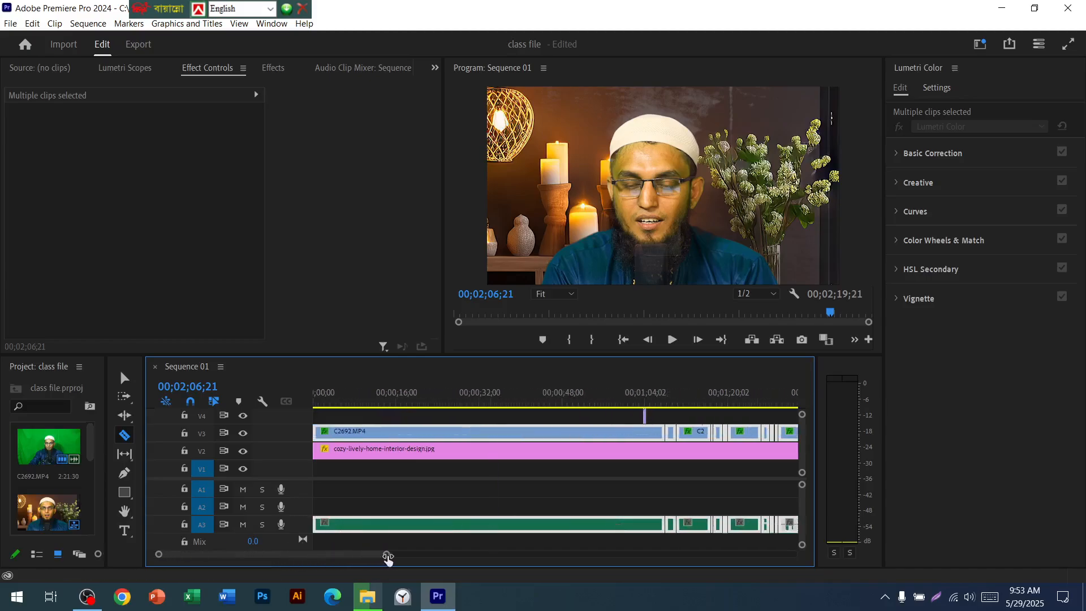
key(v)
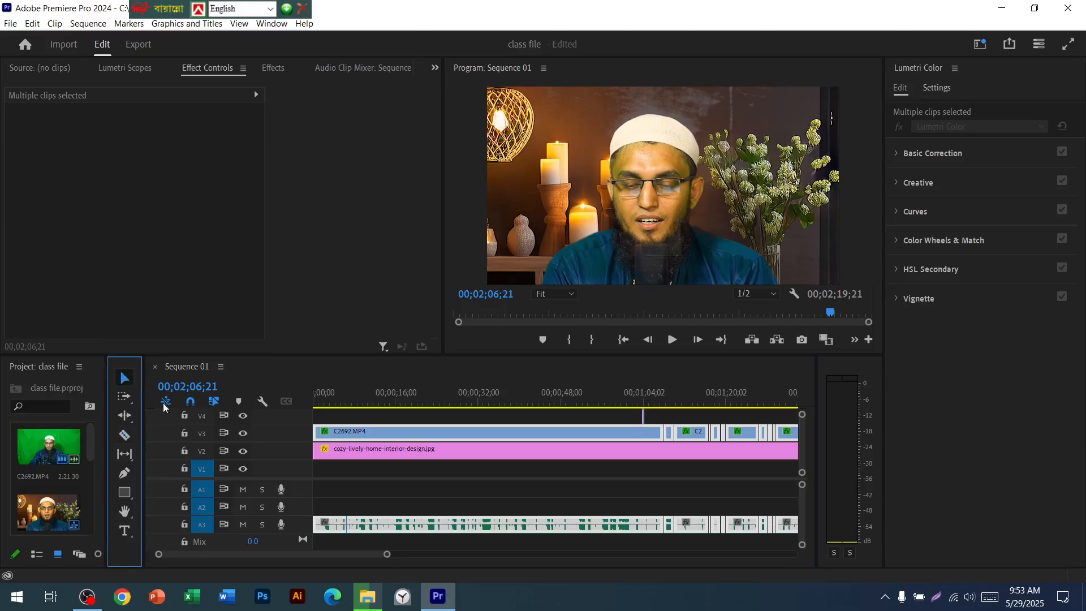
right_click(528, 432)
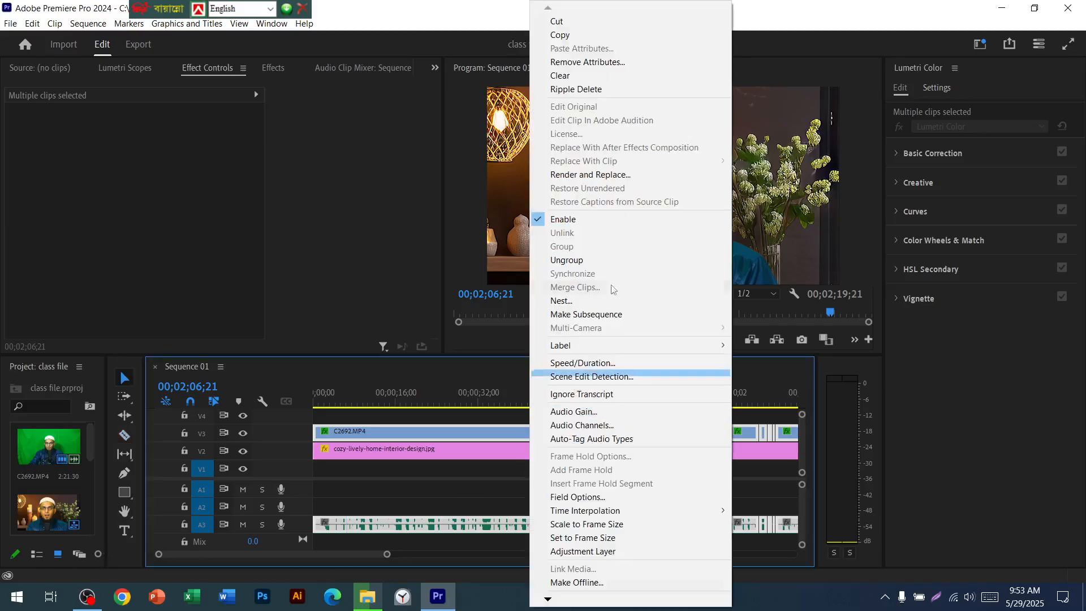
click(571, 260)
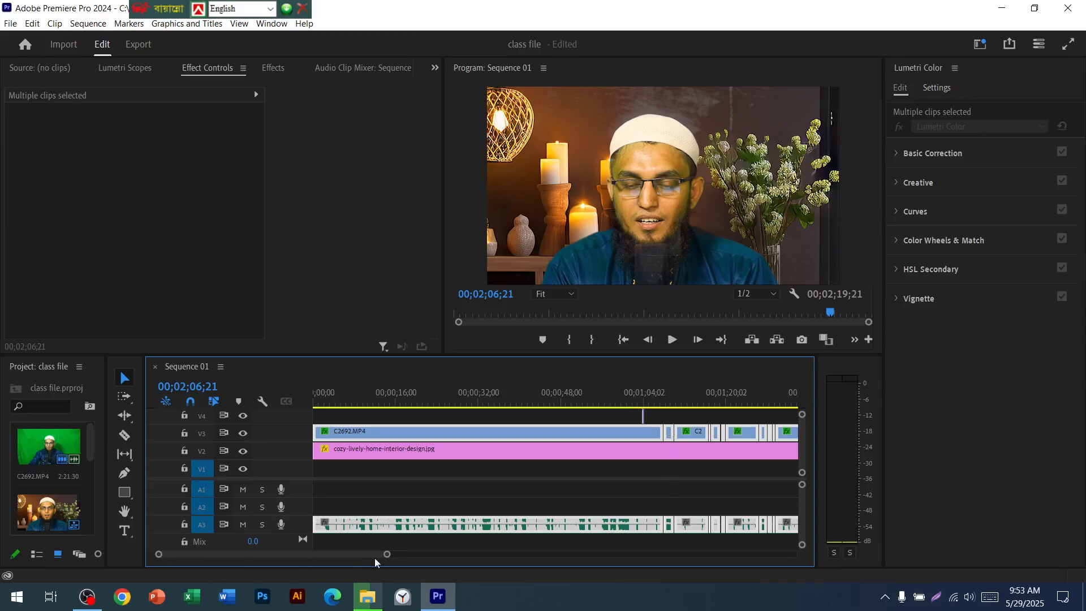
Delete the first isolated silent piece, starting at about 00;01;08;02, from both video track V3 and audio track A3
drag(387, 556, 286, 558)
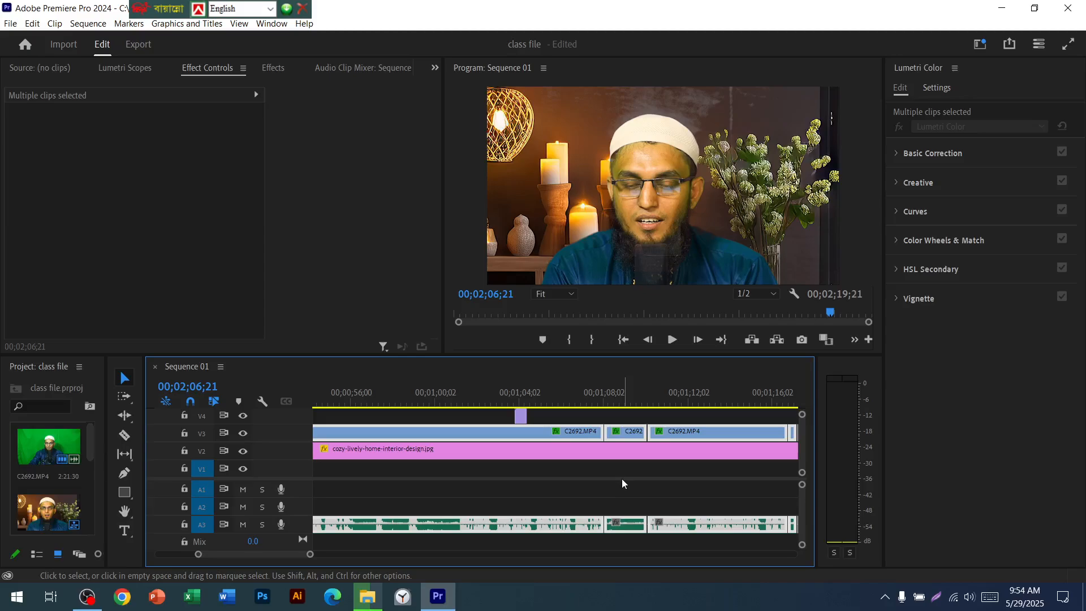
click(624, 496)
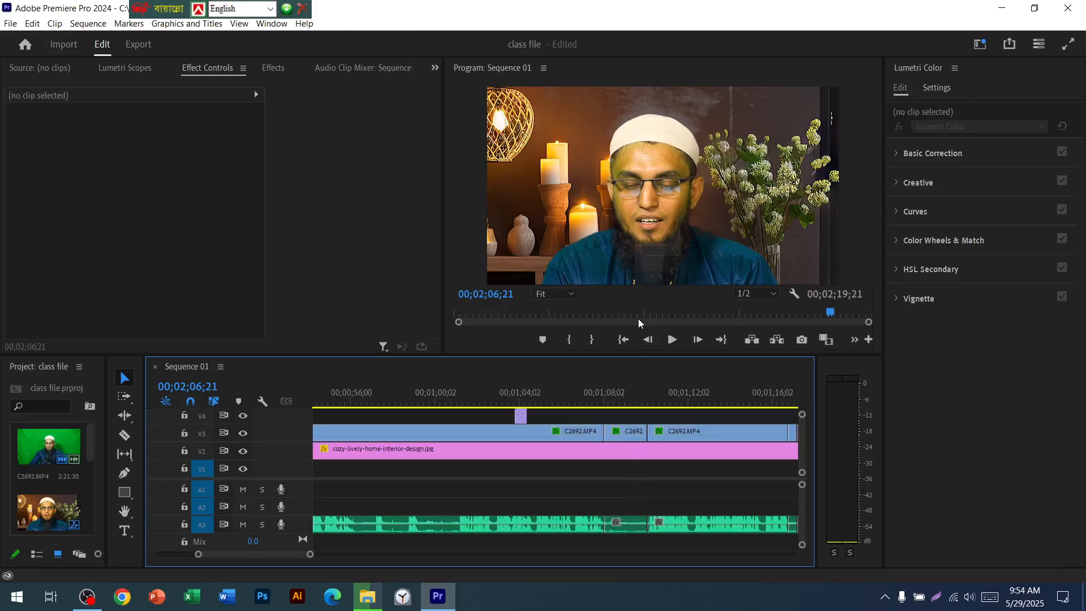
click(630, 433)
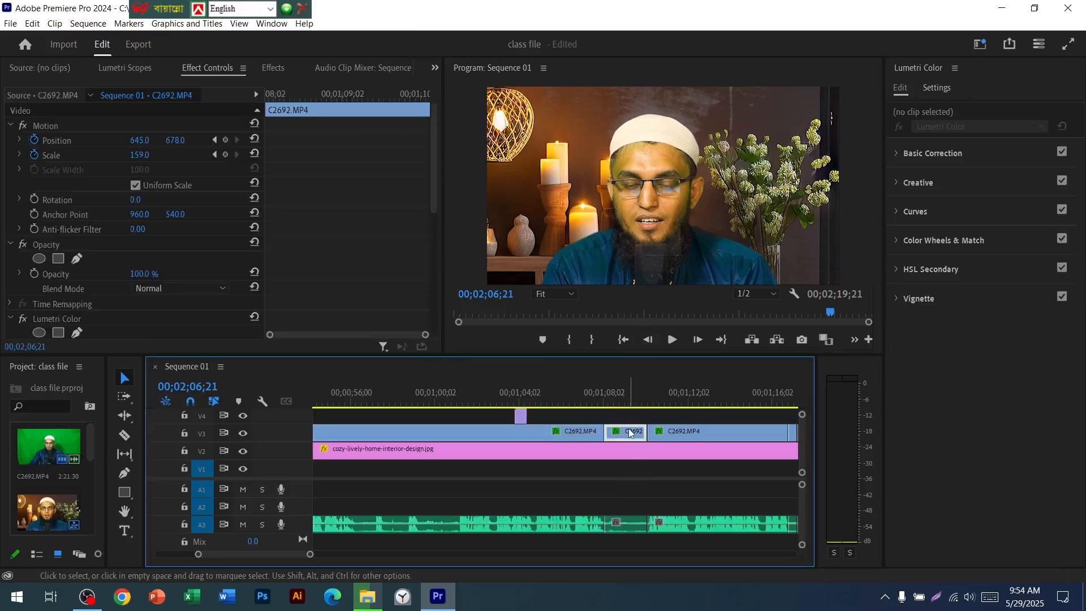
key(Delete)
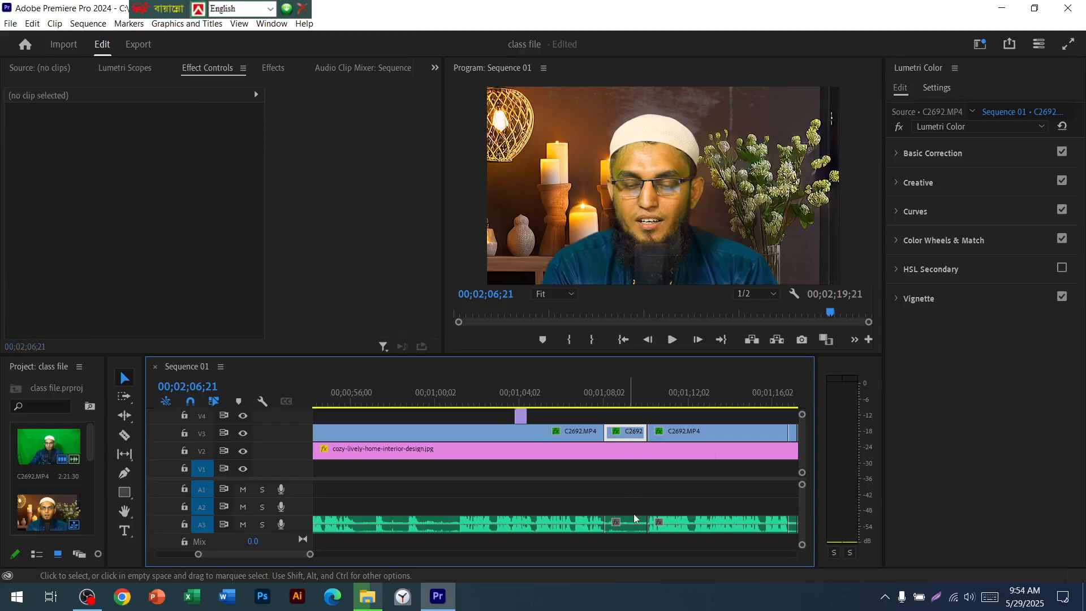
click(635, 525)
key(Delete)
Ripple delete the empty gap on V3 starting at 00;01;08;03 to pull the following video and audio pieces back
scroll(578, 470, down, 1)
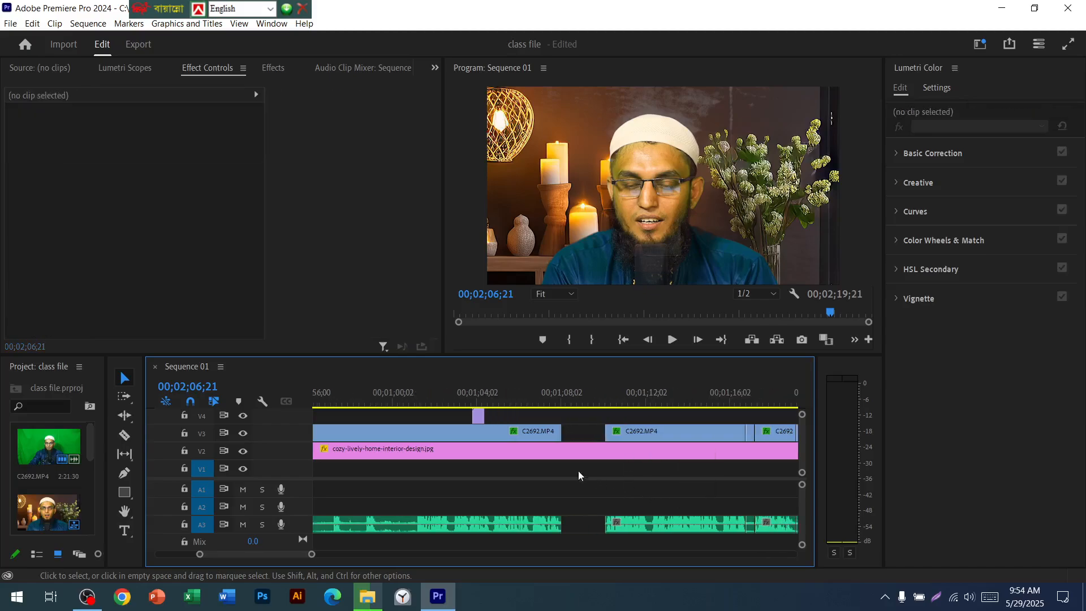
right_click(572, 432)
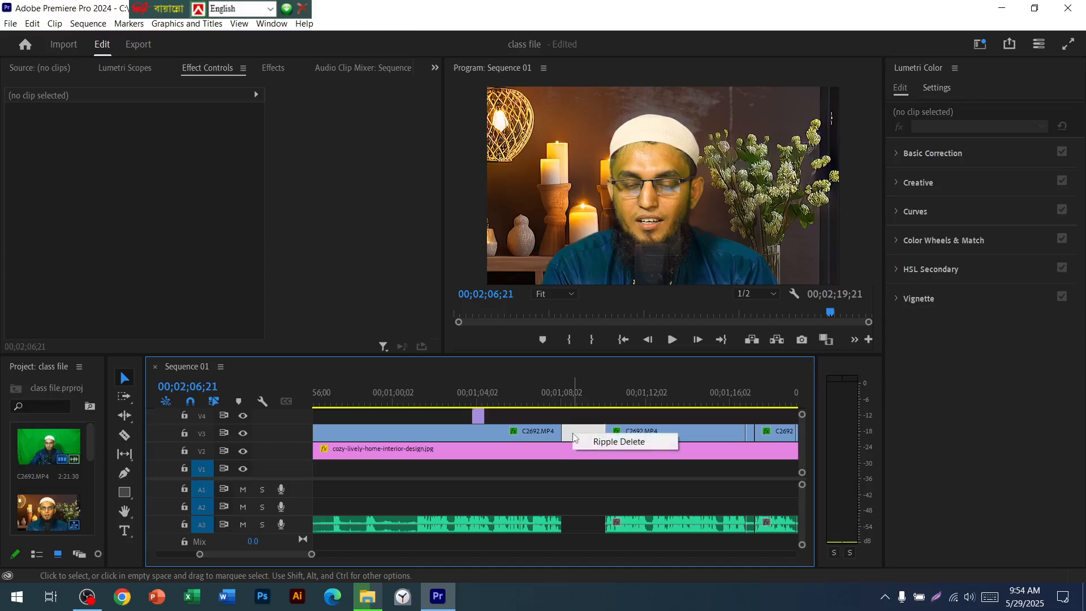
click(615, 441)
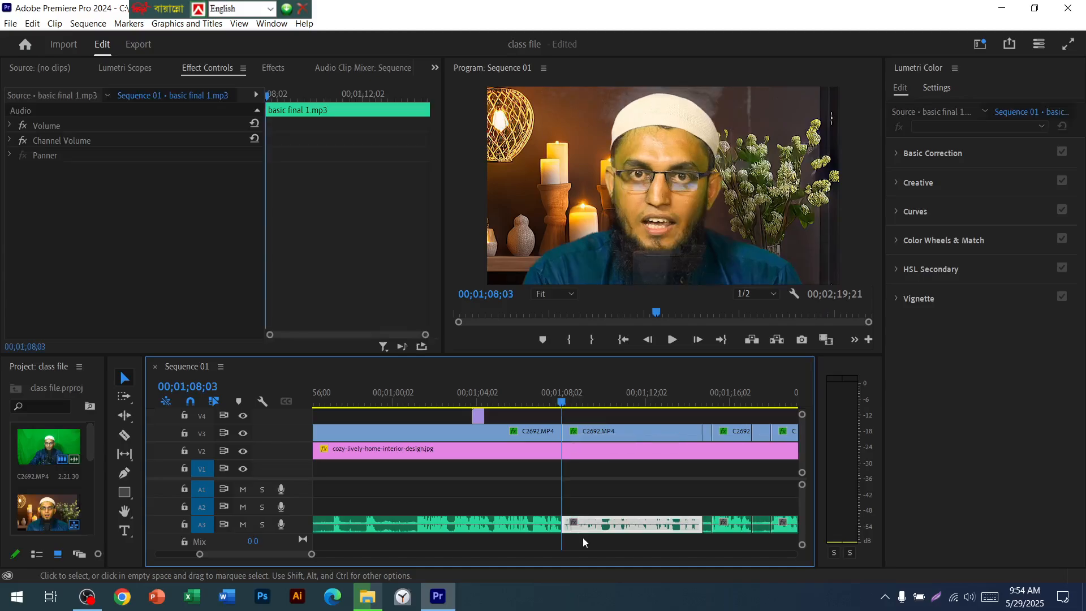
Delete the narrow silent piece starting at 00;01;14;23 from V3 and A3, and ripple delete the gap it leaves
scroll(704, 482, down, 4)
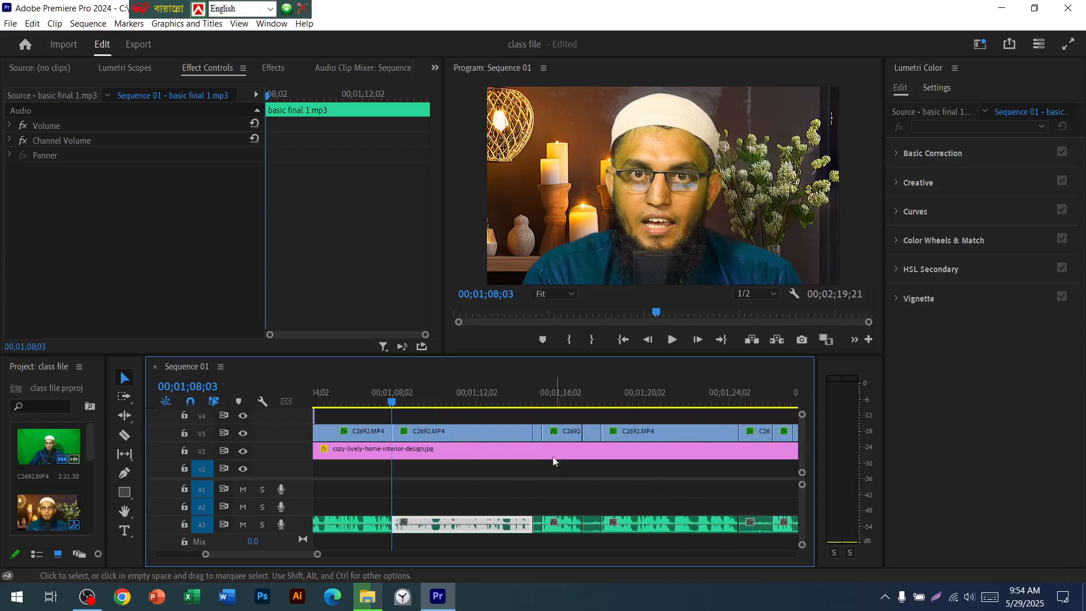
click(537, 432)
key(Delete)
click(537, 525)
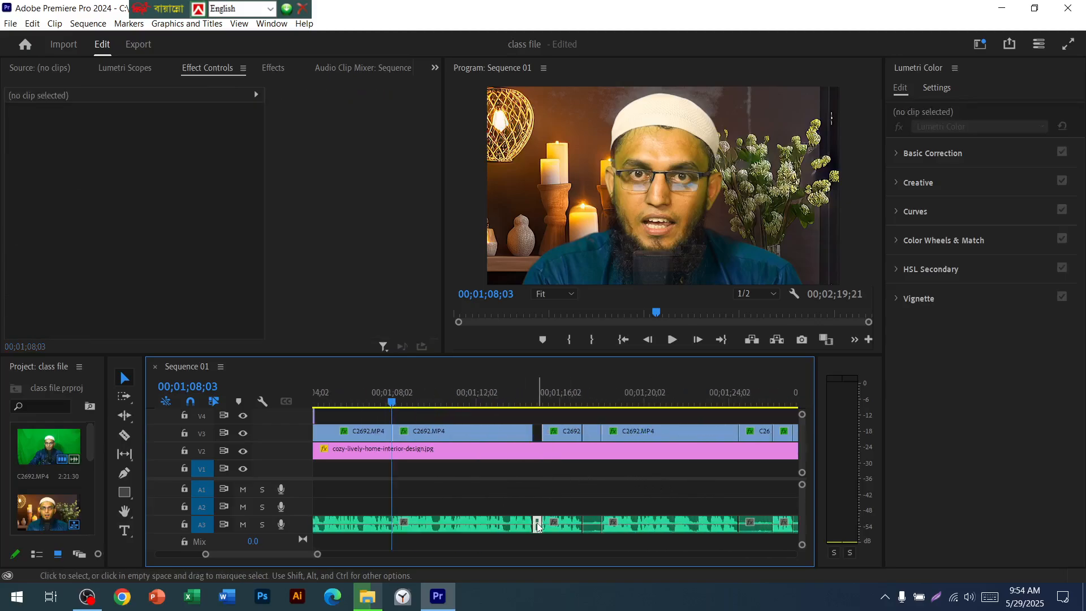
right_click(534, 432)
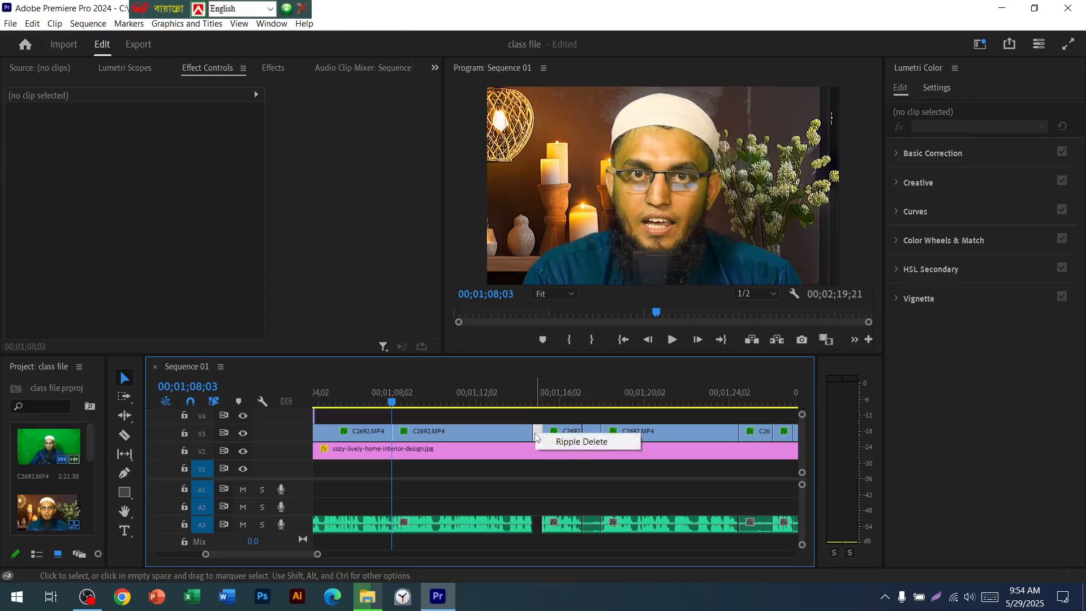
click(573, 444)
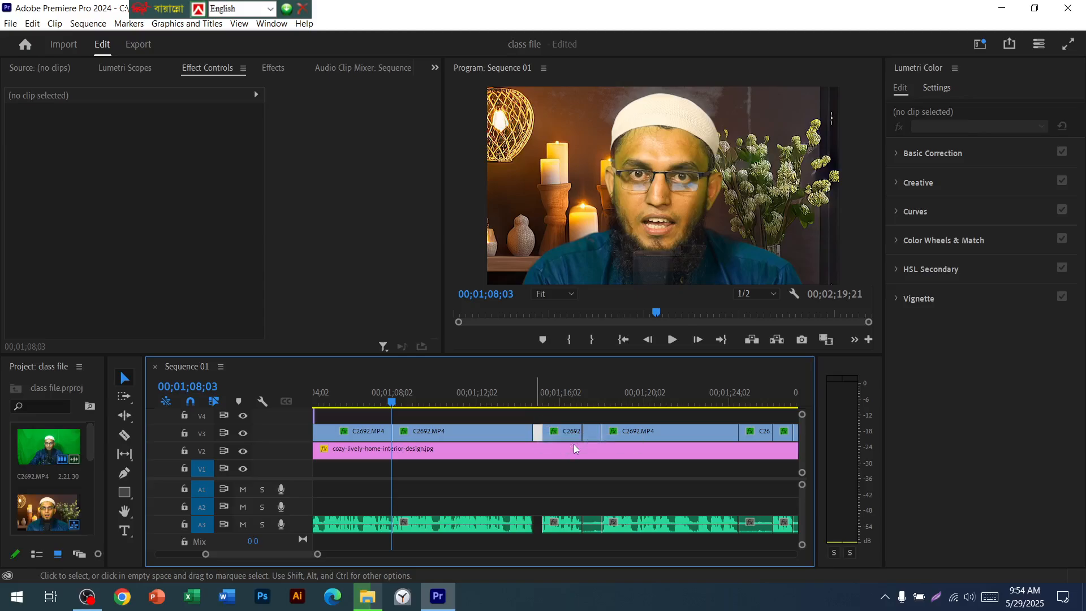
key(Down)
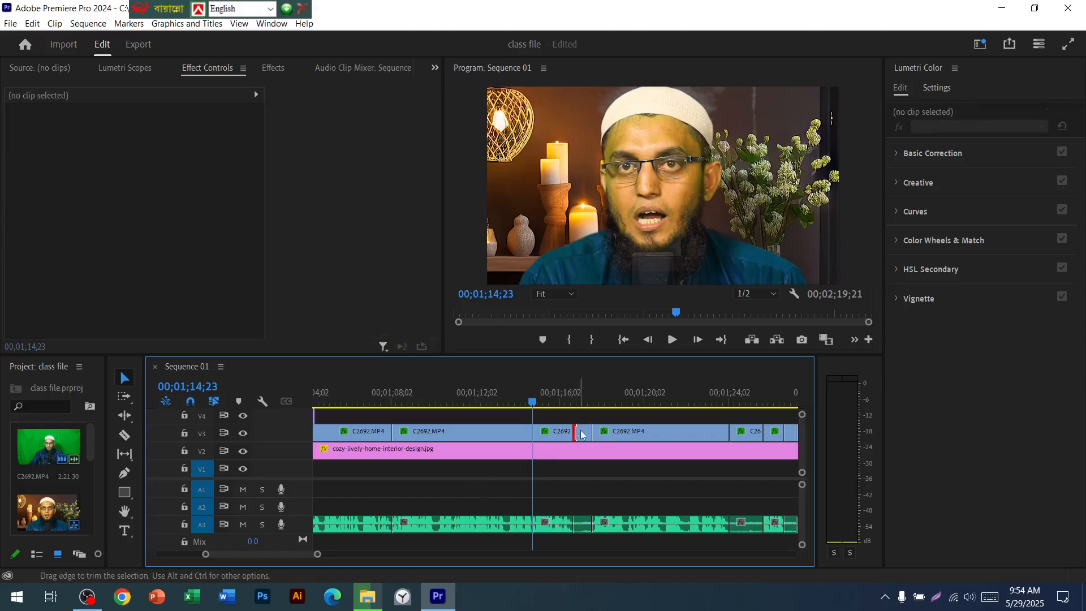
Remove the silent video and audio pieces starting at 00;01;16;21 on V3 and A3, and close their gap with Ripple Delete
click(582, 433)
click(584, 523)
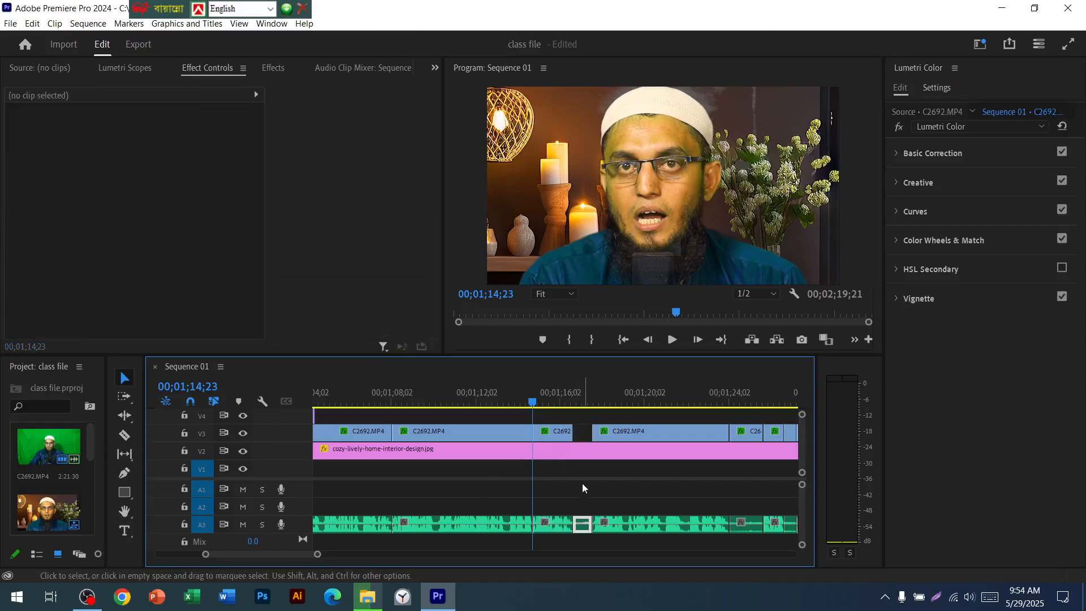
right_click(579, 436)
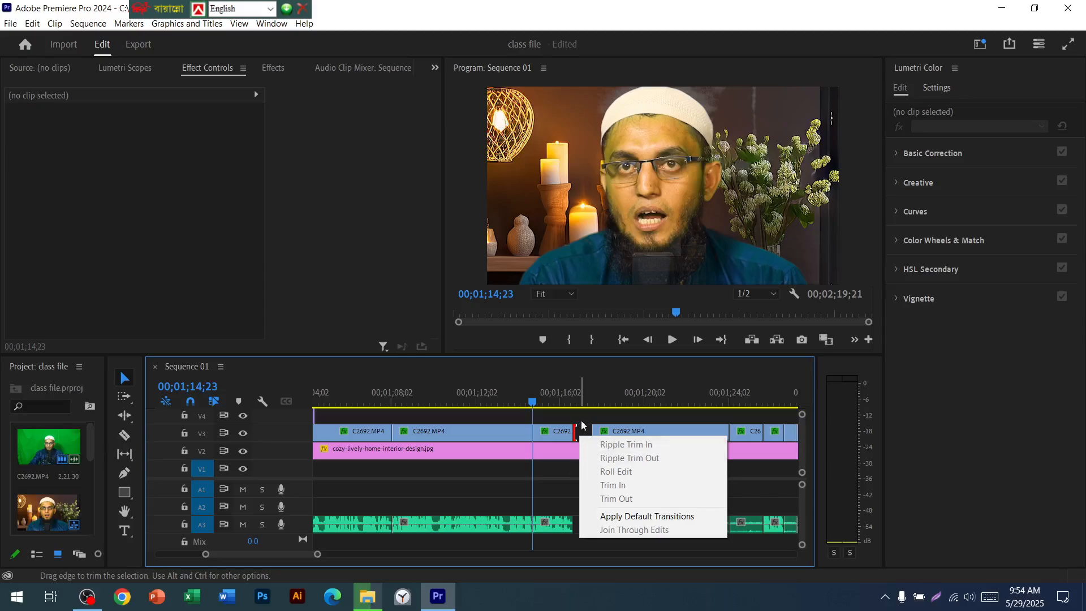
click(582, 433)
right_click(584, 436)
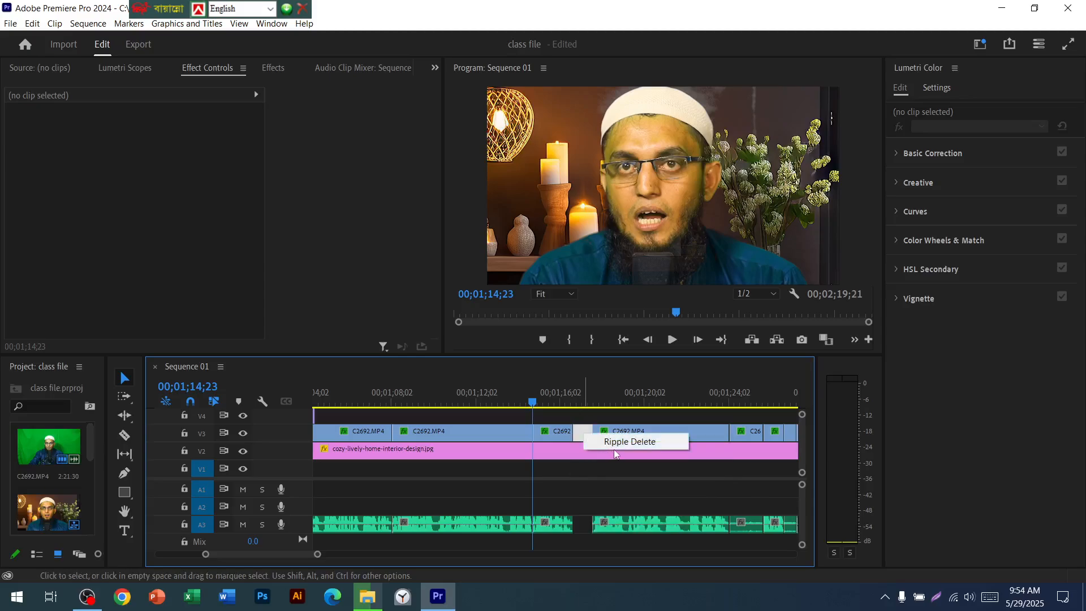
click(613, 444)
Delete the silent piece starting at 00;01;23;06 from V3 and A3, and ripple delete the empty space
scroll(695, 481, down, 1)
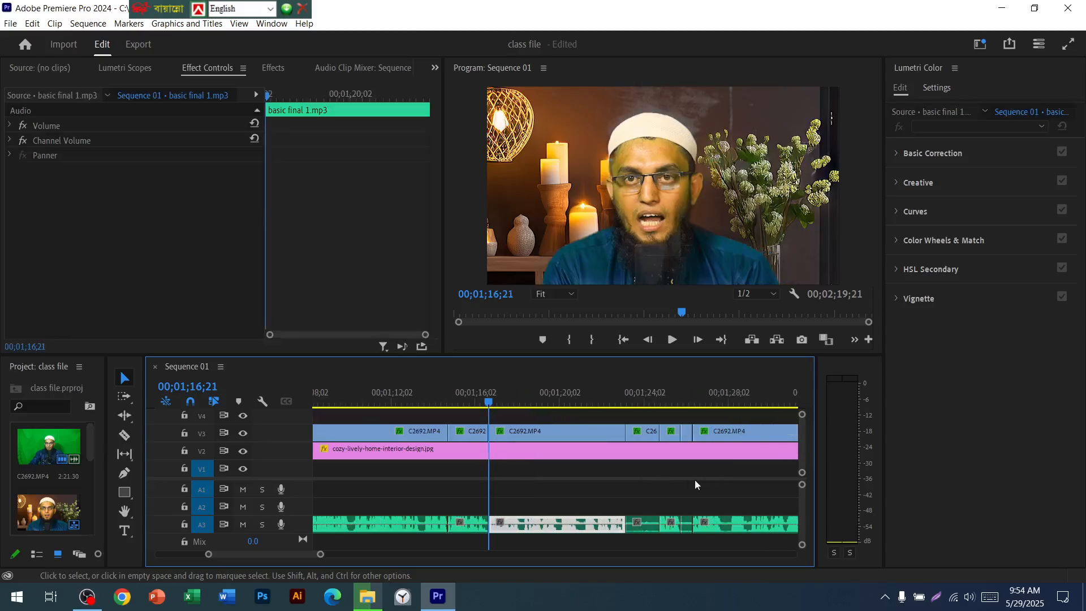
scroll(695, 484, down, 1)
click(581, 433)
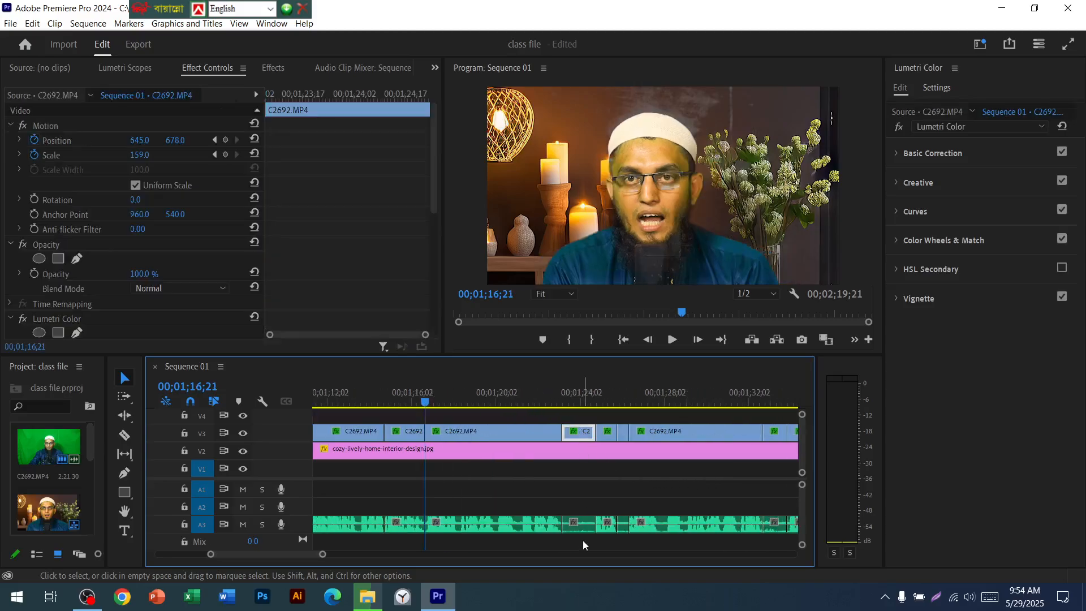
key(Delete)
click(583, 525)
key(Delete)
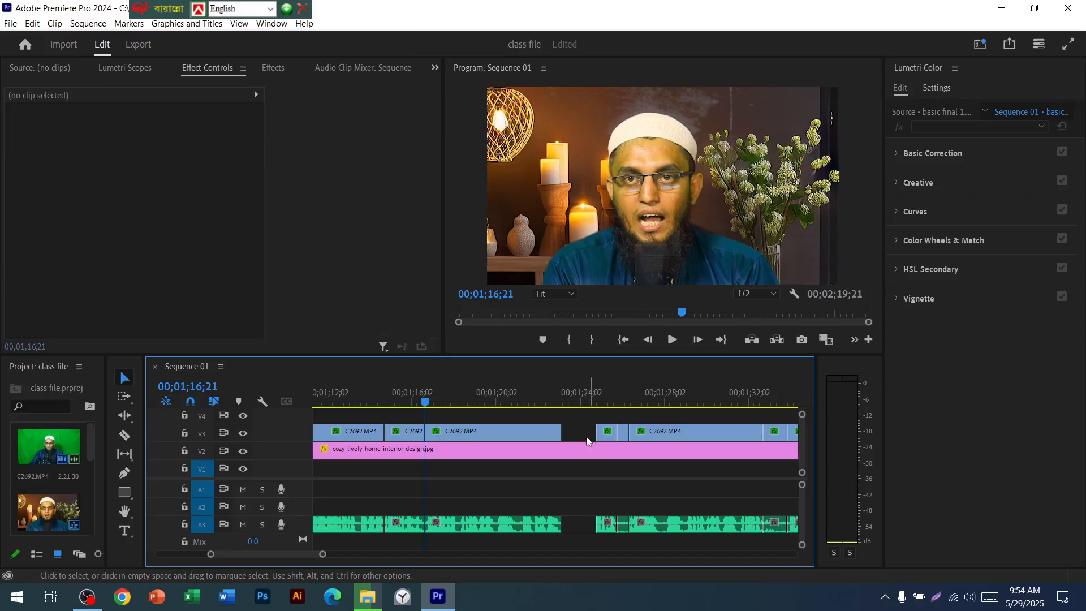
right_click(582, 434)
click(612, 441)
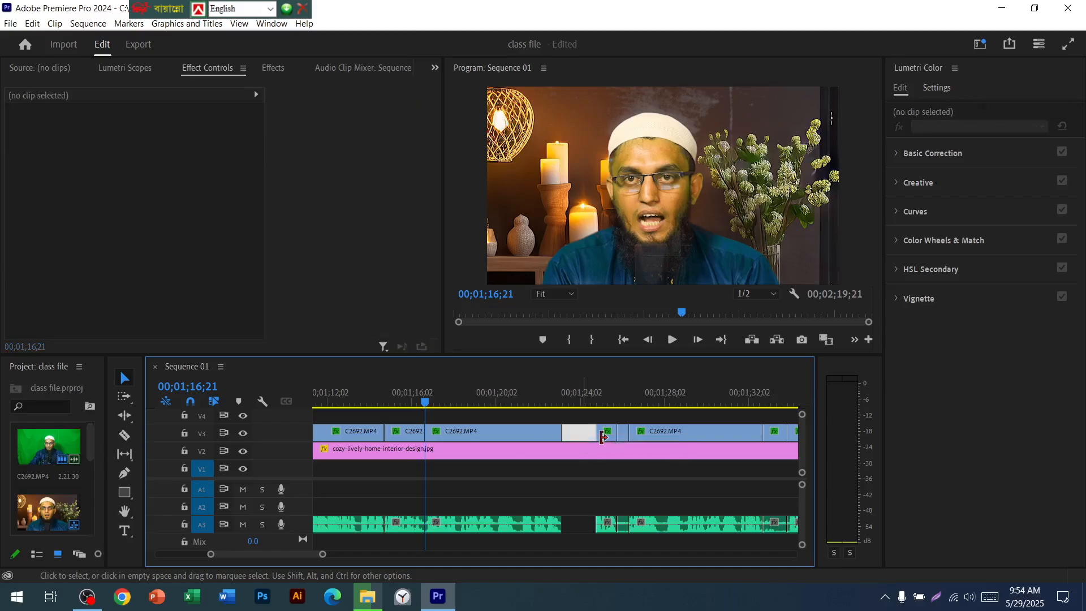
key(Down)
Delete the short silent piece starting at 00;01;24;06 from V3 and A3, and close the gap with Ripple Delete
click(588, 436)
click(592, 523)
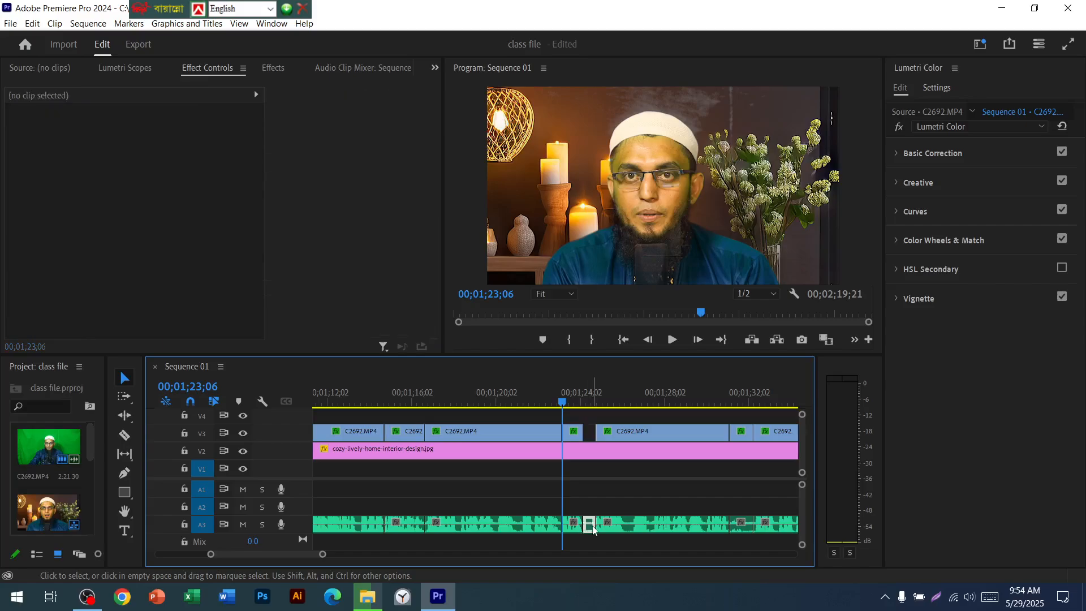
right_click(588, 437)
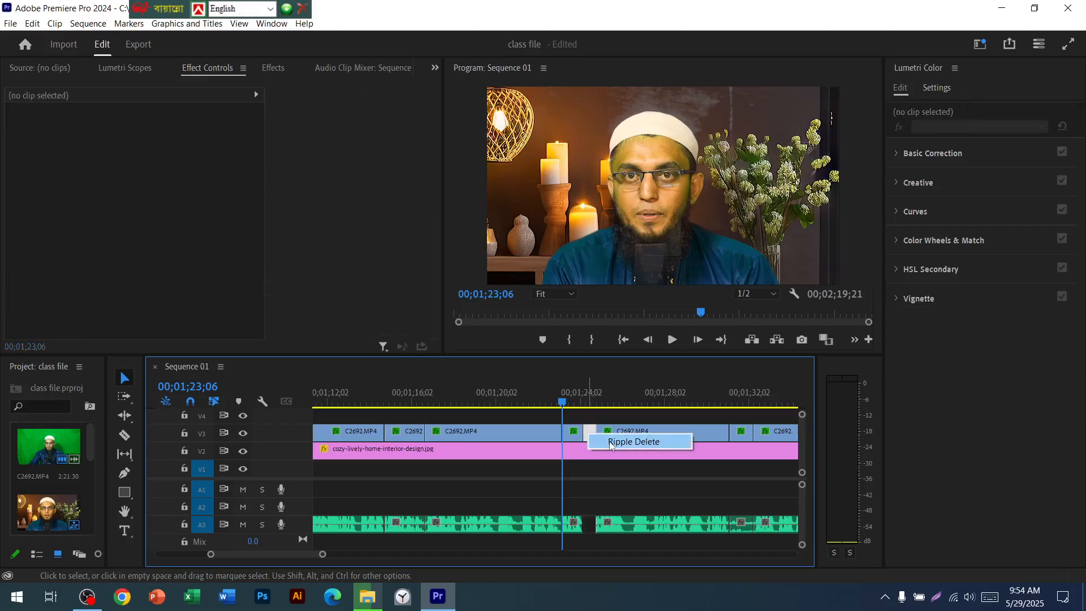
click(611, 441)
key(Down)
Remove the silent piece starting at 00;01;30;16 from V3 and A3, and ripple delete the gap between the clips
scroll(693, 503, down, 3)
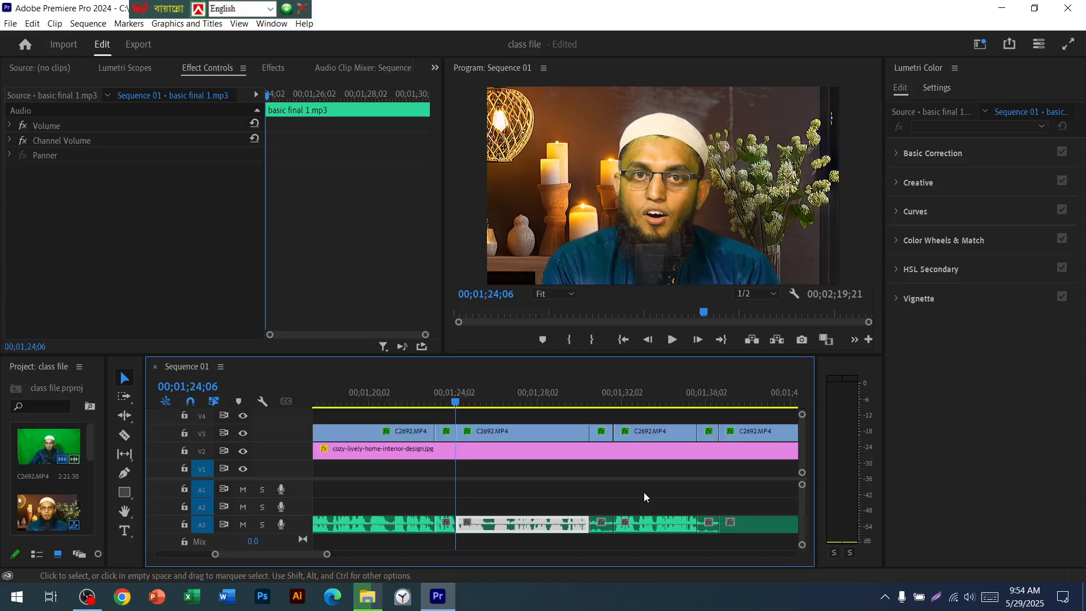
click(561, 431)
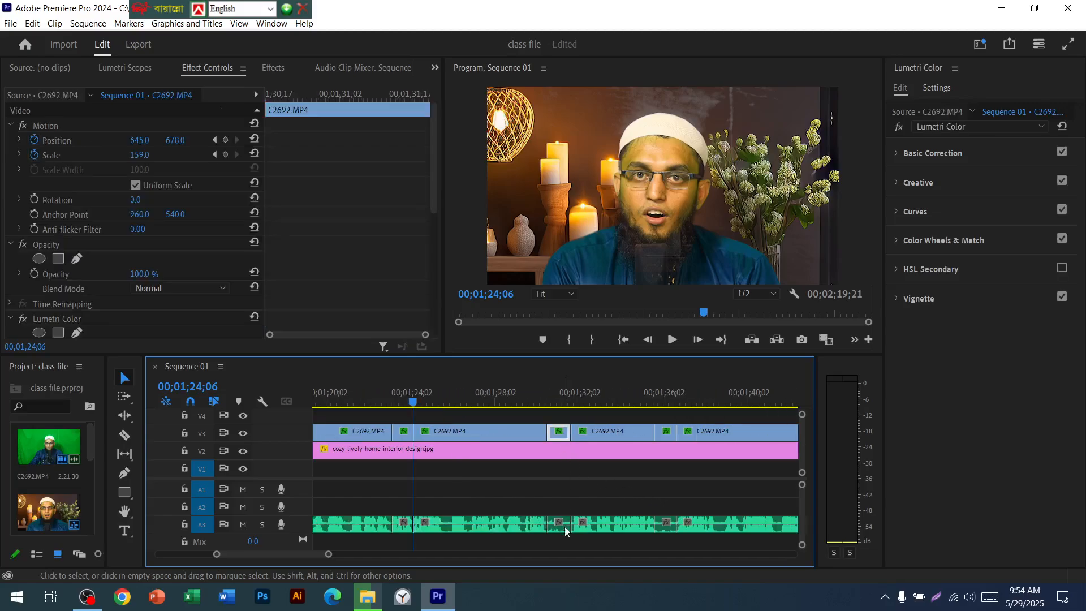
key(Delete)
click(564, 527)
key(Delete)
right_click(565, 435)
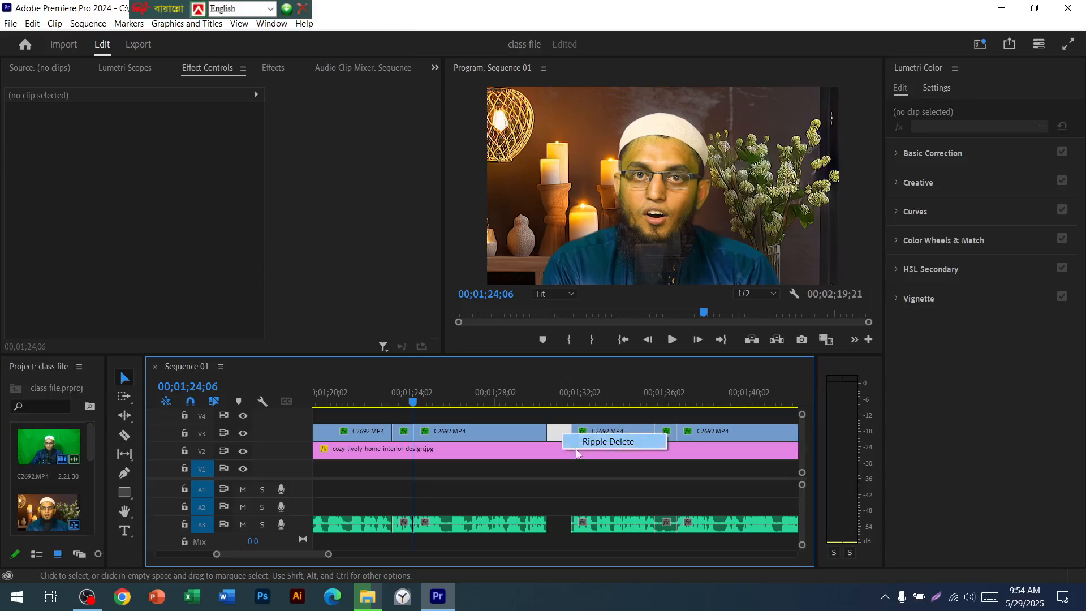
click(592, 442)
key(Down)
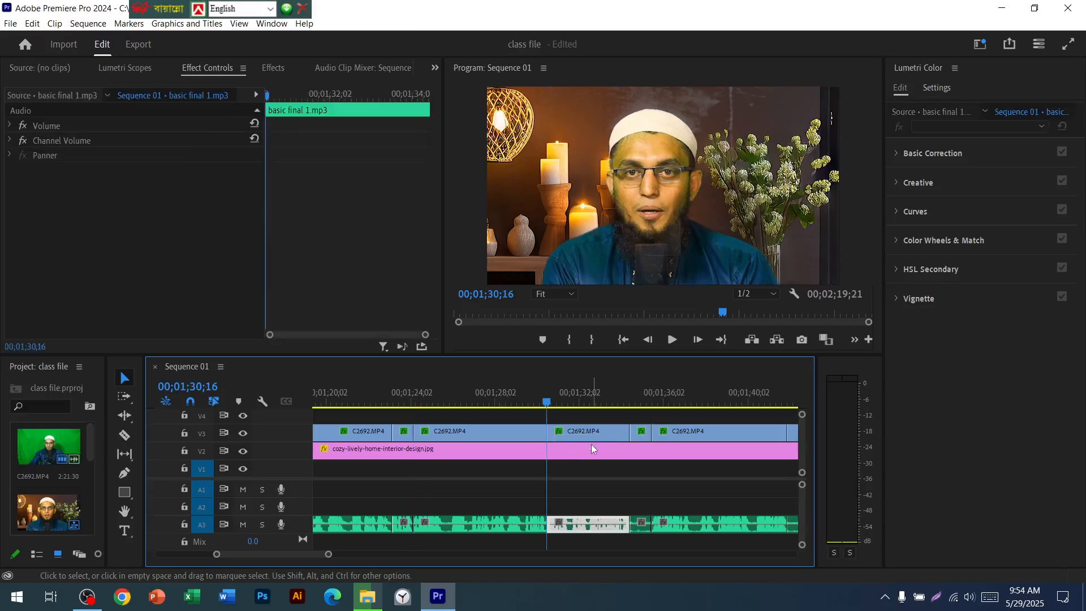
Delete the silent video and audio pieces starting at 00;01;34;14 on V3 and A3, and ripple delete their gap
scroll(592, 443, down, 2)
click(558, 432)
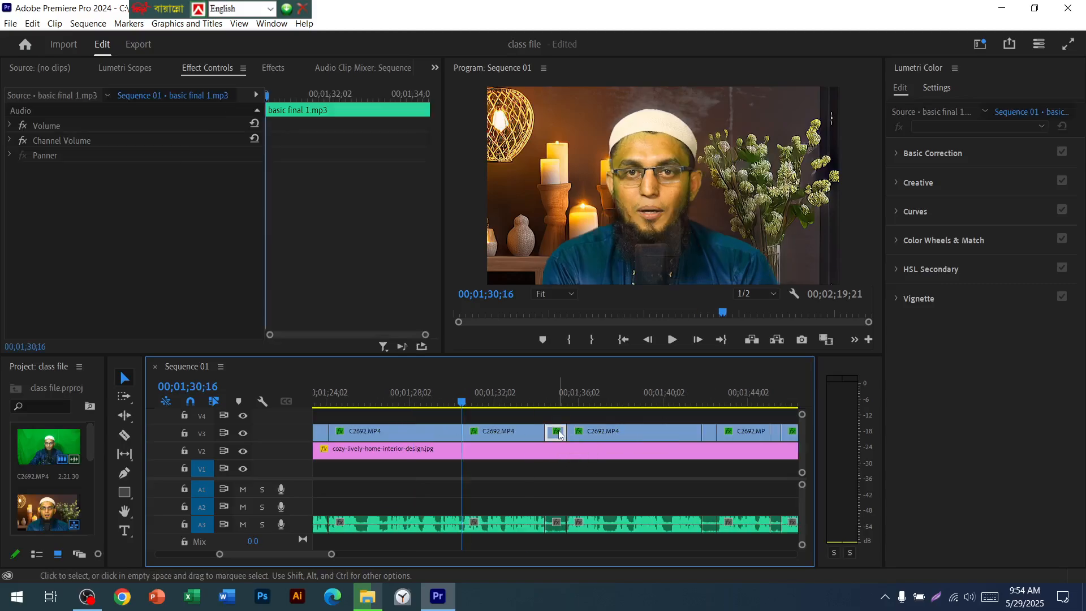
key(Delete)
click(557, 521)
key(Delete)
right_click(553, 436)
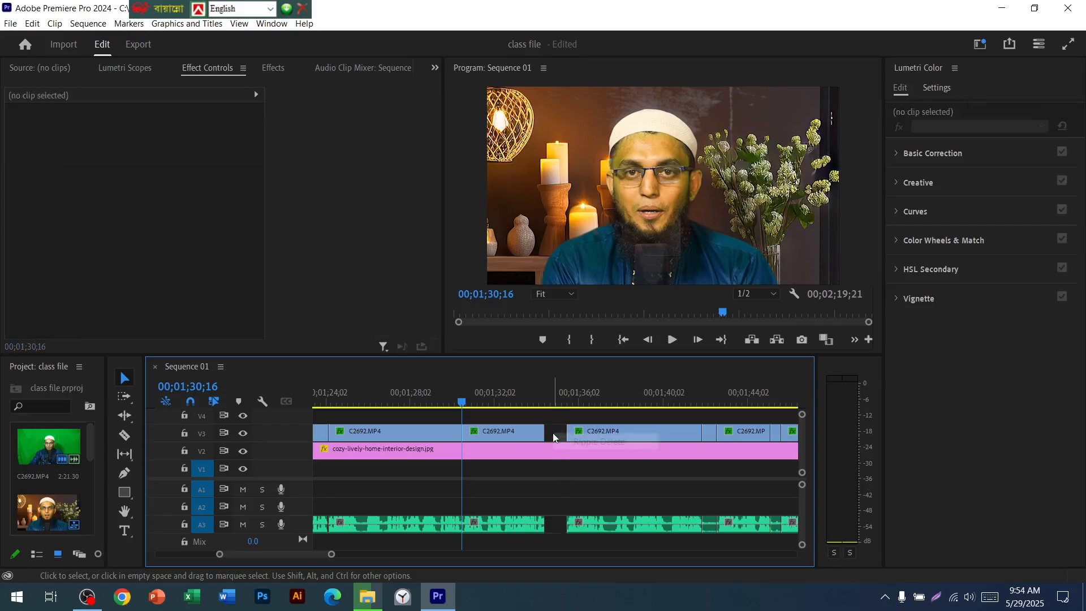
click(573, 444)
key(Down)
Delete the silent piece starting at 00;01;40;26 from V3 and A3, and close the empty space with Ripple Delete
scroll(639, 462, down, 1)
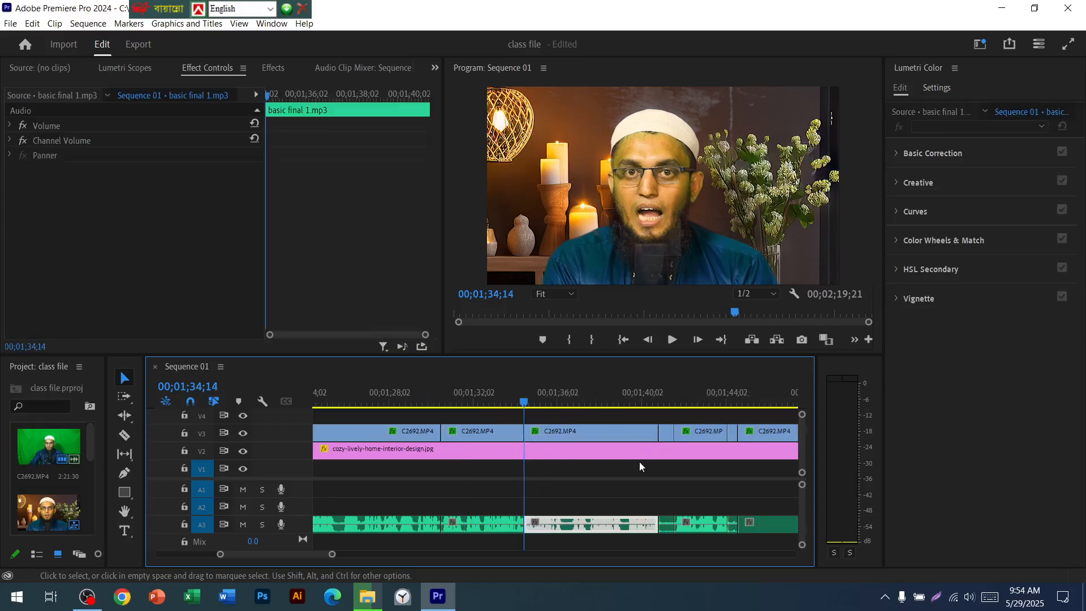
scroll(640, 461, down, 3)
click(457, 433)
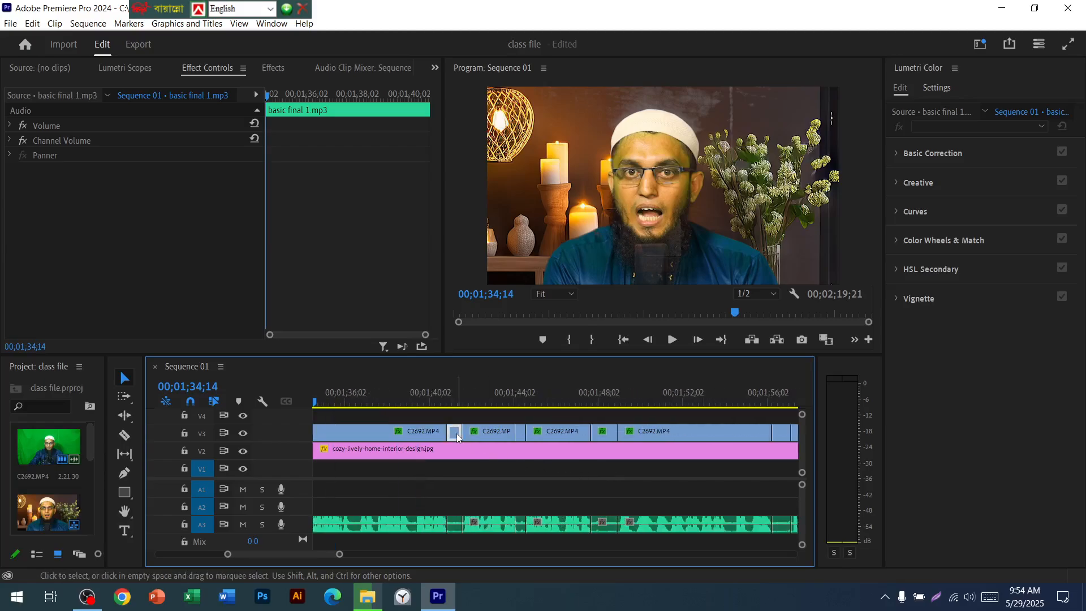
click(455, 525)
key(Delete)
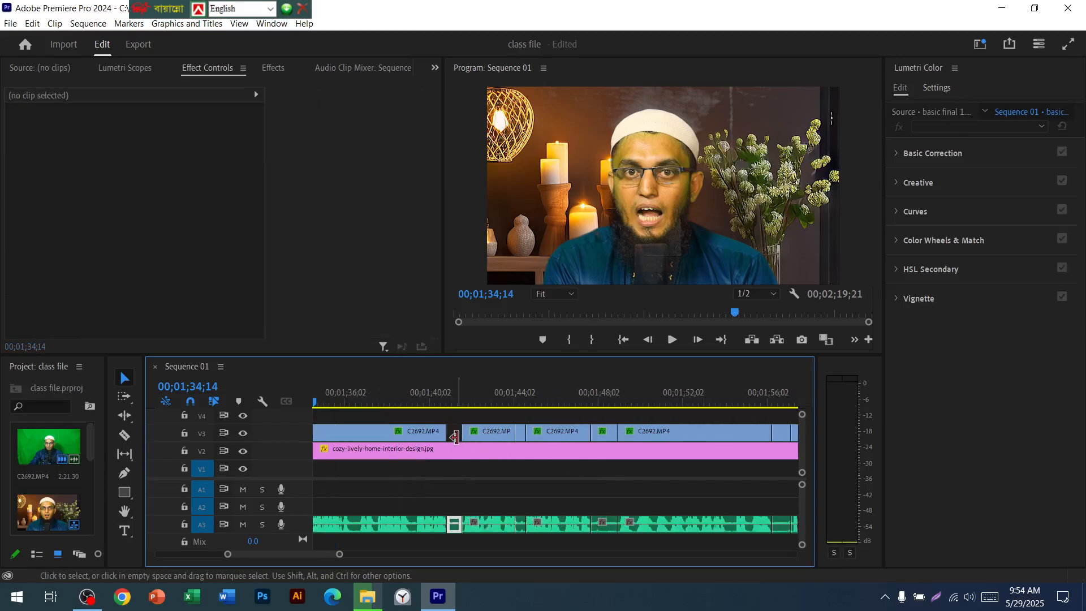
right_click(456, 434)
click(487, 443)
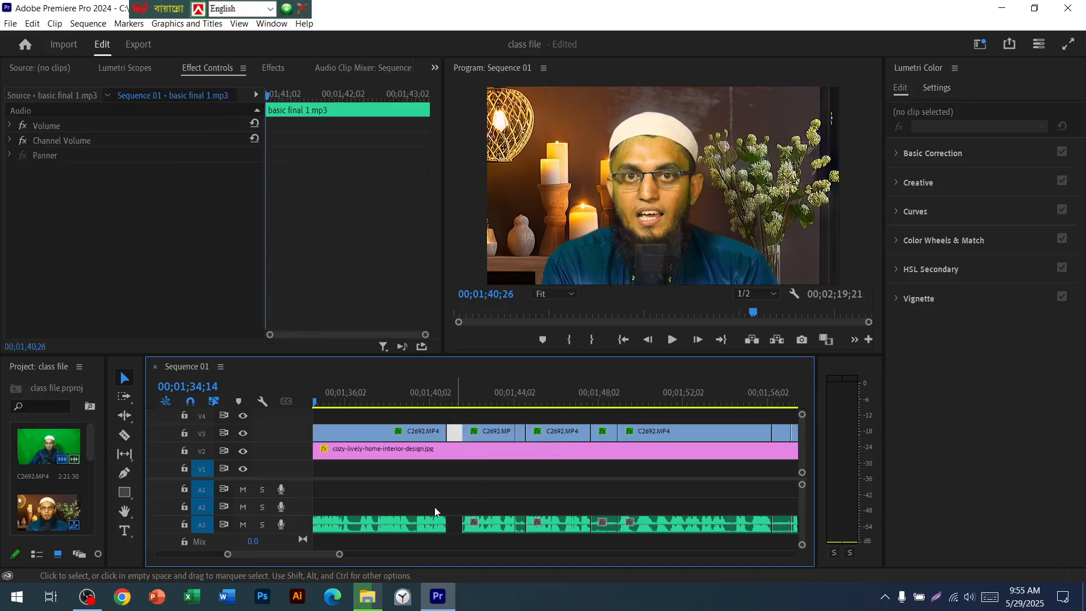
Remove the narrow silent piece starting at 00;01;43;12 from V3 and A3, and ripple delete the gap
click(507, 436)
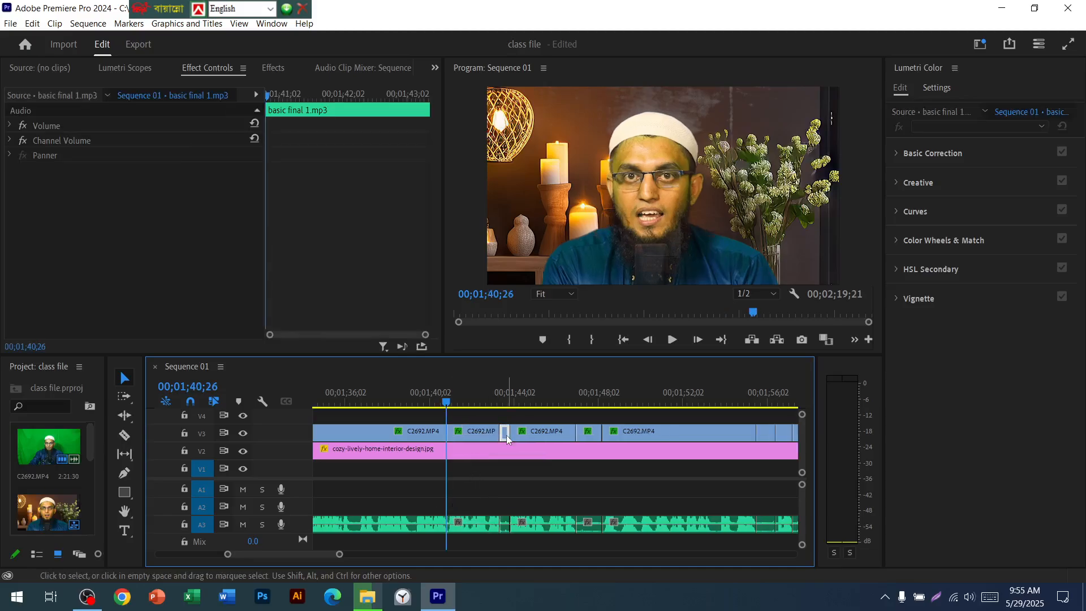
shift+click(503, 526)
key(Delete)
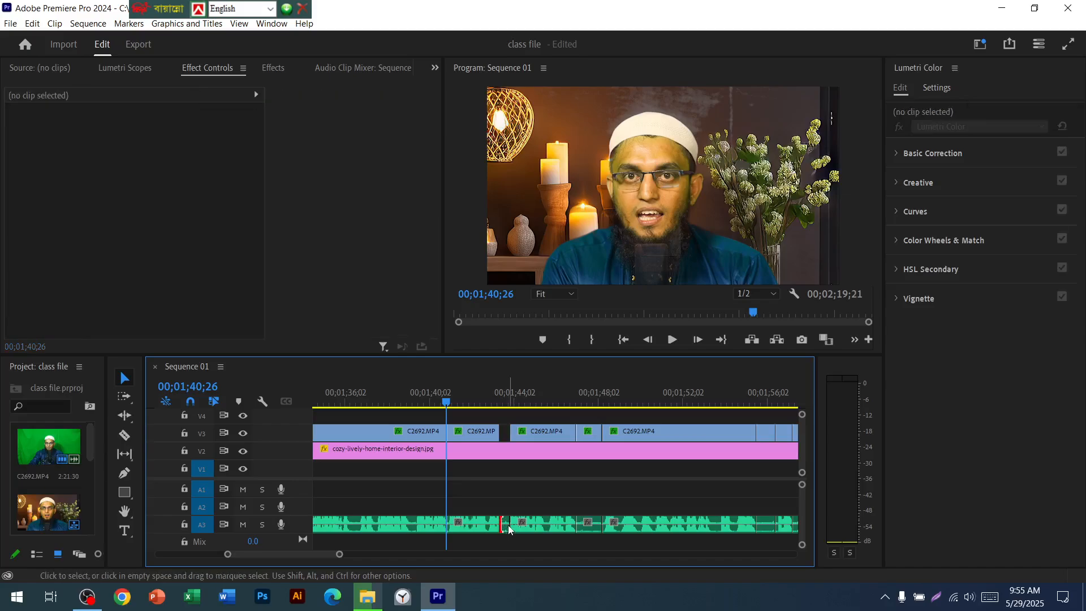
right_click(508, 437)
click(528, 442)
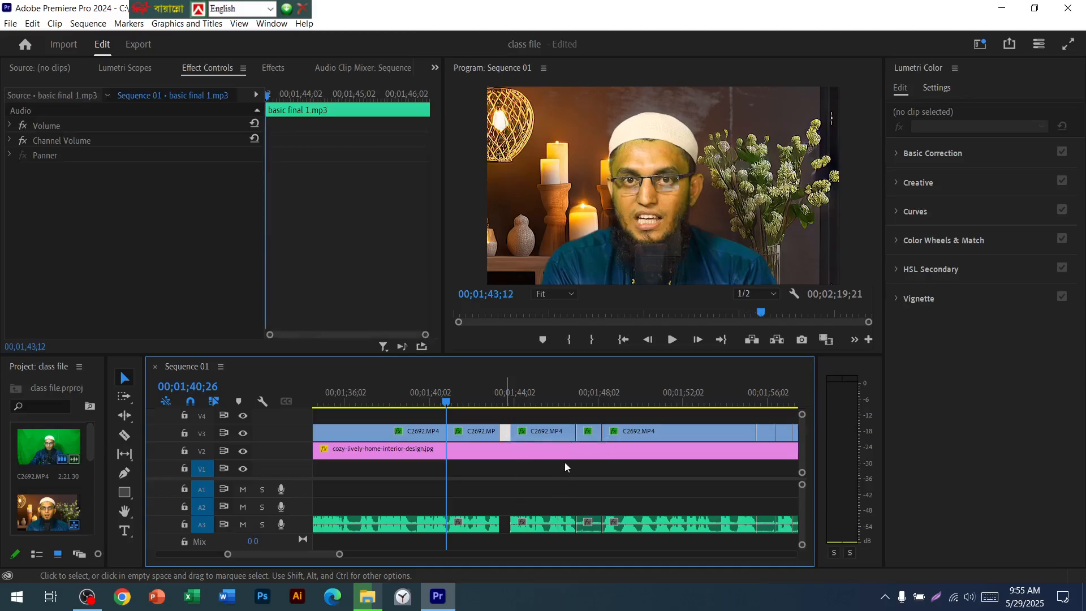
Delete the silent piece starting at 00;01;46;15 from V3 and A3, and ripple delete the gap it leaves
click(575, 431)
key(Delete)
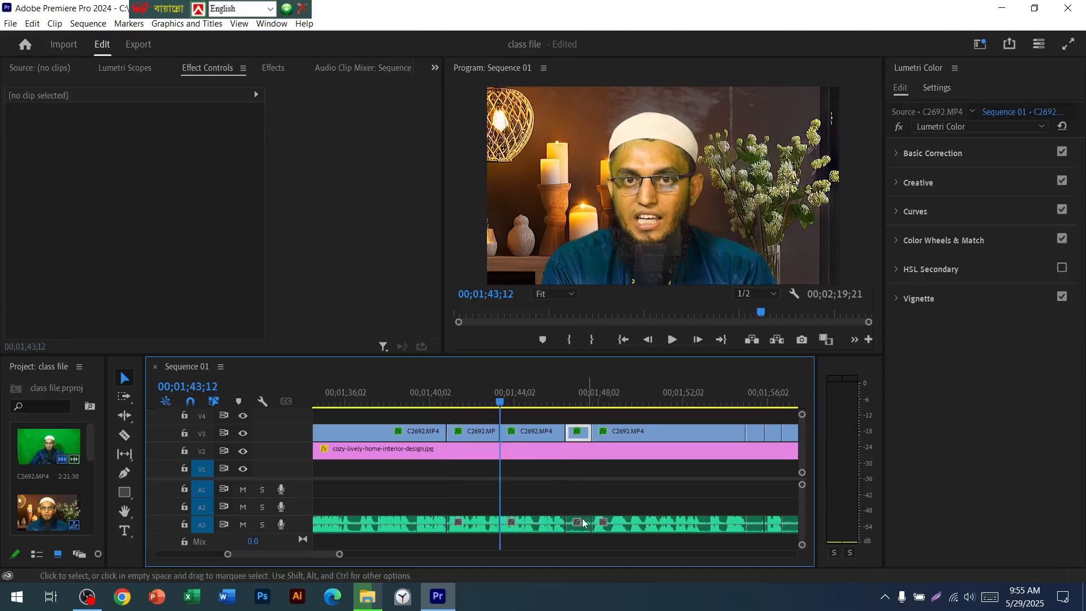
click(582, 518)
key(Delete)
right_click(572, 429)
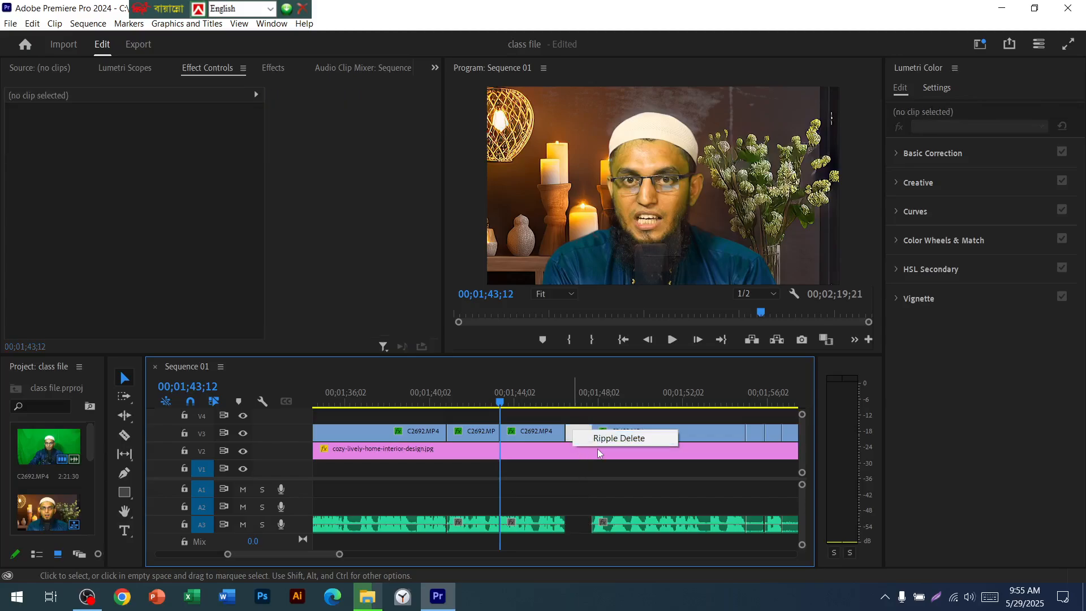
click(599, 442)
key(space)
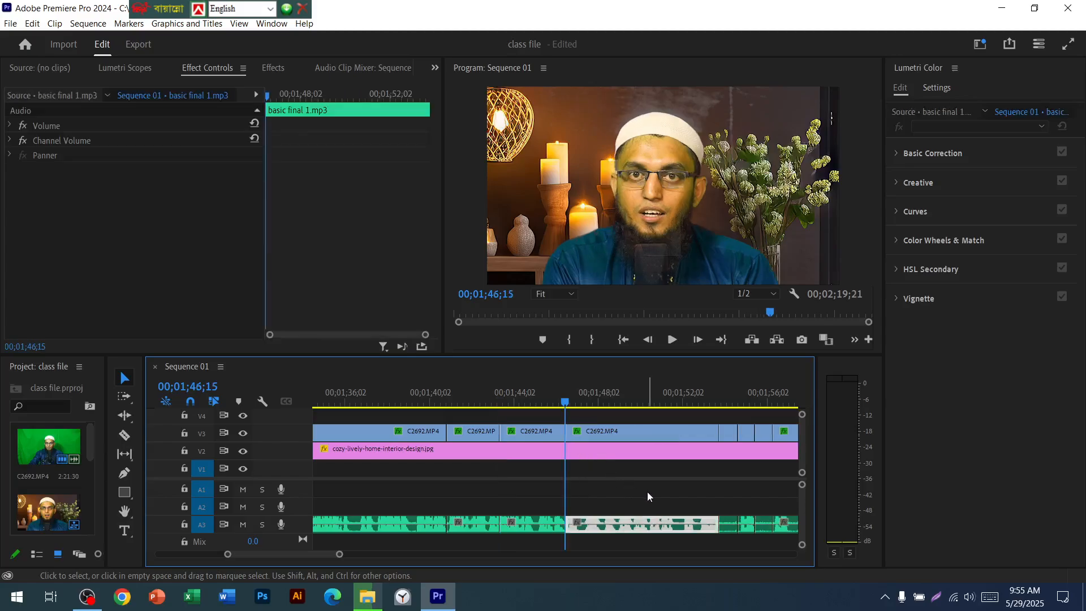
Delete the silent video and audio pieces starting at 00;01;53;24 on V3 and A3, and ripple delete their gap
click(495, 432)
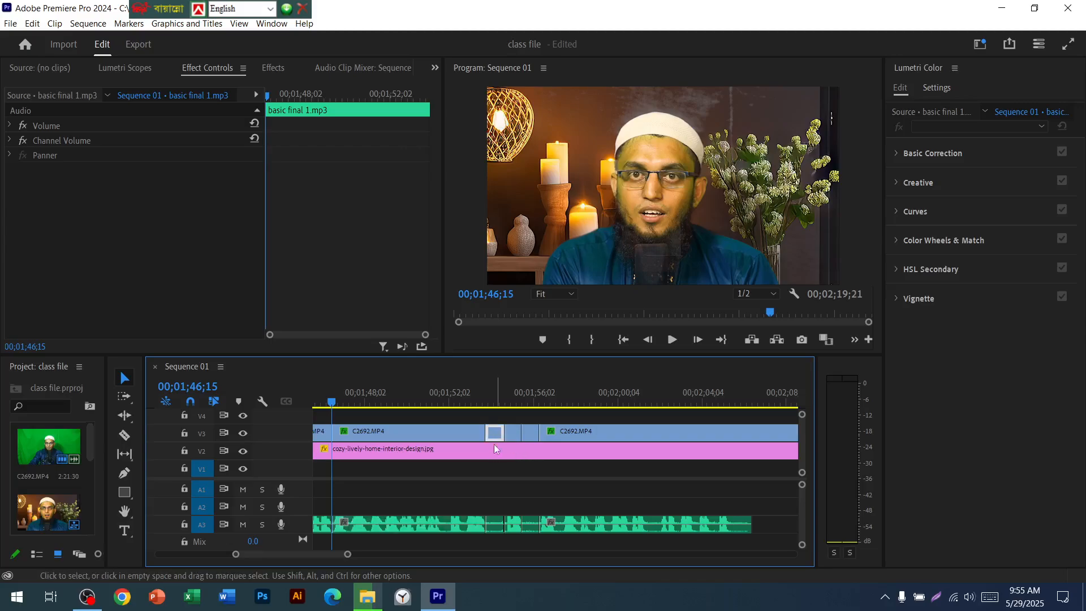
click(493, 525)
key(Delete)
right_click(496, 429)
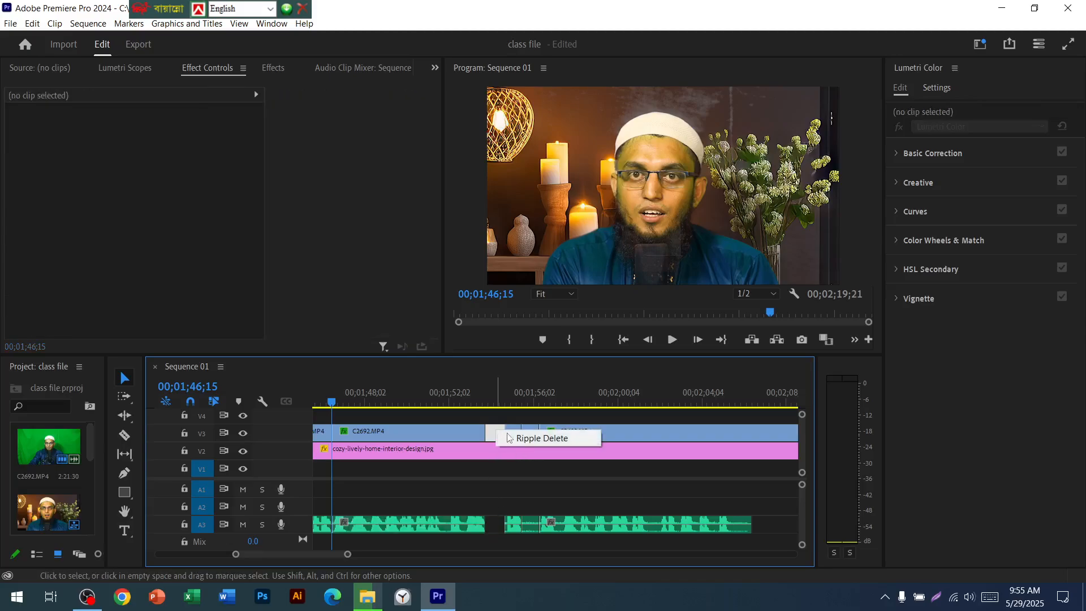
click(524, 437)
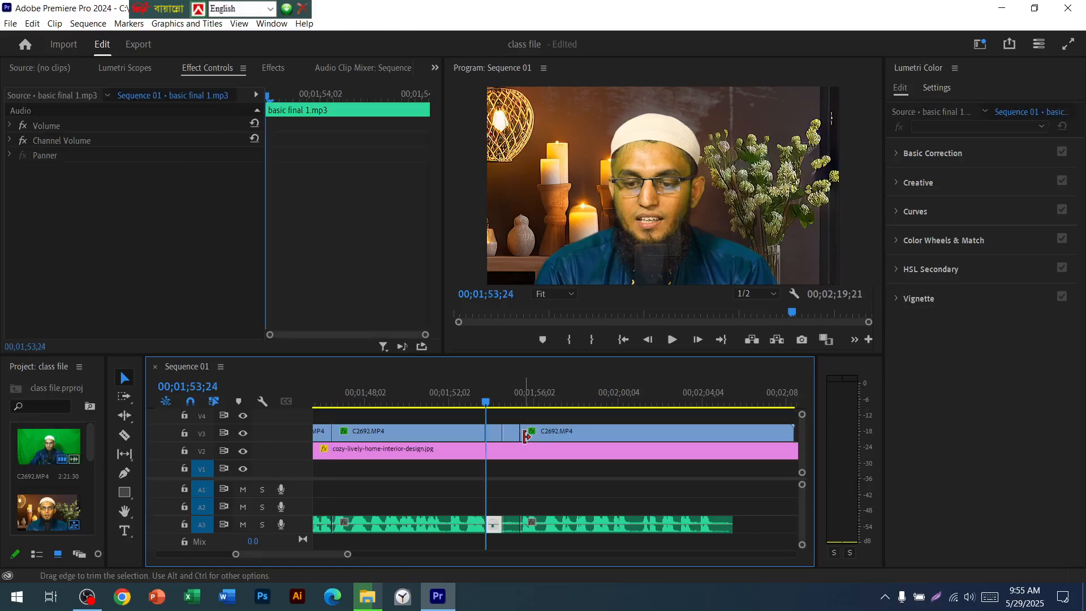
Delete the narrow silent piece starting at 00;01;54;18 from V3 and A3, and close the gap with Ripple Delete
click(514, 488)
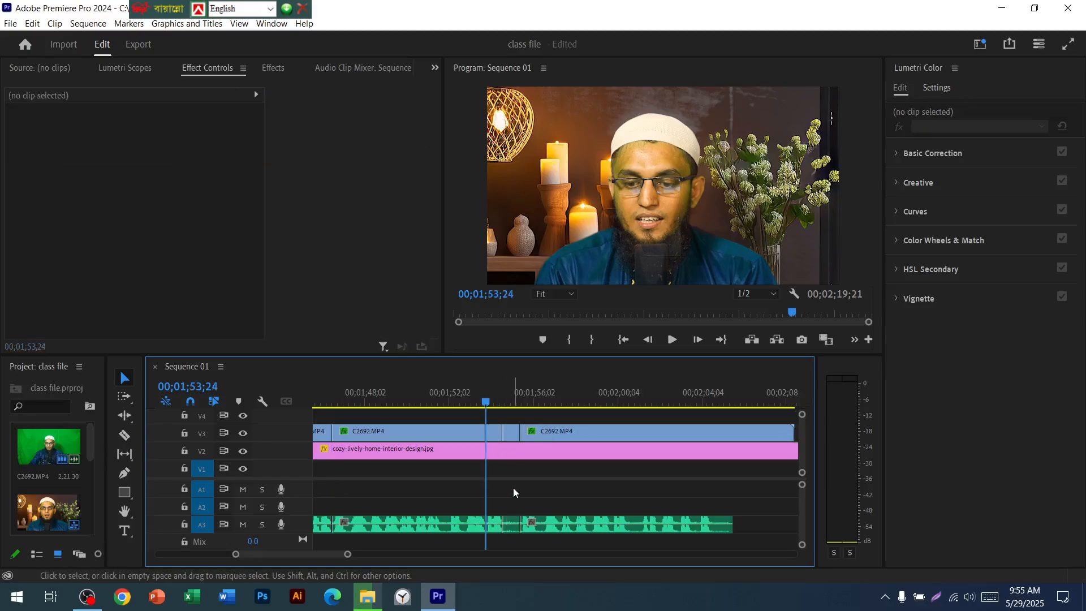
key(Delete)
click(511, 524)
key(Delete)
right_click(511, 435)
click(531, 442)
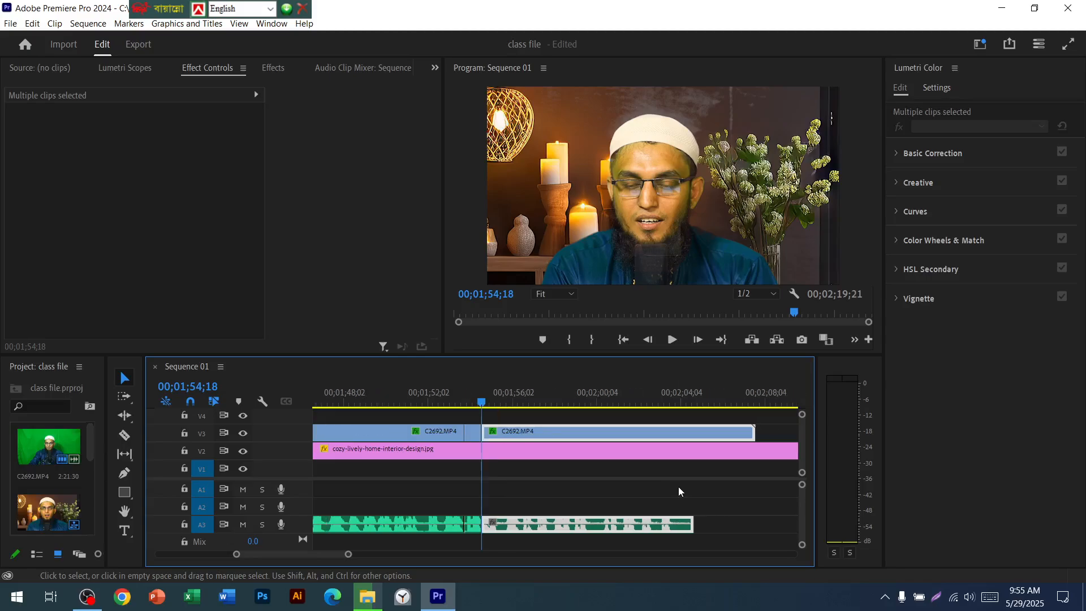
Trim the end of the cozy-lively-home-interior-design.jpg background on V2 back to the end of the last V3 clip
scroll(656, 475, down, 4)
click(639, 460)
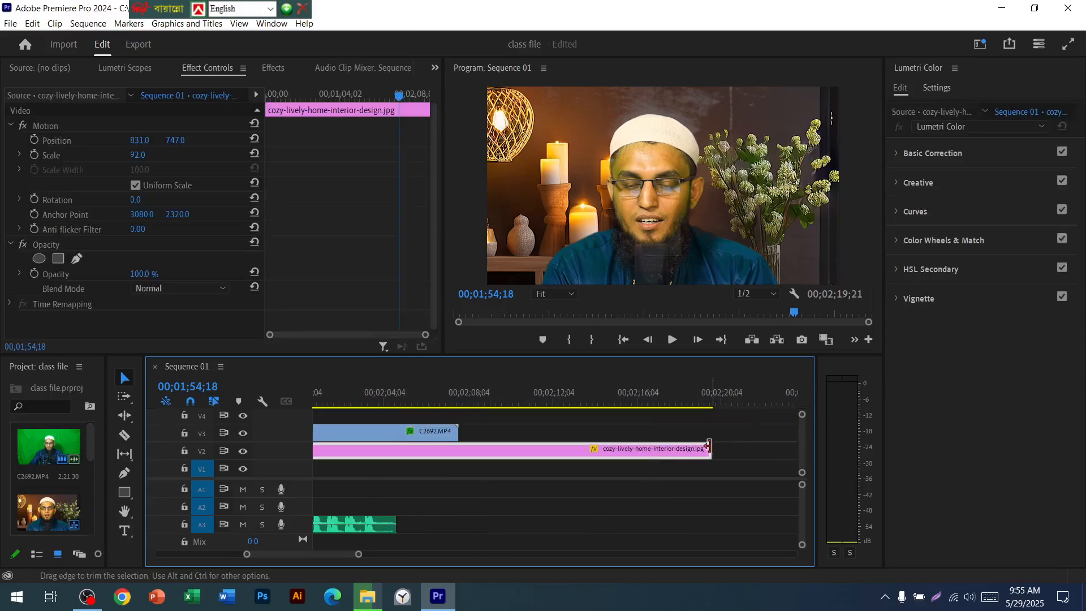
drag(709, 450, 458, 450)
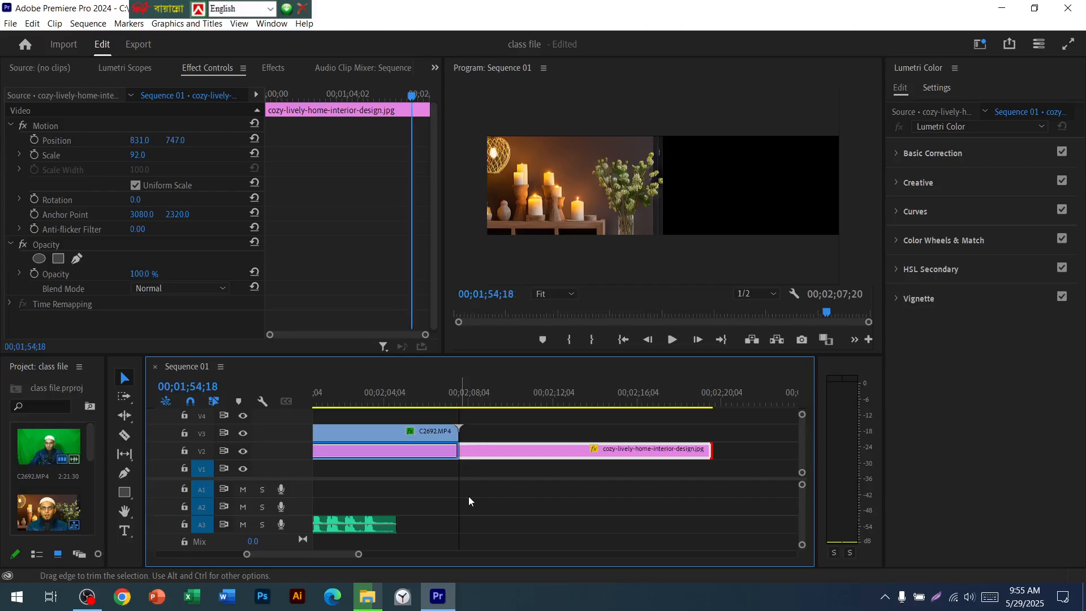
click(524, 531)
Switch to the desktop, open the folder holding the Premiere effects and transitions, and show its contents as large icons
scroll(523, 532, up, 4)
scroll(591, 539, up, 8)
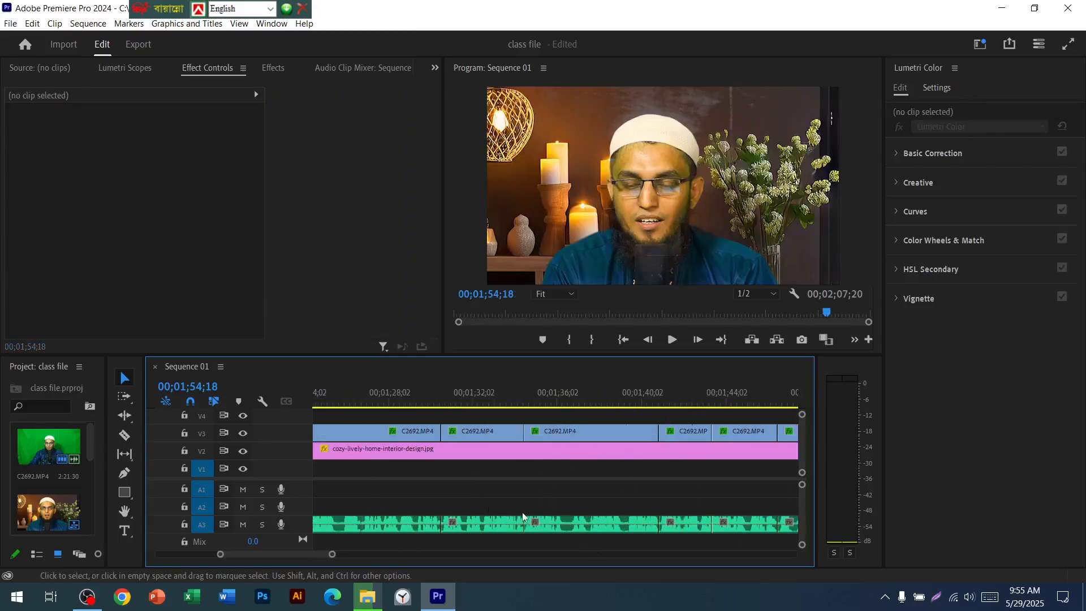
scroll(381, 450, up, 6)
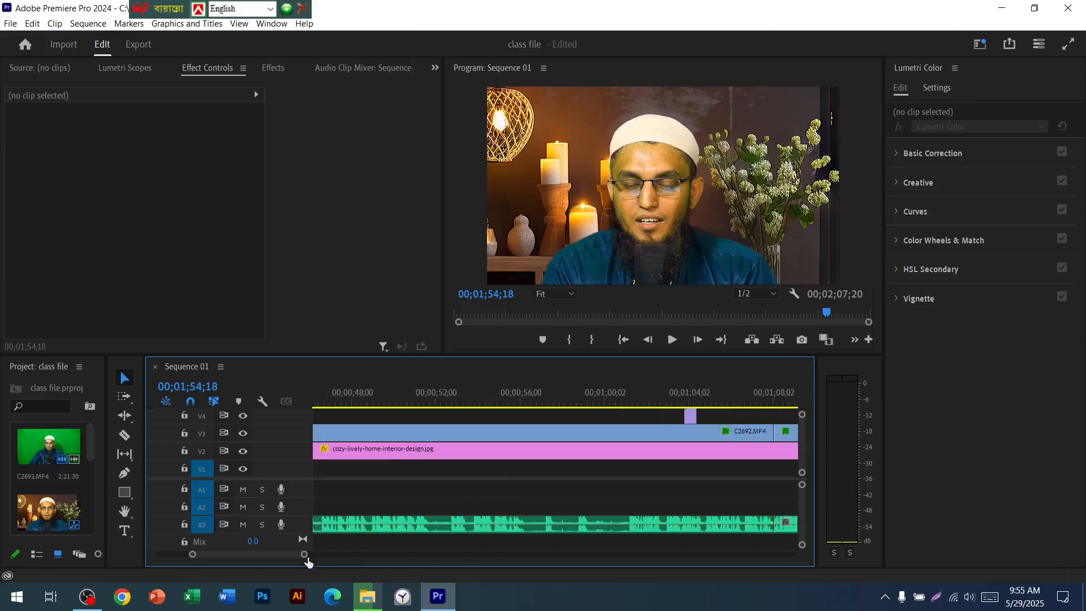
drag(304, 555, 473, 574)
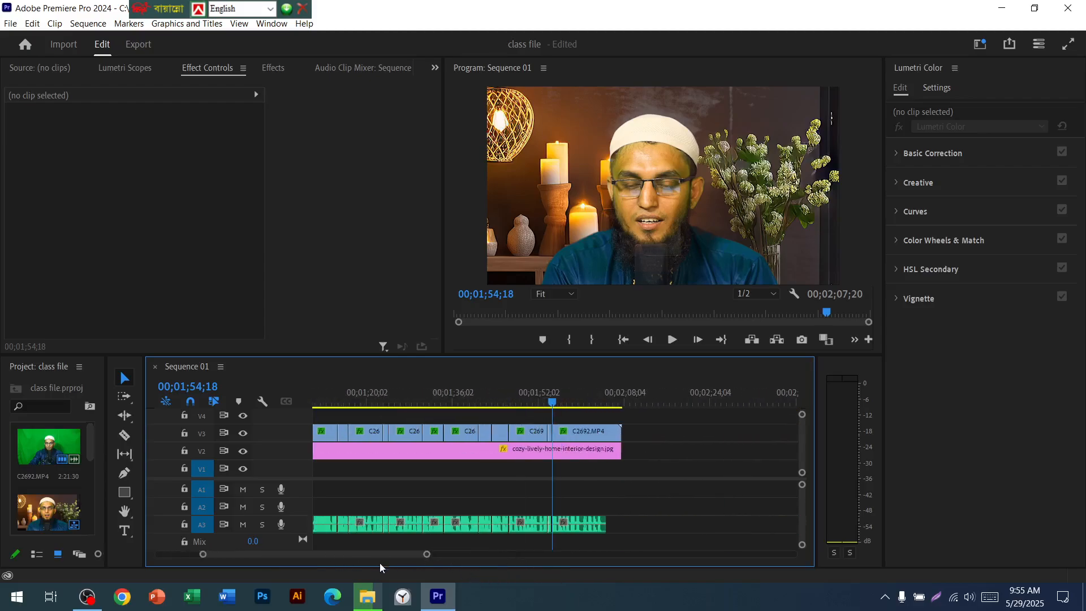
drag(346, 563, 282, 560)
click(438, 596)
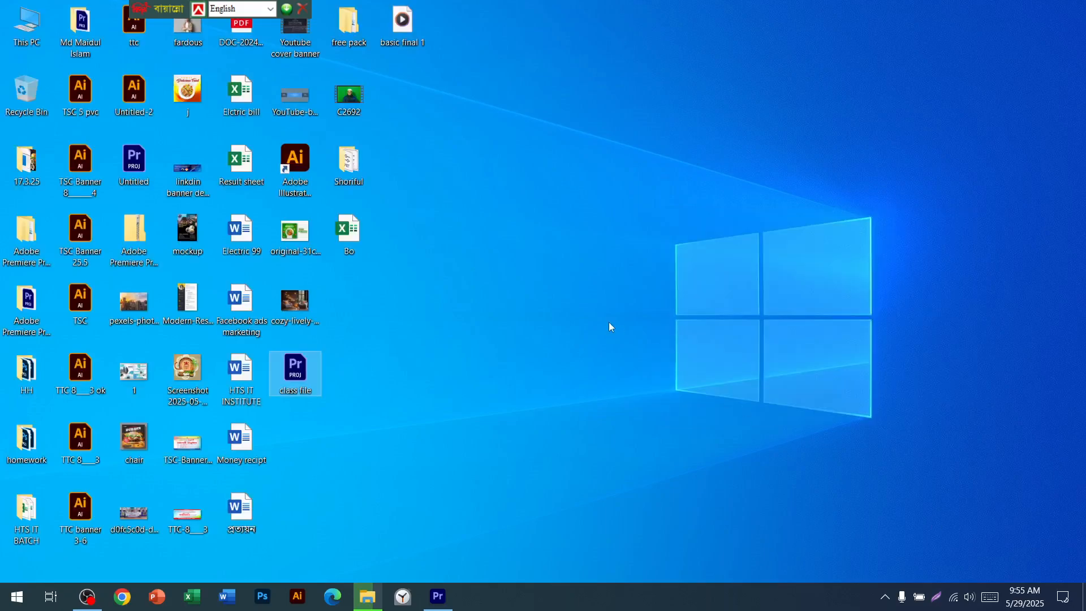
click(609, 325)
double_click(350, 164)
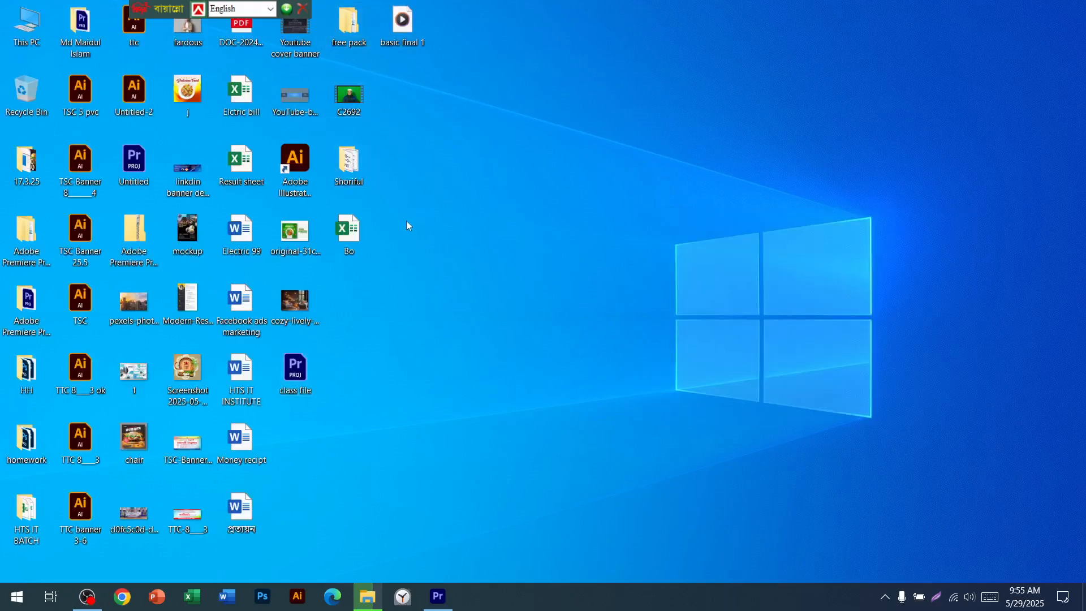
right_click(348, 386)
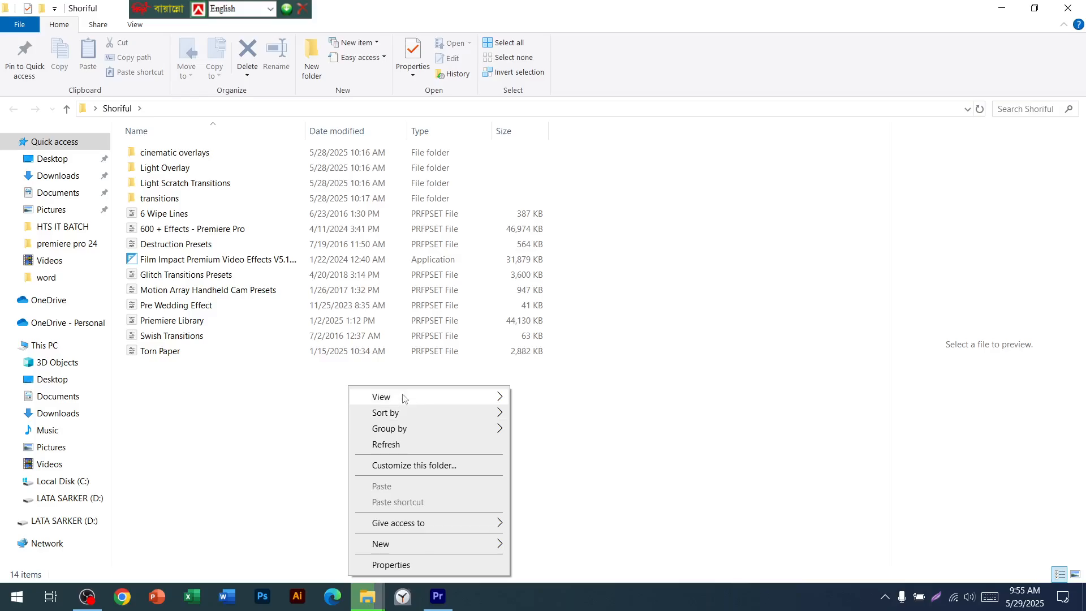
mouse_move(402, 398)
click(551, 412)
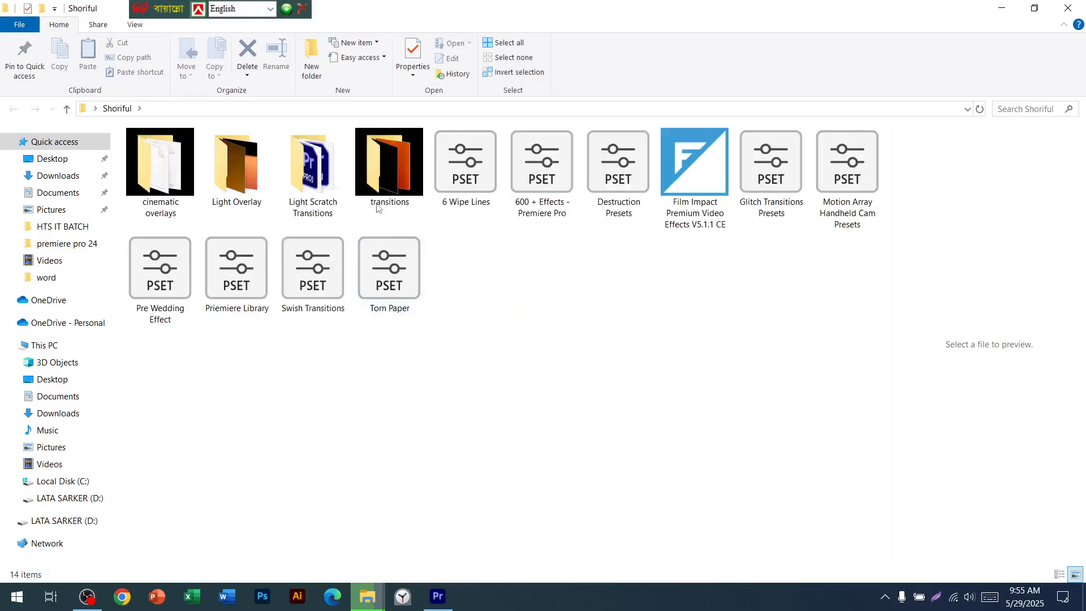
Open the transitions folder, browse its clips, look into Film and light leak Transitions, and return to the transitions folder
double_click(382, 183)
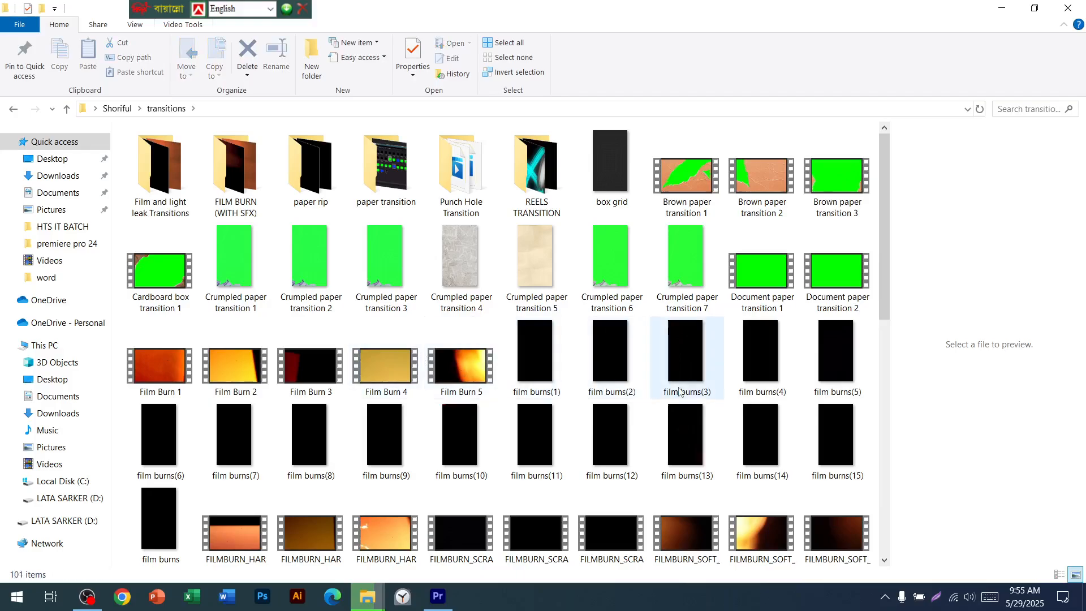
scroll(716, 390, down, 10)
scroll(716, 390, up, 10)
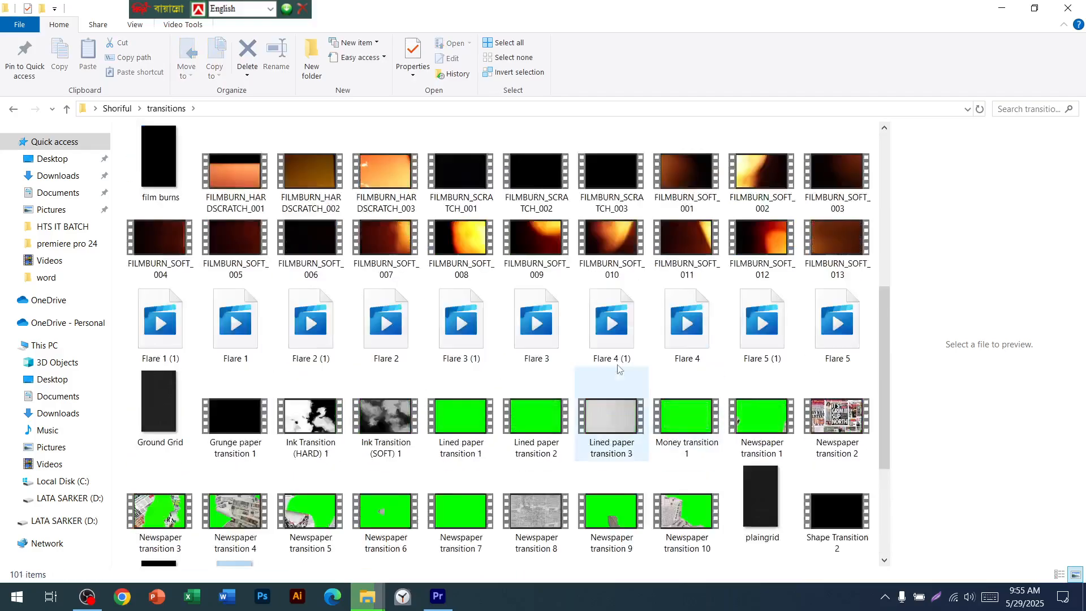
double_click(157, 162)
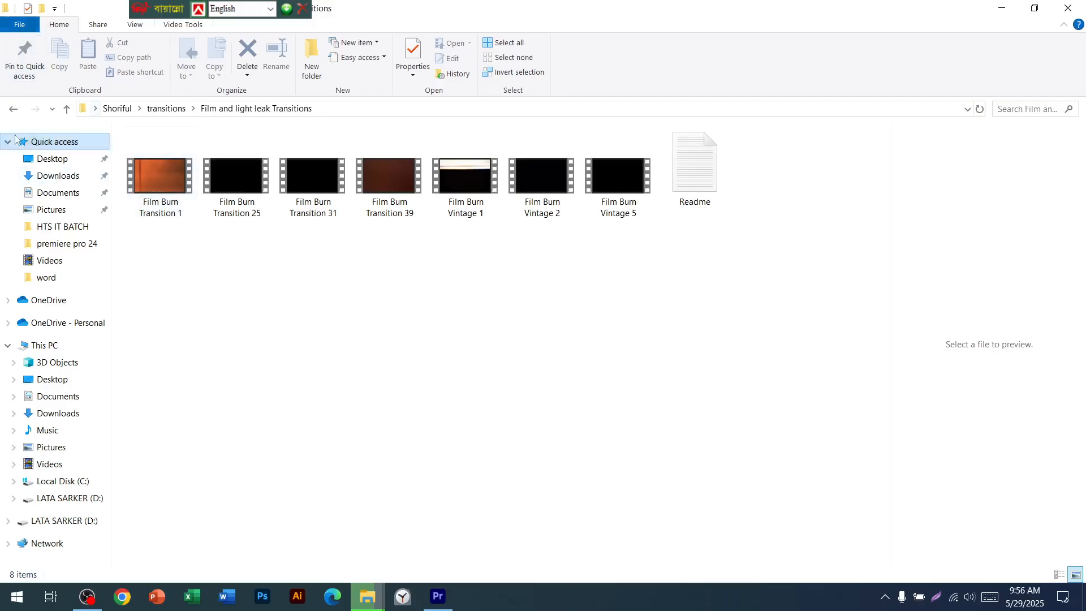
key(alt+Left)
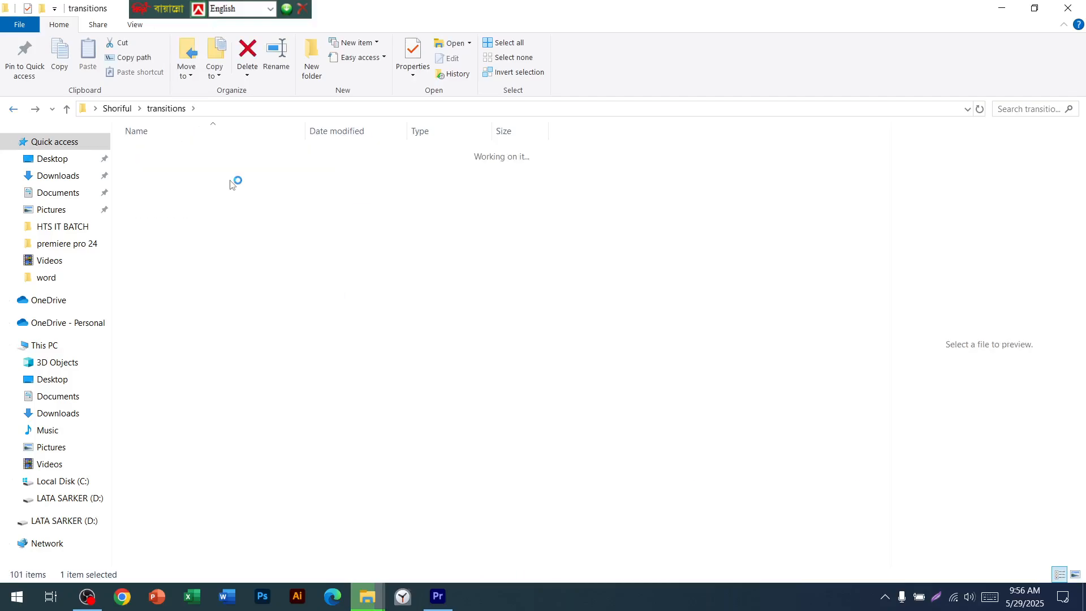
Open the FILM BURN (WITH SFX) folder and preview the FILM BURN (8) clip
double_click(231, 181)
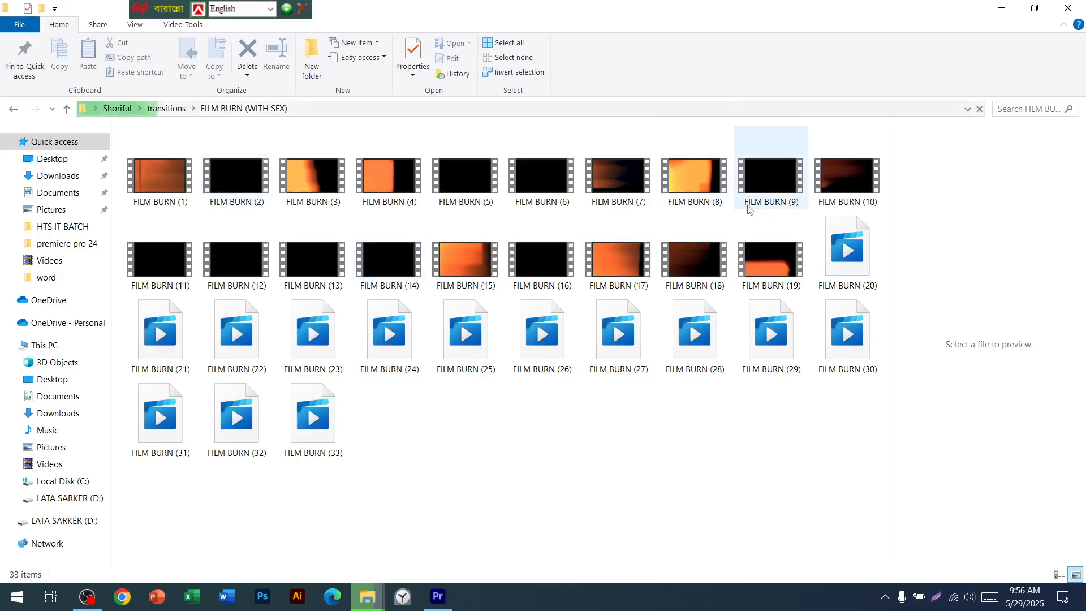
double_click(686, 190)
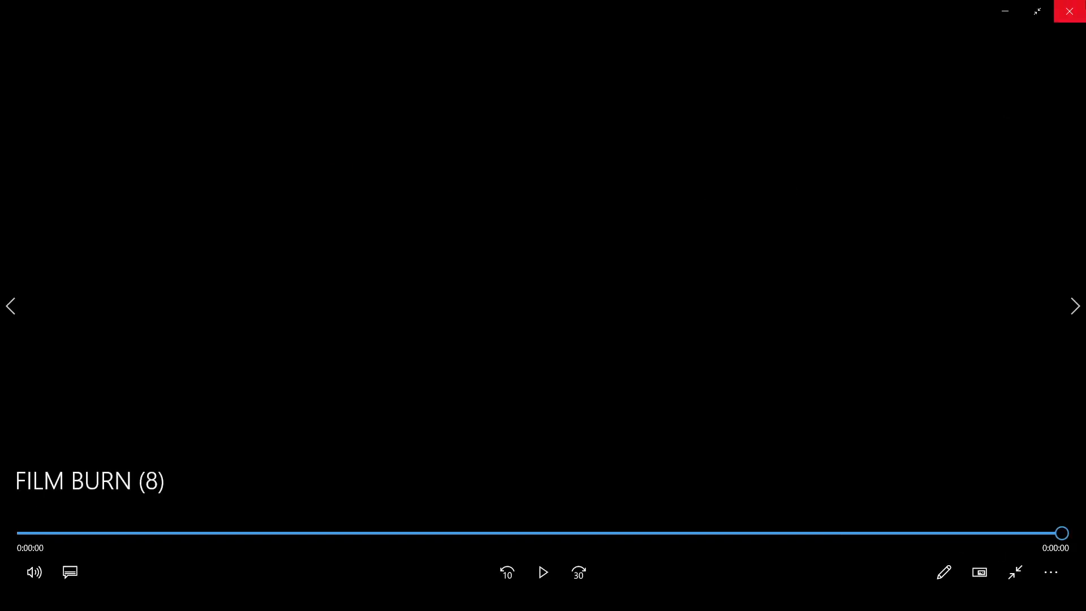
click(1069, 11)
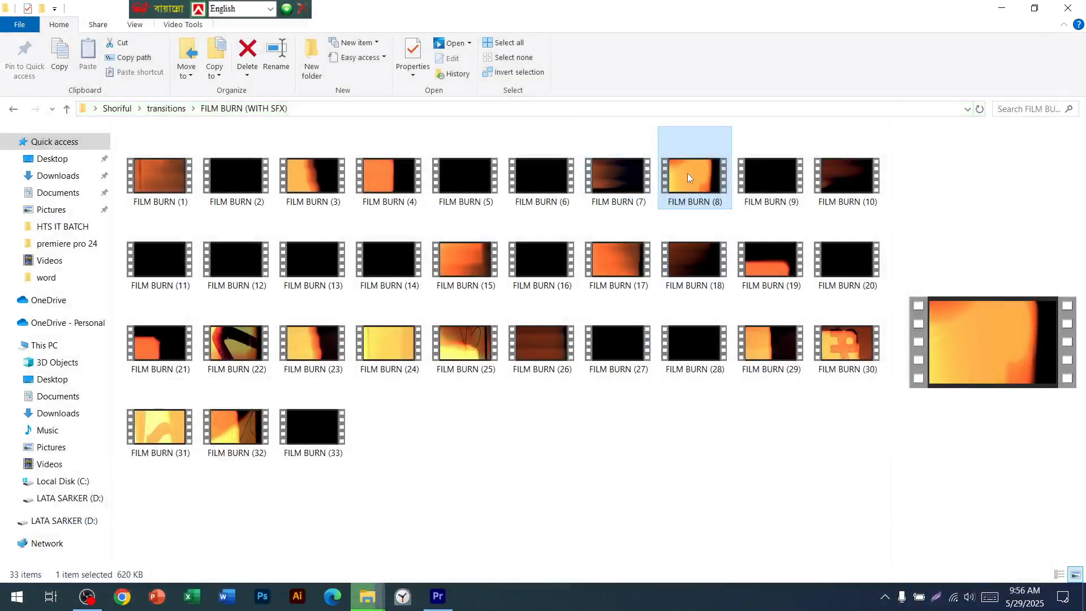
Add FILM BURN (8) to Sequence 01 in Premiere Pro on V1 and A1, positioned across the V3 cut near 00;01;08;02
mouse_move(688, 173)
mouse_down()
mouse_move(527, 426)
mouse_move(431, 512)
mouse_move(442, 594)
mouse_move(554, 558)
mouse_up()
drag(747, 526, 674, 433)
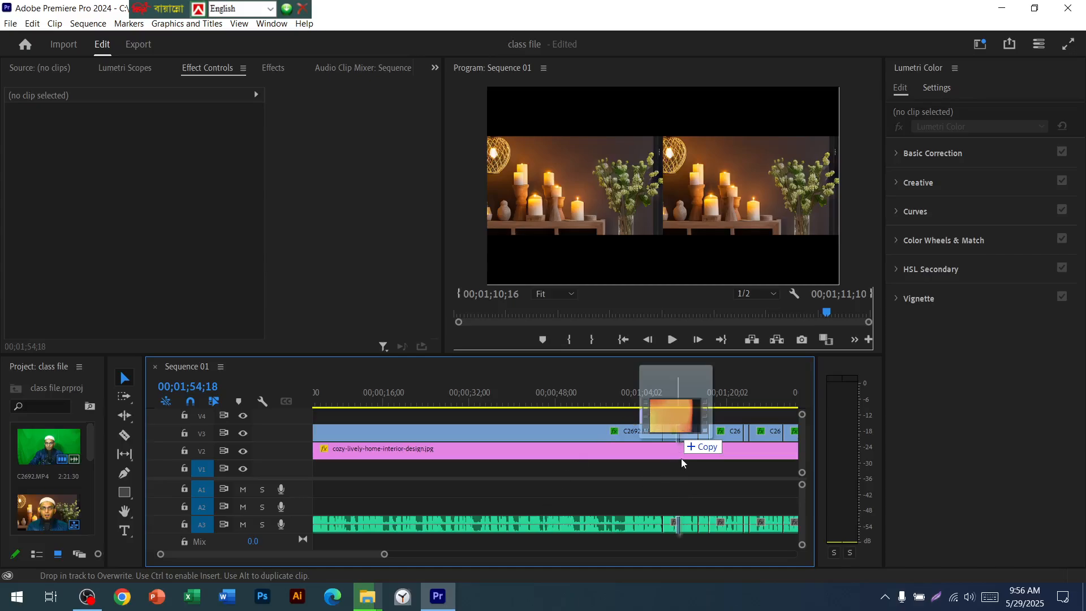
drag(681, 460, 683, 465)
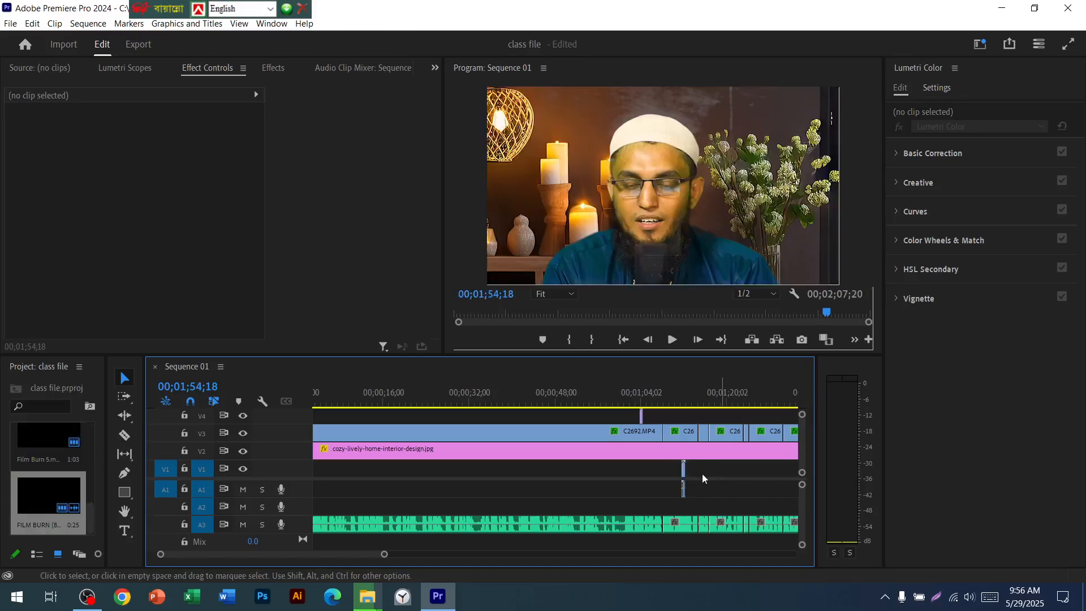
click(688, 473)
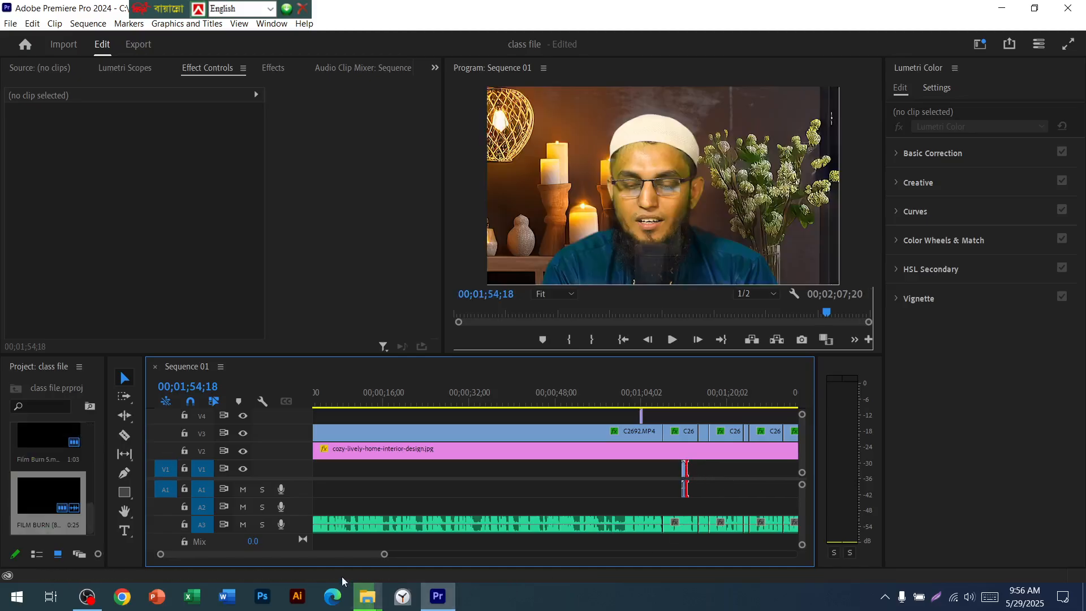
drag(382, 556, 277, 558)
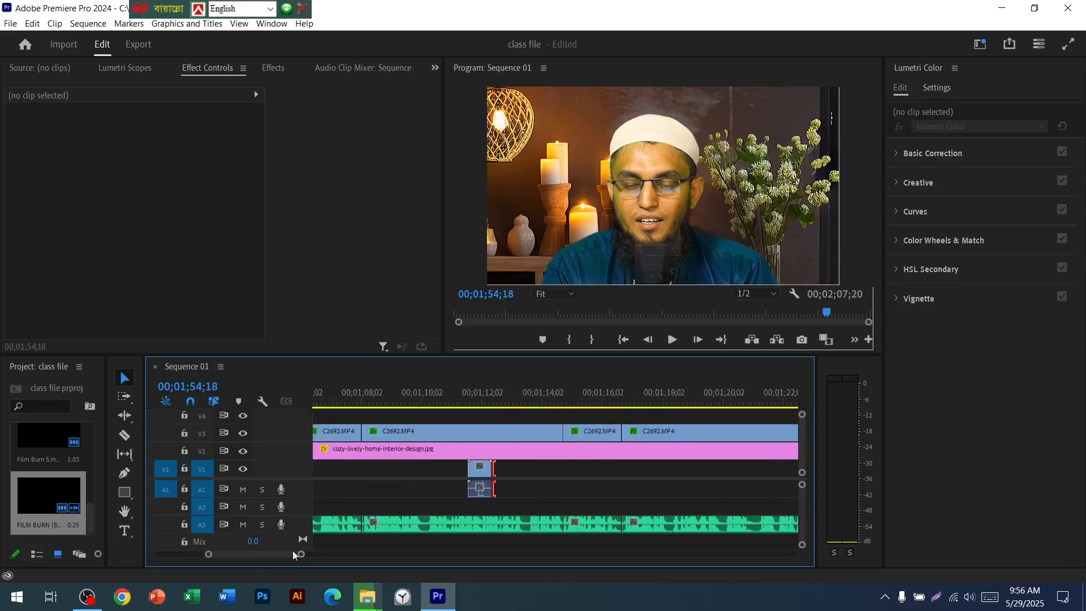
drag(471, 481, 363, 481)
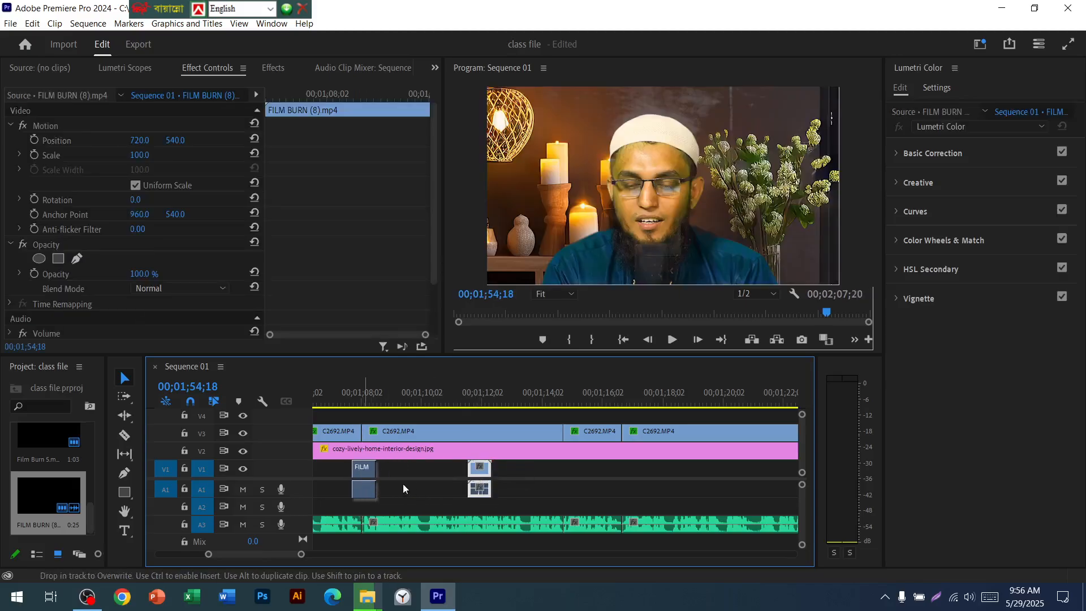
Unlink the FILM BURN (8) video from its audio and move the video part up to V4 above the cut
right_click(367, 480)
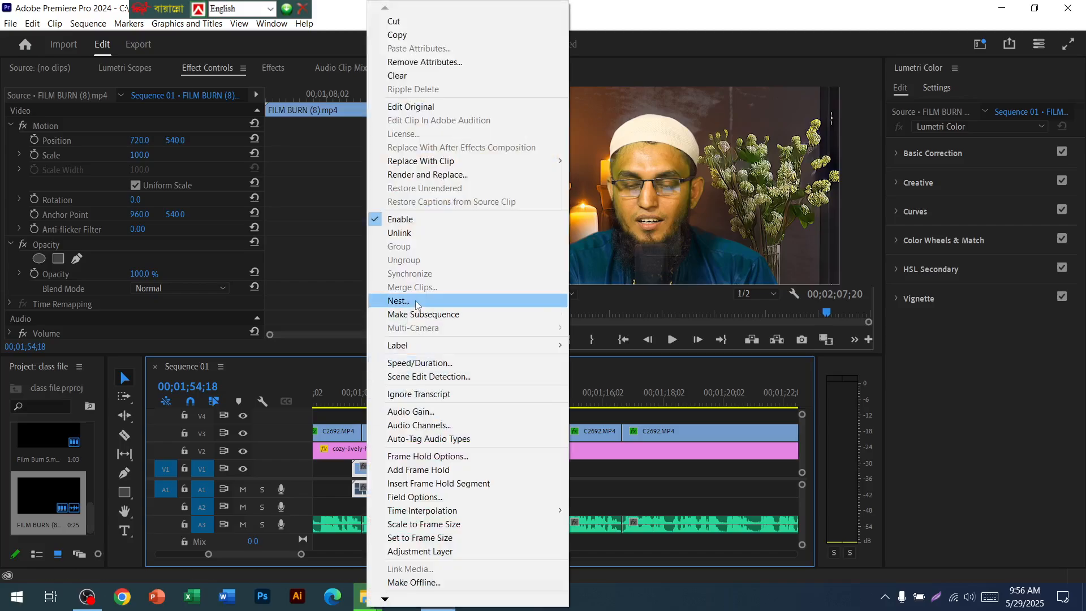
click(408, 233)
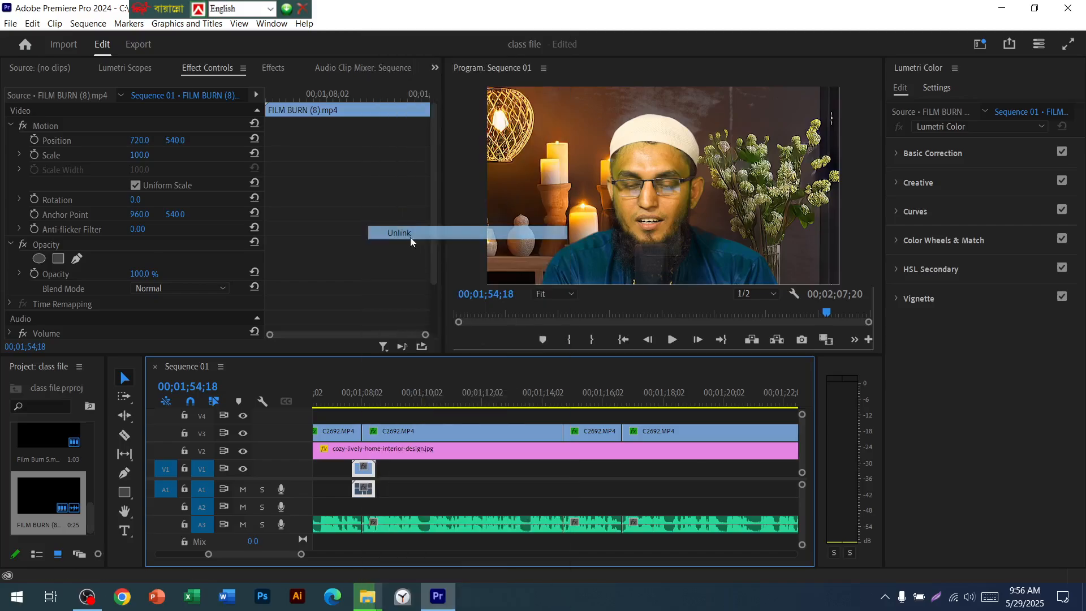
click(433, 468)
drag(363, 473, 374, 418)
drag(438, 499, 363, 390)
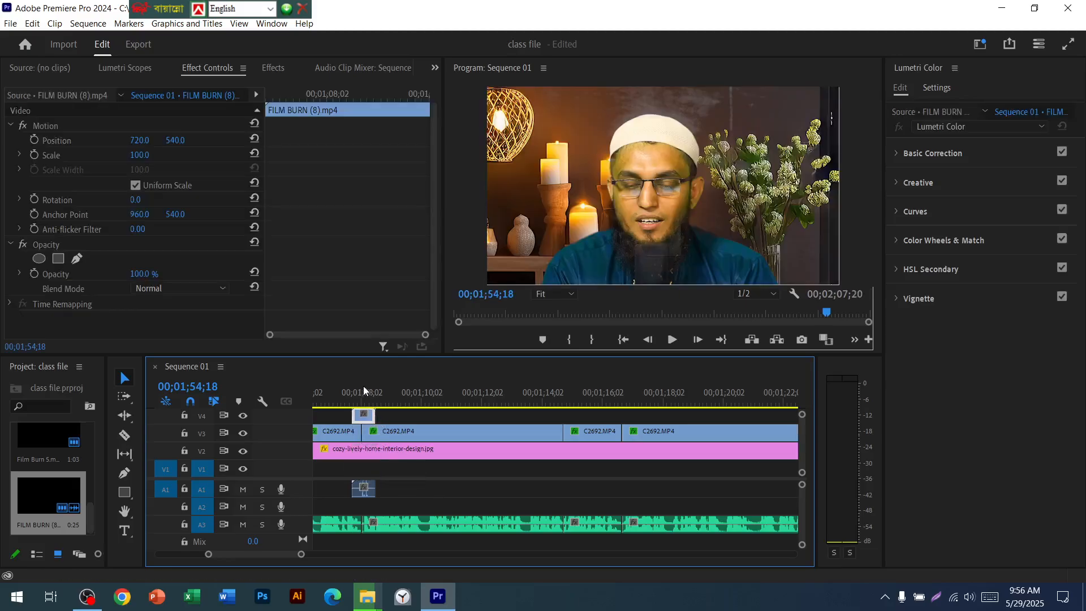
Place the playhead at 00;01;07;18 and set the FILM BURN (8) clip's opacity blend mode to Soft Light
click(348, 400)
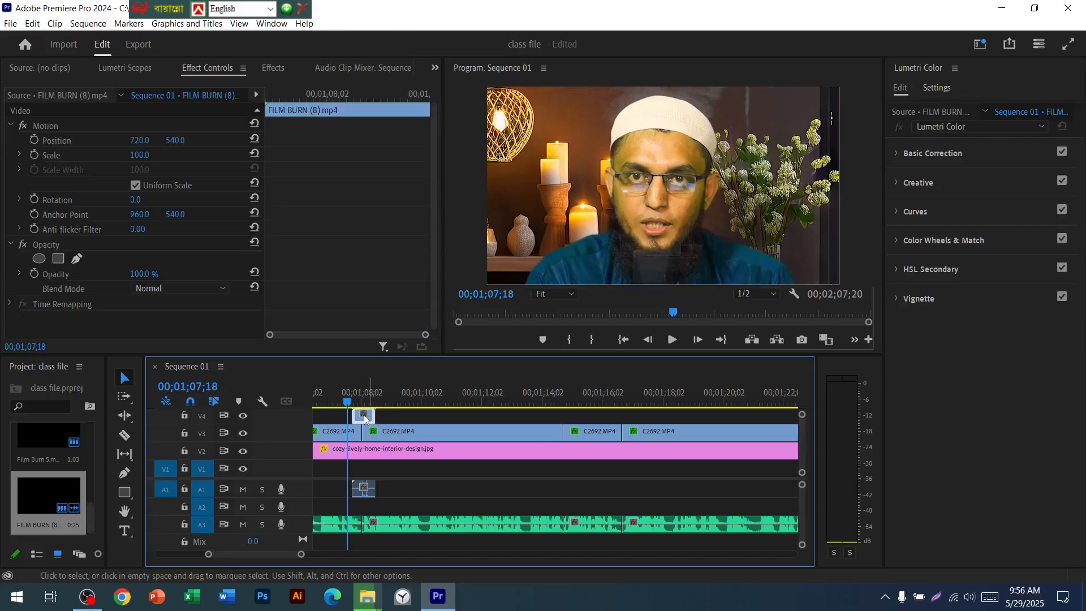
scroll(167, 255, down, 1)
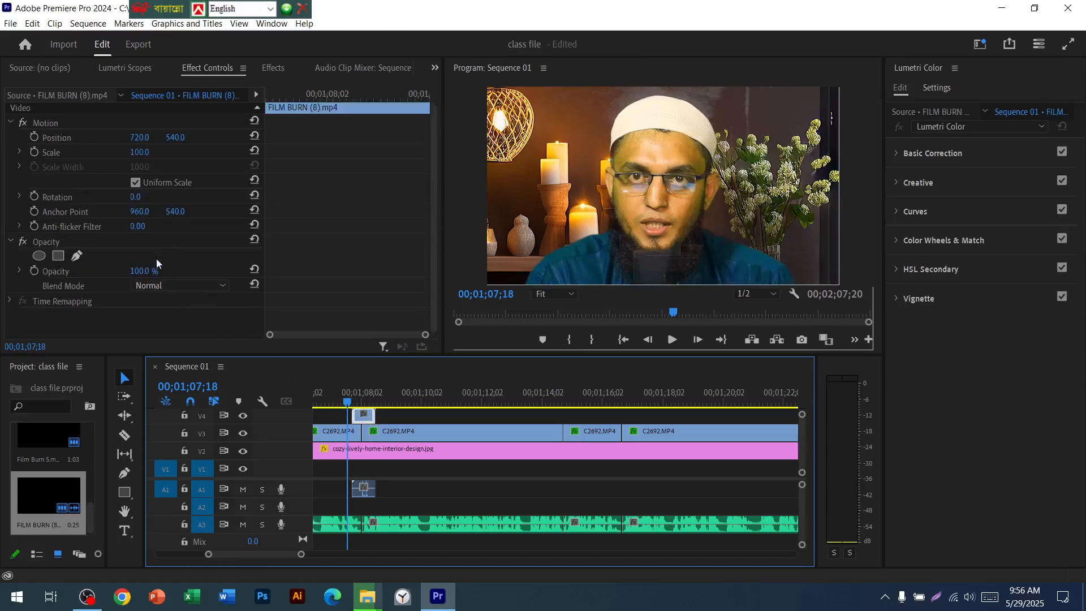
click(18, 272)
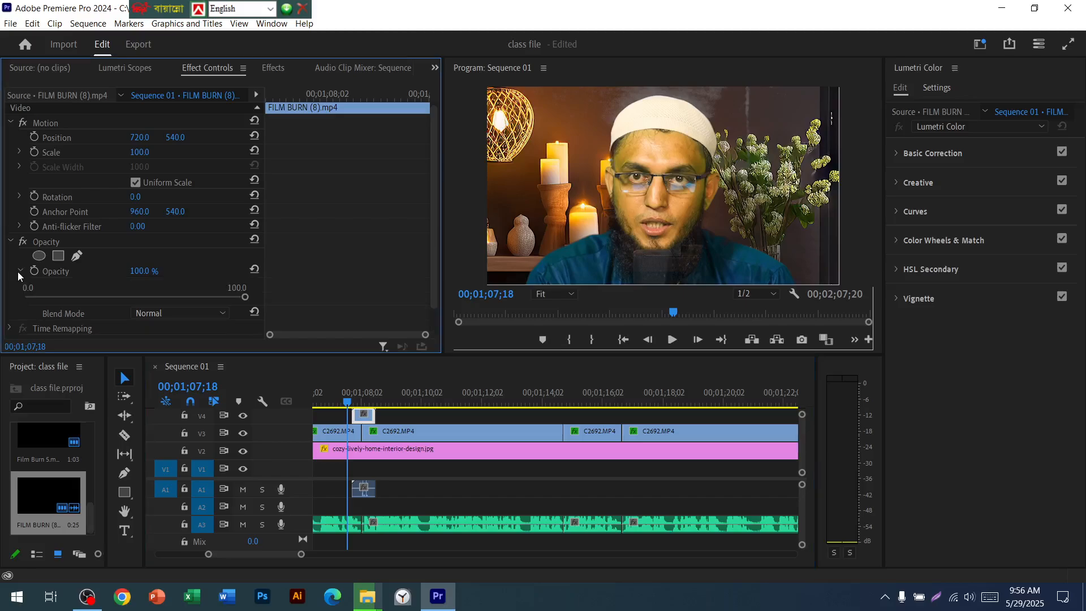
scroll(113, 272, down, 1)
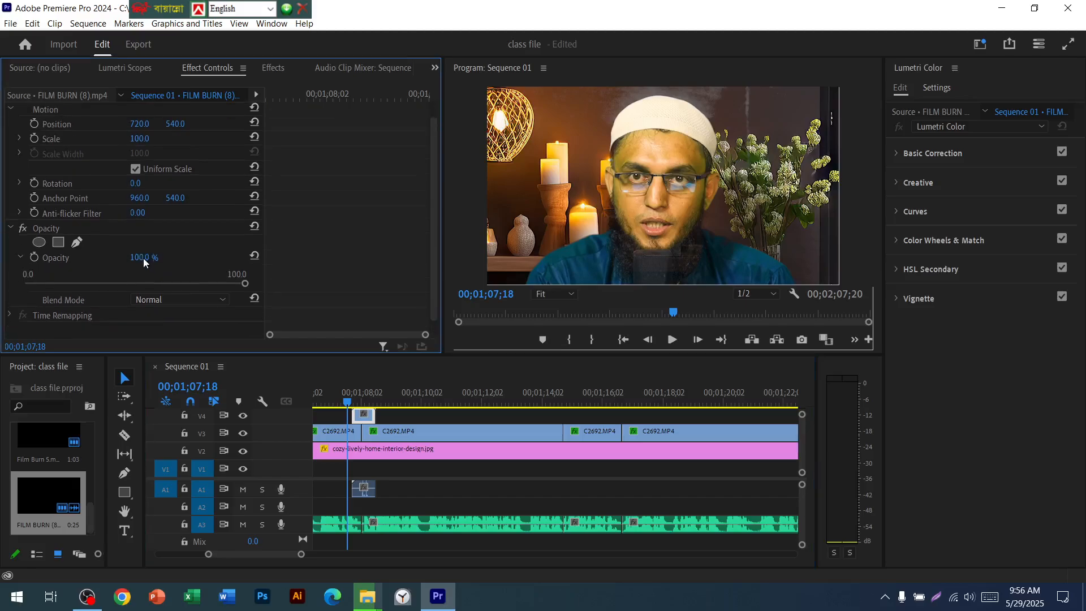
click(148, 301)
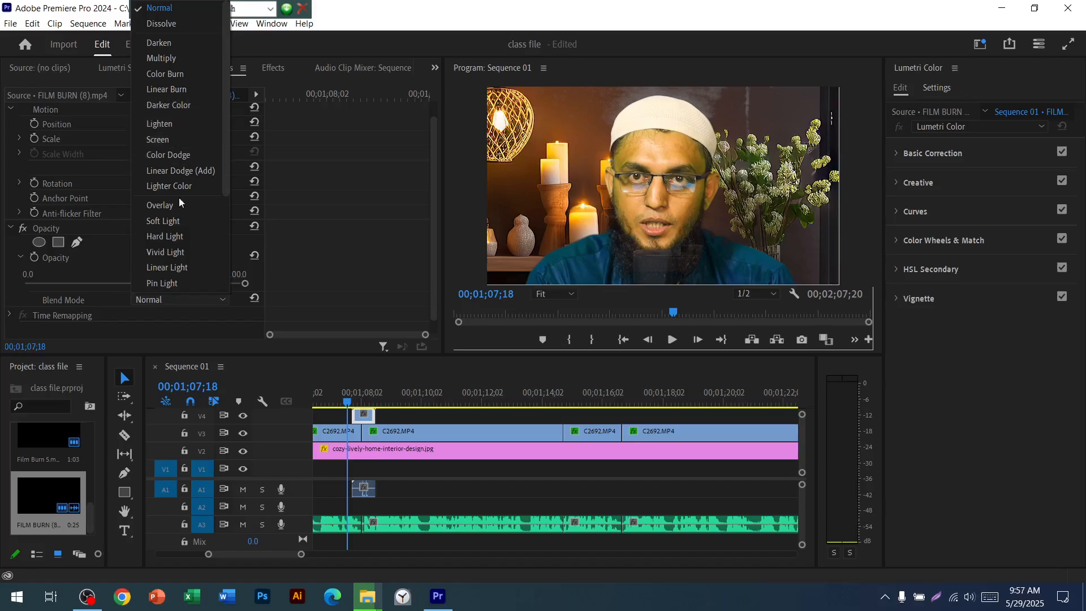
click(168, 222)
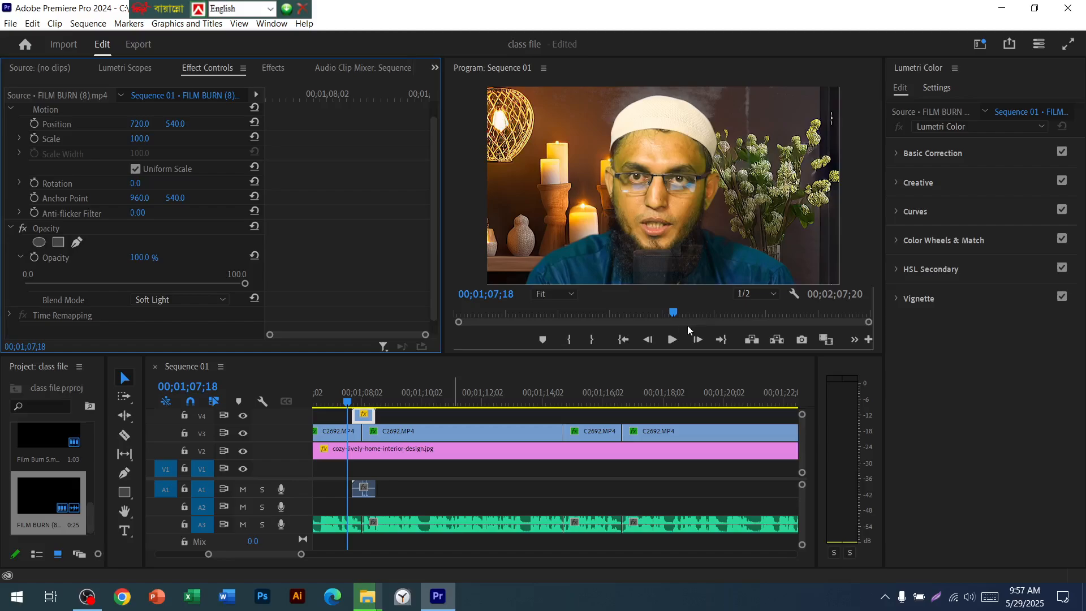
Preview the film burn over the first cut and link its V4 video clip to its A1 audio clip
click(677, 343)
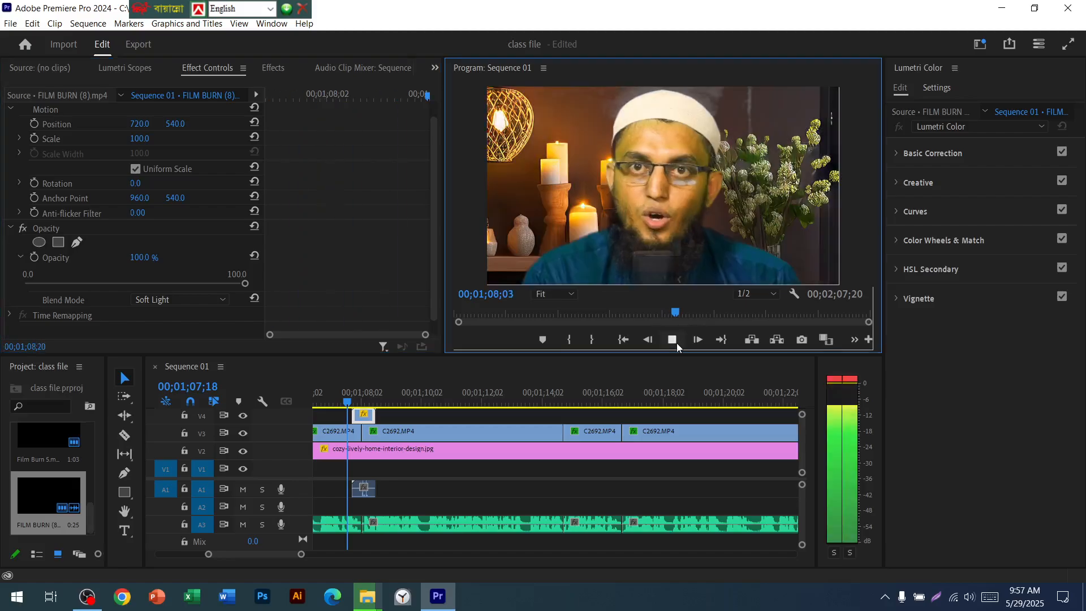
click(367, 524)
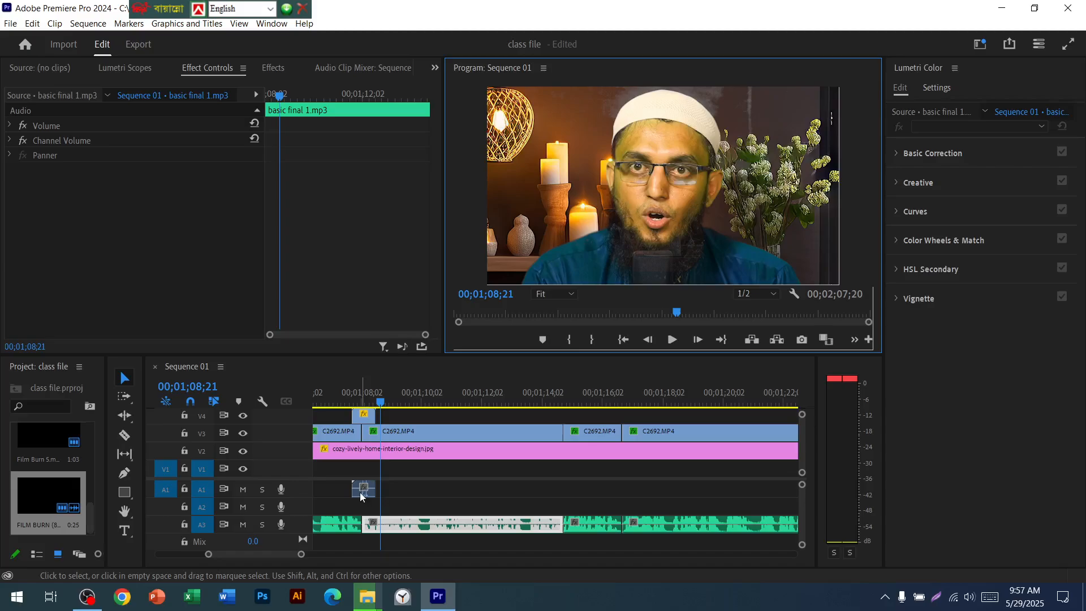
click(372, 422)
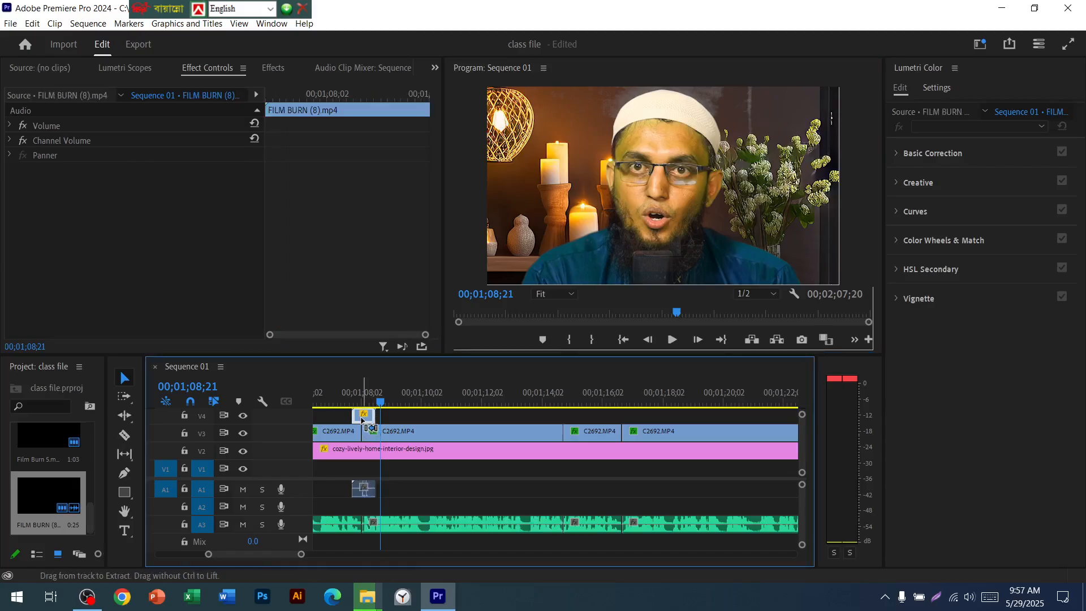
right_click(363, 422)
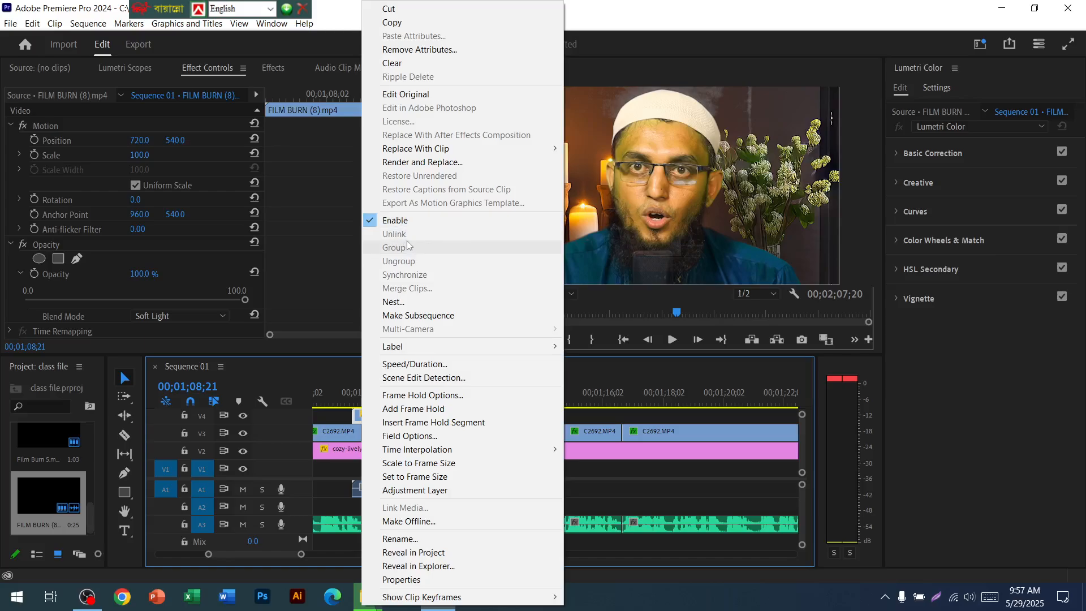
click(620, 488)
click(365, 490)
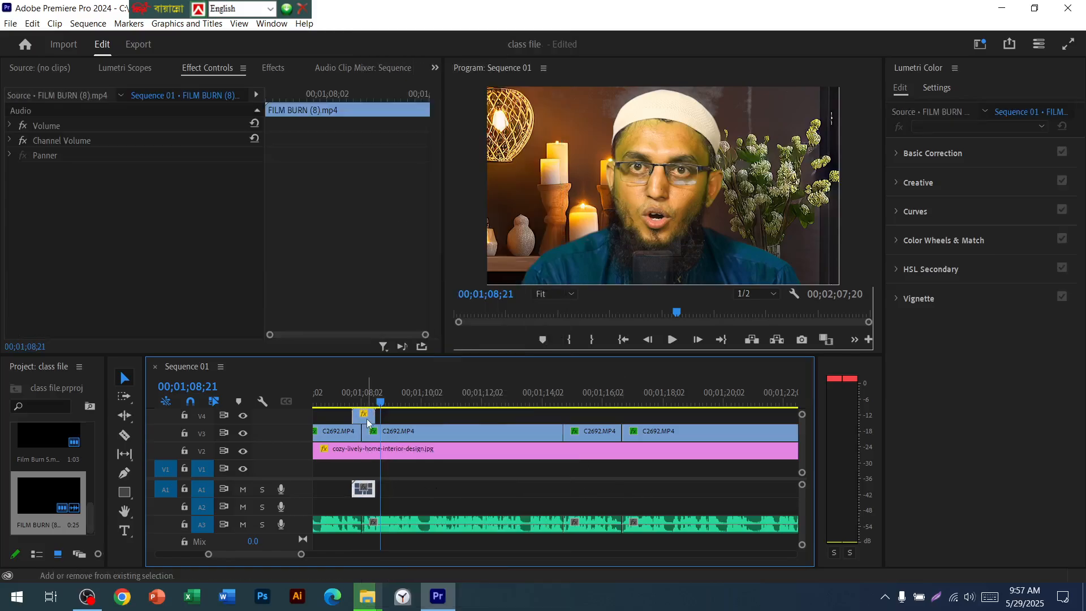
shift+click(364, 416)
right_click(364, 416)
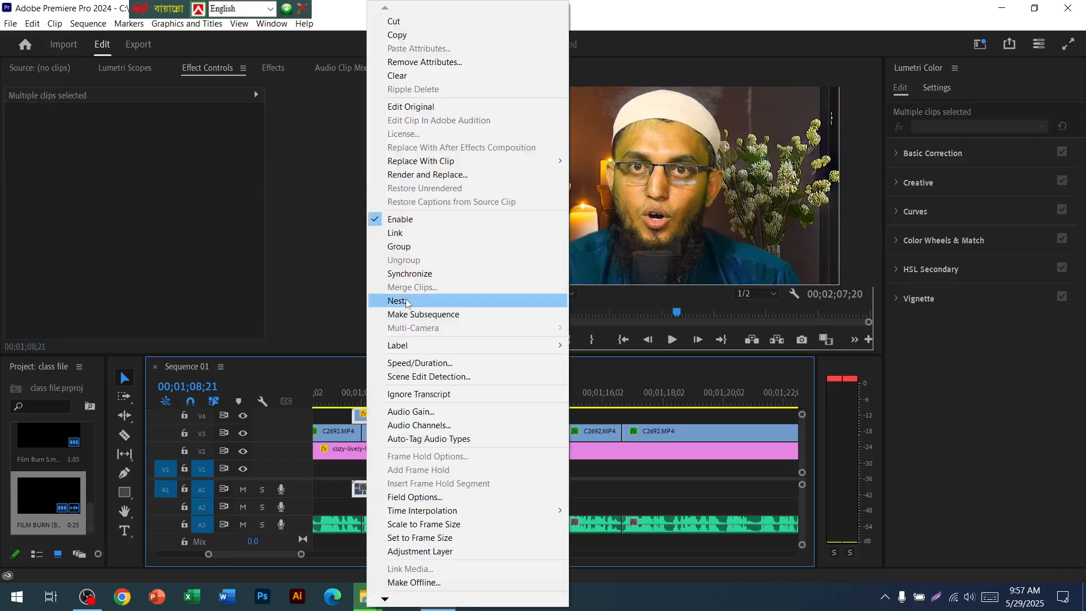
click(401, 234)
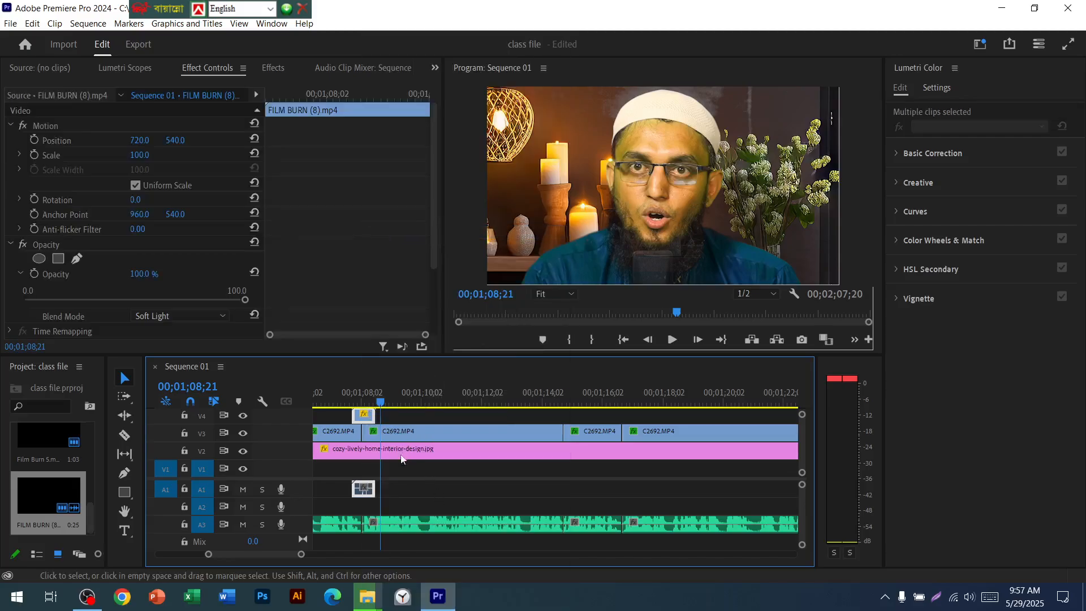
Duplicate the linked FILM BURN (8) clip onto the cuts near 00;01;14;17, 00;01;16;17, 00;01;23;02 and 00;01;24;02
click(371, 416)
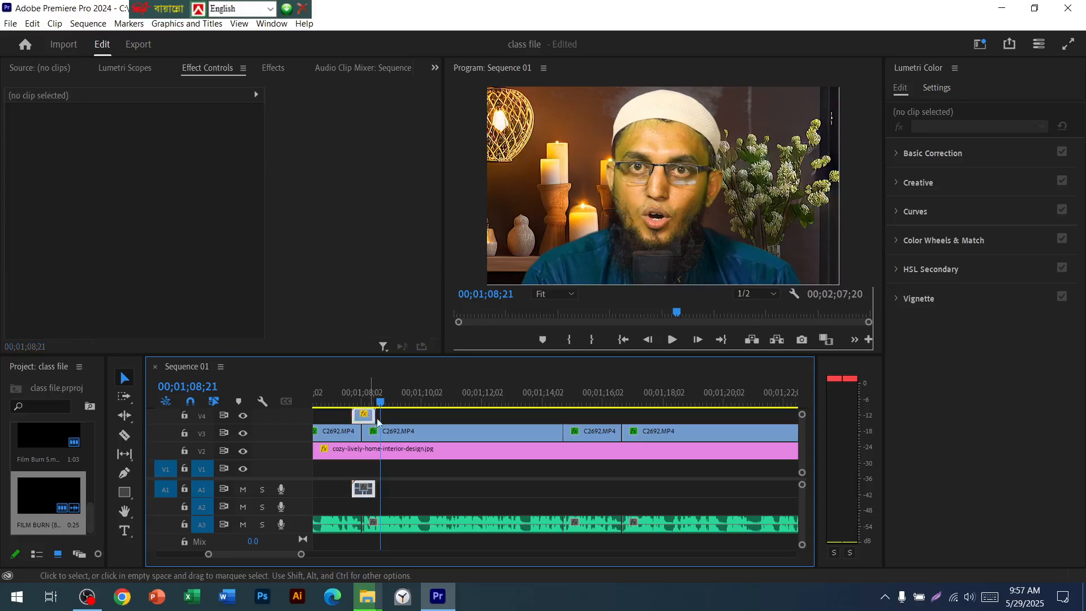
mouse_move(366, 416)
mouse_down()
mouse_move(586, 419)
mouse_move(561, 423)
mouse_move(581, 431)
mouse_up()
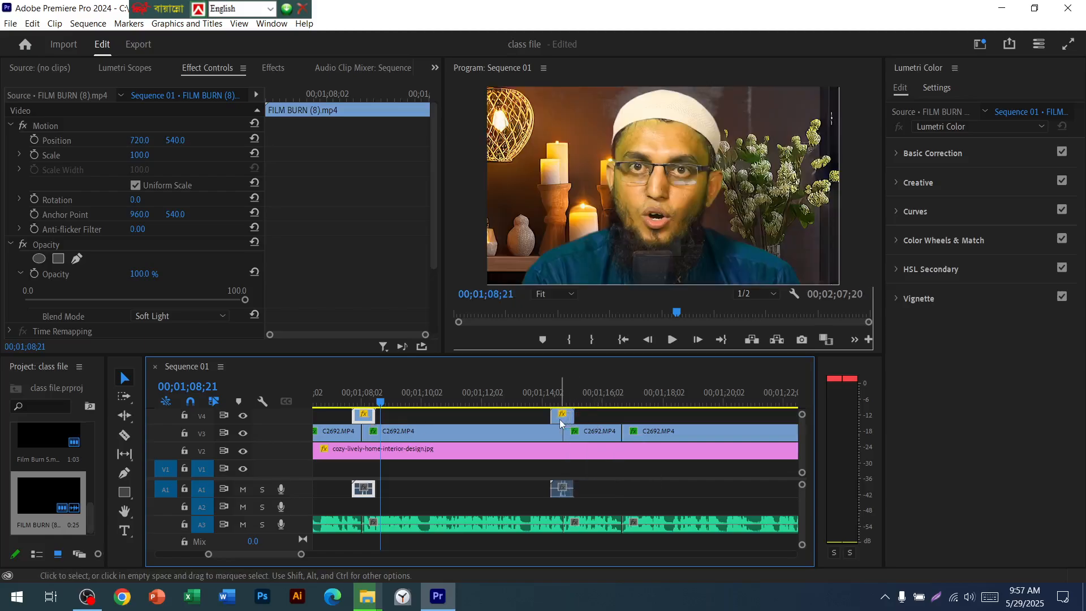
mouse_move(558, 419)
mouse_down()
mouse_move(629, 419)
mouse_move(620, 420)
mouse_move(653, 445)
mouse_up()
scroll(652, 485, down, 5)
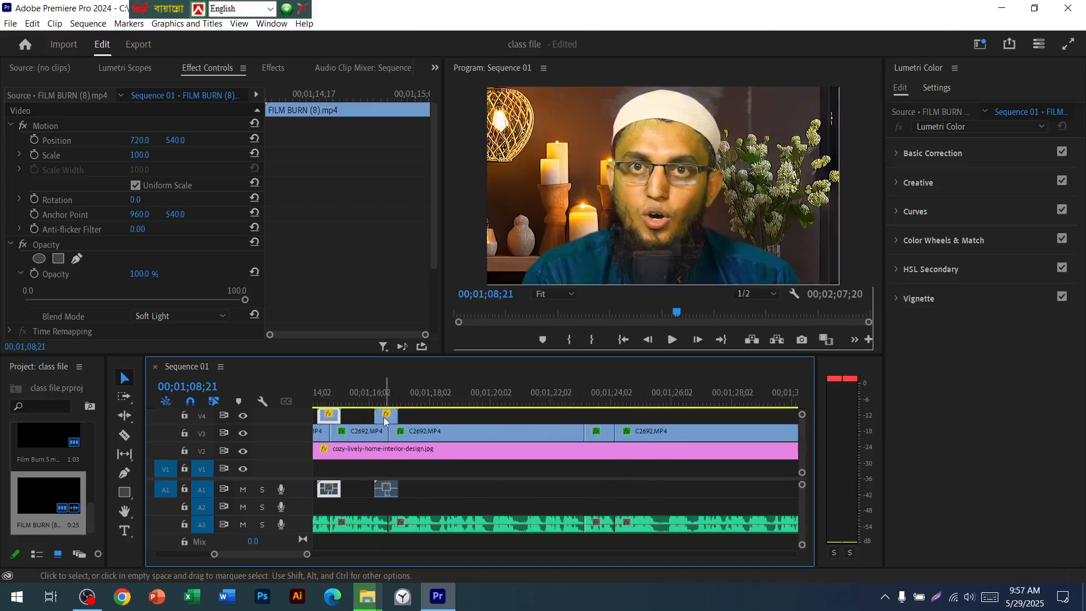
drag(455, 419, 613, 420)
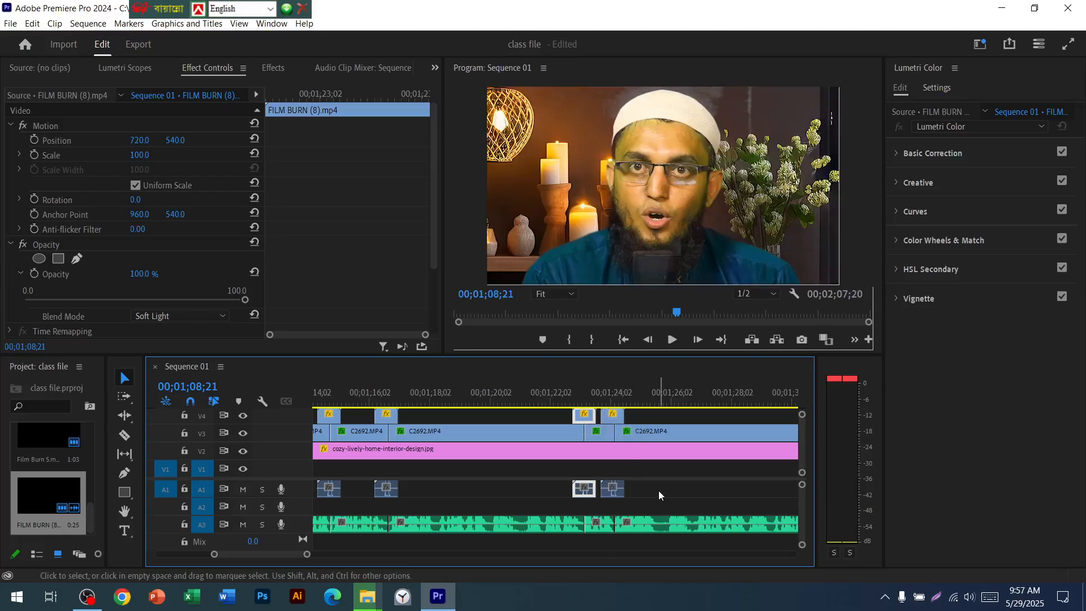
Place copies of the linked FILM BURN (8) clip over the cuts near 00;01;30;02 and 00;01;34;02
scroll(650, 490, down, 5)
drag(341, 416, 531, 416)
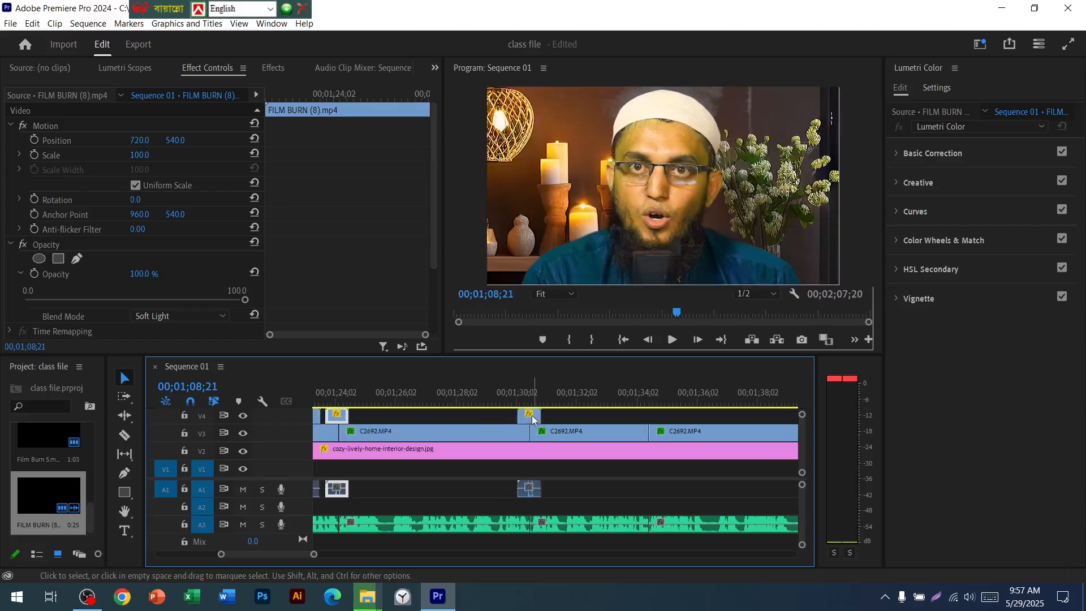
drag(657, 418, 655, 434)
Duplicate FILM BURN (8) with its audio onto the three V3 cuts between 00;01;40;02 and 00;01;47;00
scroll(678, 490, down, 5)
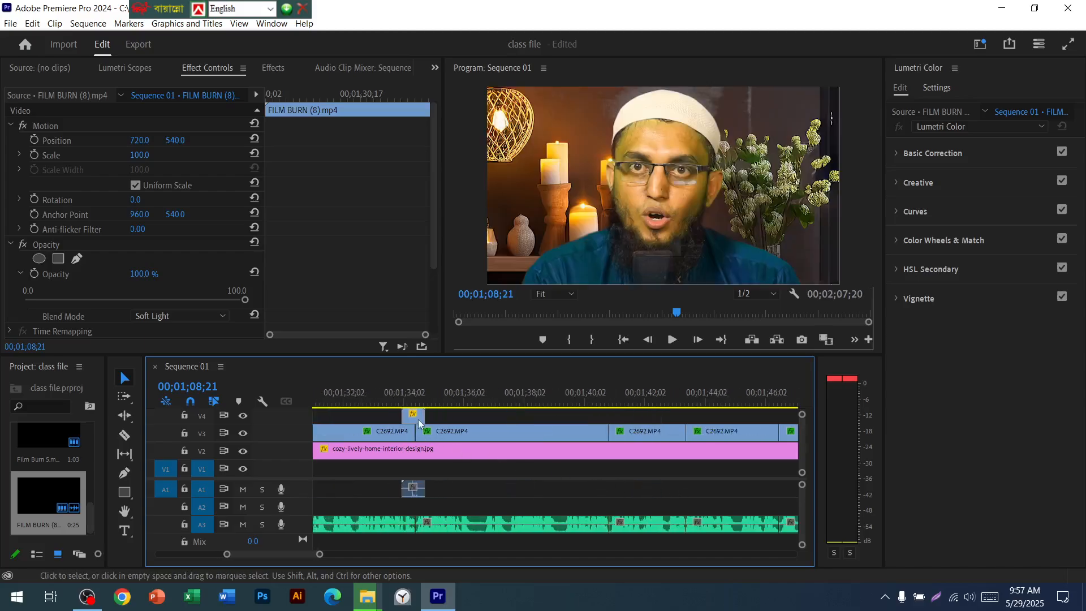
drag(554, 421, 618, 422)
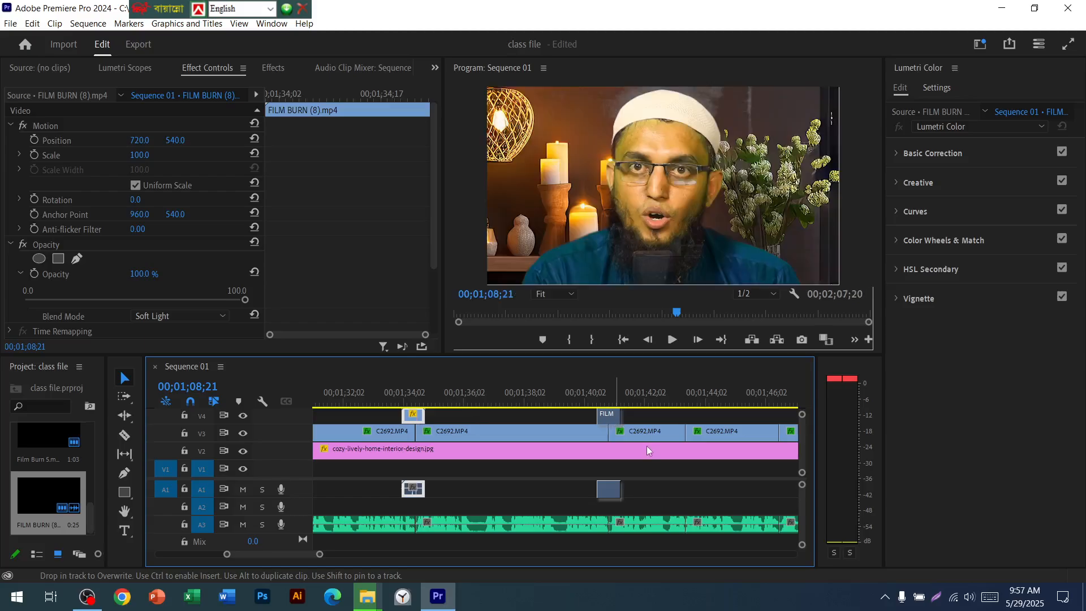
scroll(615, 475, down, 3)
scroll(614, 475, down, 1)
mouse_move(457, 416)
mouse_down()
mouse_move(538, 416)
mouse_move(540, 430)
mouse_move(631, 417)
mouse_up()
Place copies of the linked FILM BURN (8) clip over the last two V3 cuts, near 00;01;54;02
drag(385, 392, 382, 391)
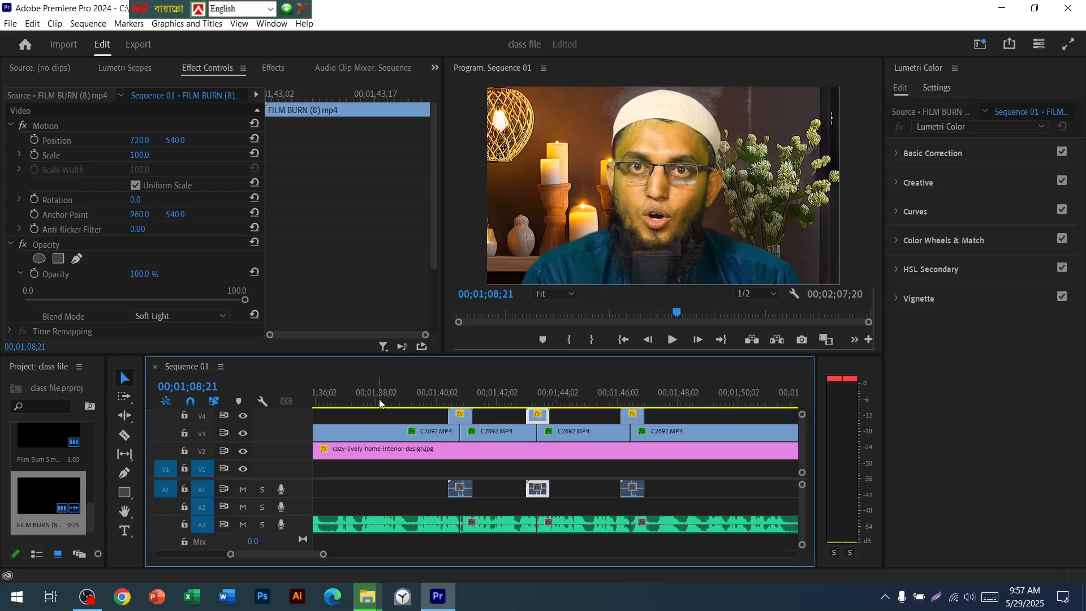
scroll(373, 418, down, 5)
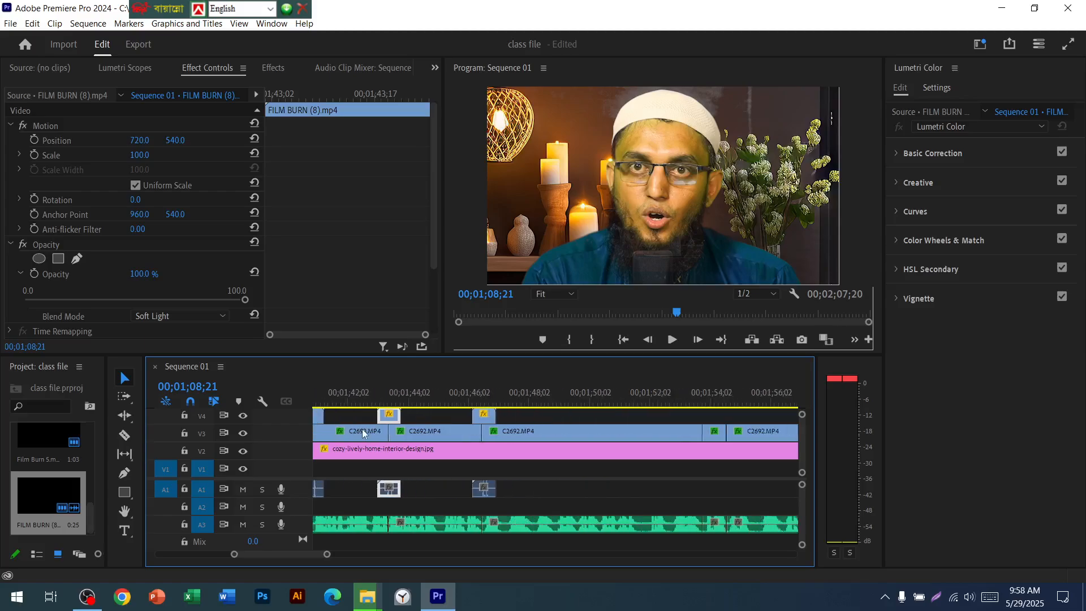
mouse_move(422, 419)
mouse_down()
mouse_move(638, 428)
mouse_move(641, 417)
mouse_move(669, 419)
mouse_up()
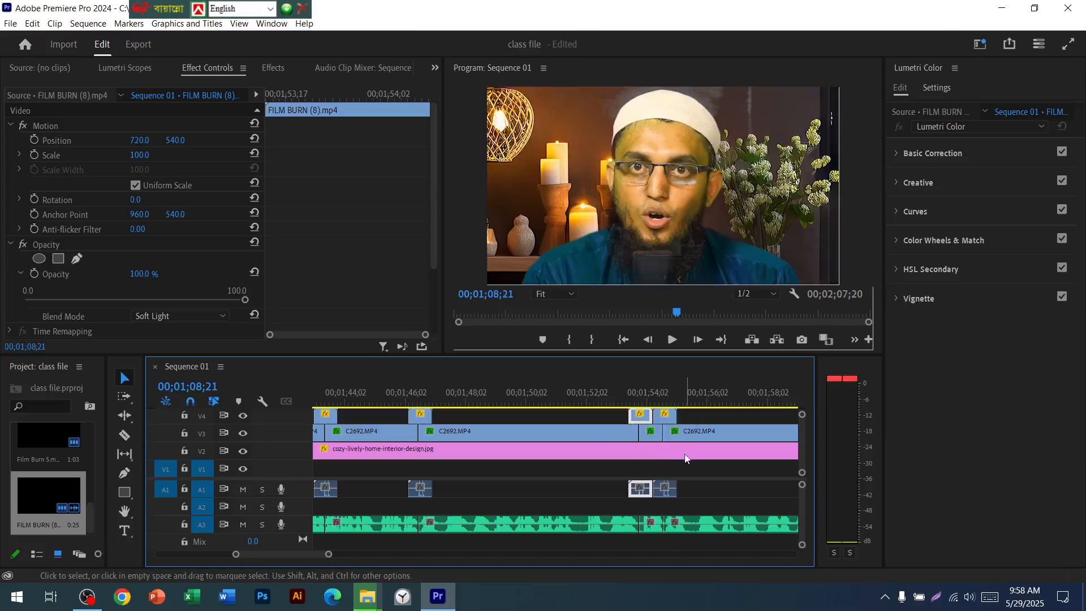
Trim both ends of the first FILM BURN (8) clip so it closely surrounds the cut near 00;01;08;02
scroll(684, 456, down, 5)
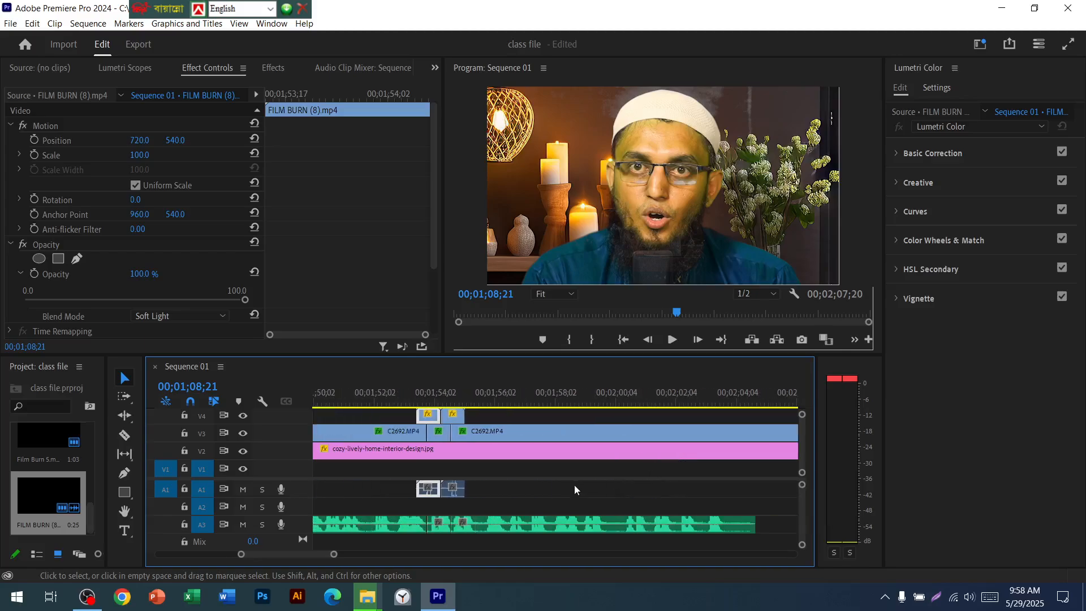
scroll(574, 485, down, 3)
scroll(573, 485, up, 4)
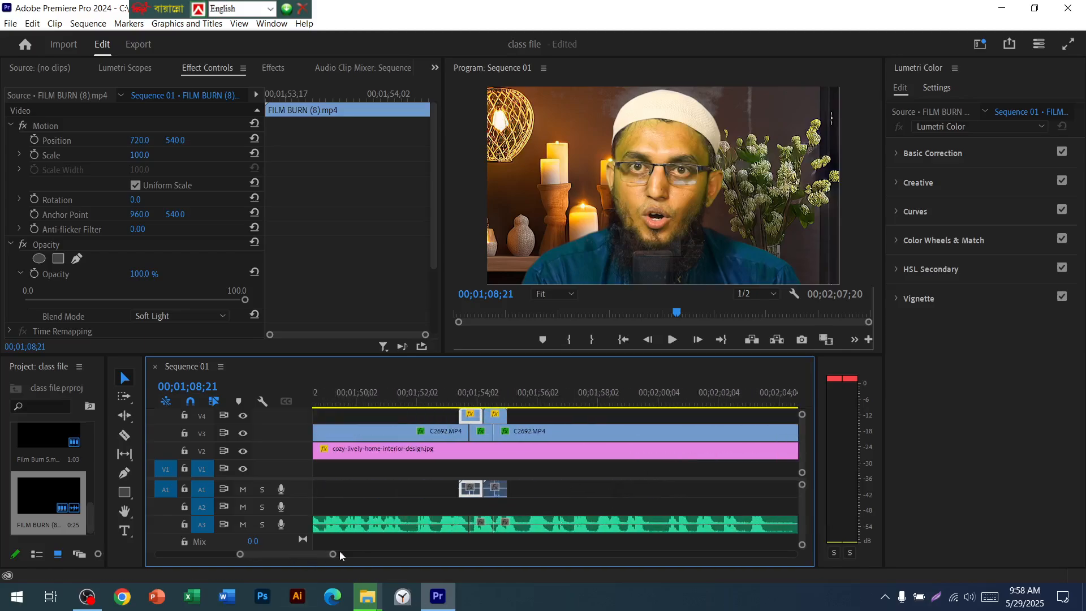
drag(332, 557, 305, 563)
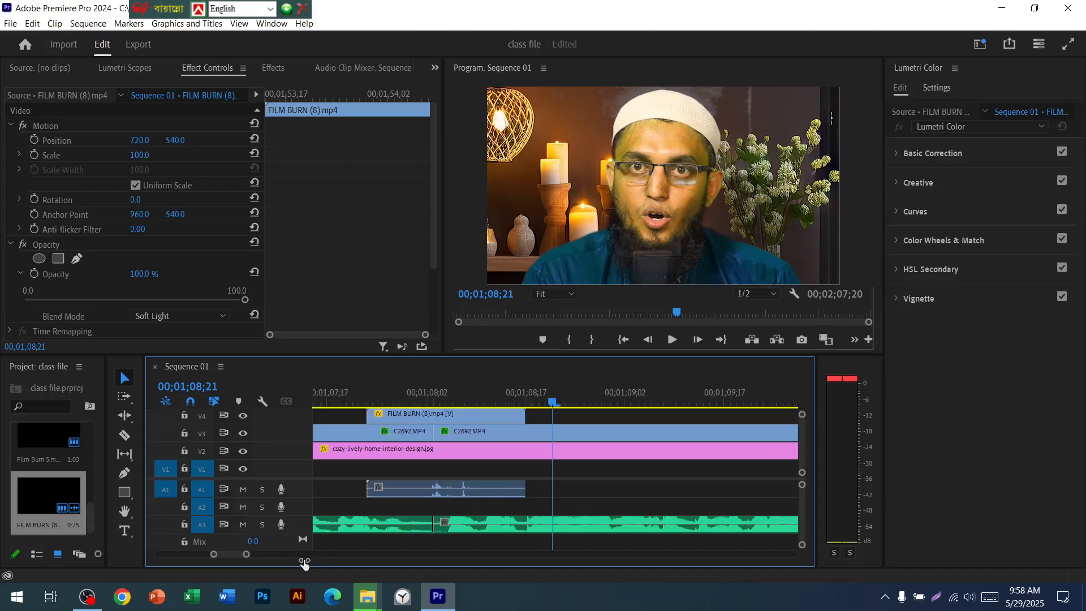
click(445, 422)
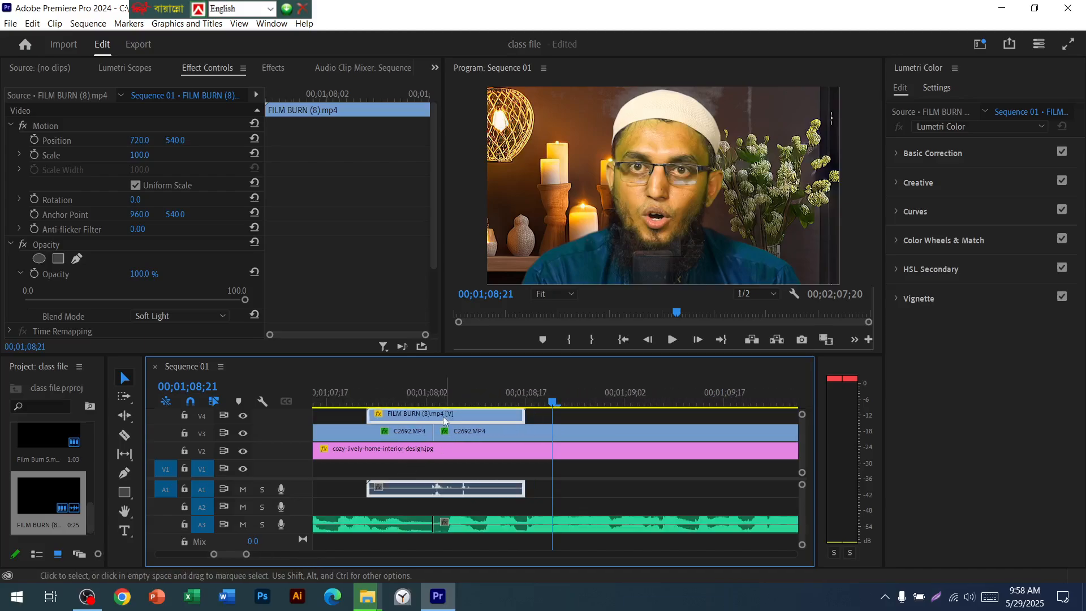
drag(514, 415, 471, 416)
drag(370, 419, 415, 417)
Shorten the FILM BURN (8) clip near 00;01;14;17 from both ends so it closely surrounds its cut
scroll(566, 449, right, 3)
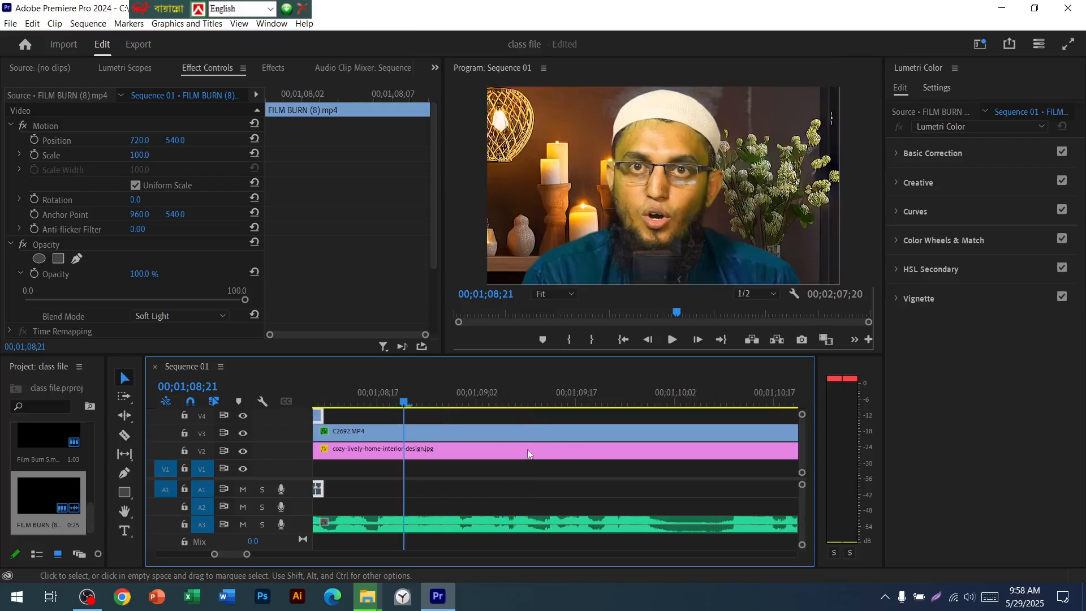
scroll(701, 471, right, 15)
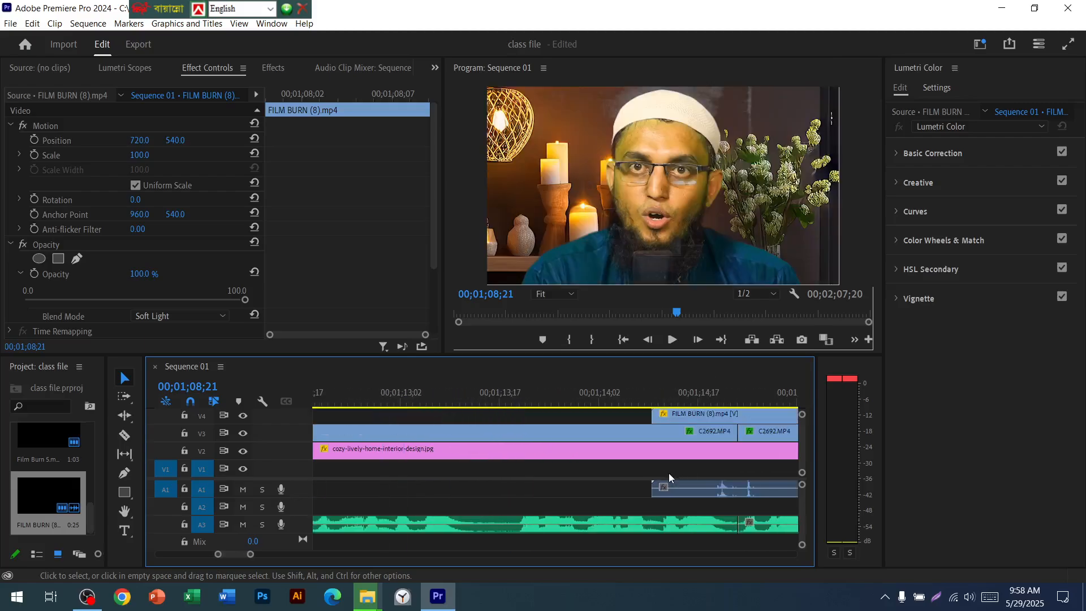
click(599, 420)
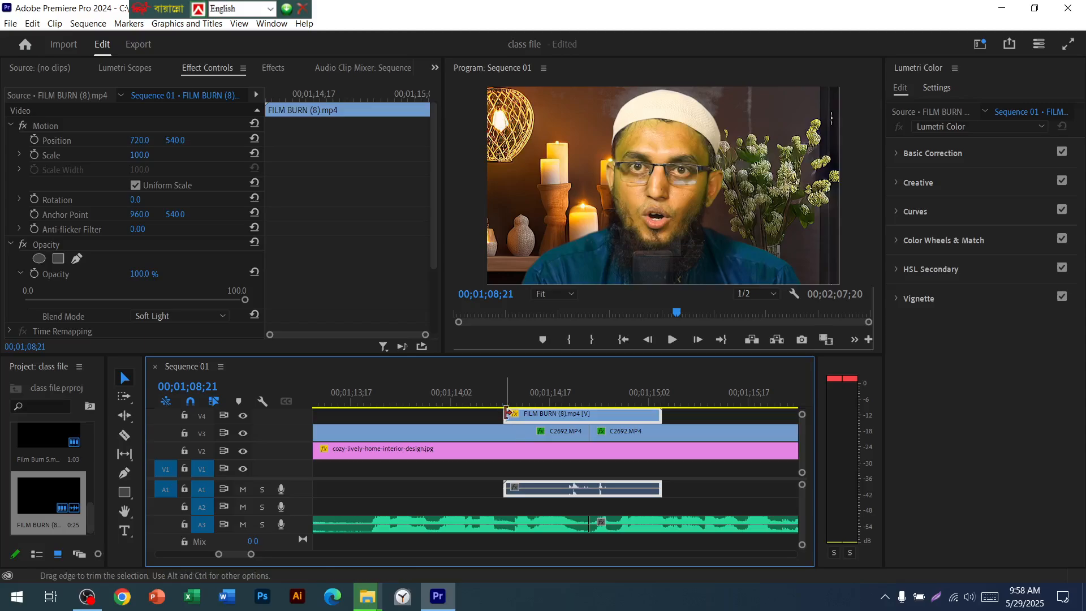
drag(506, 415, 557, 414)
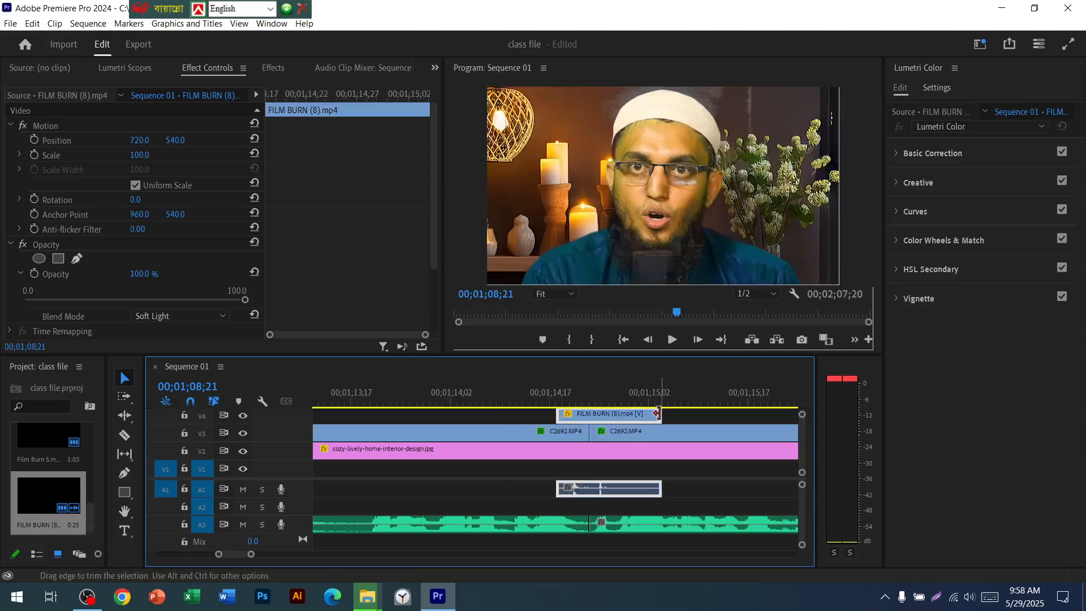
drag(660, 413, 611, 419)
Trim the FILM BURN (8) clip over the cut near 00;01;16;17 to a short transition
scroll(677, 459, down, 6)
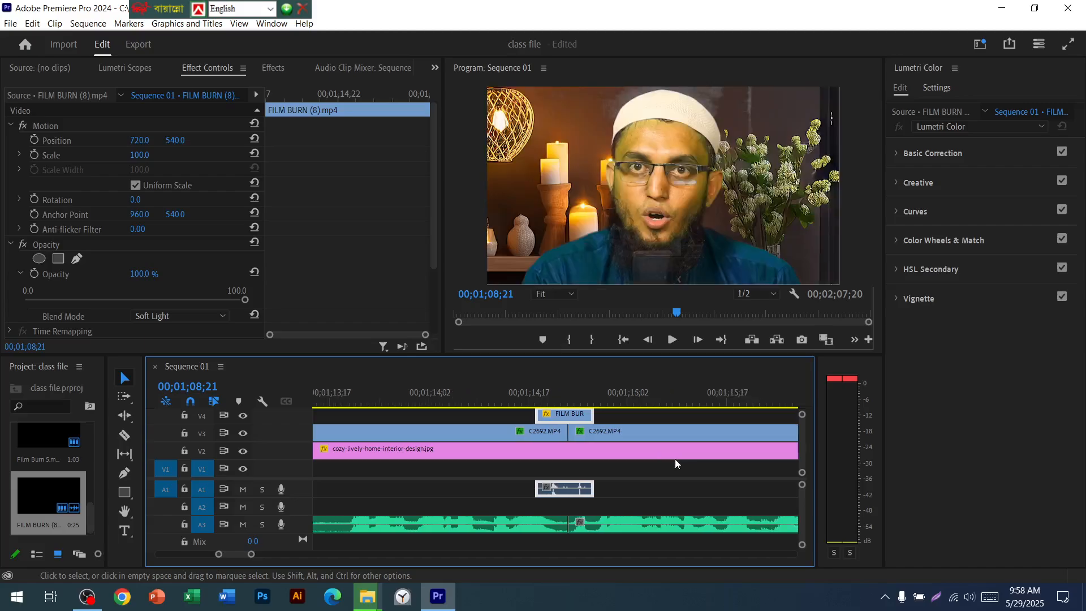
click(439, 415)
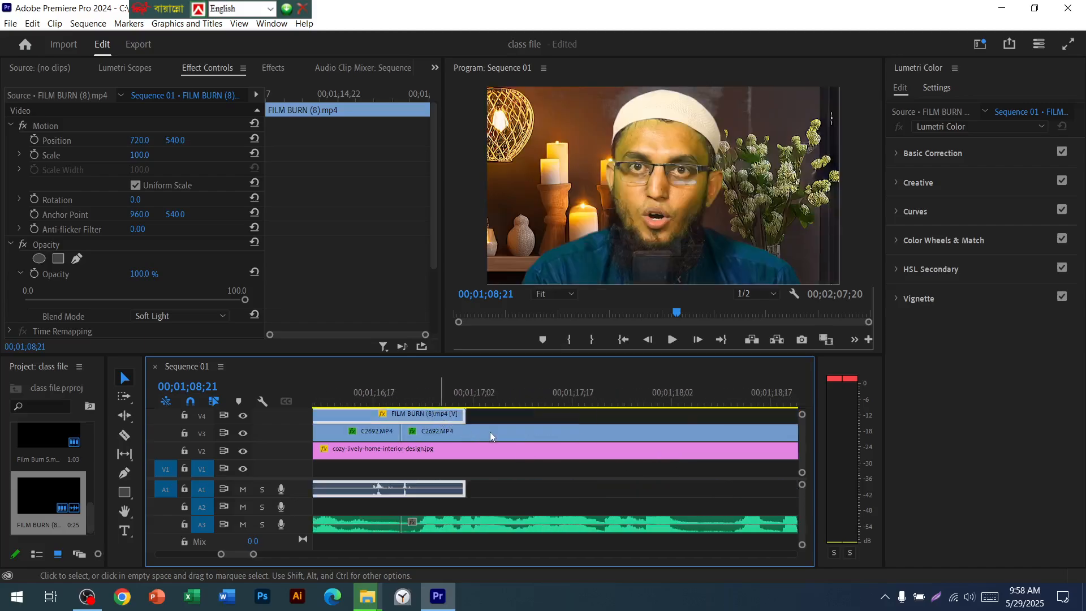
scroll(486, 434, up, 5)
mouse_move(439, 419)
mouse_down()
mouse_move(588, 416)
mouse_move(603, 432)
mouse_up()
Trim the start and end of the FILM BURN (8) clip near 00;01;23;02 closer to its cut
scroll(642, 479, down, 5)
scroll(641, 482, down, 15)
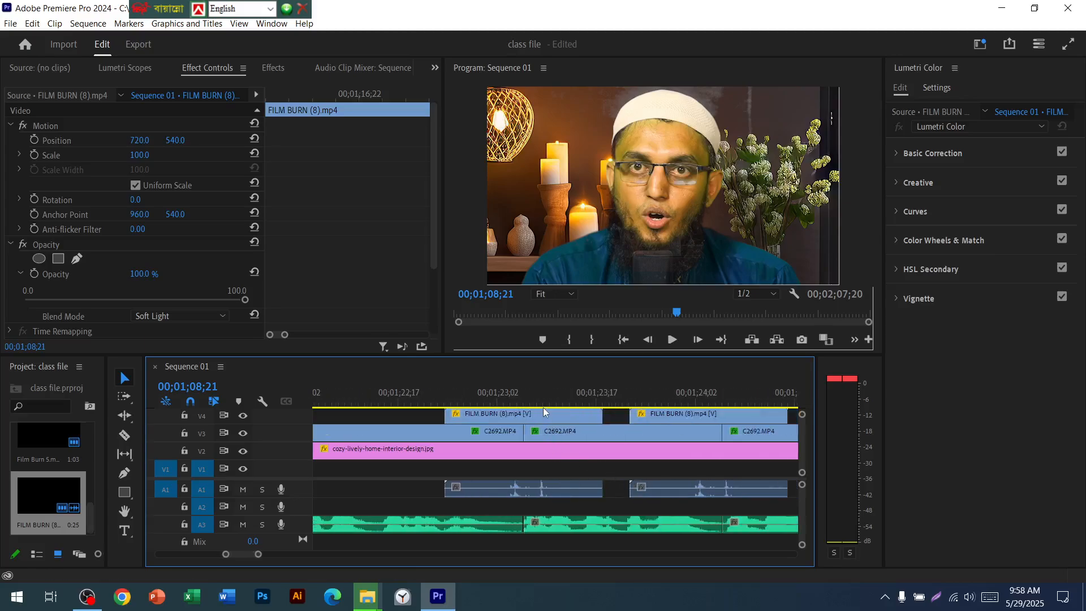
click(560, 489)
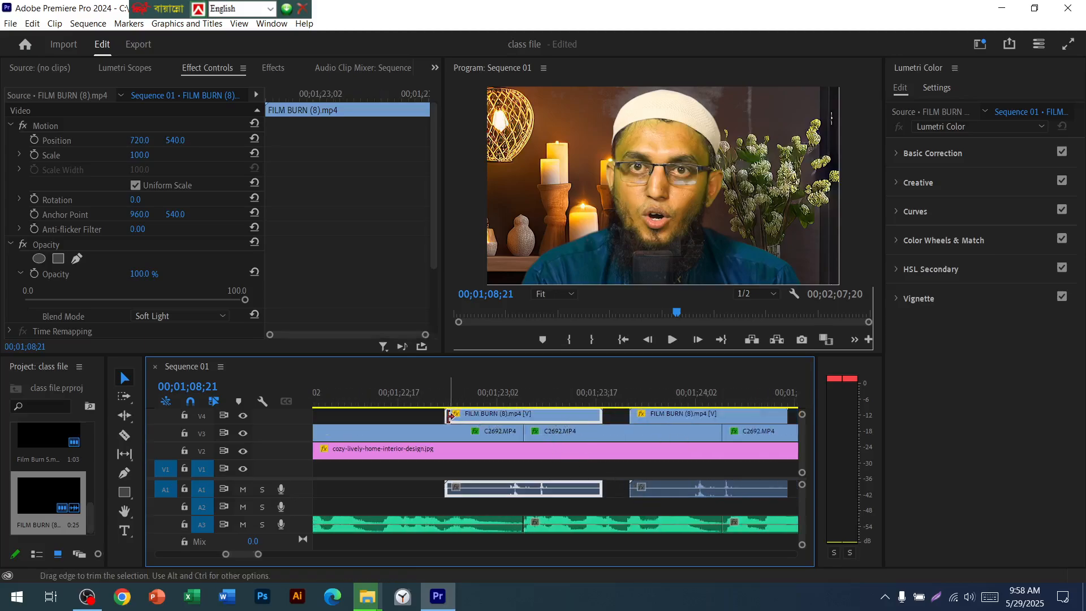
drag(456, 417, 536, 429)
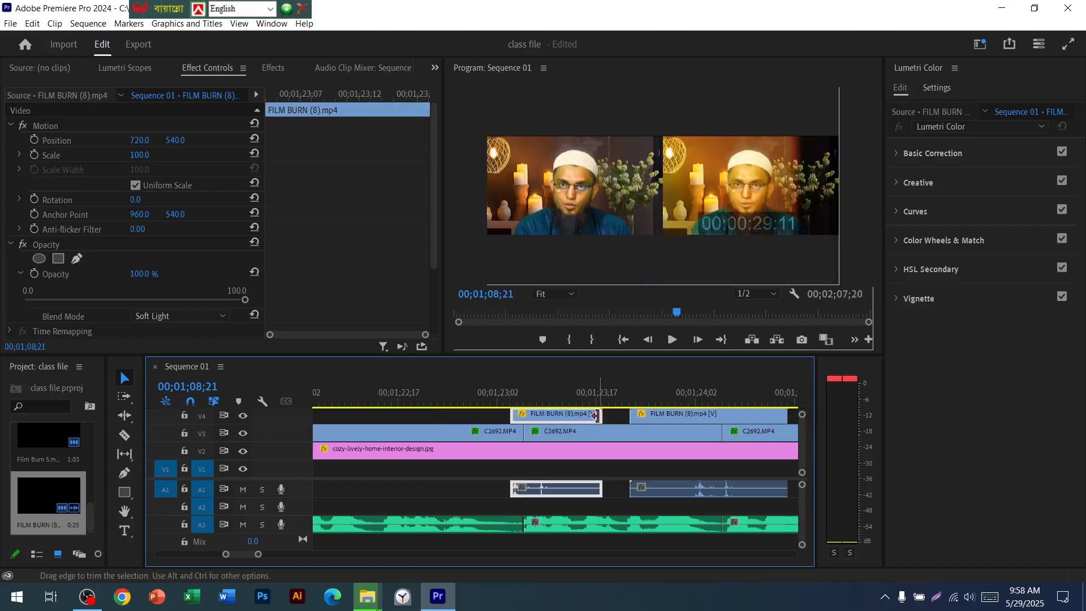
drag(600, 417, 543, 417)
Trim the start of the FILM BURN (8) clip near 00;01;24;02, and unlink and delete its A1 audio
click(717, 423)
mouse_move(631, 418)
mouse_down()
mouse_move(693, 423)
mouse_move(764, 451)
mouse_move(765, 484)
mouse_up()
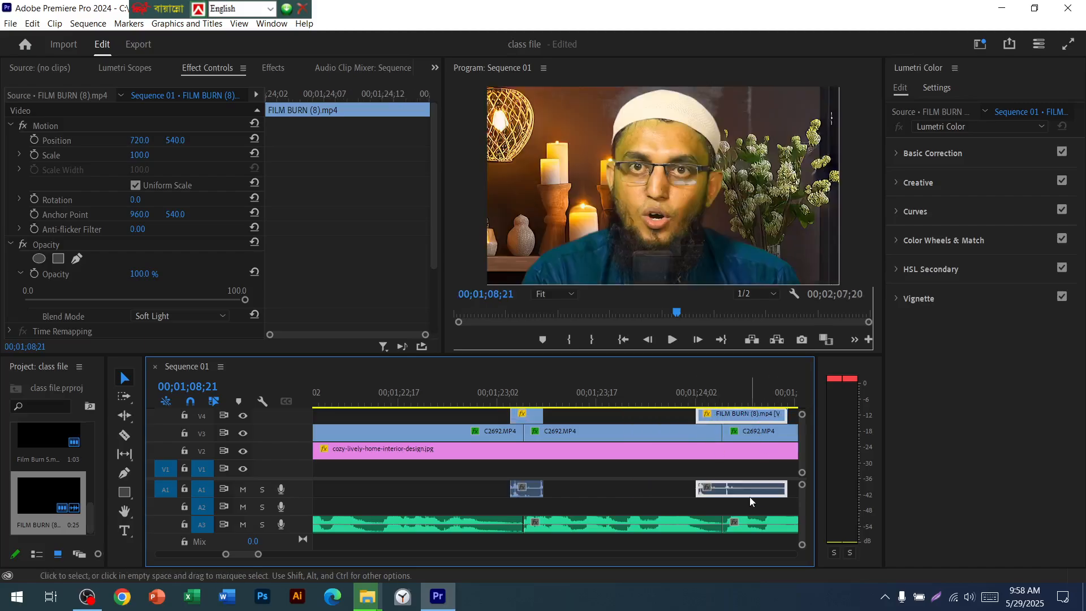
right_click(747, 498)
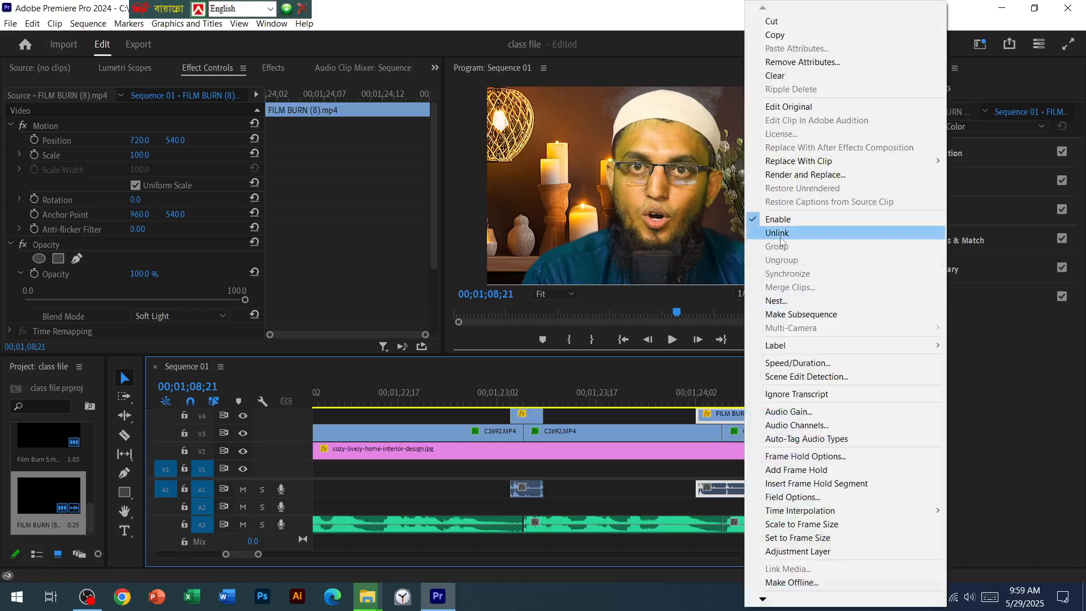
click(776, 232)
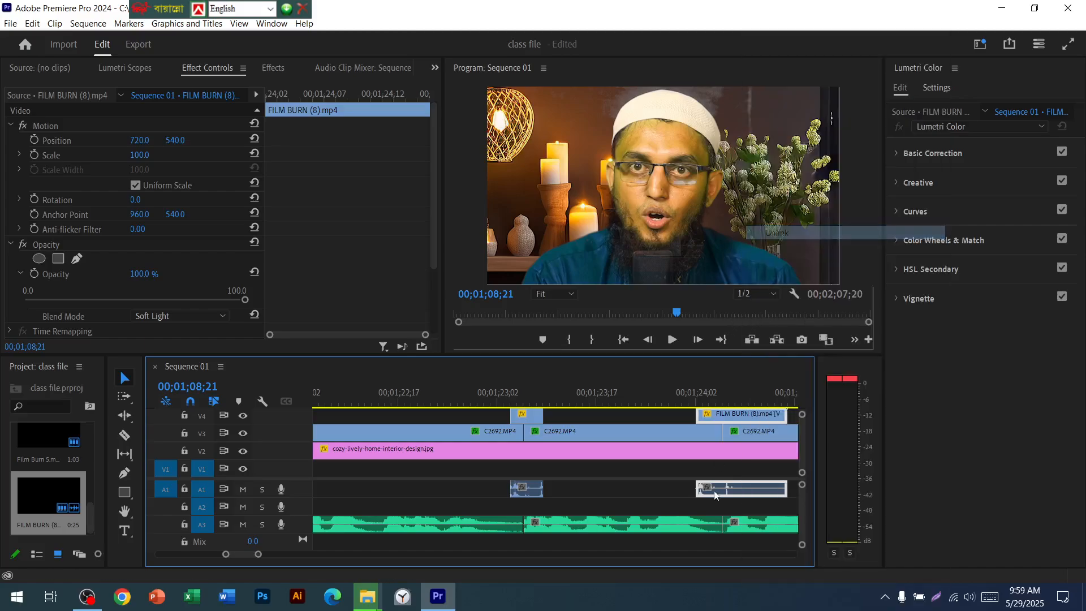
click(745, 491)
key(Delete)
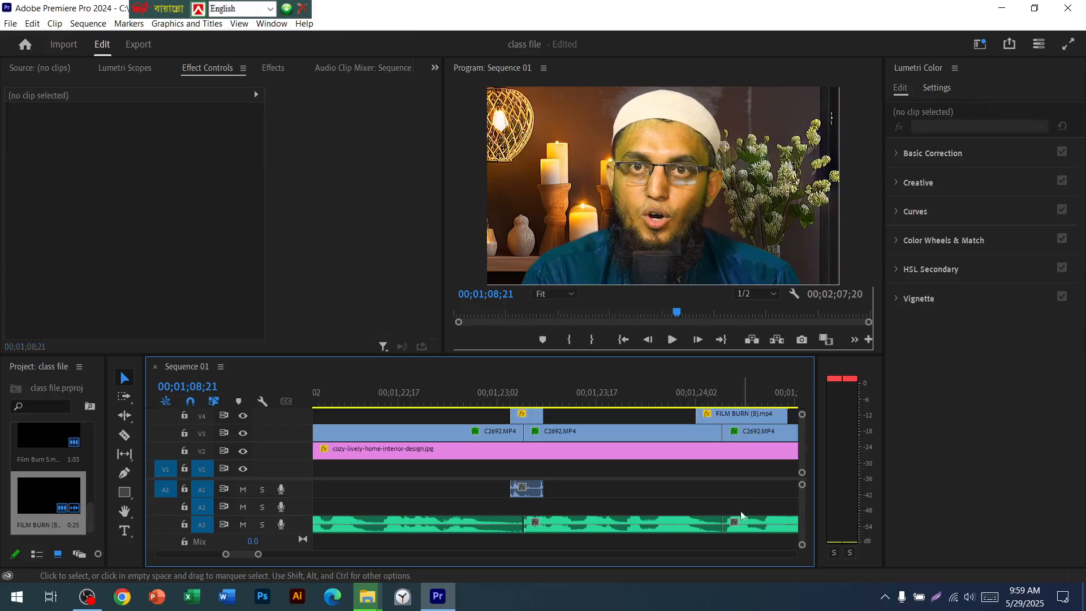
scroll(693, 467, down, 5)
scroll(687, 488, down, 5)
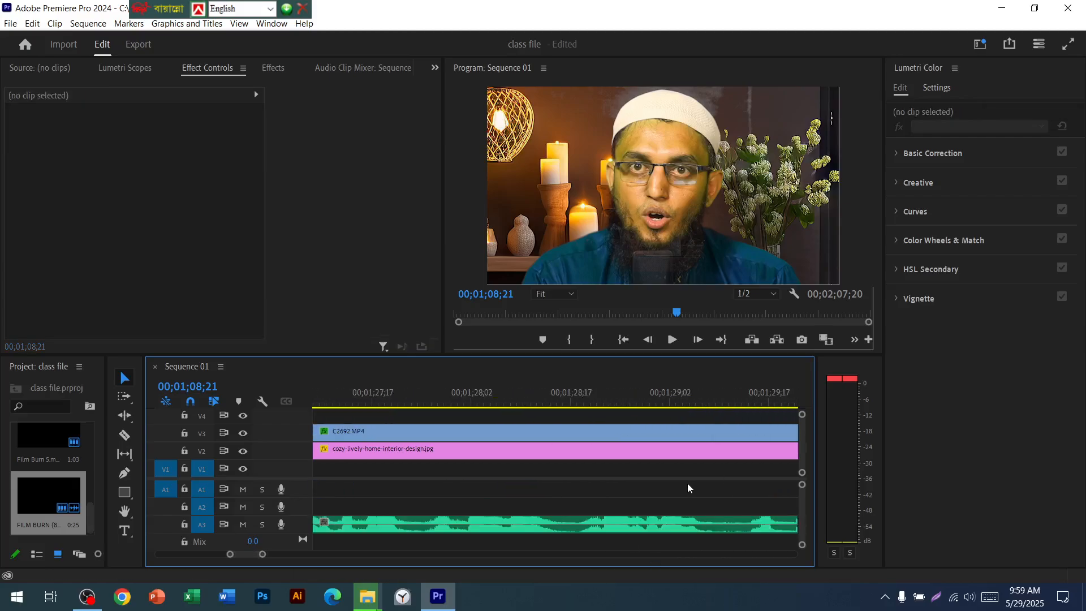
Trim the FILM BURN (8) clip near 00;01;30;17 from both ends so it closely surrounds its cut
scroll(685, 479, down, 2)
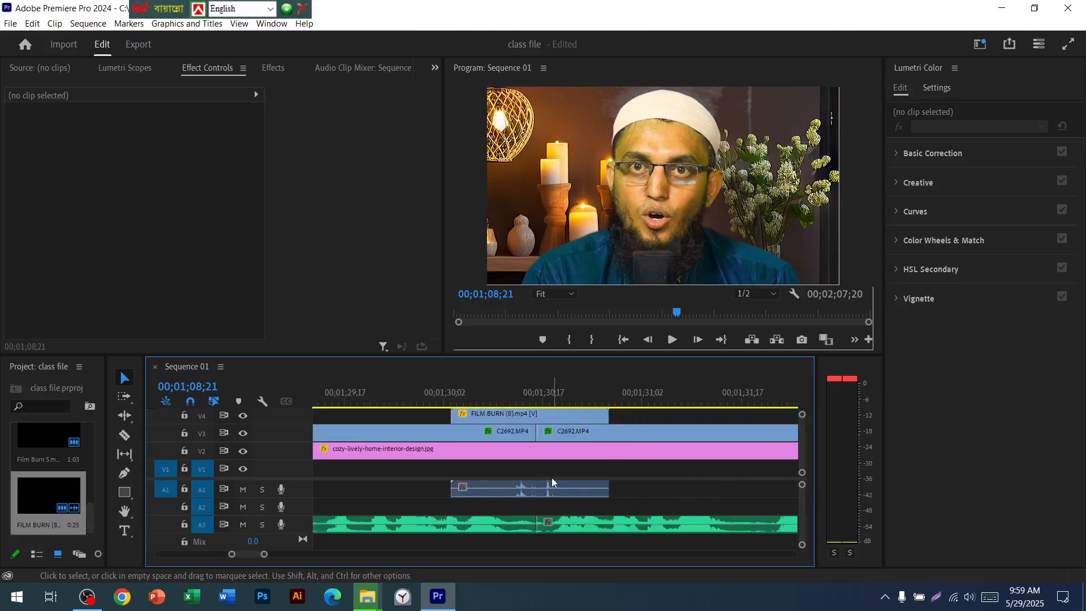
click(479, 418)
drag(453, 414, 511, 415)
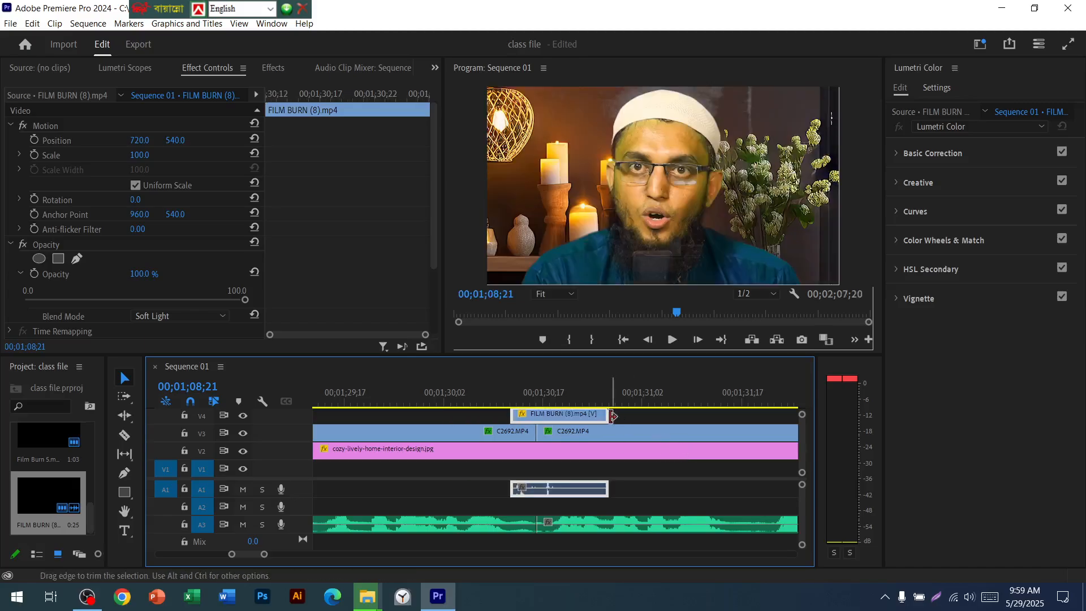
drag(588, 417, 582, 416)
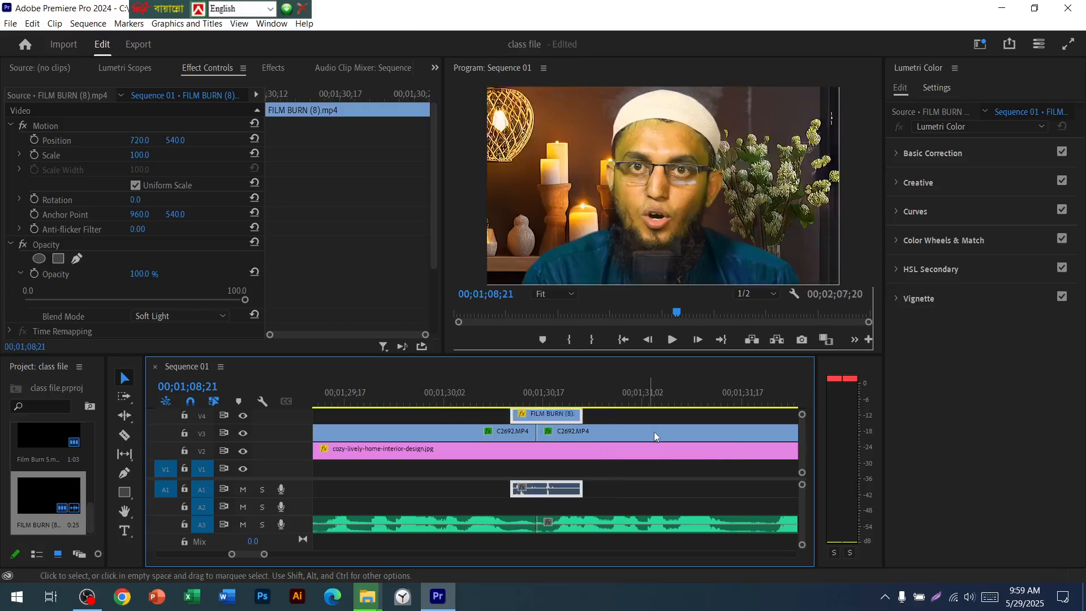
Shorten the FILM BURN (8) clip near 00;01;34;17 at its start and end to a short transition
scroll(660, 439, down, 6)
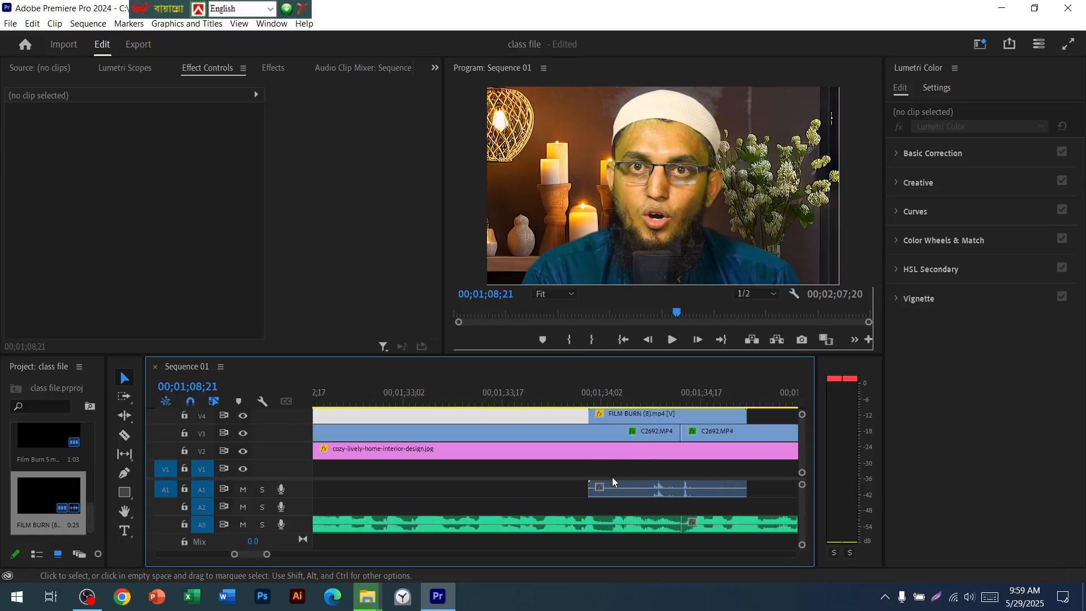
click(628, 416)
drag(591, 415, 660, 416)
drag(745, 415, 720, 416)
drag(727, 456, 726, 456)
Trim both ends of the FILM BURN (8) clip near 00;01;41;02, and shorten the end of the following film burn clip
scroll(683, 480, down, 5)
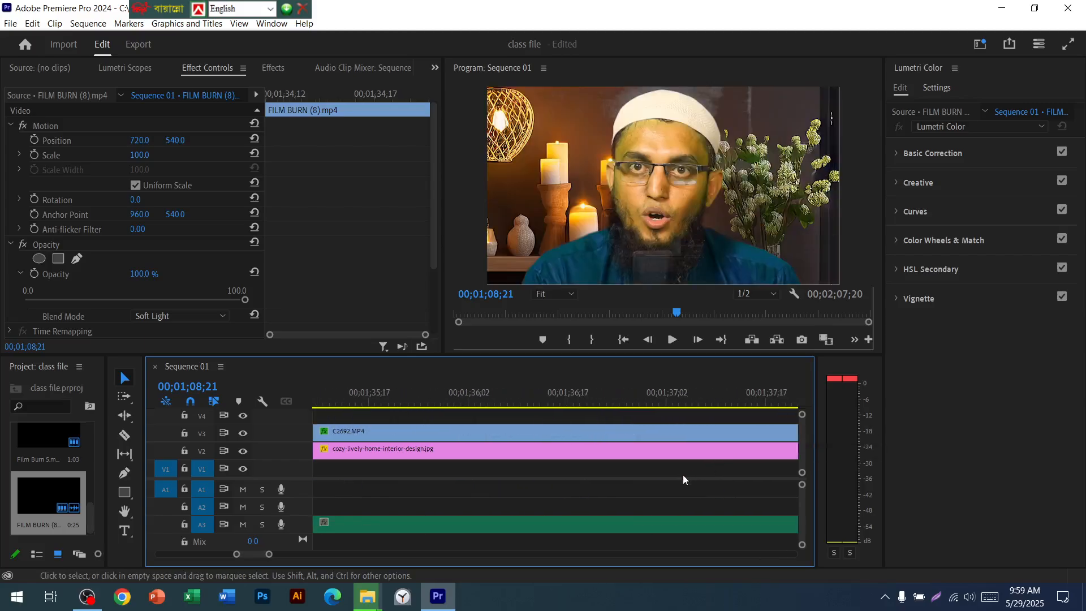
scroll(683, 479, down, 3)
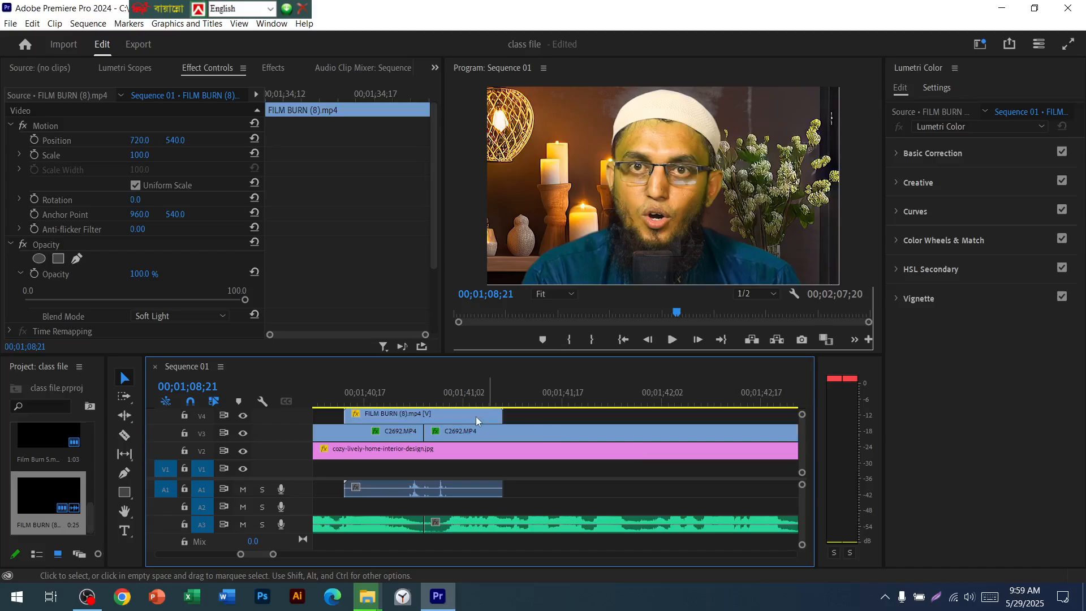
click(477, 421)
drag(346, 417, 405, 417)
mouse_move(501, 417)
mouse_down()
mouse_move(452, 416)
mouse_move(485, 417)
mouse_up()
scroll(626, 469, down, 3)
drag(608, 417, 568, 420)
Trim the start and end of the FILM BURN (8) clip near 00;01;46;17 closer to its cut
scroll(659, 479, down, 5)
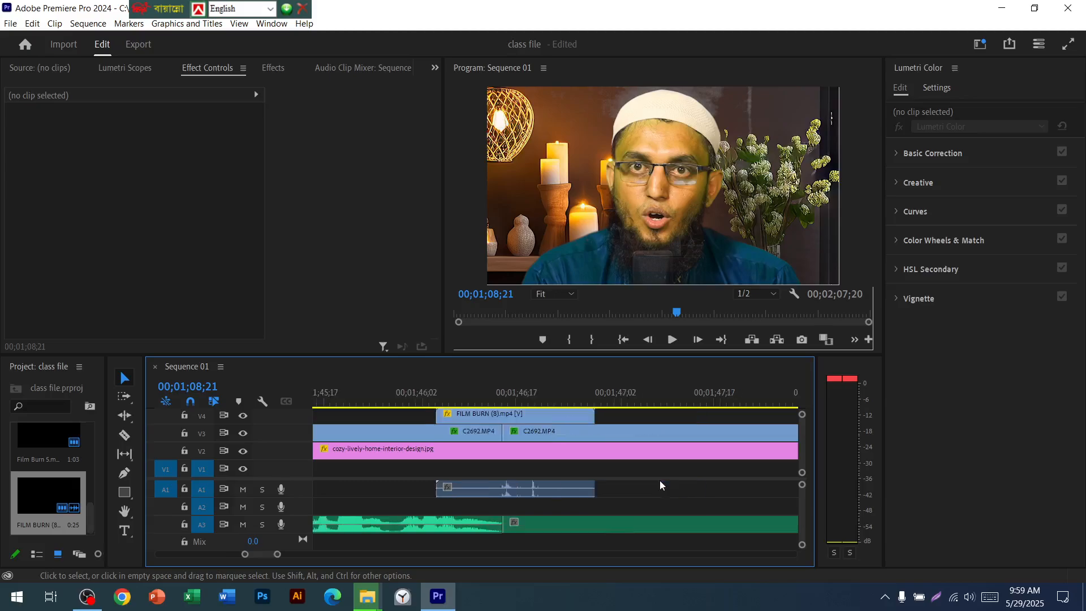
click(538, 421)
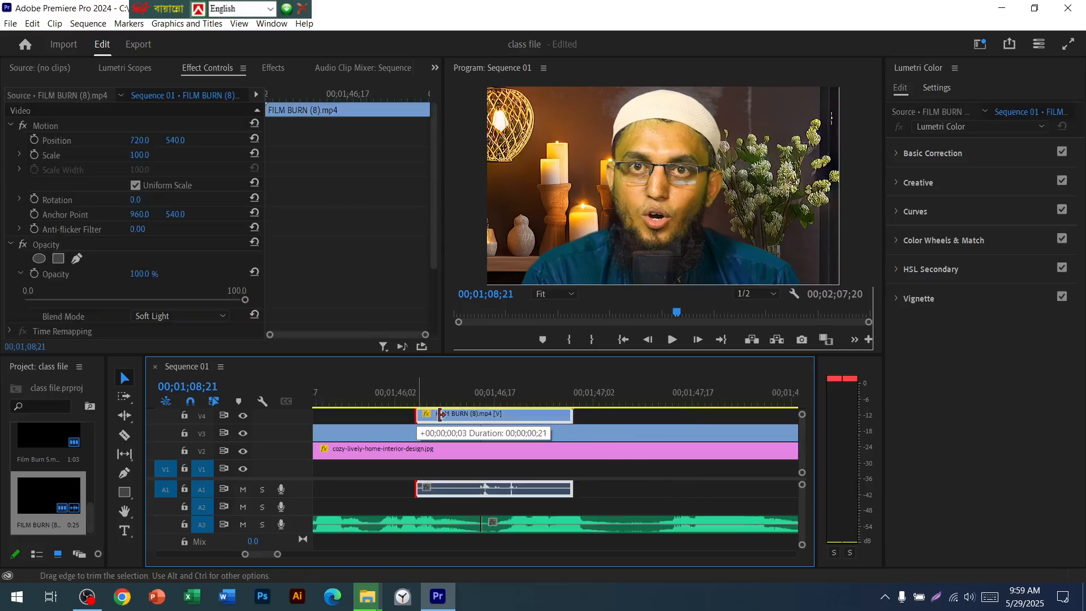
drag(418, 415, 455, 414)
drag(569, 415, 533, 417)
Trim both ends of the FILM BURN (8) clip near 00;01;53;17 and the start of the one near 00;01;54;17
scroll(637, 457, down, 4)
scroll(639, 464, down, 6)
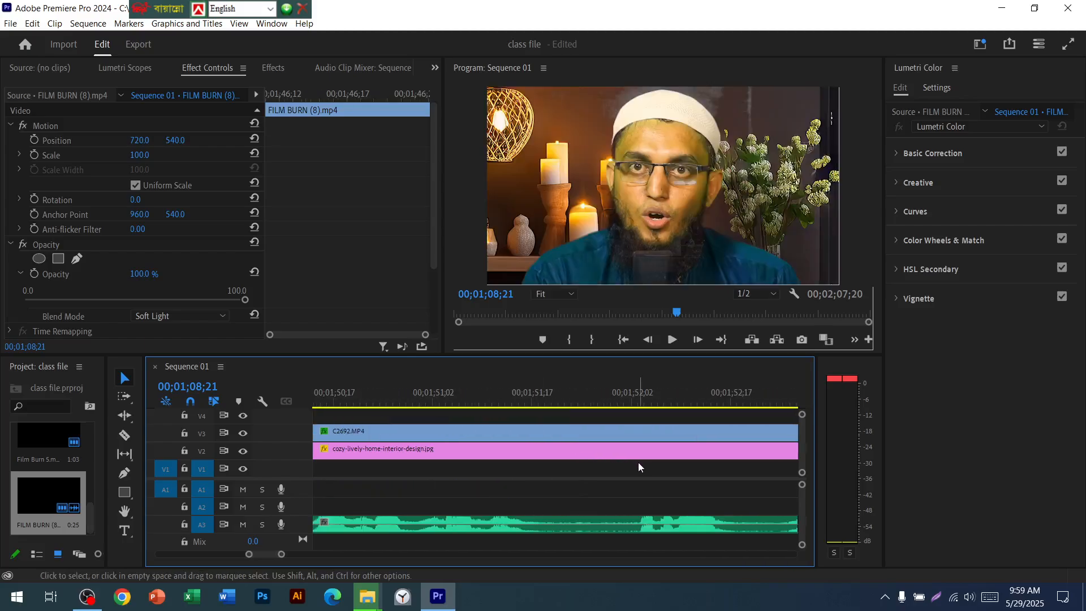
scroll(638, 463, down, 4)
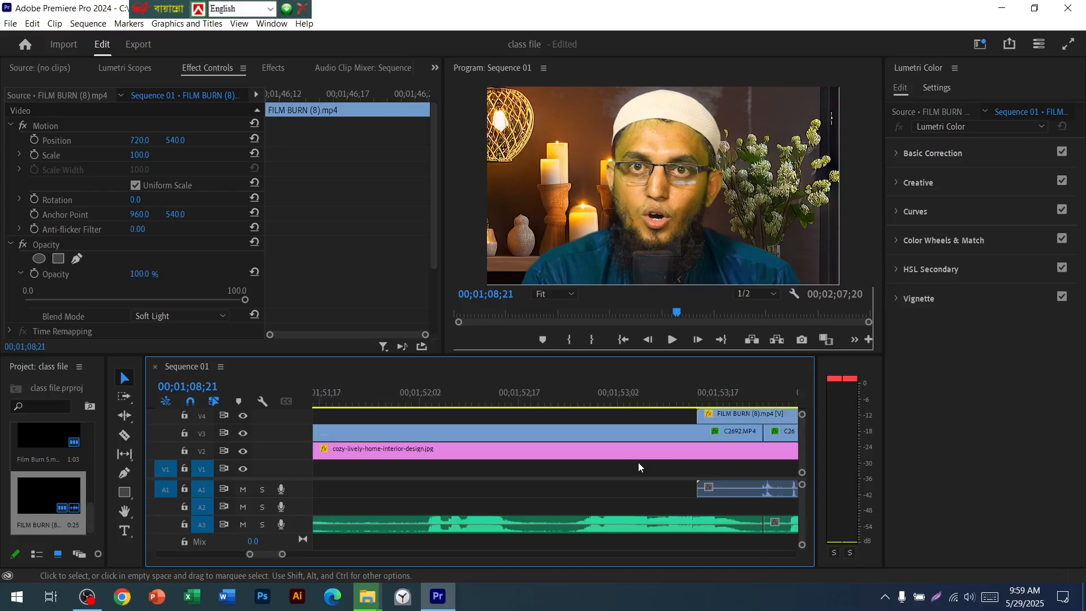
click(569, 419)
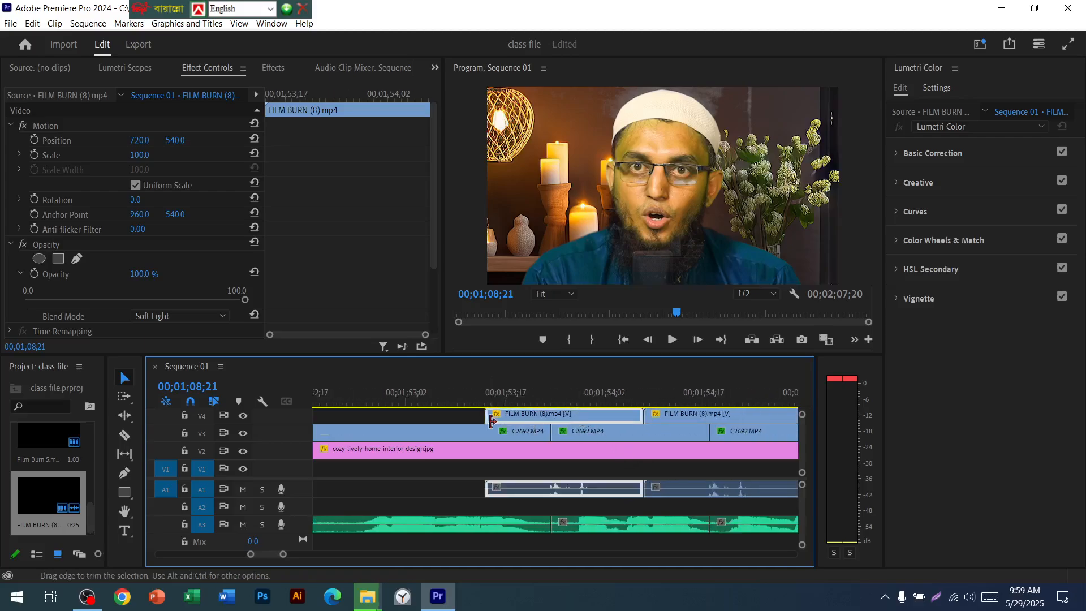
drag(489, 417, 620, 416)
scroll(608, 424, down, 2)
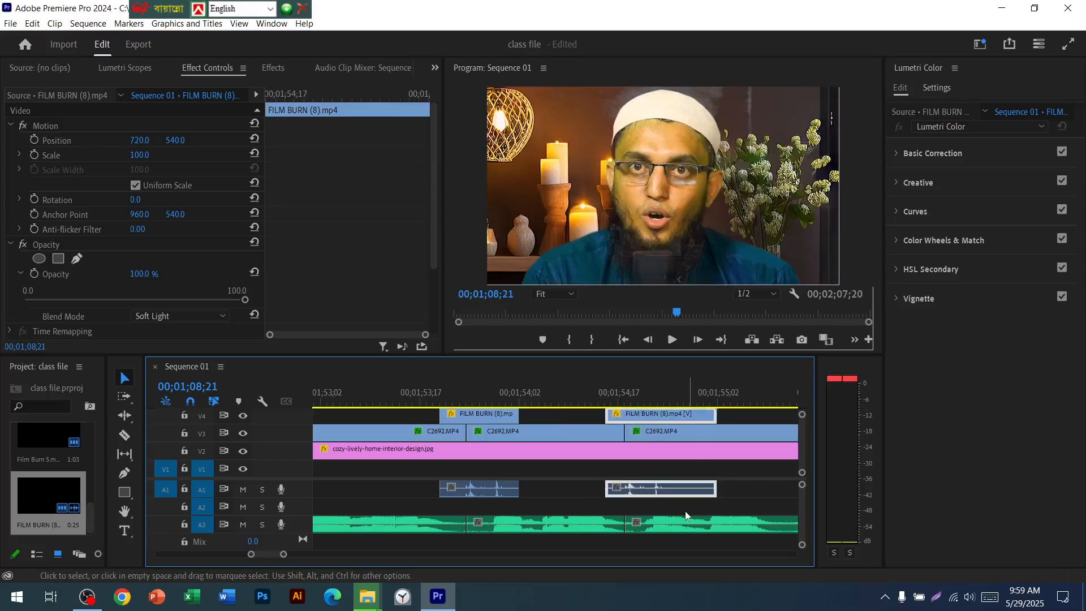
Unlink the FILM BURN (8) clip near 00;01;54;17 from its A1 audio and delete that audio
right_click(667, 496)
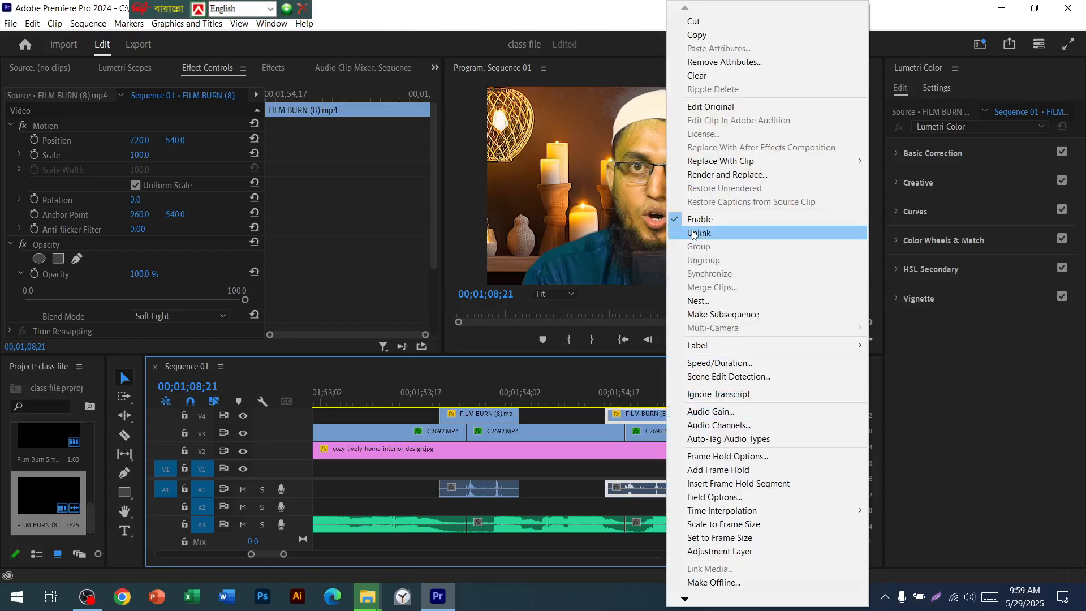
key(Escape)
click(689, 492)
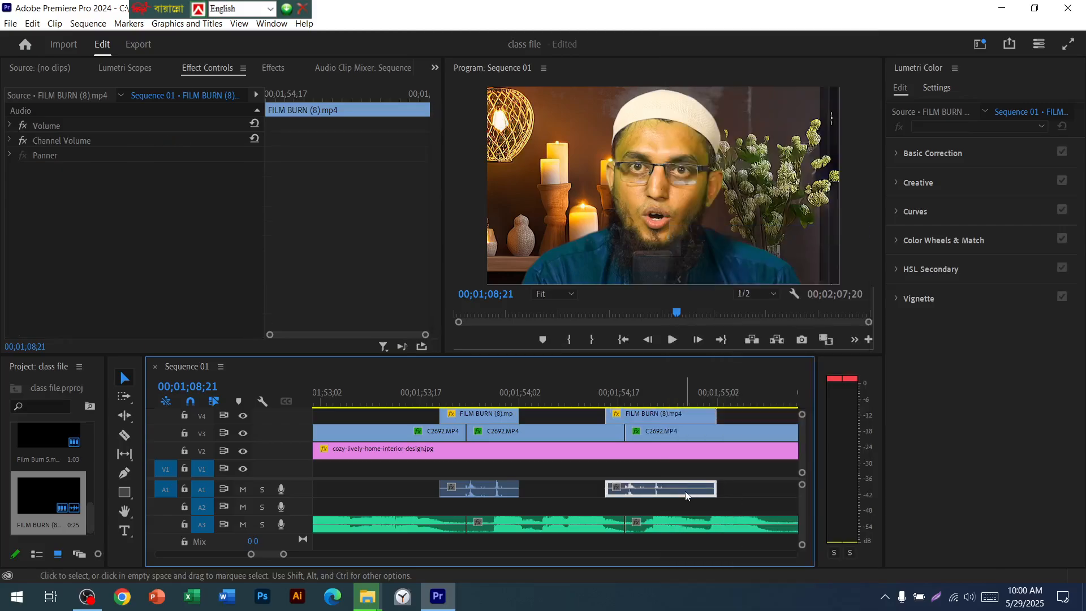
click(701, 506)
Check the rest of the timeline for untrimmed clips, and play the sequence from 00;01;00;16 to review the film burn transitions
scroll(707, 500, down, 6)
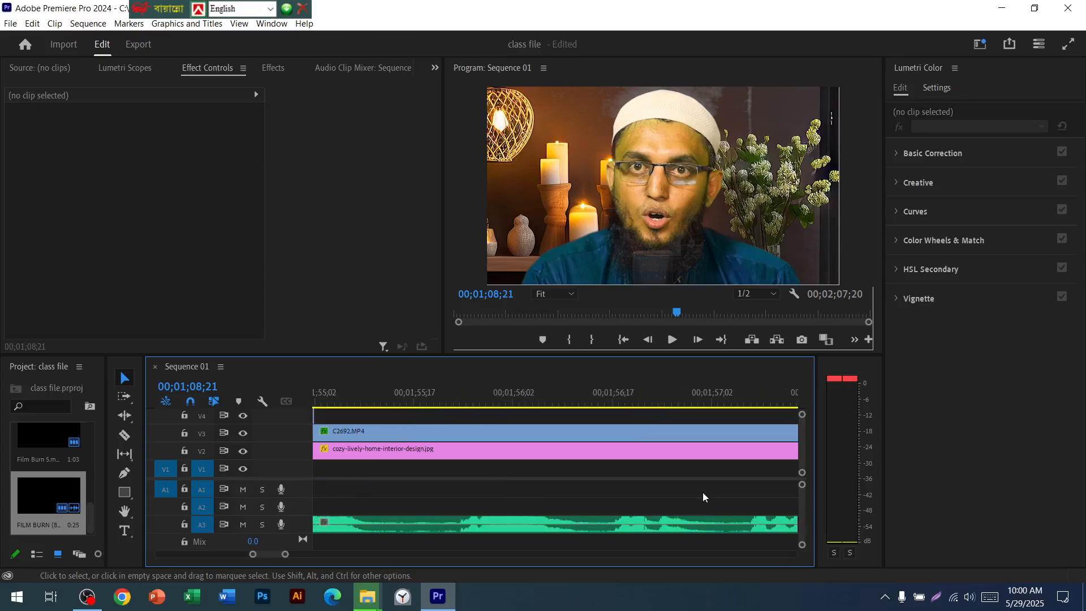
scroll(696, 506, down, 4)
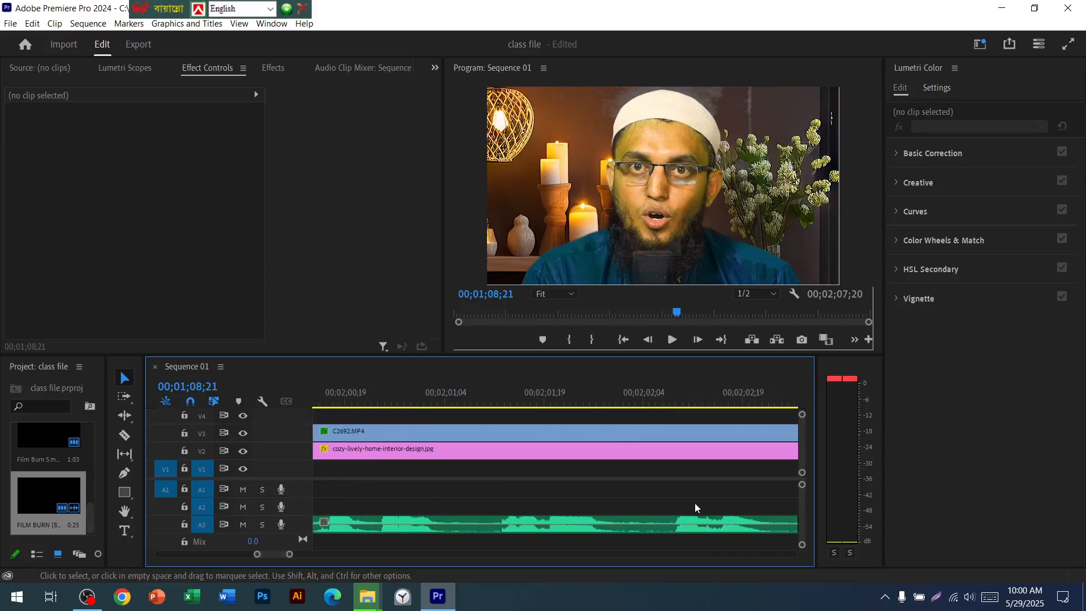
scroll(696, 508, down, 6)
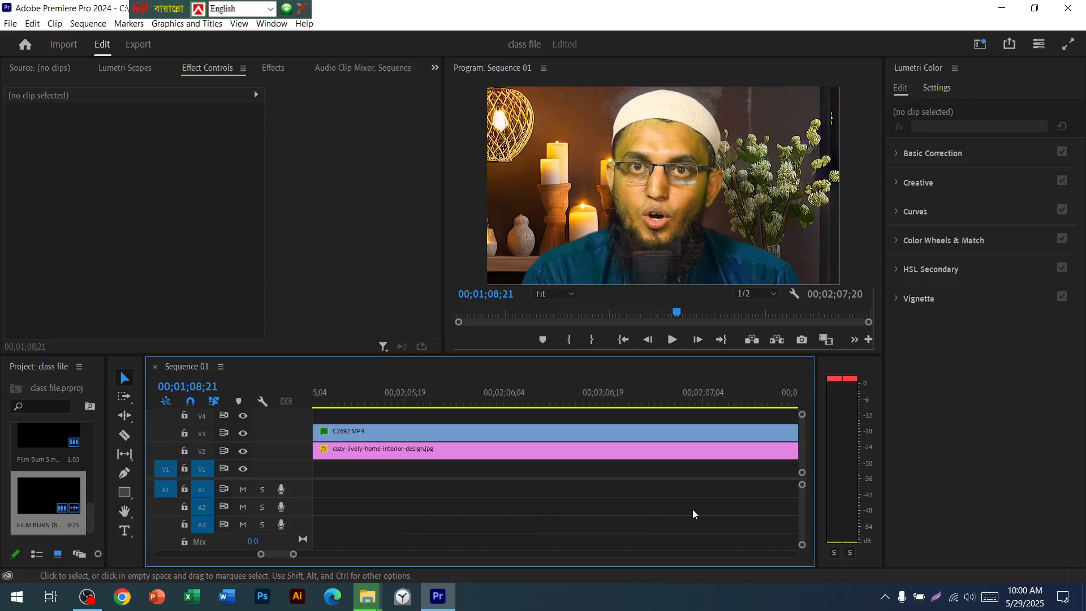
drag(296, 557, 417, 550)
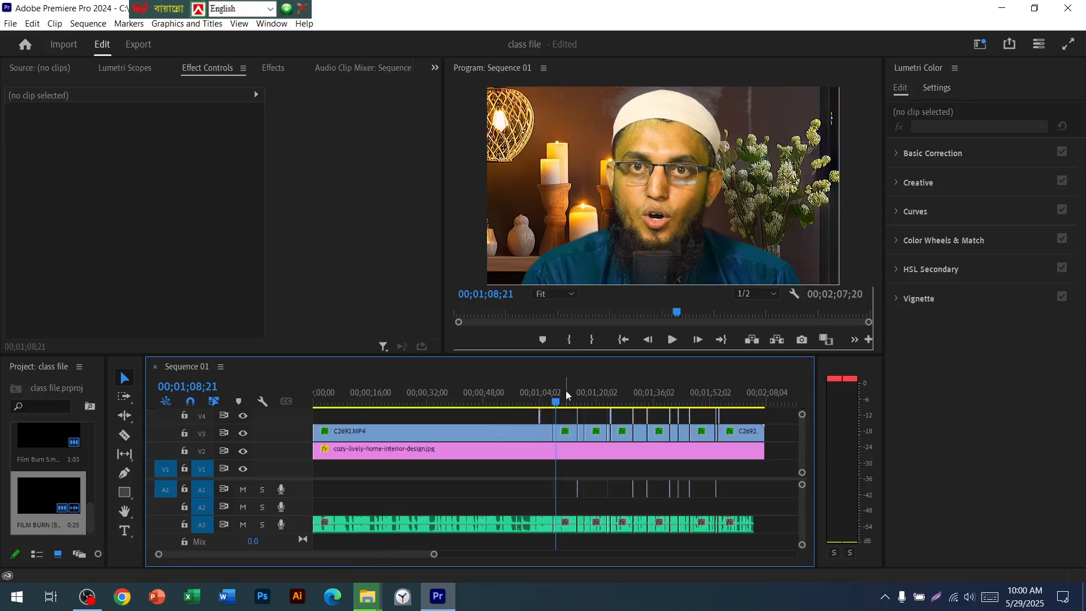
click(466, 402)
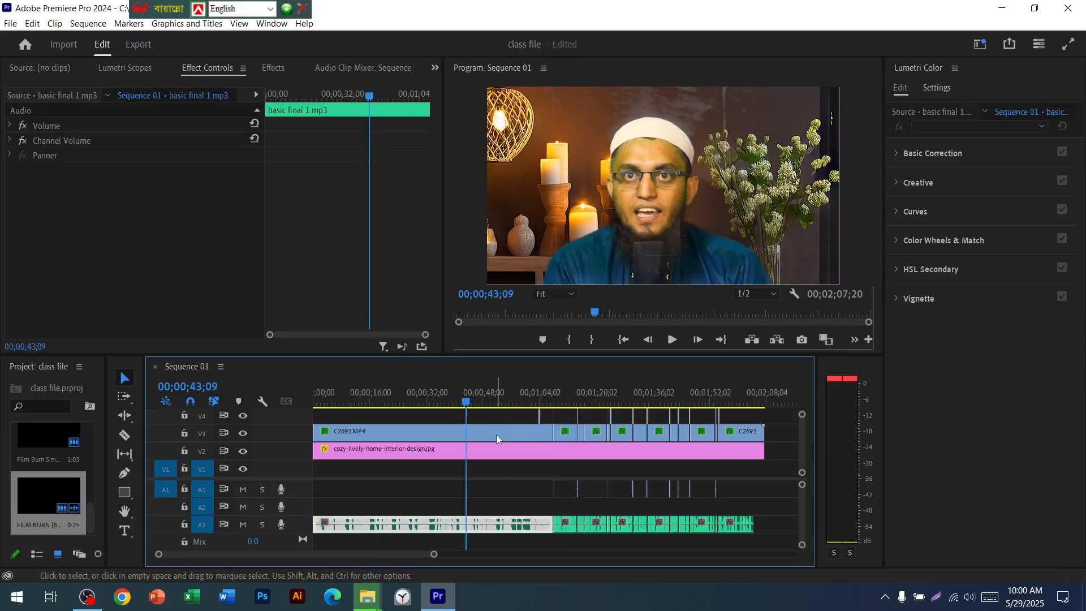
drag(465, 403, 528, 403)
click(671, 341)
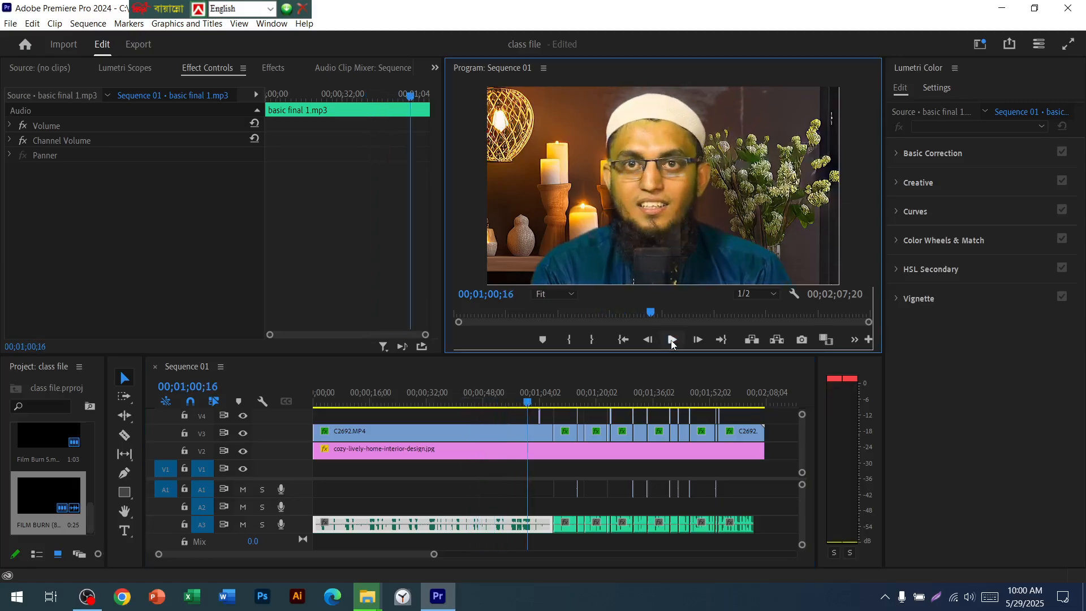
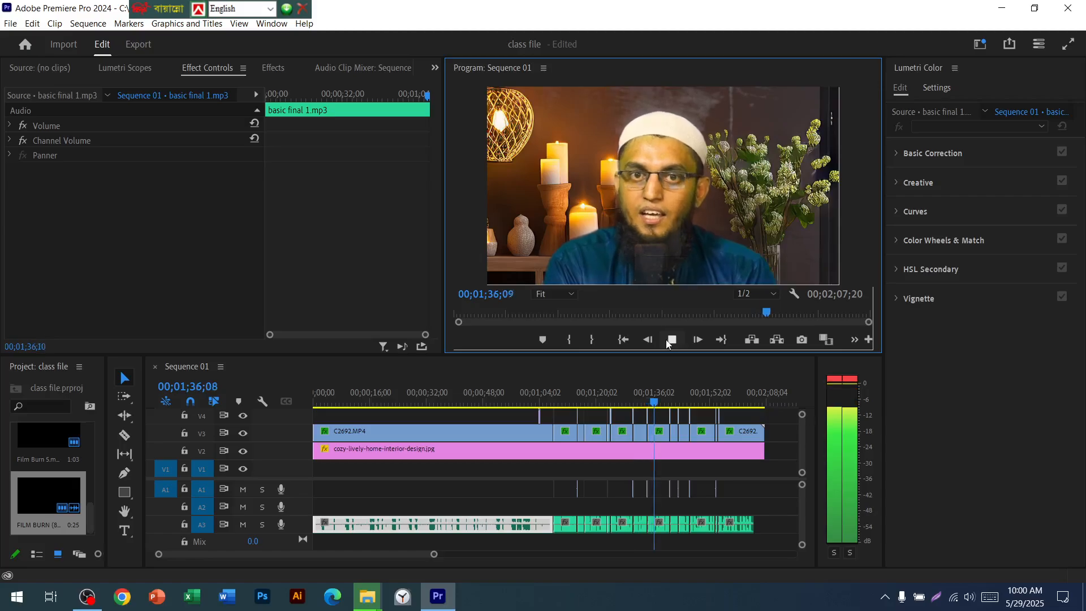
click(668, 342)
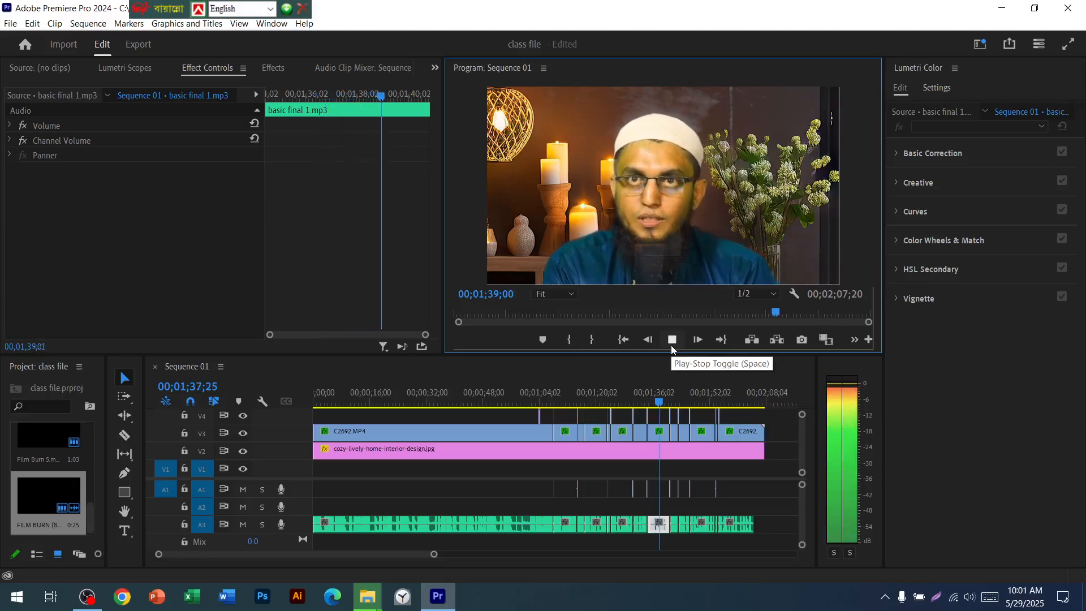
click(672, 349)
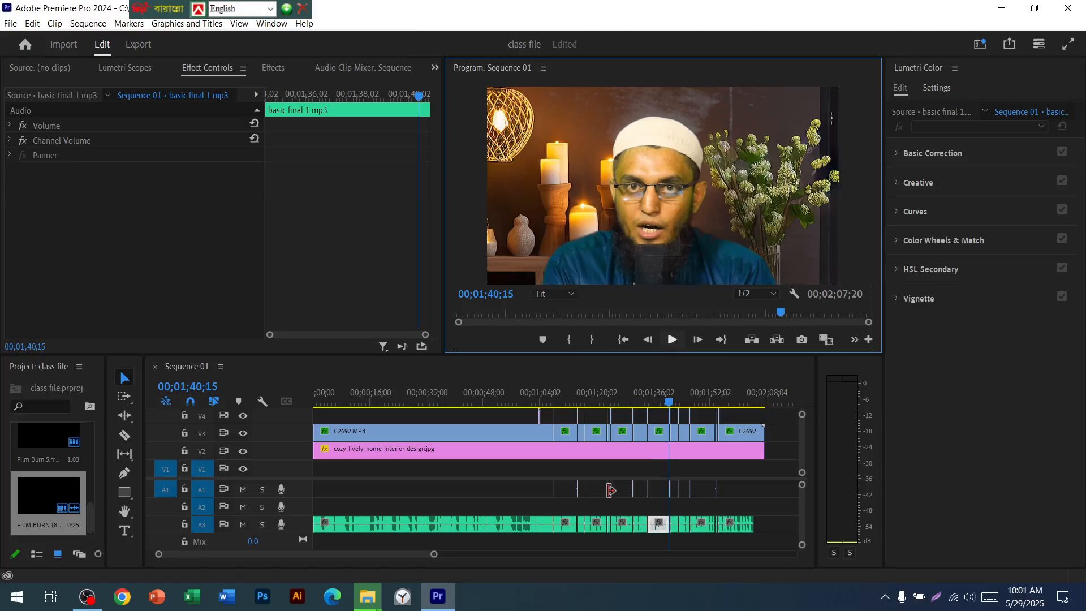
Return to the start of the sequence and place the playhead at 00;00;00;05
click(468, 402)
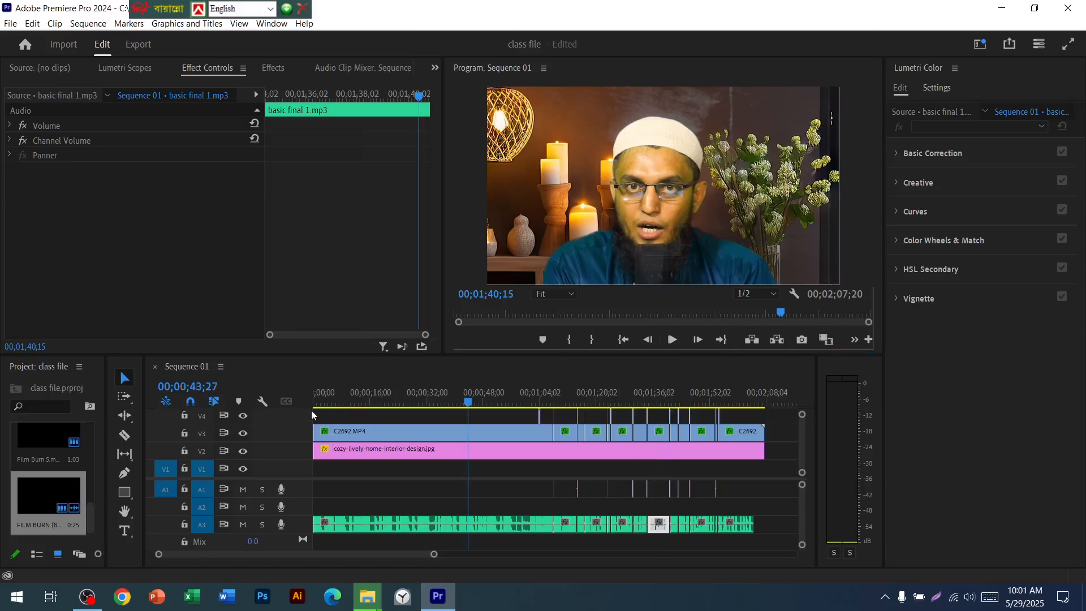
key(Home)
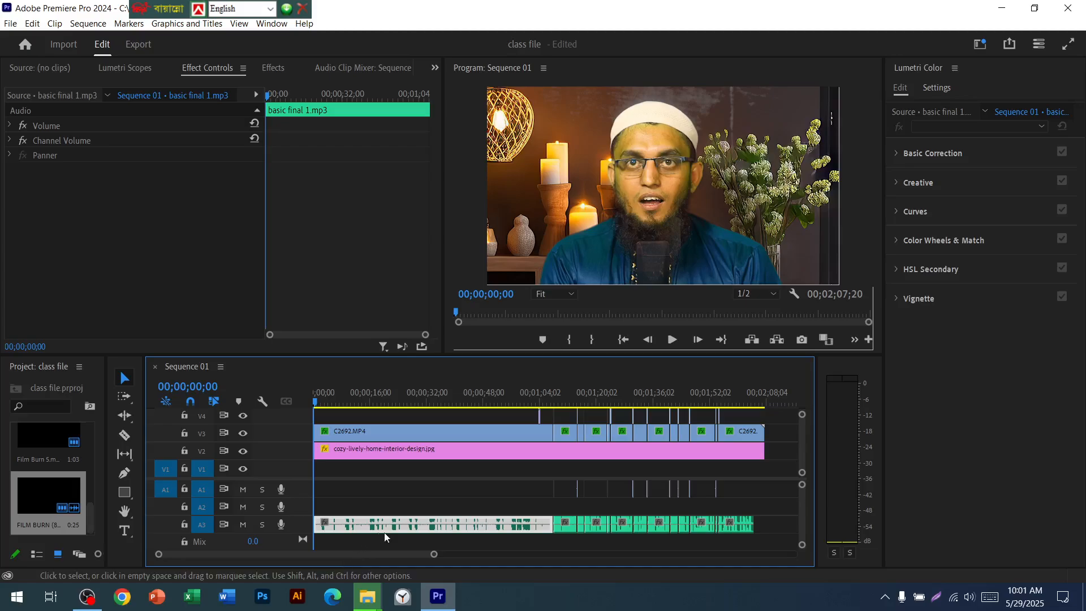
drag(434, 554, 298, 557)
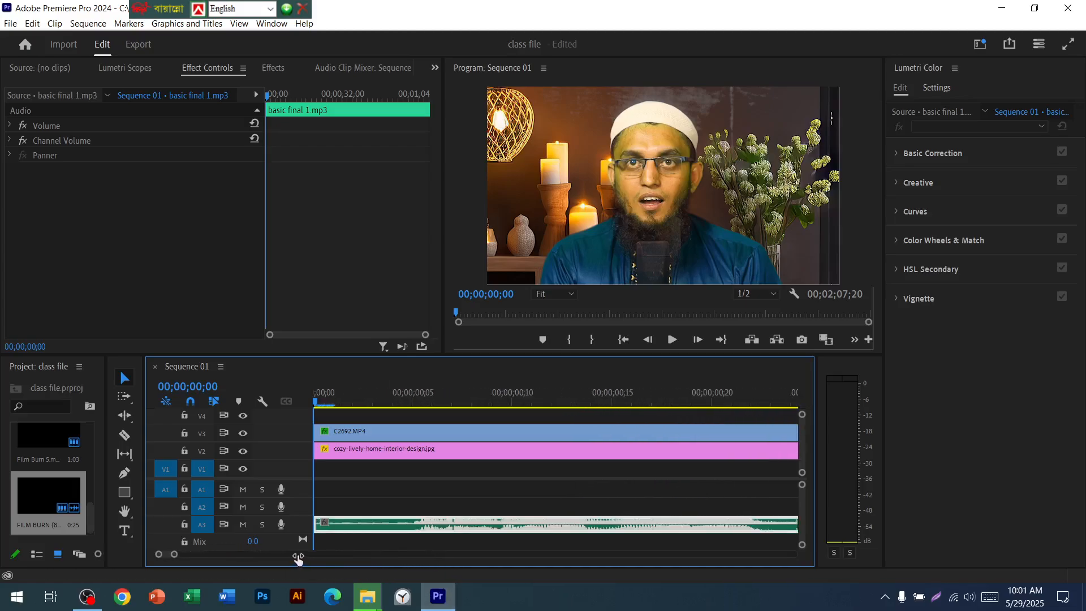
click(420, 403)
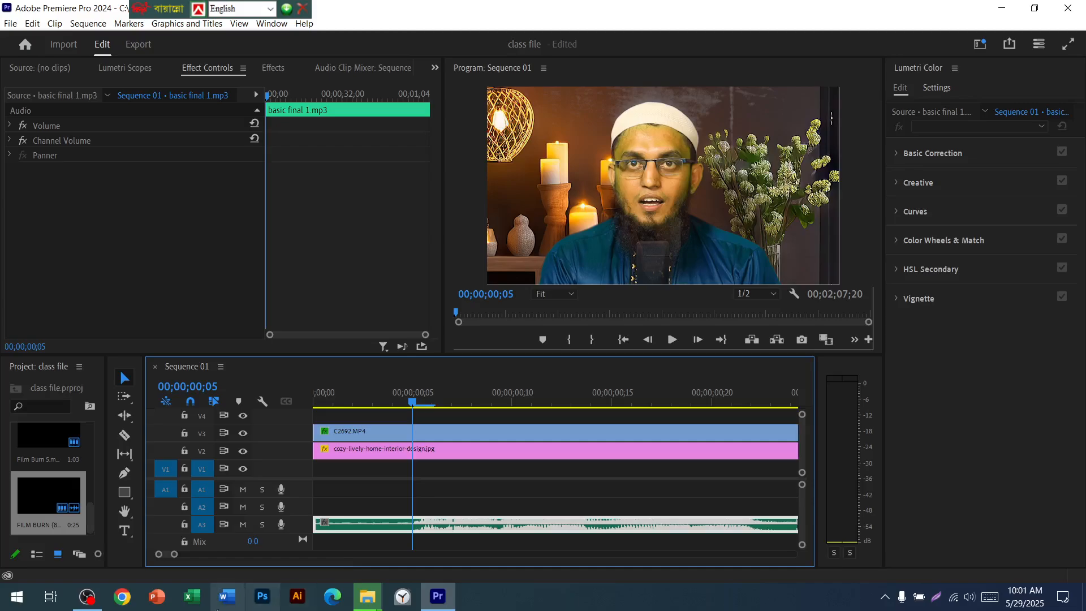
Switch to Chrome and open google.co.uk
click(123, 598)
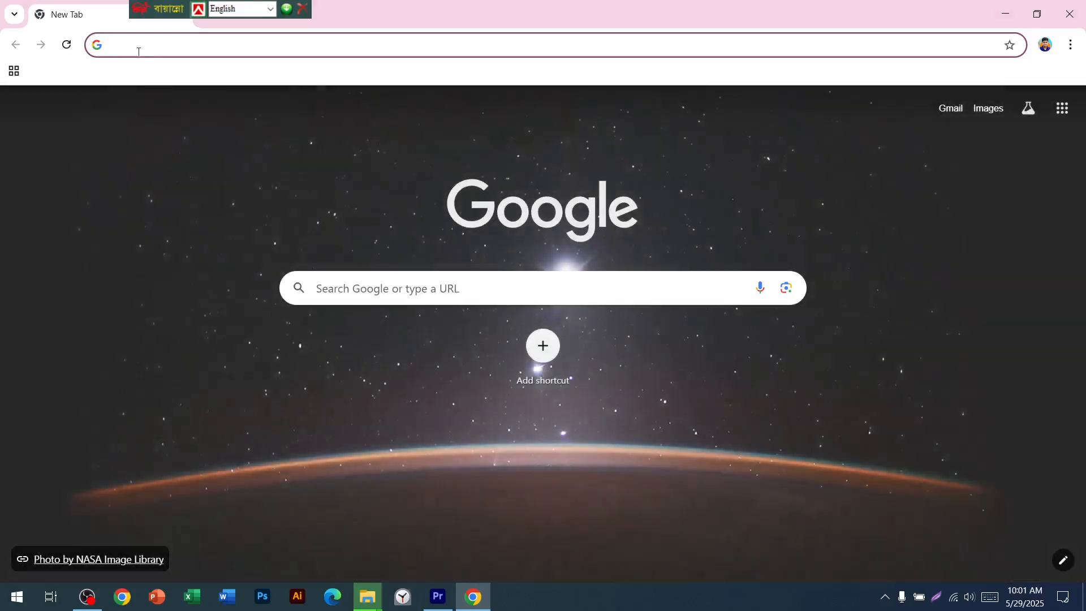
click(138, 48)
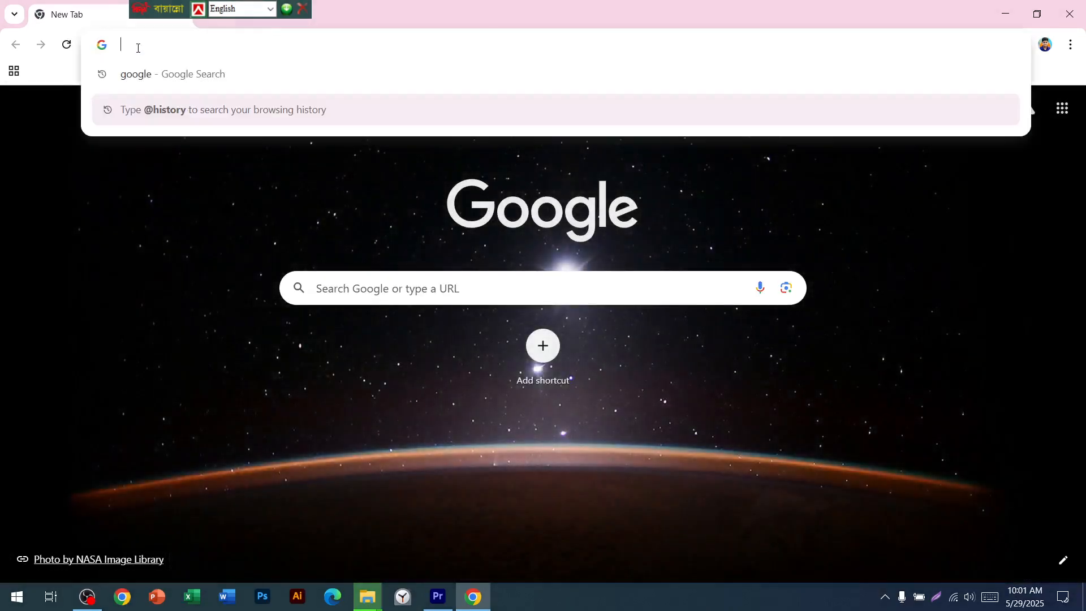
text(goo)
key(Return)
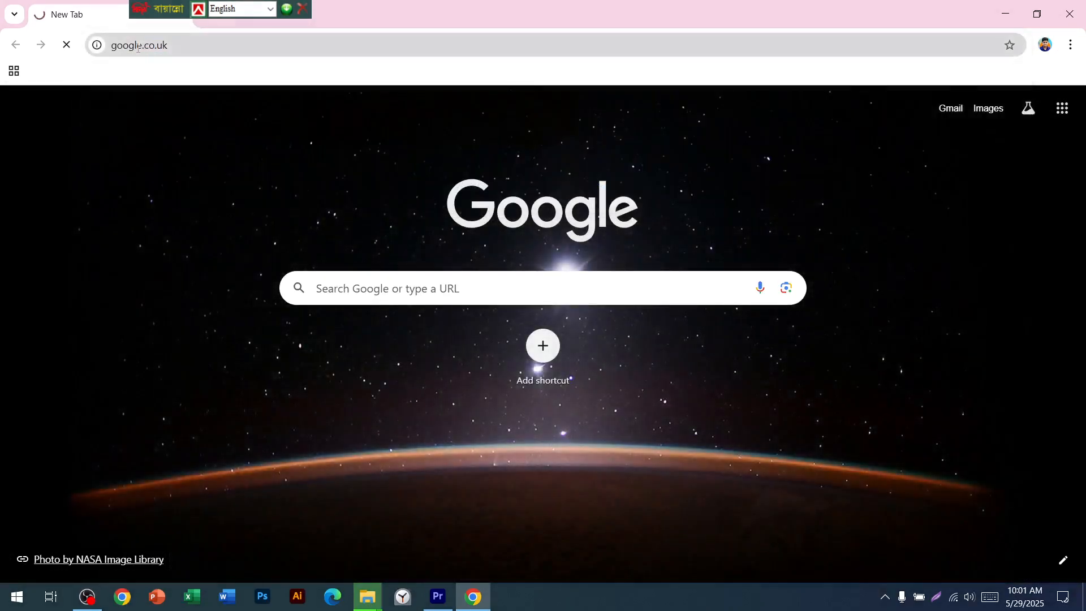
Search Google for "premiere pro typing text effect"
click(353, 269)
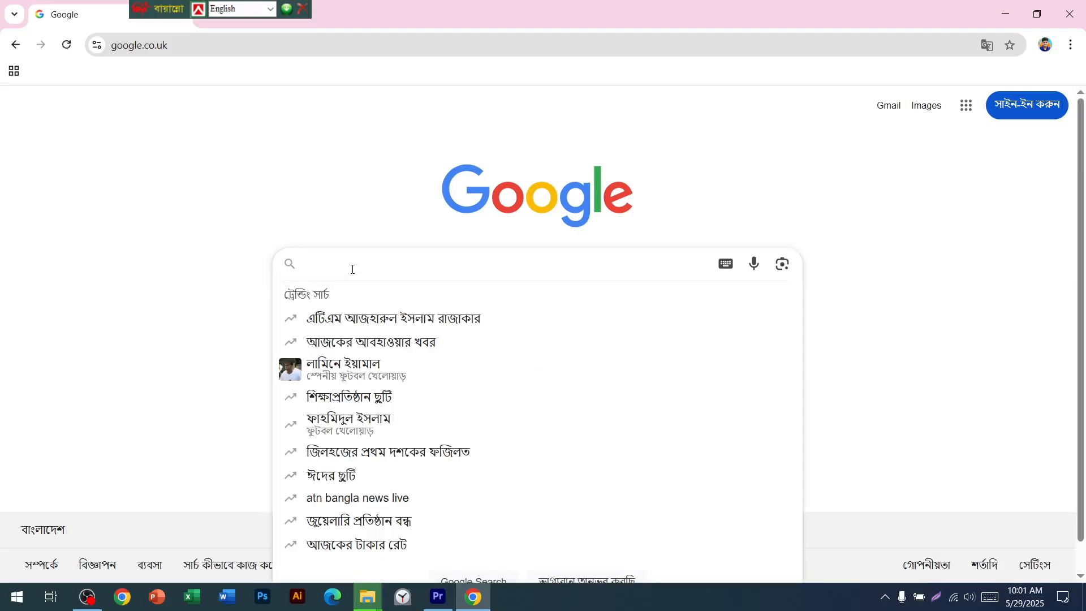
text(pr)
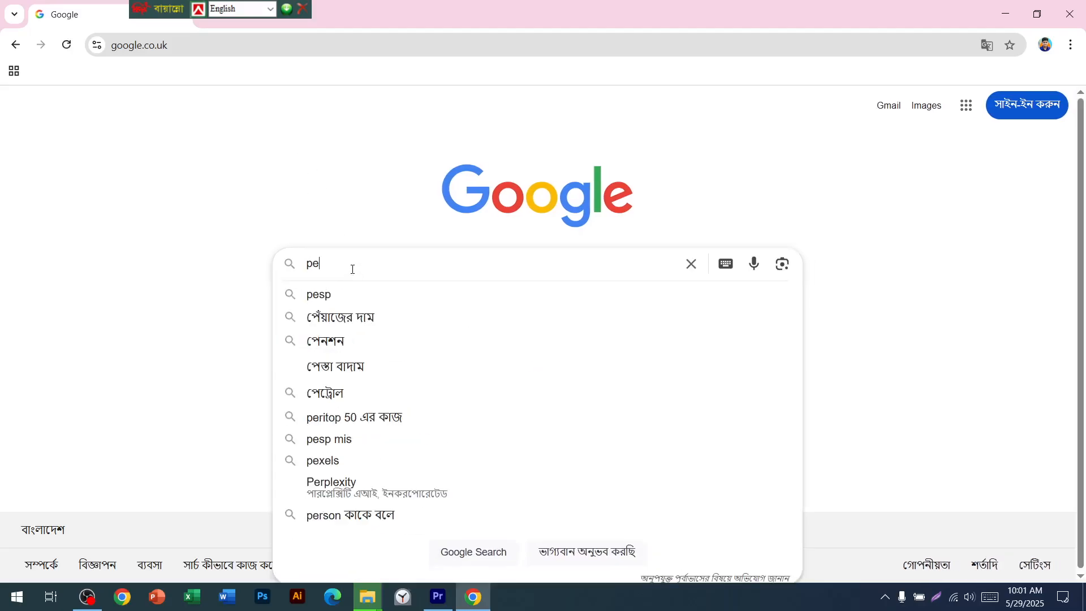
text(emier)
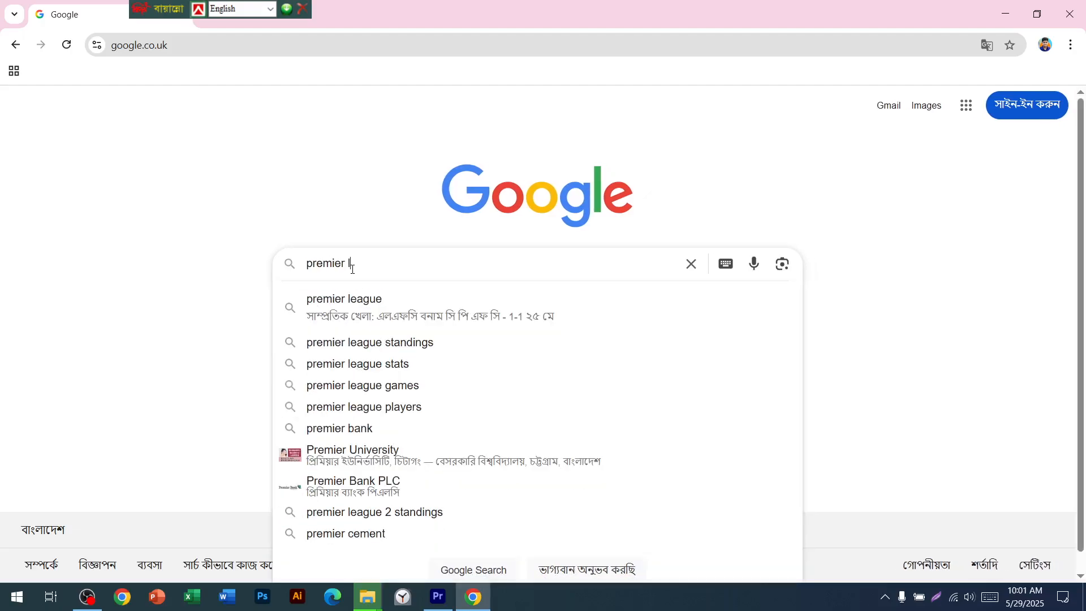
text( pro )
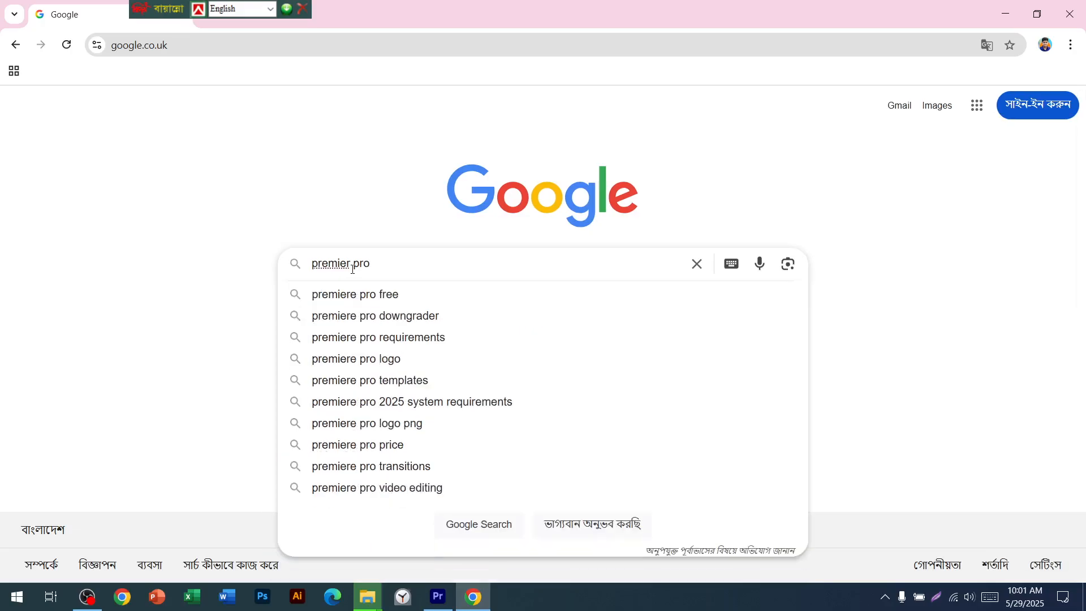
text(t)
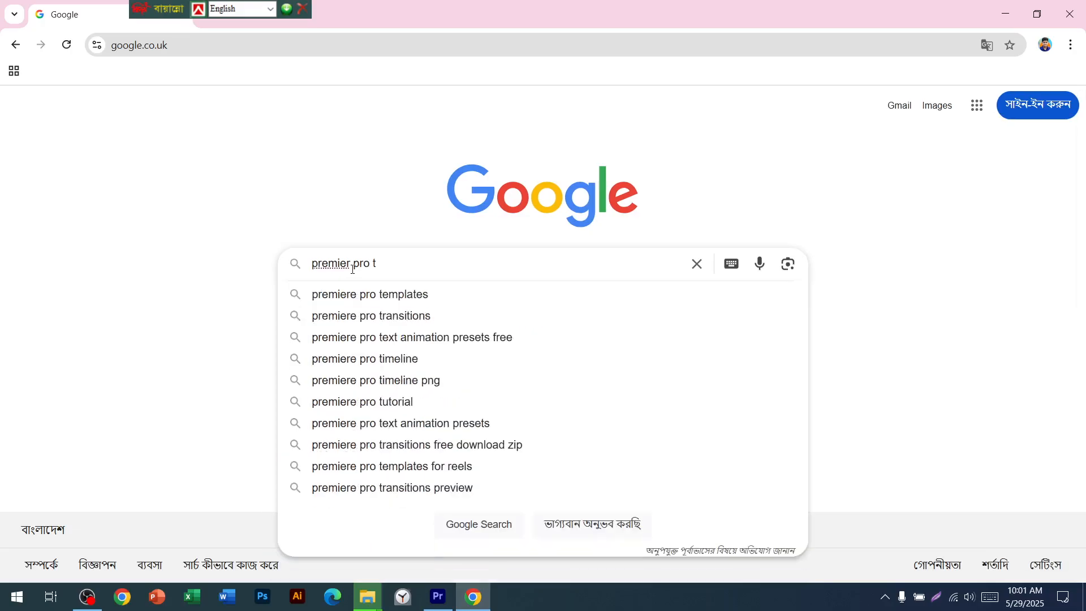
text(yping)
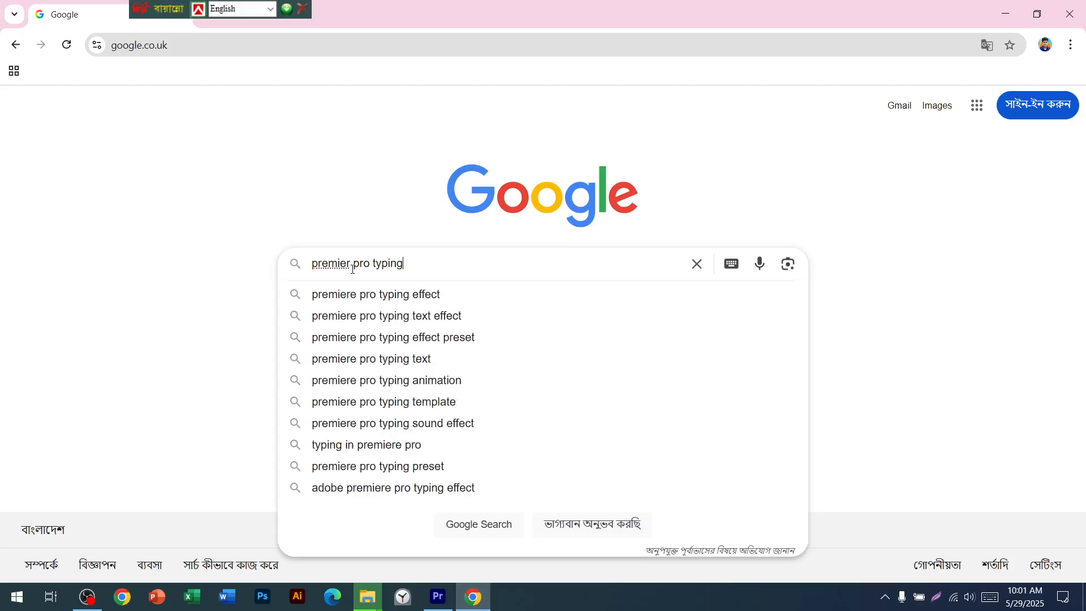
click(411, 317)
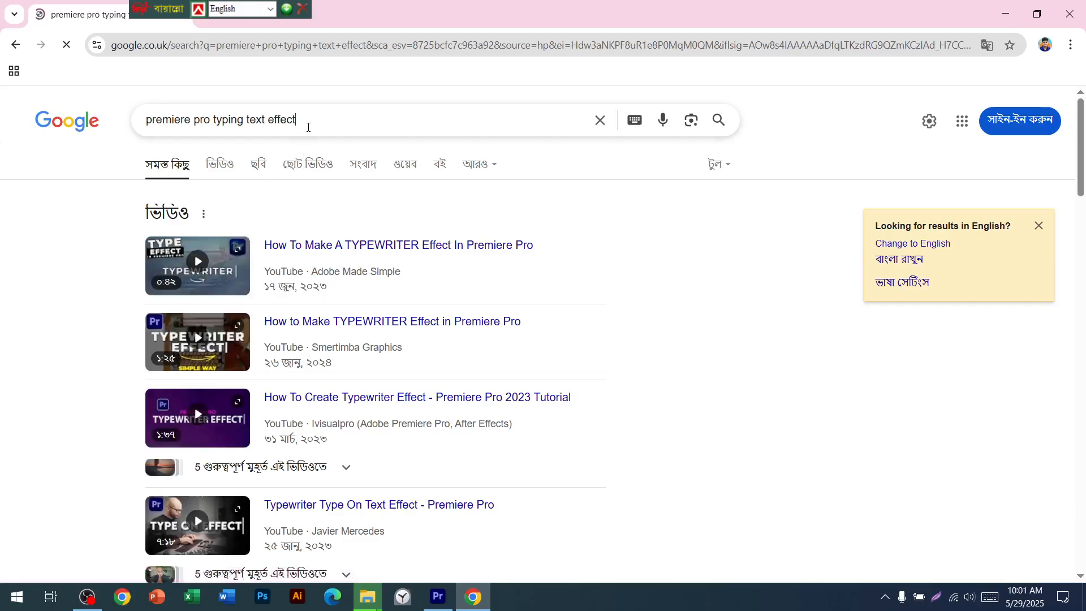
Refine the Google search to "premiere pro typing text effect free download"
click(307, 126)
text(free)
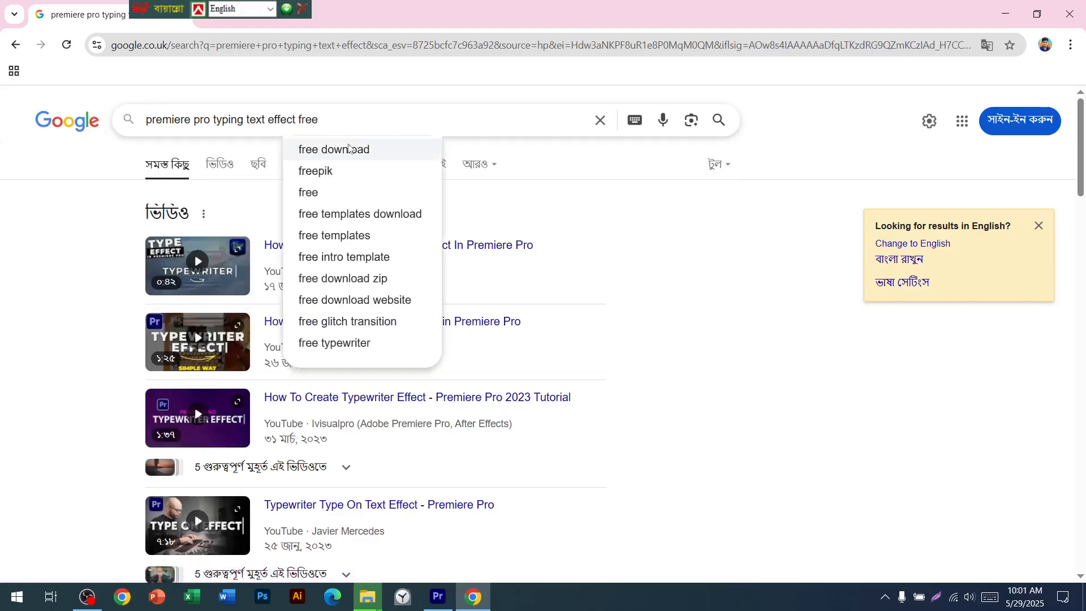
click(346, 150)
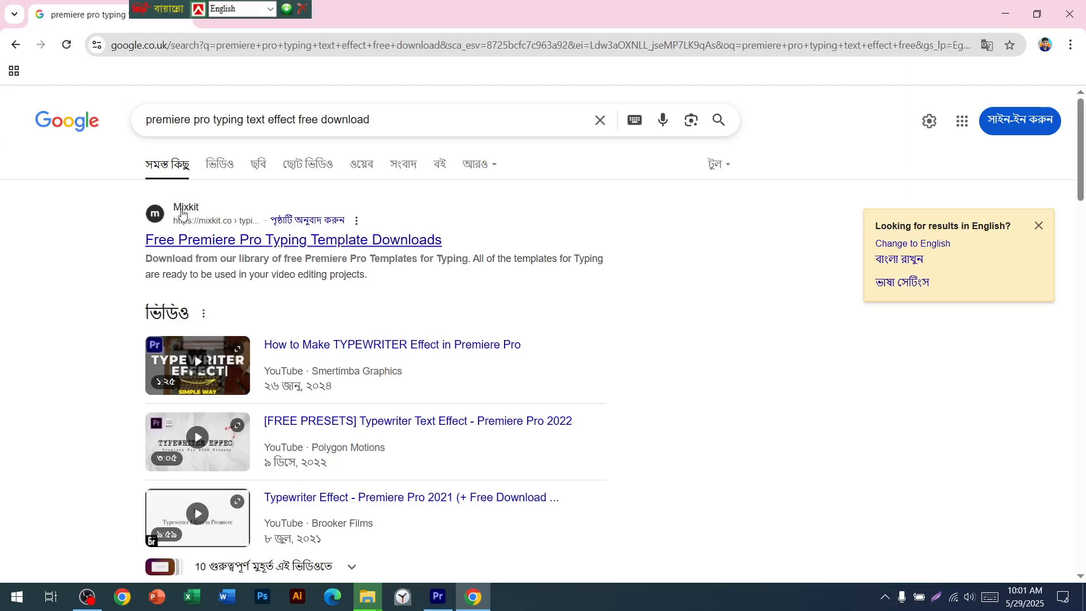
Open Mixkit's "Free Premiere Pro Typing Template Downloads" result in a new tab and switch to it, moving the floating language bar clear of the tabs
right_click(240, 242)
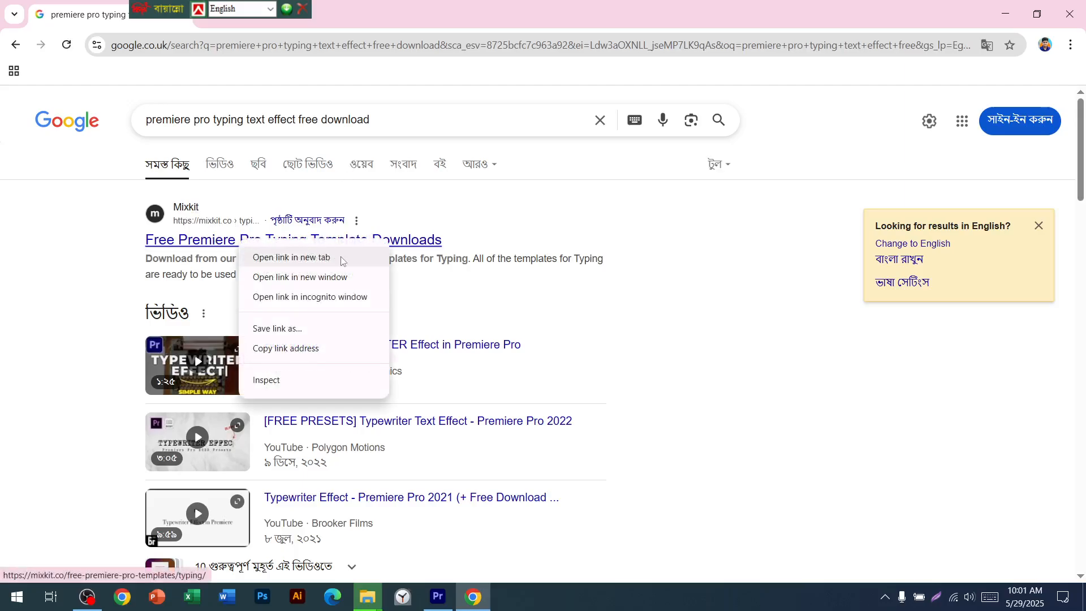
click(339, 255)
drag(157, 6, 668, 6)
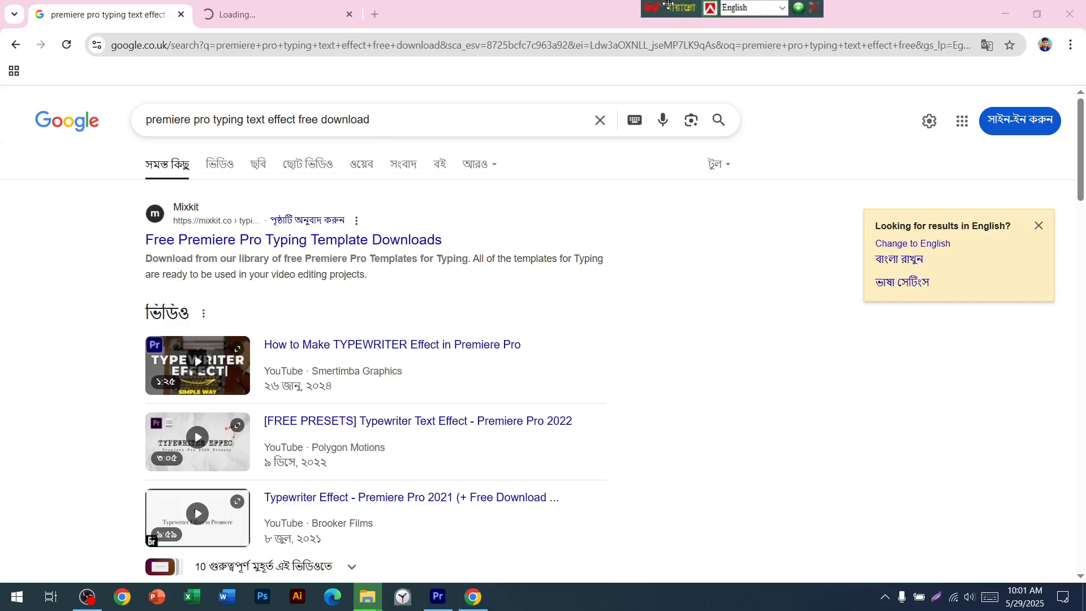
click(266, 14)
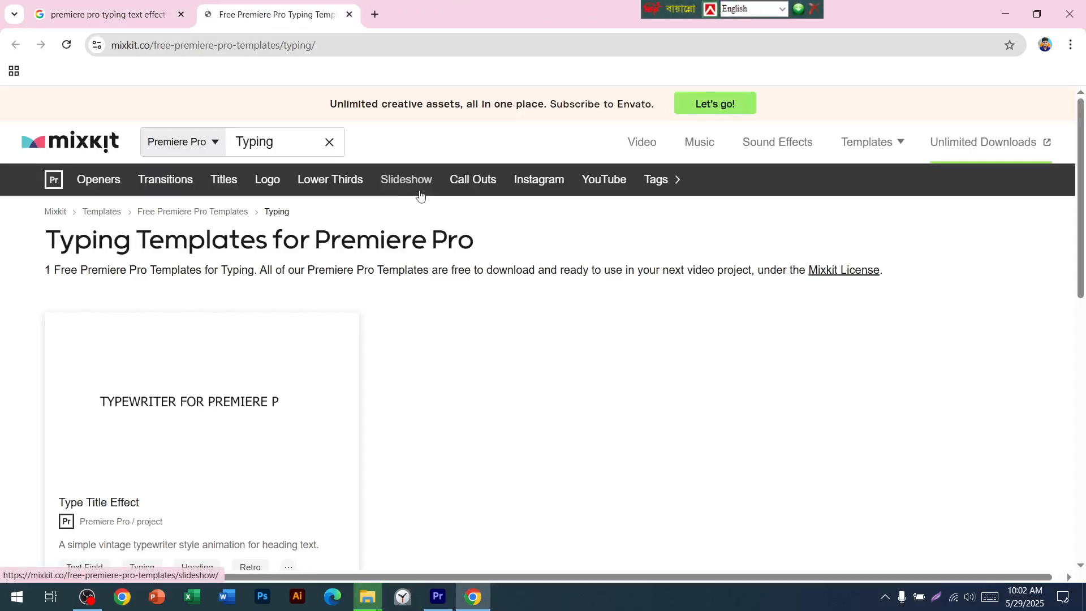
Dismiss the Envato subscription pop-up and look over the Typing templates page for suitable templates
scroll(527, 344, down, 6)
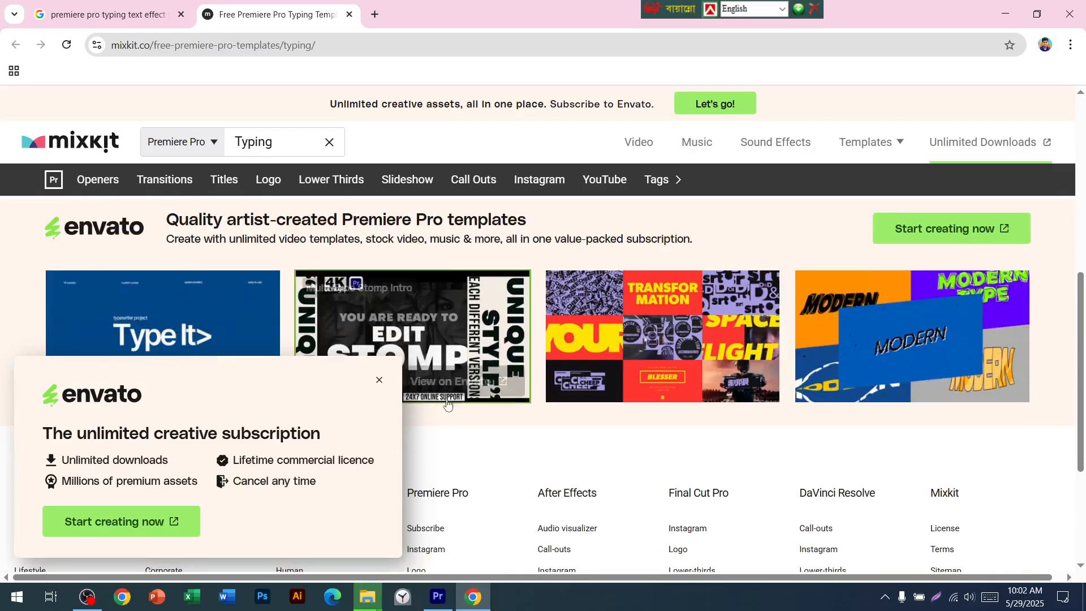
click(379, 380)
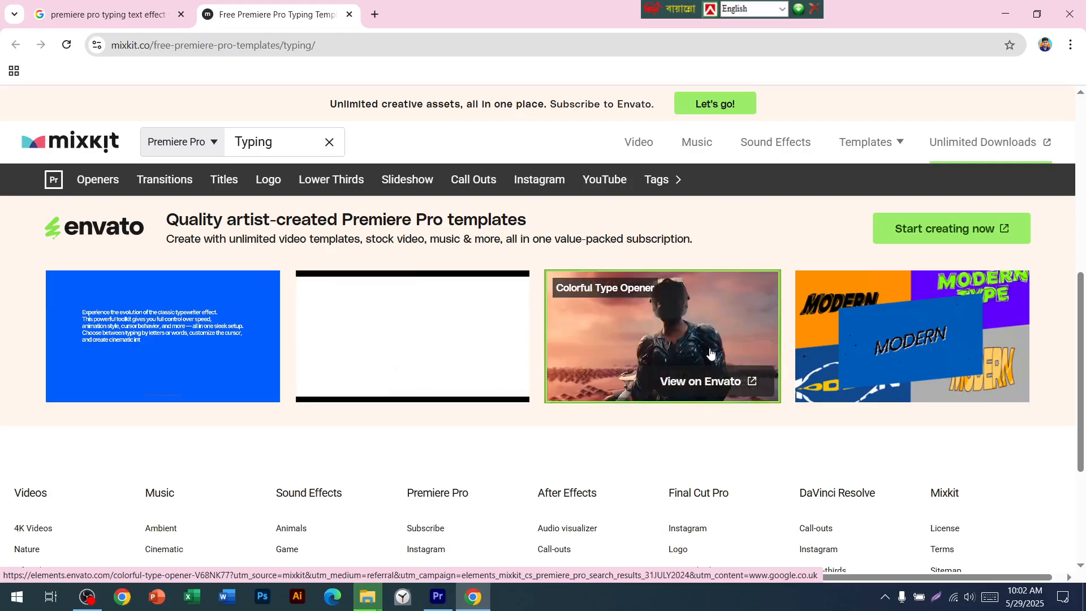
scroll(938, 354, down, 4)
scroll(492, 421, up, 12)
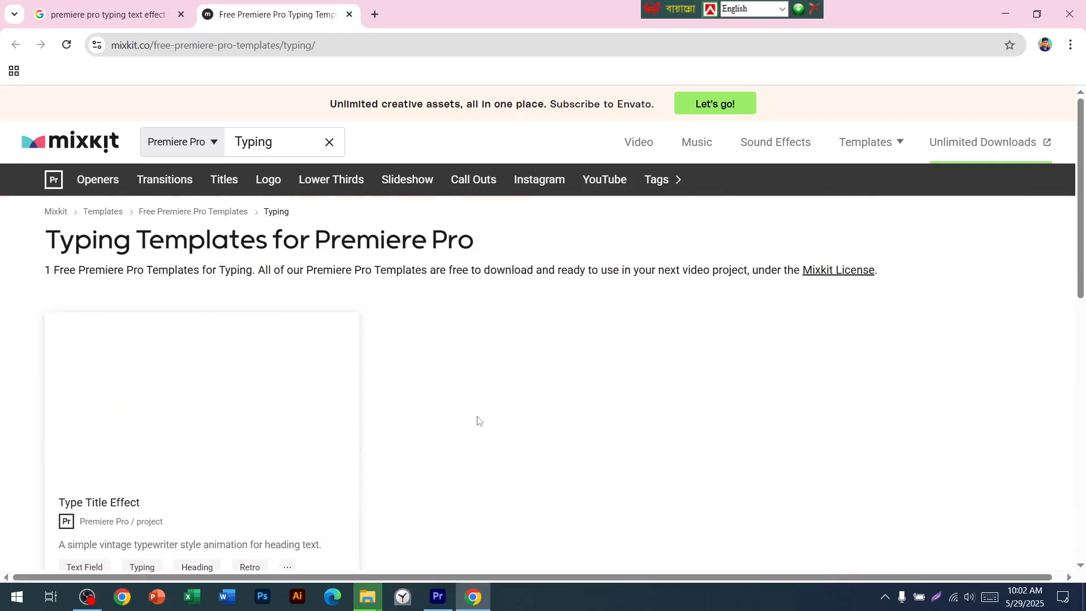
Find the Film Glitch Title template in Mixkit's Titles category and open it in a new tab
click(224, 182)
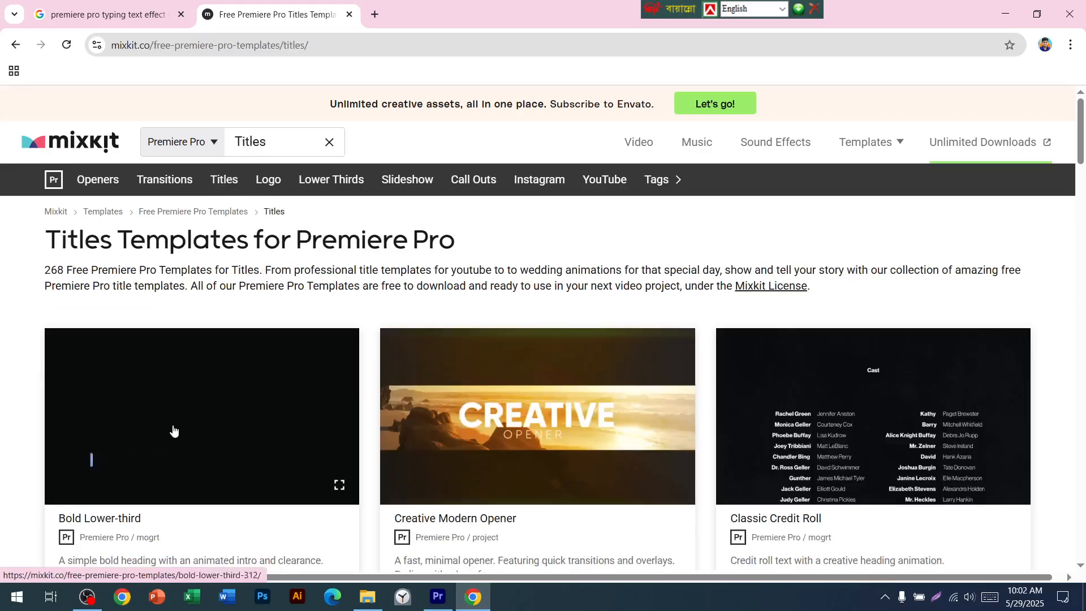
scroll(807, 396, down, 2)
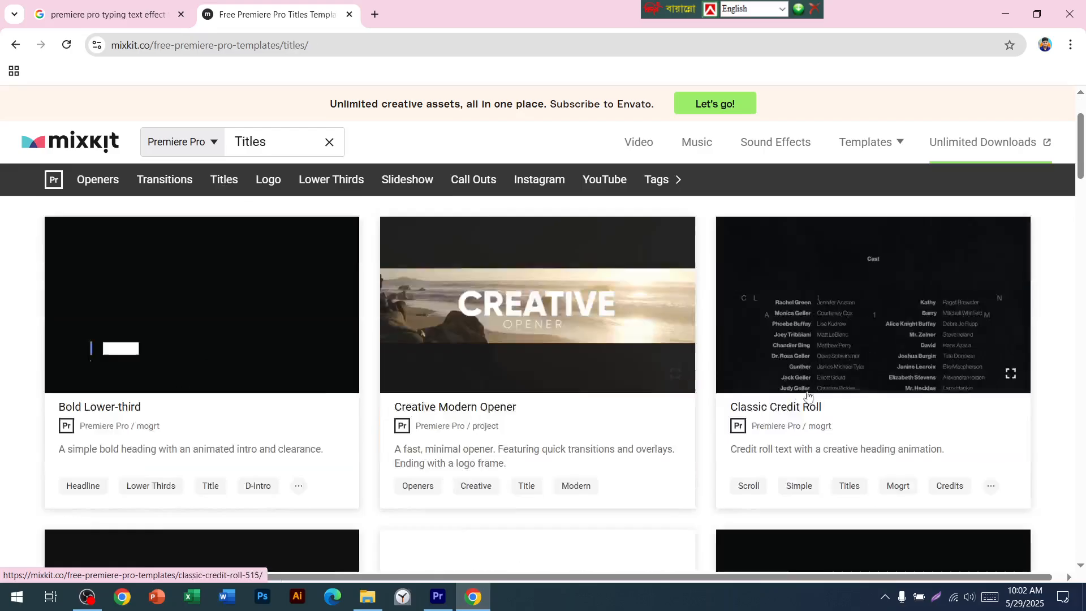
scroll(808, 396, down, 6)
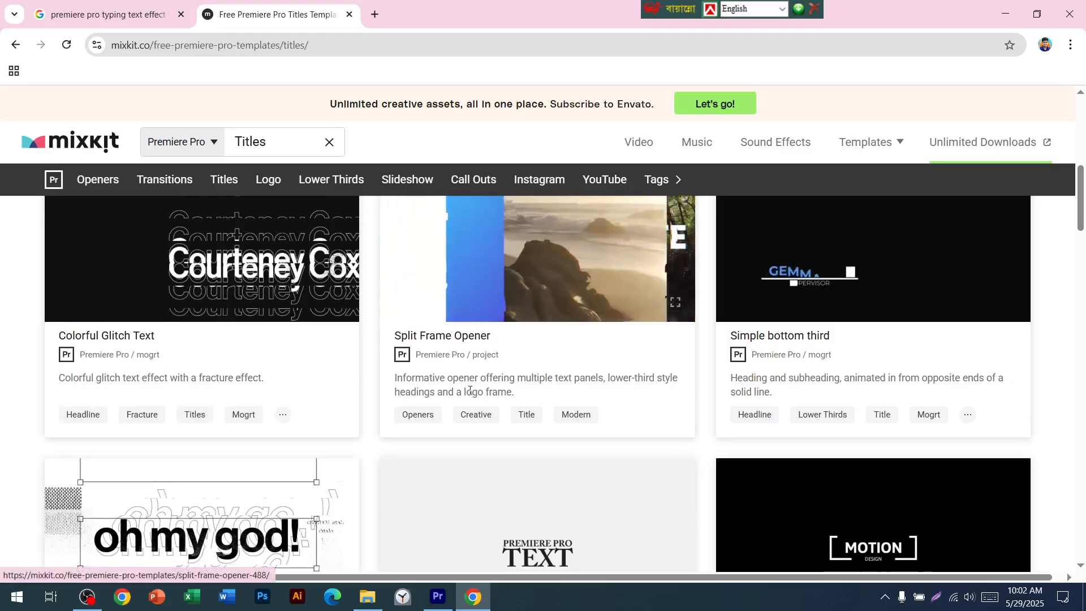
scroll(470, 390, down, 3)
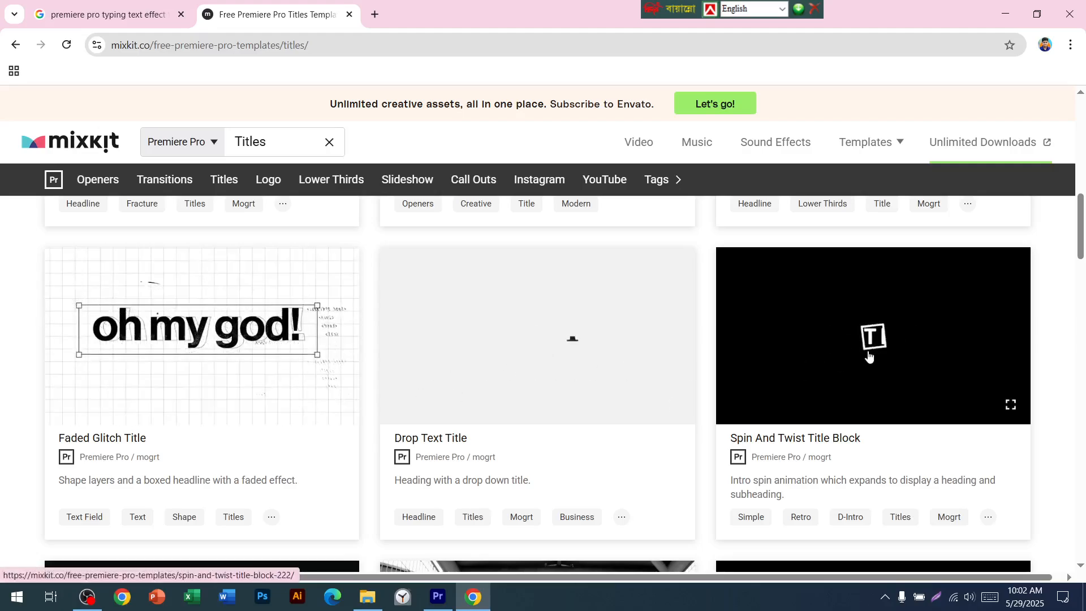
scroll(869, 356, down, 5)
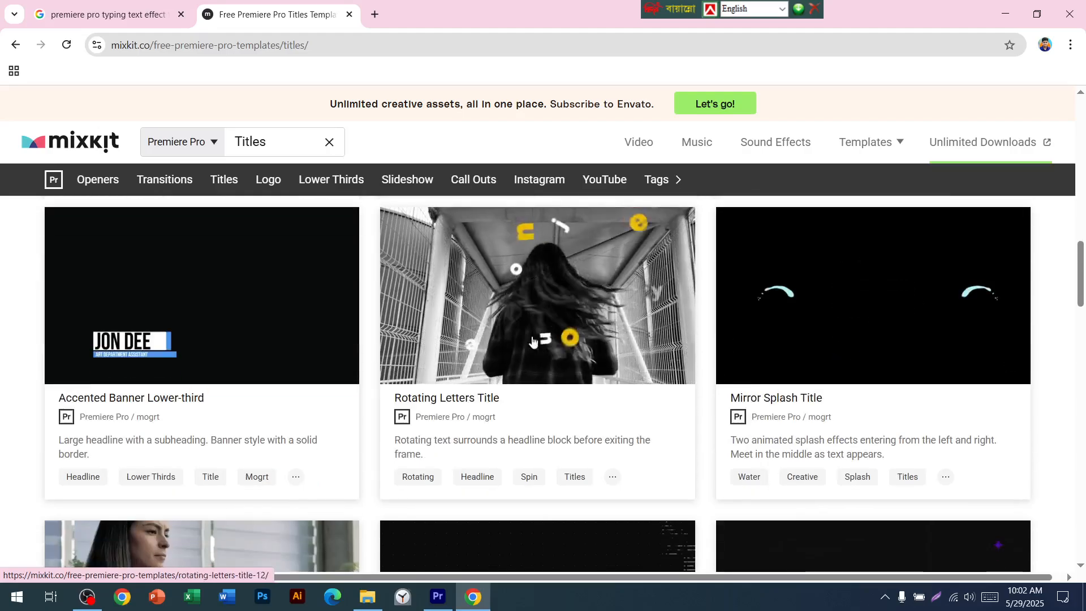
scroll(922, 333, down, 4)
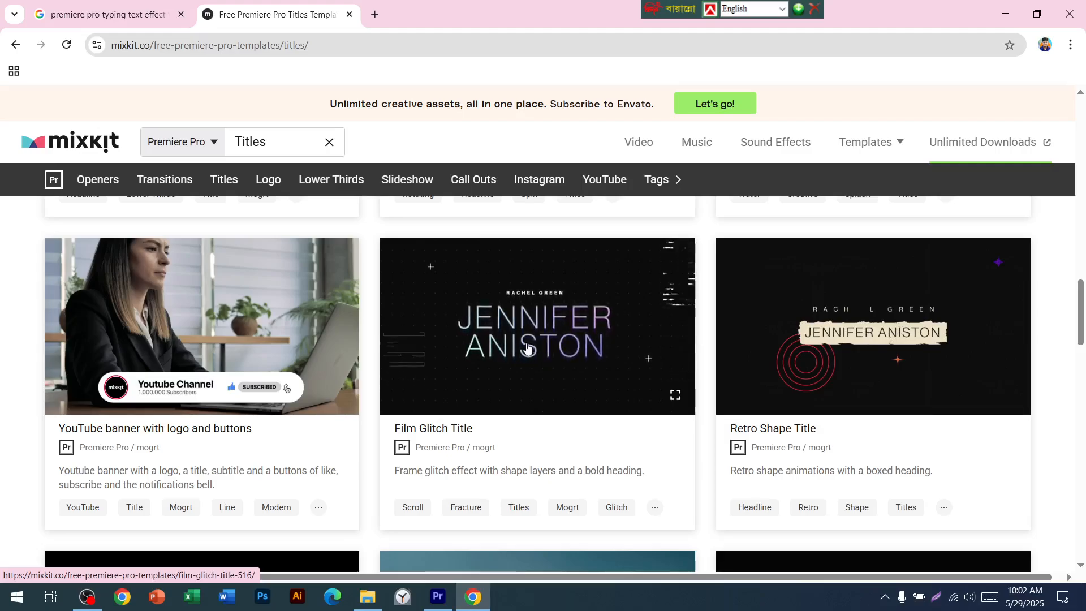
right_click(538, 375)
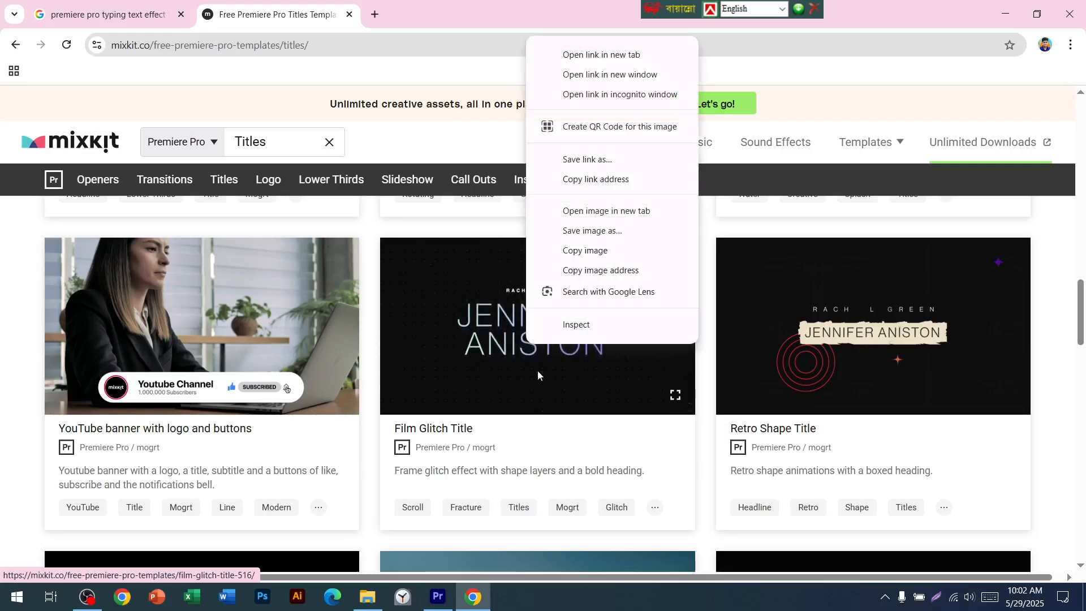
click(601, 54)
click(430, 11)
Open Mixkit's Transitions category in a new tab from the Titles page and examine the transition template previews
click(286, 17)
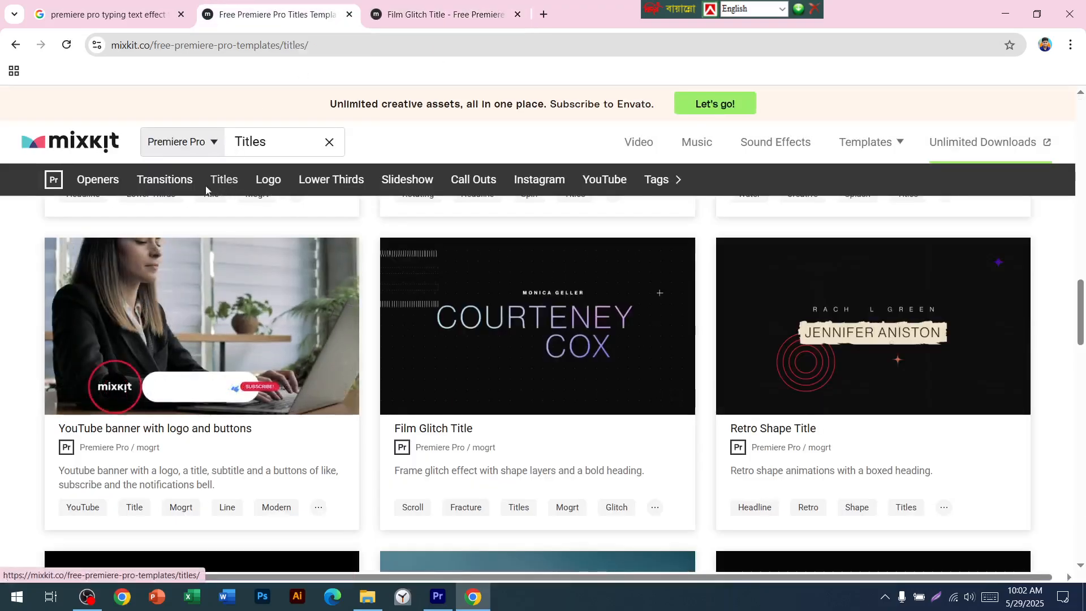
right_click(177, 188)
click(218, 204)
click(586, 14)
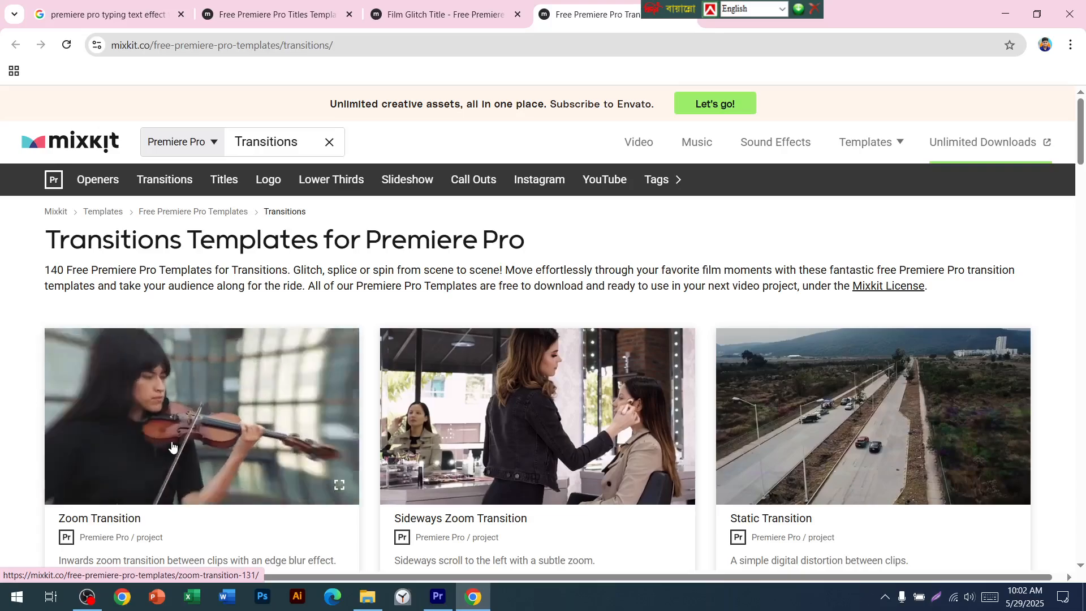
scroll(254, 447, down, 5)
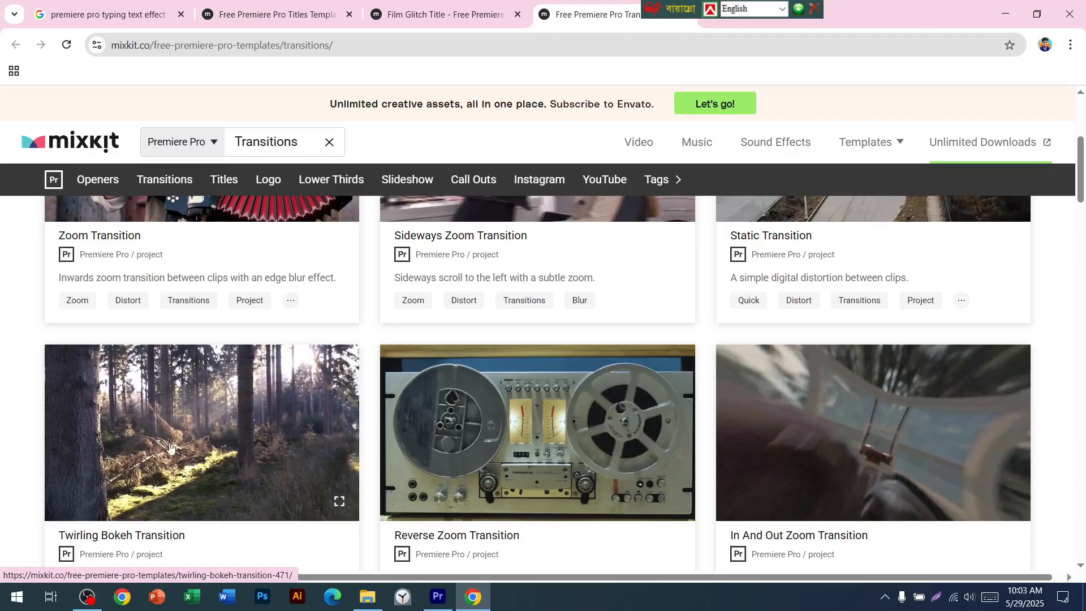
scroll(283, 441, down, 5)
scroll(231, 384, down, 4)
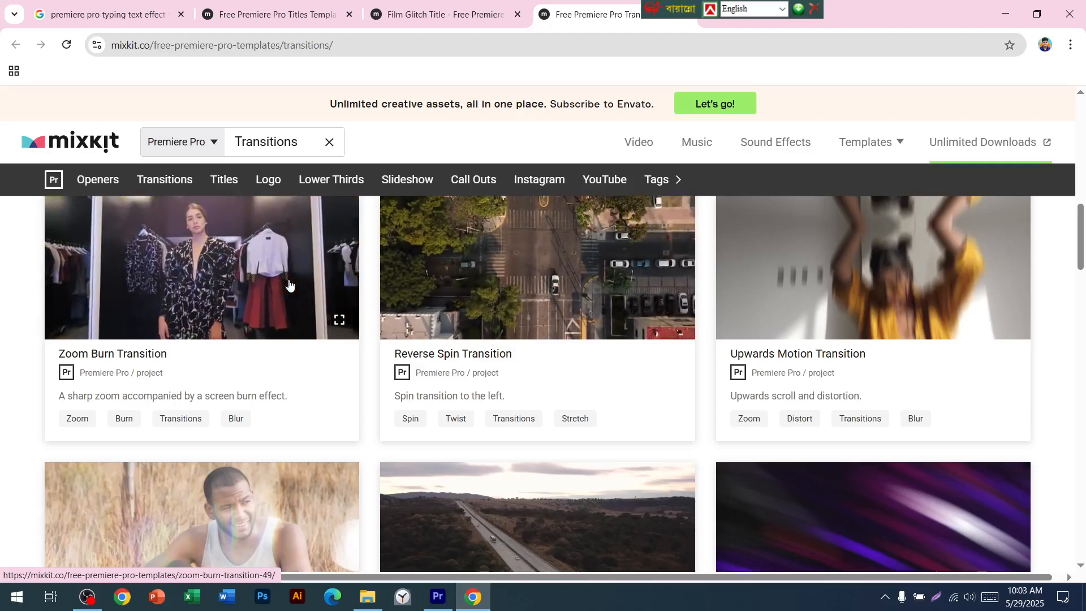
scroll(288, 283, down, 5)
scroll(262, 283, up, 3)
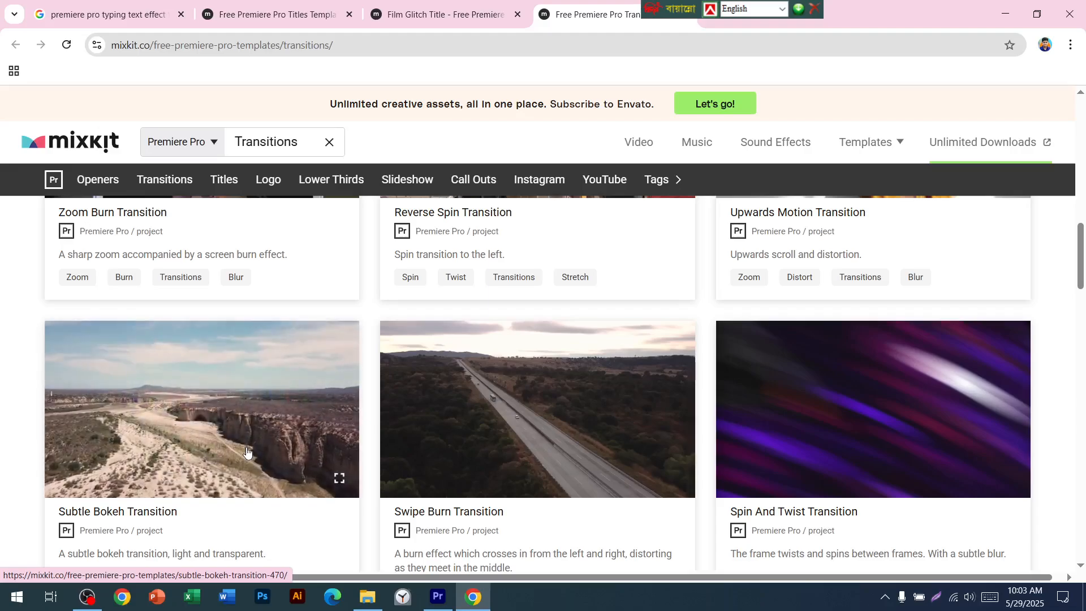
Download the free Film Glitch Title template from its page and close the Envato promotion
click(464, 16)
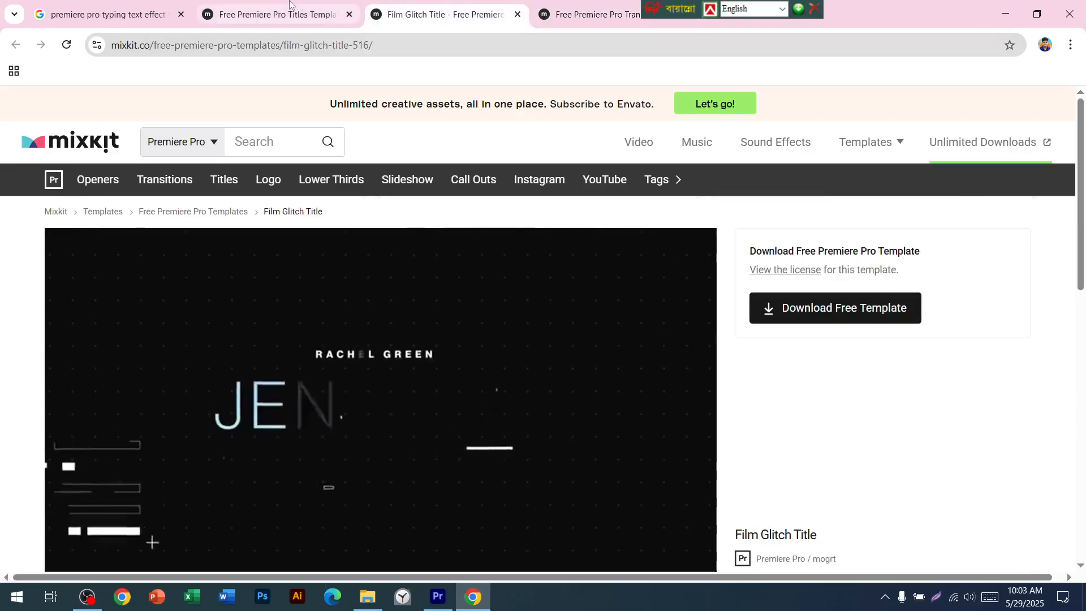
click(849, 314)
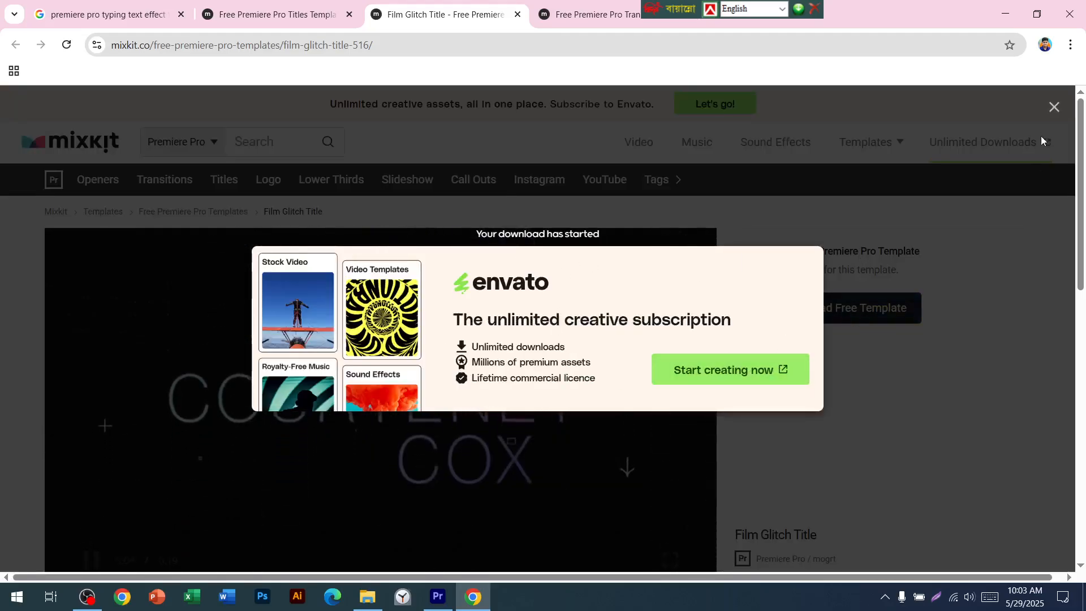
click(1055, 108)
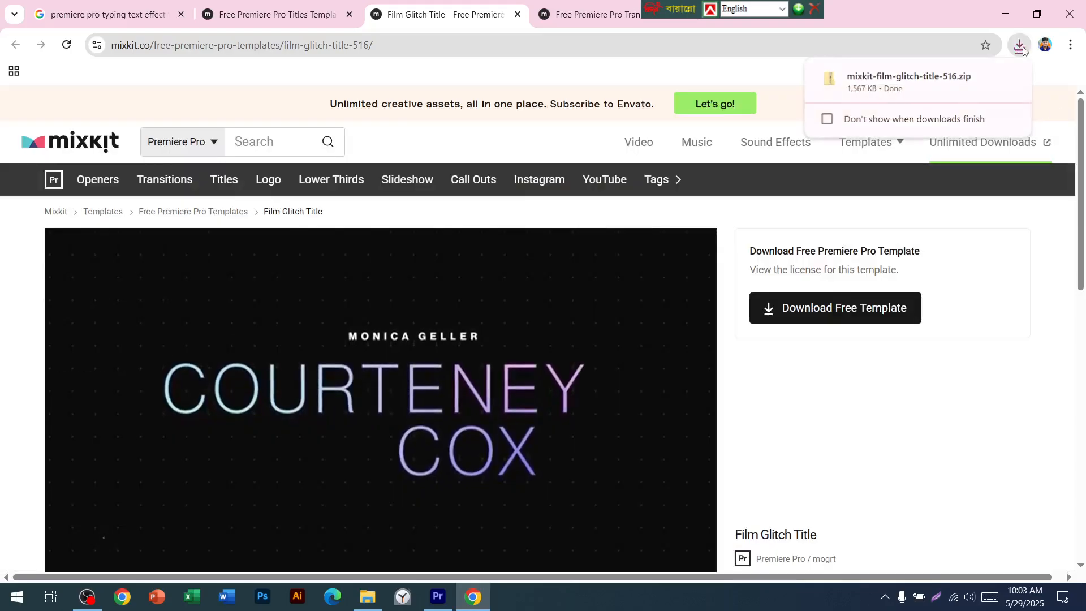
Show mixkit-film-glitch-title-516.zip in the Downloads folder, extract it, and open the extracted 516 folder
click(1021, 45)
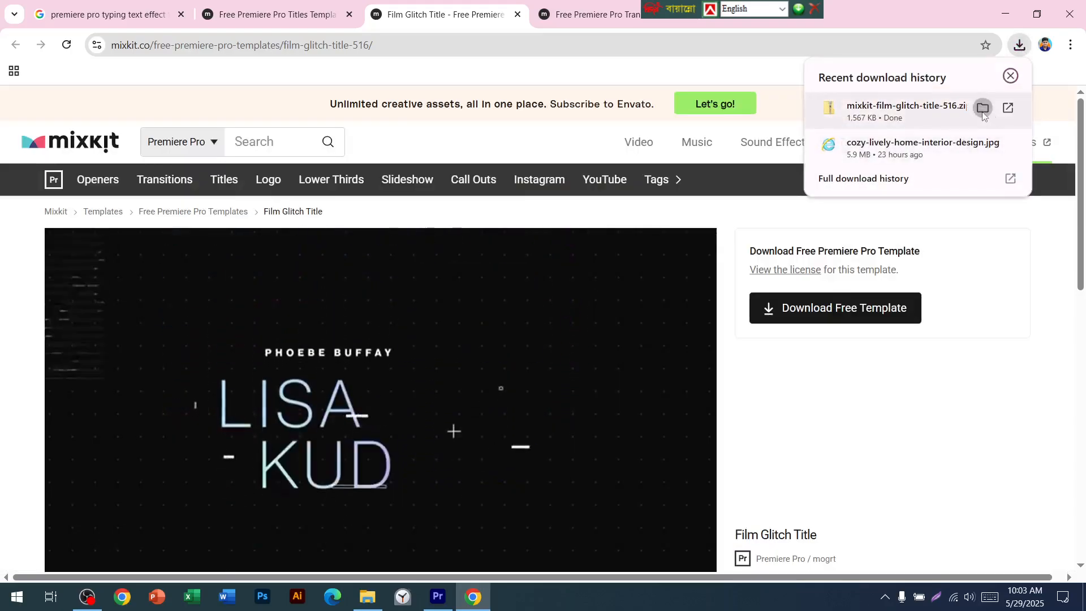
click(982, 108)
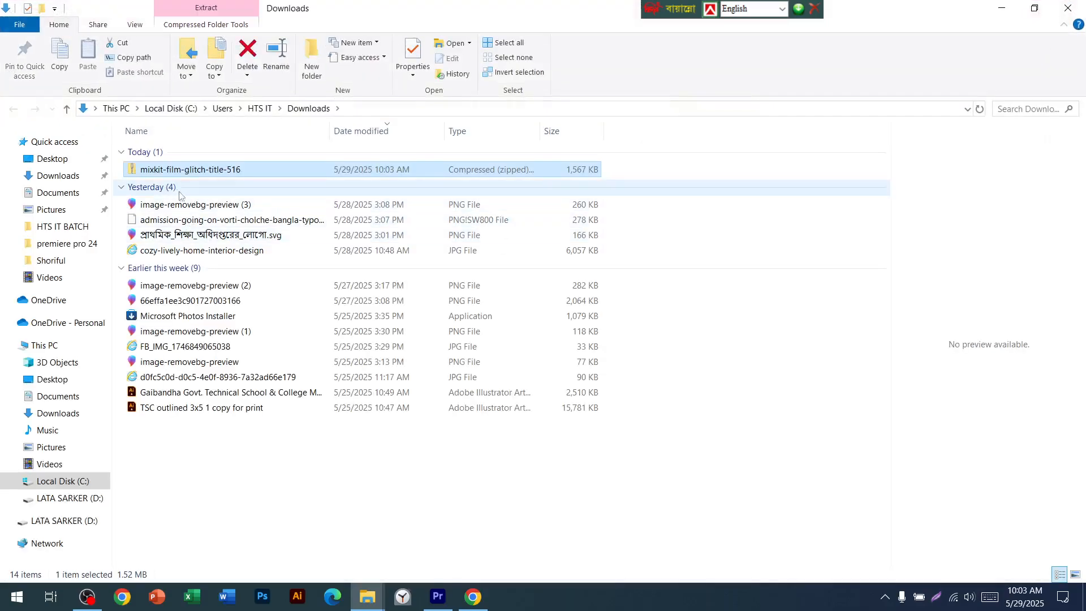
right_click(157, 165)
click(215, 210)
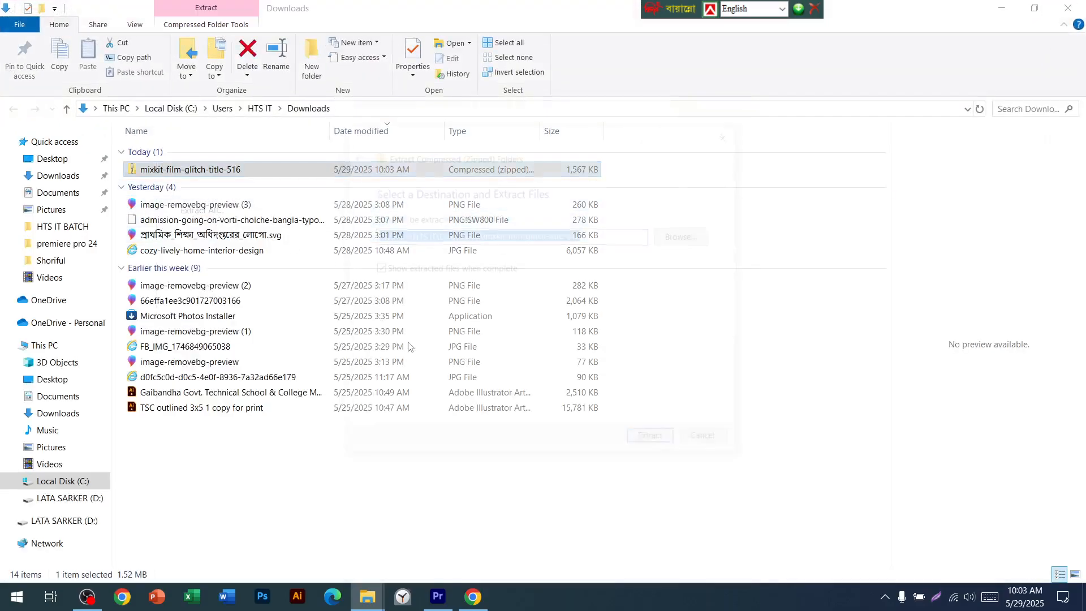
click(655, 448)
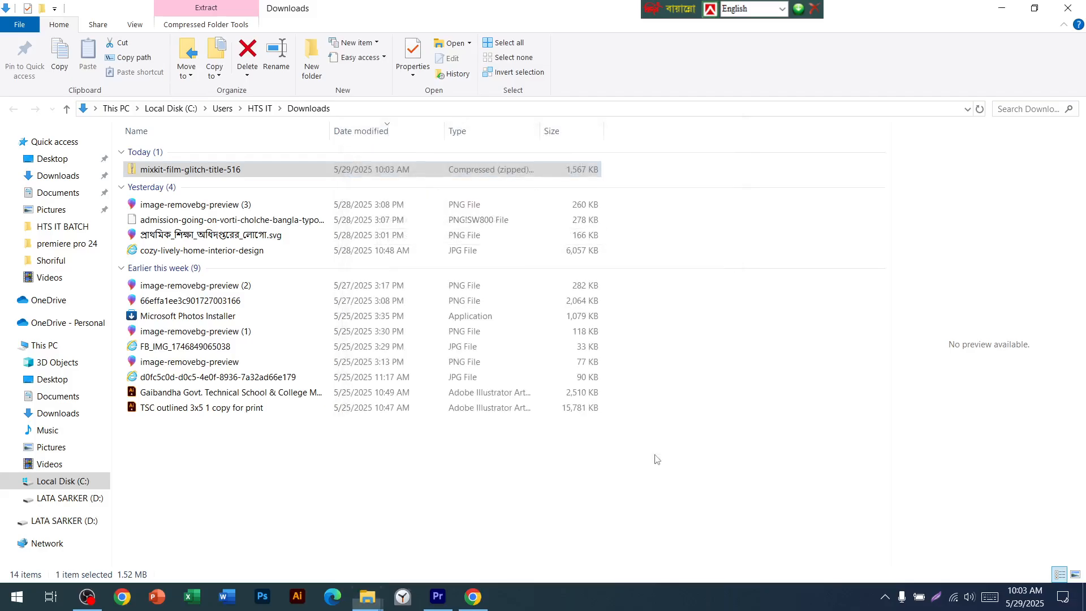
double_click(162, 154)
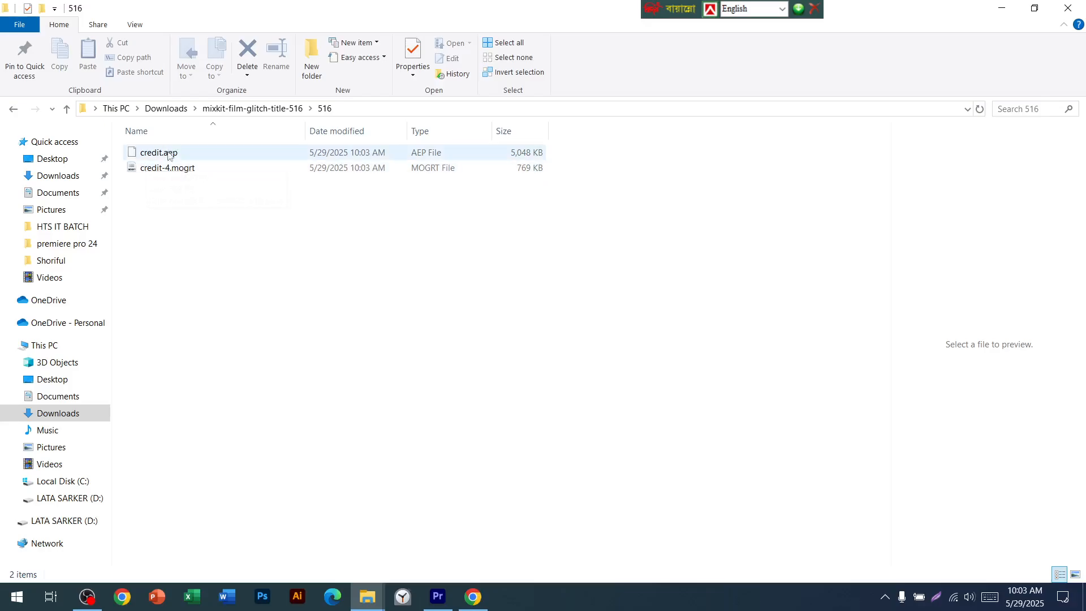
Try to open credit-4.mogrt directly from the extracted 516 folder
click(150, 171)
key(Return)
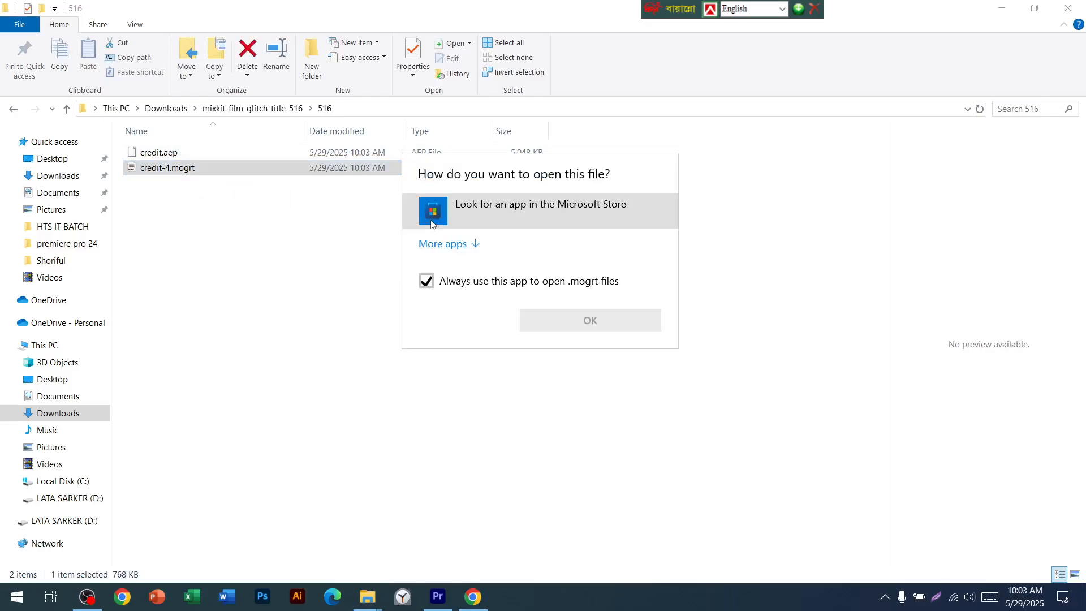
click(159, 154)
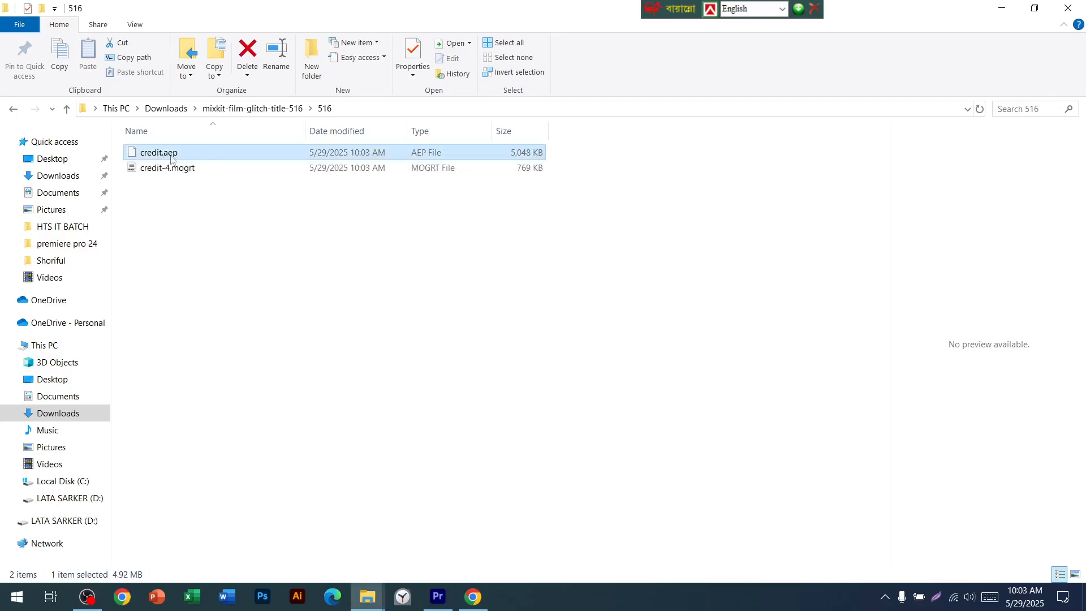
click(289, 262)
double_click(163, 172)
click(400, 333)
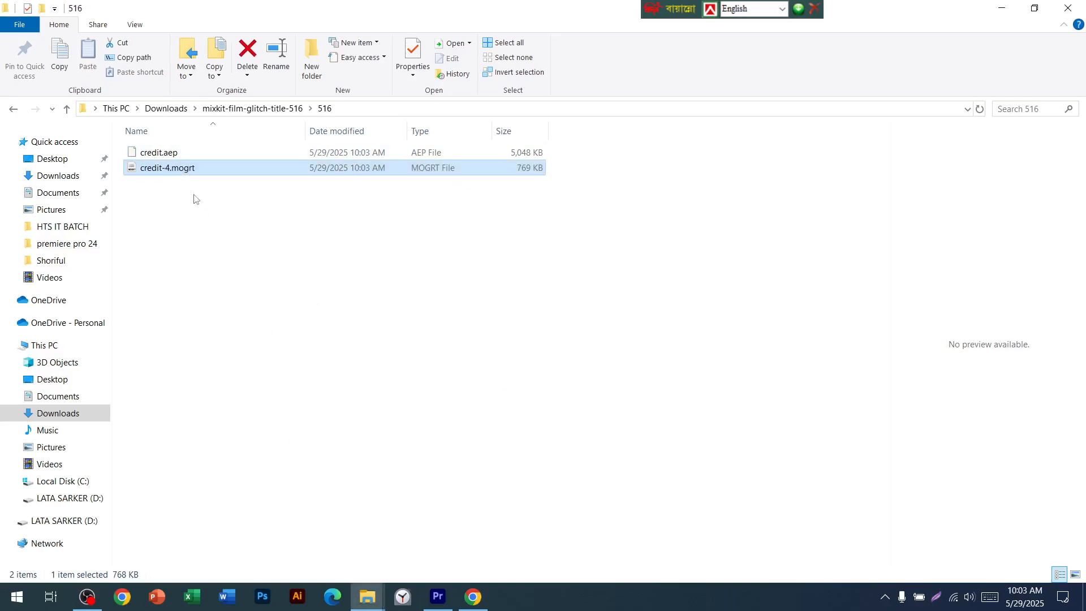
Try to bring credit-4.mogrt from the 516 folder into Sequence 01 in Premiere Pro, and return to the folder window
drag(176, 169, 442, 16)
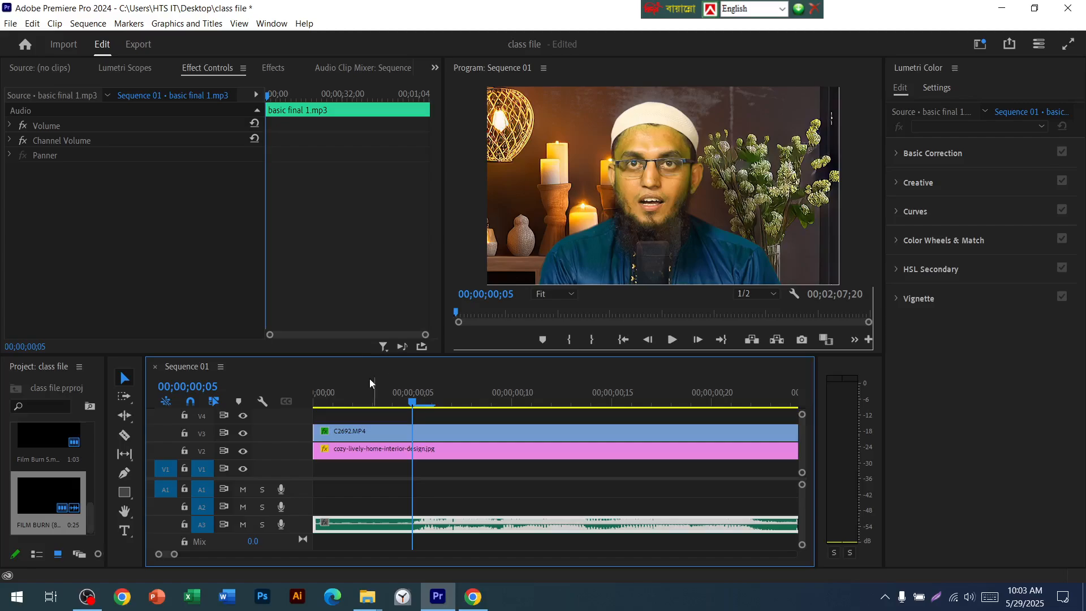
click(219, 368)
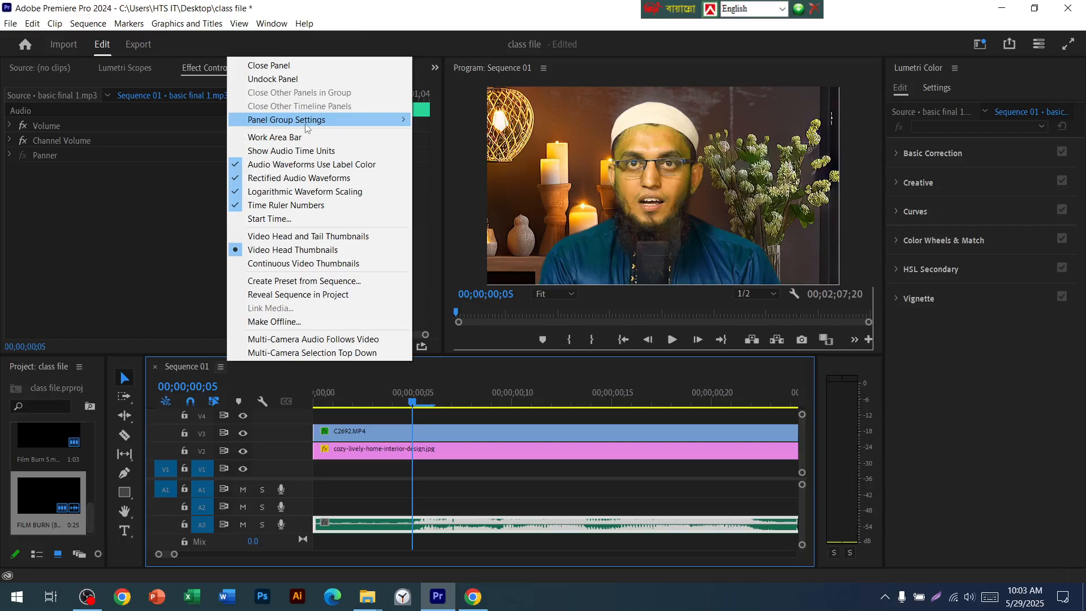
mouse_move(305, 127)
click(614, 481)
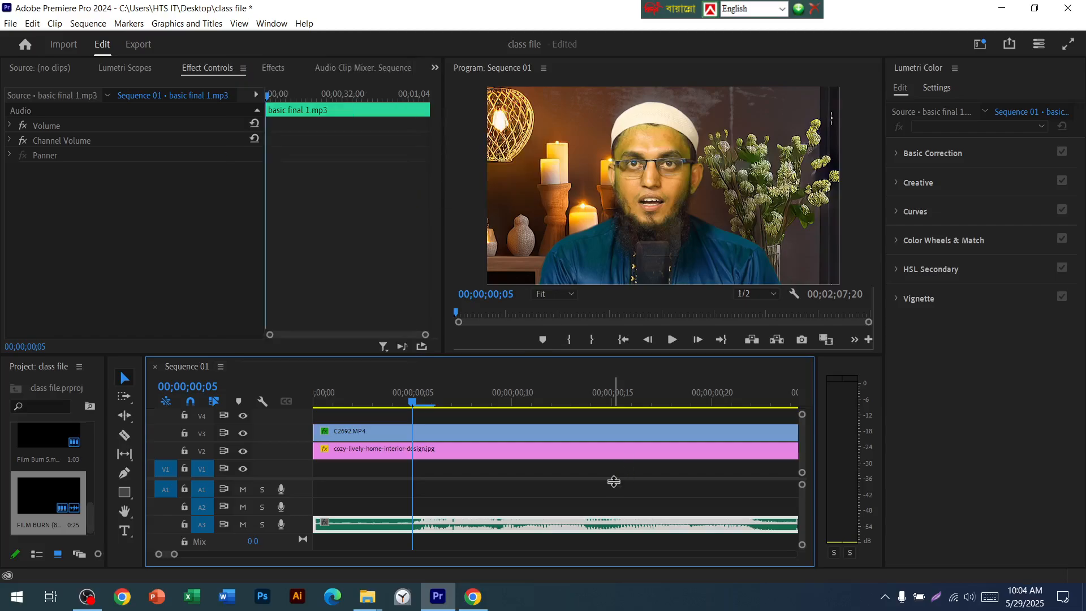
click(645, 487)
scroll(673, 491, down, 5)
scroll(644, 488, down, 1)
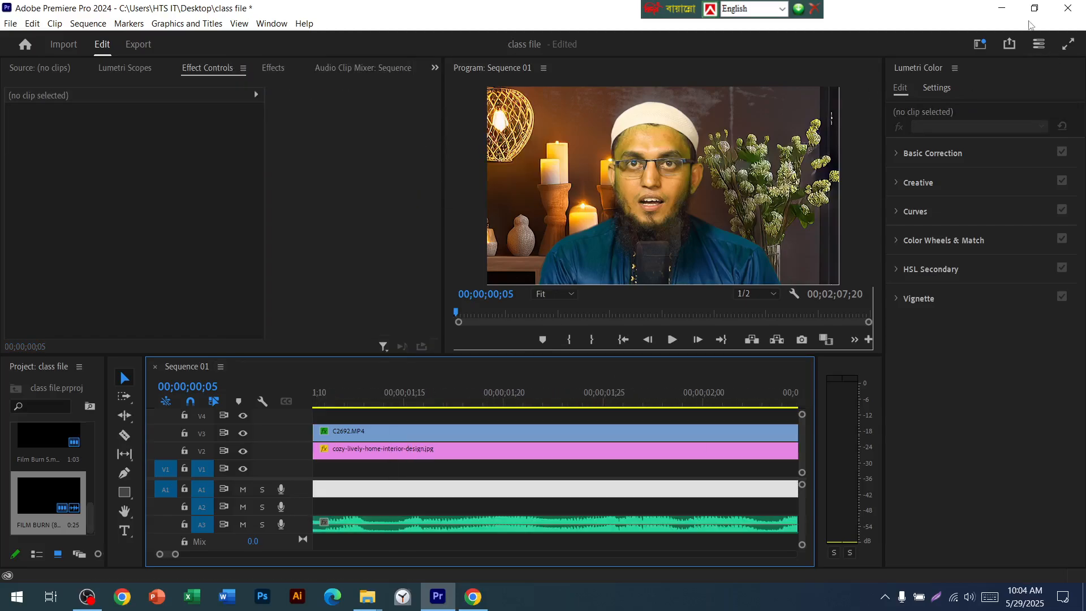
click(991, 13)
Start opening credit-4.mogrt again and browse for another program on the PC to handle .mogrt files
click(235, 213)
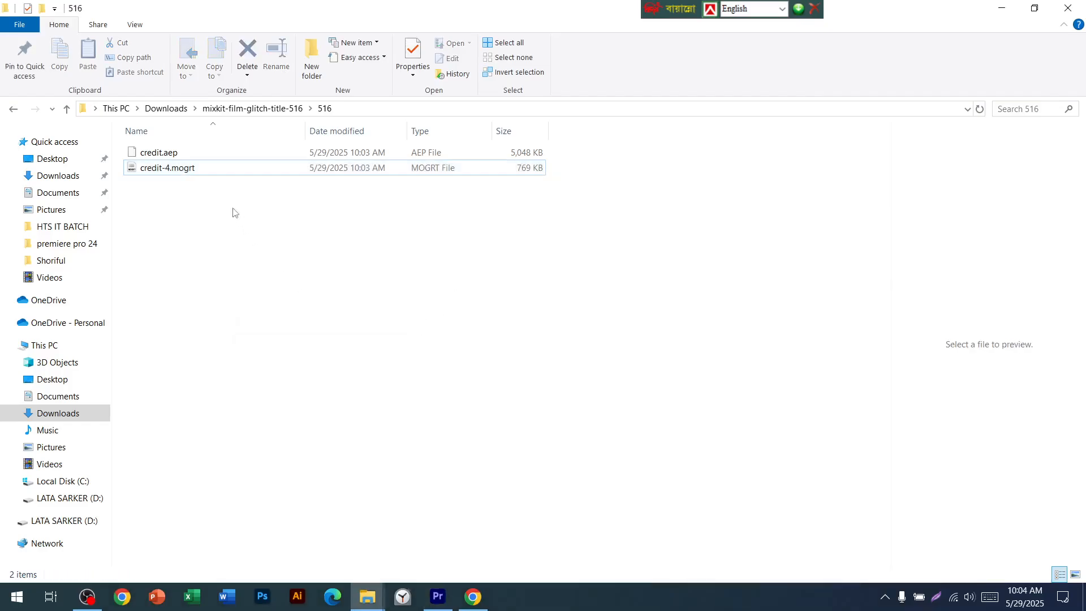
click(156, 157)
double_click(164, 169)
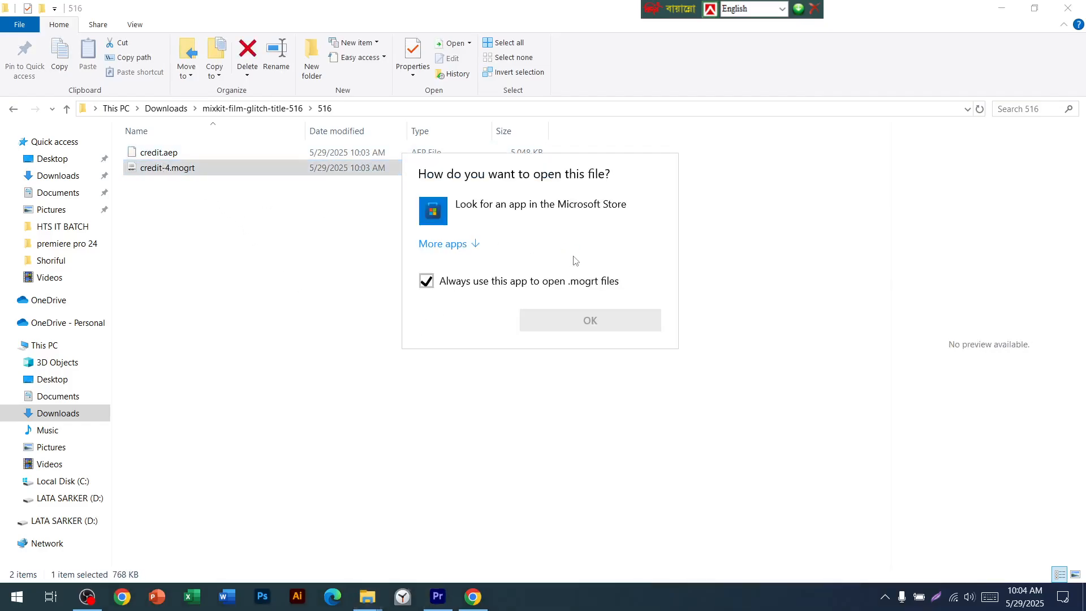
click(467, 244)
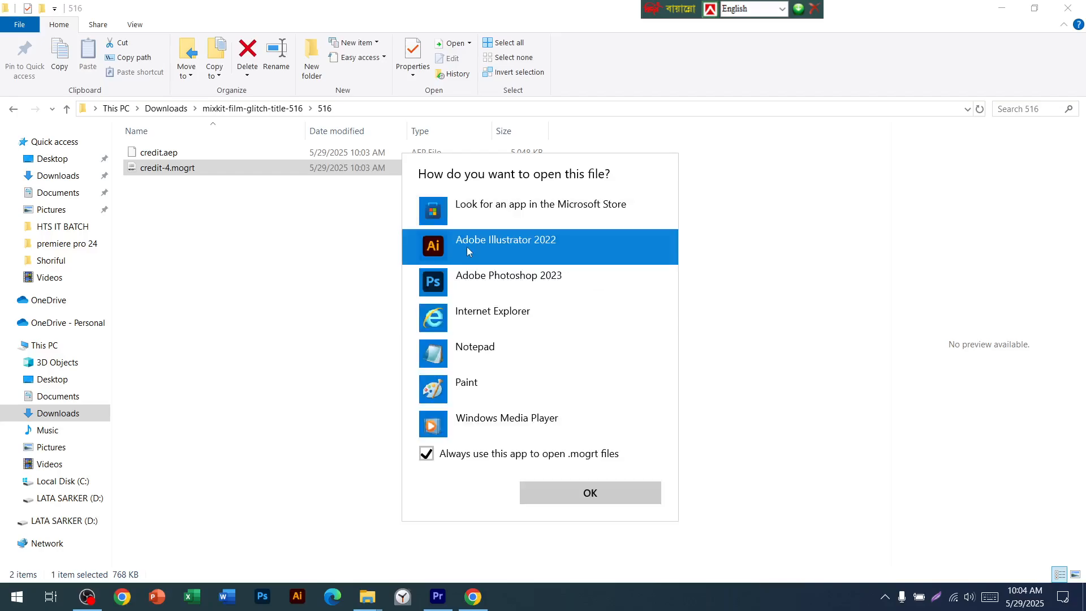
scroll(523, 322, down, 3)
scroll(533, 358, up, 3)
scroll(538, 390, down, 3)
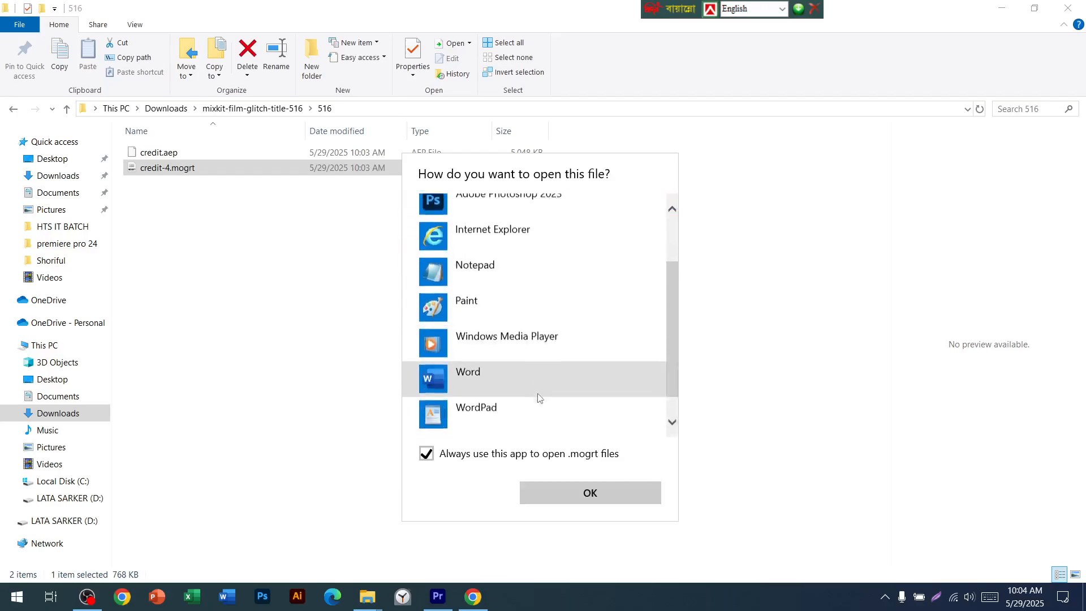
click(508, 417)
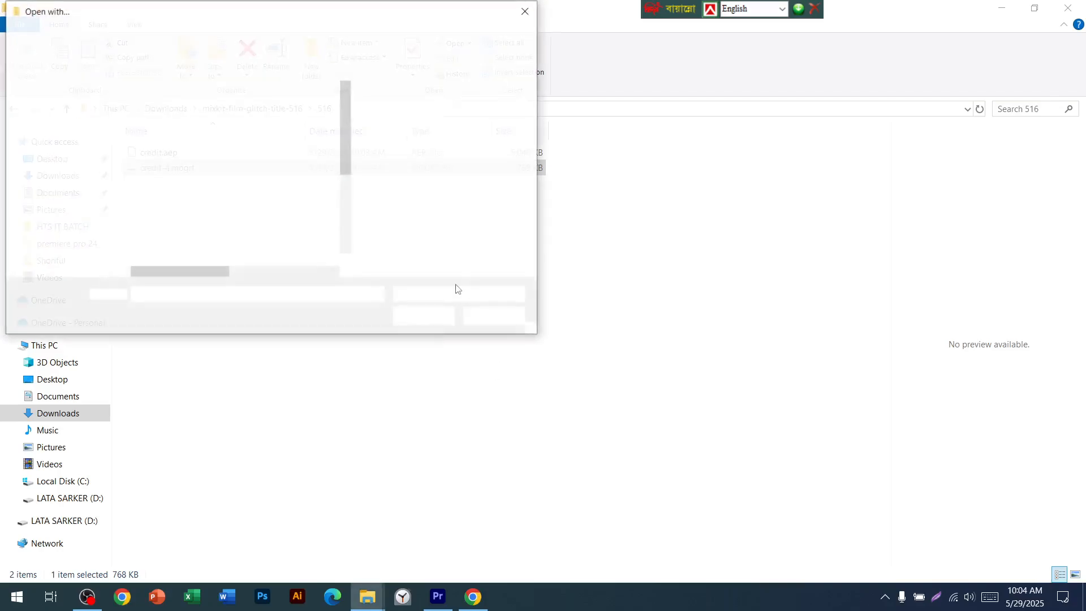
Try to assign PProHeadless from Program Files > Adobe > Adobe Premiere Pro 2024 to .mogrt files and reopen credit-4.mogrt
scroll(192, 190, down, 6)
scroll(192, 189, up, 3)
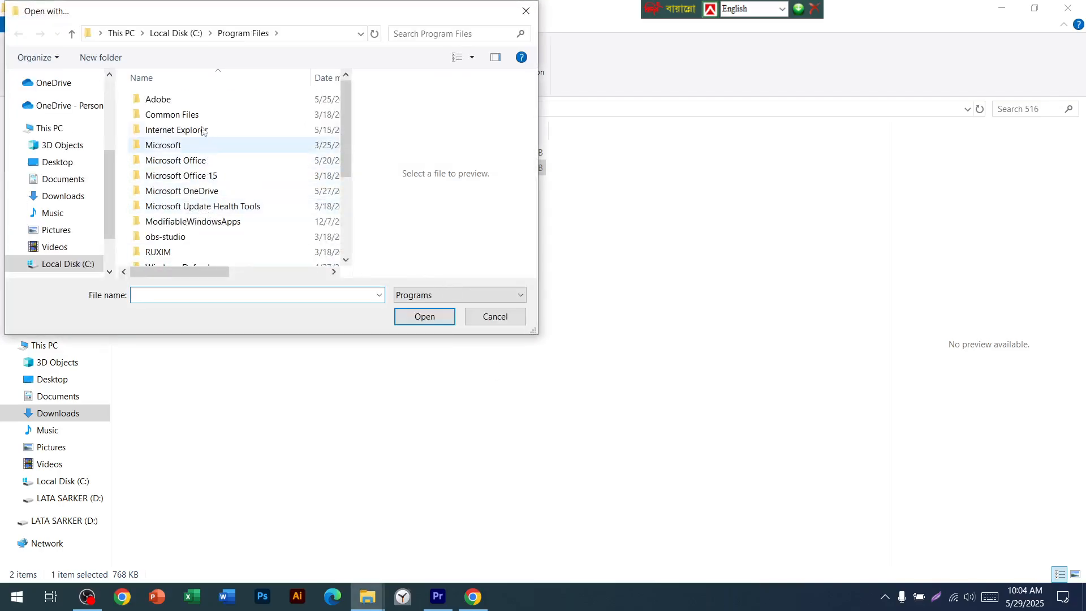
click(181, 102)
click(425, 318)
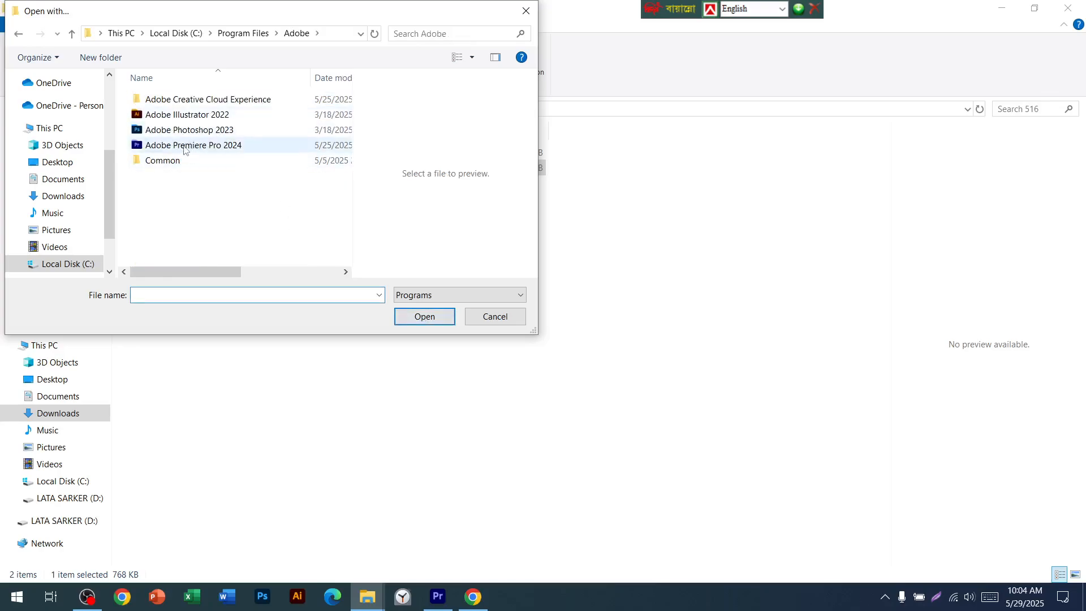
click(185, 148)
click(439, 322)
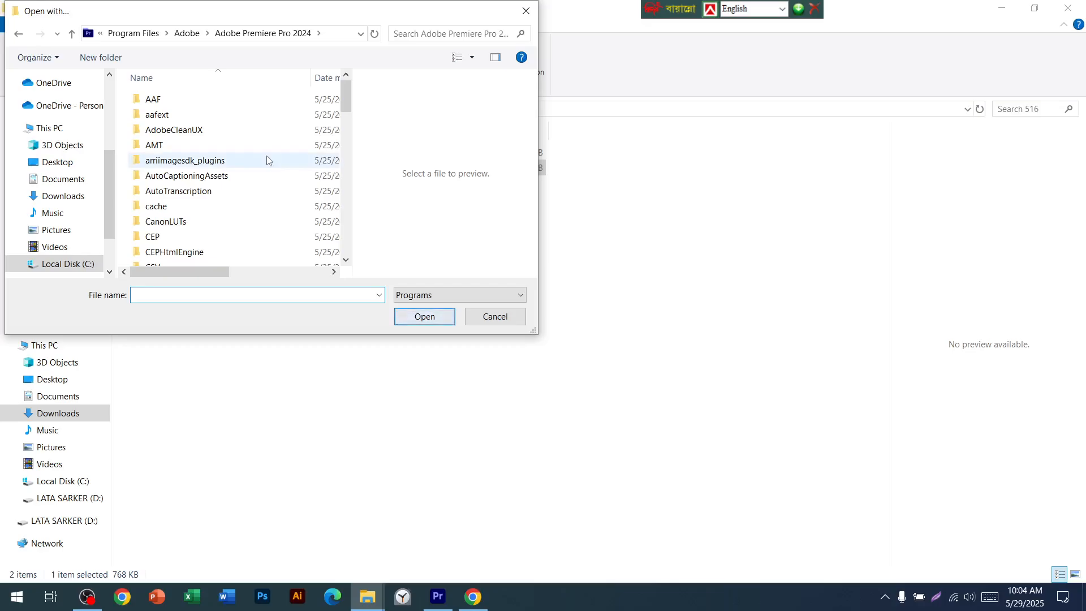
scroll(271, 209, down, 10)
scroll(237, 233, down, 1)
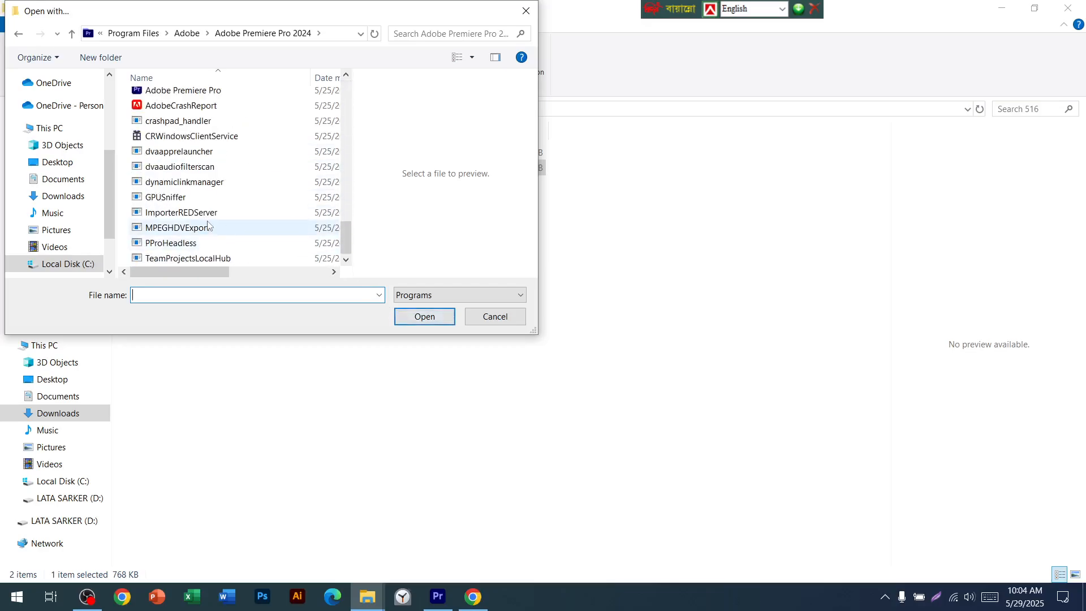
click(204, 244)
click(467, 316)
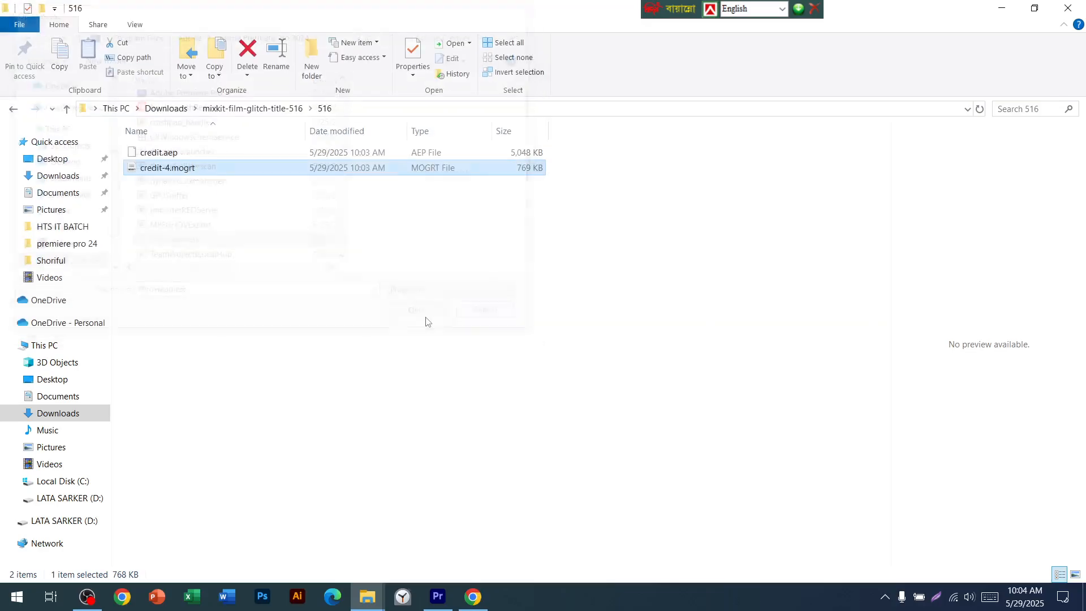
double_click(158, 174)
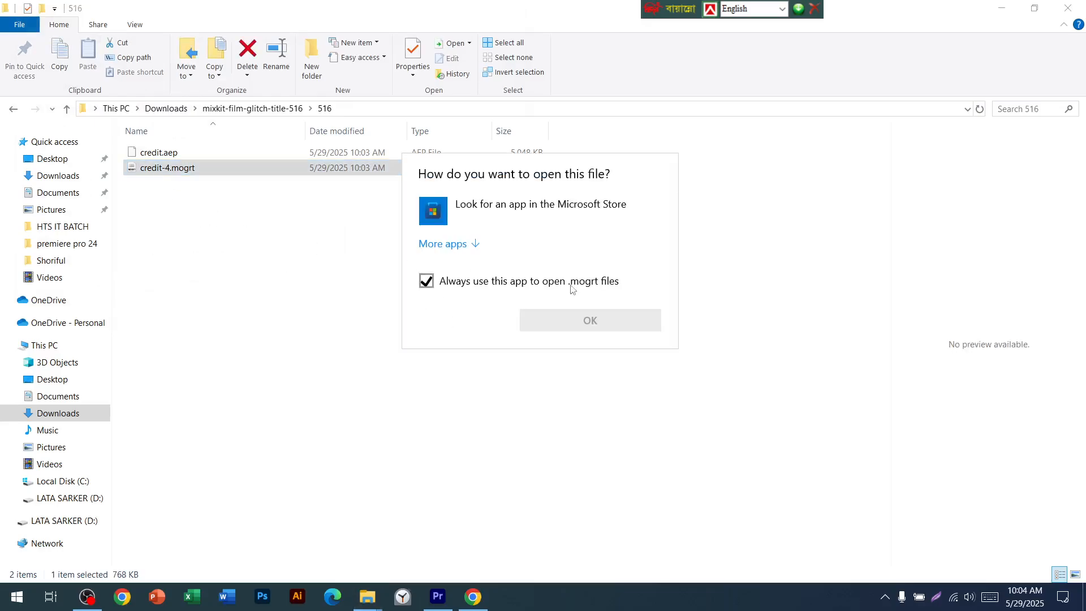
click(853, 182)
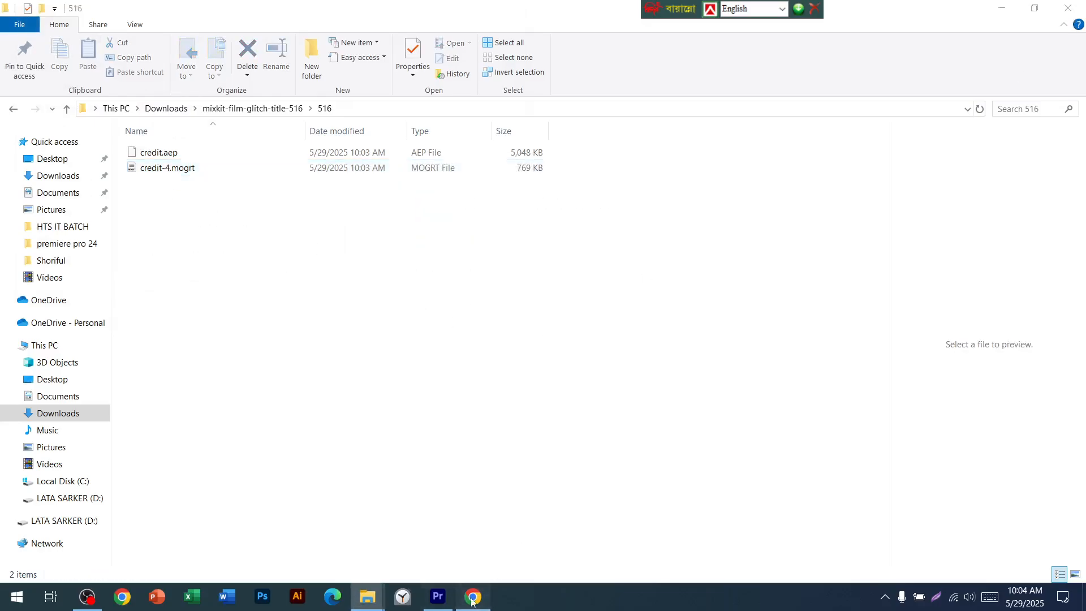
Return to Mixkit's Titles page in Chrome, find the Animated Drop Title template, and open it in a new tab
click(471, 597)
click(325, 8)
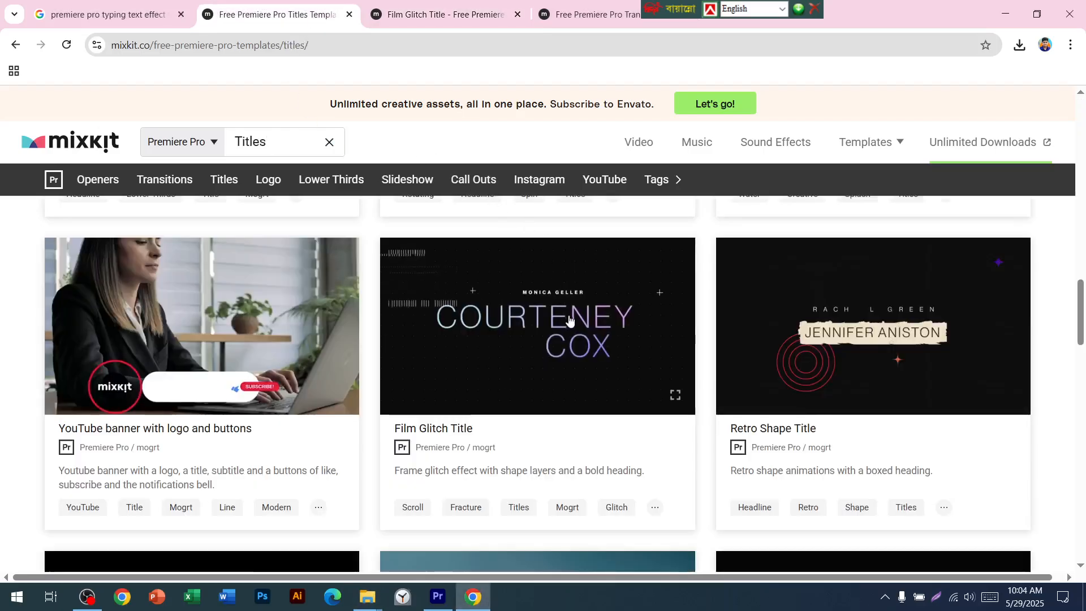
scroll(300, 345, down, 10)
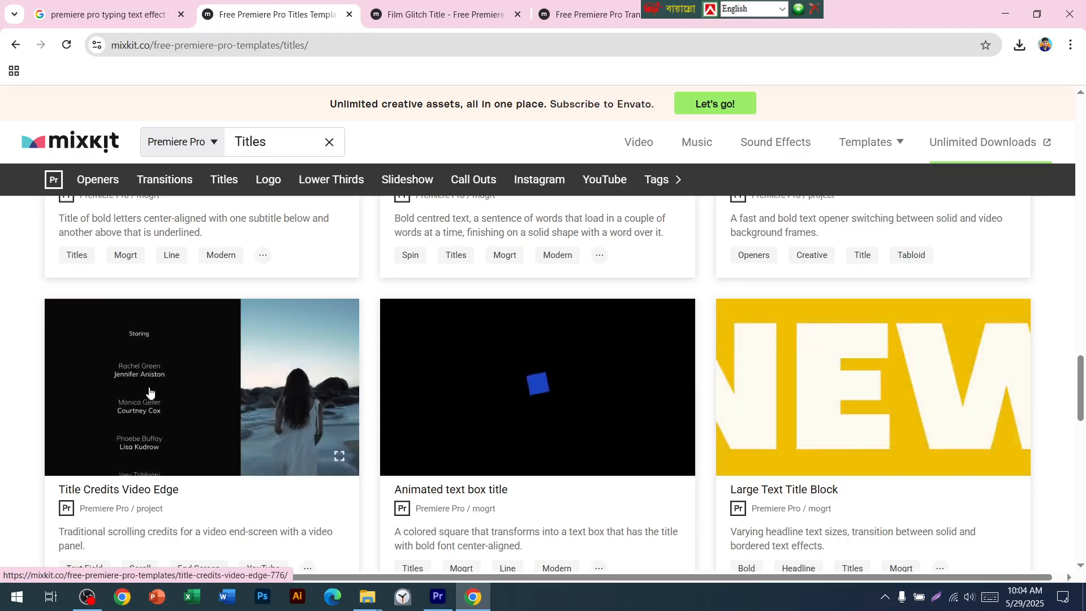
scroll(189, 387, down, 5)
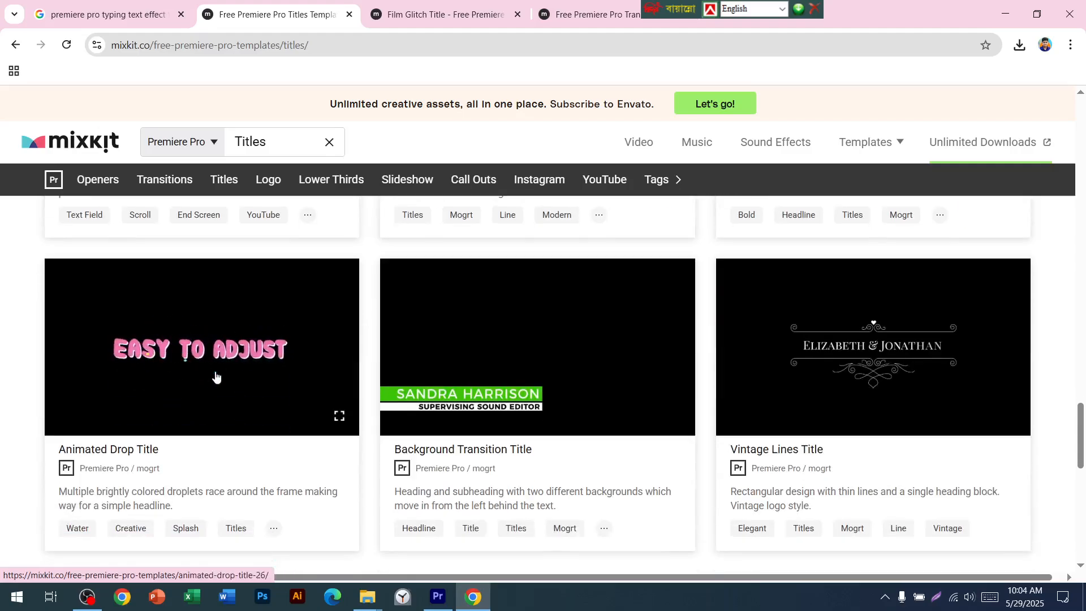
right_click(241, 352)
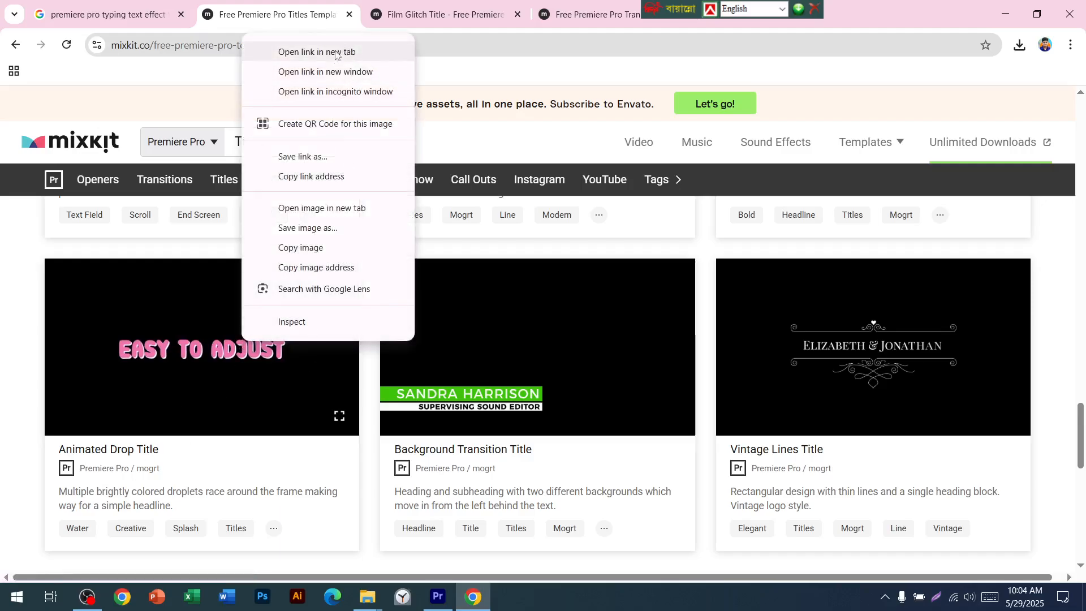
click(305, 55)
Download the free Animated Drop Title template and show the downloaded file in its folder
click(758, 17)
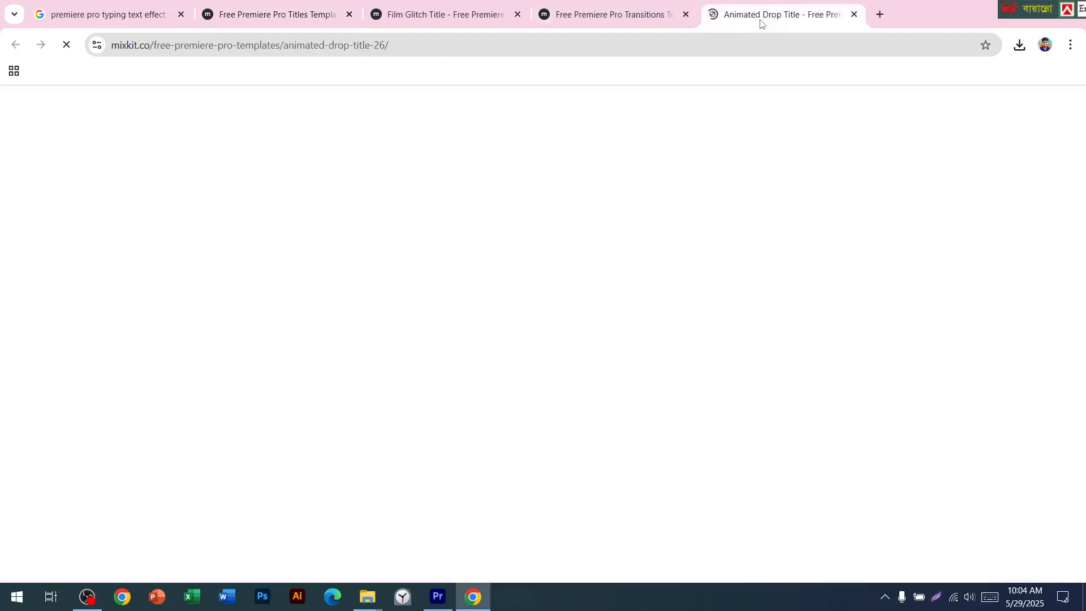
click(795, 311)
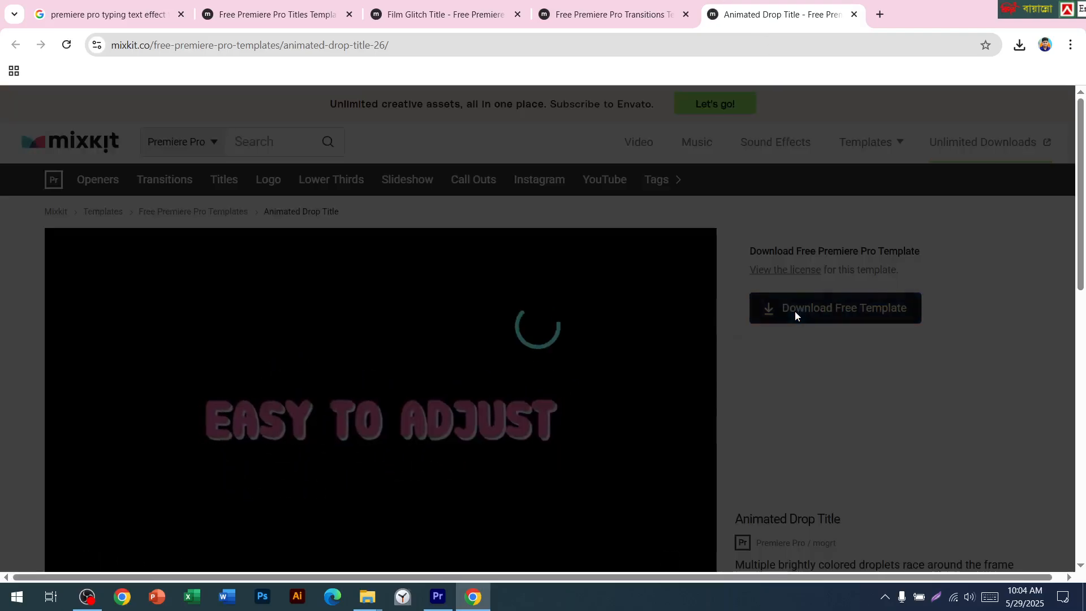
click(1019, 45)
click(983, 107)
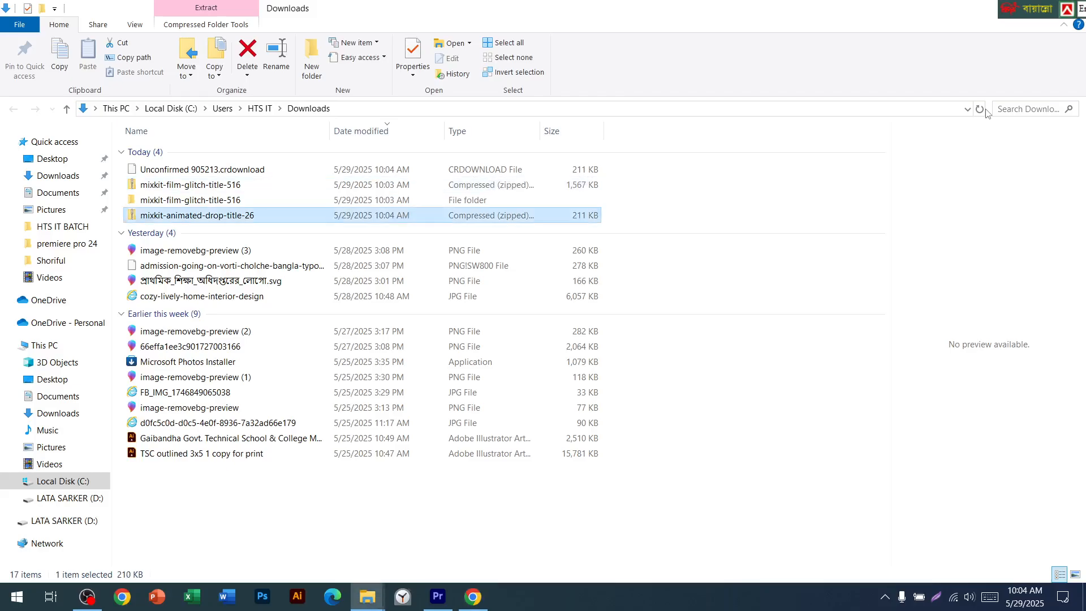
Extract the mixkit-animated-drop-title-26 archive in the Downloads folder
right_click(185, 216)
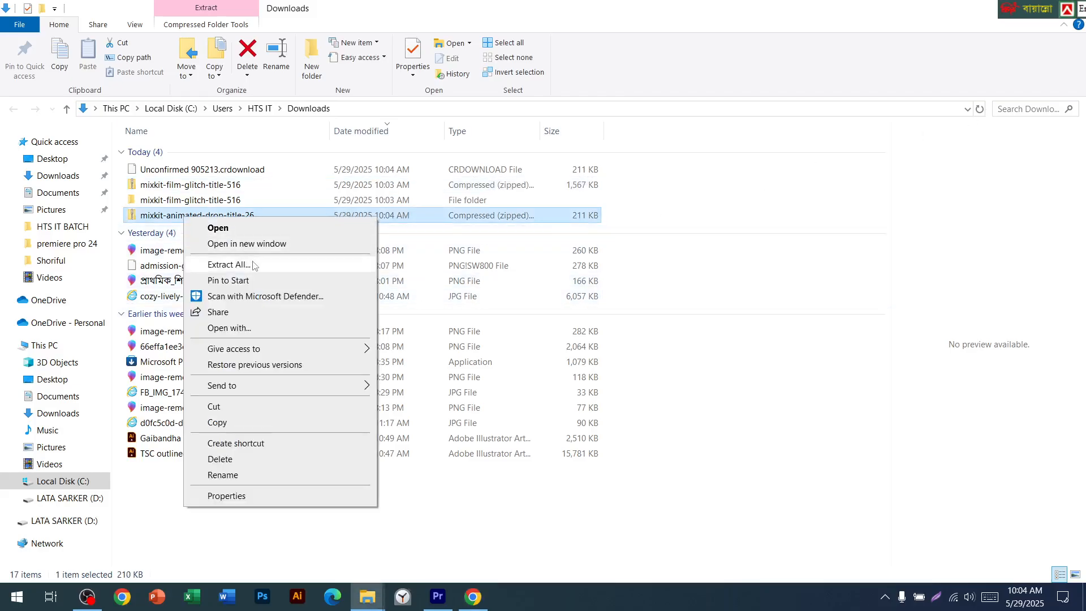
click(240, 265)
click(647, 443)
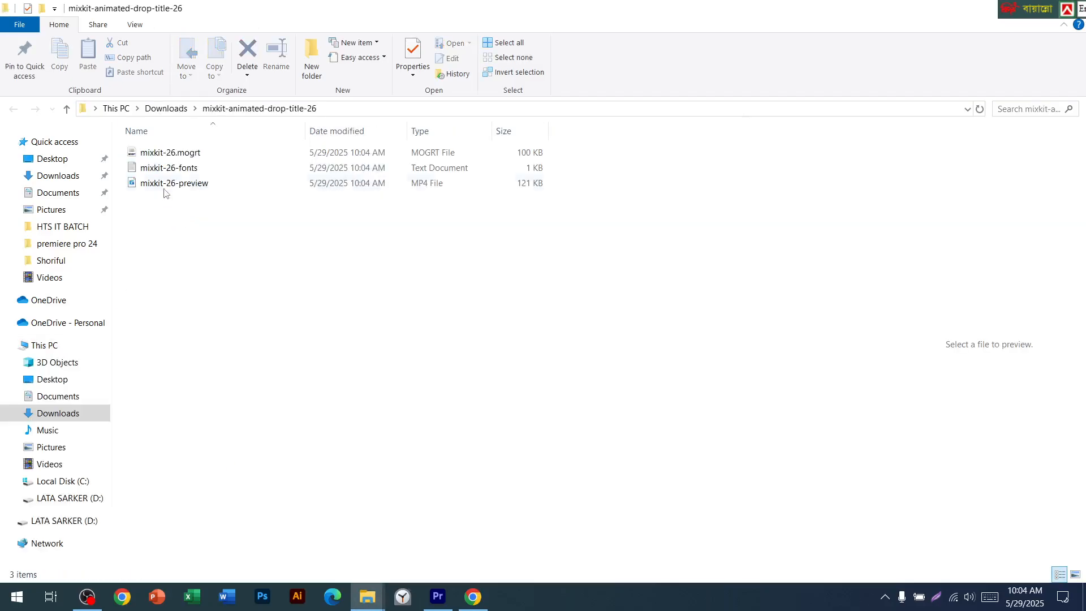
Preview the mixkit-26-preview video, close it, and try to open mixkit-26.mogrt directly
double_click(165, 181)
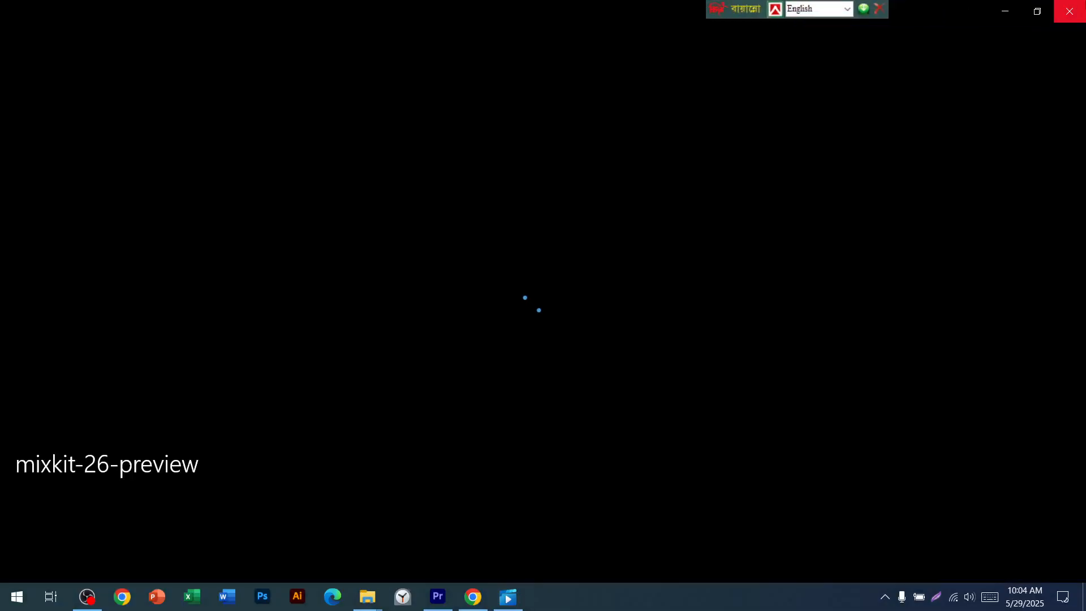
click(1082, 4)
double_click(171, 154)
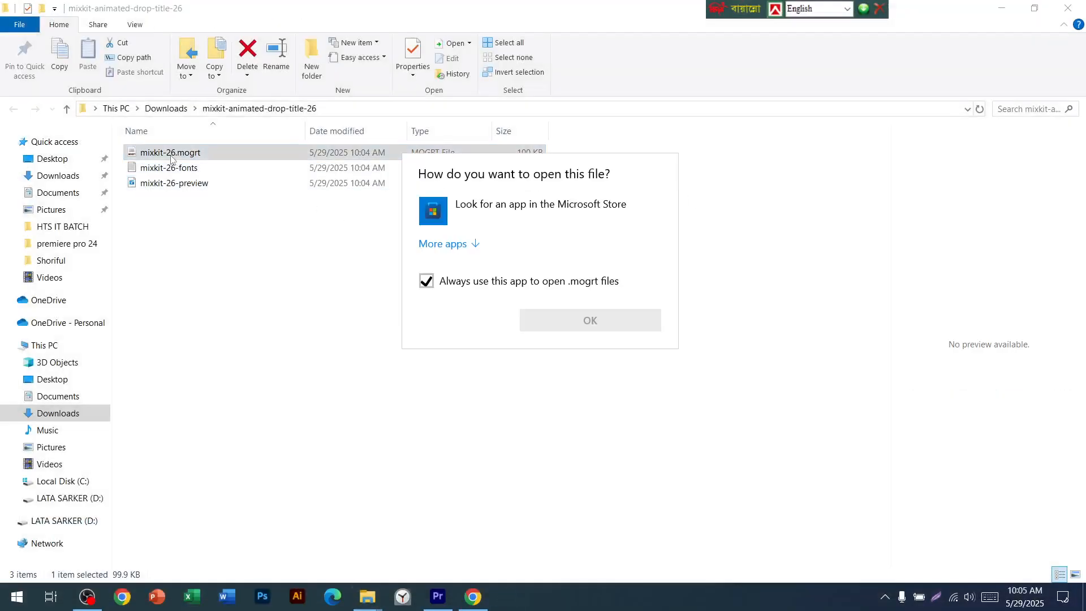
click(315, 260)
Bring mixkit-26.mogrt into the class file project in Premiere Pro, widen the Project panel, and look through its items for the template
drag(180, 154, 84, 475)
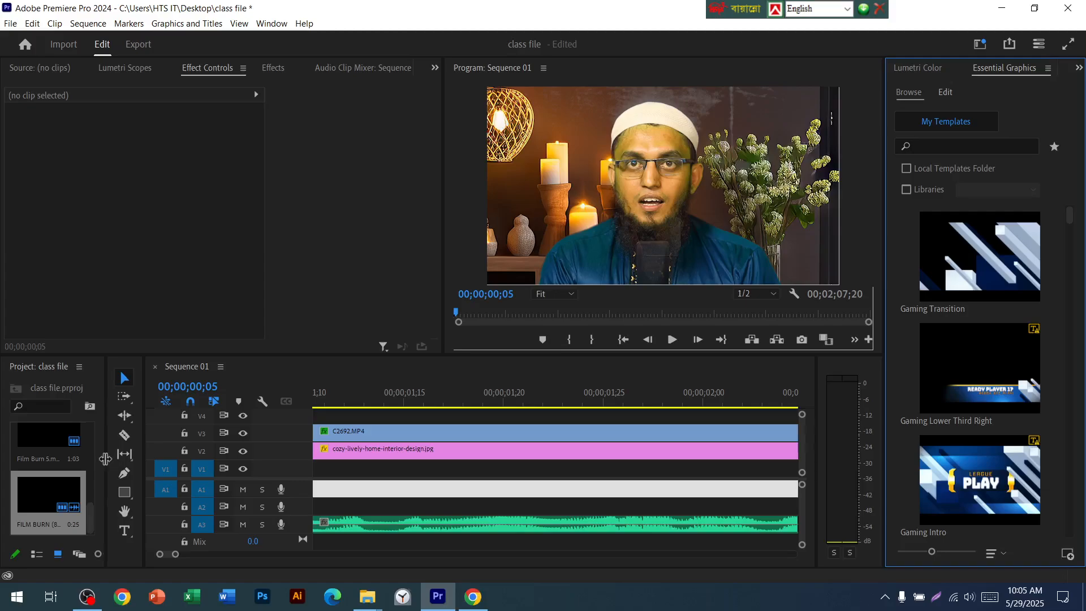
drag(105, 458, 299, 454)
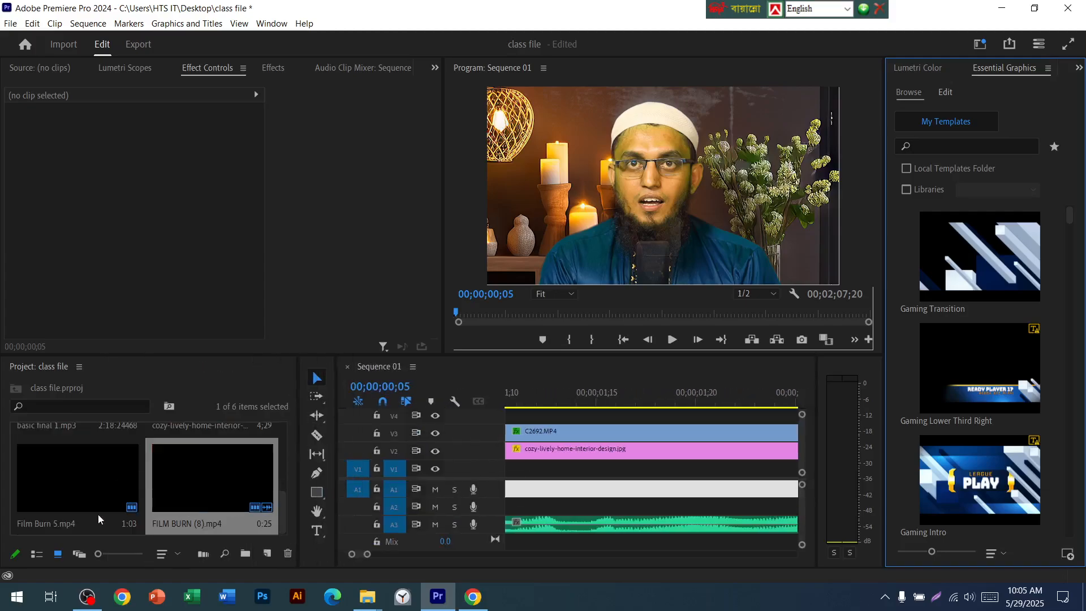
scroll(90, 512, up, 2)
scroll(223, 501, up, 2)
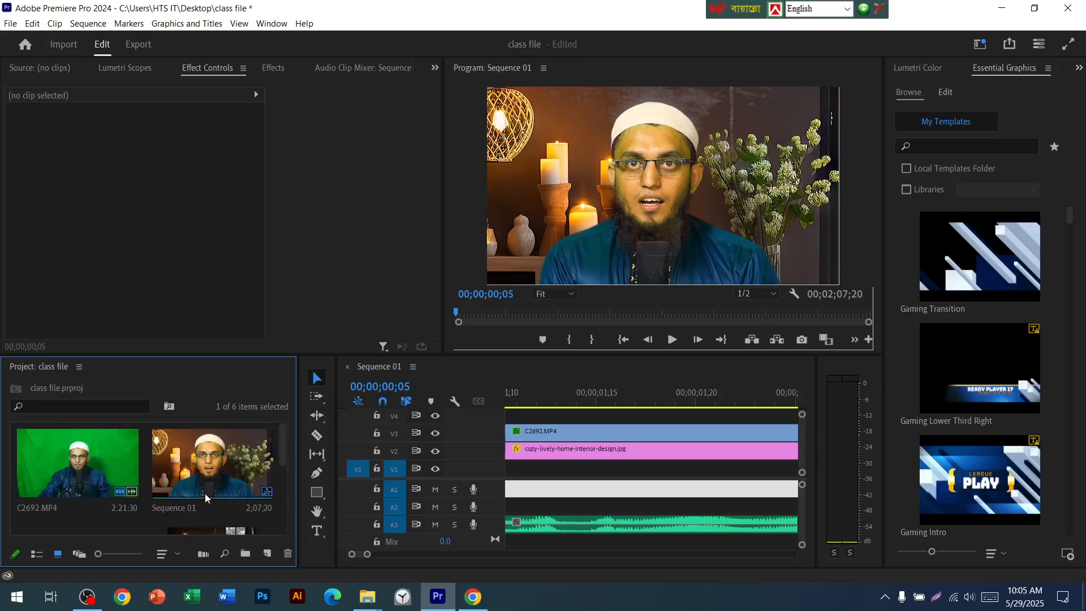
scroll(231, 486, down, 3)
click(224, 498)
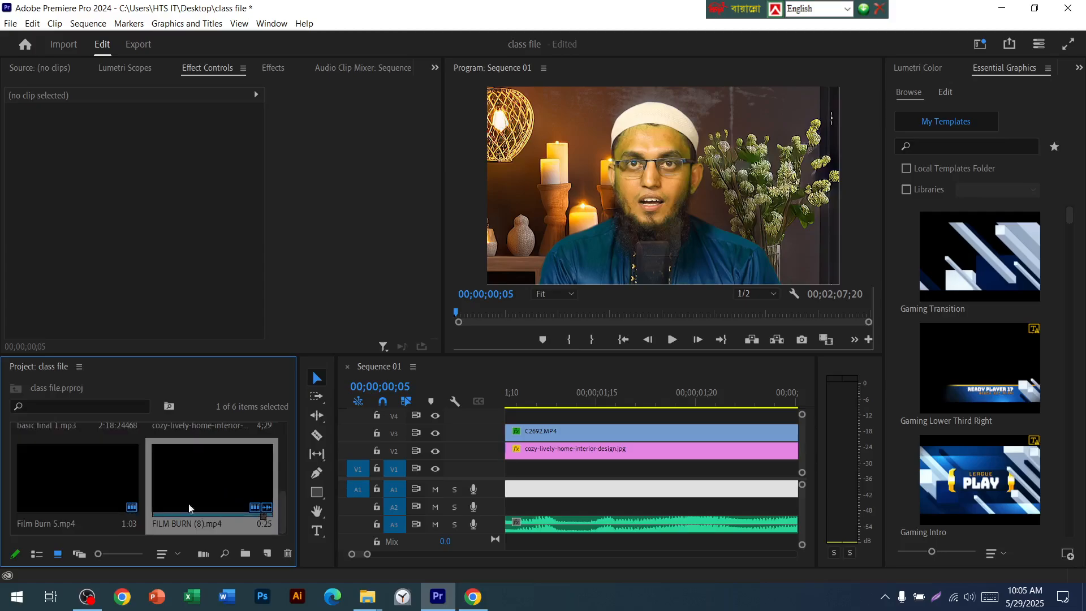
scroll(222, 496, up, 2)
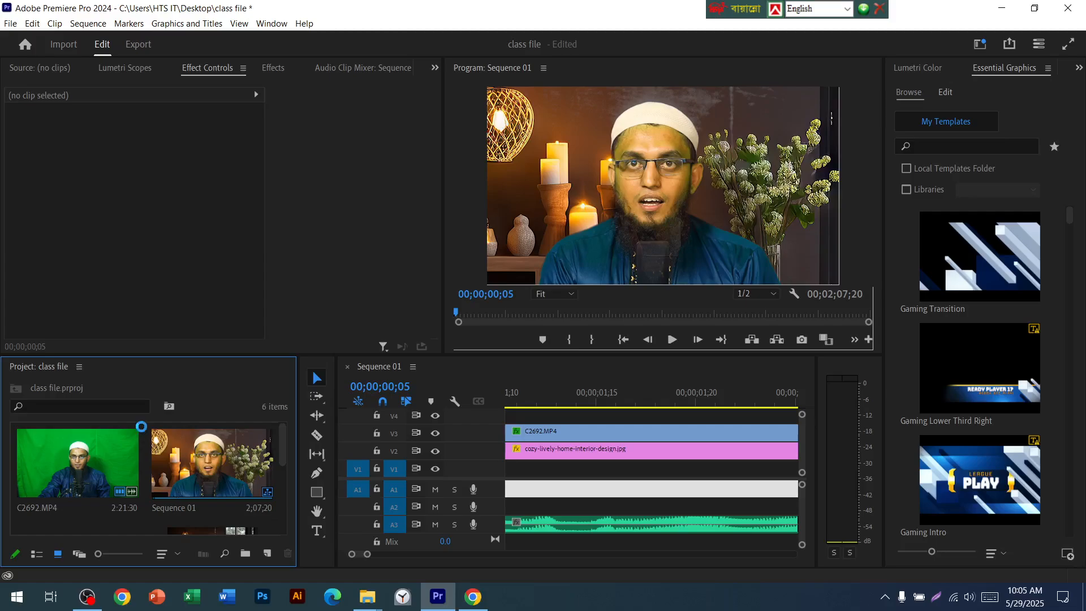
Import the mixkit-26-preview video from the mixkit-animated-drop-title-26 folder in Downloads
double_click(142, 432)
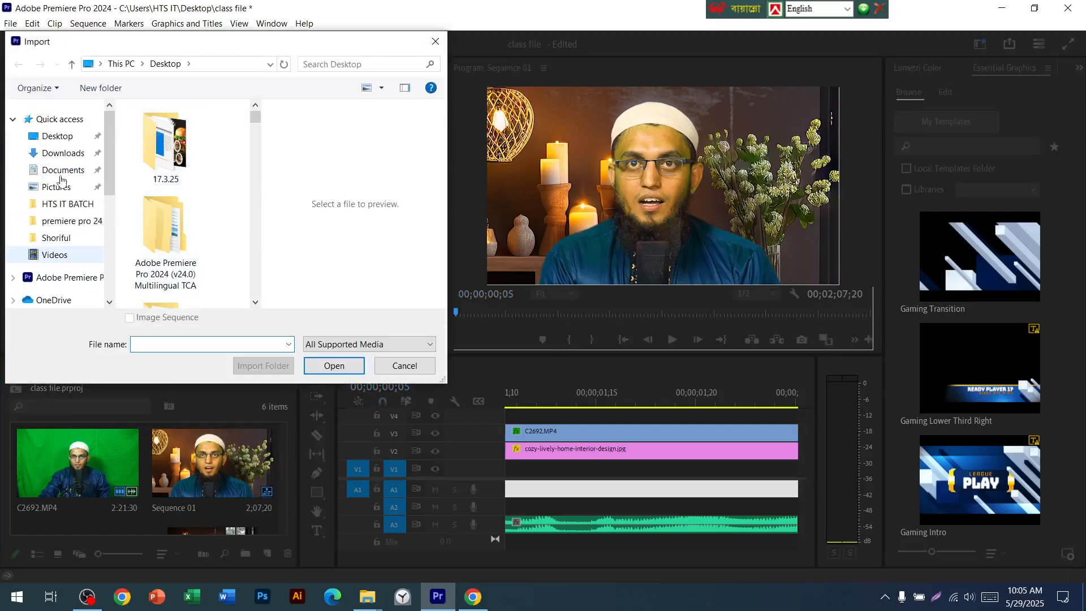
click(63, 154)
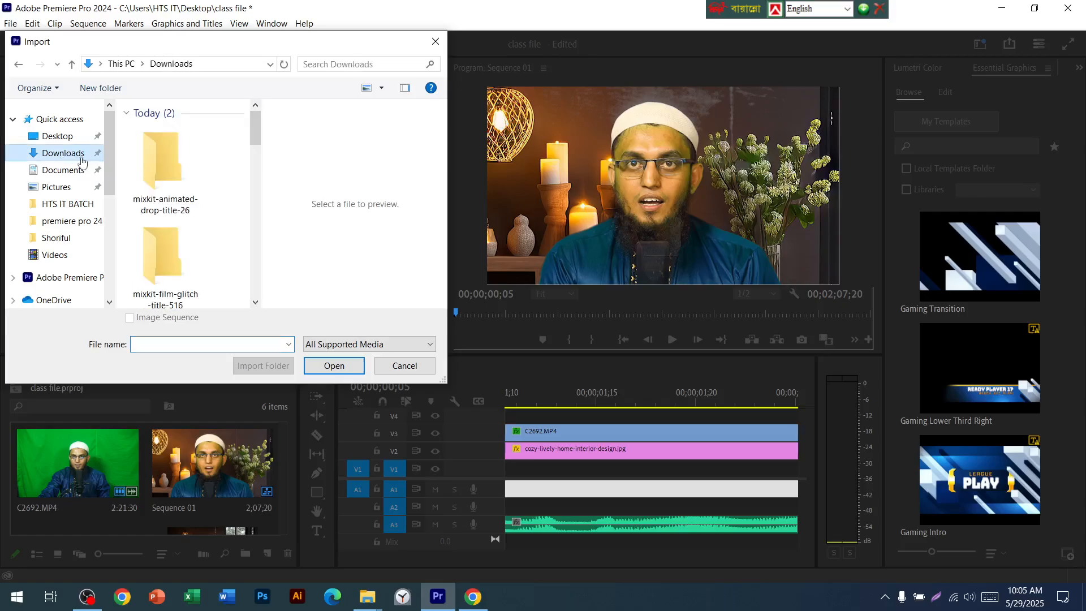
double_click(168, 191)
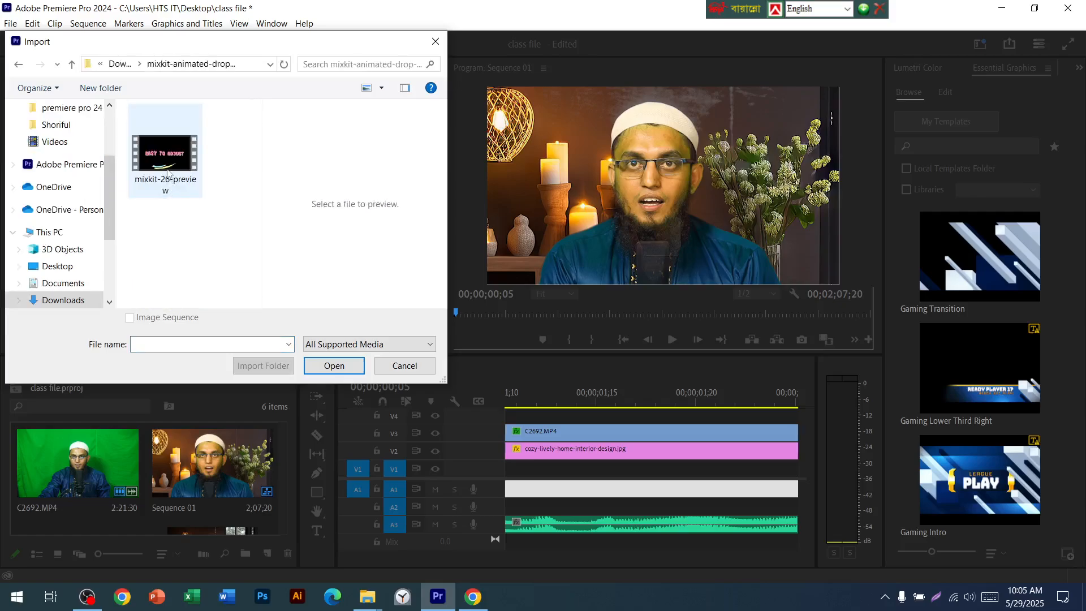
click(168, 172)
click(333, 367)
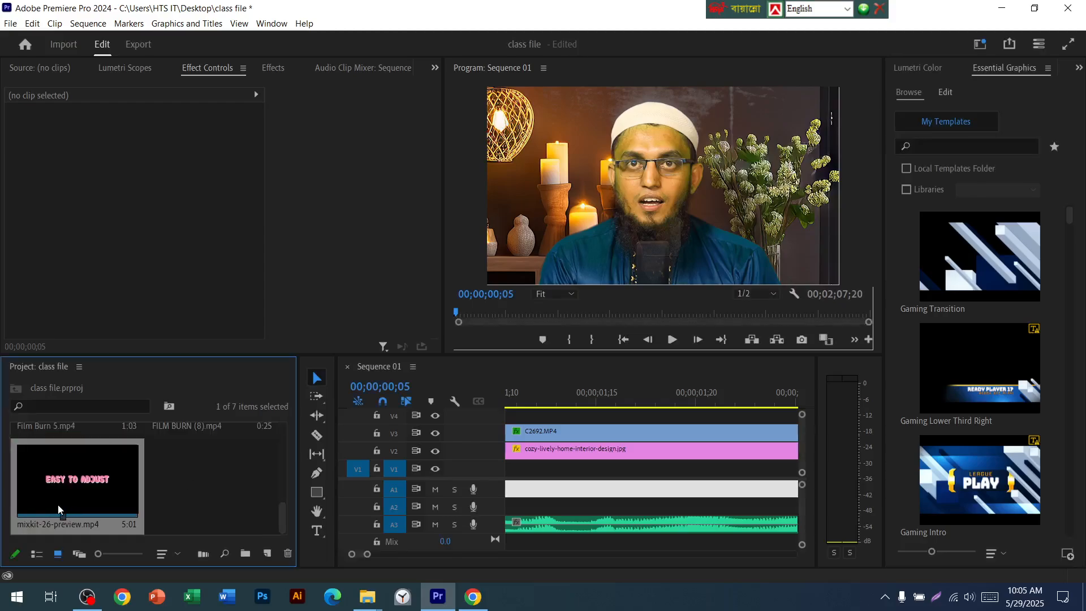
Narrow the Project panel to give the timeline more room and load mixkit-26-preview.mp4 in the Source Monitor
scroll(690, 515, down, 5)
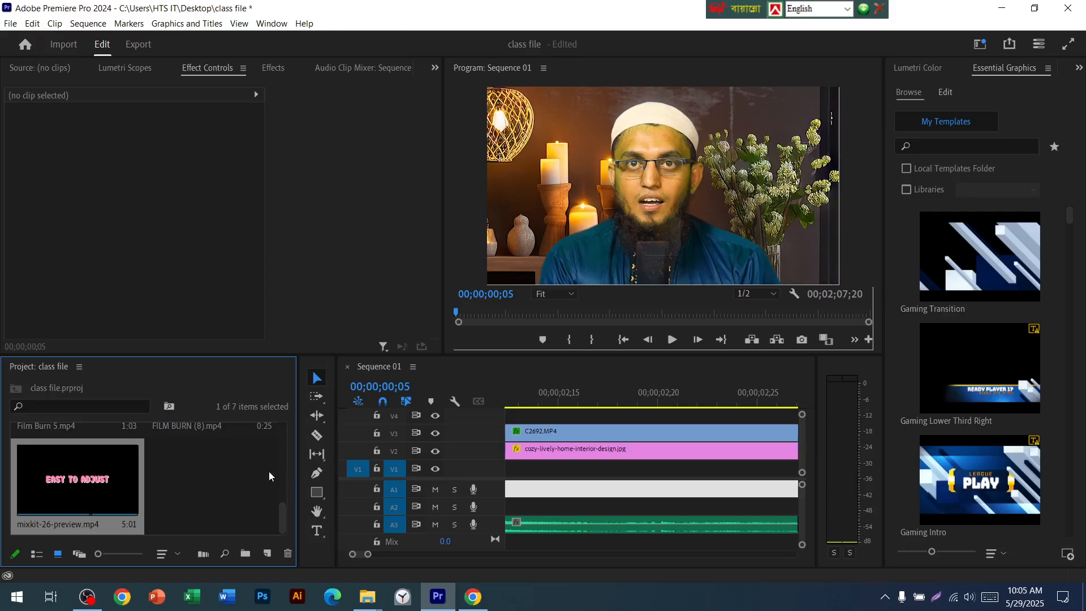
drag(335, 453, 221, 452)
scroll(618, 480, down, 2)
scroll(618, 480, down, 1)
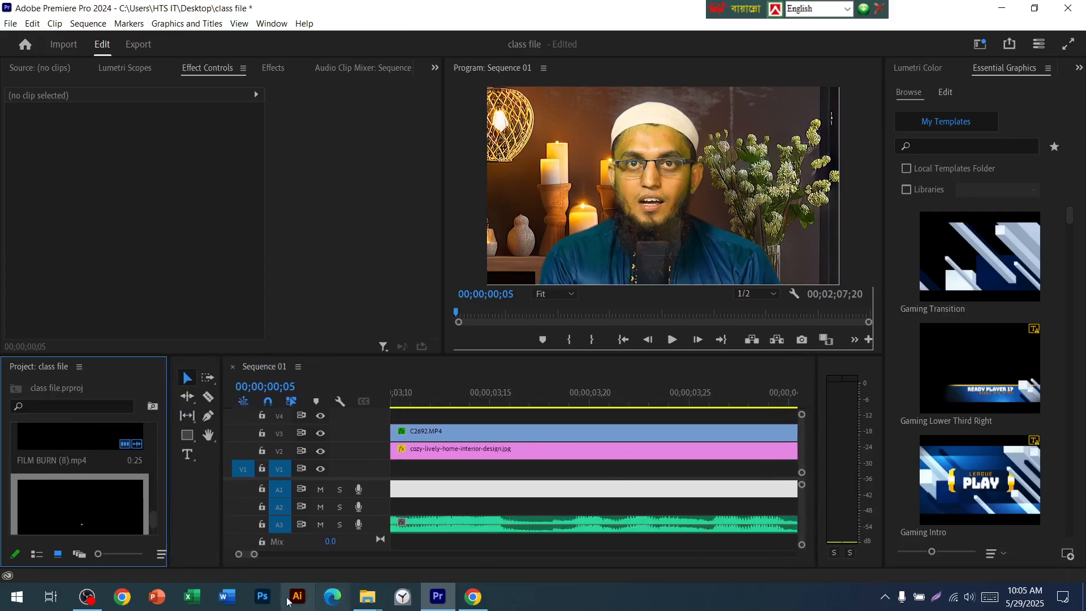
drag(258, 559, 378, 537)
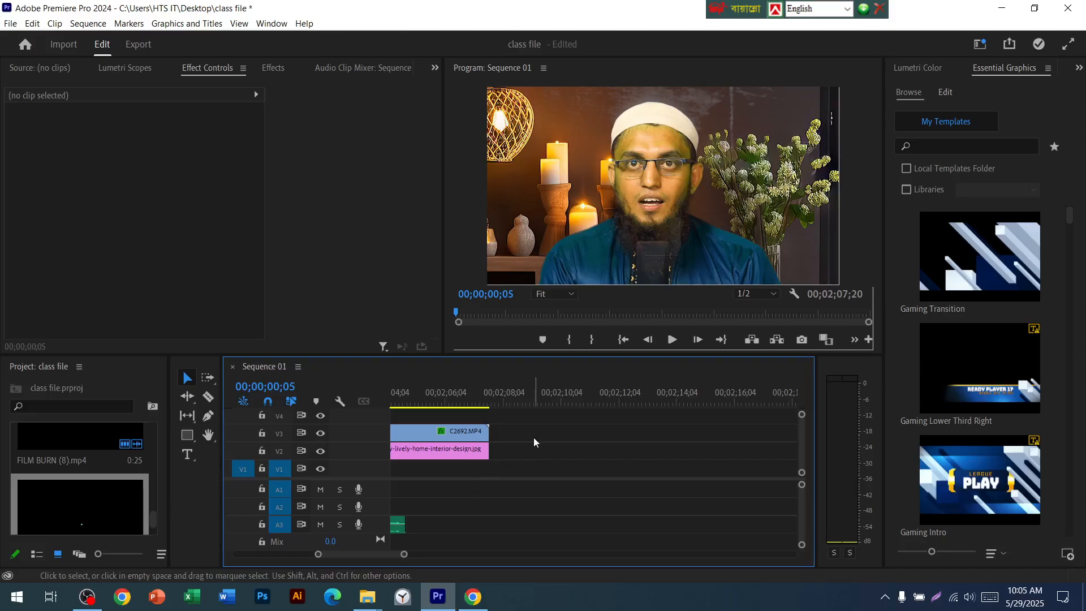
double_click(128, 506)
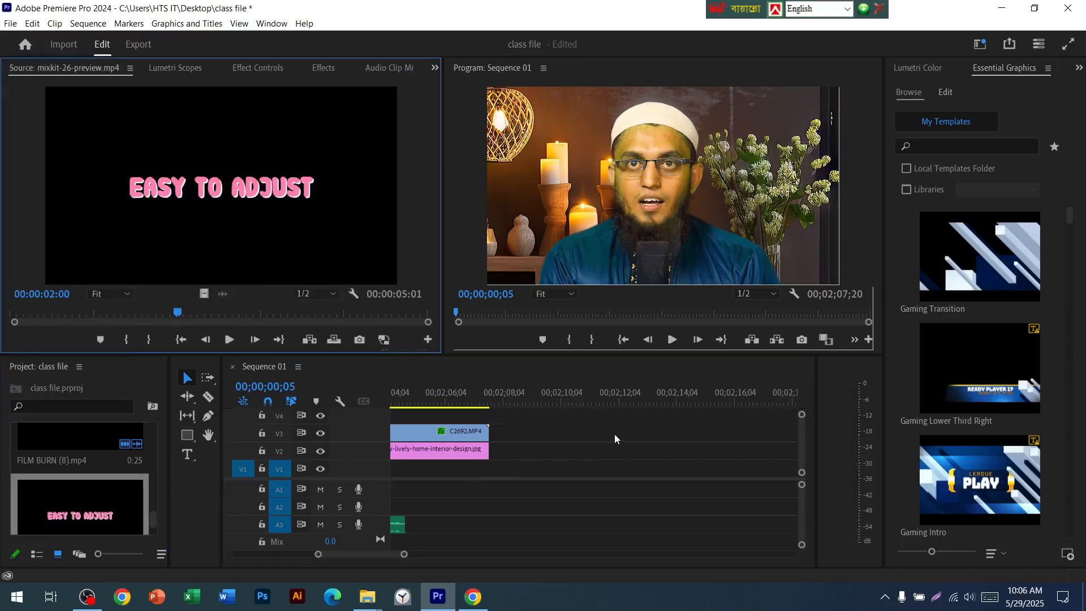
click(109, 511)
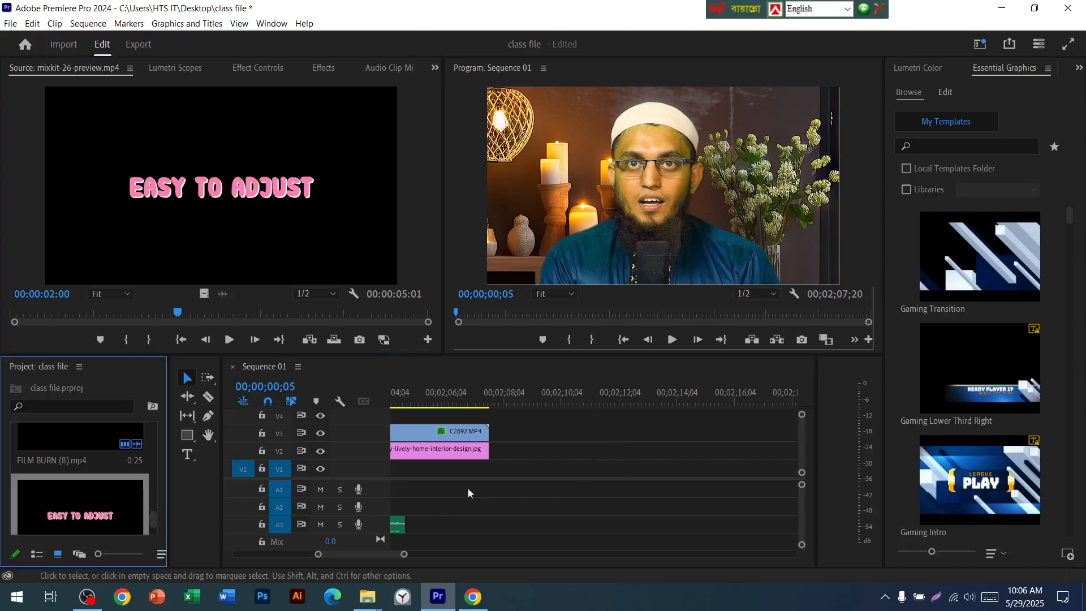
double_click(87, 510)
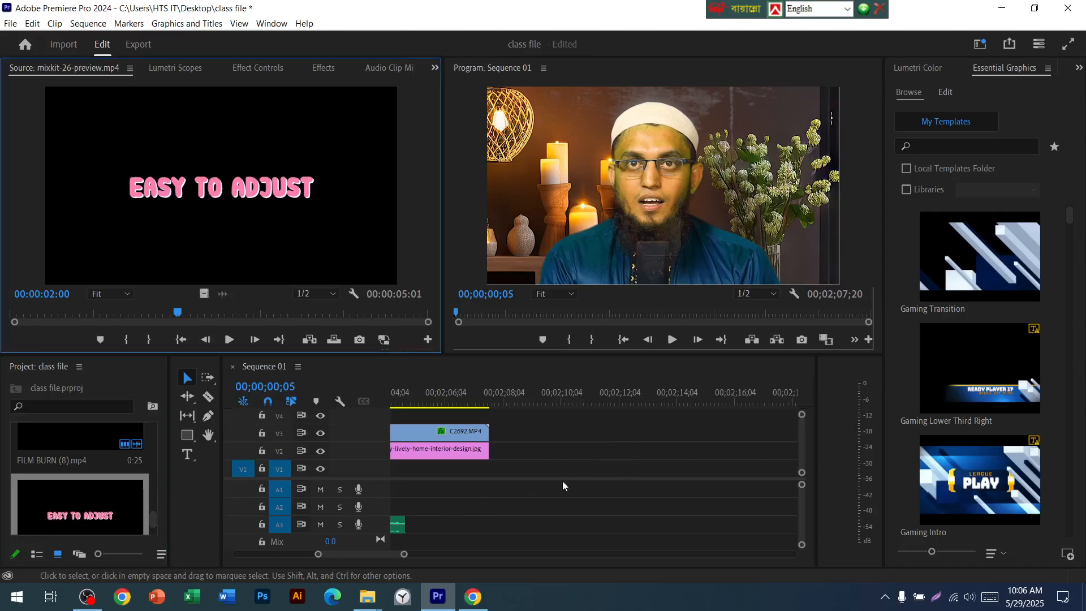
Place mixkit-26-preview.mp4 on track V4 past the end of the existing clips and set the playhead at 00;02;10;07
drag(69, 525, 616, 455)
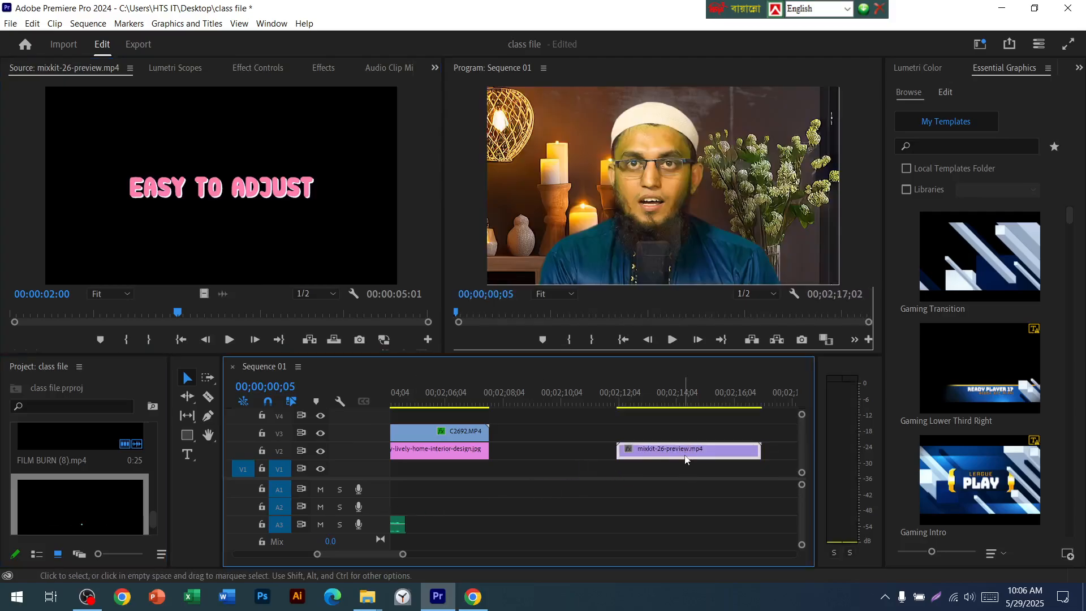
scroll(677, 457, up, 3)
drag(787, 454, 716, 396)
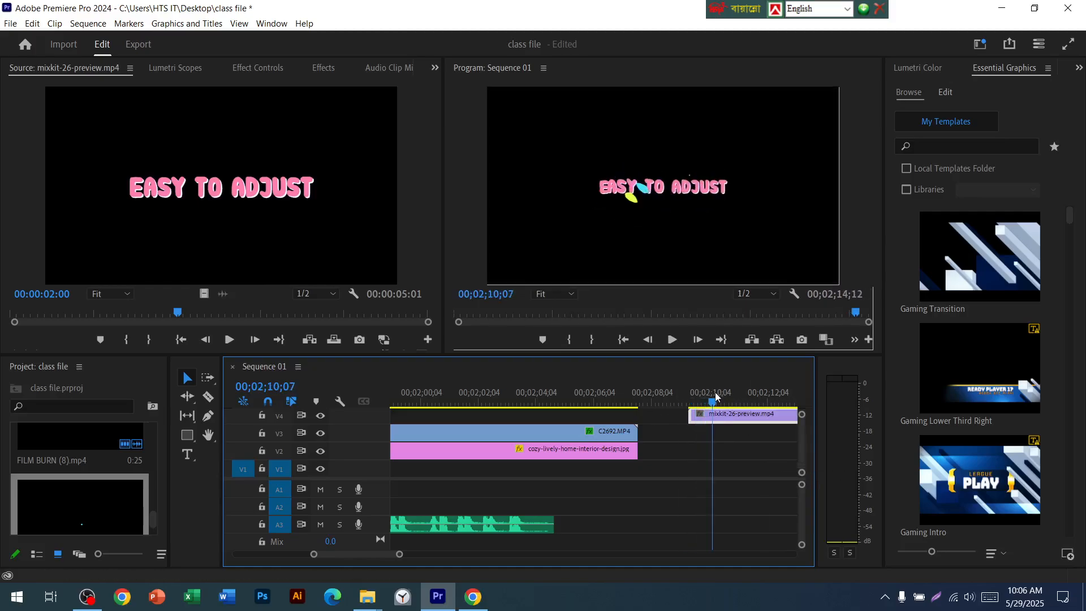
Try to edit the EASY TO ADJUST text of the mixkit-26-preview clip directly in the Program Monitor
click(603, 203)
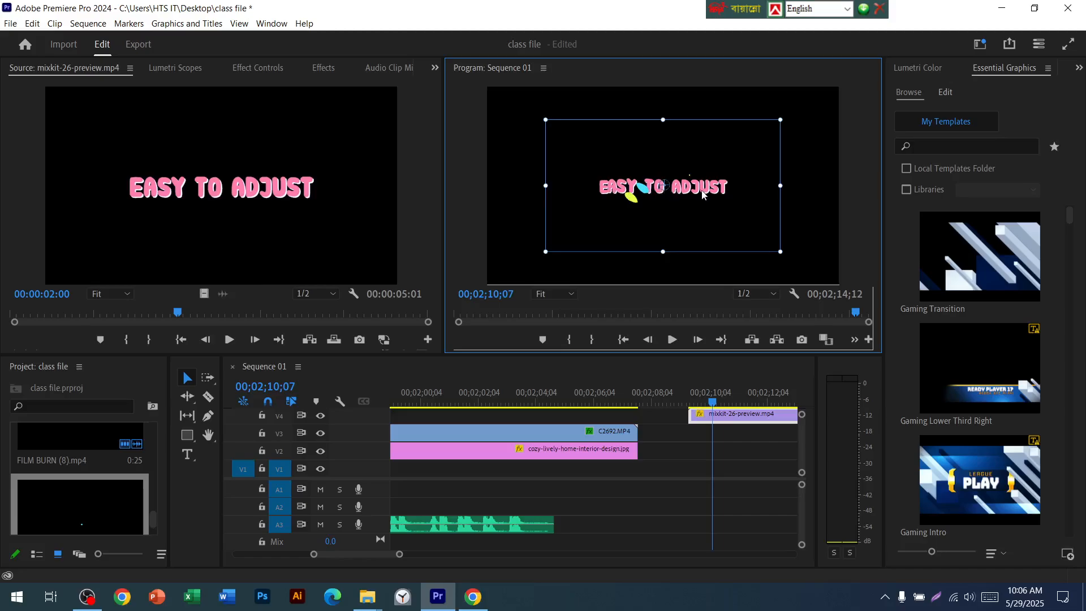
scroll(684, 443, down, 3)
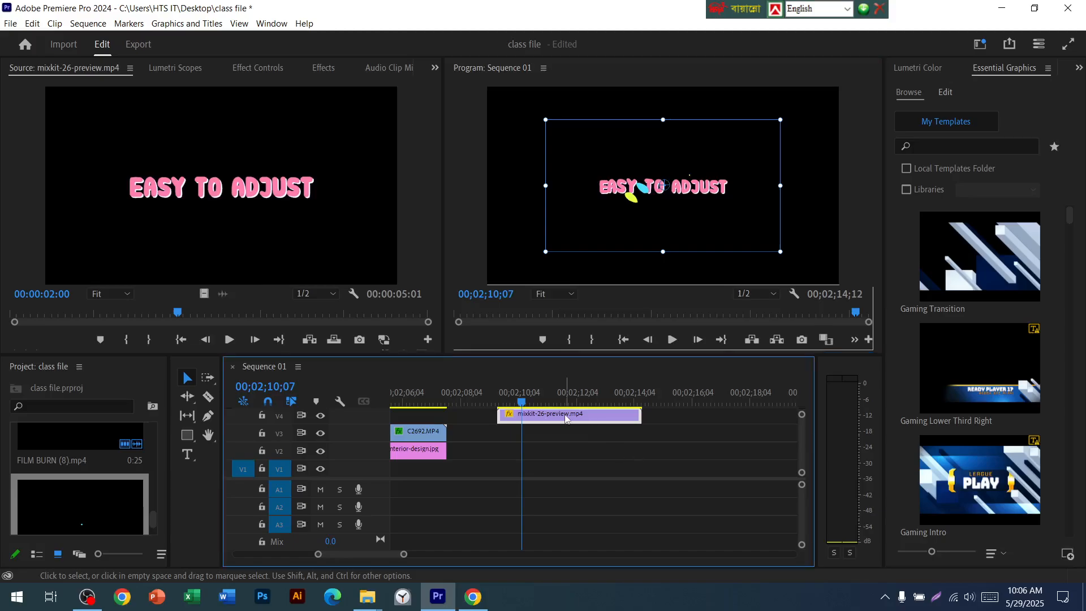
drag(680, 192, 683, 191)
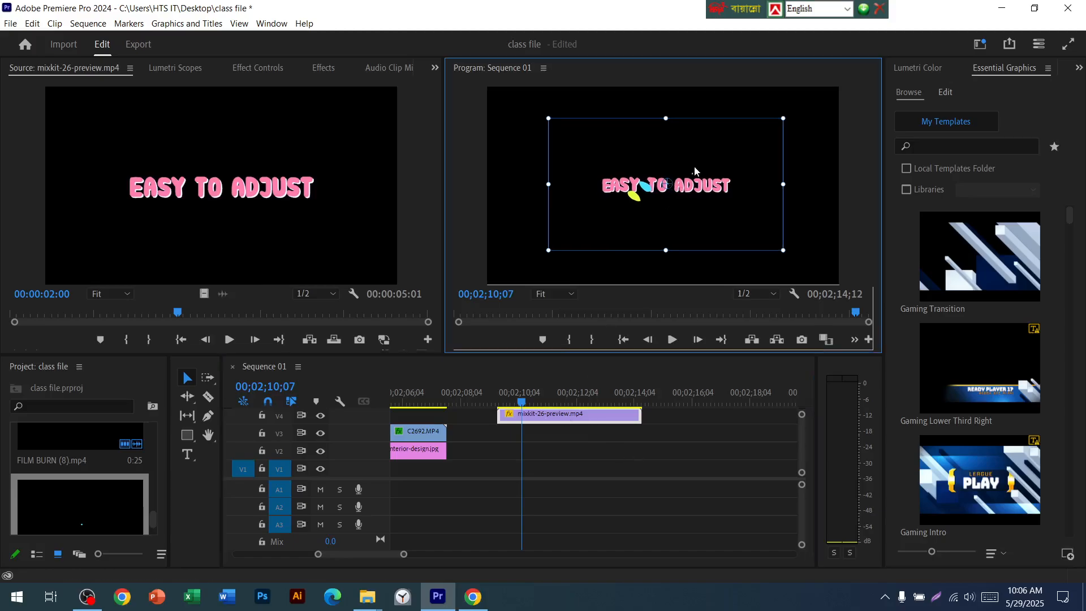
right_click(691, 192)
click(677, 188)
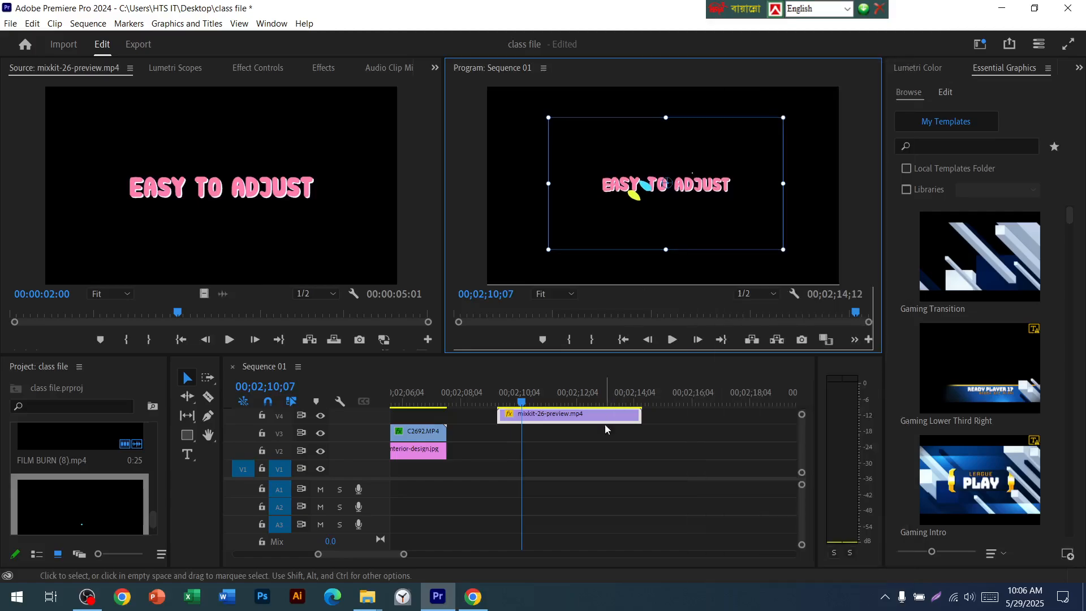
Delete the mixkit-26-preview clip from Sequence 01 and remove its source file from the project
click(588, 417)
key(Delete)
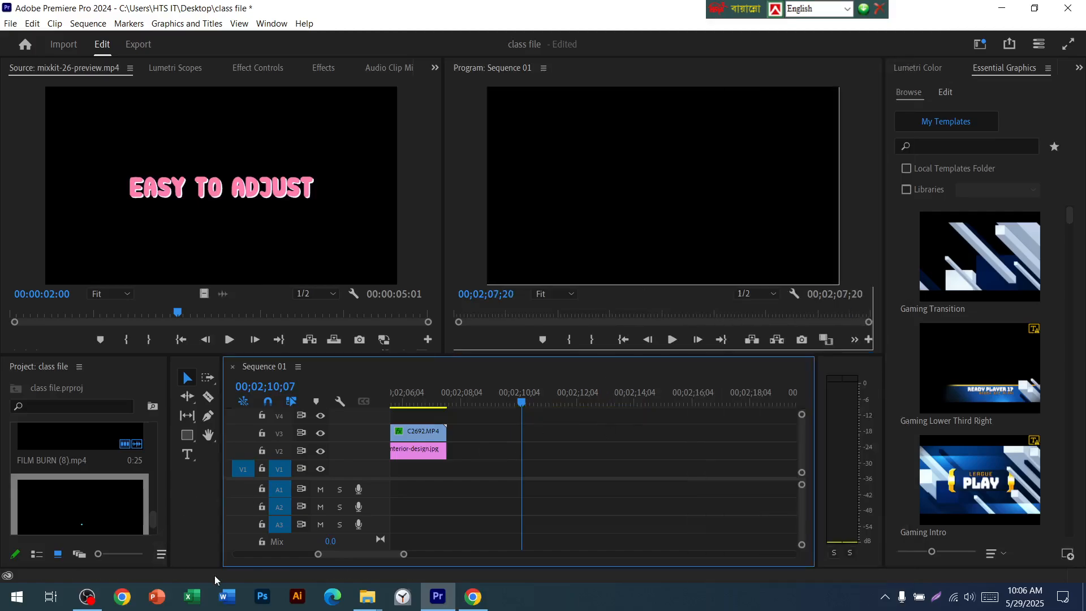
scroll(133, 497, down, 1)
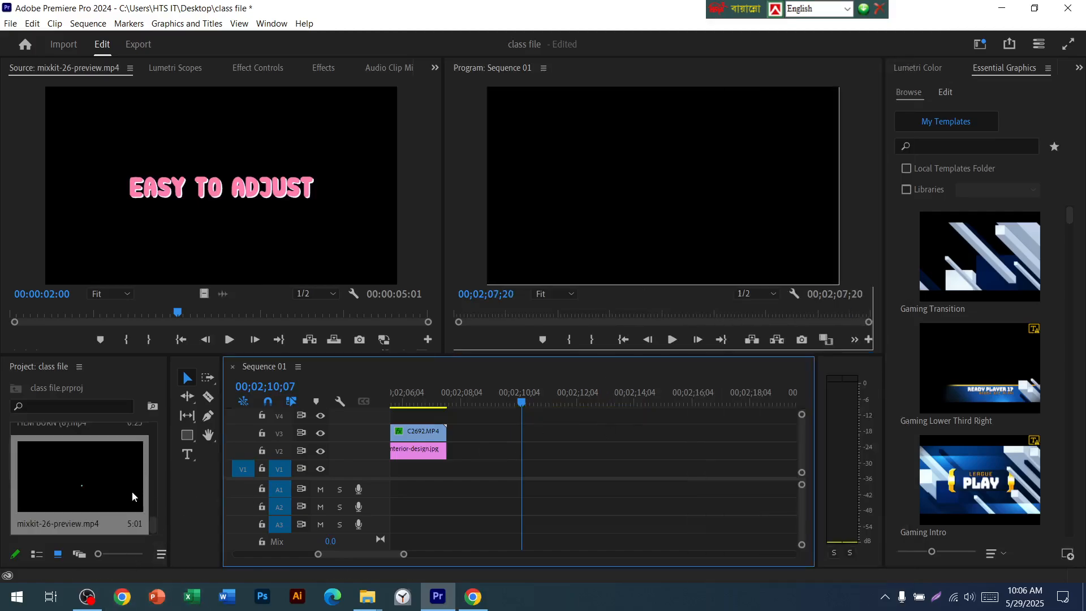
click(99, 506)
key(Delete)
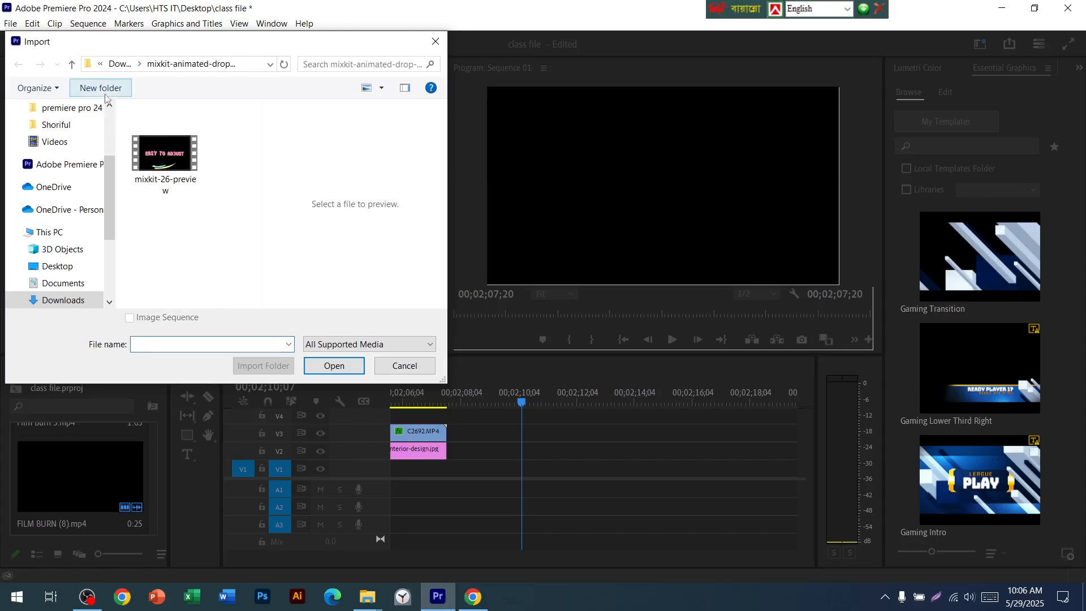
Look for importable files in mixkit-film-glitch-title-516 and its 516 subfolder using the AAF and ARRIRAW Files filters, and cancel the import
click(72, 67)
scroll(178, 262, down, 1)
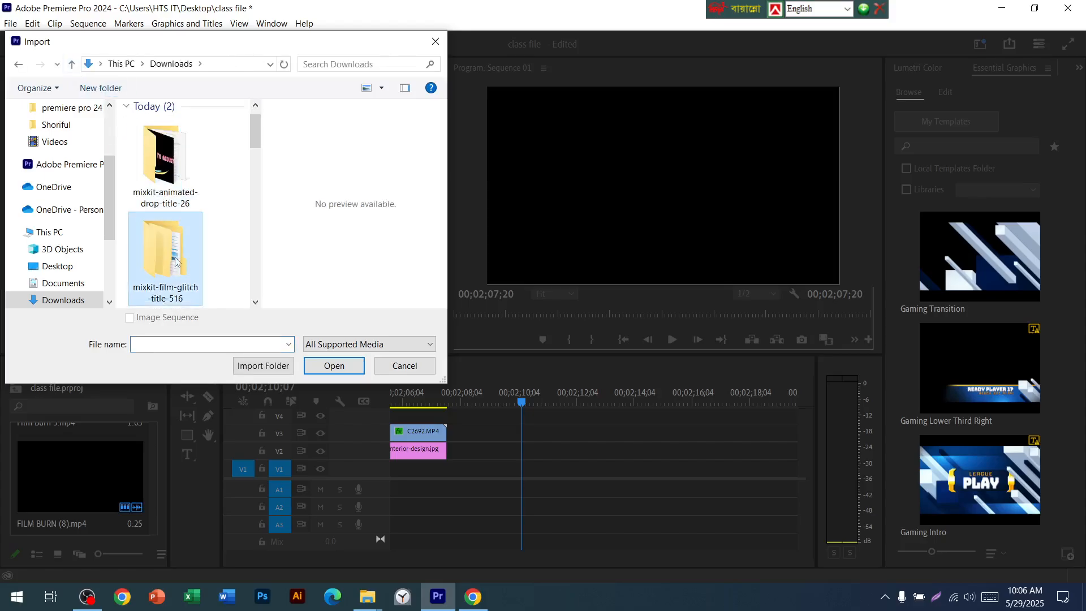
double_click(191, 262)
click(331, 346)
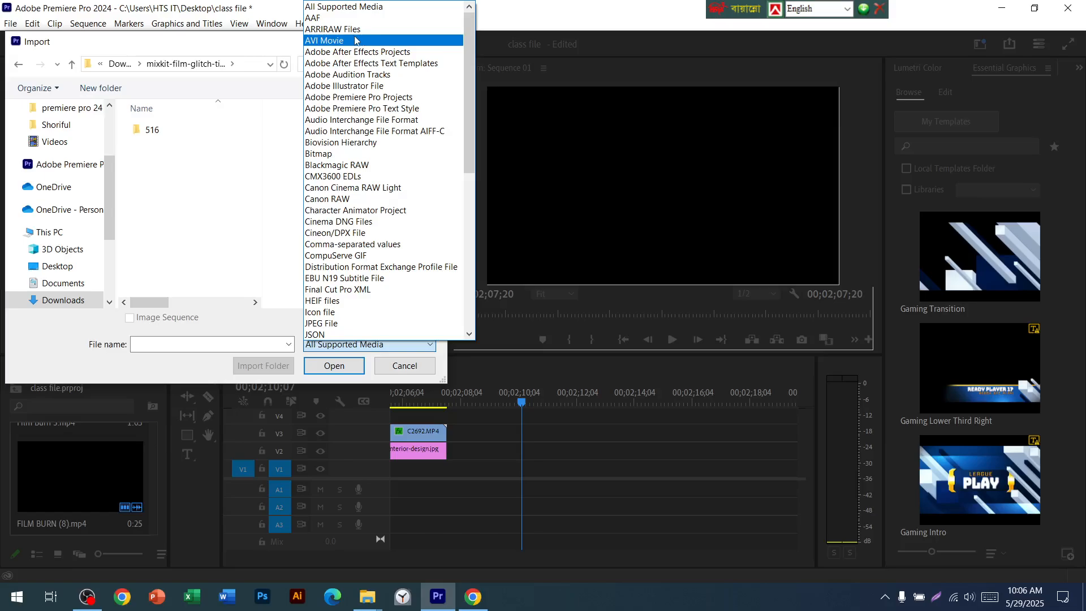
click(335, 19)
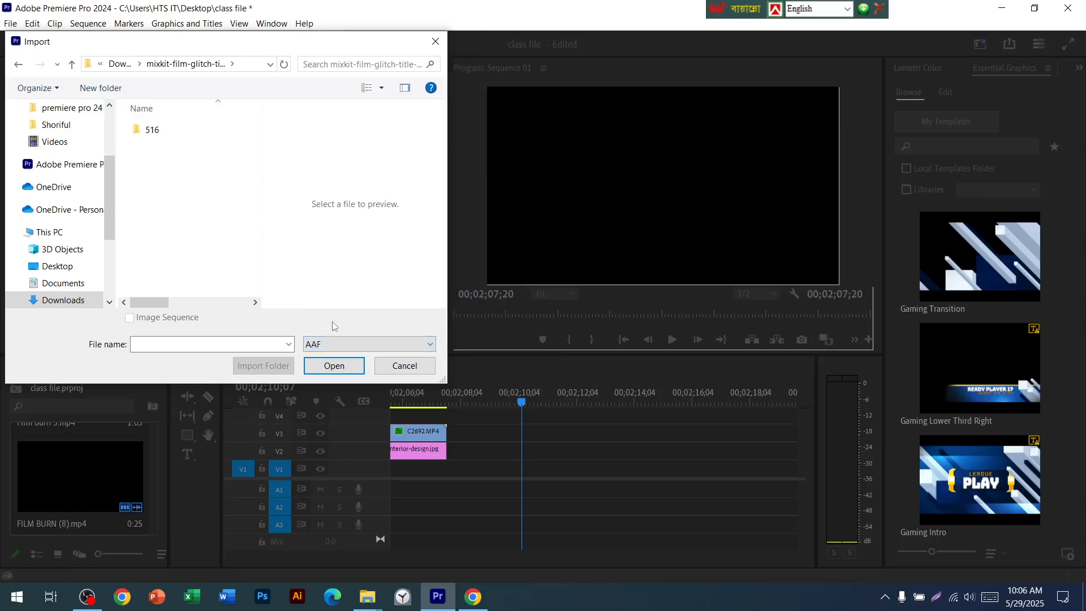
click(335, 345)
click(334, 29)
double_click(153, 130)
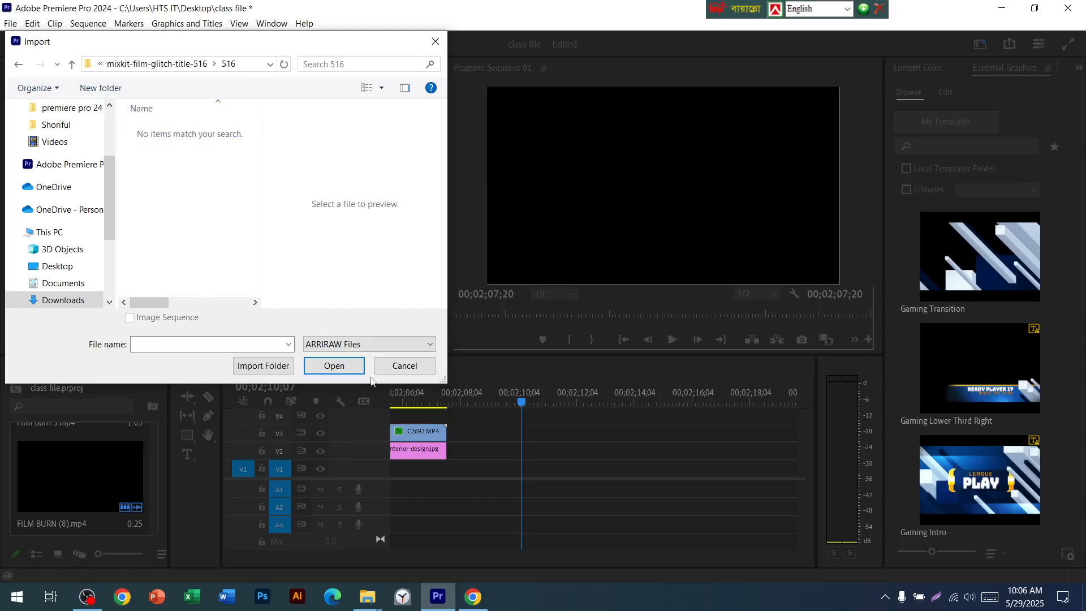
click(404, 365)
Switch to Chrome, move the floating language bar off the tabs, and close the Animated Drop Title and Premiere Pro Transitions tabs
click(474, 599)
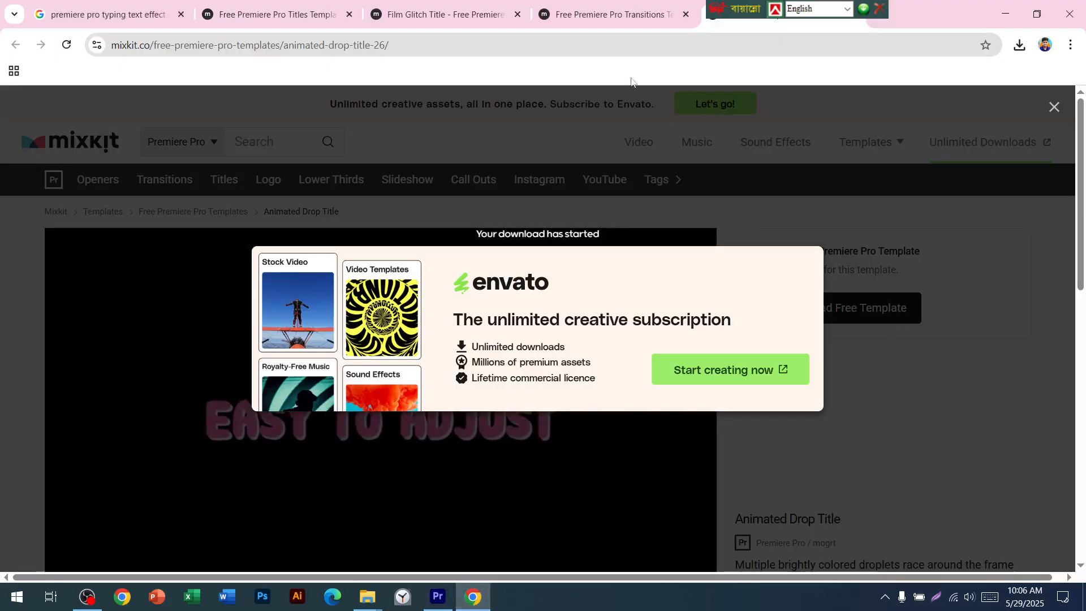
drag(710, 12, 846, 13)
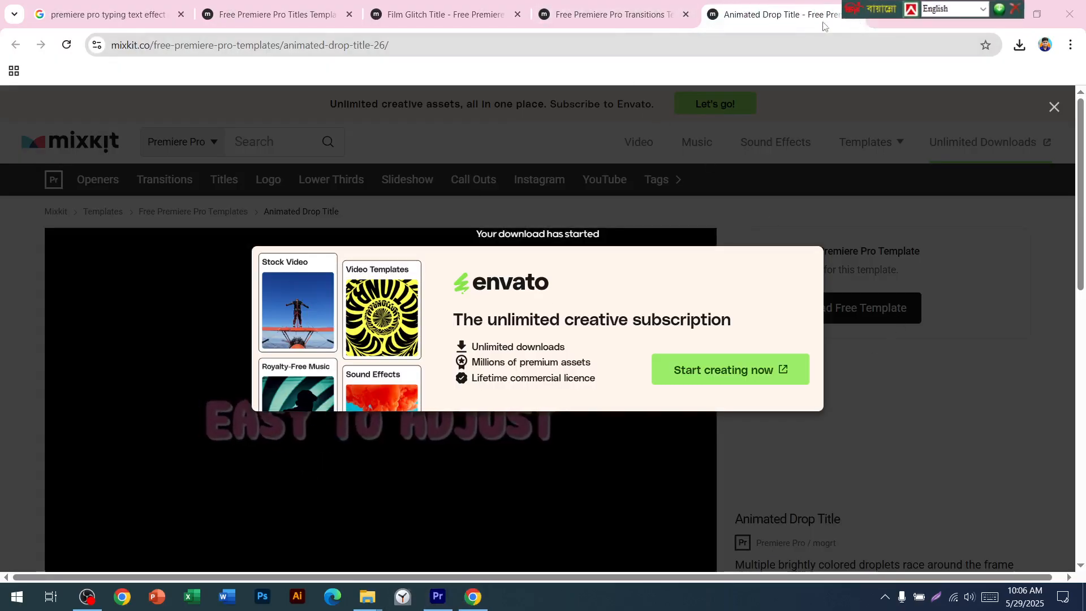
click(681, 22)
click(687, 16)
click(687, 15)
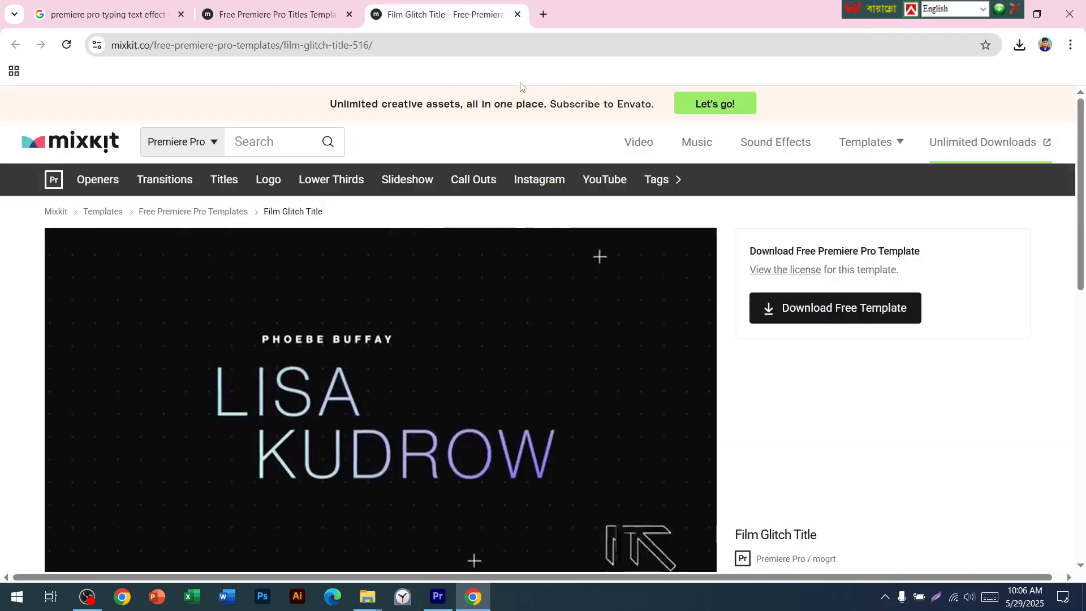
Look through the Film Glitch Title page, open the first suggested Glitch Titles template on Envato, and close it
scroll(792, 283, down, 6)
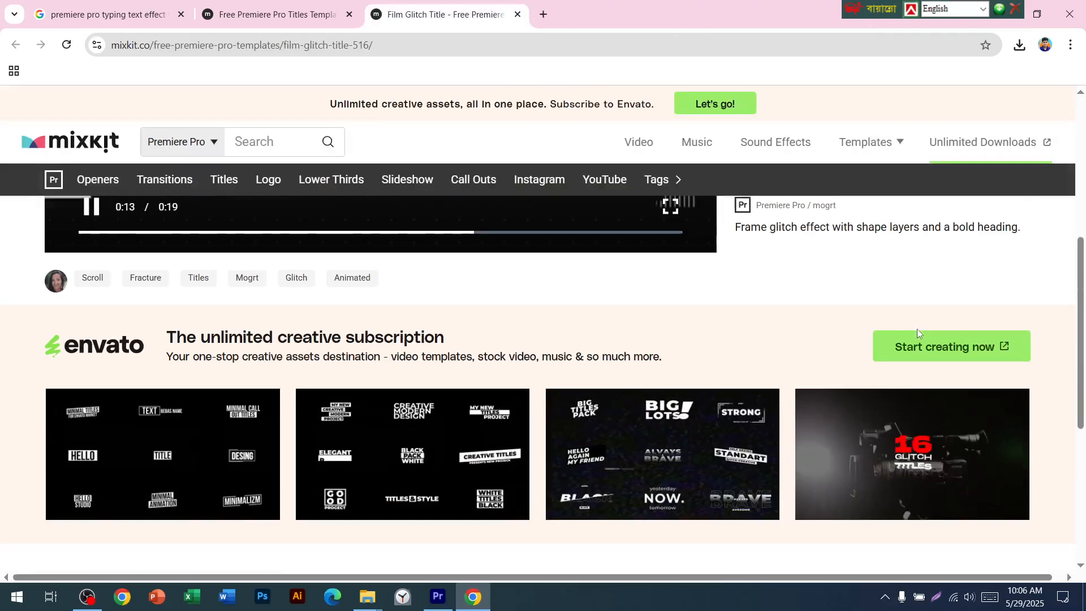
scroll(911, 328, down, 5)
scroll(516, 427, up, 3)
mouse_move(192, 396)
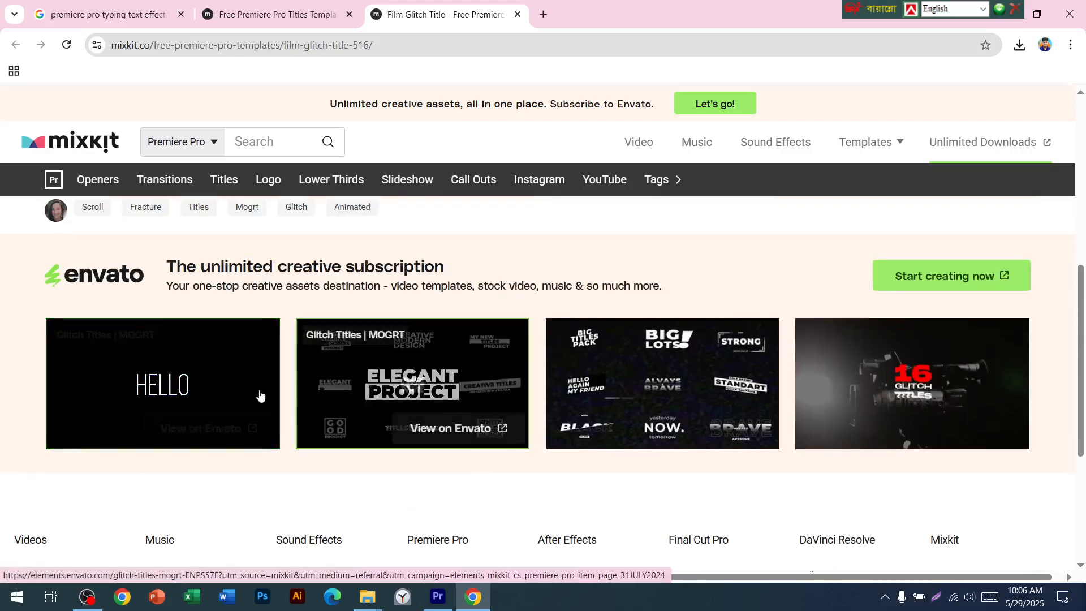
click(197, 402)
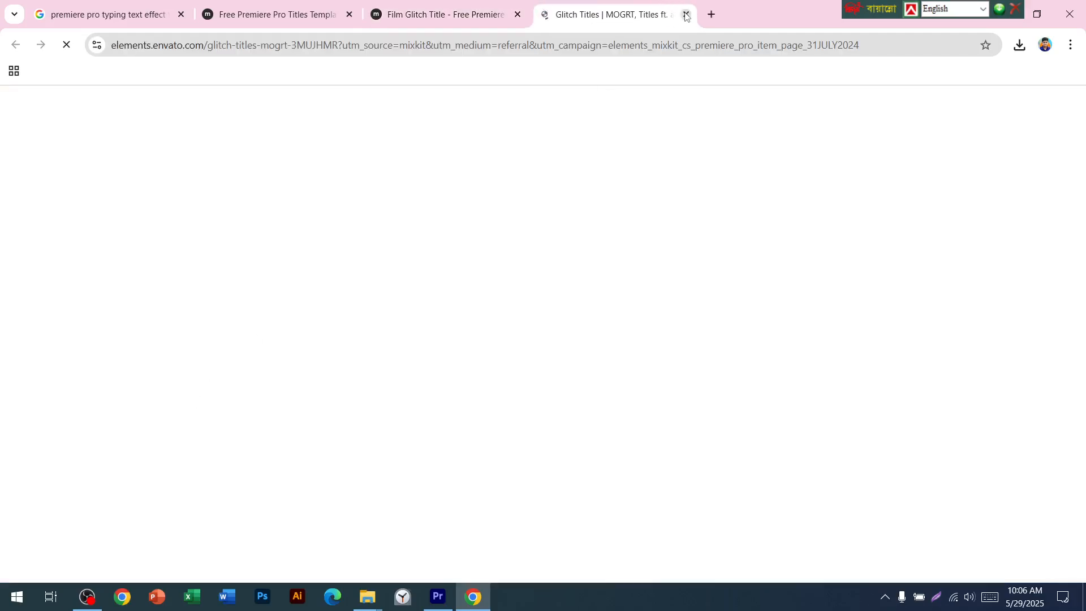
click(686, 14)
Open page 2 of Mixkit's Titles templates for Premiere Pro
click(271, 14)
scroll(332, 316, down, 5)
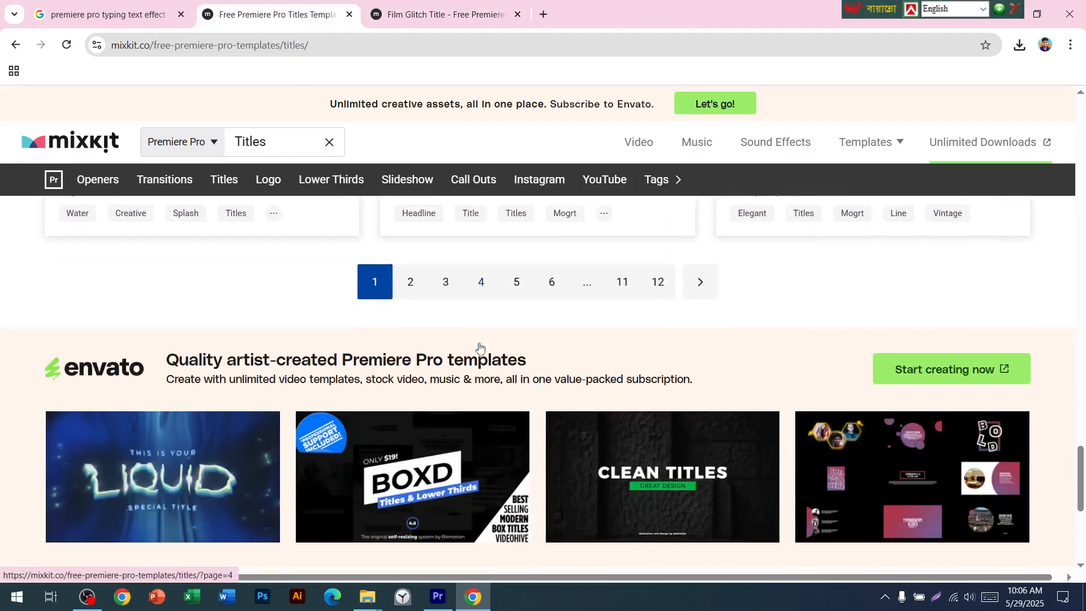
click(411, 244)
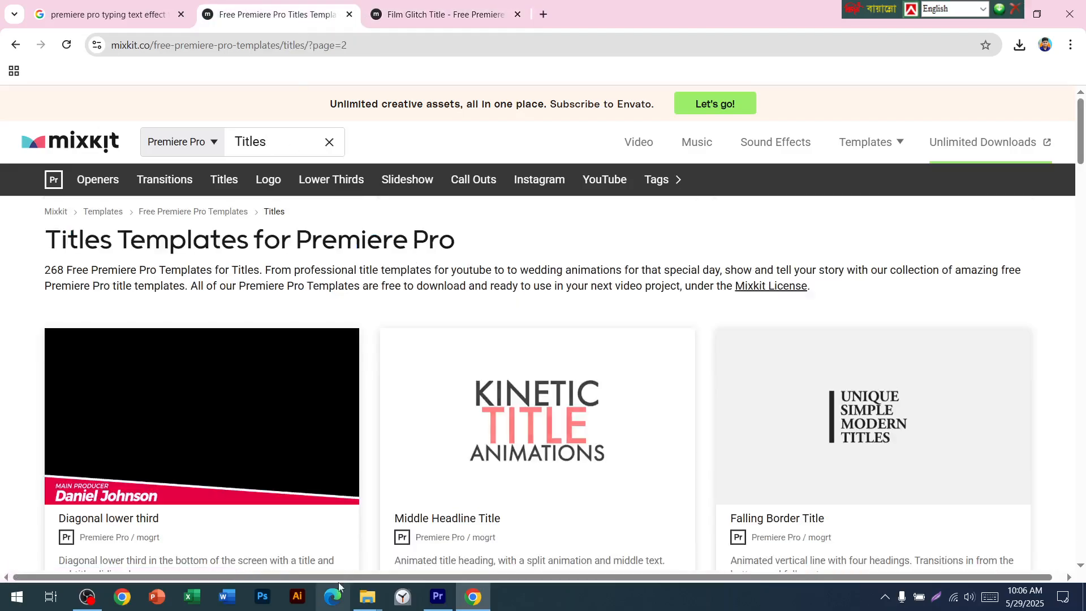
Switch back to Premiere Pro and look through the available workspaces and panels without changing the layout
click(437, 597)
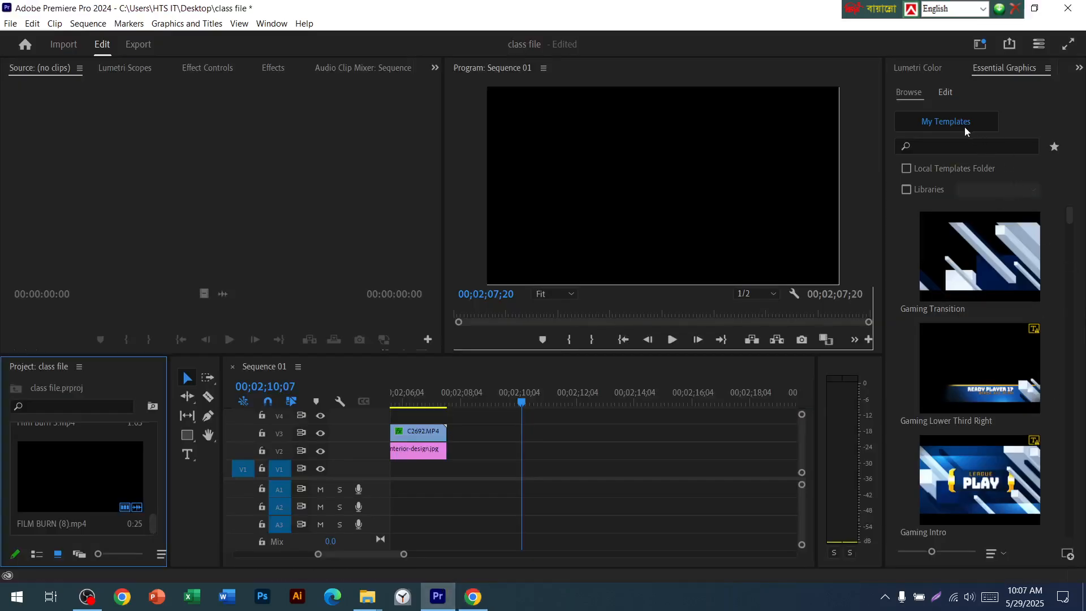
click(978, 46)
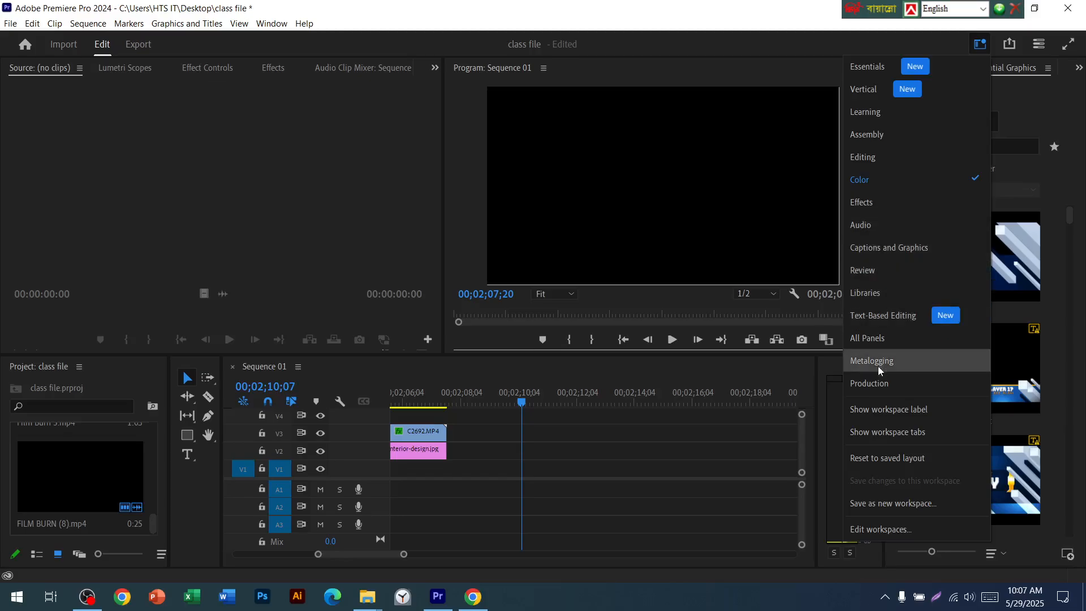
click(259, 23)
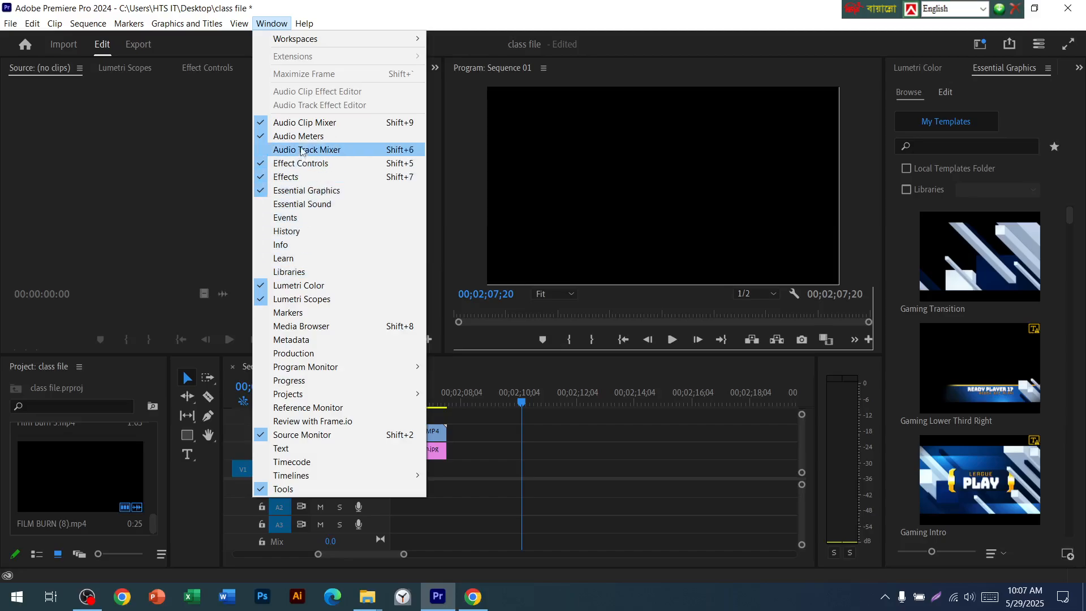
mouse_move(328, 43)
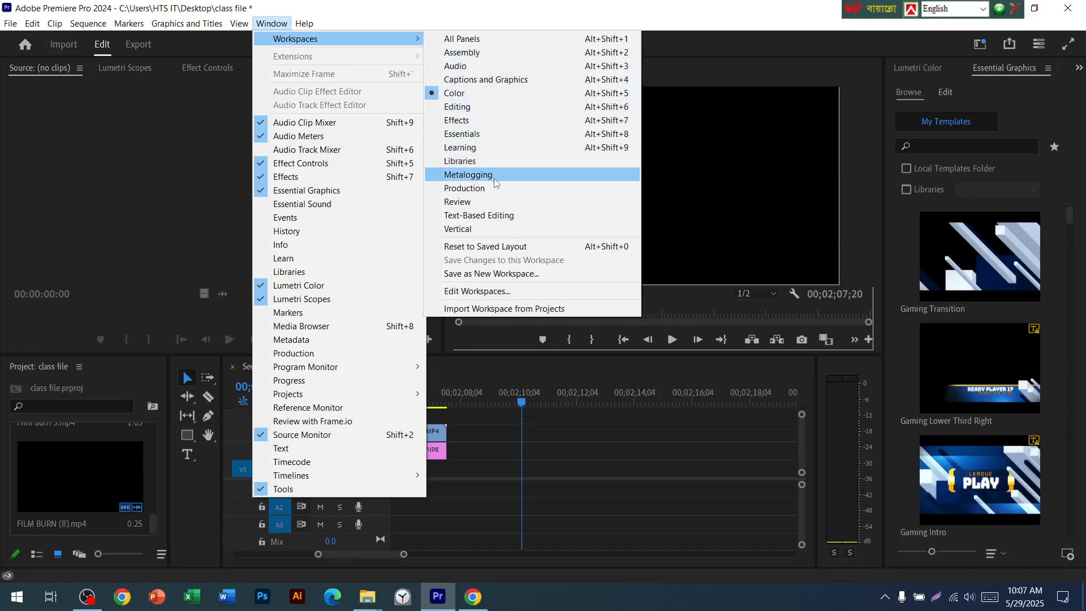
click(963, 187)
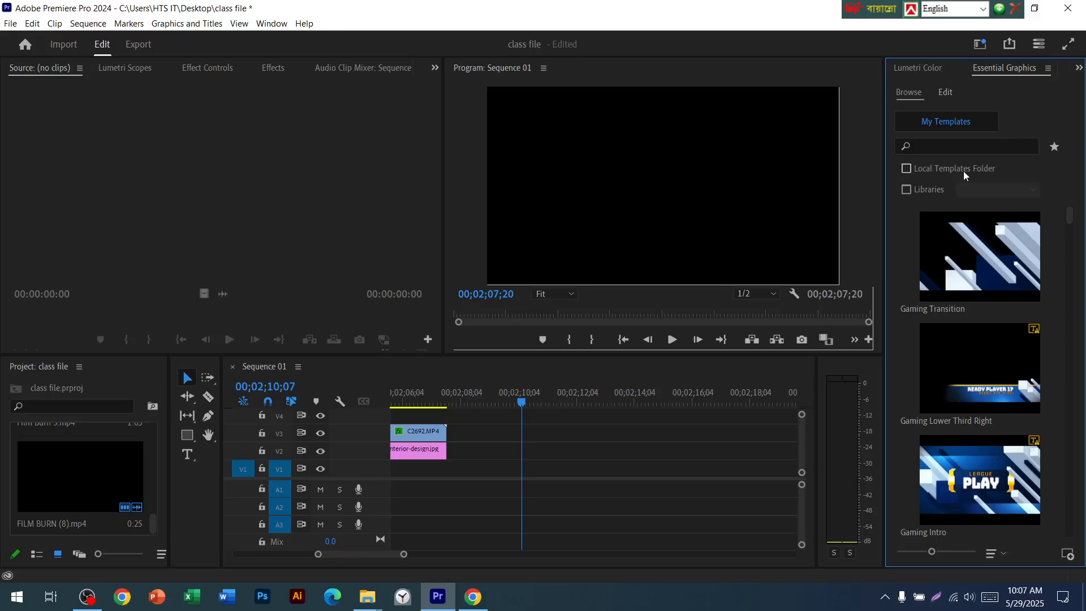
Limit the Essential Graphics templates to the Local Templates Folder and browse the gaming and sports templates
click(964, 175)
scroll(970, 243, down, 2)
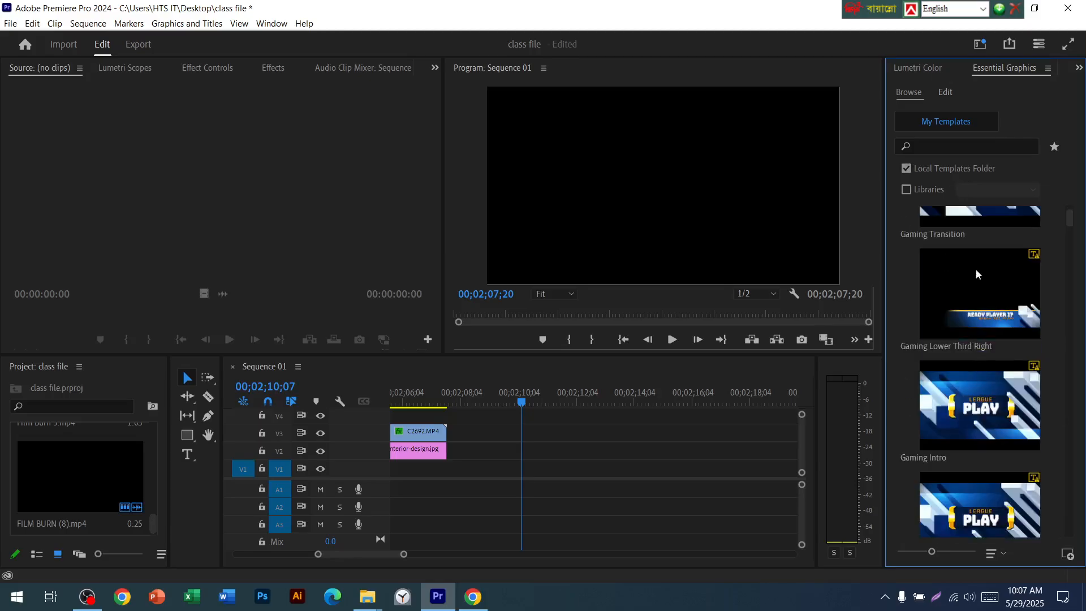
scroll(977, 274, down, 12)
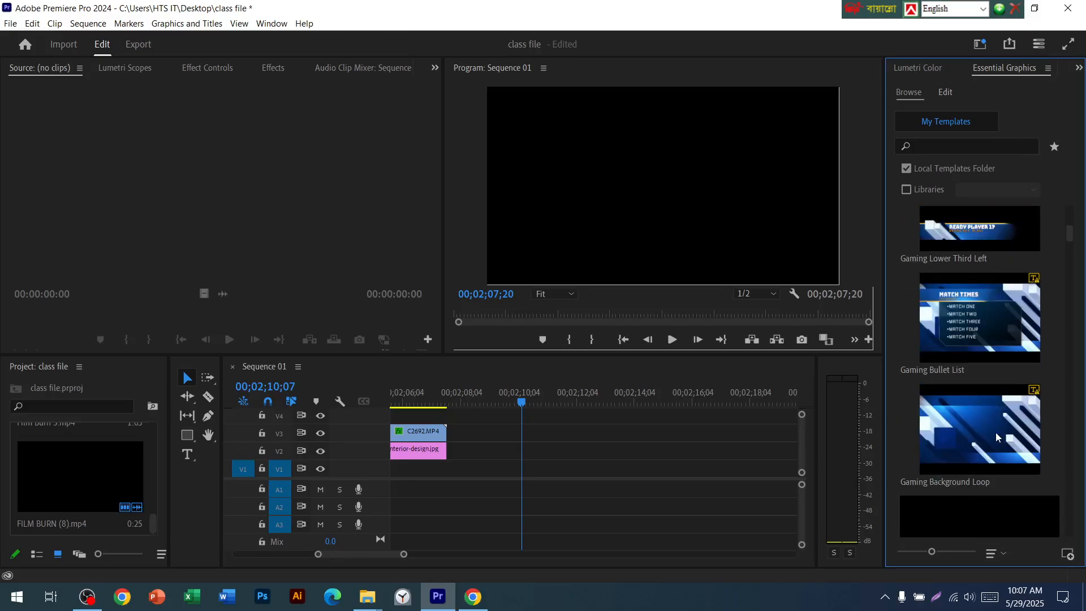
scroll(996, 437, down, 6)
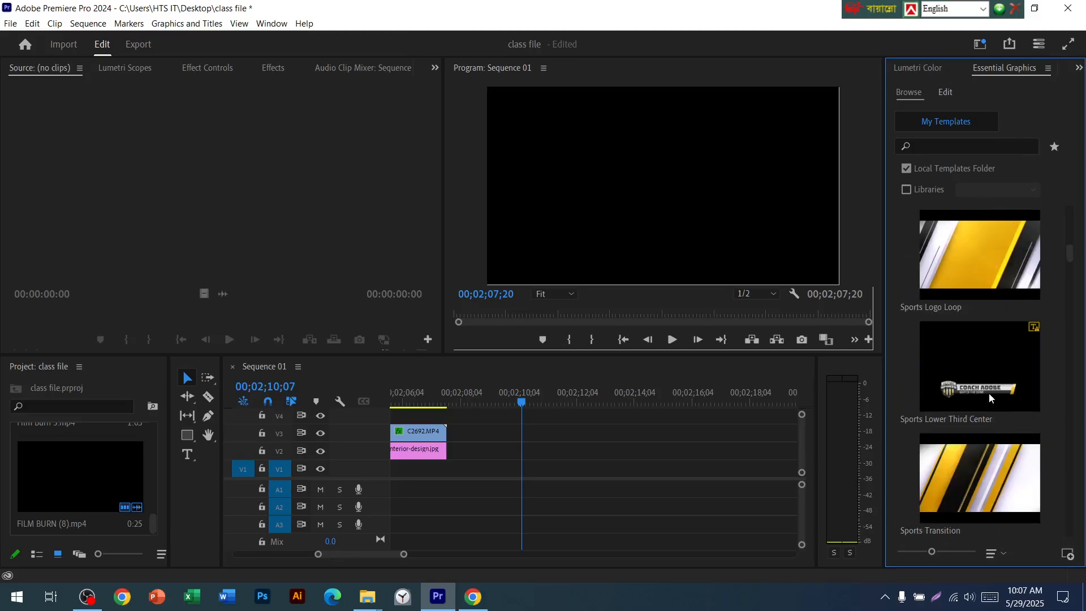
scroll(990, 395, down, 5)
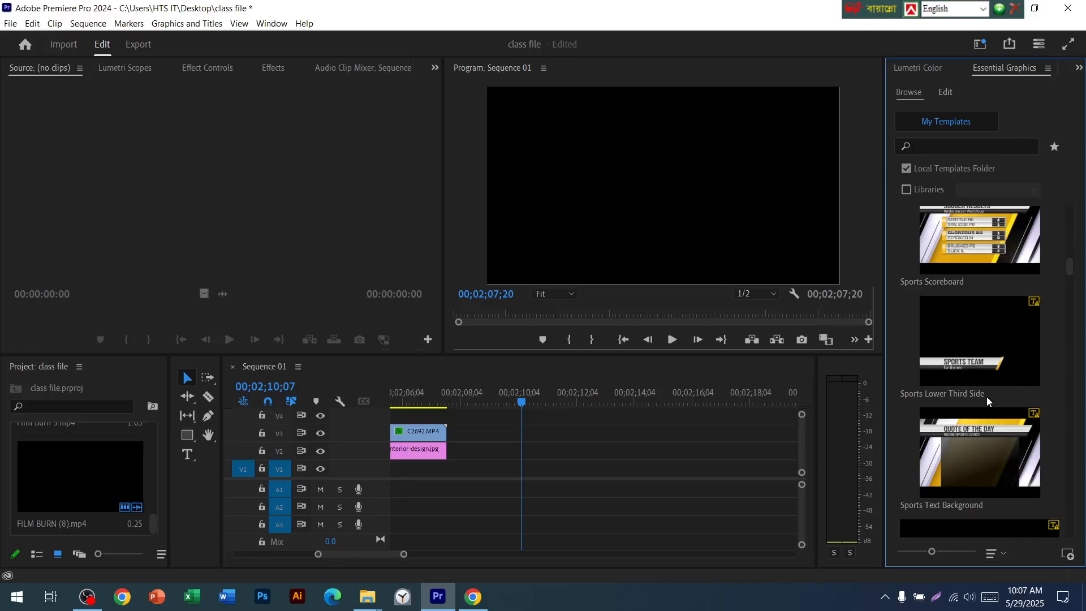
Look through the motion graphics templates in Essential Graphics and turn off the Local Templates Folder filter
scroll(987, 401, down, 4)
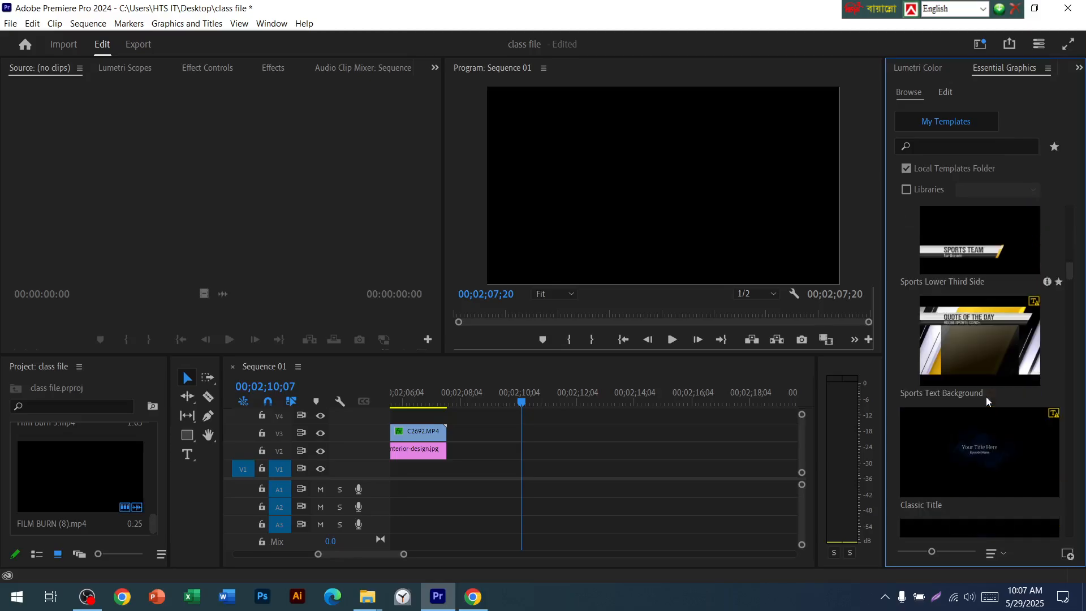
click(990, 555)
click(990, 557)
scroll(1036, 396, up, 4)
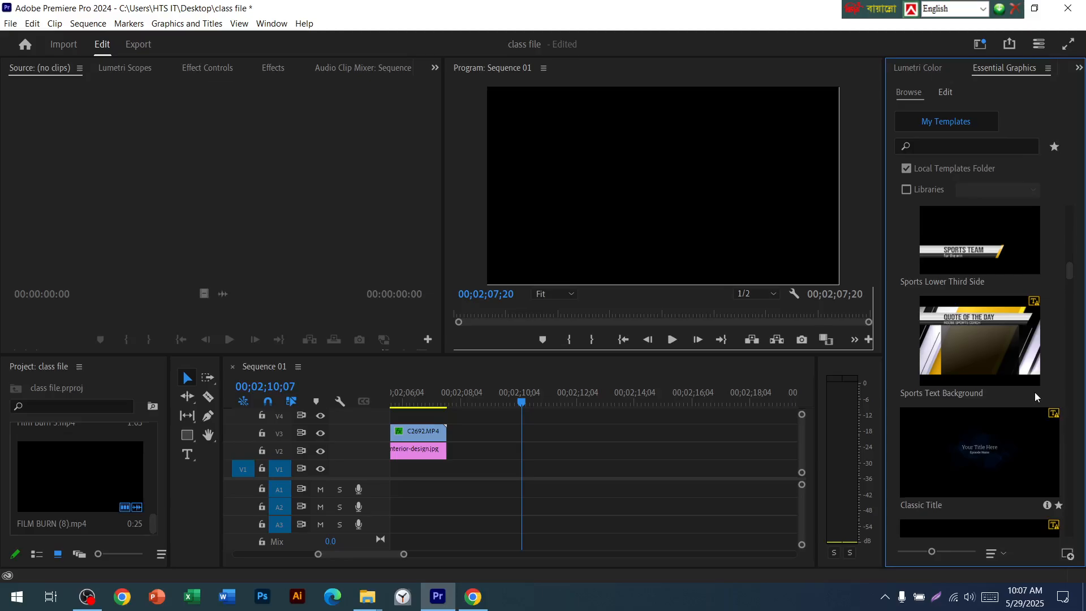
scroll(1035, 396, up, 3)
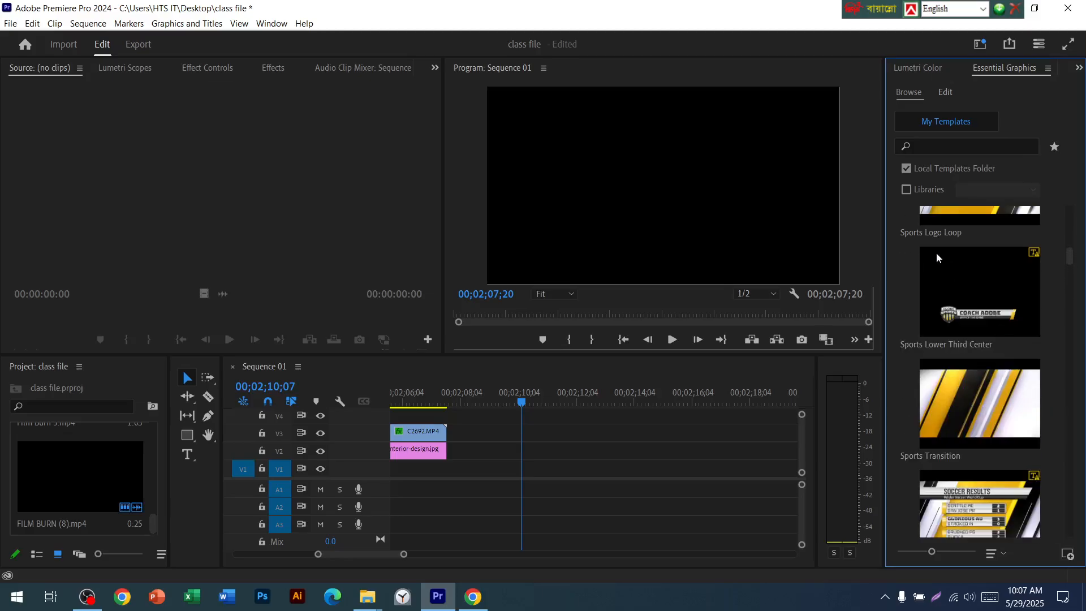
click(907, 190)
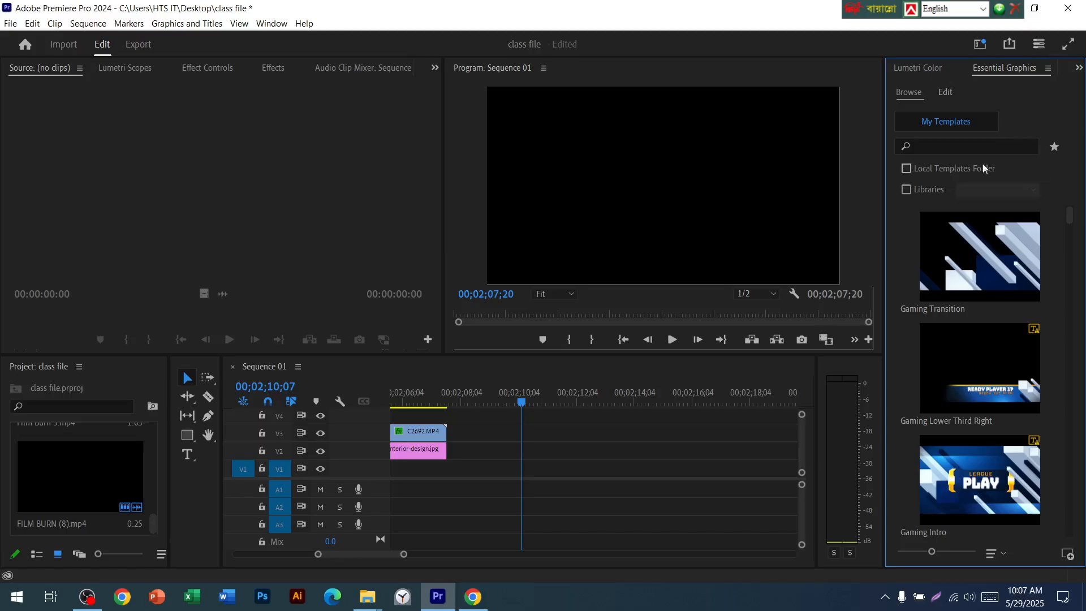
Examine the Essential Graphics editing view, the Lumetri Color sections, the available workspaces and the list of panels
click(944, 93)
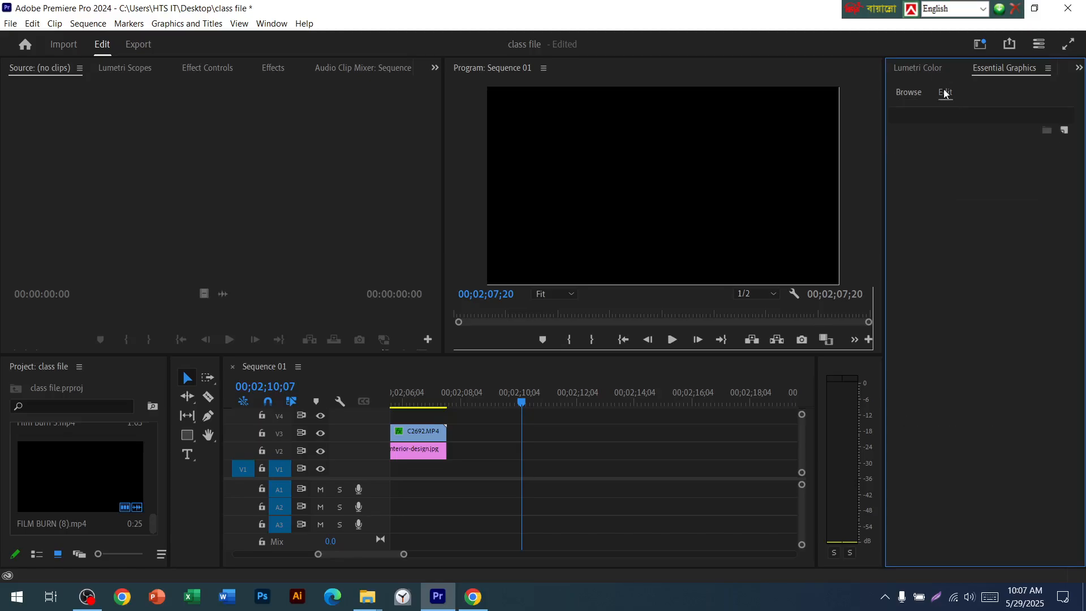
click(919, 69)
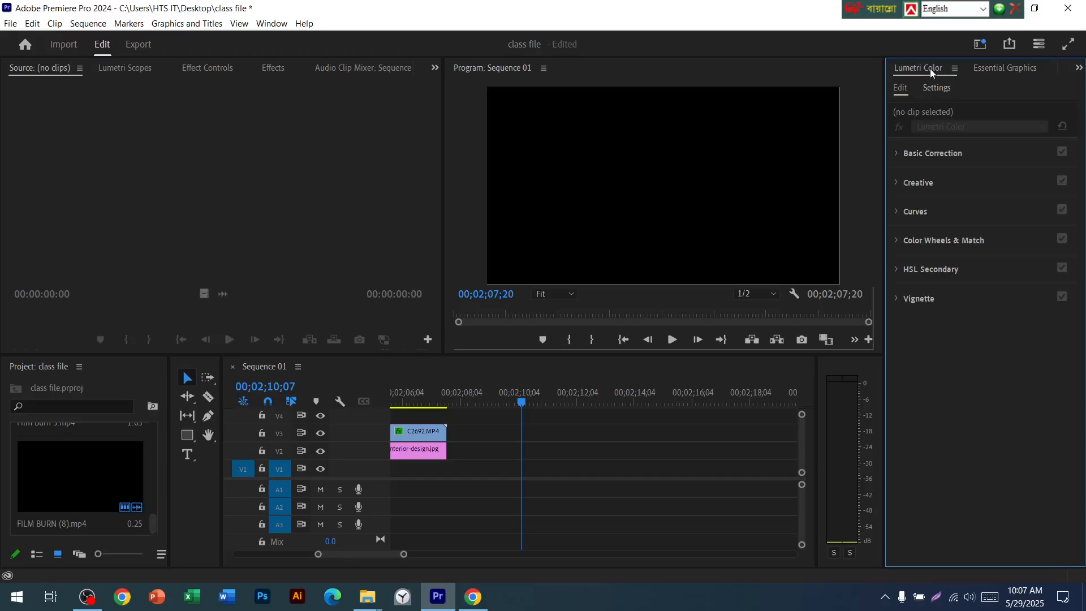
click(989, 69)
click(1078, 69)
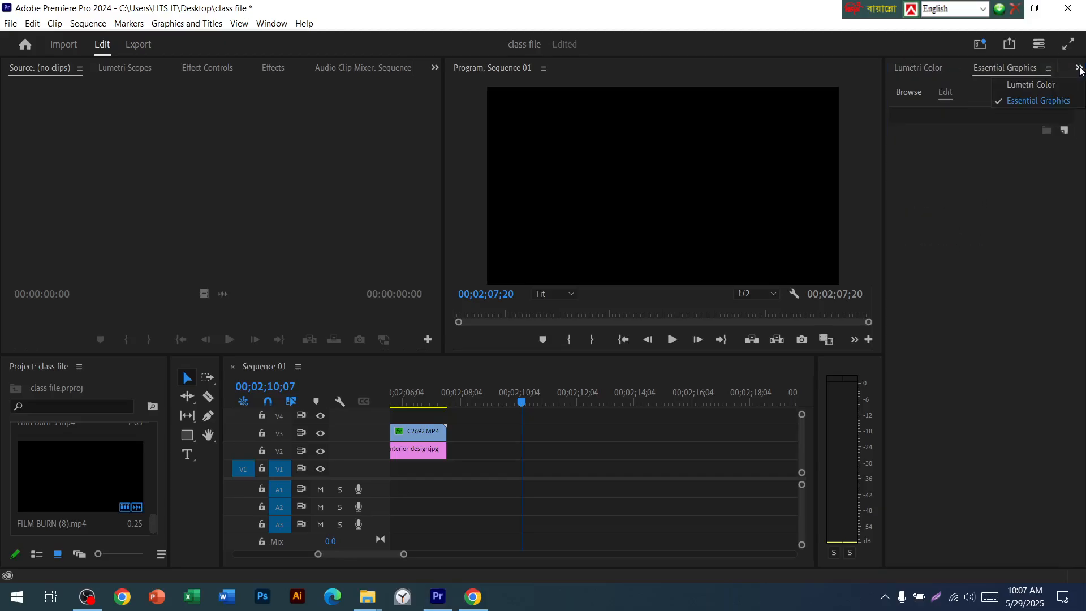
click(1078, 69)
click(1078, 69)
click(1076, 70)
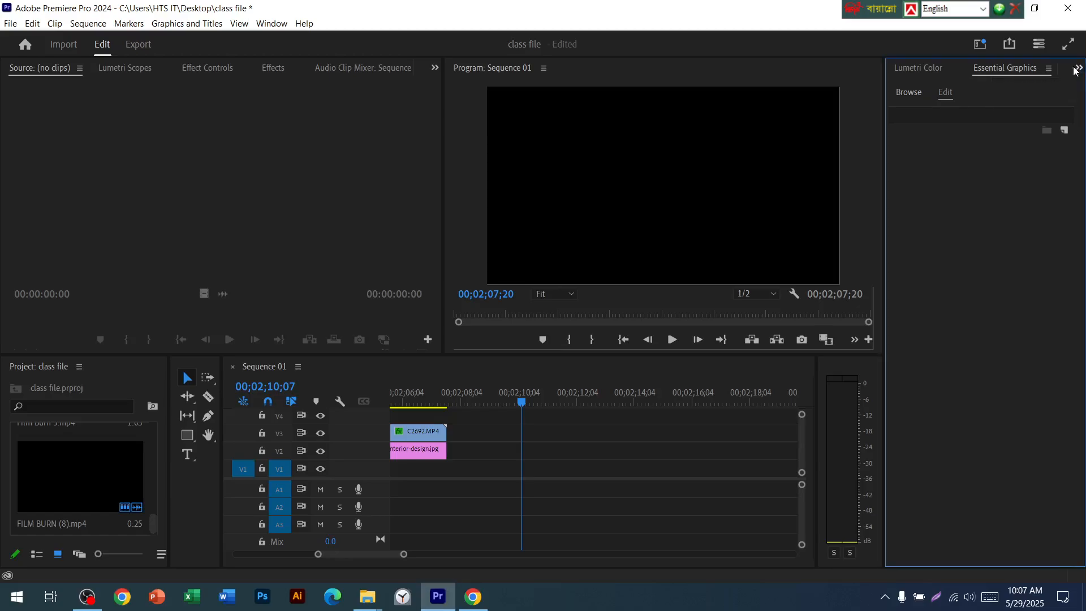
click(1037, 51)
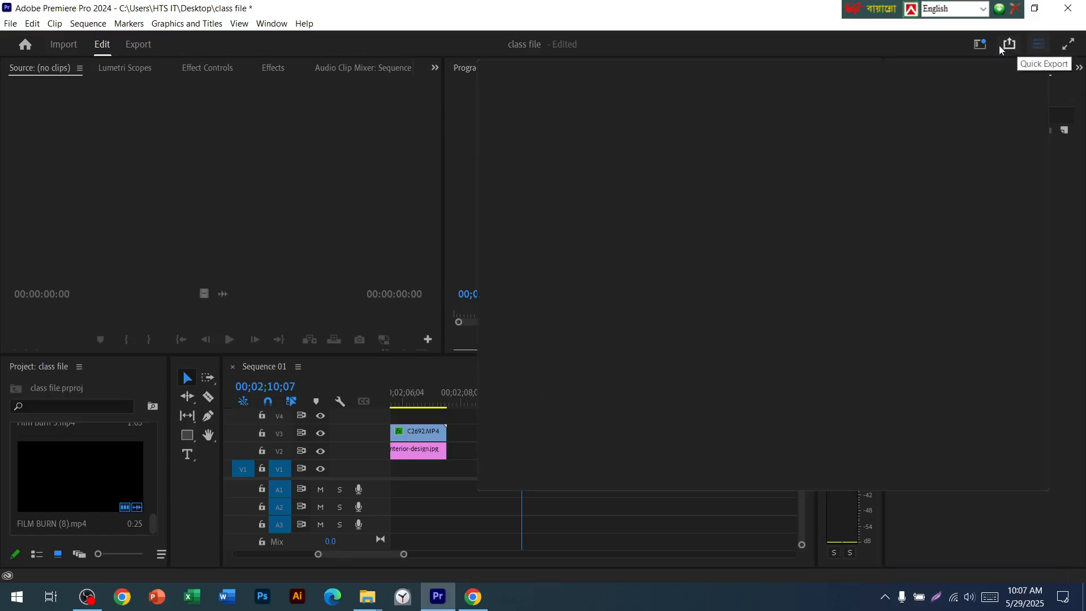
click(980, 44)
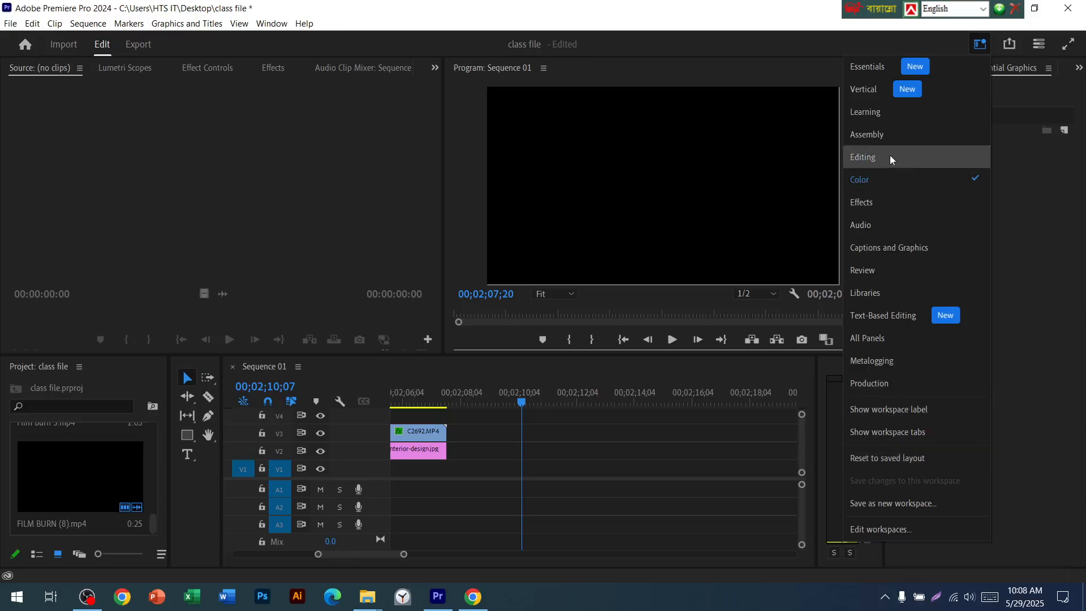
click(267, 26)
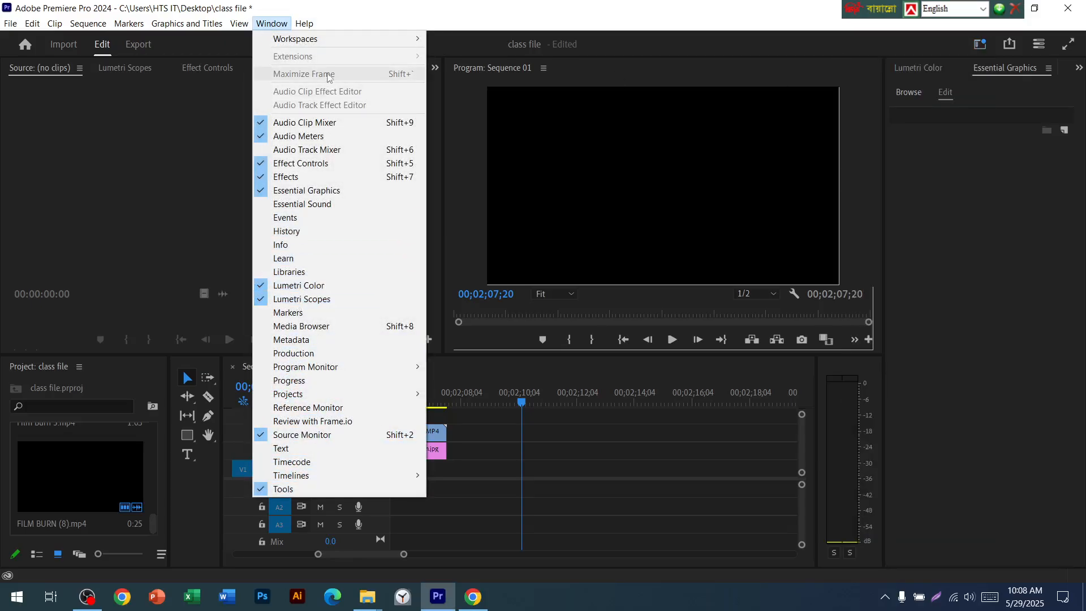
Switch to Chrome, open the Middle Headline Title template from Mixkit in a new tab and download it
click(472, 597)
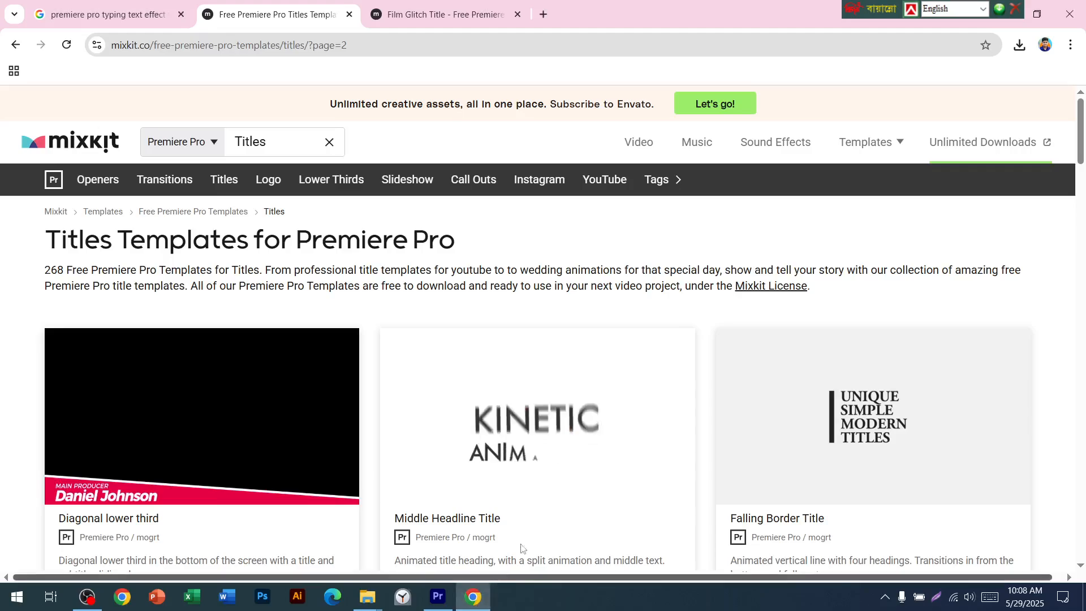
right_click(577, 423)
click(651, 133)
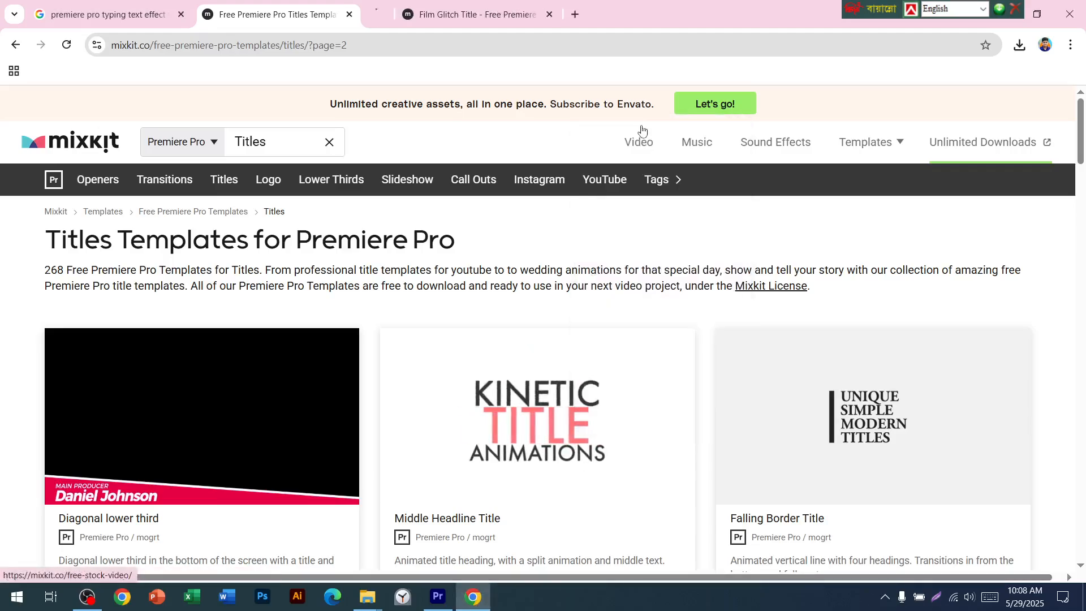
click(450, 4)
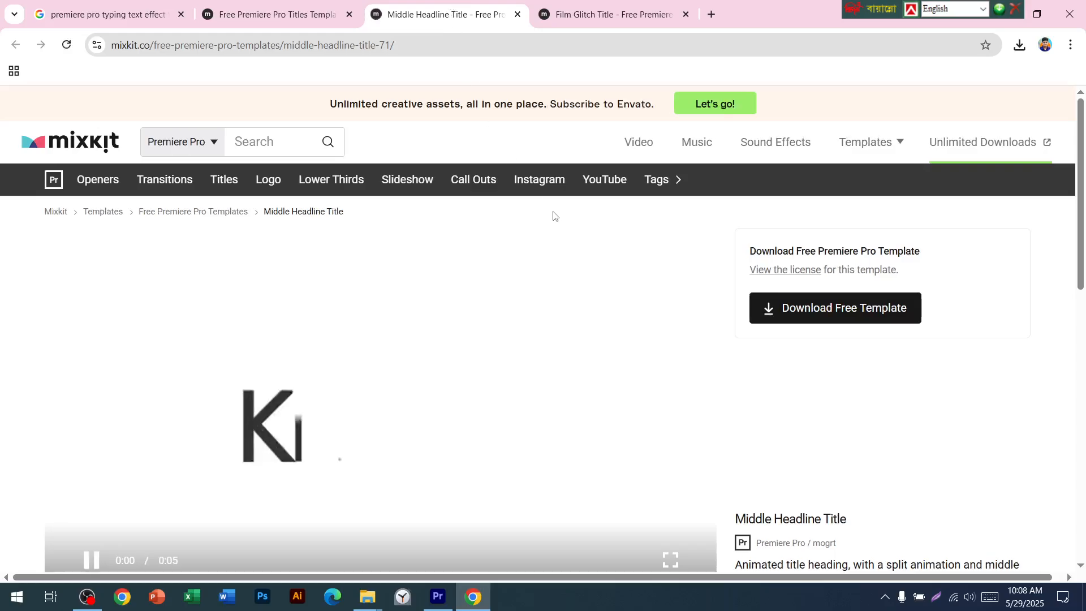
click(806, 311)
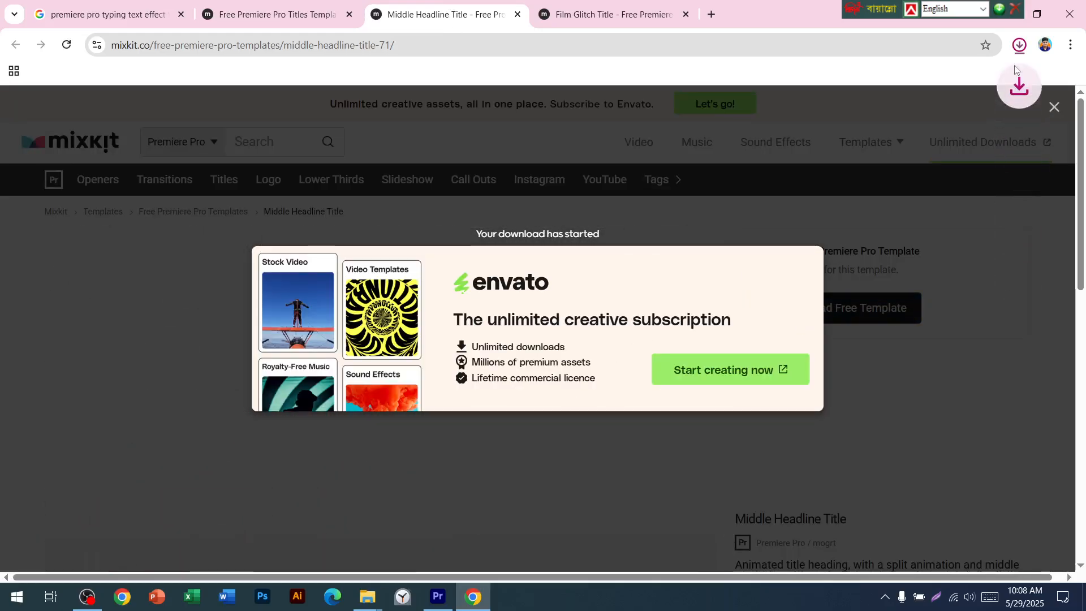
Show the finished download in its folder and extract the mixkit-middle-headline-title-71 archive
click(1021, 49)
click(983, 104)
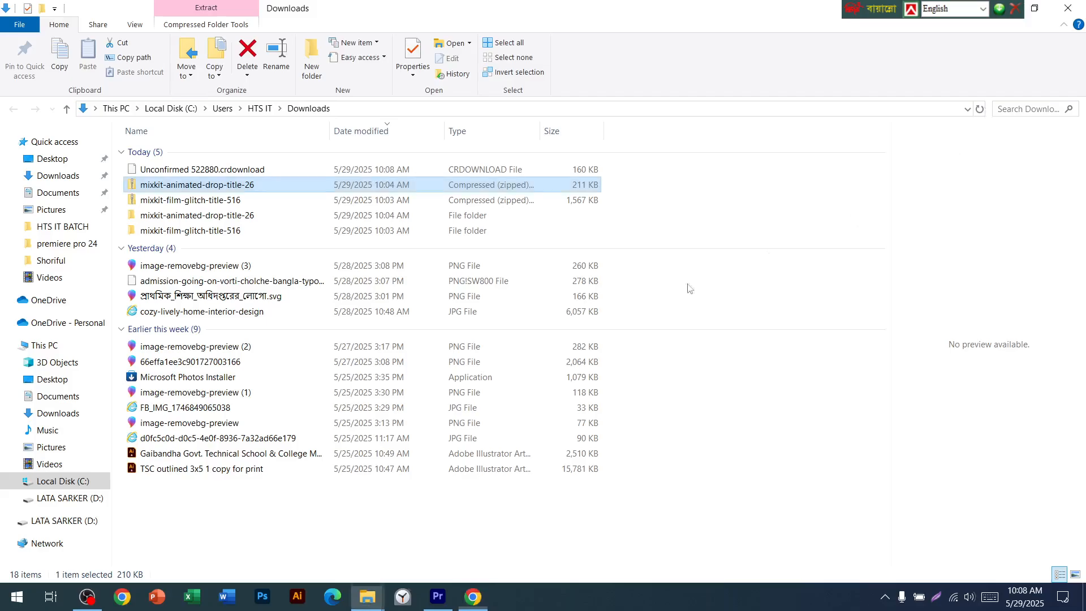
right_click(169, 253)
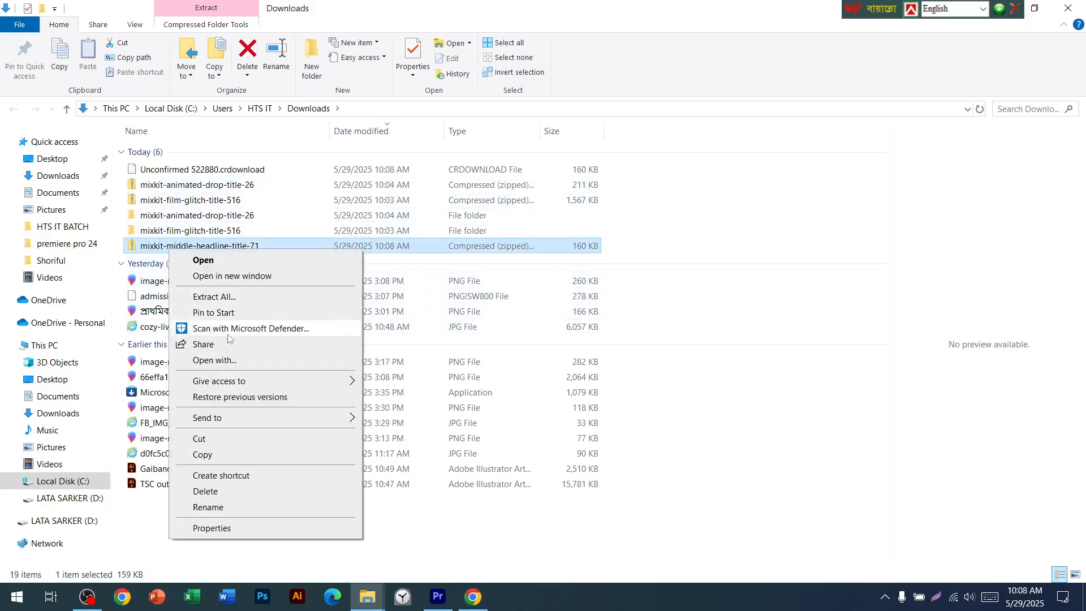
click(204, 296)
click(645, 444)
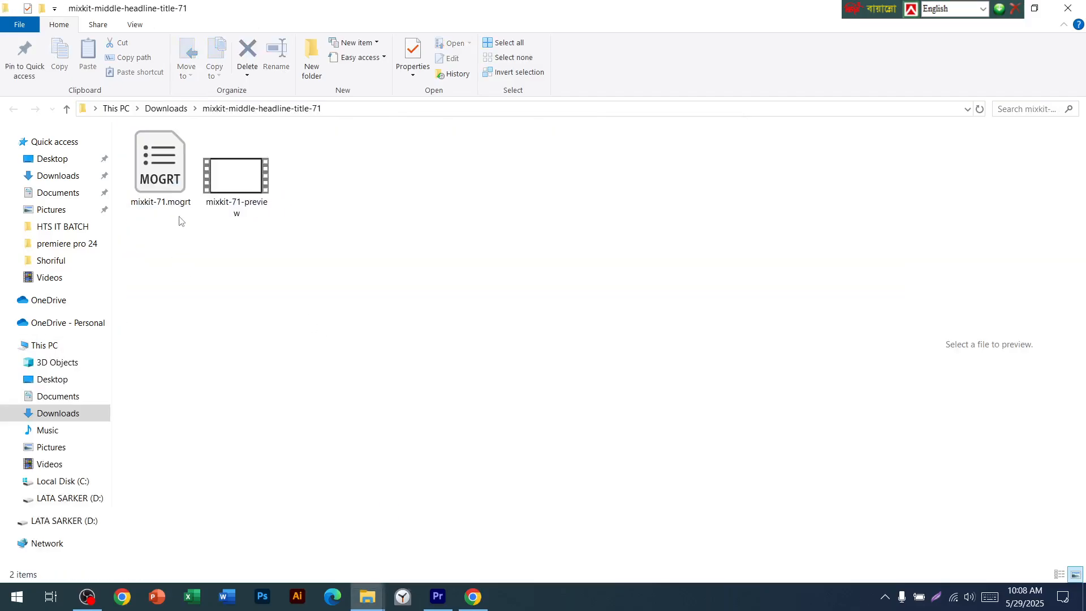
Try to bring mixkit-71.mogrt from the extracted folder into the sequence in Premiere Pro
drag(164, 196, 618, 474)
click(151, 488)
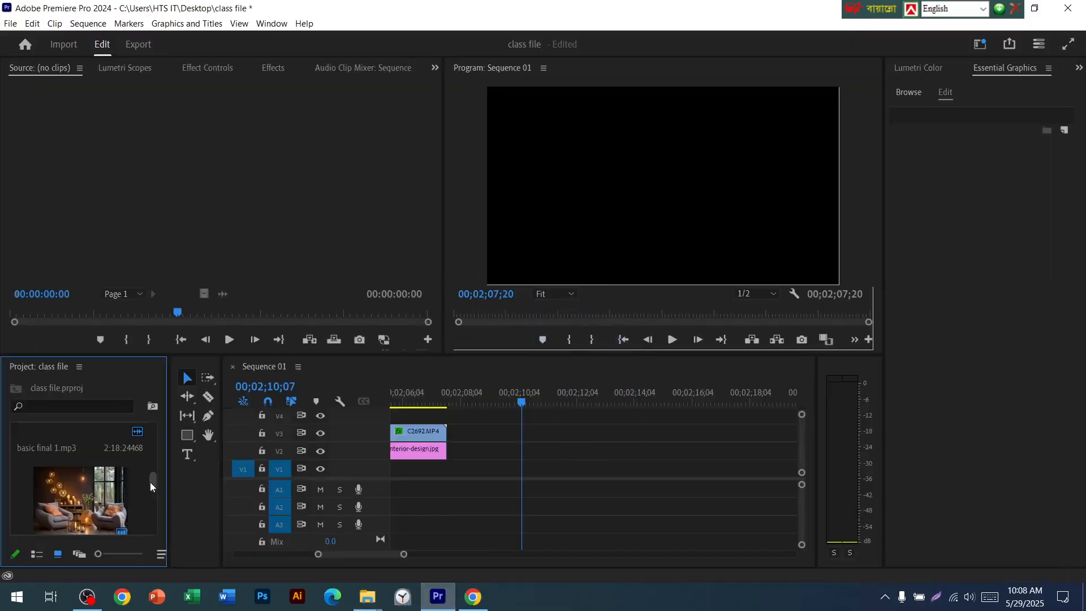
key(ctrl+i)
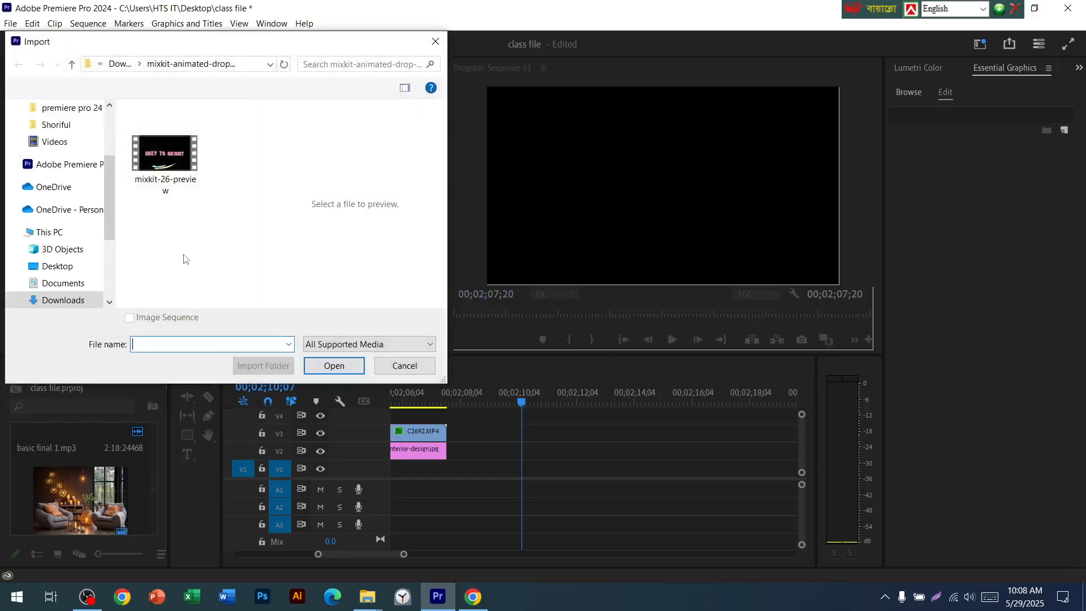
scroll(61, 190, up, 5)
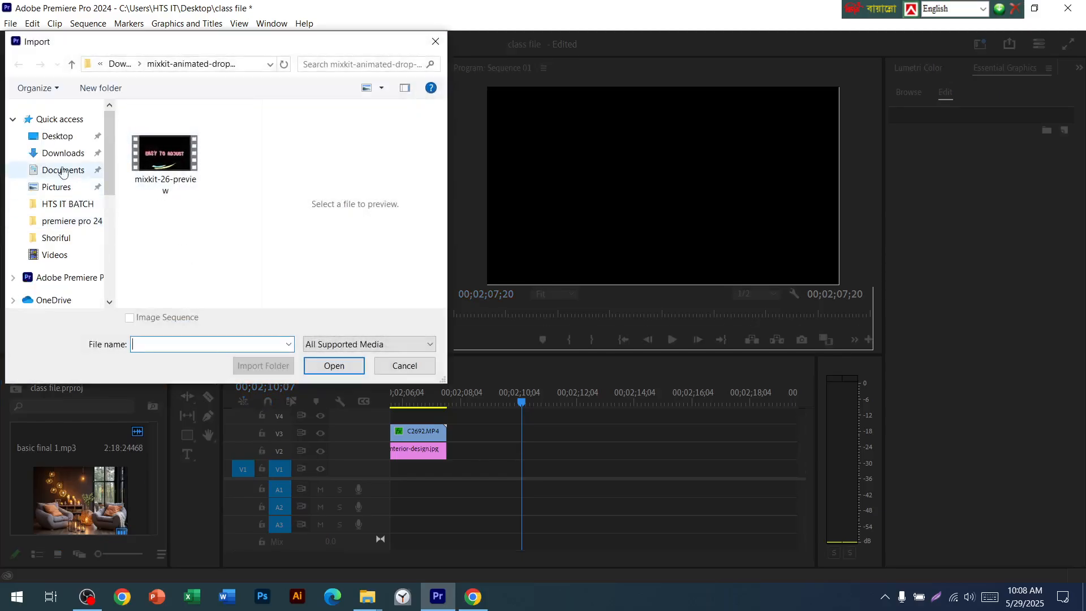
click(63, 153)
double_click(169, 170)
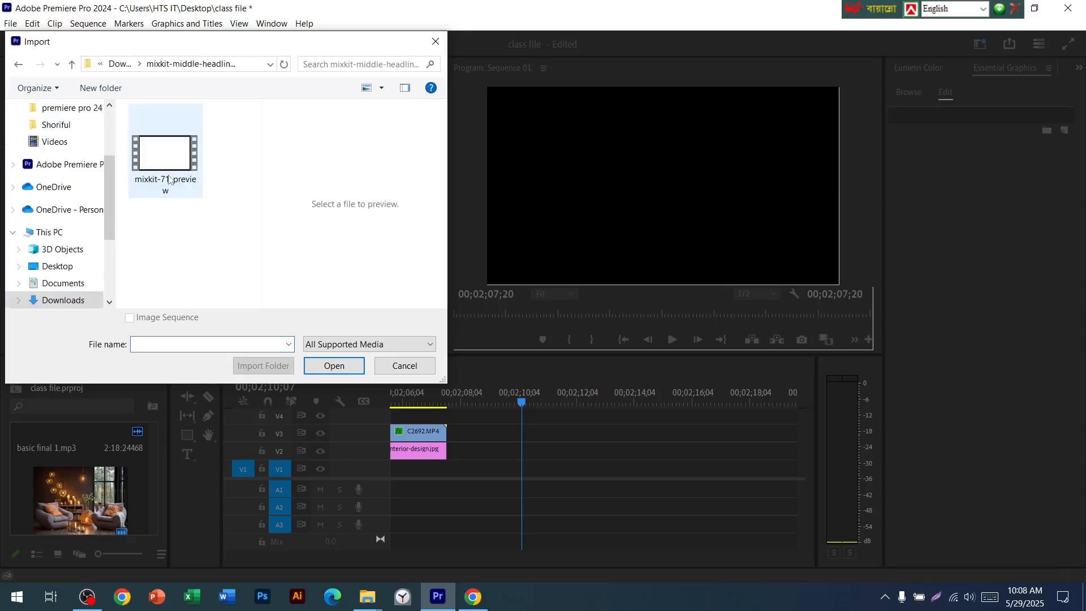
click(169, 179)
click(181, 231)
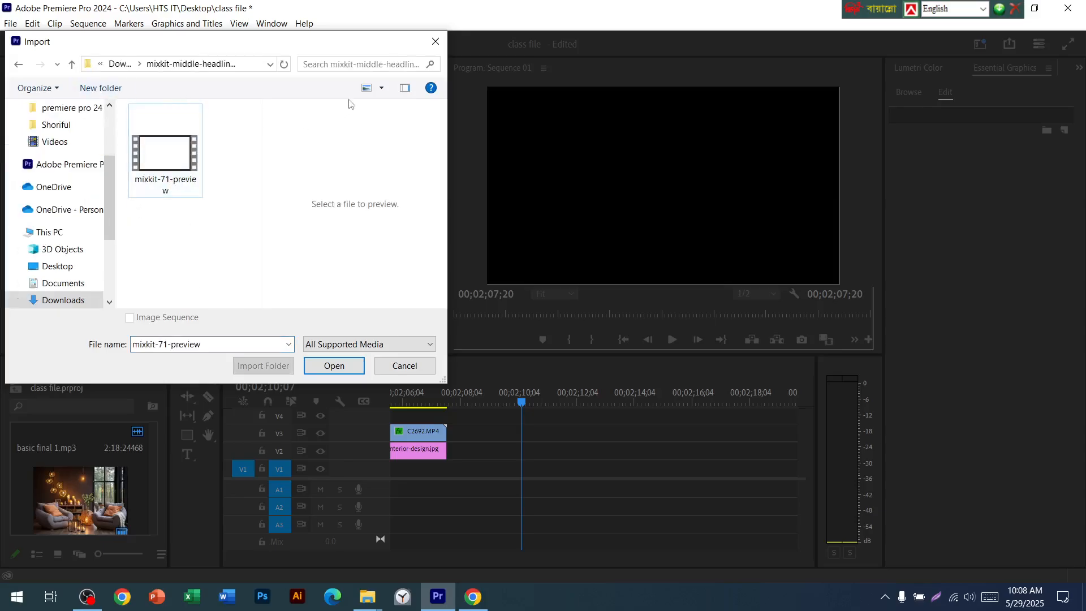
click(351, 341)
scroll(367, 321, down, 10)
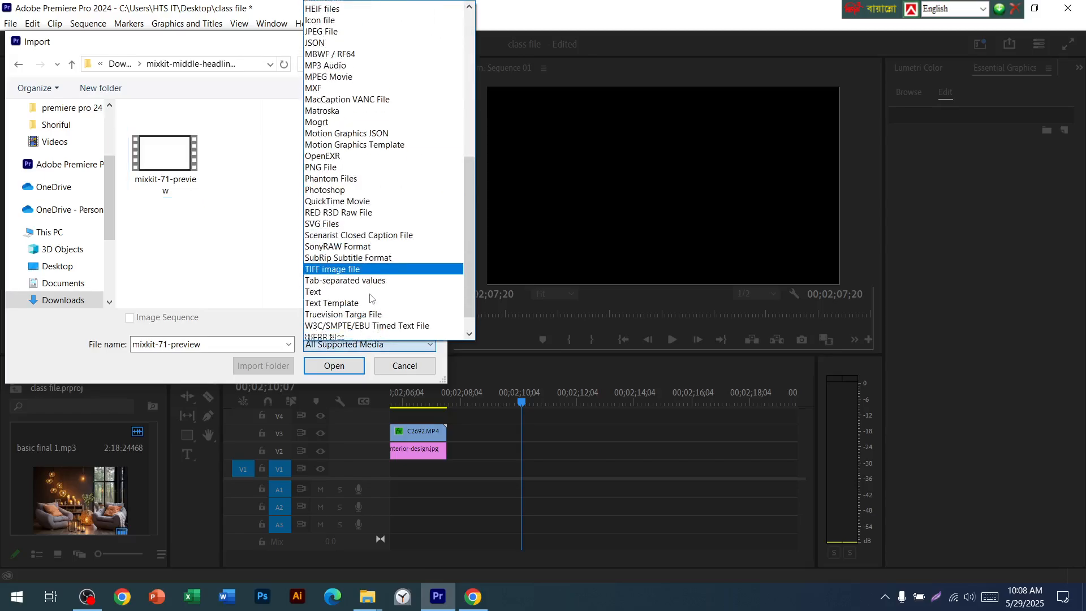
click(342, 337)
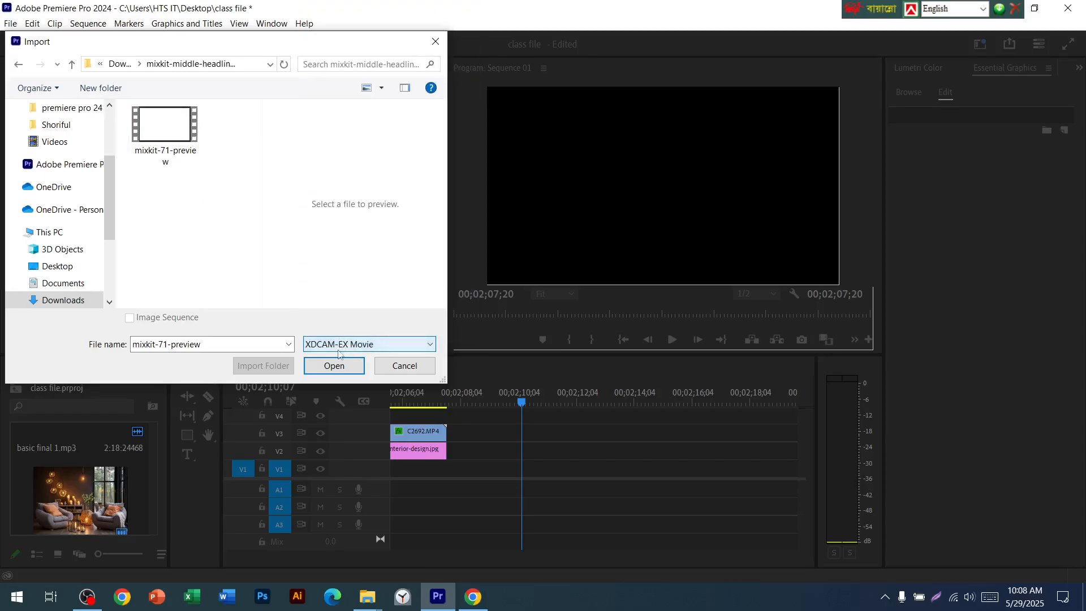
click(339, 344)
click(332, 267)
click(339, 343)
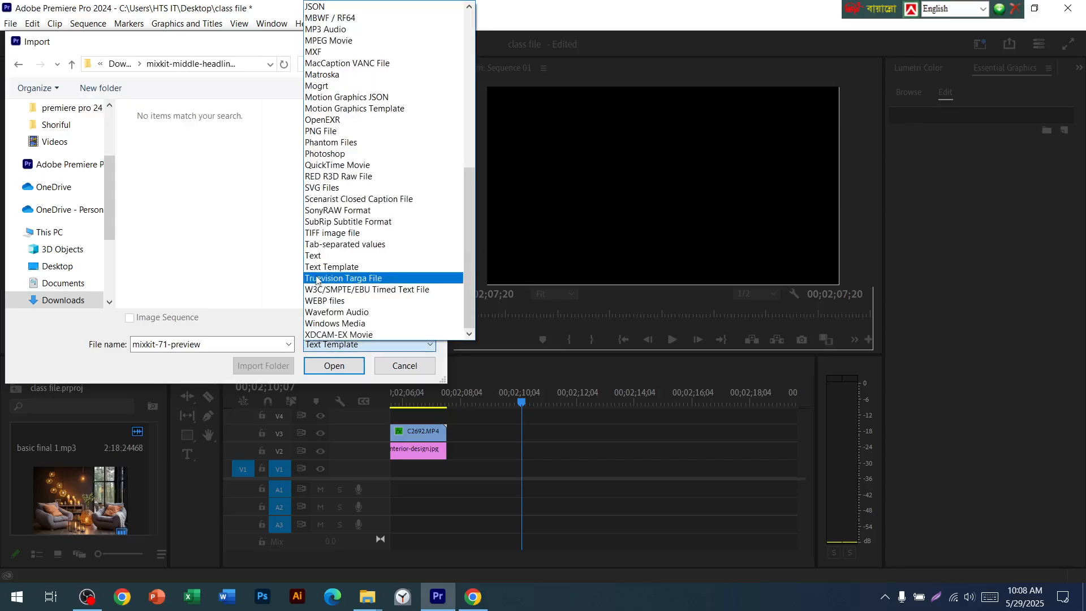
click(314, 258)
click(321, 345)
scroll(339, 170, up, 12)
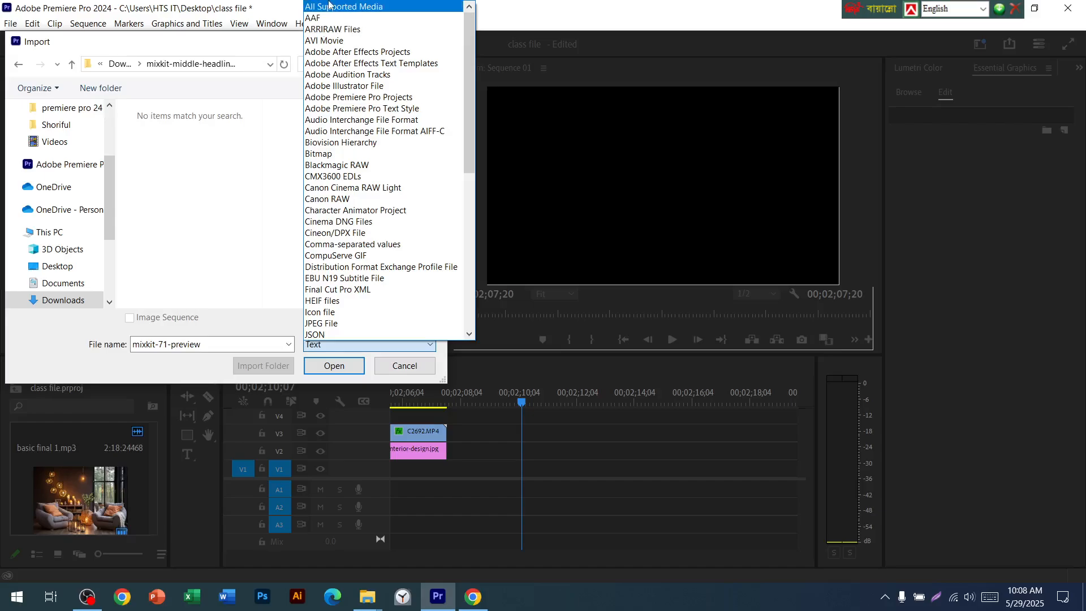
click(329, 6)
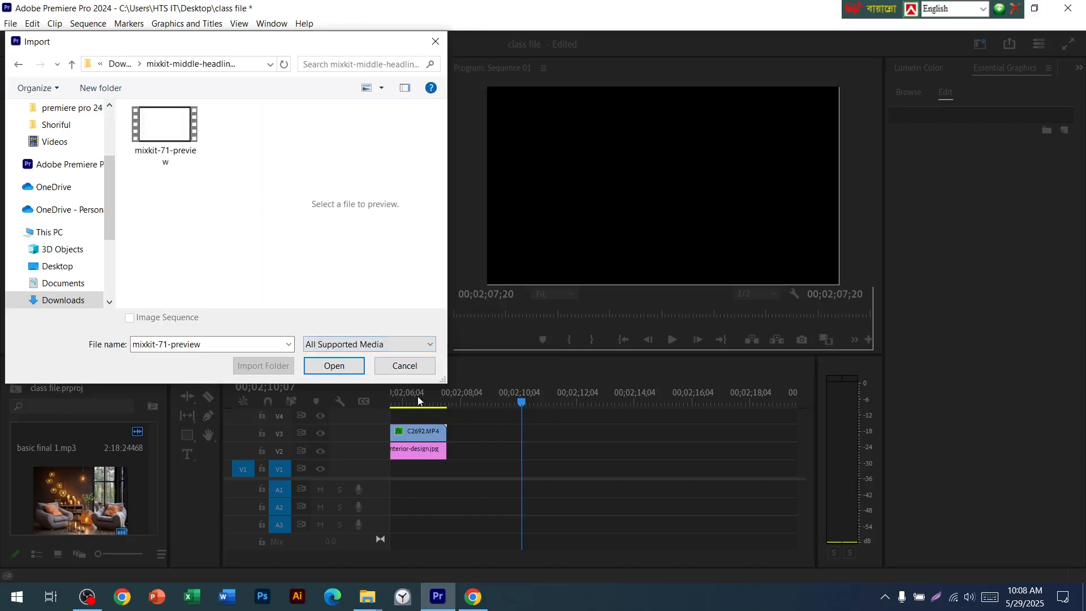
click(405, 366)
mouse_move(367, 596)
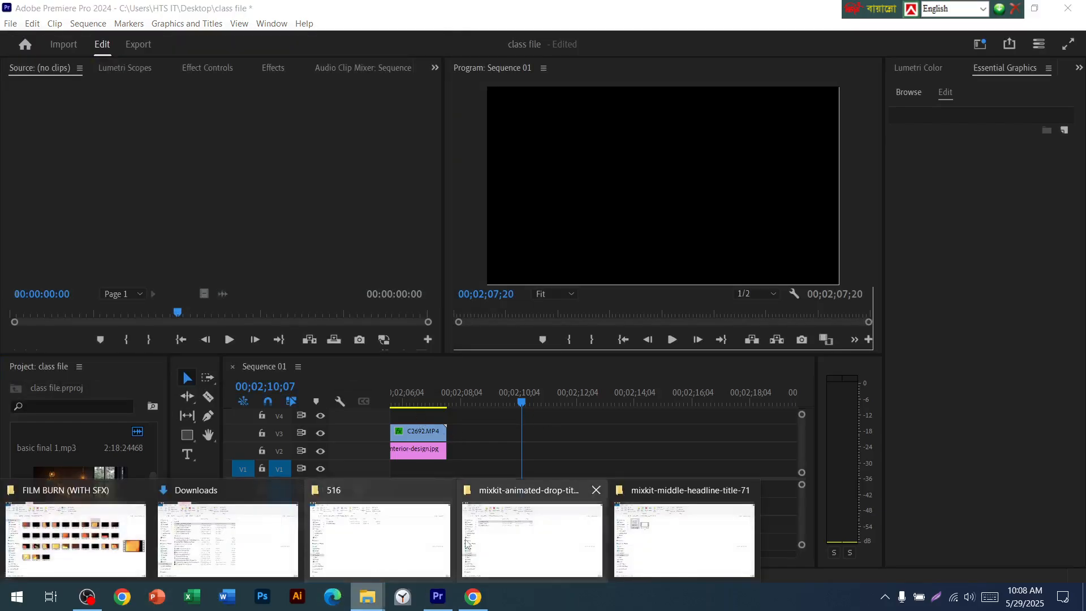
click(672, 559)
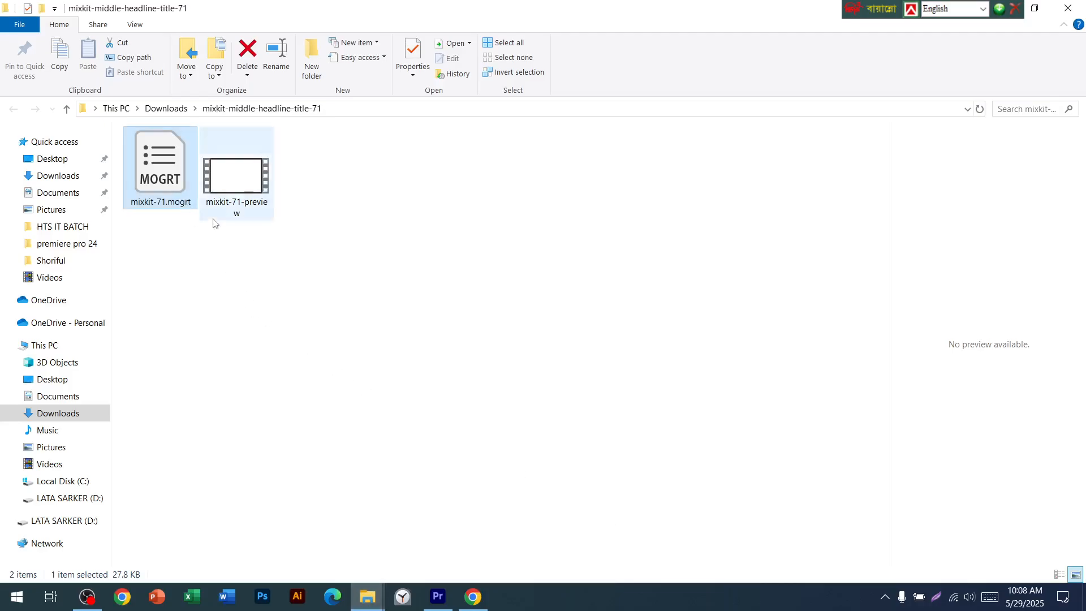
right_click(159, 161)
click(224, 171)
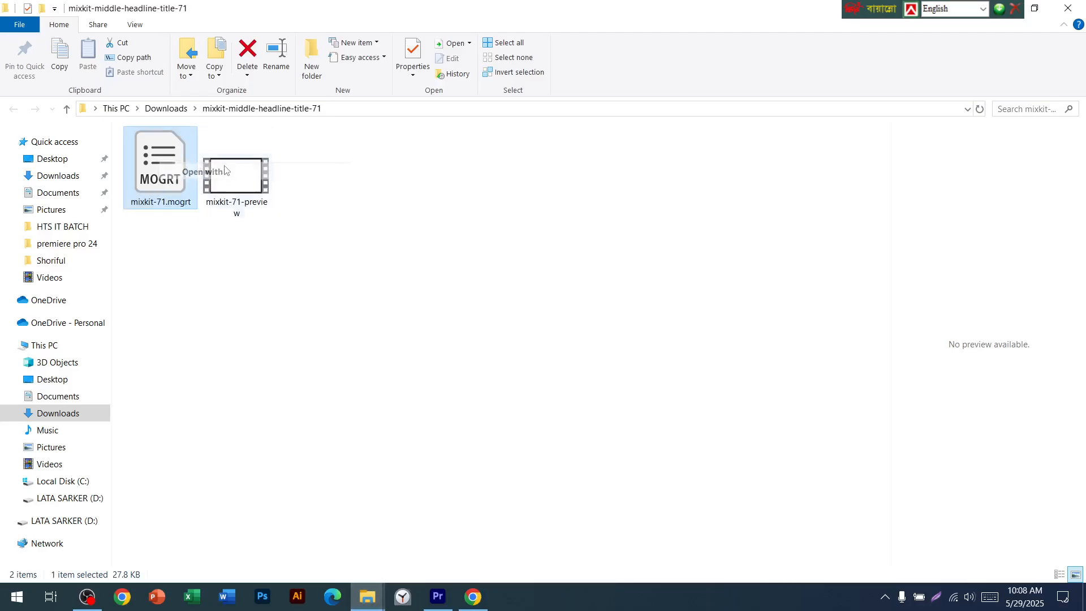
click(477, 249)
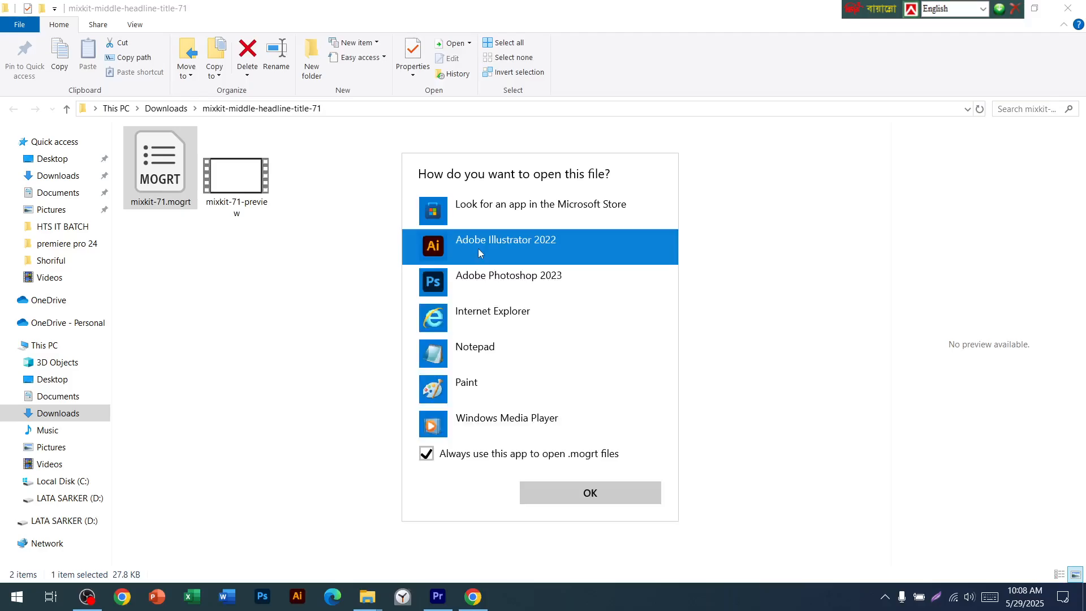
scroll(532, 337, down, 3)
scroll(532, 337, up, 3)
scroll(531, 337, down, 3)
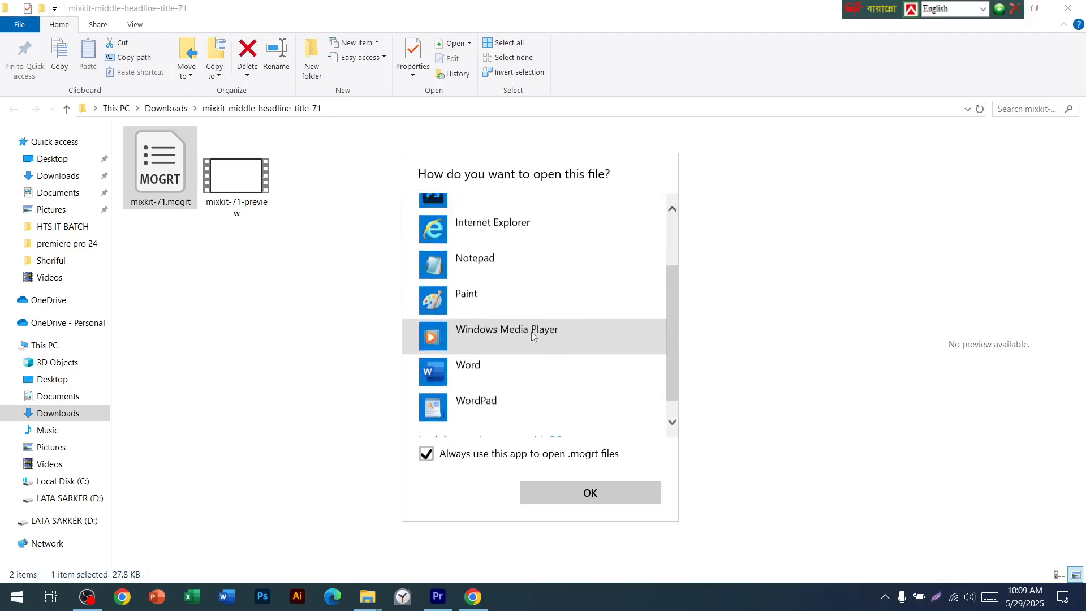
click(527, 417)
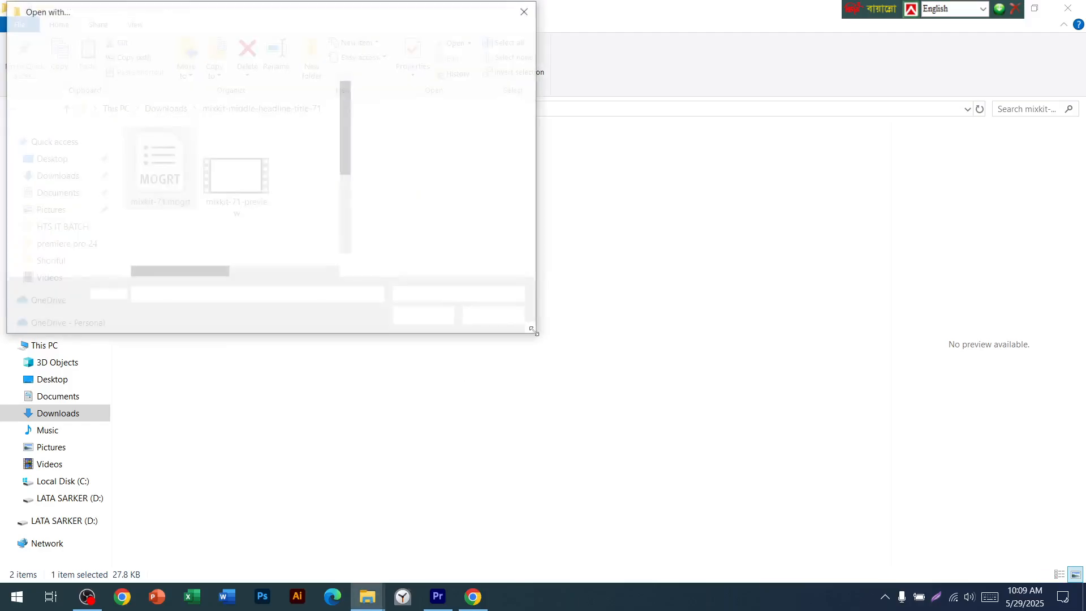
scroll(321, 227, down, 5)
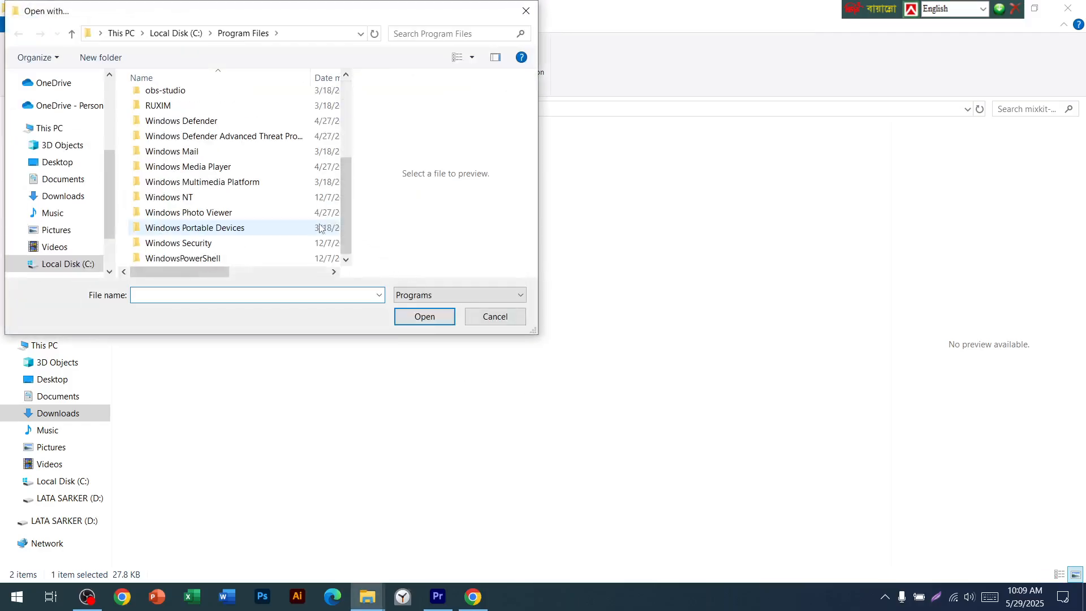
click(484, 319)
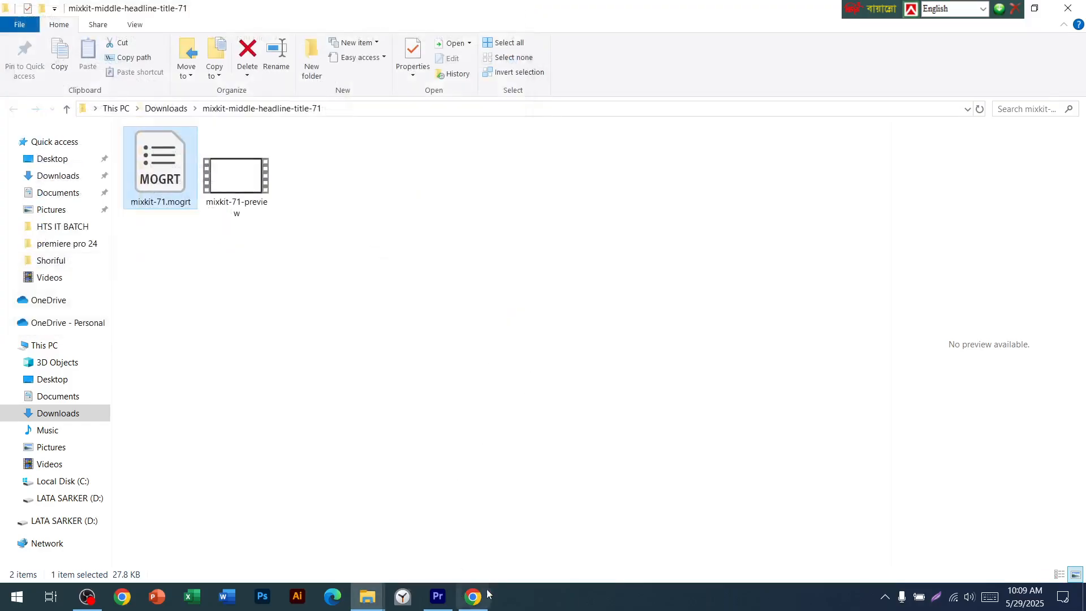
Switch to Chrome, close the extra template tabs and search Mixkit's Premiere Pro templates for "Type"
click(479, 593)
click(1050, 109)
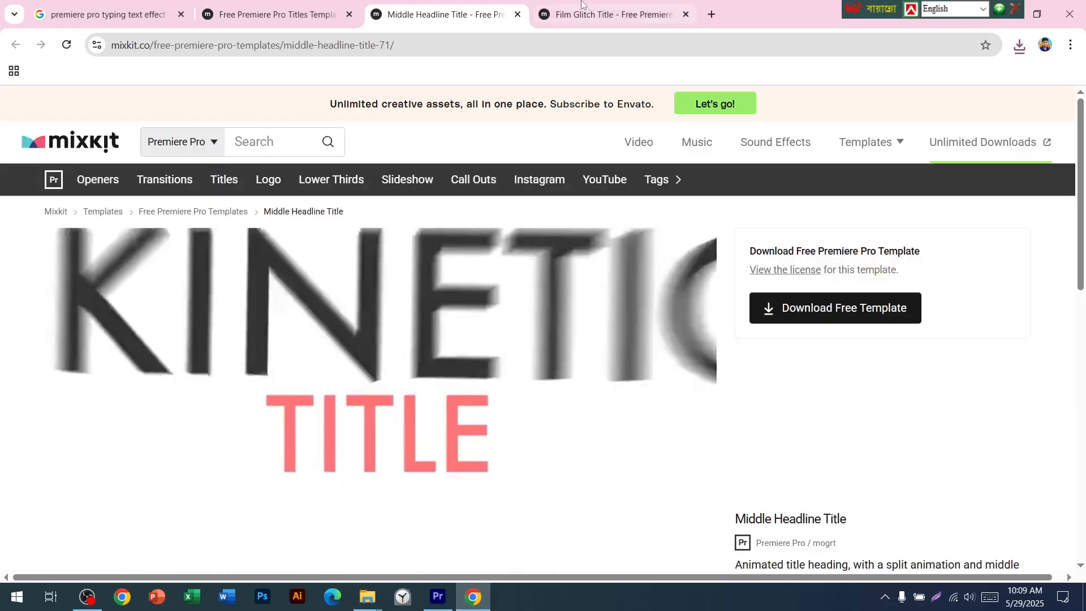
click(518, 16)
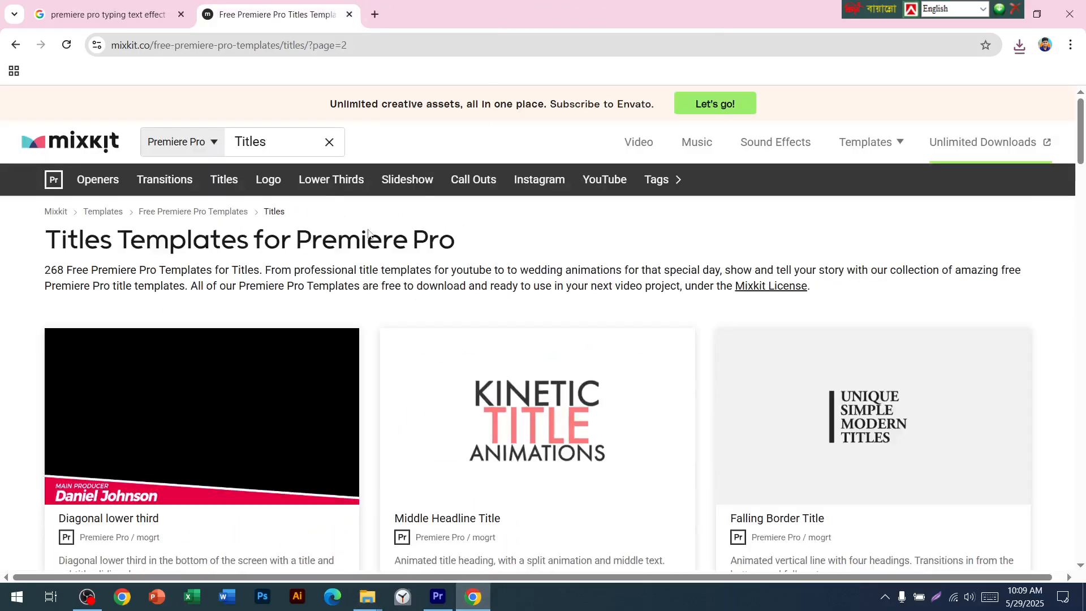
click(225, 180)
double_click(263, 142)
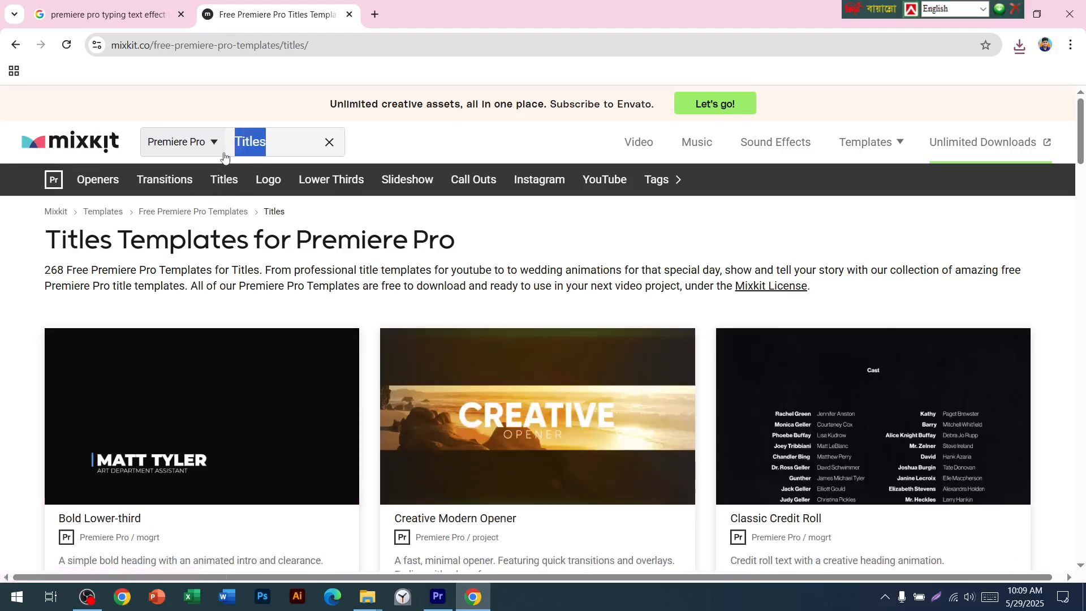
mouse_move(223, 156)
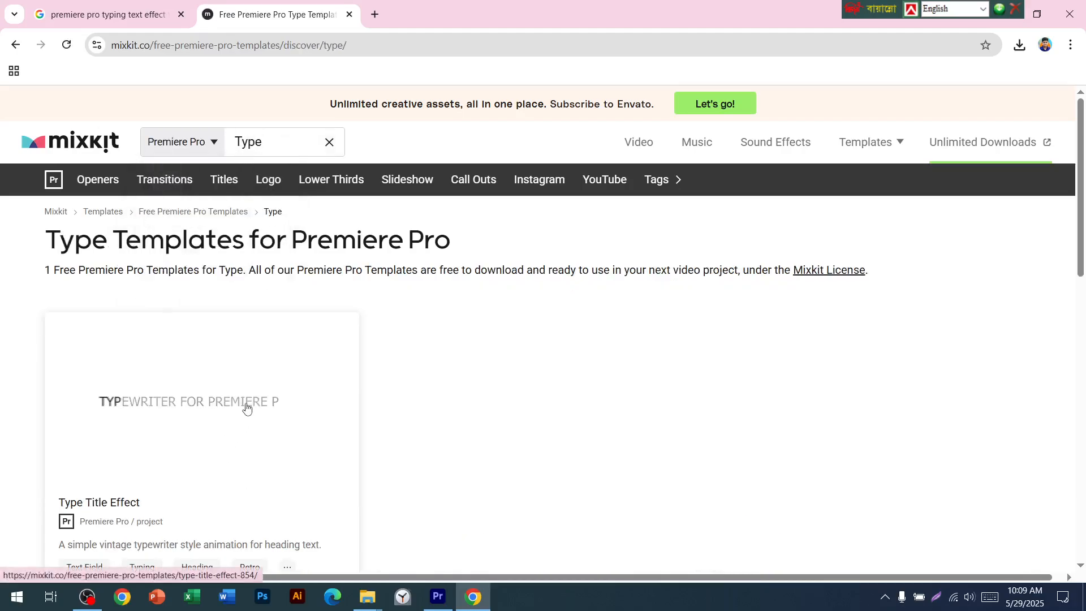
Open the Type Title Effect template from the search results and download the free template
scroll(245, 407, down, 5)
scroll(199, 305, up, 4)
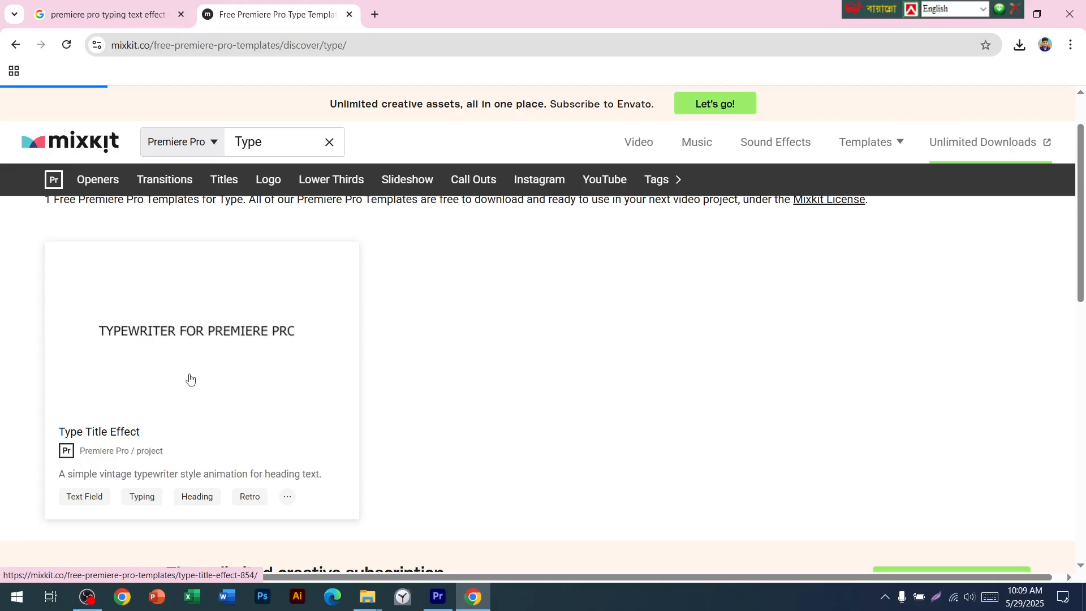
click(190, 379)
click(858, 310)
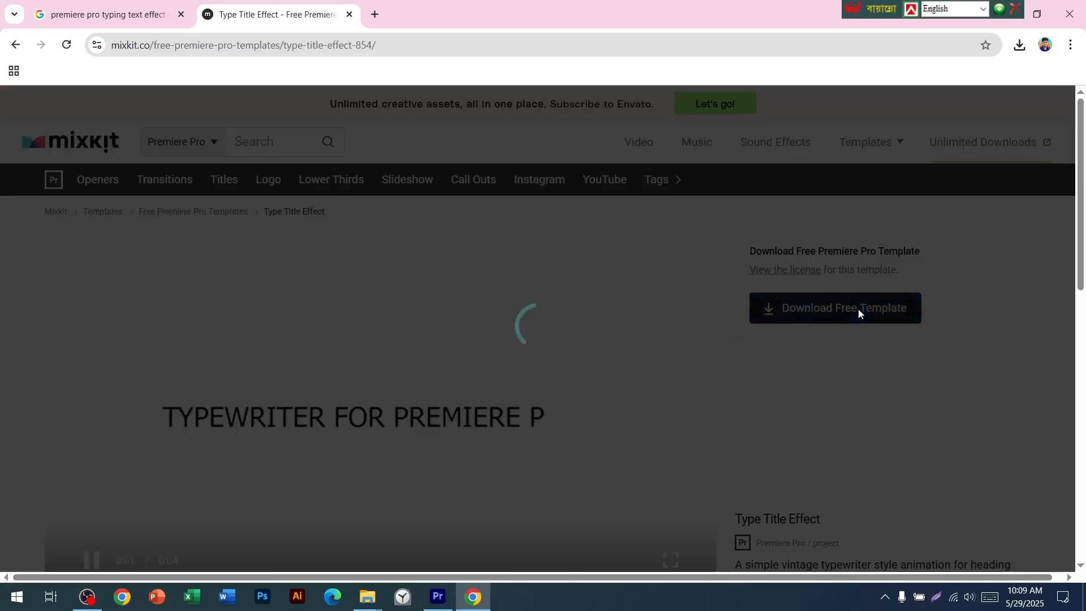
Show the finished download in its folder and extract the mixkit-type-title-effect-854 archive
click(1019, 46)
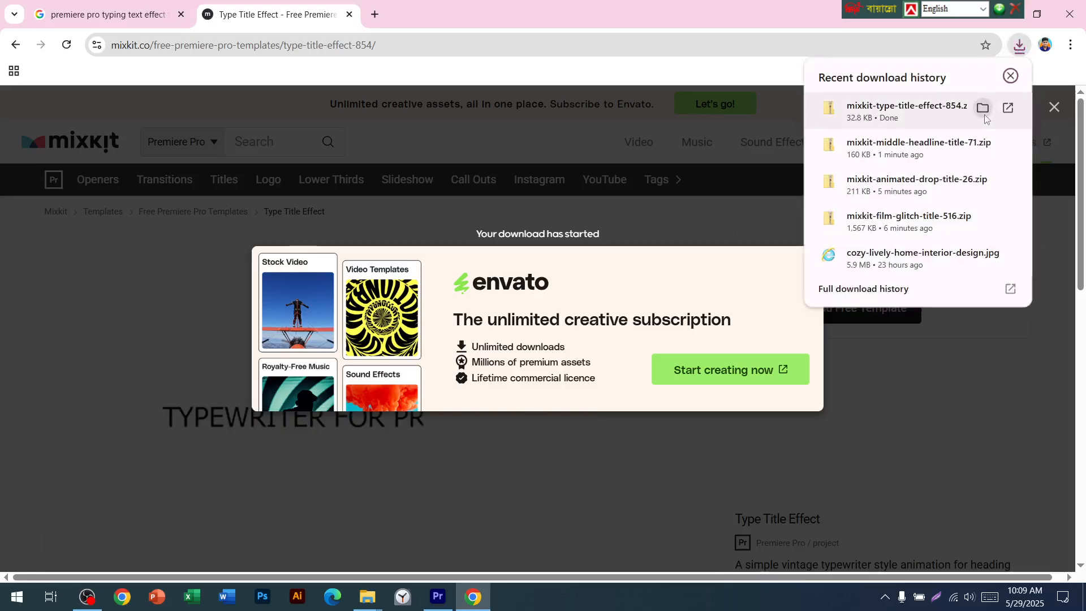
click(983, 111)
right_click(186, 277)
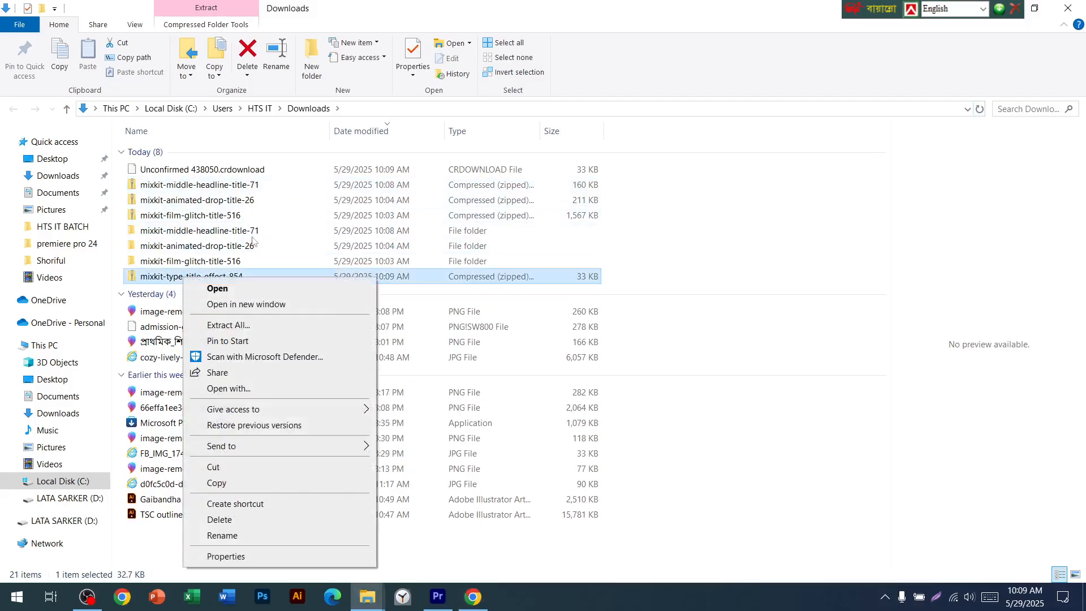
click(228, 325)
click(655, 444)
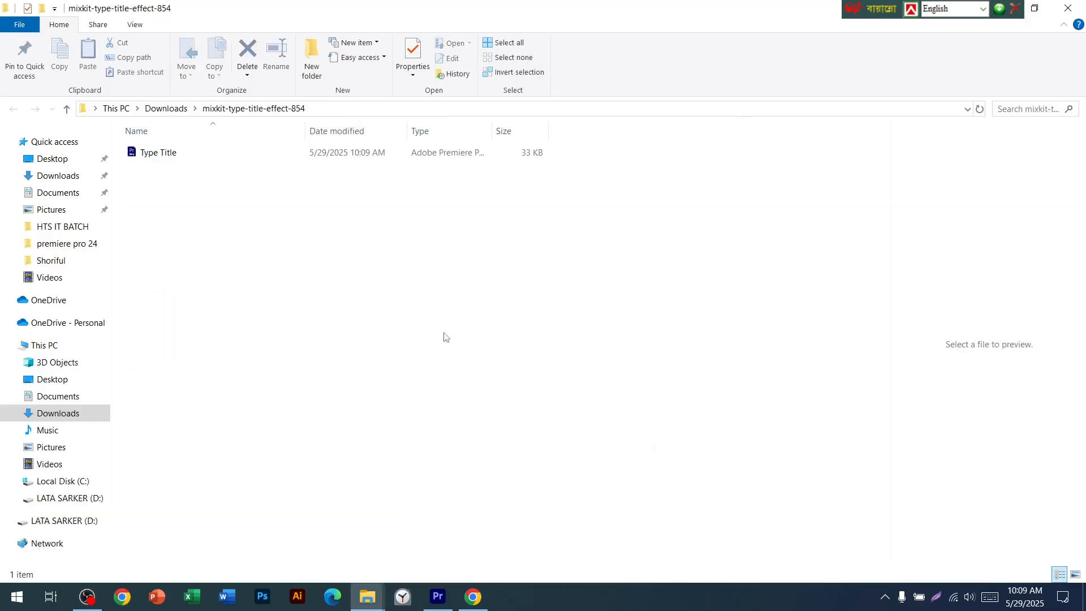
Open the extracted Type Title project in Premiere Pro, converting it under the name Type Title_1, and scrub through its sequence
click(131, 153)
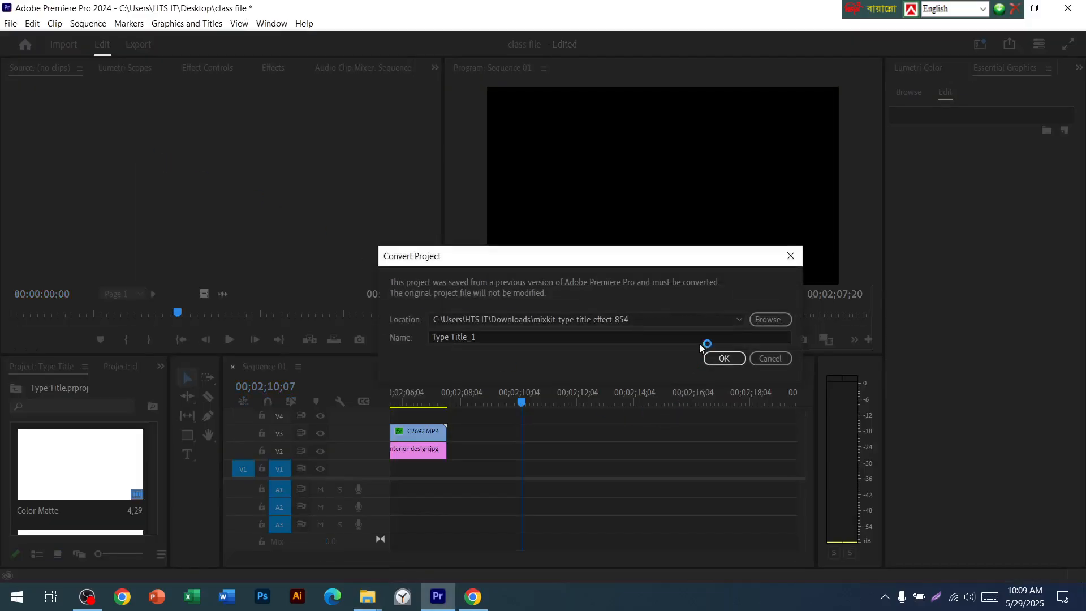
click(724, 359)
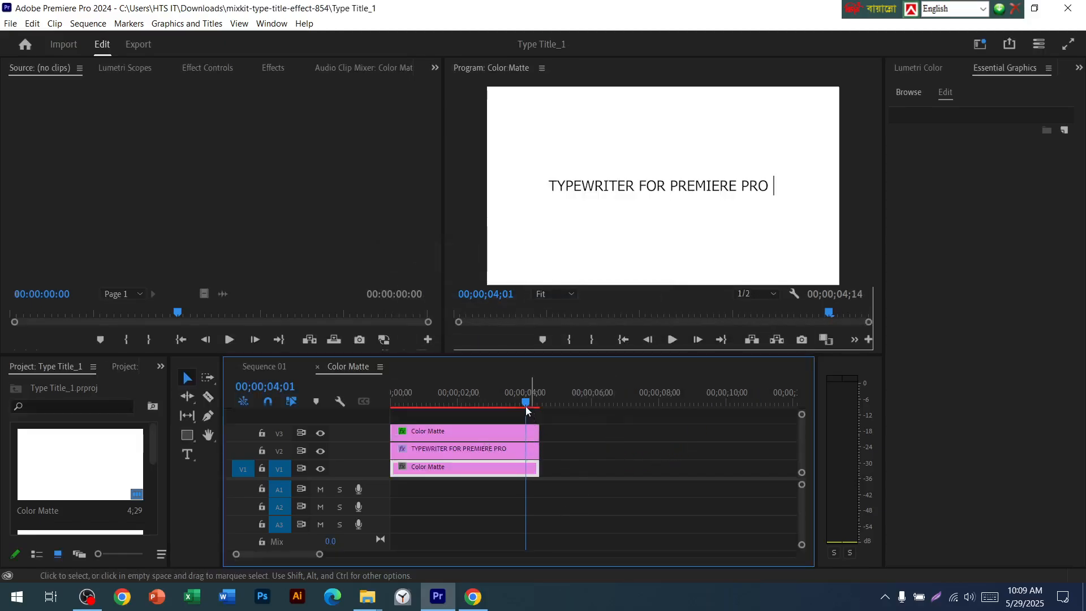
drag(522, 401, 476, 403)
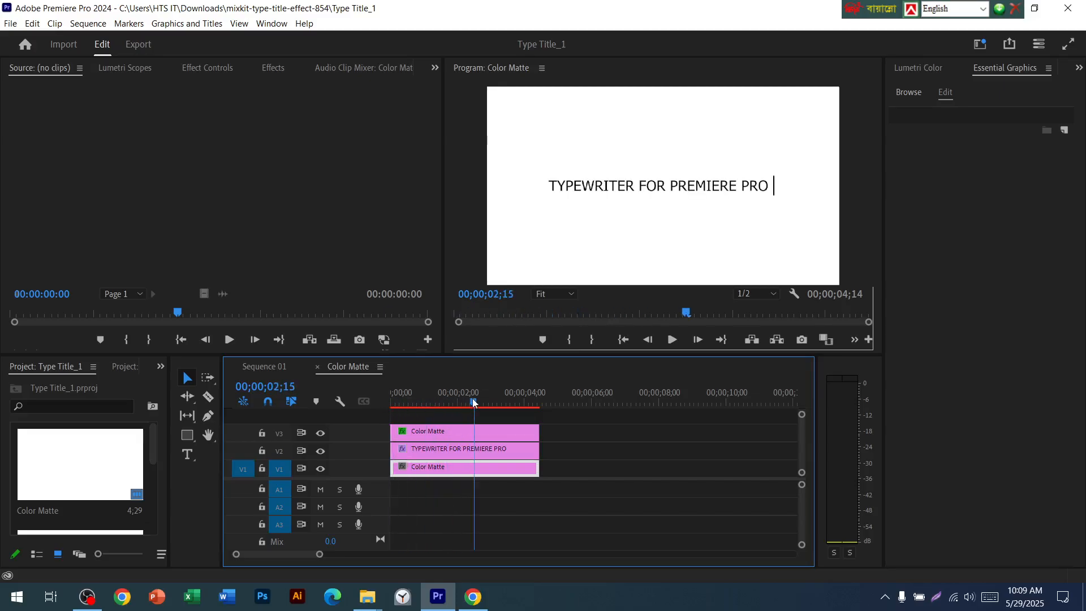
Delete the Color Matte clips on tracks V3 and V1, above and below the TYPEWRITER FOR PREMIERE PRO title
click(519, 436)
right_click(518, 436)
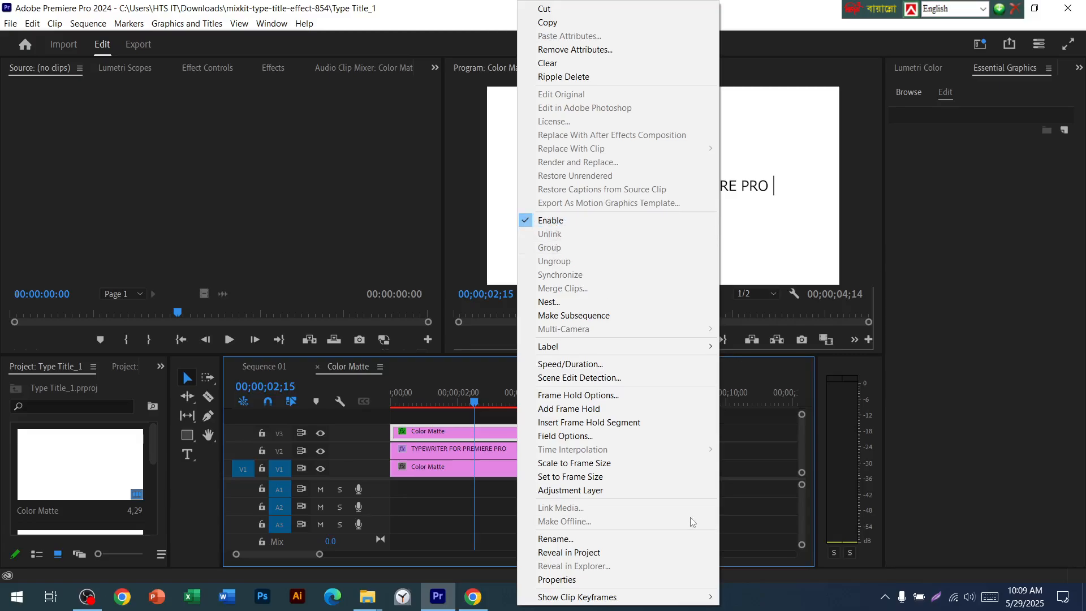
click(758, 513)
click(528, 433)
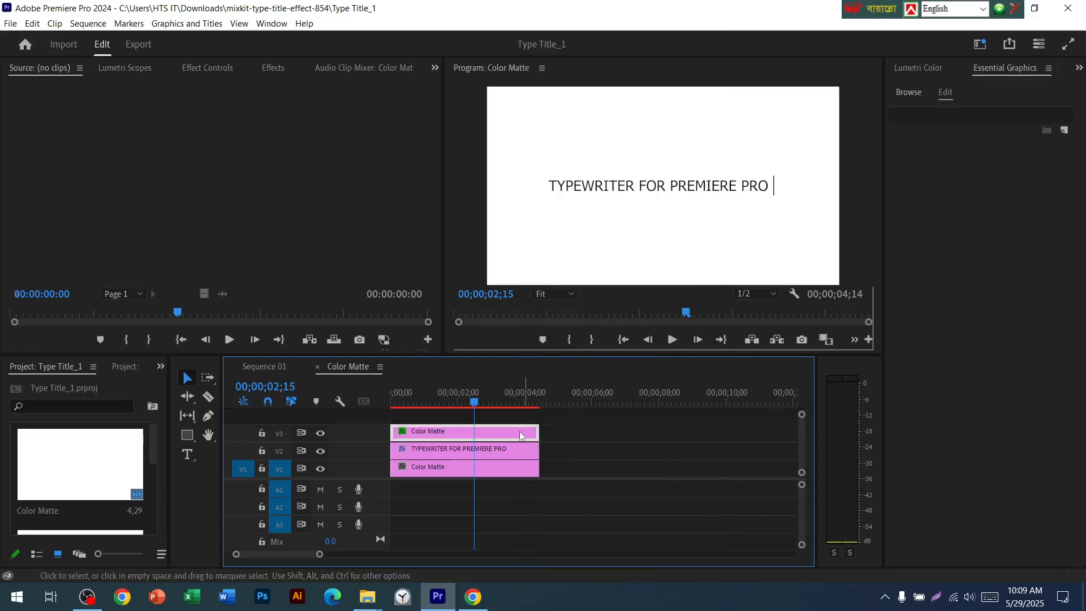
key(Delete)
click(455, 452)
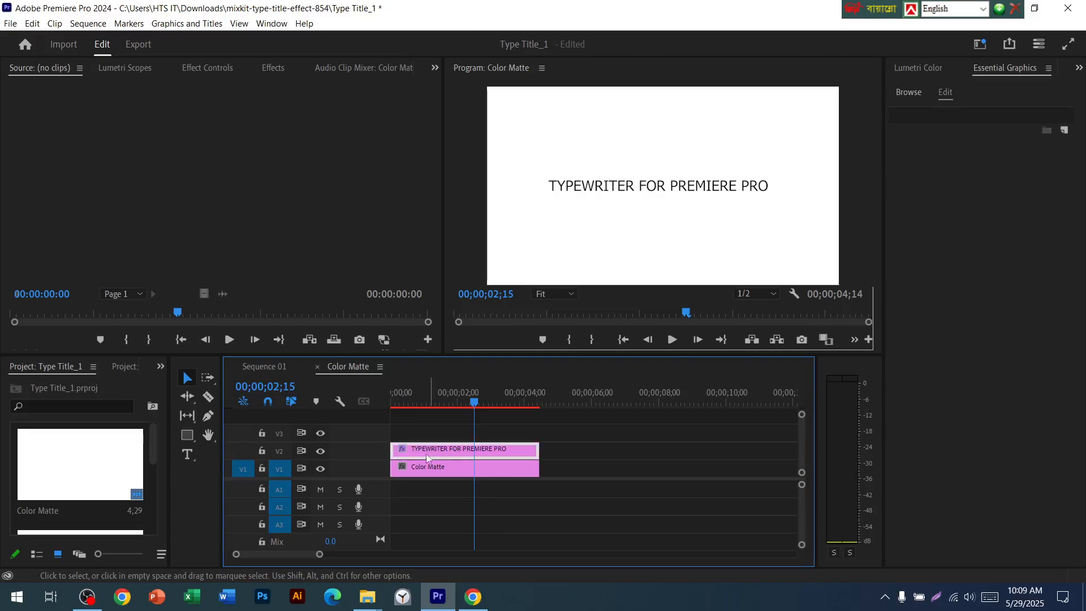
click(429, 469)
key(Delete)
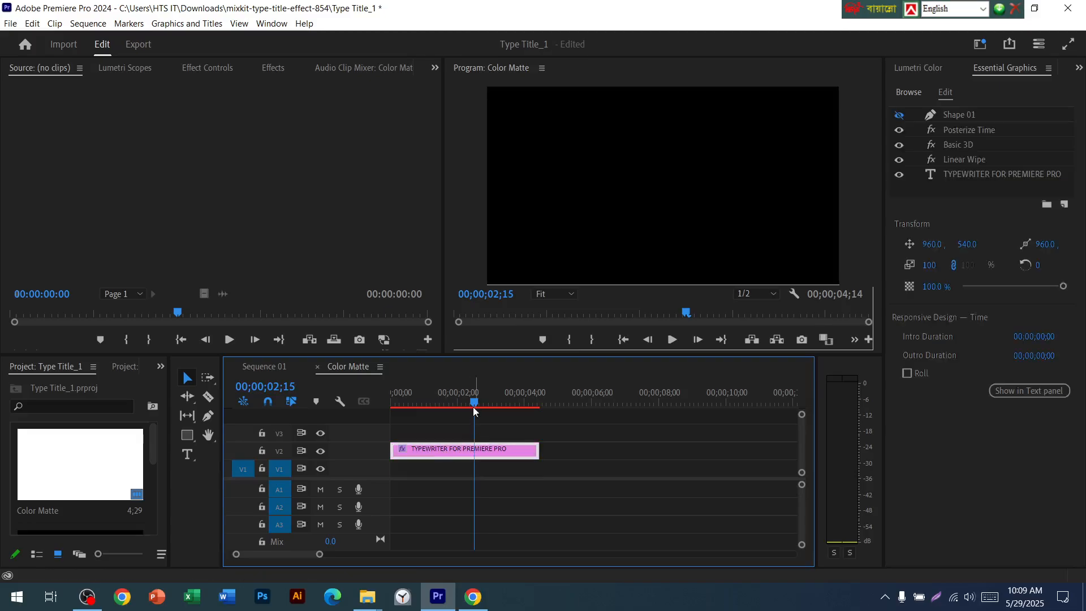
Change the fill colour of the TYPEWRITER FOR PREMIERE PRO text to white
click(446, 403)
drag(431, 416, 459, 417)
click(482, 468)
click(483, 456)
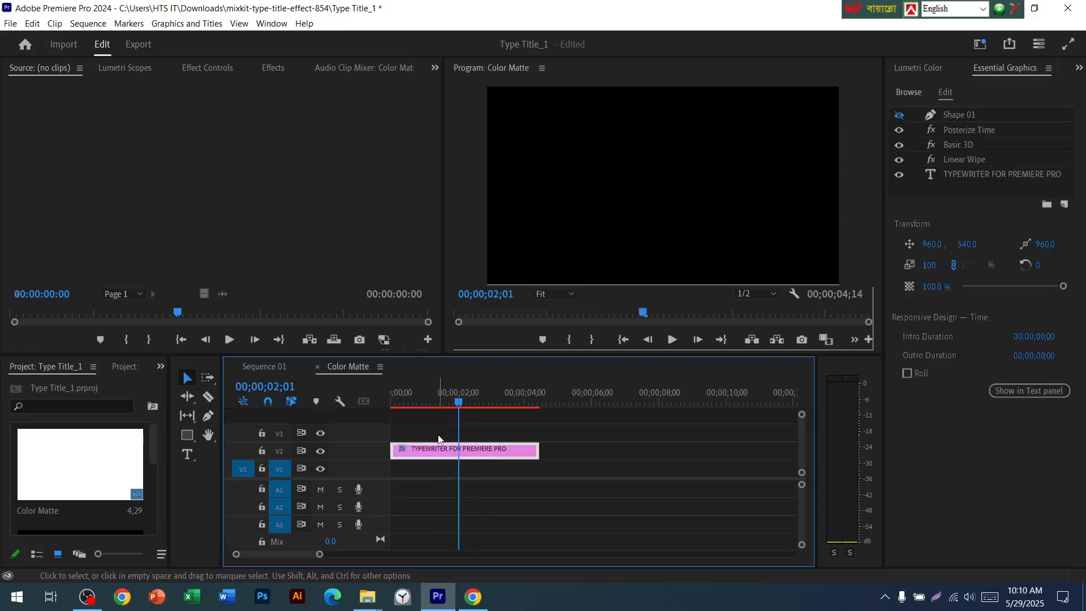
click(223, 70)
scroll(152, 276, down, 5)
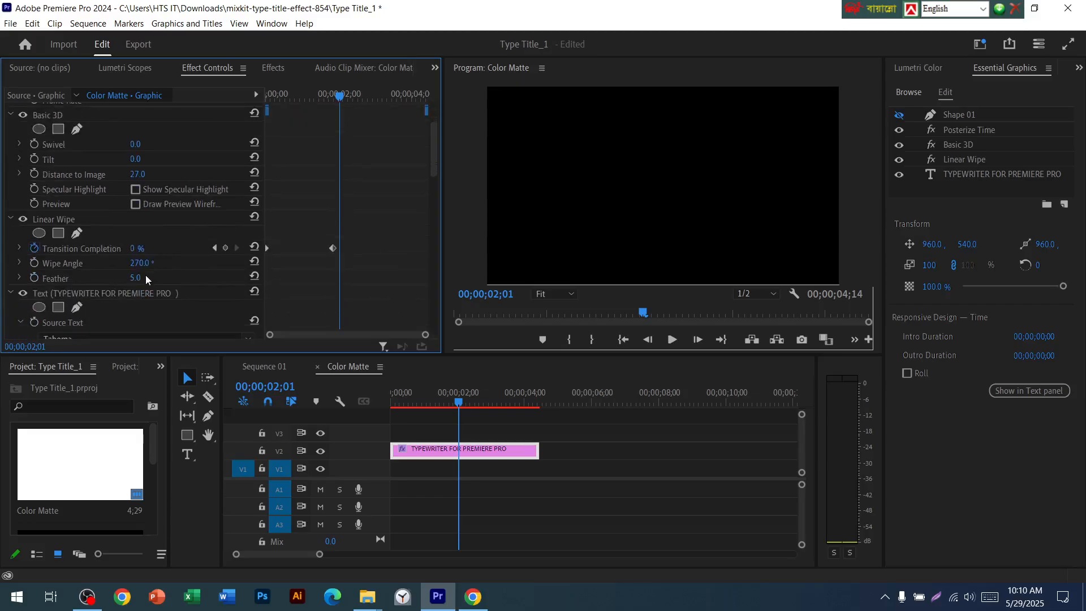
click(113, 264)
scroll(132, 289, down, 4)
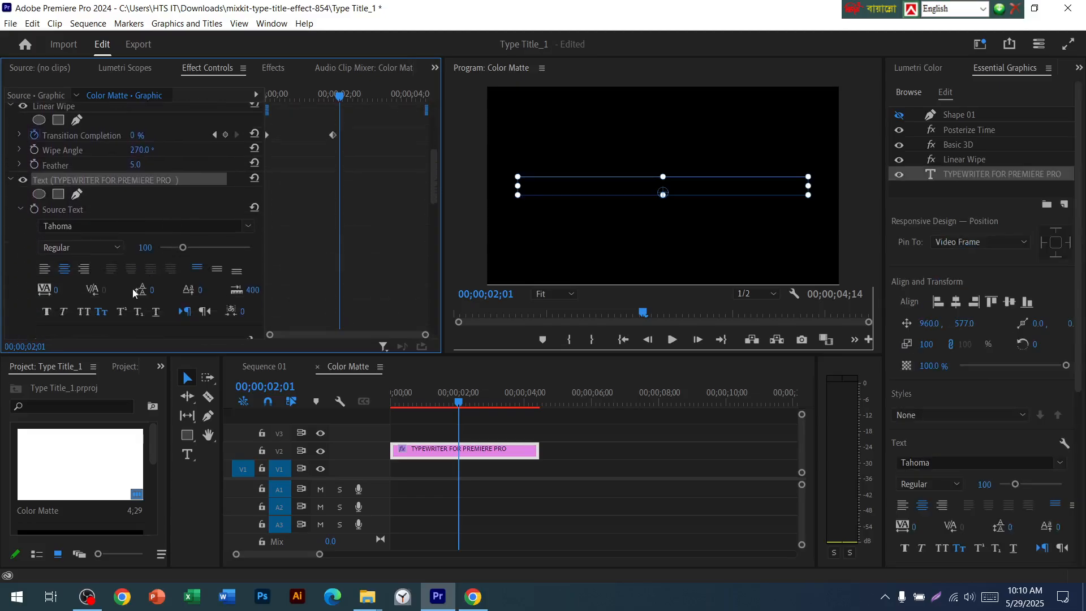
scroll(132, 295, down, 3)
click(68, 275)
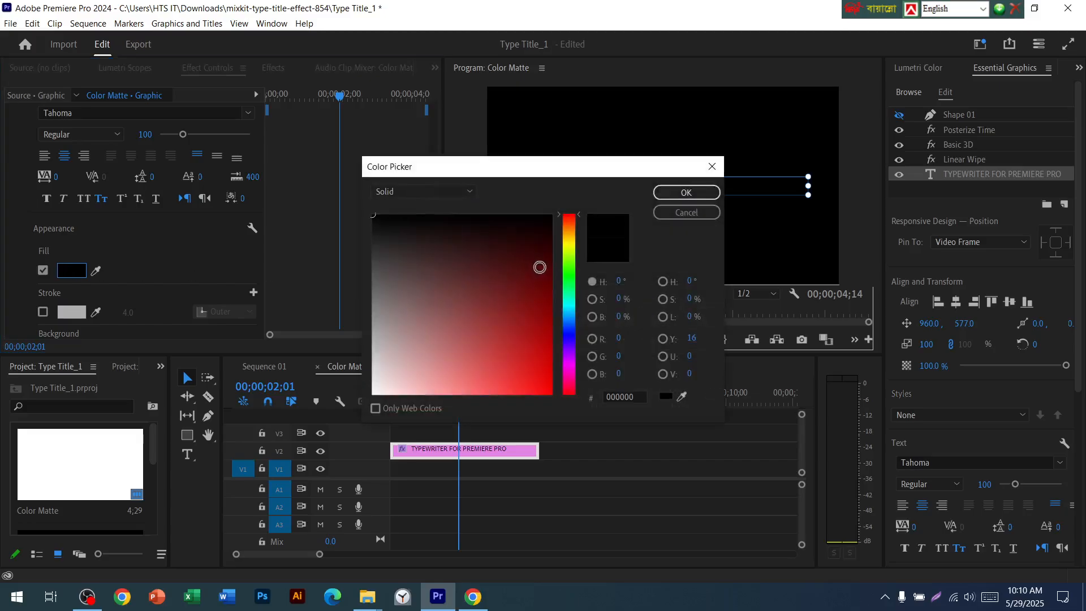
drag(396, 328, 374, 392)
click(667, 195)
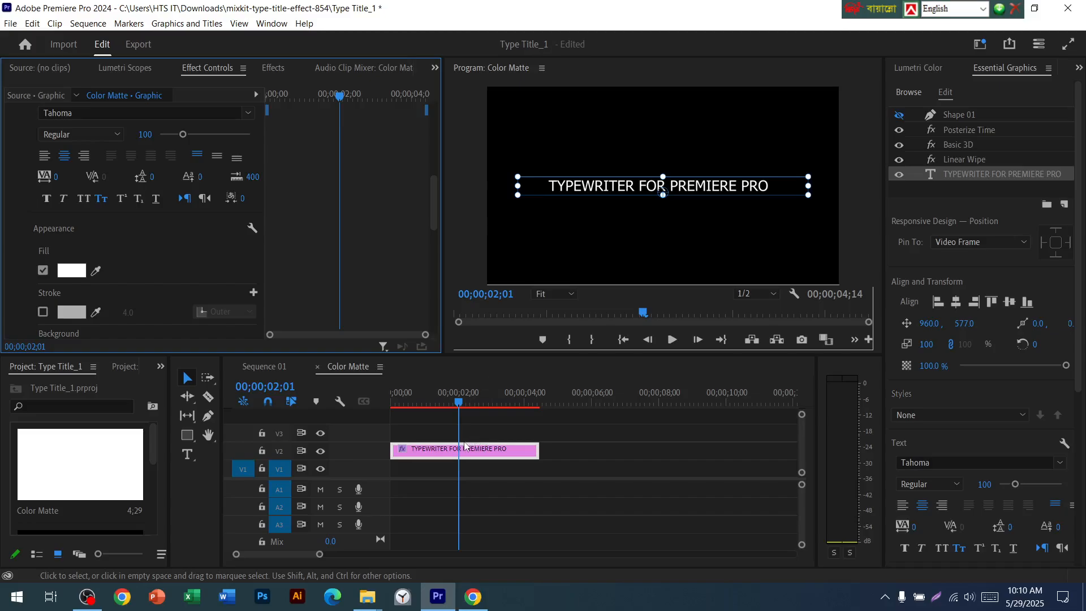
Copy the typewriter title onto track V4 of Sequence 01 and move it near the beginning, starting at about 5 seconds
drag(504, 451, 447, 414)
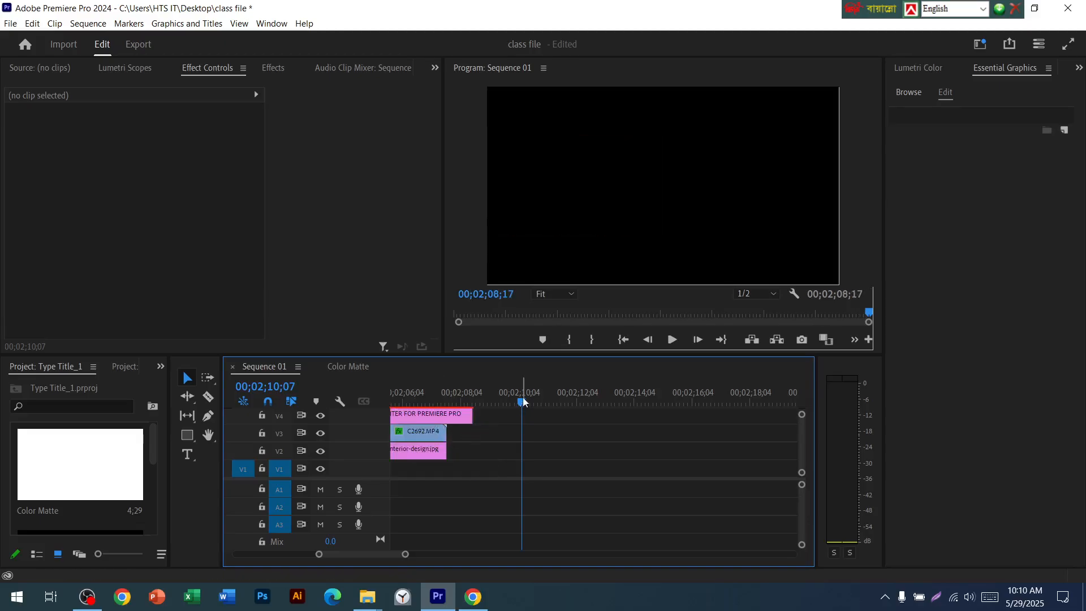
drag(521, 401, 386, 401)
click(516, 414)
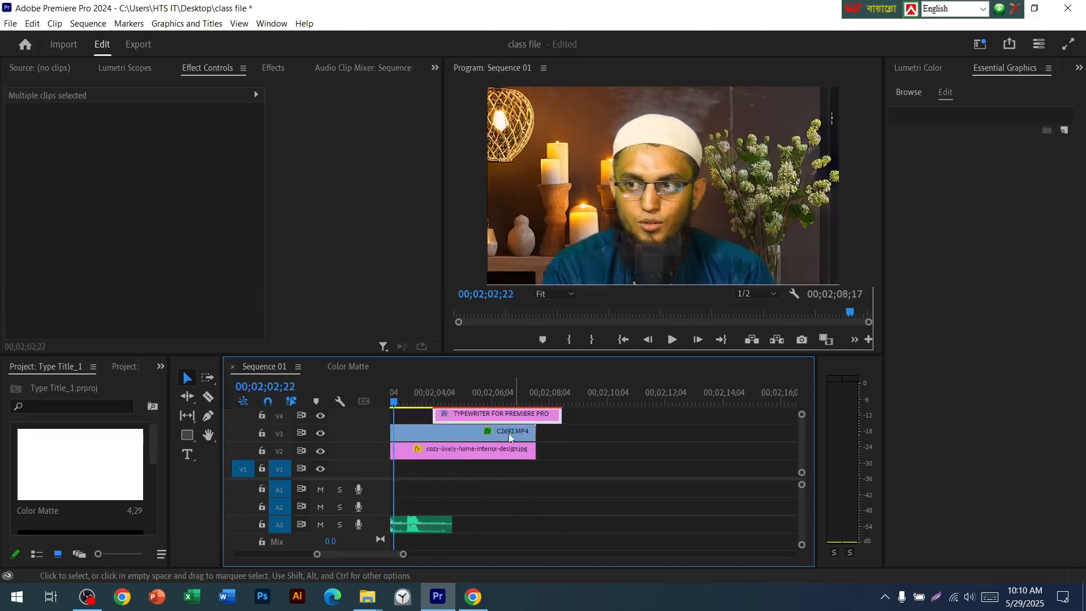
drag(388, 556, 553, 555)
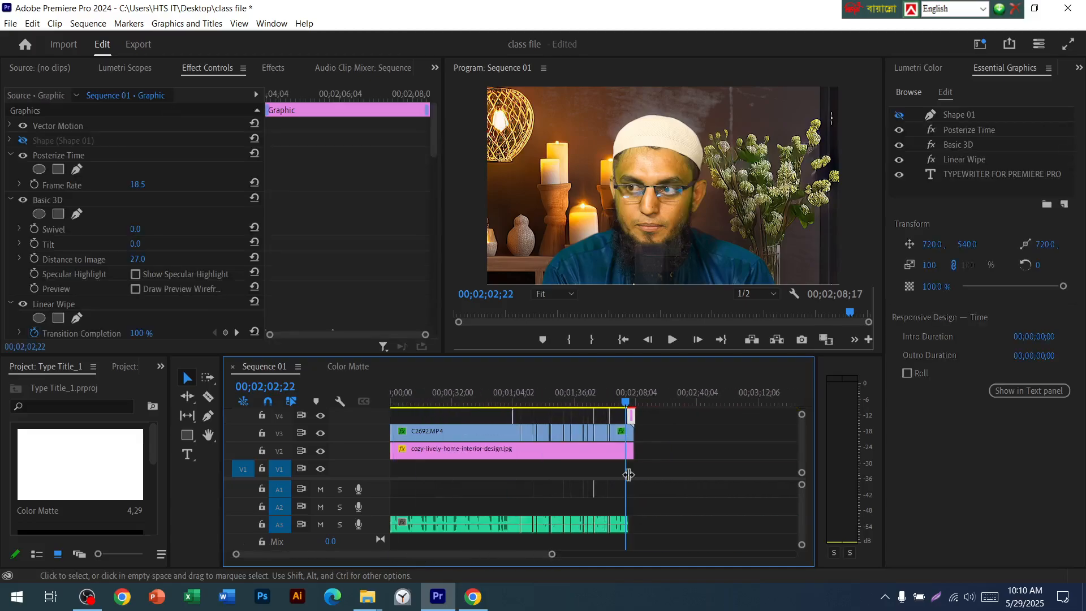
drag(625, 420, 403, 416)
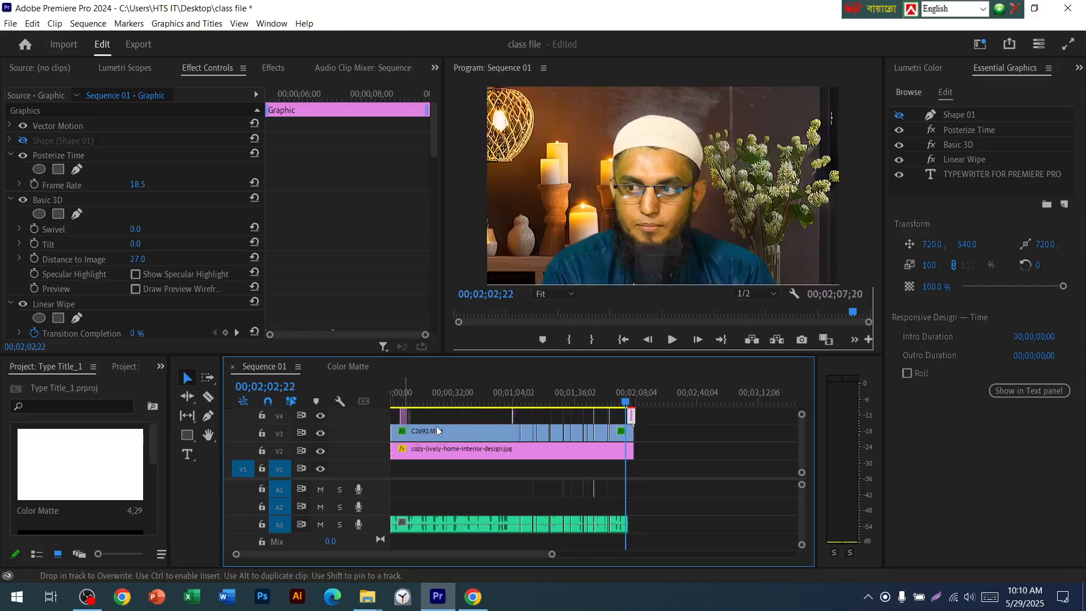
drag(650, 401, 371, 403)
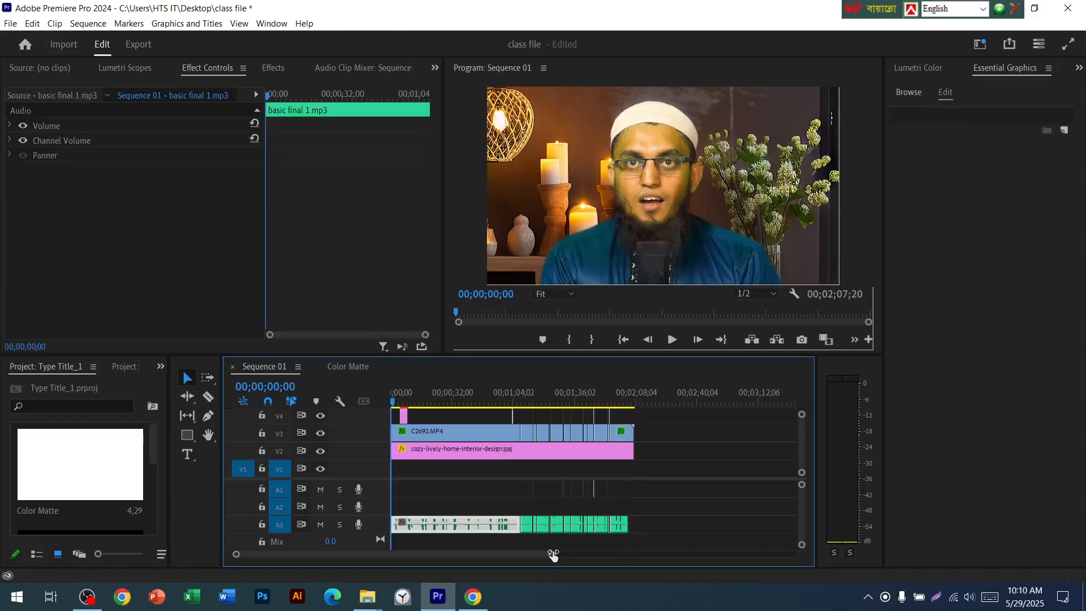
drag(552, 554, 407, 558)
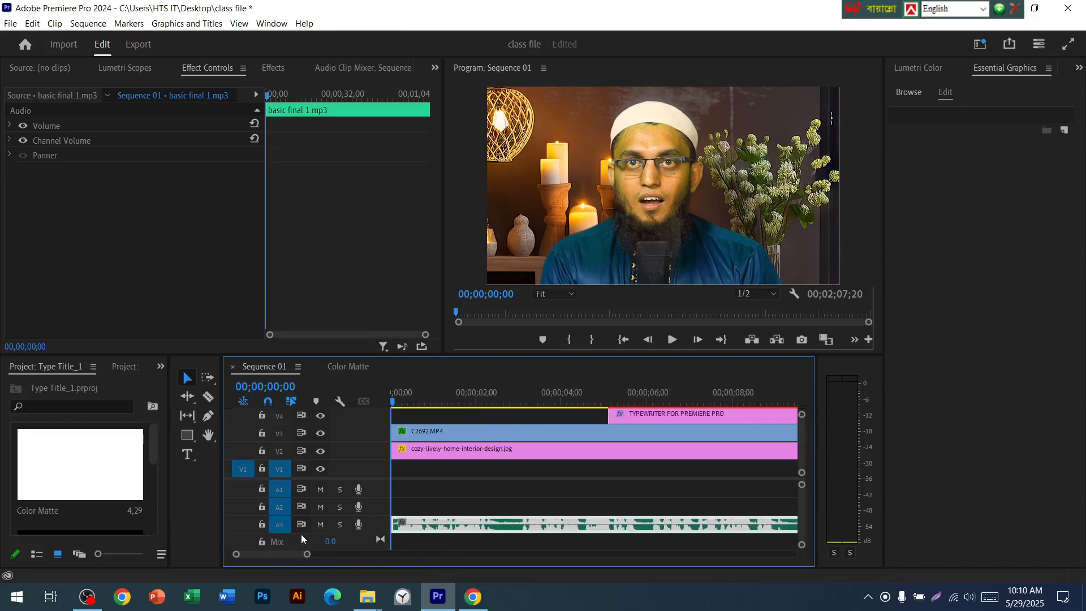
Move the typewriter title to the start of the sequence, place the playhead at 00;00;01;06 and select its text layer
drag(702, 413, 485, 415)
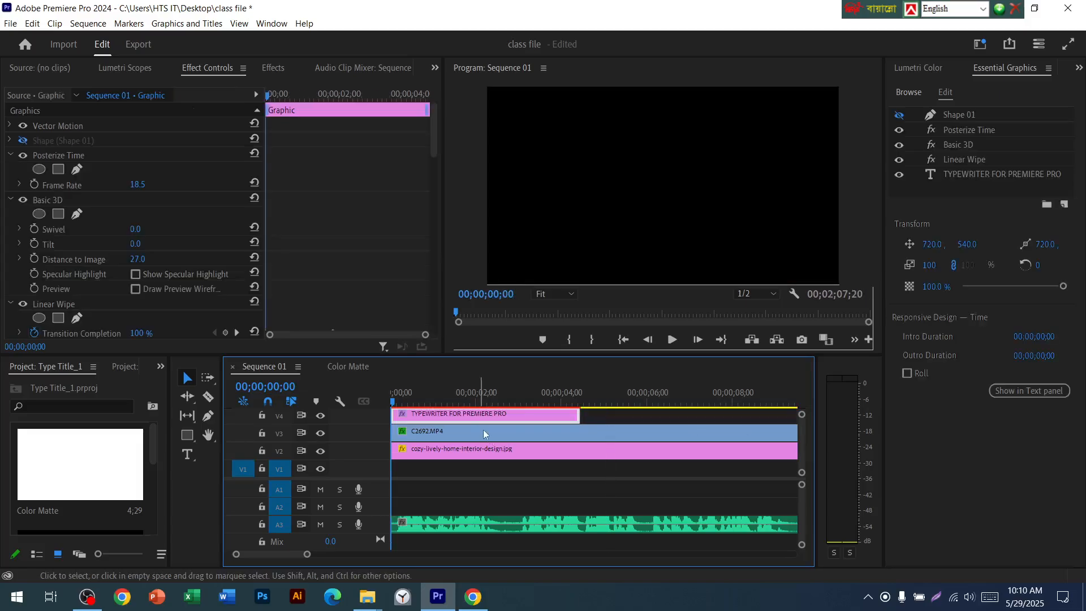
drag(393, 402, 444, 418)
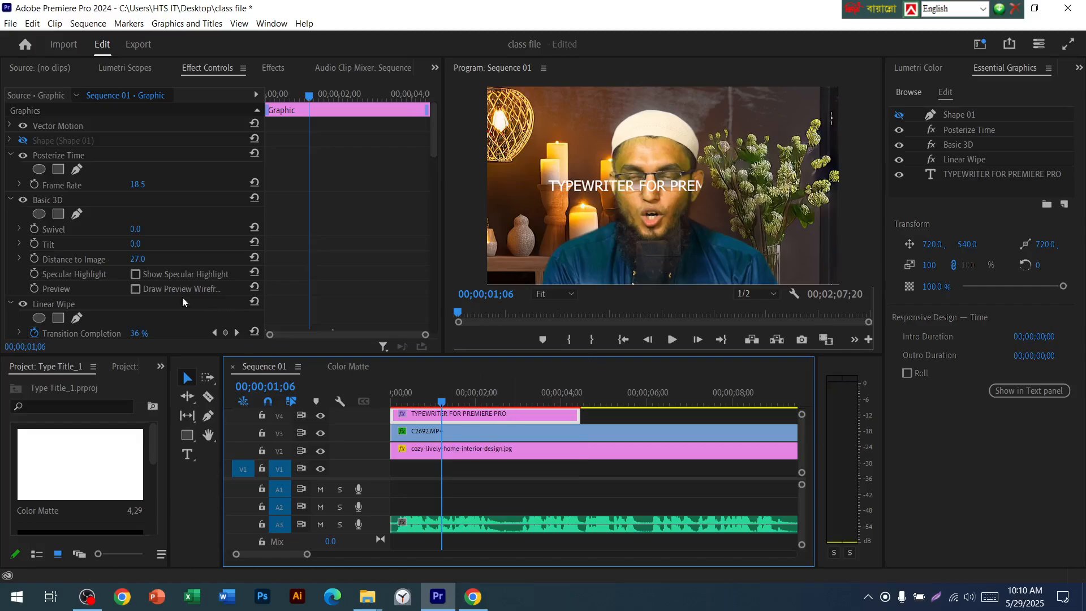
scroll(131, 308, down, 1)
scroll(130, 321, down, 1)
click(108, 306)
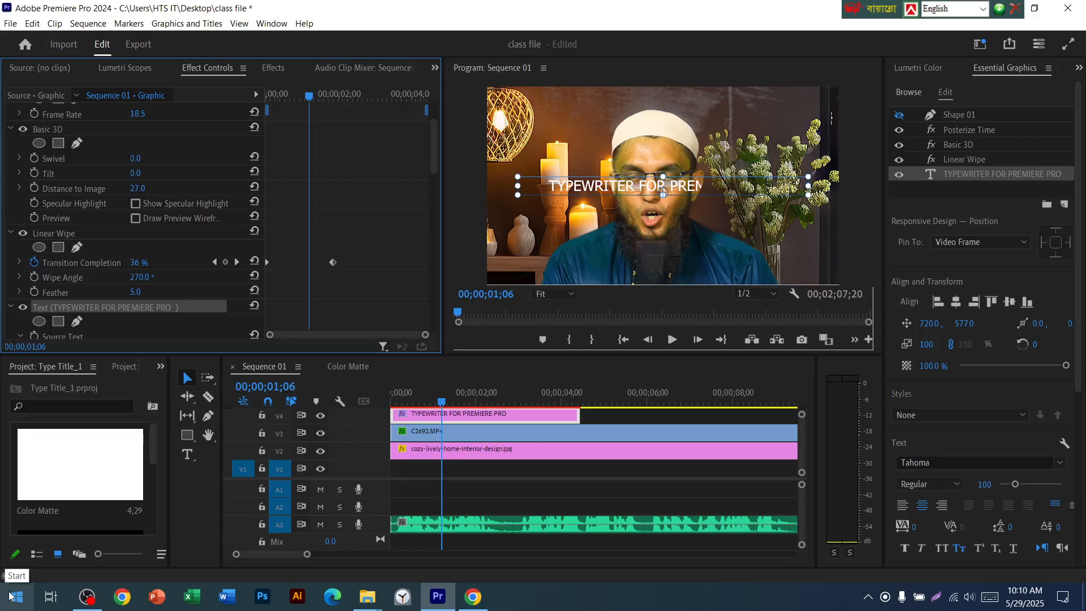
Switch to Word, create a blank document and set its font to SutonnyMJ
click(227, 598)
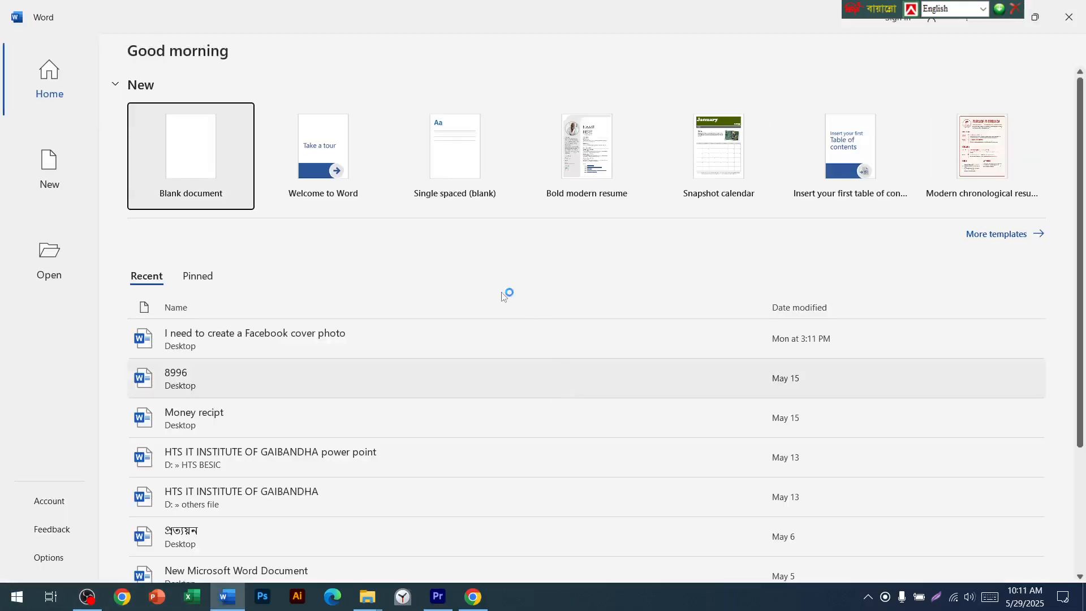
click(212, 114)
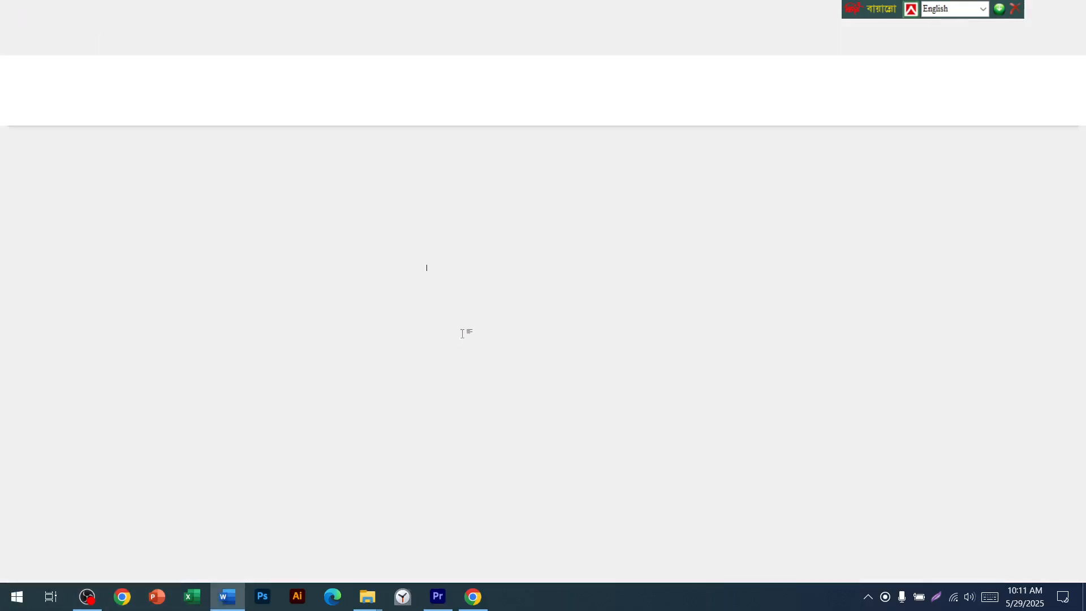
ctrl+scroll(537, 266, up, 18)
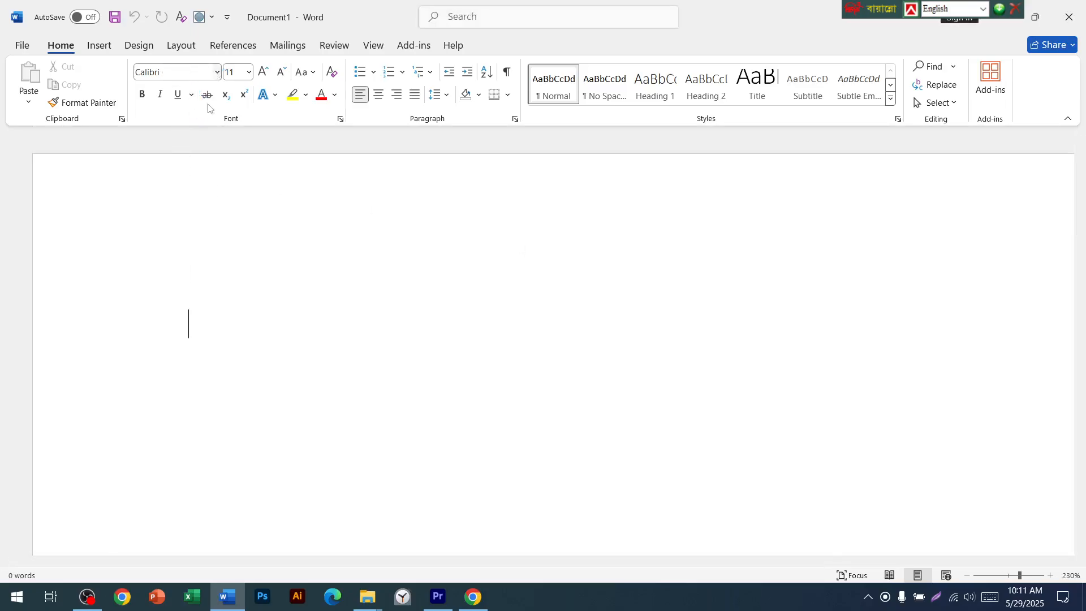
click(217, 72)
text(SutonnyMJ)
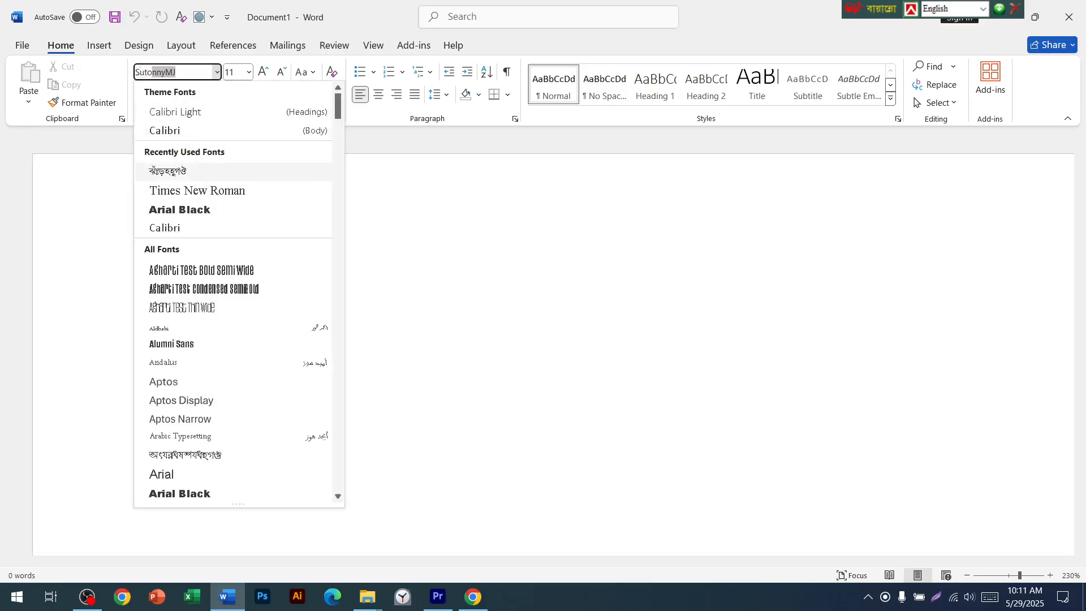
key(Return)
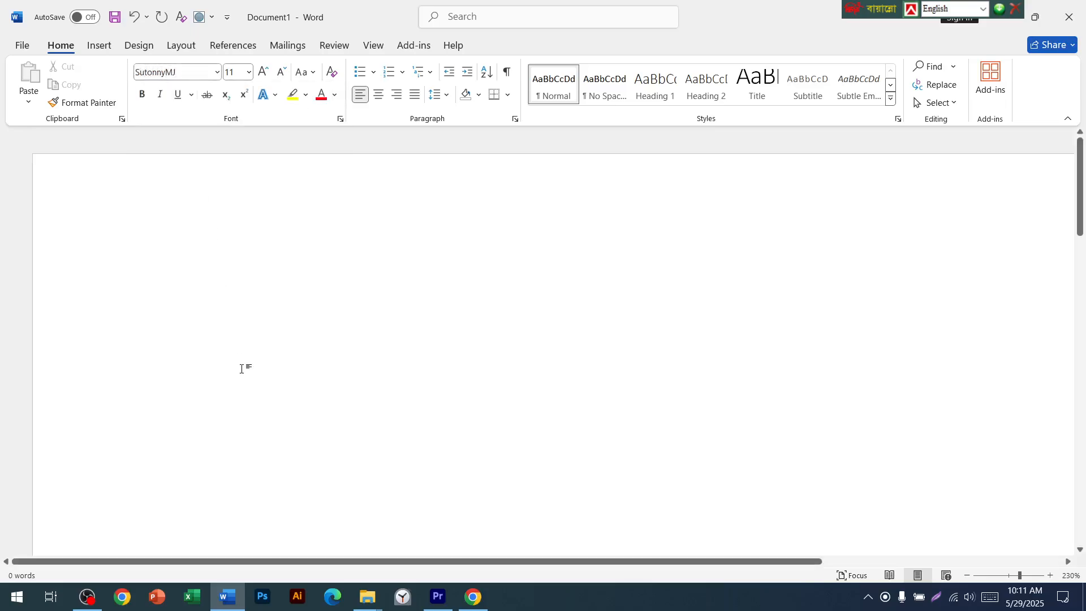
Write আসসালামু আলাইকুম with the Bijoy Classic keyboard layout and copy the whole text
key(ctrl+alt+b)
text(আসসাল)
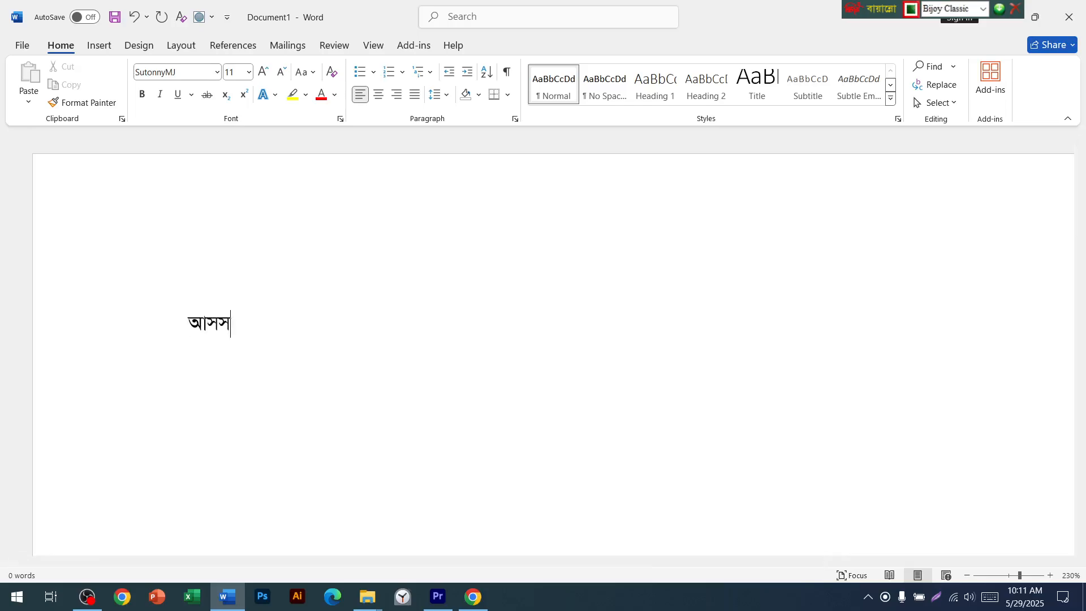
text(ামু আলাইকু)
key(BackSpace)
key(BackSpace)
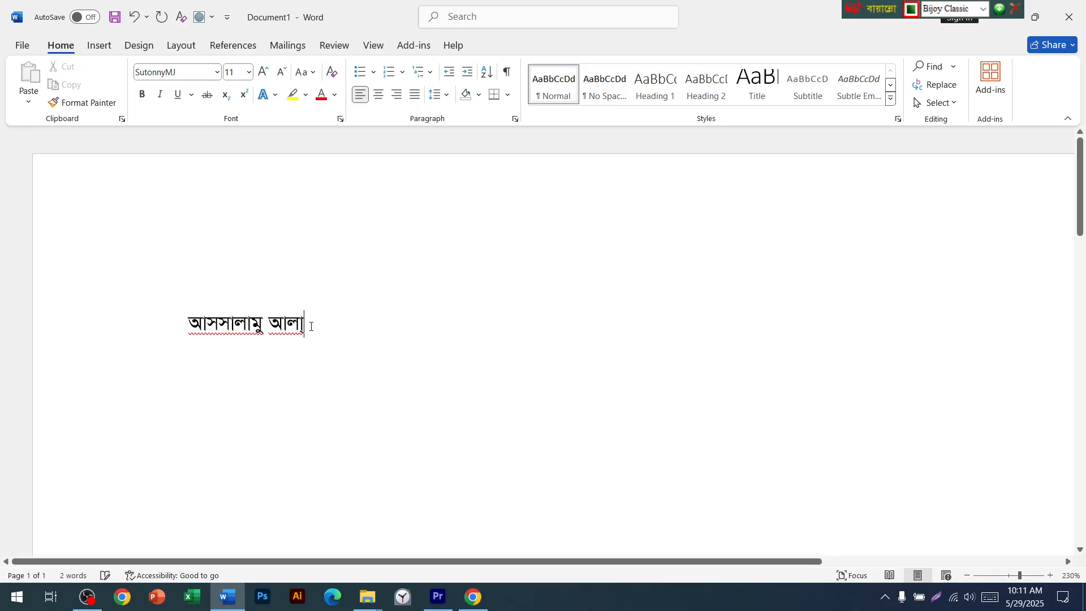
text(কুম)
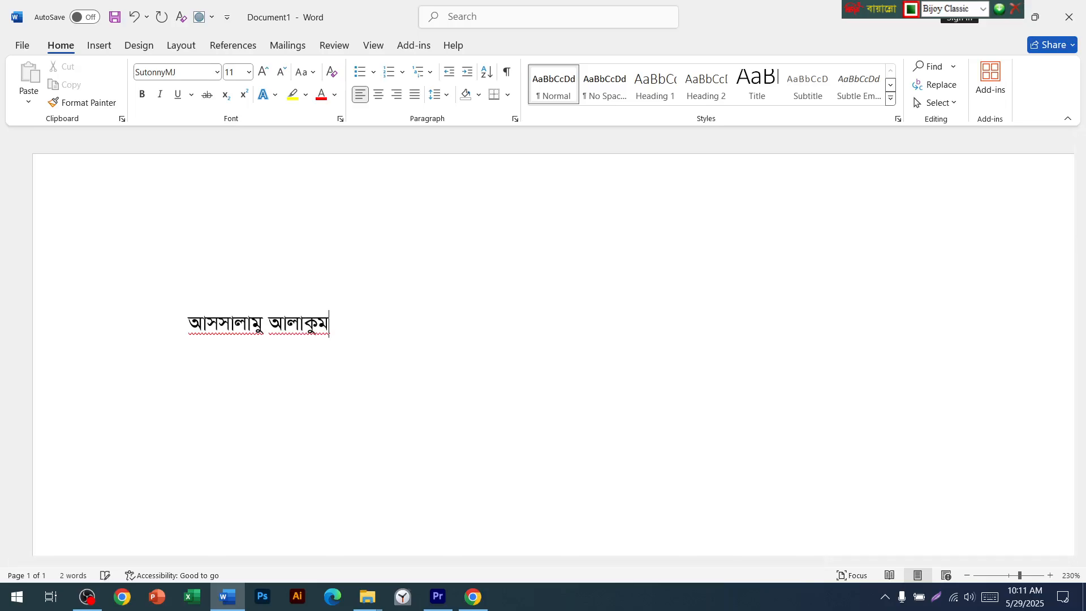
key(BackSpace)
key(BackSpace)
key(BackSpace)
text(ইকুম)
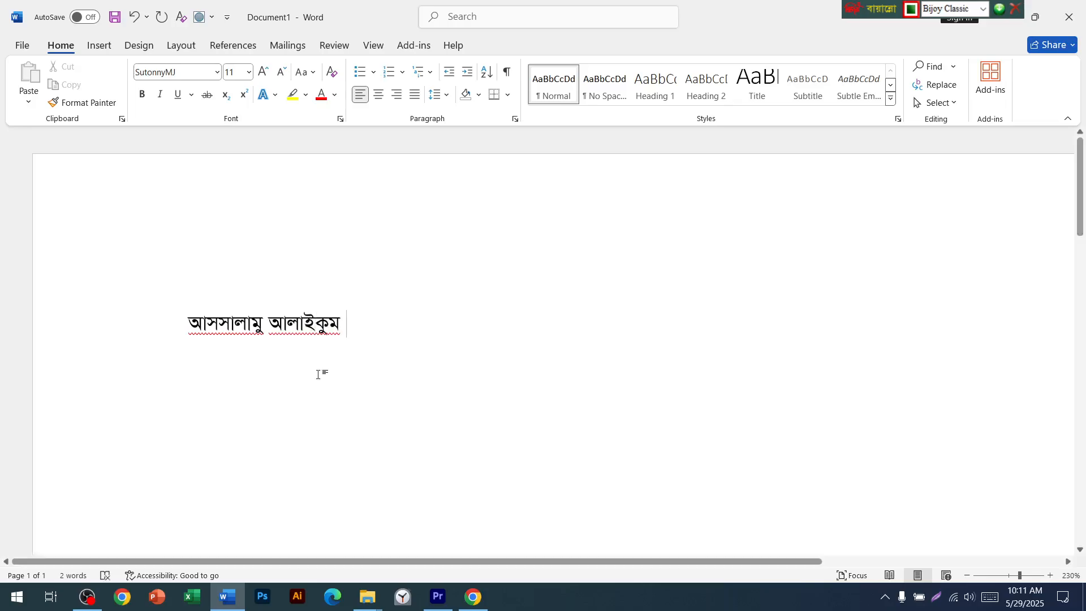
key(ctrl+a)
Switch back to Premiere Pro and lower the title text to the speaker's chest, at about position 740, 966
click(442, 591)
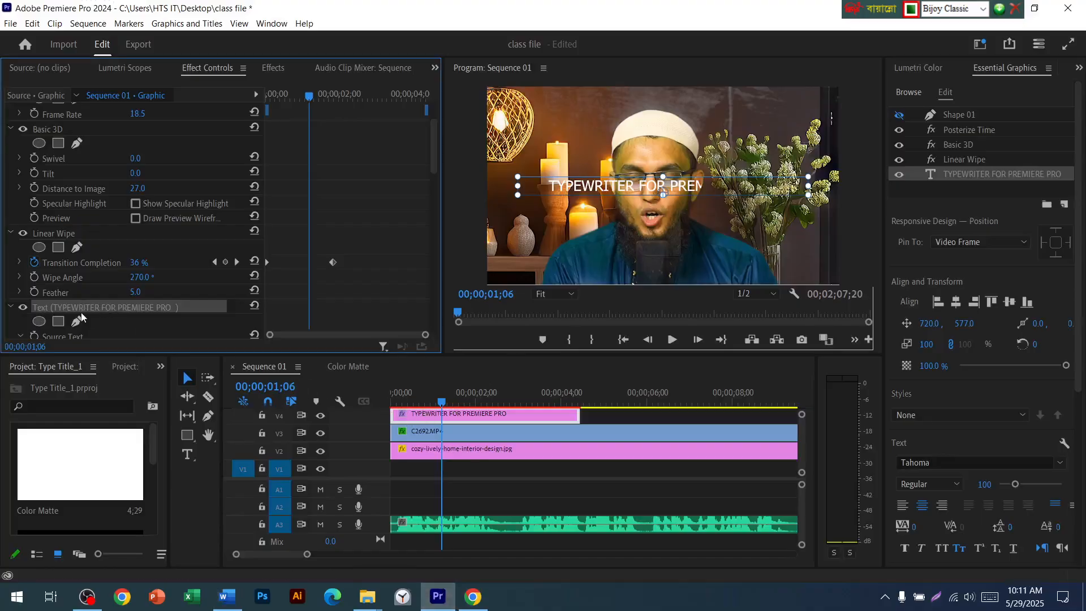
scroll(113, 308, down, 1)
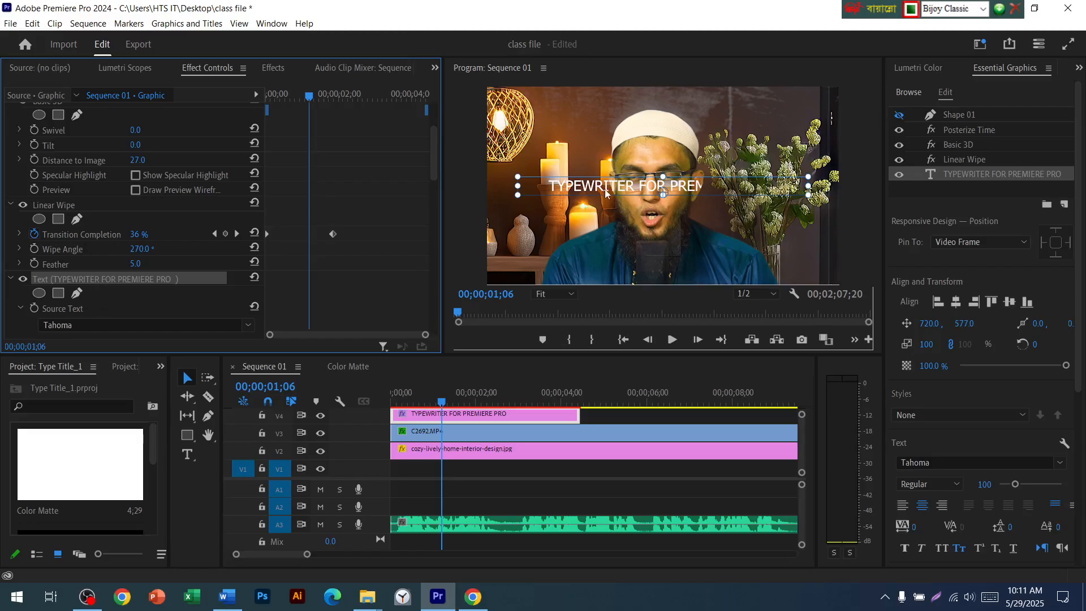
drag(638, 192, 648, 259)
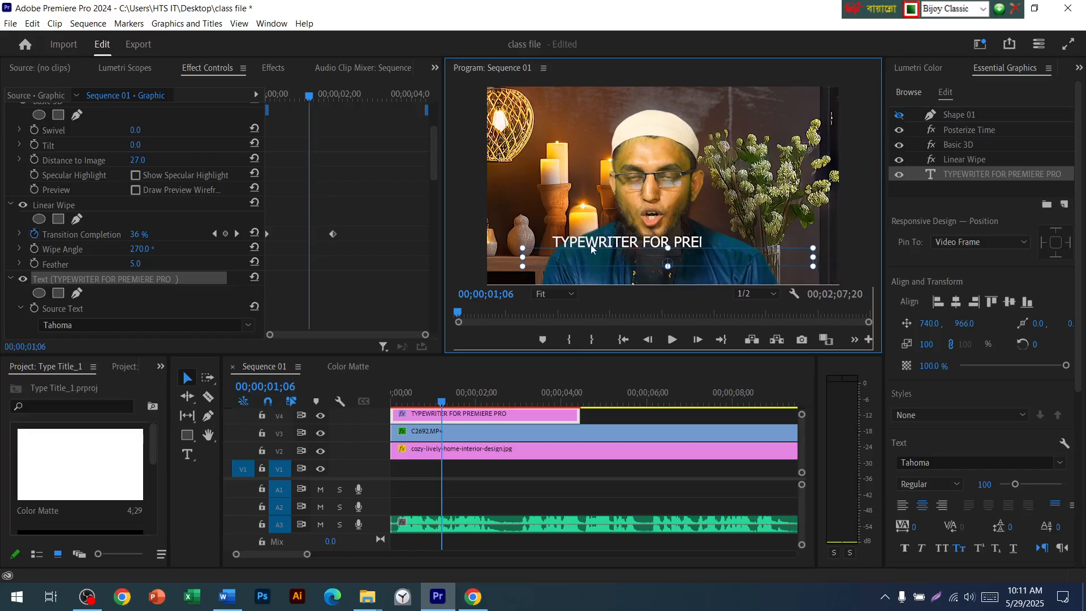
Replace the TYPEWRITER FOR PREMIERE PRO wording with the copied greeting, entered as Avmmvjvgy AvjvBKzg
scroll(94, 269, down, 2)
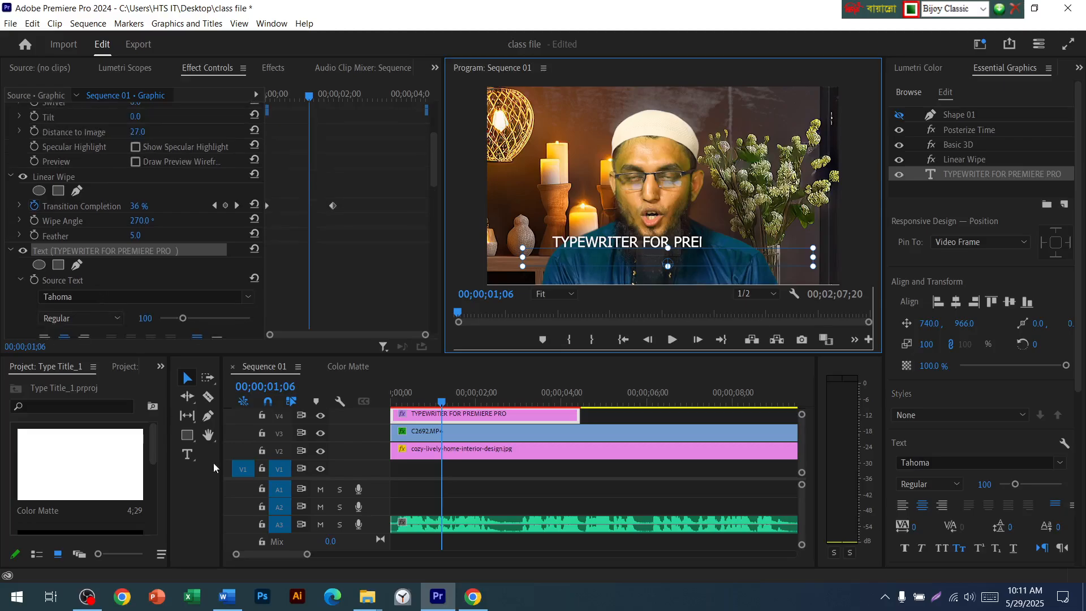
click(187, 455)
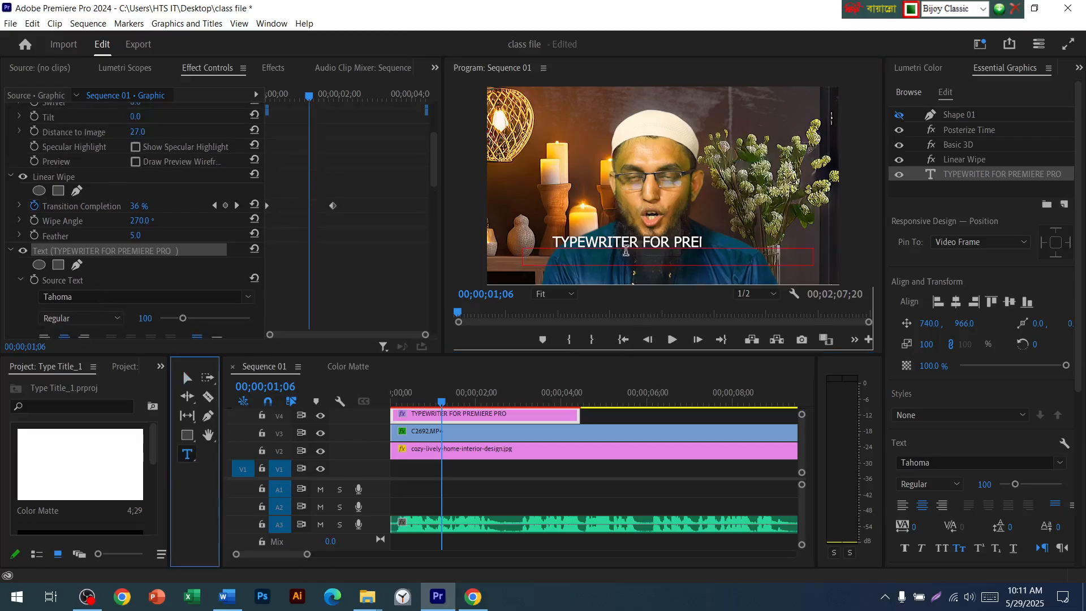
click(631, 252)
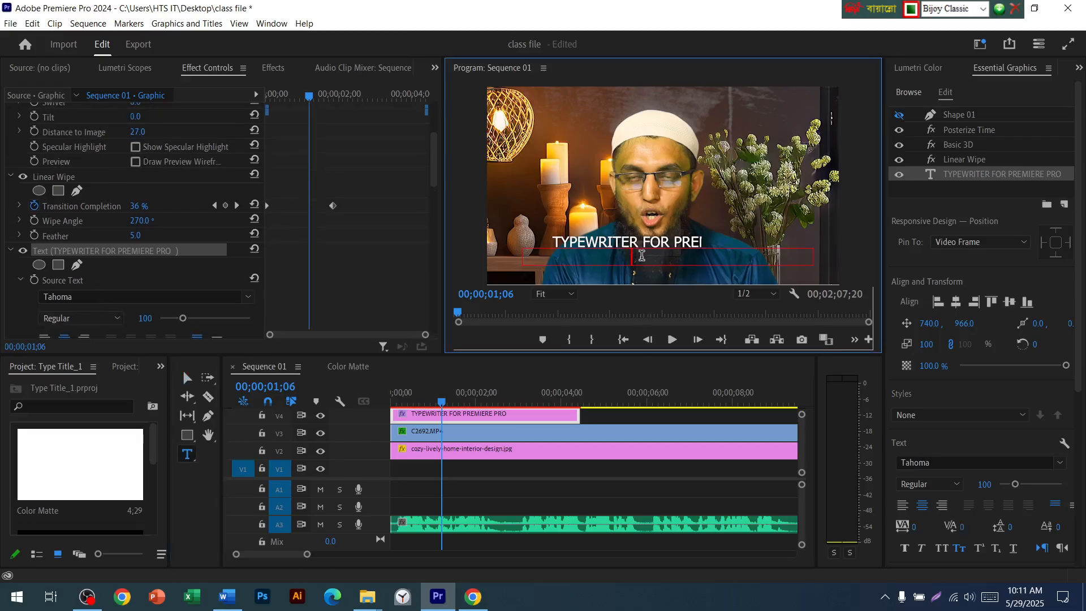
key(ctrl+a)
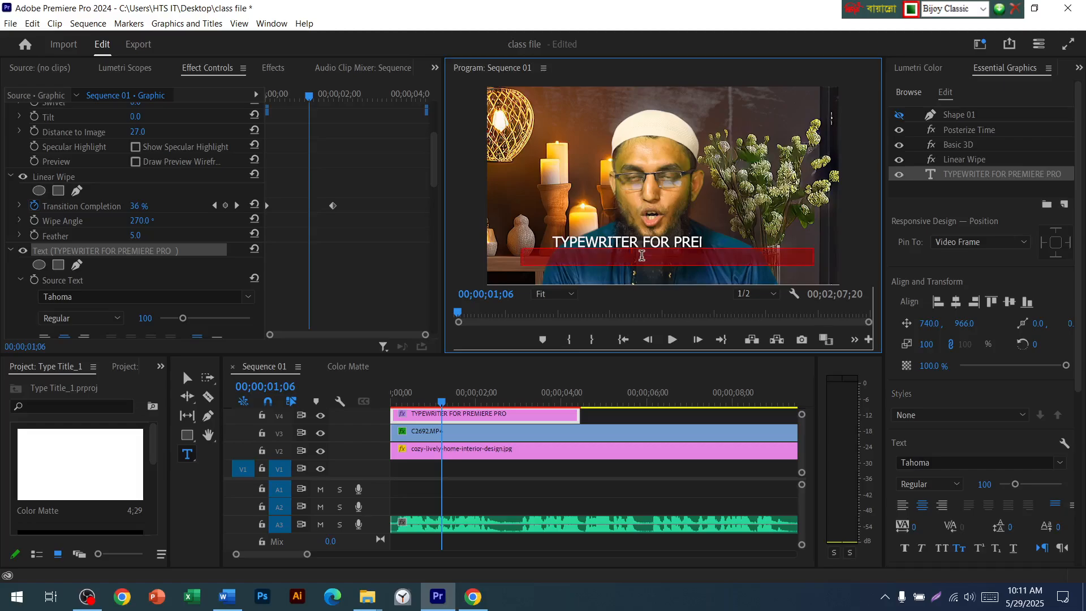
text(Avmmvjvgy AvjvBKzg)
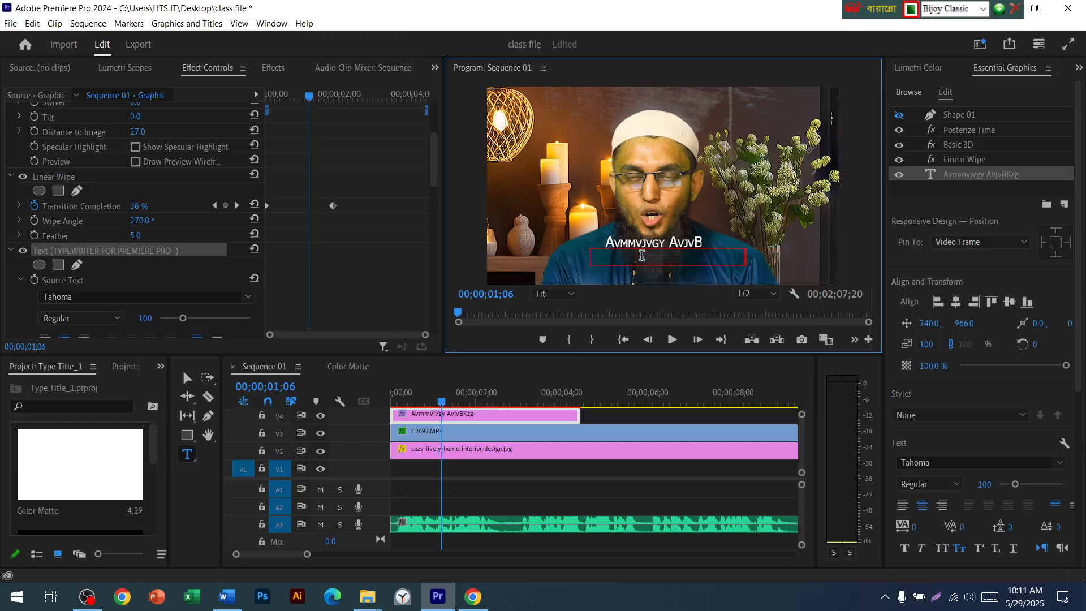
Change the font of the whole title text to TangonMotaMJ
key(ctrl+a)
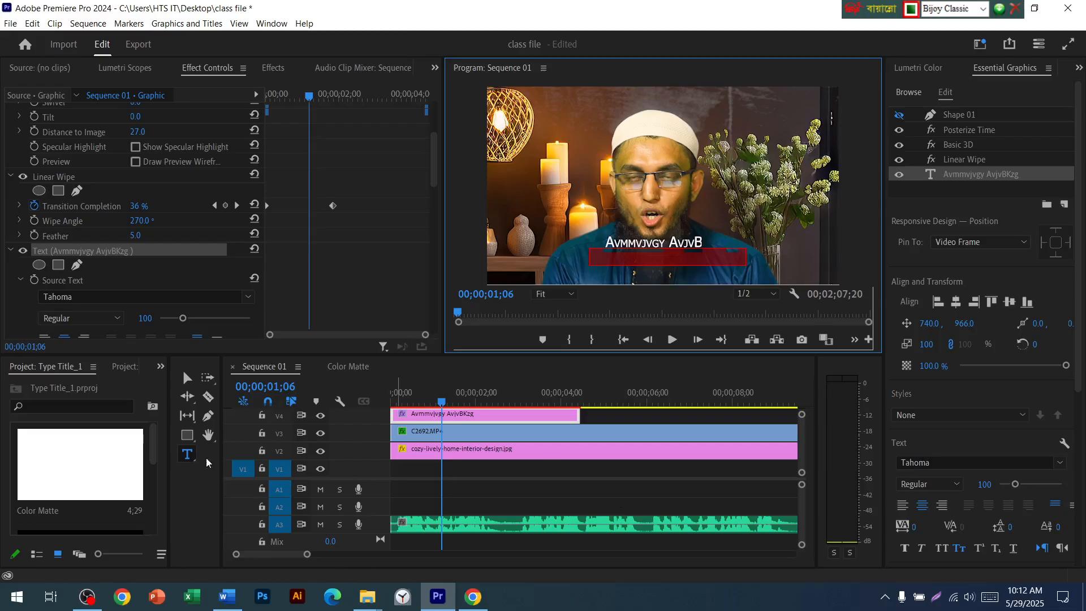
scroll(102, 292, down, 1)
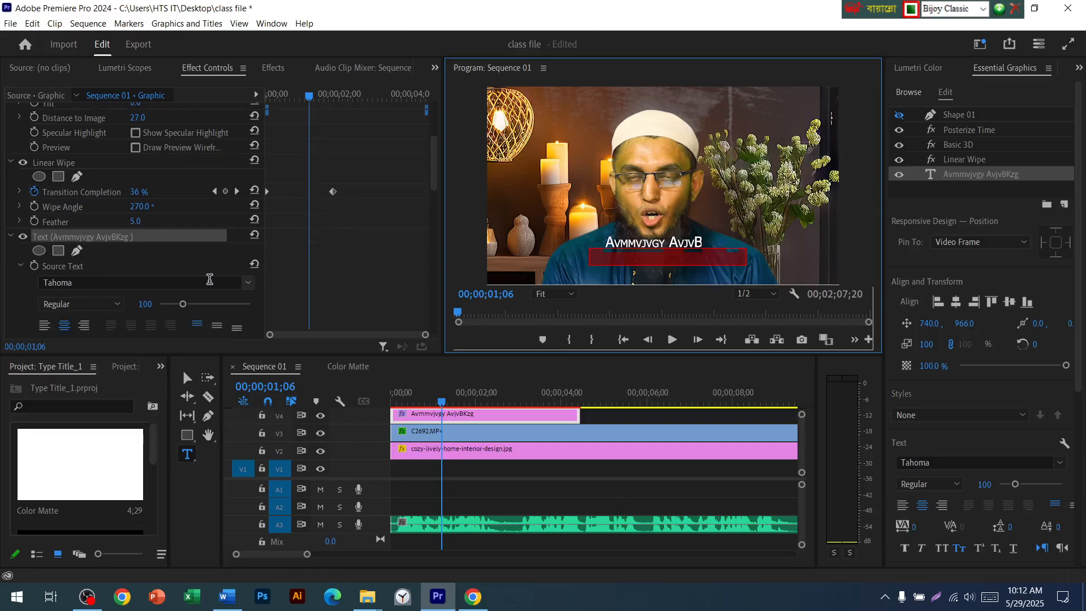
click(252, 286)
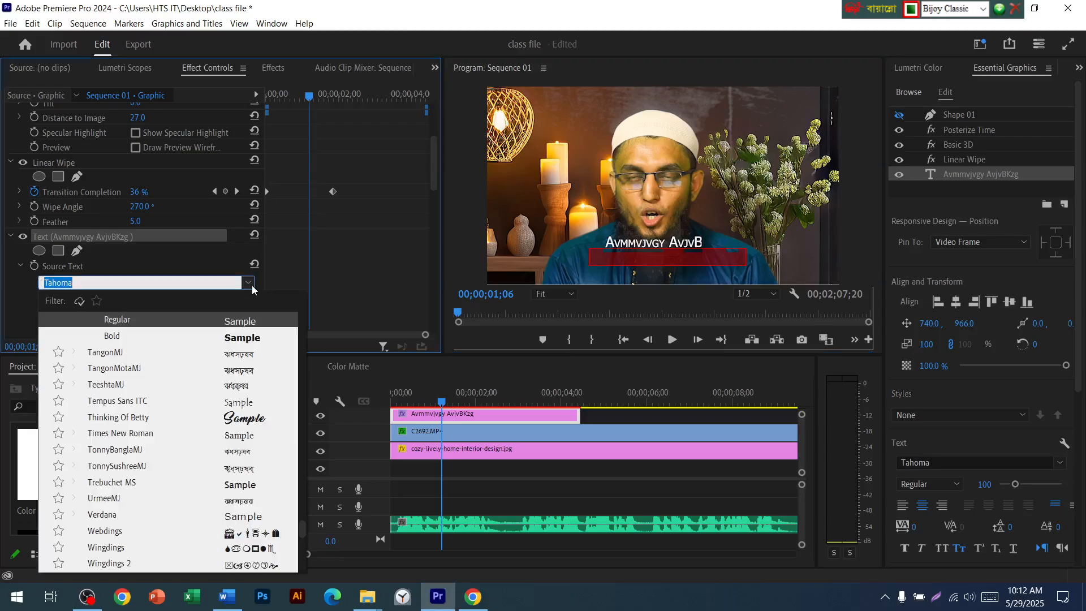
click(226, 368)
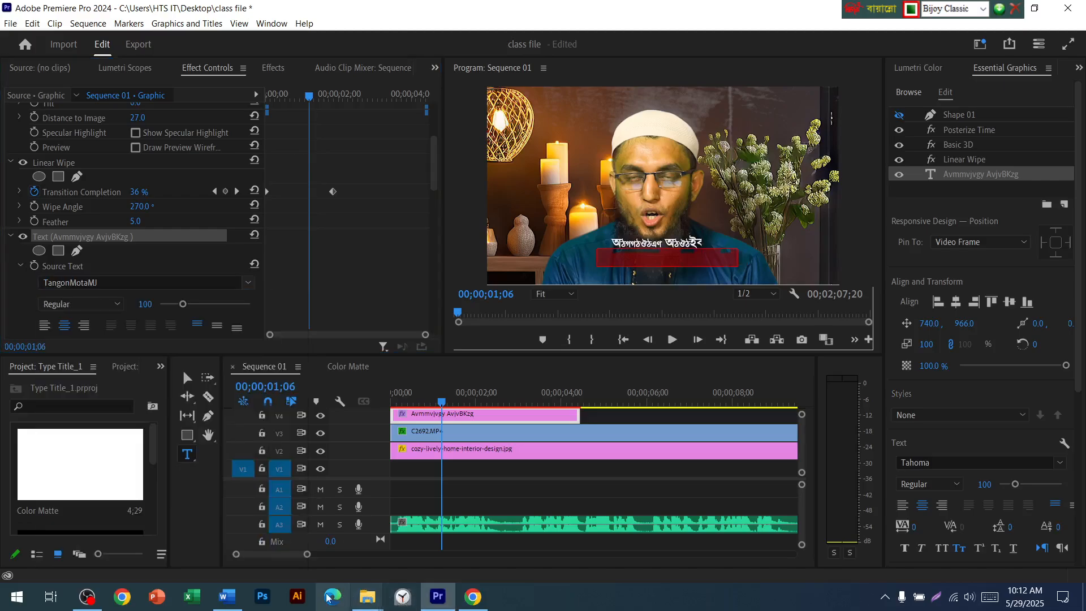
Switch to Word, change the greeting's font to DhakarChithiMJ and copy the font name
click(227, 597)
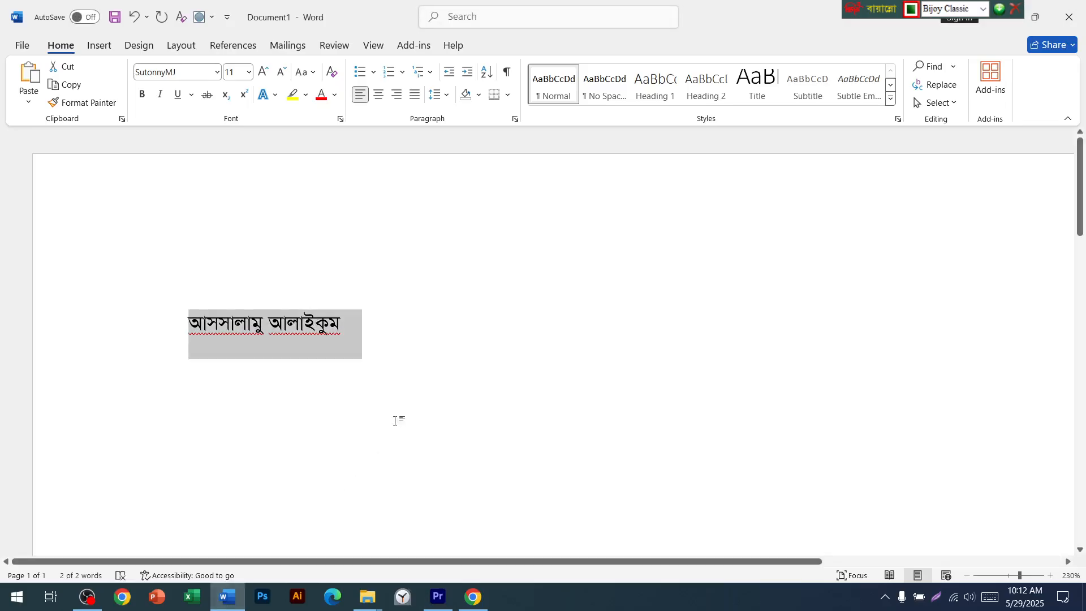
click(216, 73)
scroll(229, 282, down, 15)
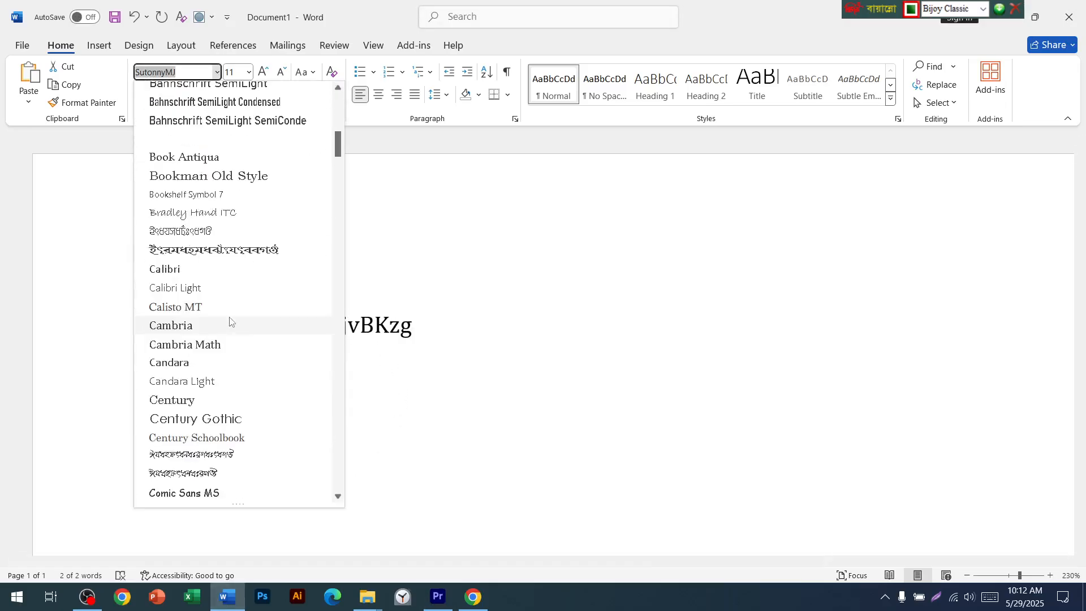
click(211, 343)
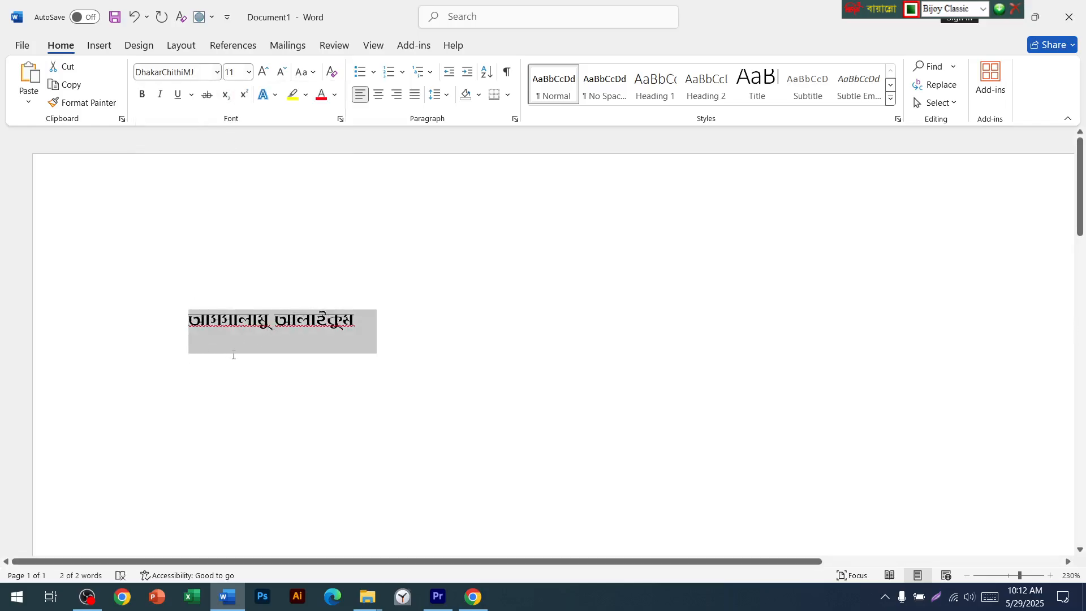
click(165, 75)
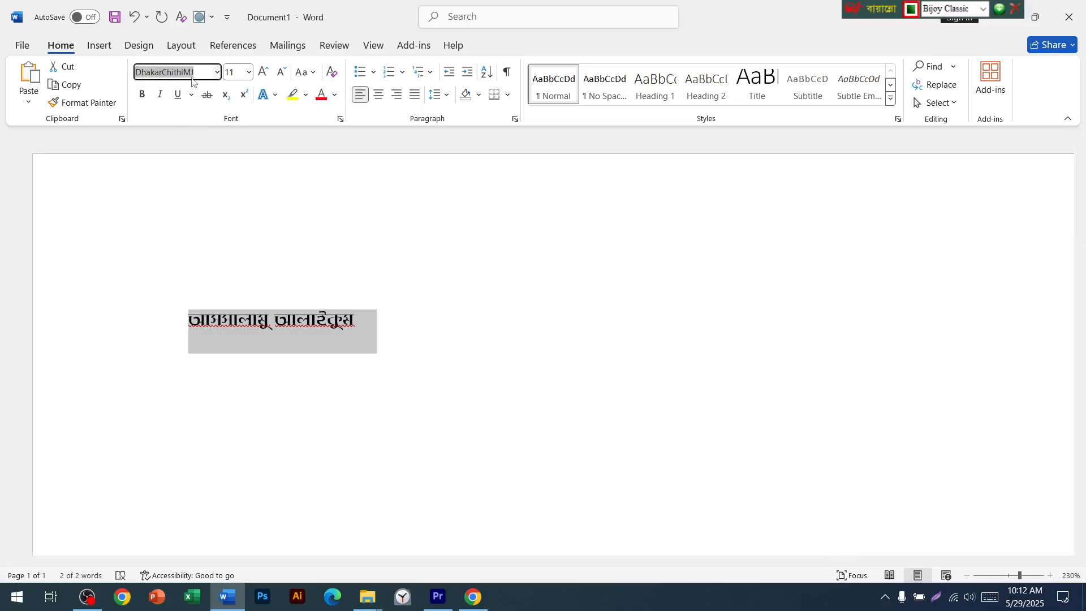
Switch back to Premiere Pro and set the title text's font to DhakarChithiMJ Bold
click(437, 597)
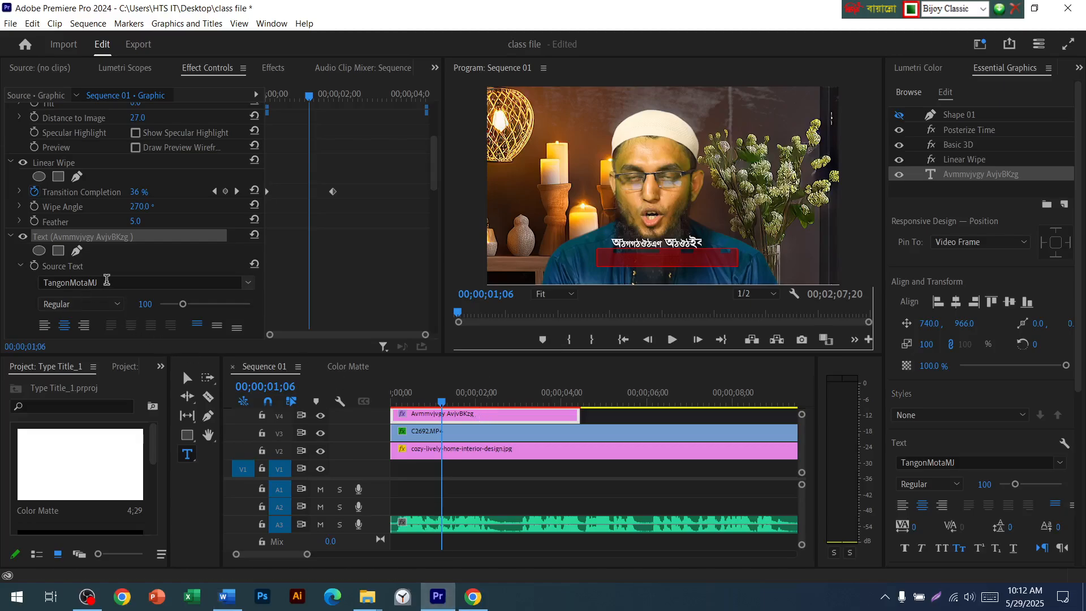
click(106, 281)
text(DhakarChithiMJ)
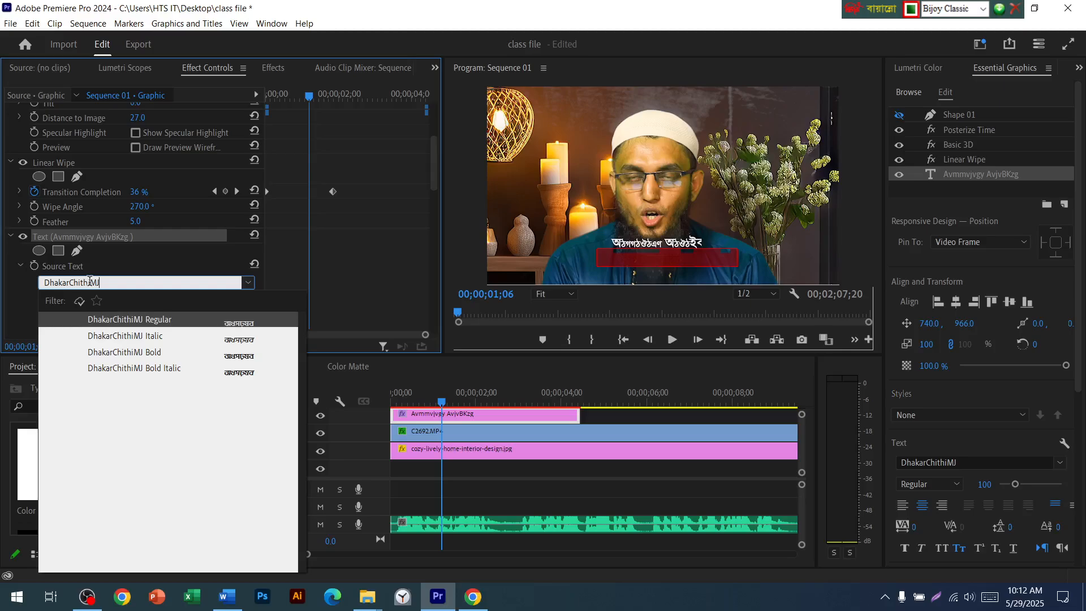
click(120, 353)
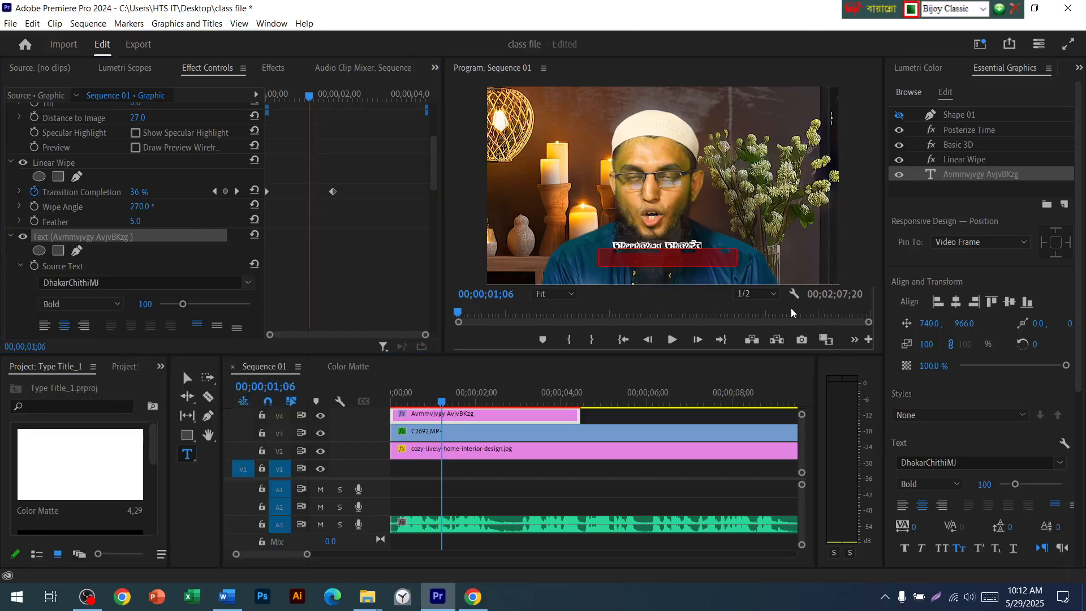
Enlarge the whole title text to a font size of 159
click(702, 257)
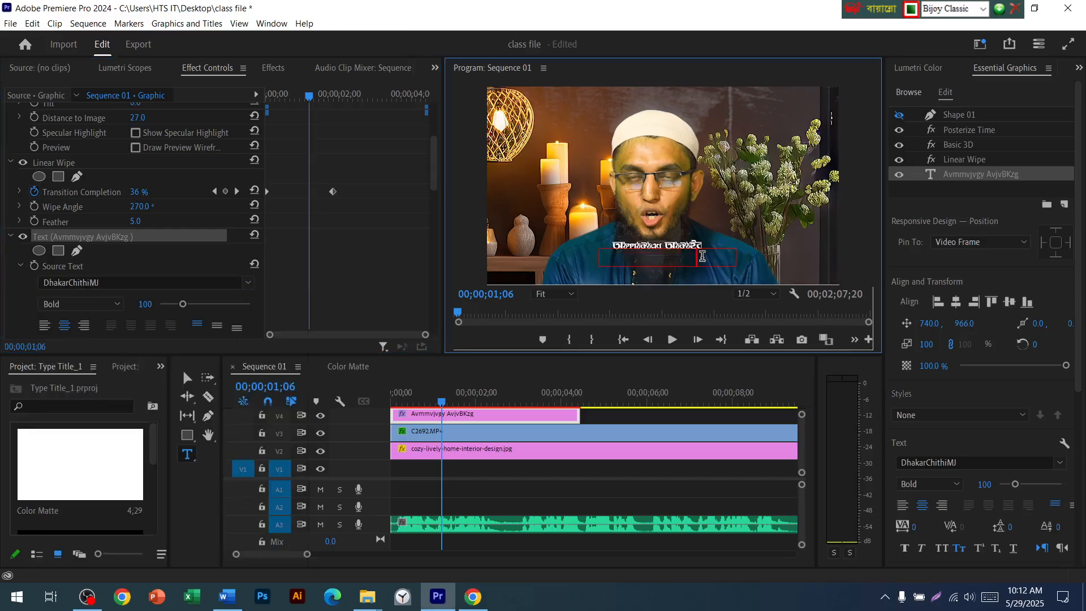
key(ctrl+a)
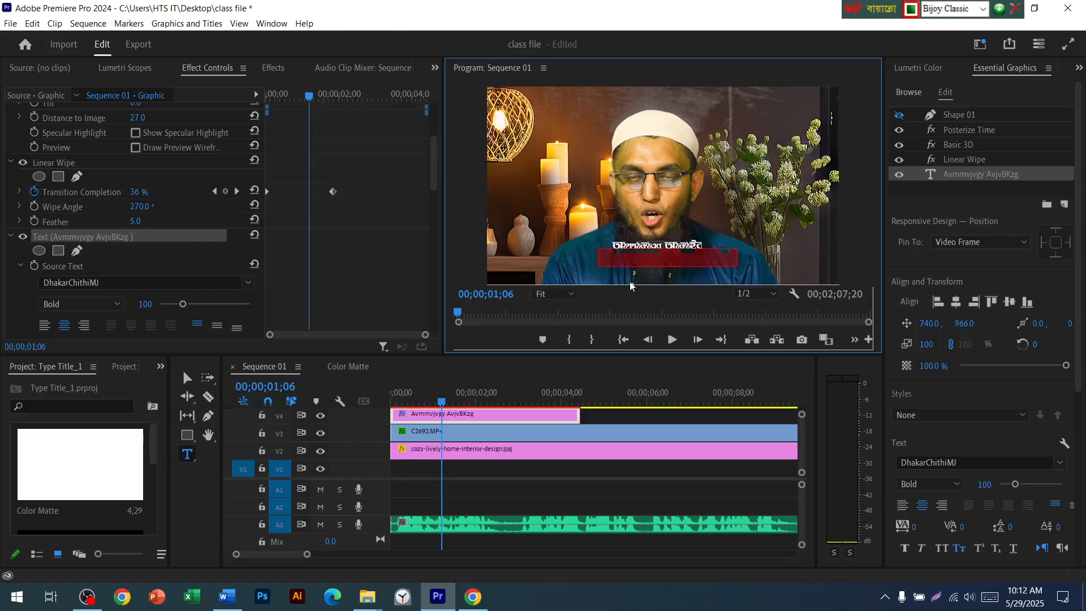
scroll(180, 297, down, 2)
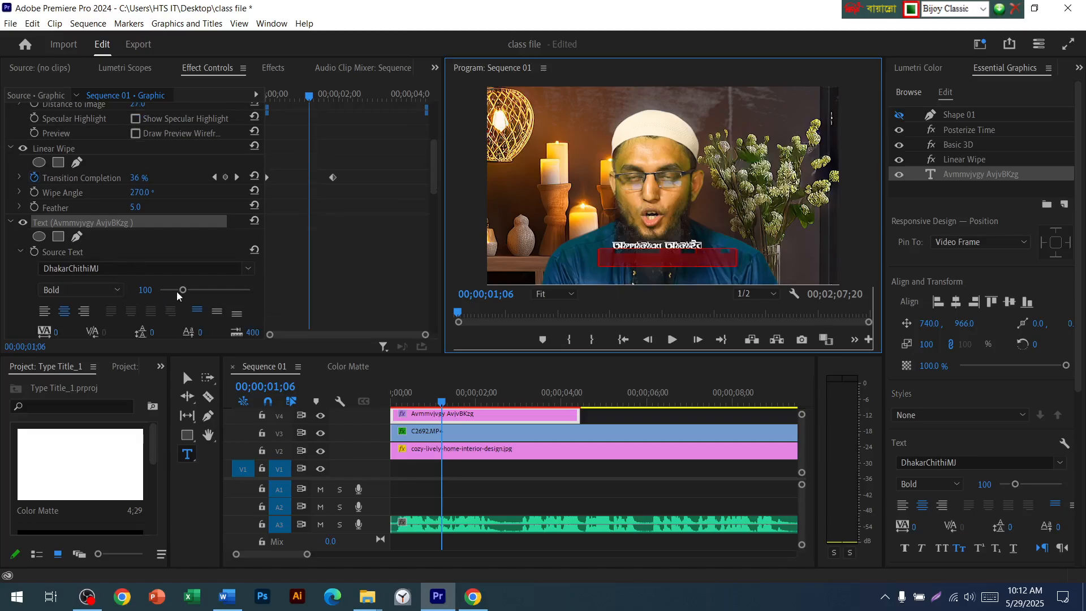
mouse_move(184, 278)
mouse_down()
mouse_move(207, 277)
mouse_move(195, 277)
mouse_up()
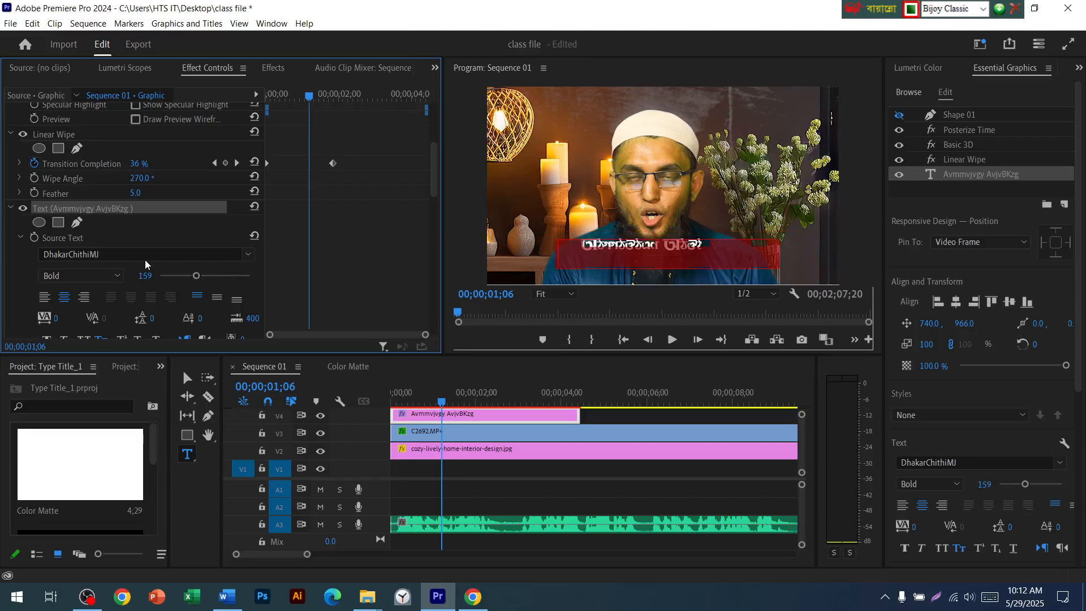
Change the font of the whole title text to DholeshwariMJ
click(240, 255)
click(249, 255)
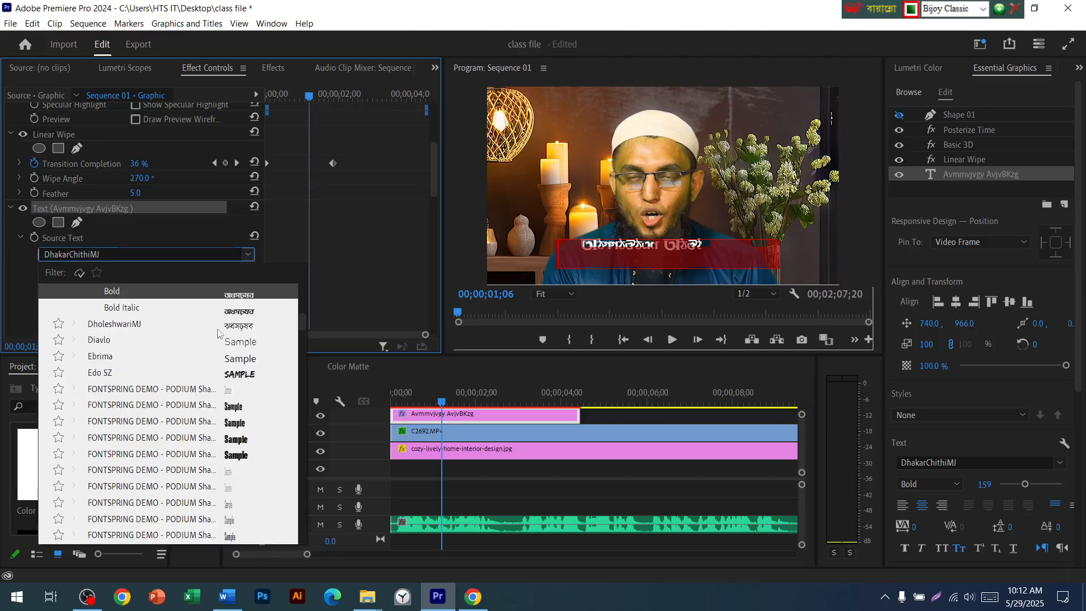
click(249, 256)
click(249, 255)
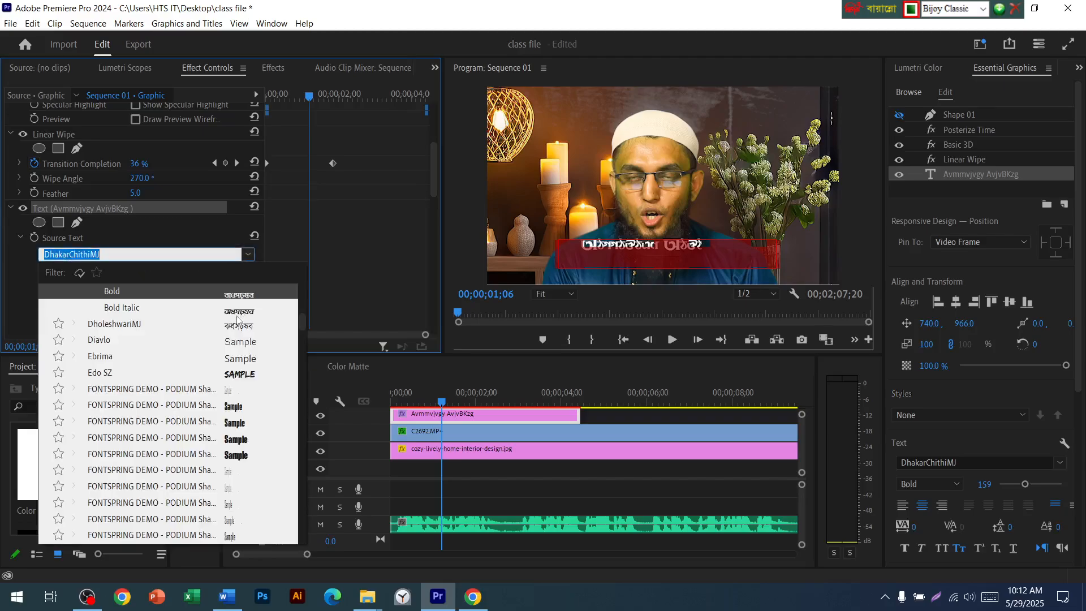
click(140, 327)
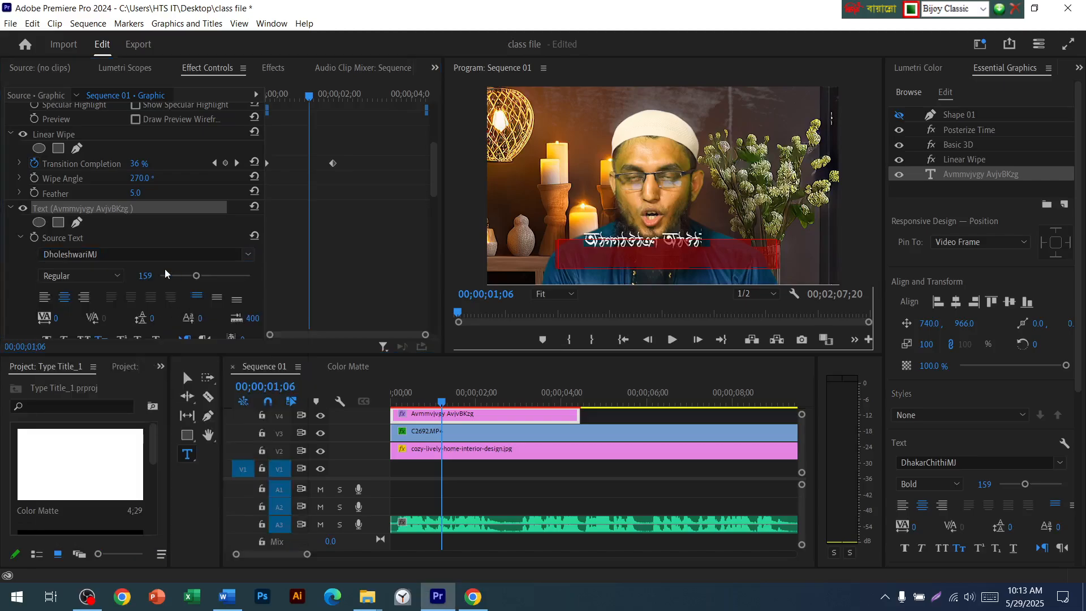
Turn off the Bijoy Classic keyboard and set the title text's font to SutonnyMJ Bold
click(139, 255)
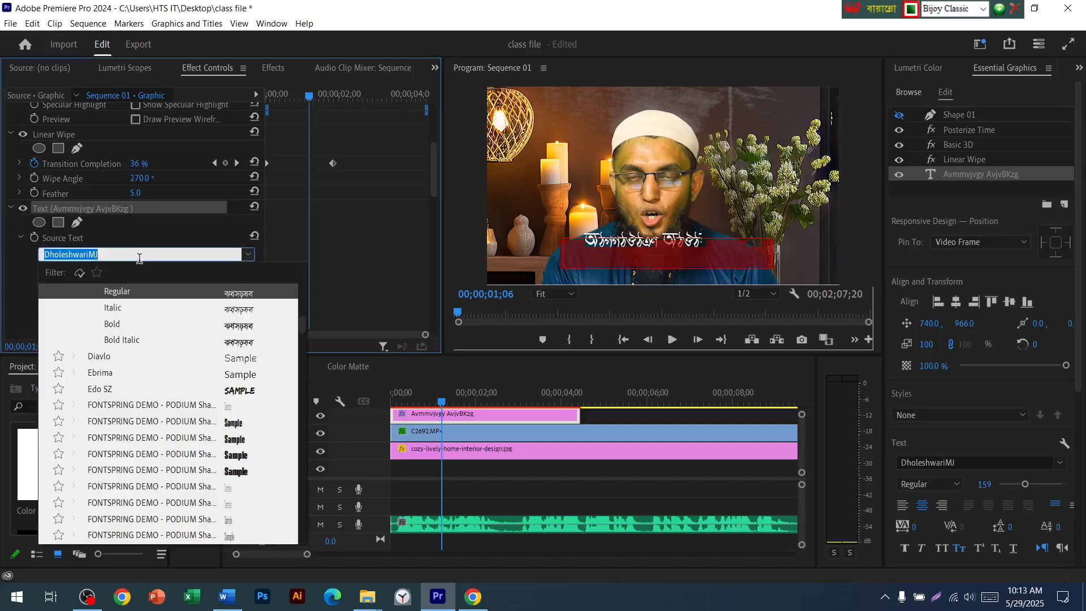
text(yRUM)
double_click(139, 258)
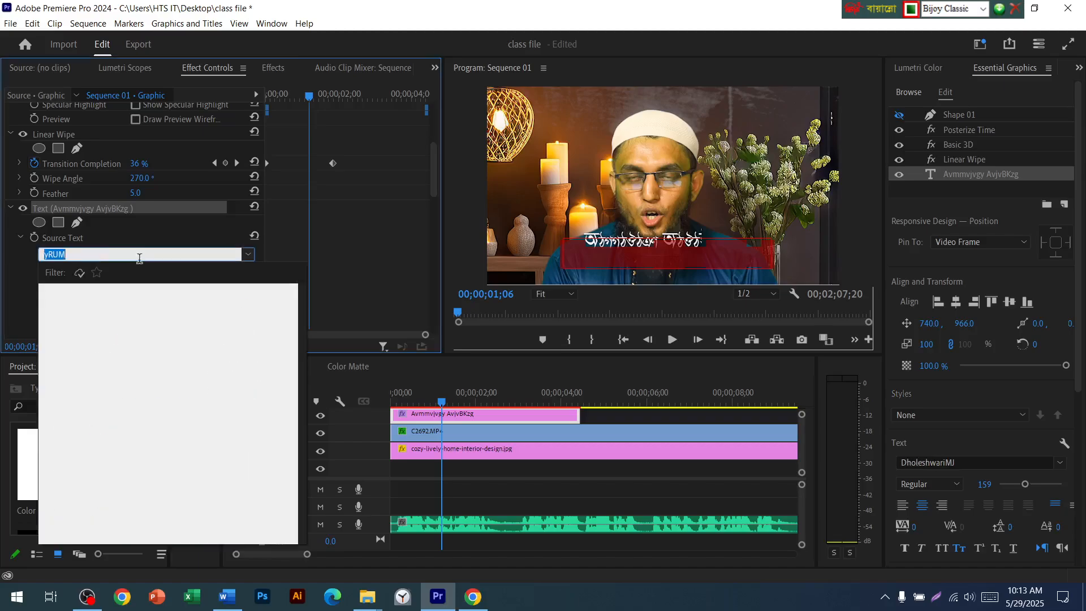
key(ctrl+alt+b)
text(sutonnymj)
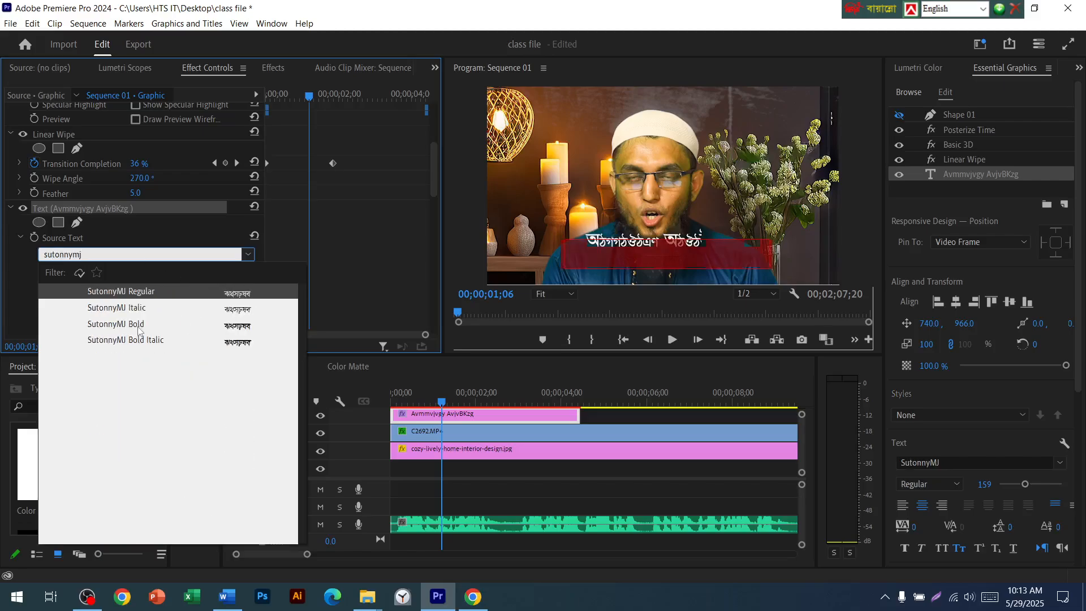
click(138, 328)
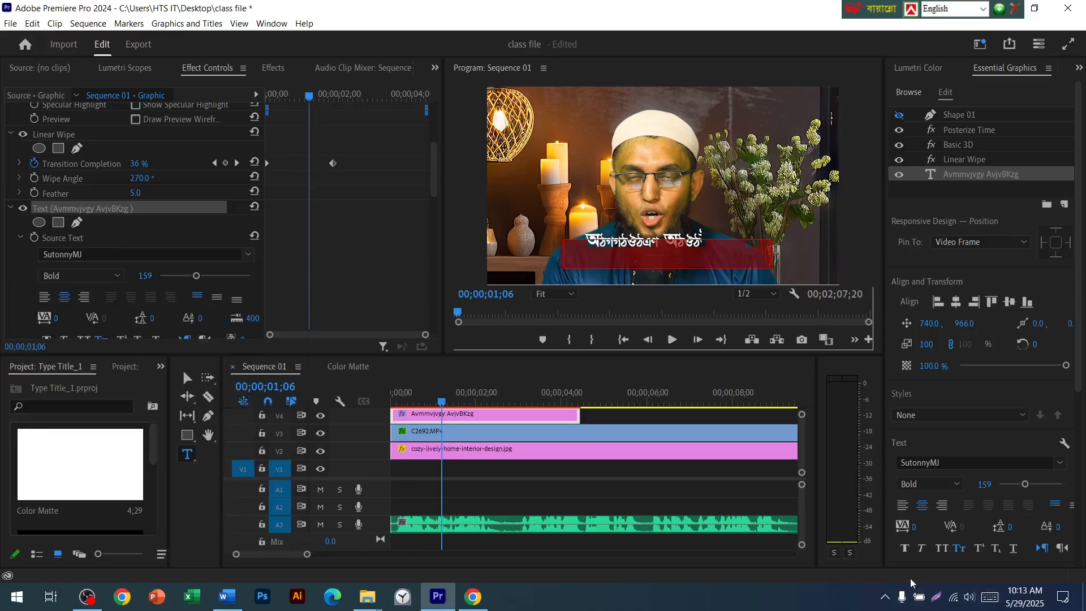
Switch to Word and change the greeting's font to SutonnyMJ
click(226, 597)
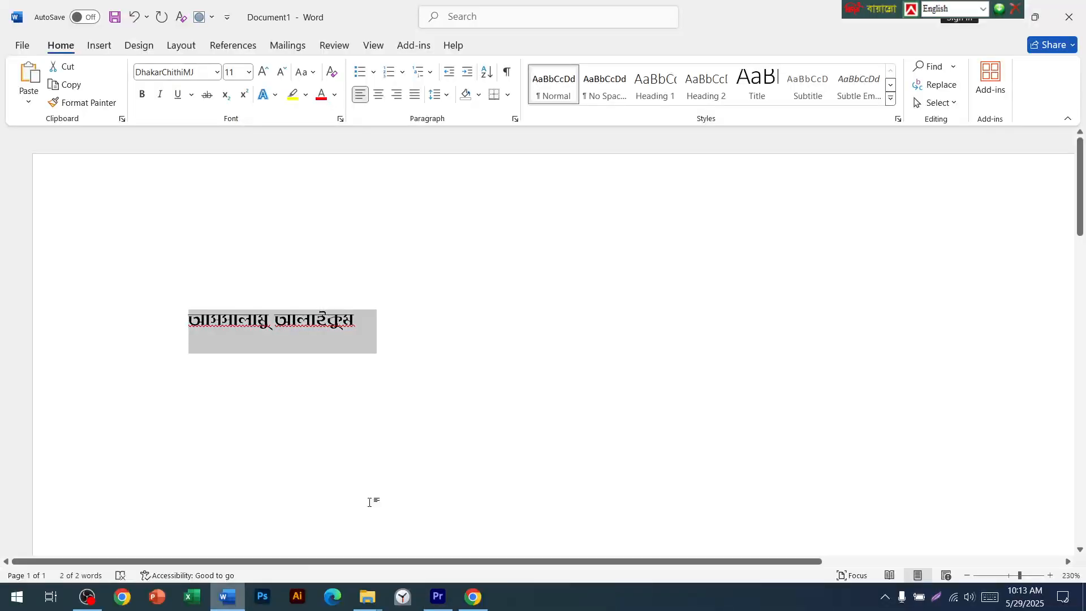
click(205, 75)
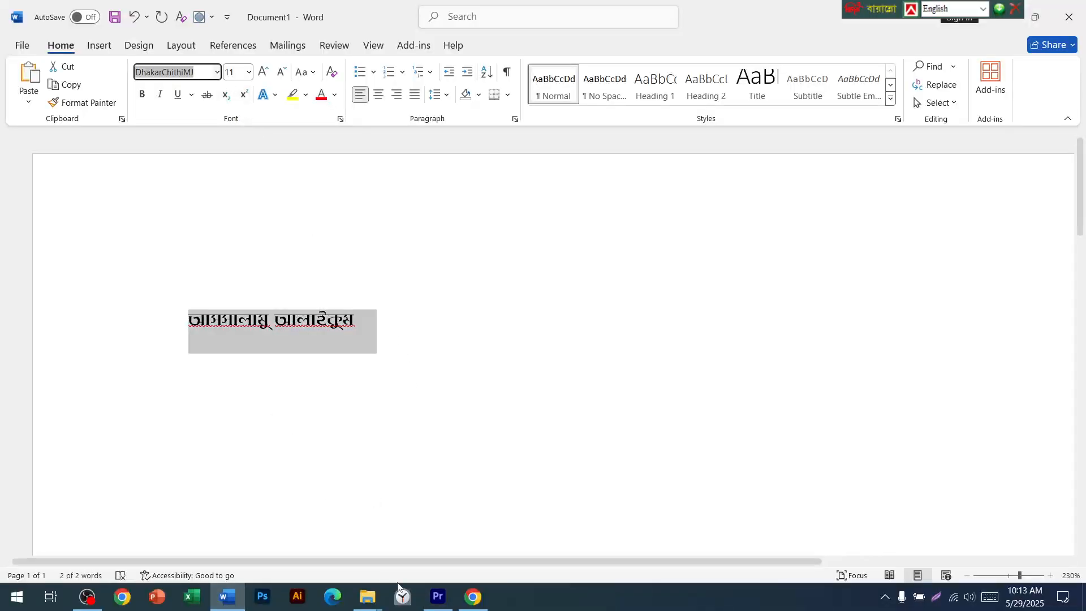
text(SutonnyMJ)
key(Return)
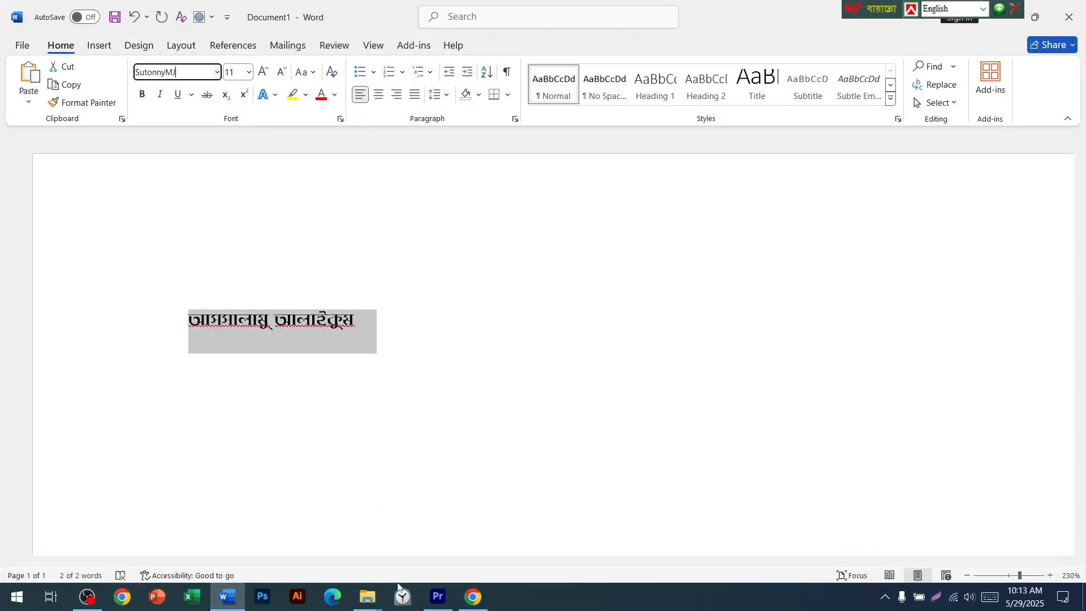
Copy the greeting from Word again and paste it over the title text in Premiere Pro
click(438, 597)
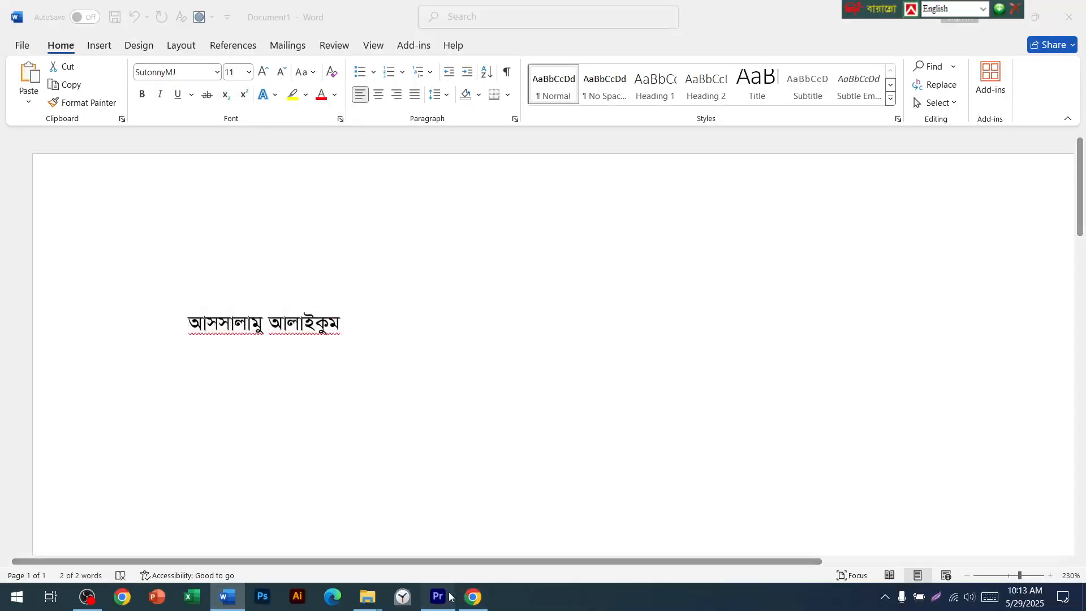
scroll(167, 279, up, 2)
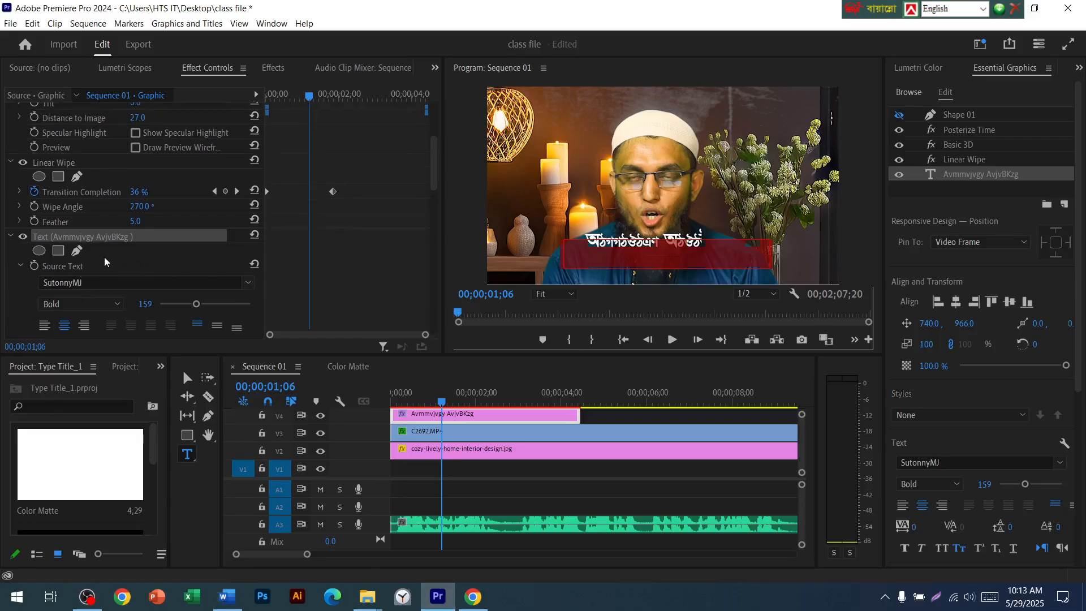
click(607, 249)
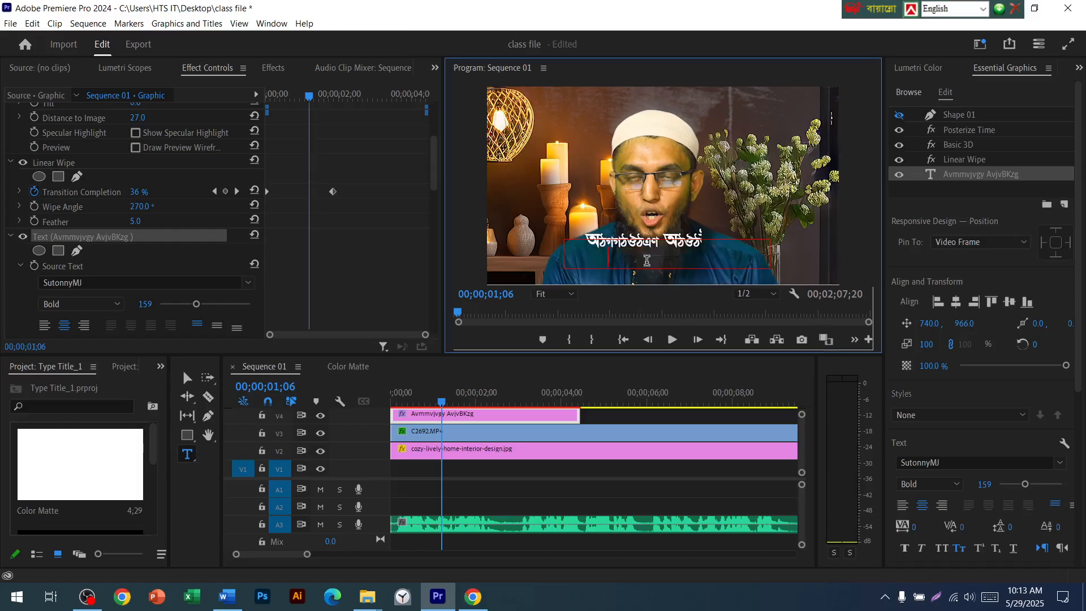
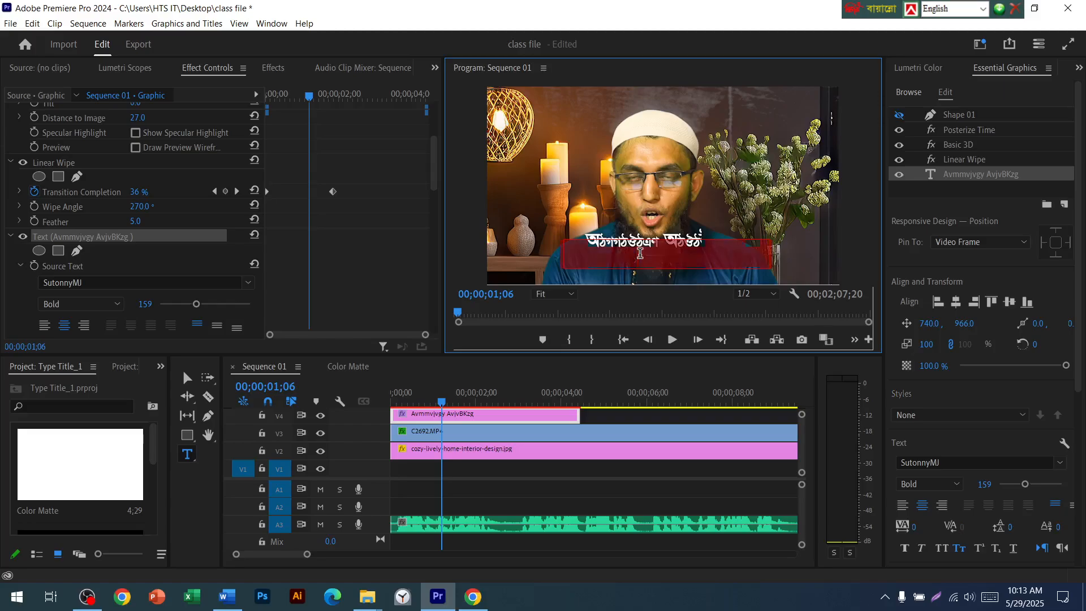
click(227, 597)
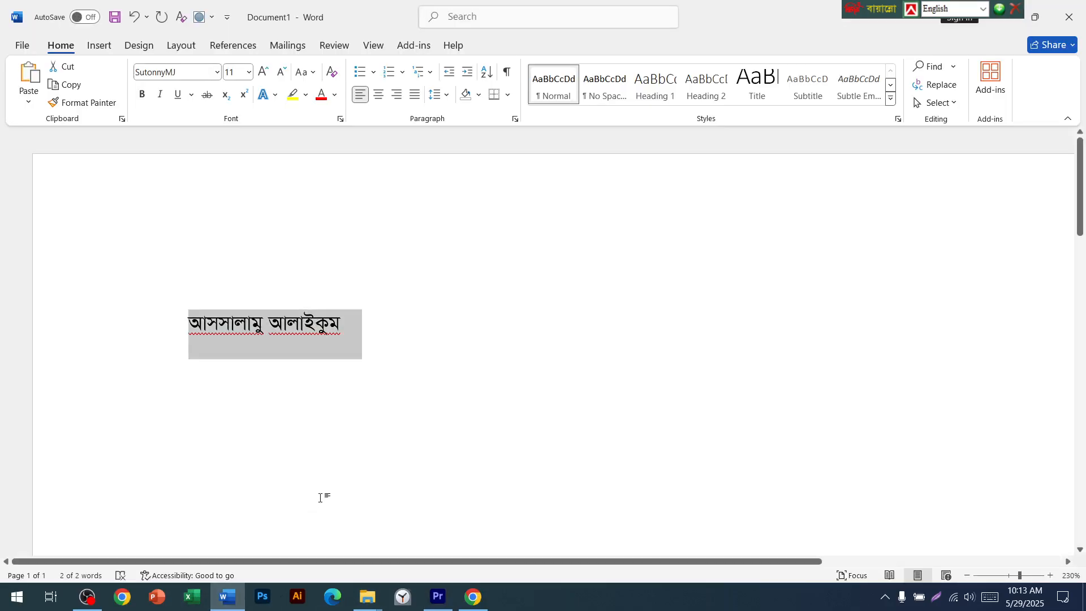
key(alt+Tab)
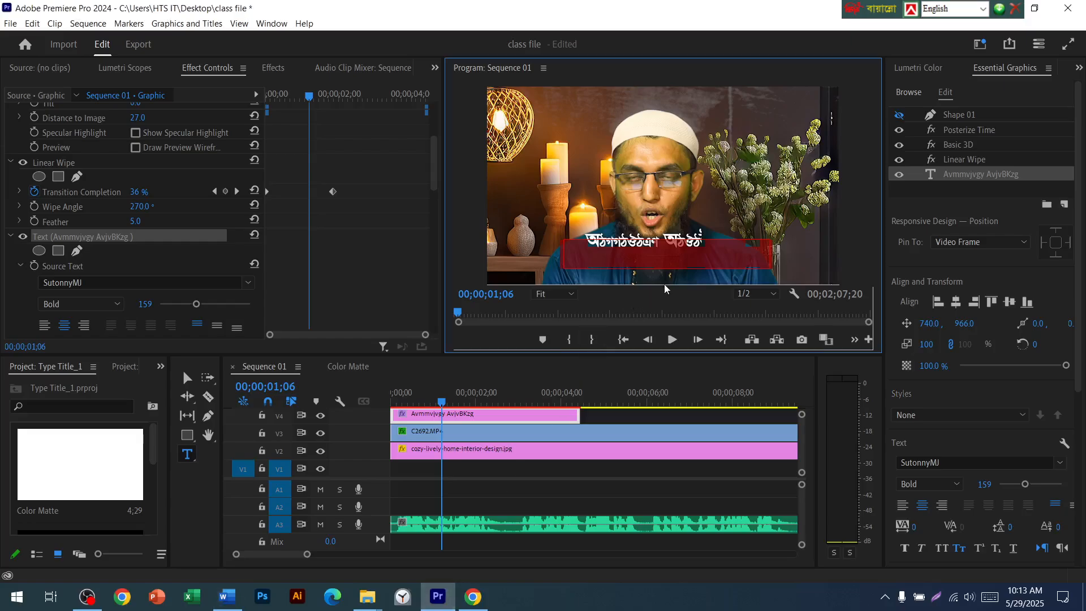
text(Avmmvjvgy AvjvBKzg)
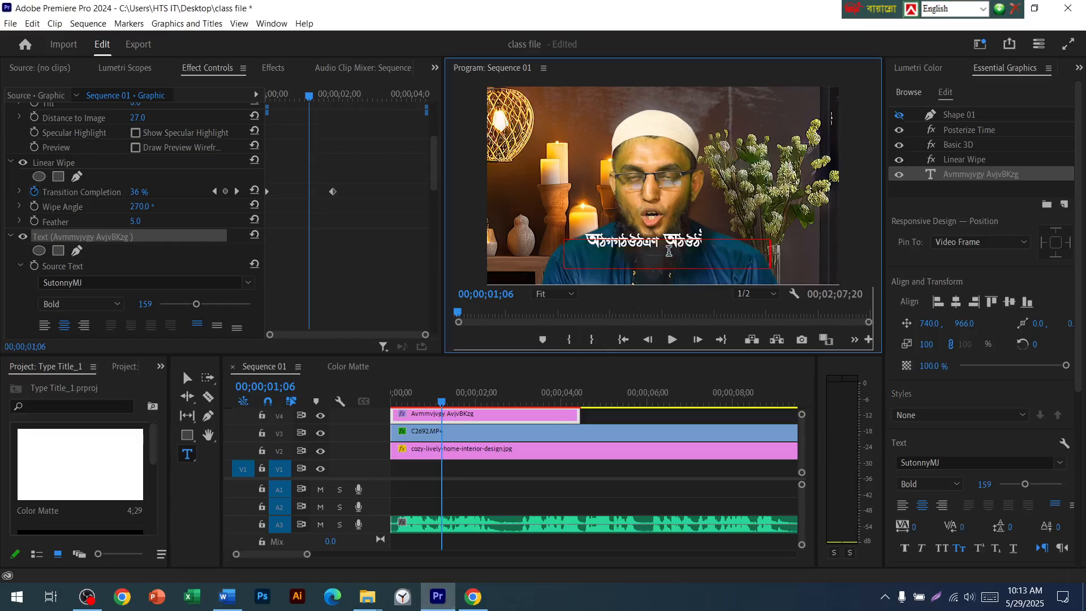
key(ctrl+a)
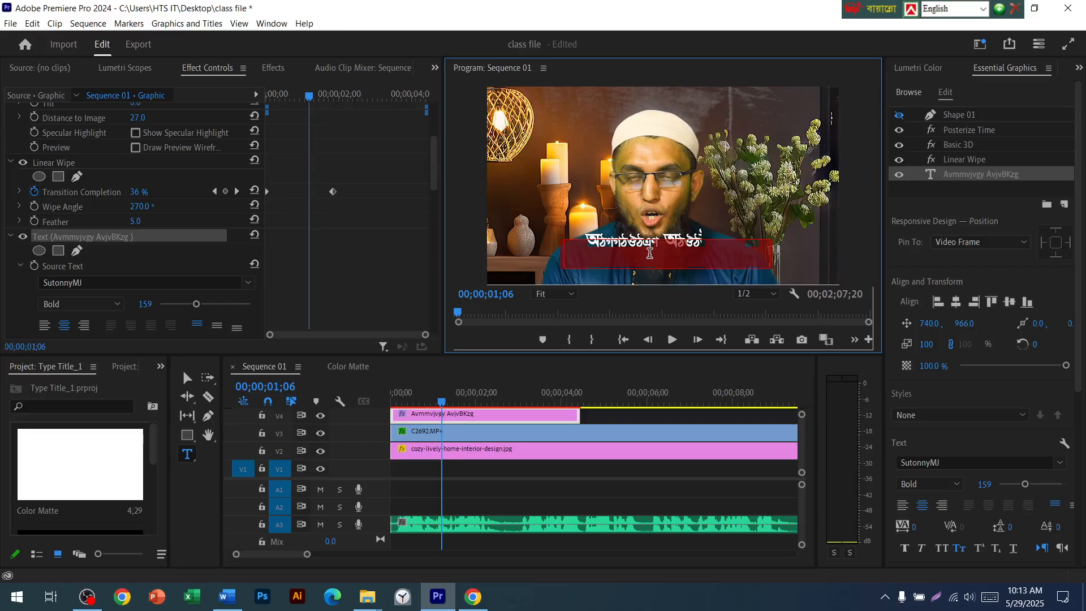
key(ctrl+v)
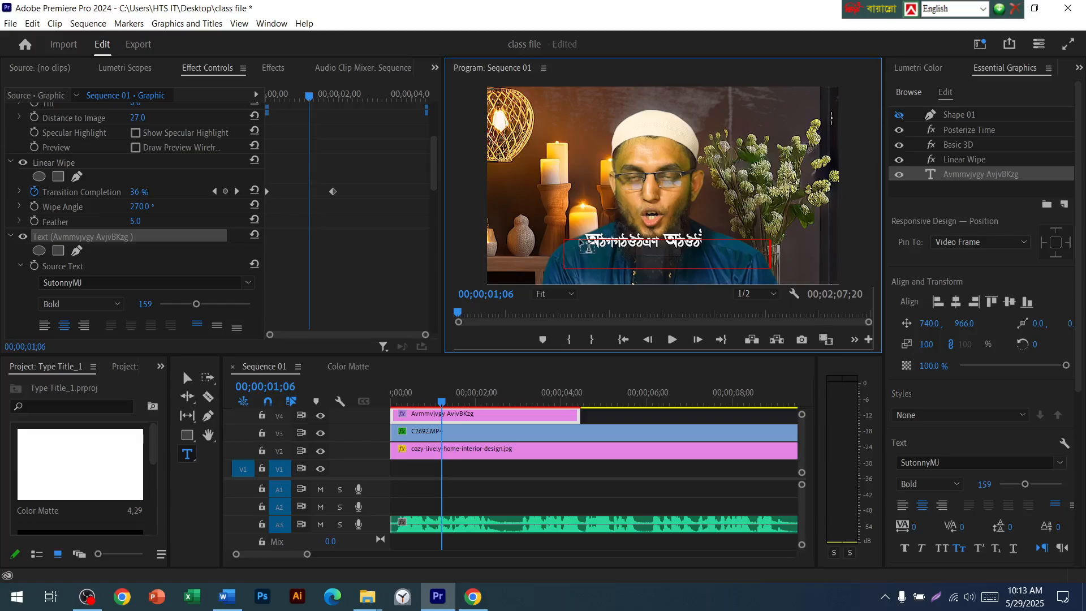
Clear the title text and enter the Bengali word Agv‡K with the Bijoy Classic keyboard
triple_click(617, 250)
click(617, 249)
key(ctrl+a)
key(BackSpace)
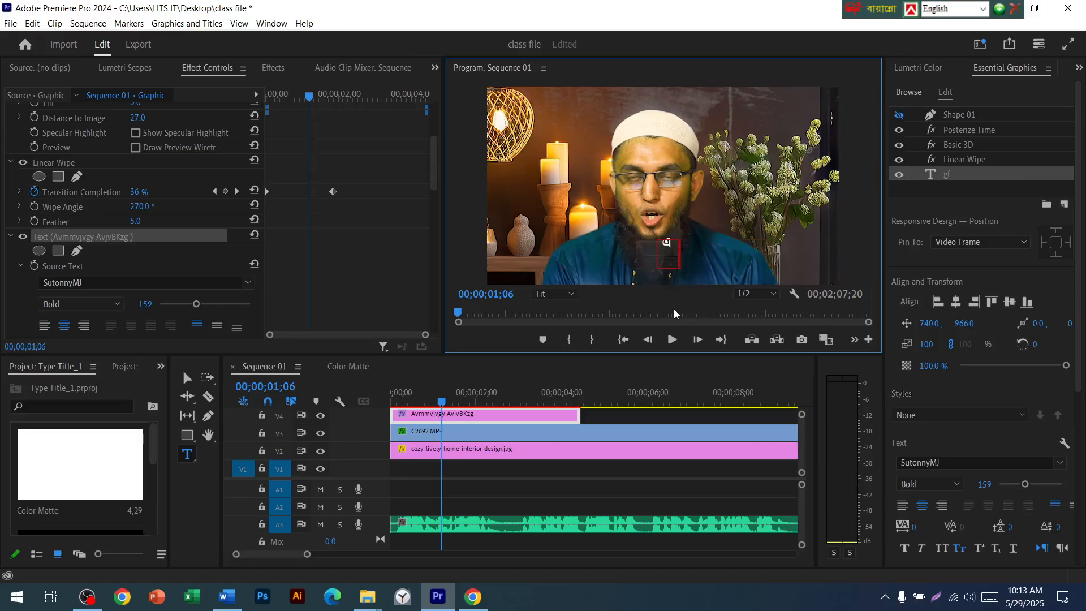
key(BackSpace)
key(BackSpace)
key(ctrl+alt+b)
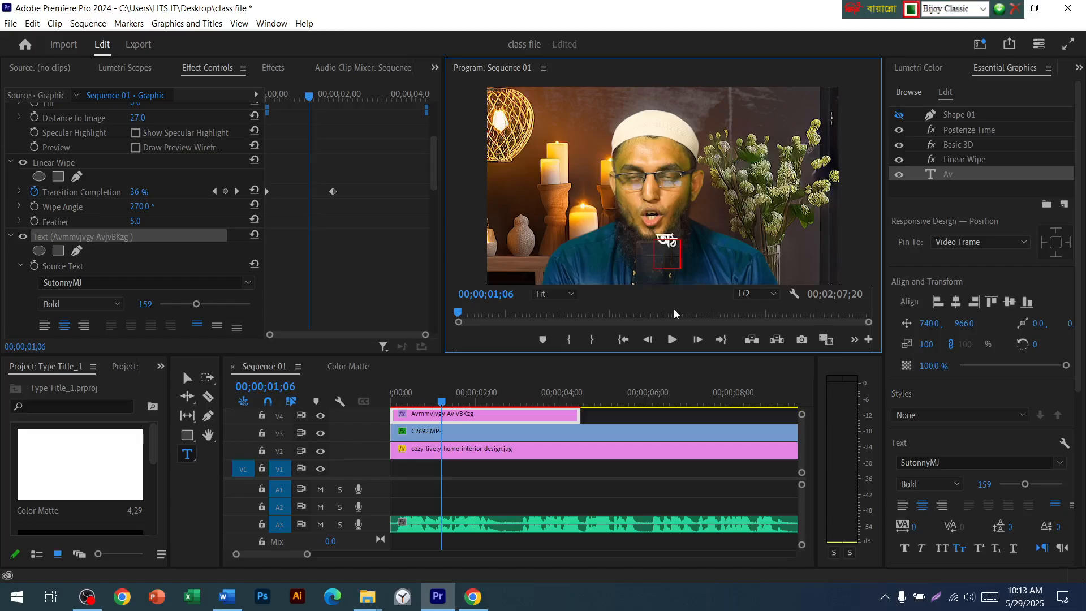
key(BackSpace)
text(v‡K)
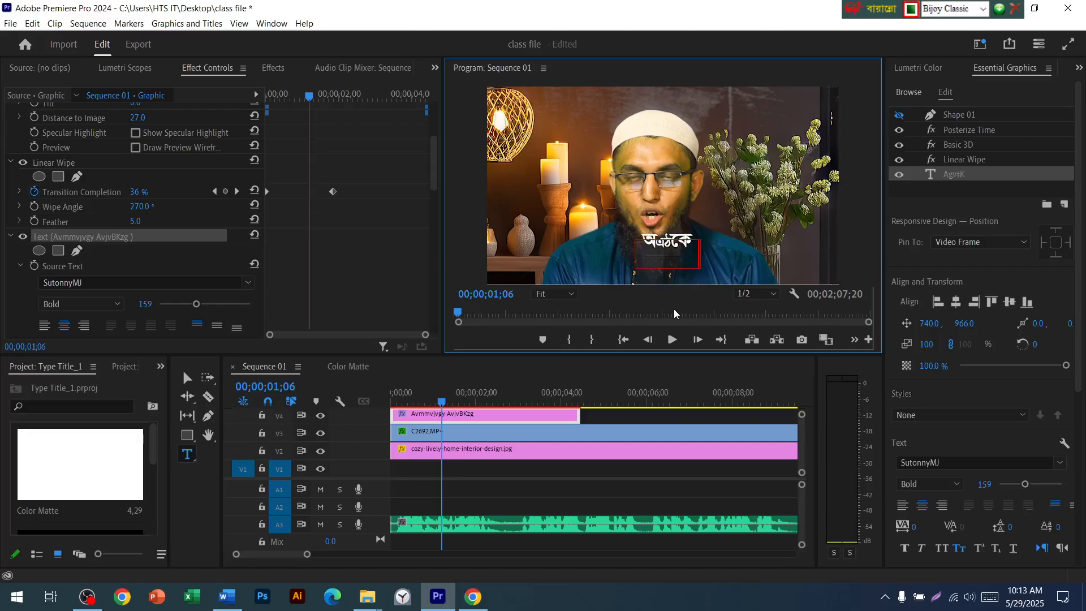
Switch Faux Bold on and off again for the title text and turn off its Small Caps style
scroll(190, 260, down, 2)
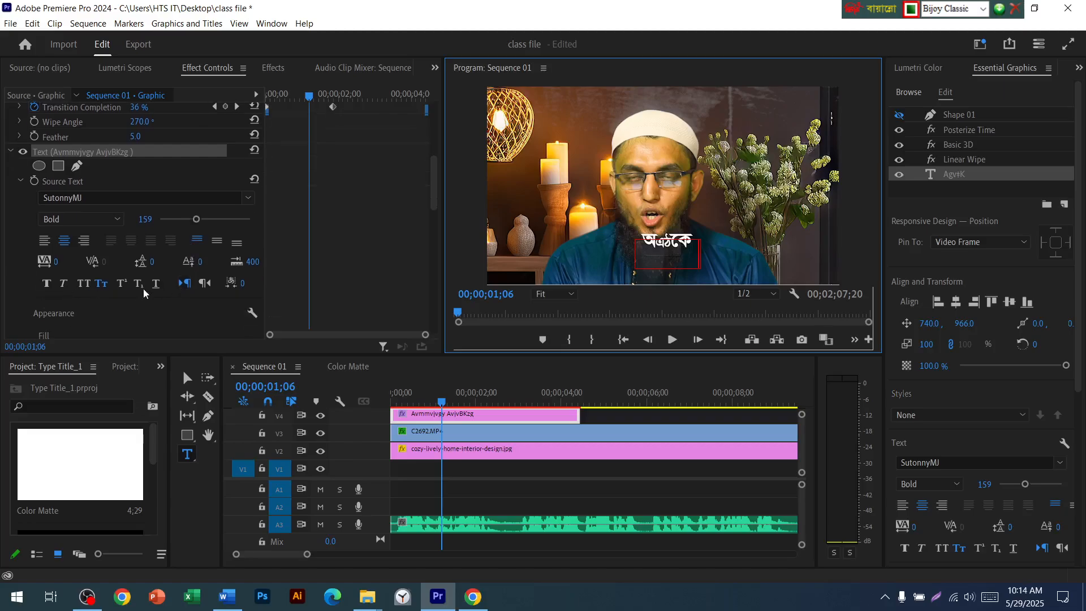
click(46, 282)
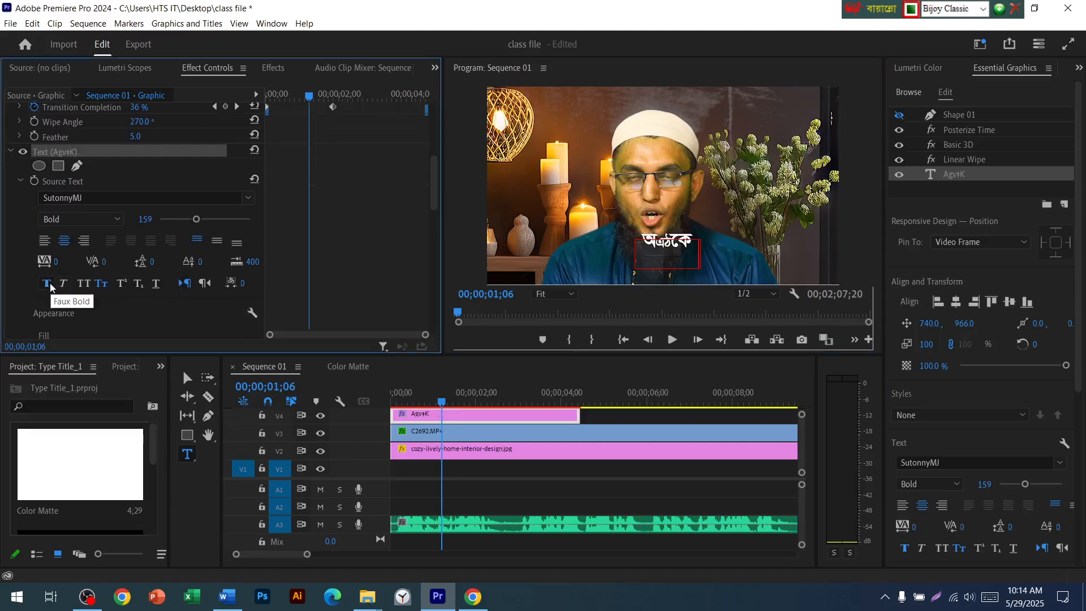
click(668, 249)
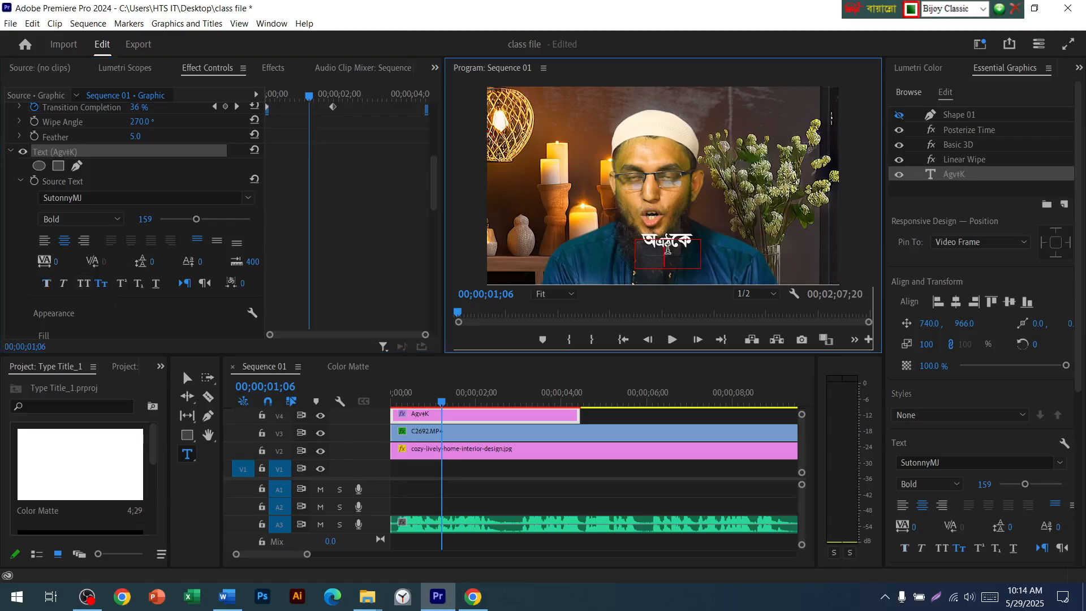
key(ctrl+a)
click(47, 283)
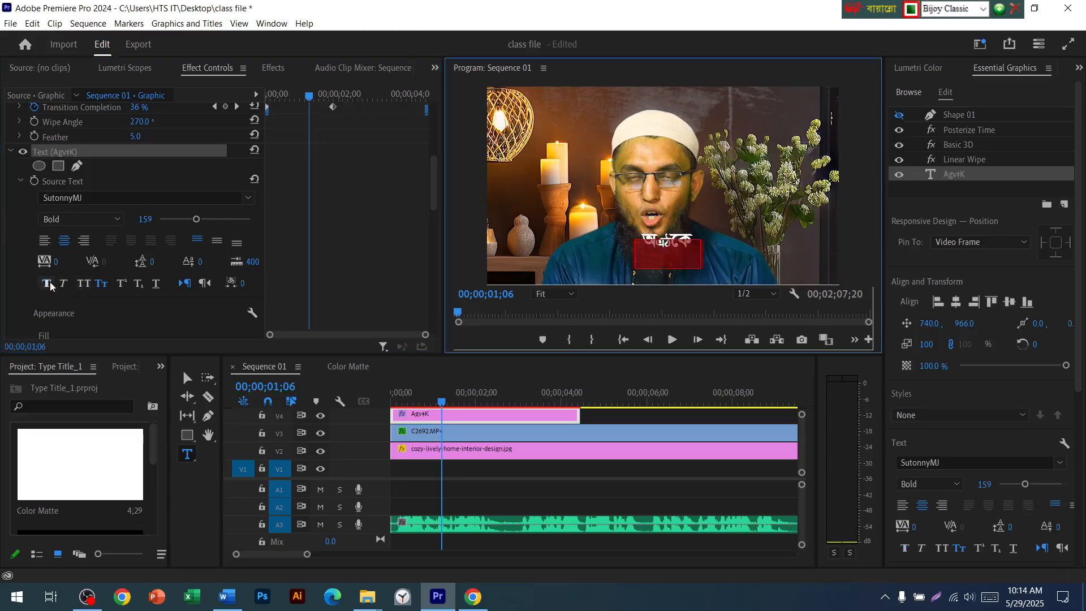
click(100, 282)
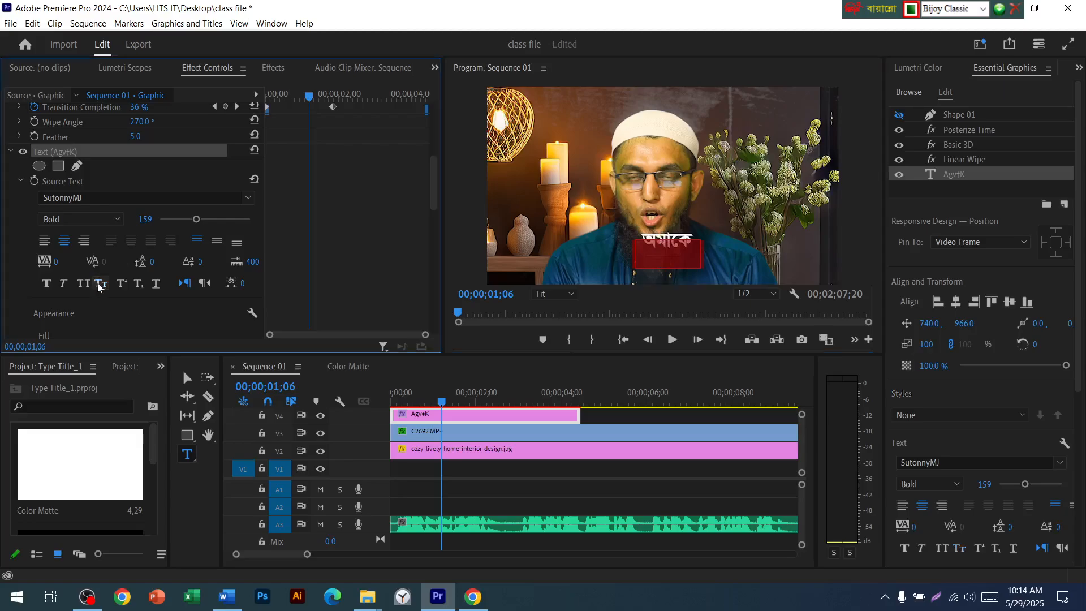
scroll(141, 269, down, 2)
scroll(141, 270, up, 4)
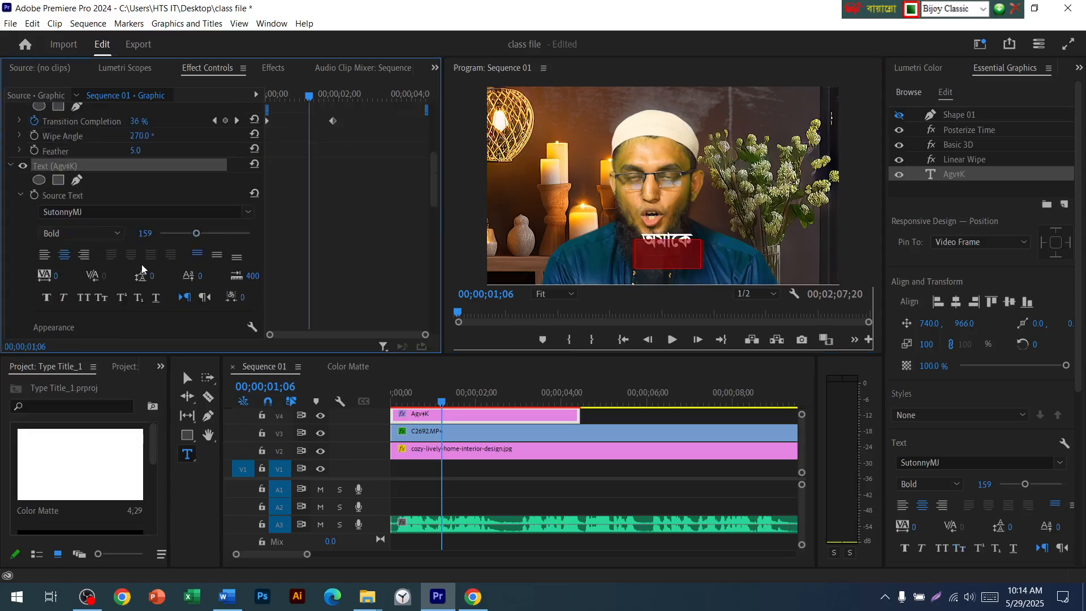
Reset the title's source text formatting and set its font to TangonMJ
click(254, 222)
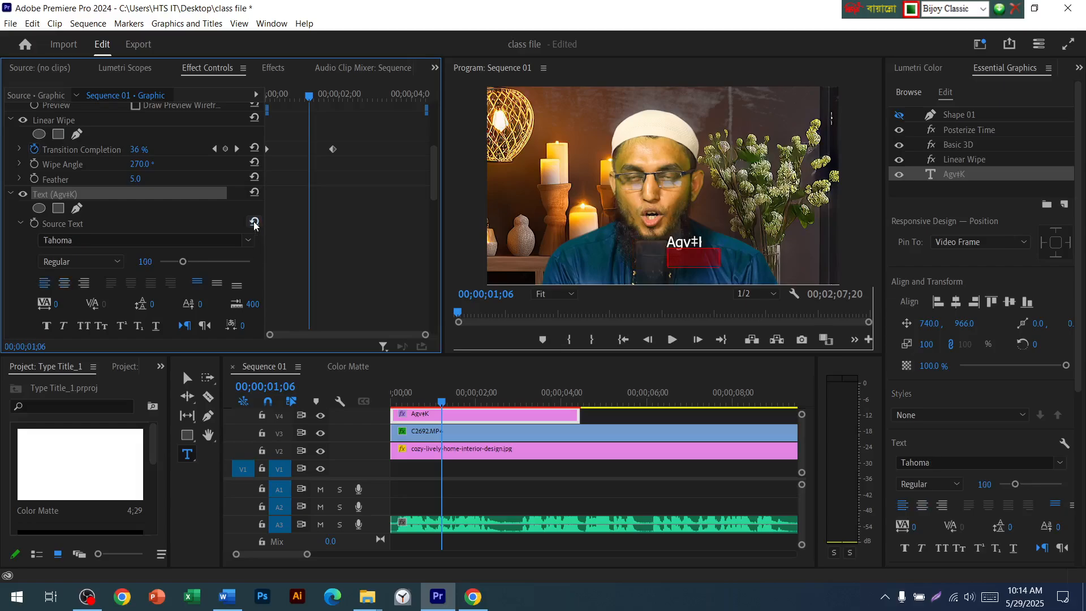
click(238, 240)
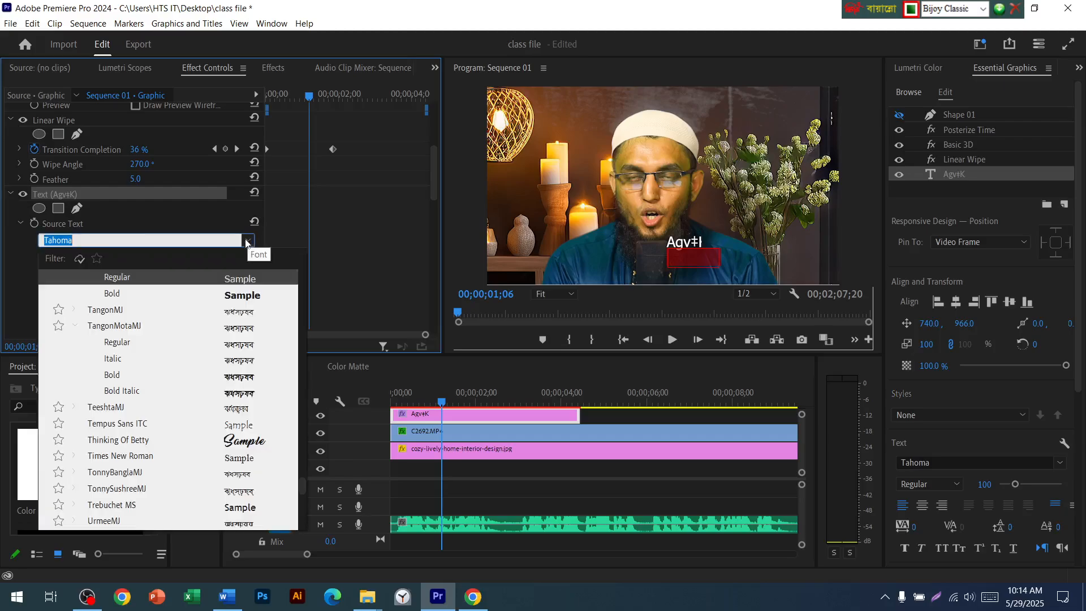
click(173, 313)
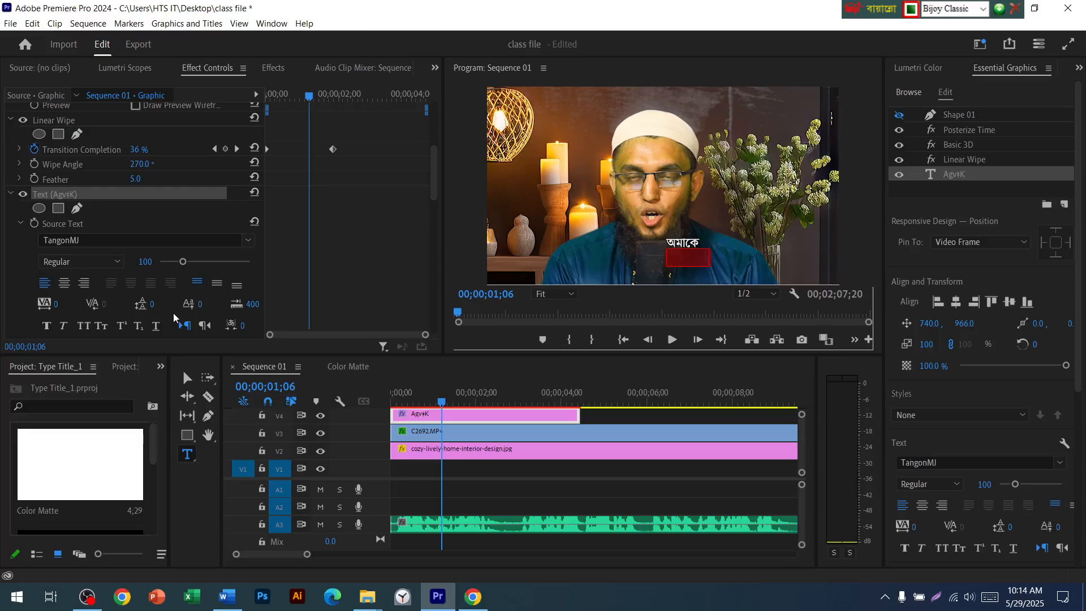
Replace the title text with the greeting copied from Word and enlarge it to a font size of 149
click(228, 596)
click(437, 597)
click(693, 258)
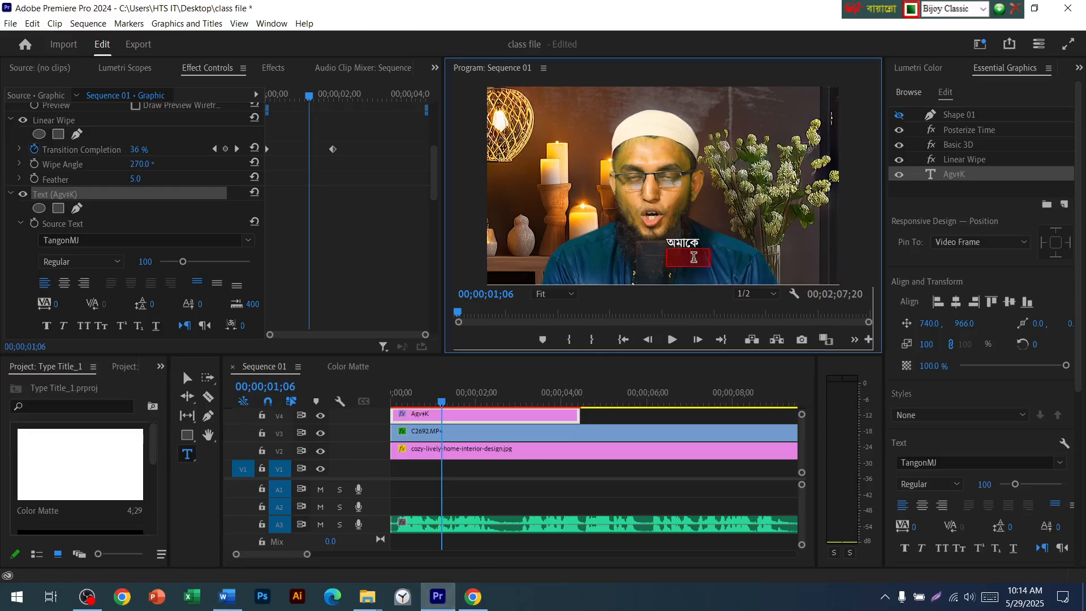
text(Avmmvjvgy AvjvBKzg)
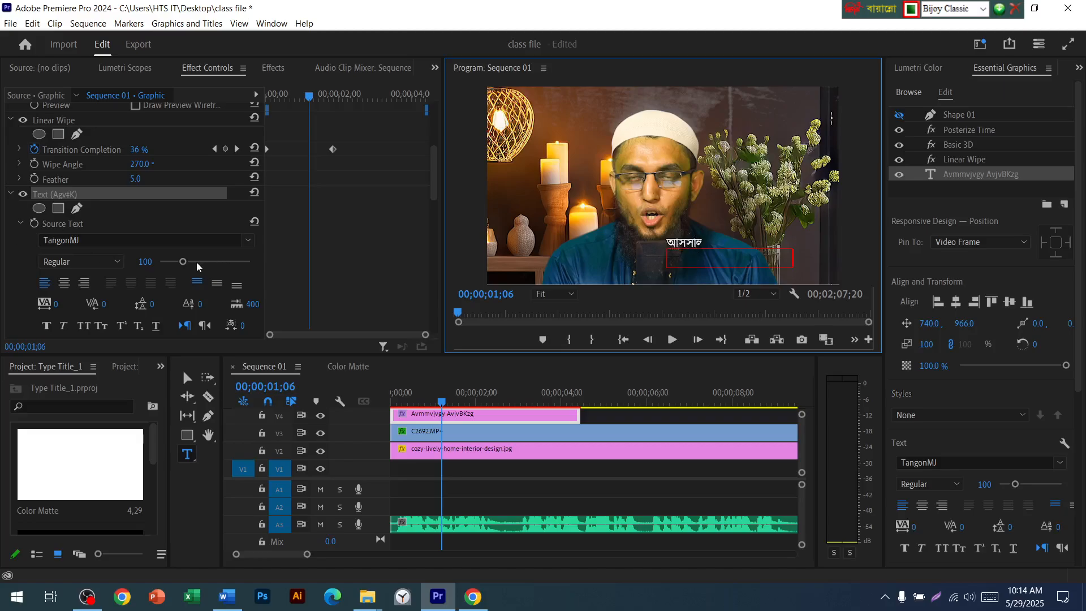
drag(182, 262, 194, 261)
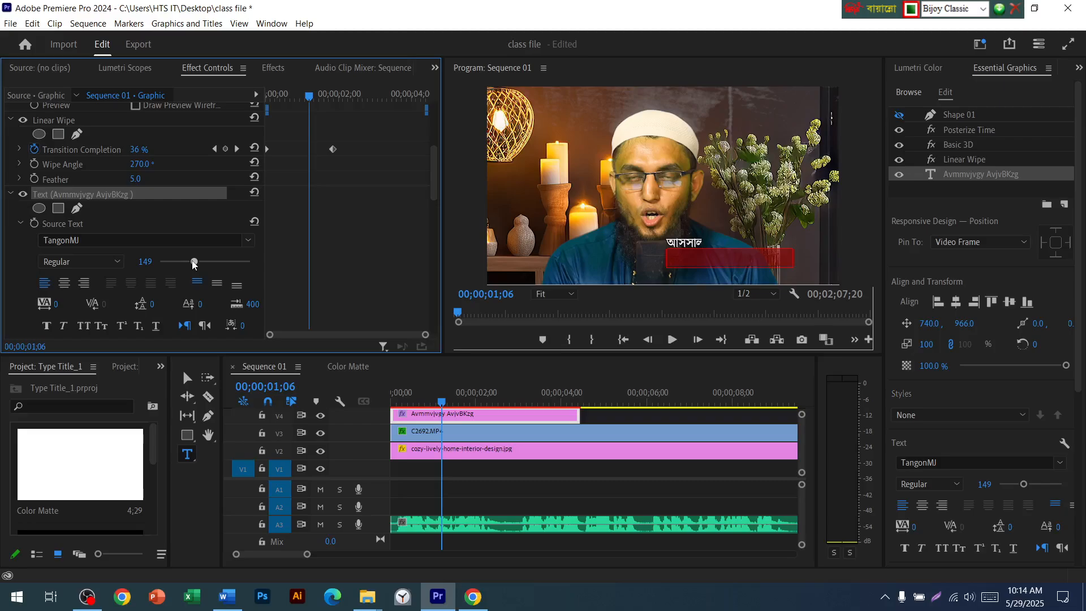
scroll(180, 277, down, 2)
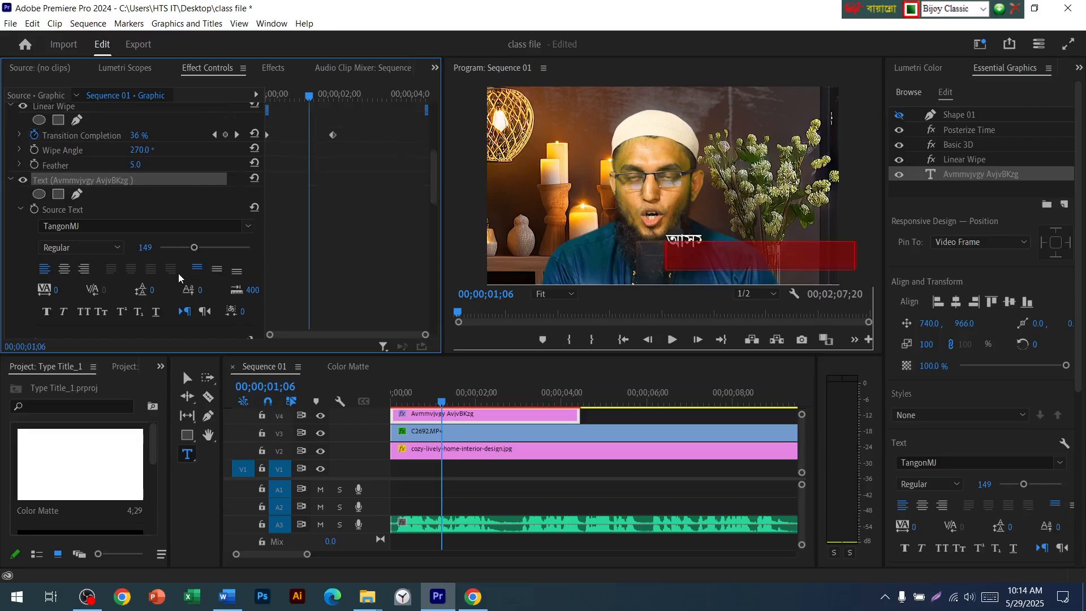
Set the title text's fill colour to yellow E8FF01
scroll(180, 277, down, 5)
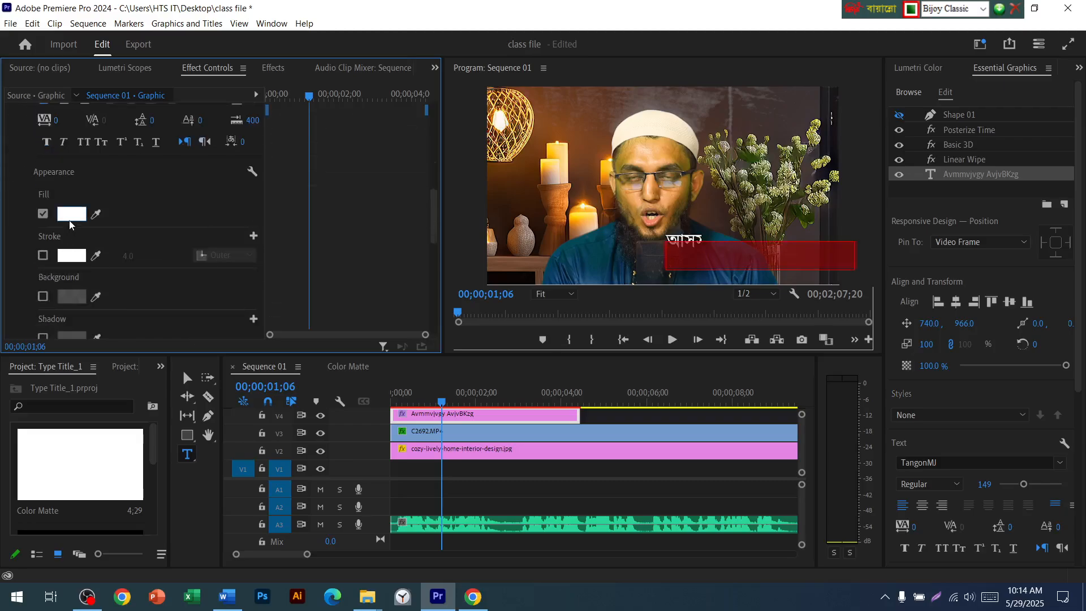
click(62, 258)
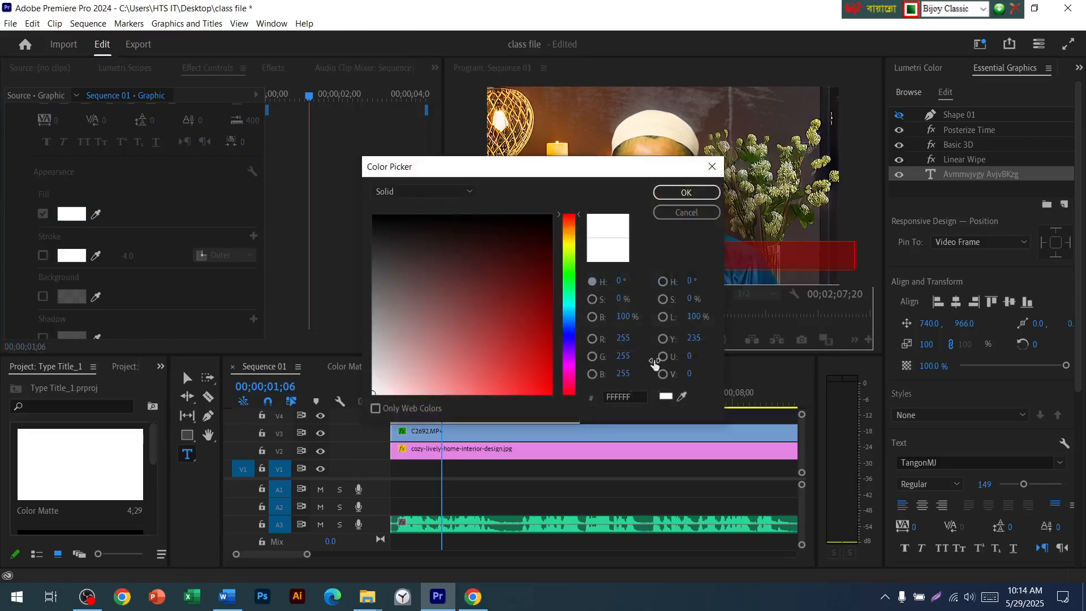
drag(586, 168, 474, 338)
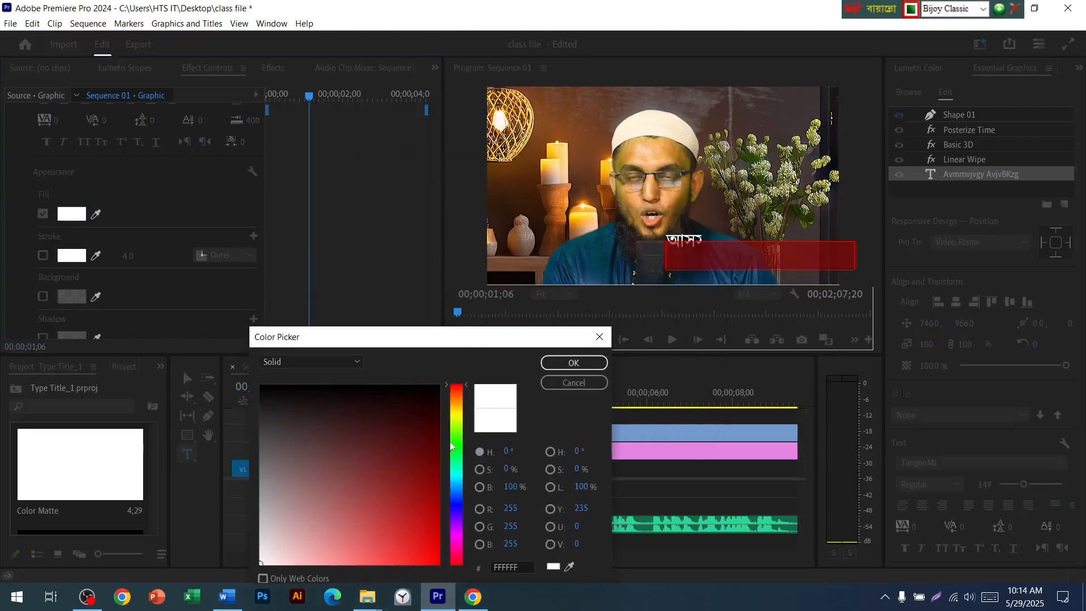
click(456, 417)
click(438, 563)
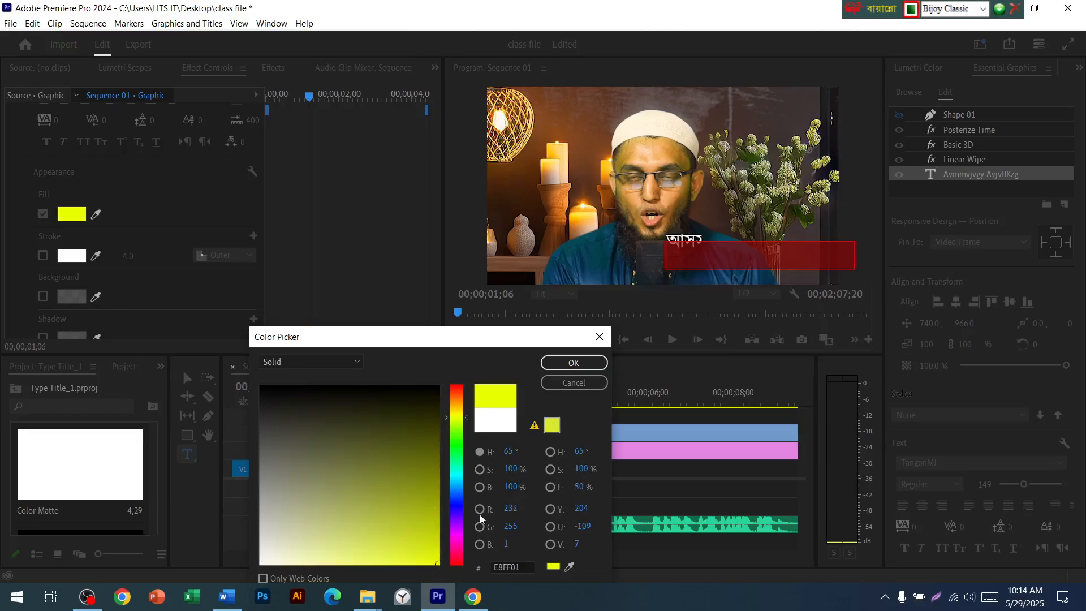
click(574, 362)
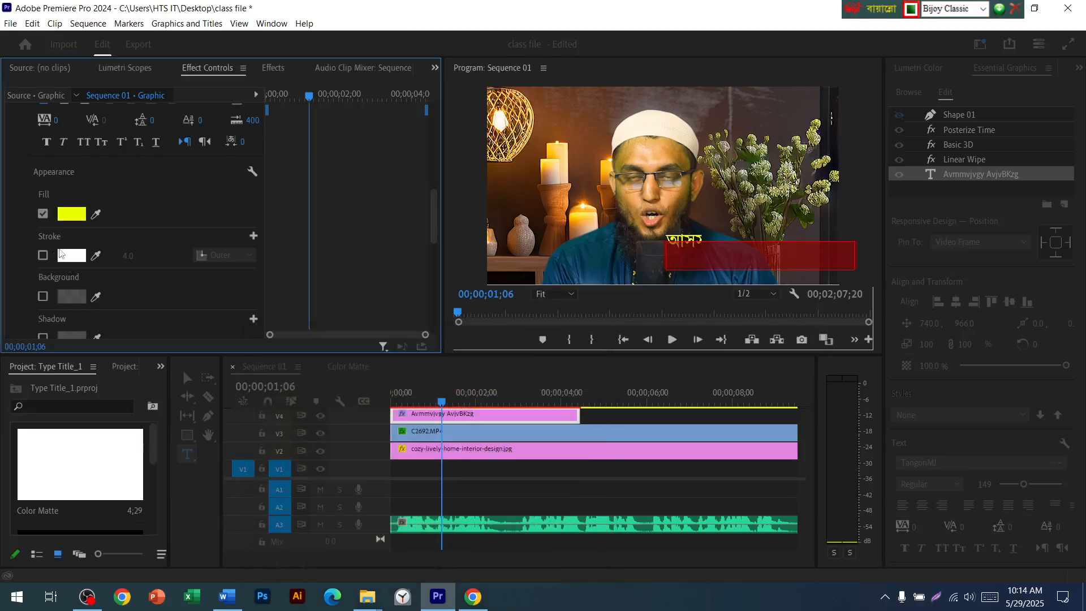
Enable an outer stroke on the title text and set its colour to black 000000
click(42, 257)
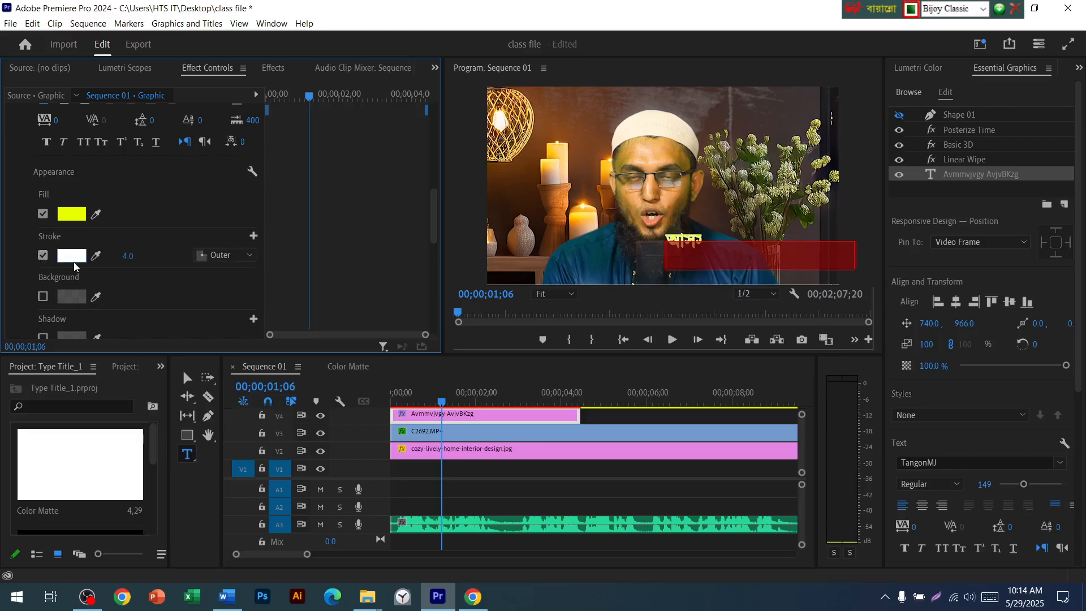
click(74, 263)
click(422, 384)
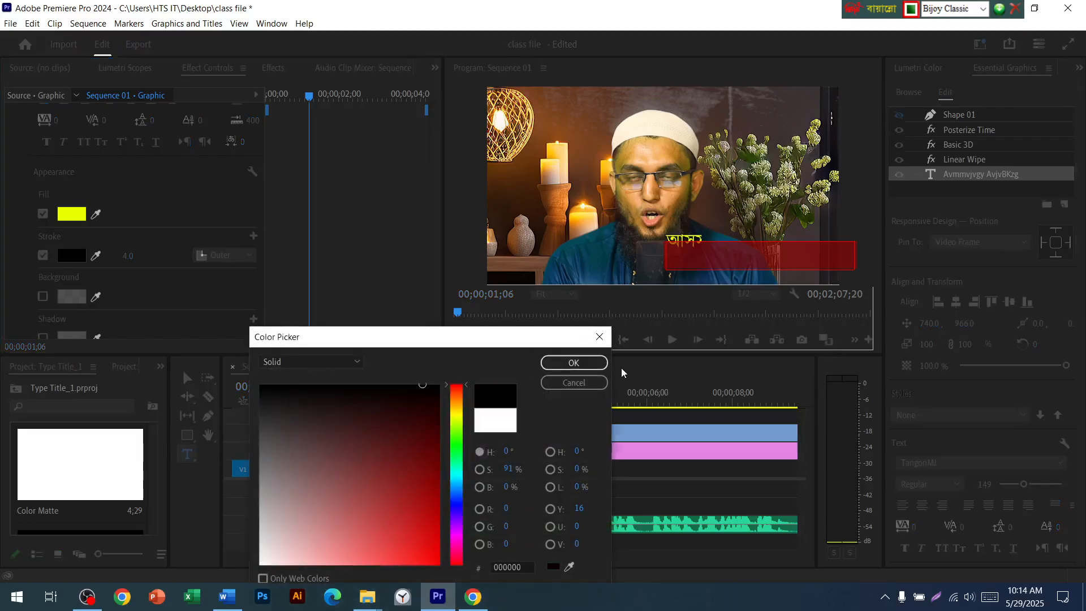
click(580, 368)
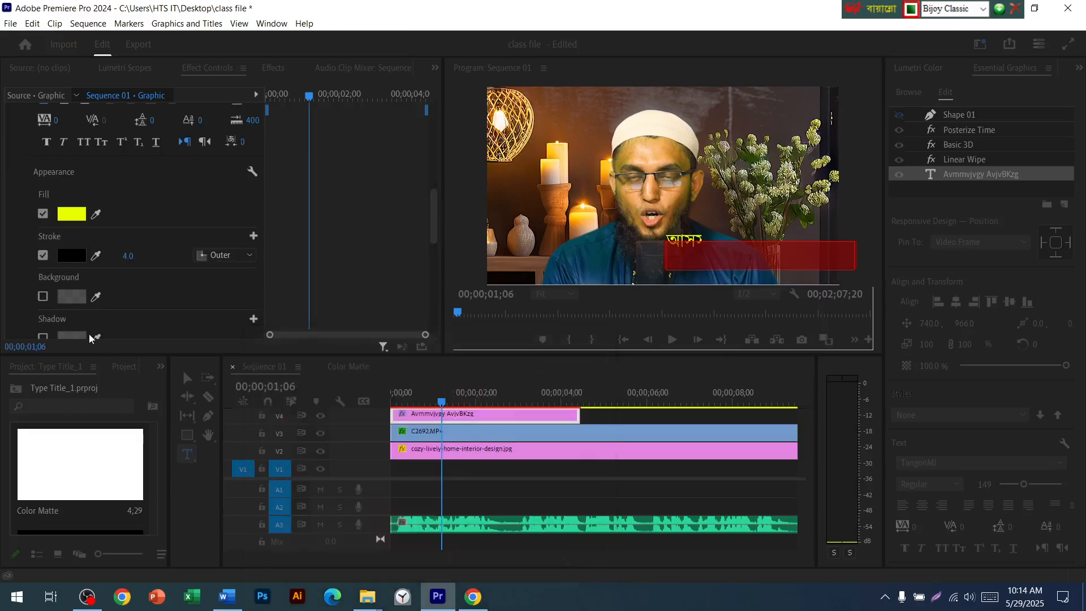
scroll(91, 289, down, 1)
scroll(91, 289, down, 1)
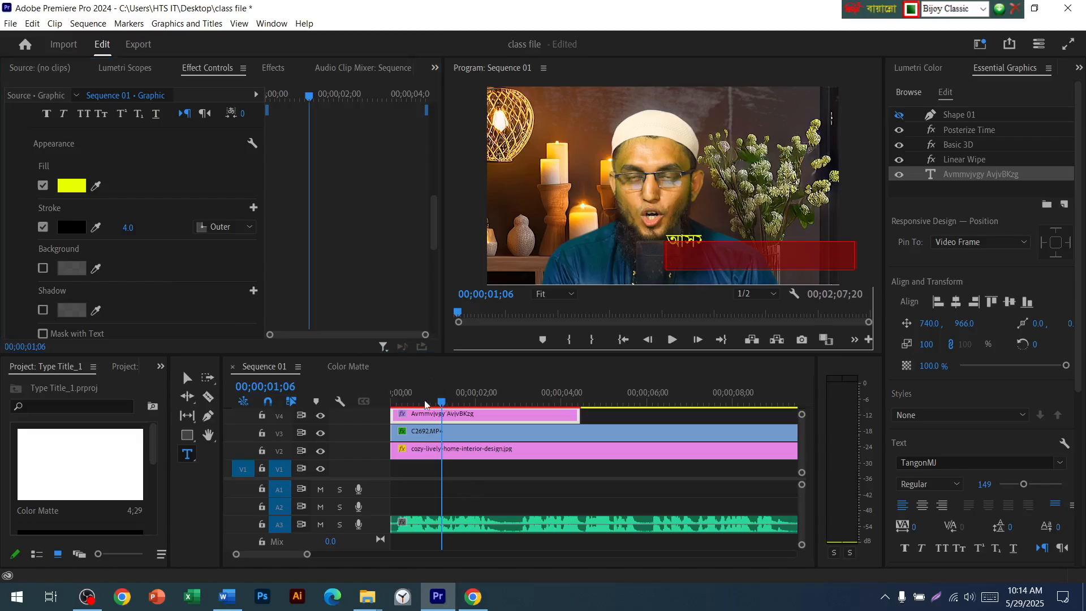
Play the sequence from the start to check the coloured title's typewriter animation
drag(442, 403, 379, 406)
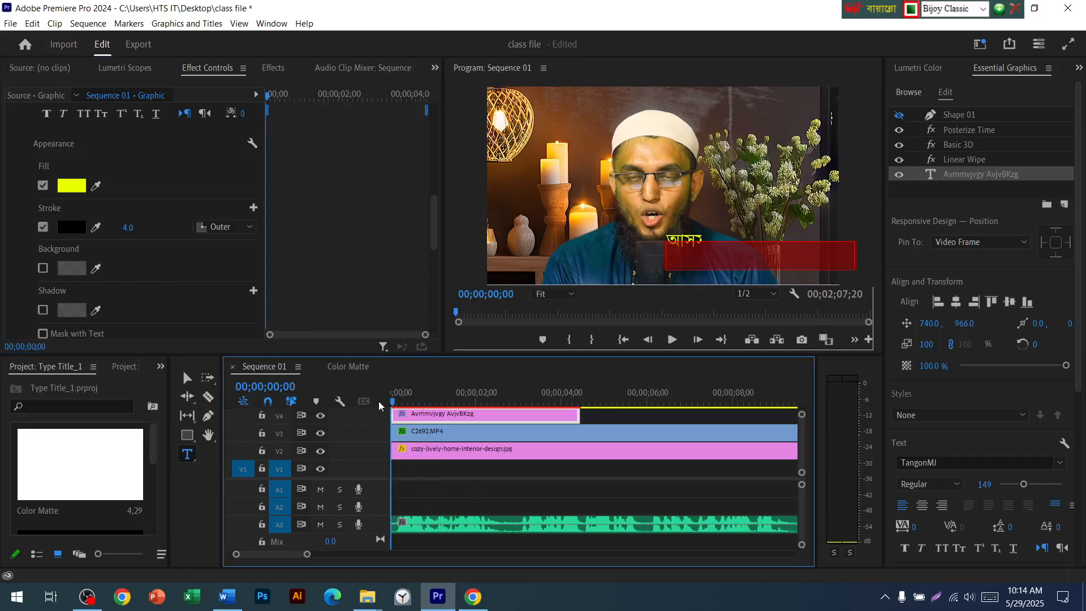
click(672, 340)
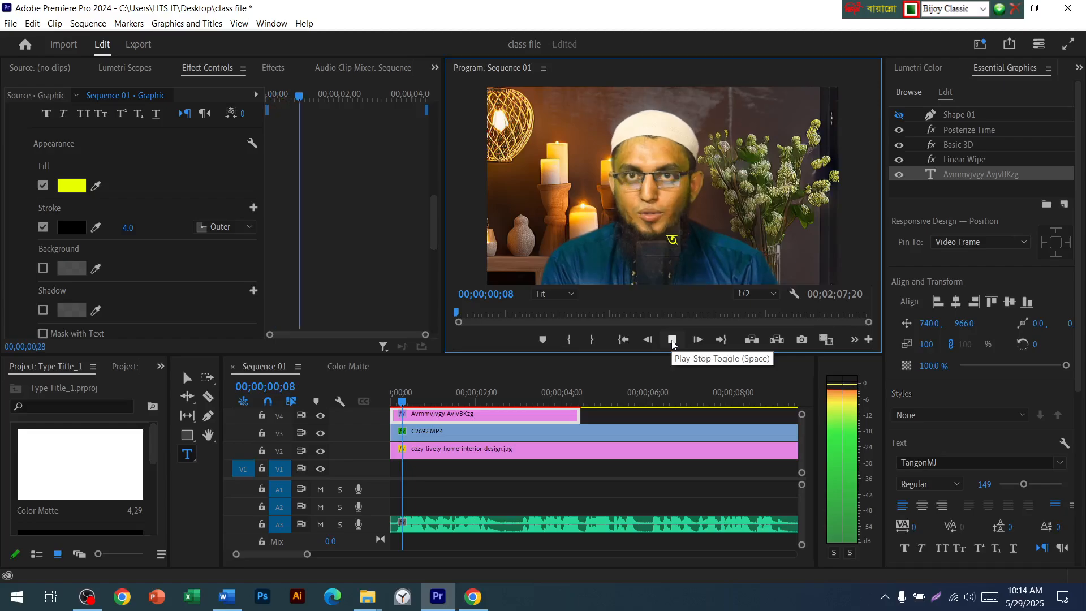
click(672, 340)
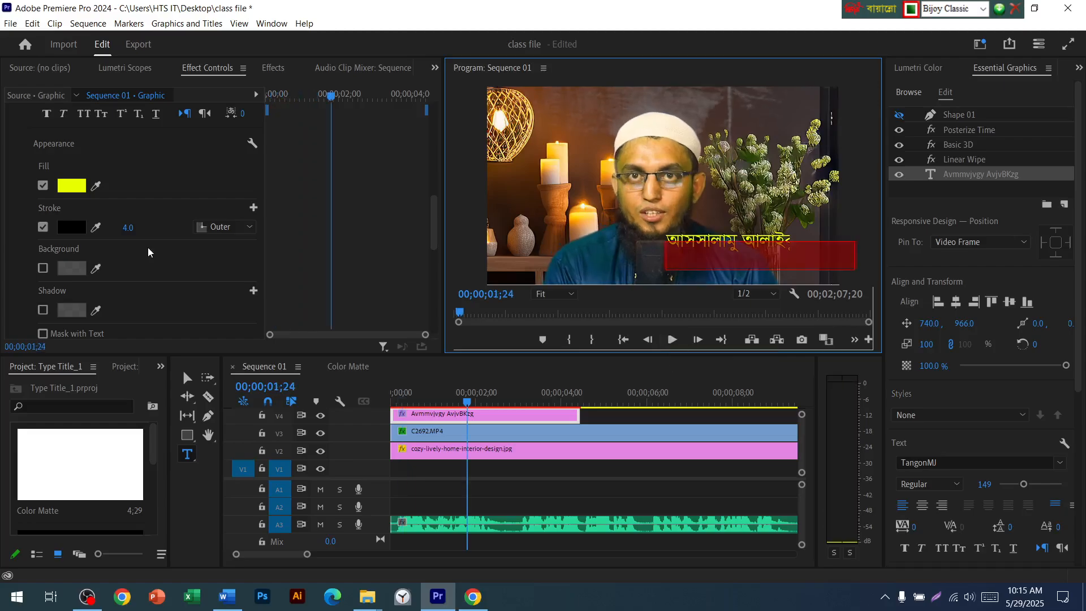
Move the title text over the speaker's chest, to about position 241.9, 1001.0
scroll(110, 247, up, 4)
scroll(110, 247, up, 1)
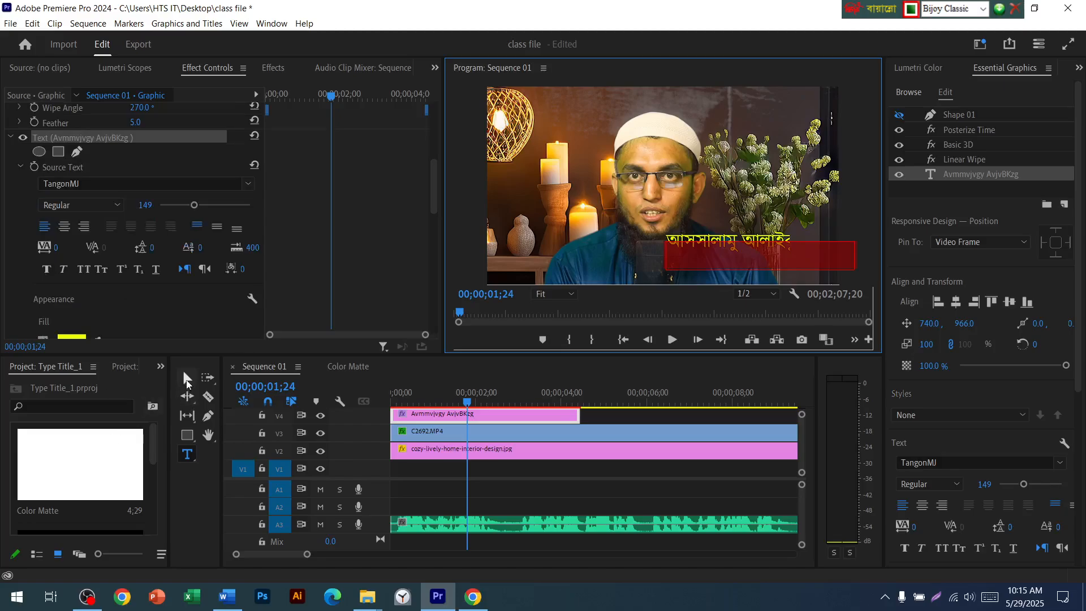
click(187, 377)
drag(715, 251, 593, 253)
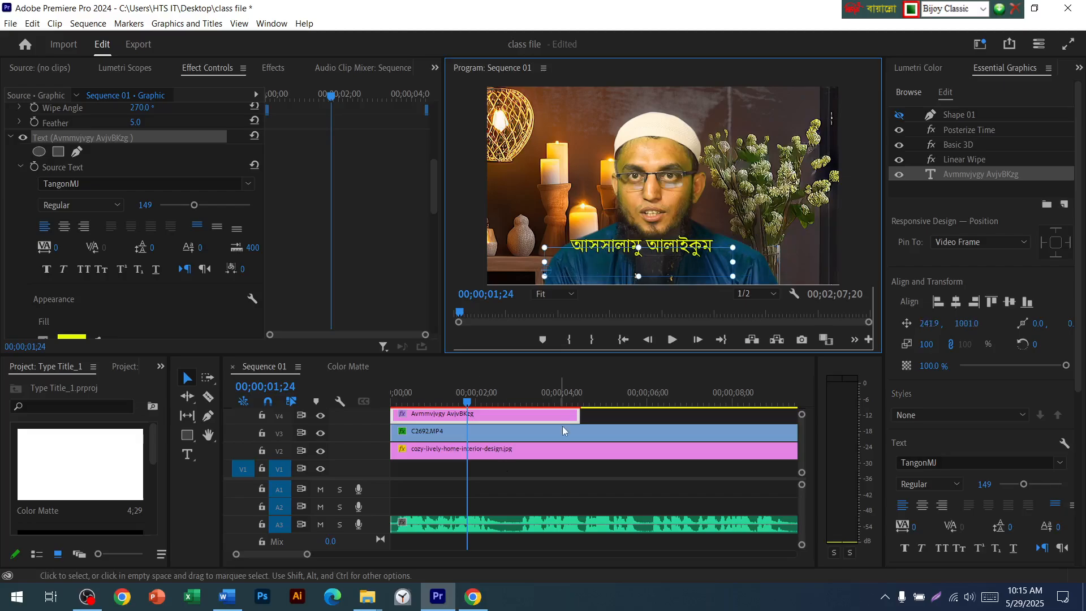
Shorten the title clip's end on V4 to slightly past one second and play the sequence from the start
drag(578, 415, 474, 414)
drag(307, 554, 296, 556)
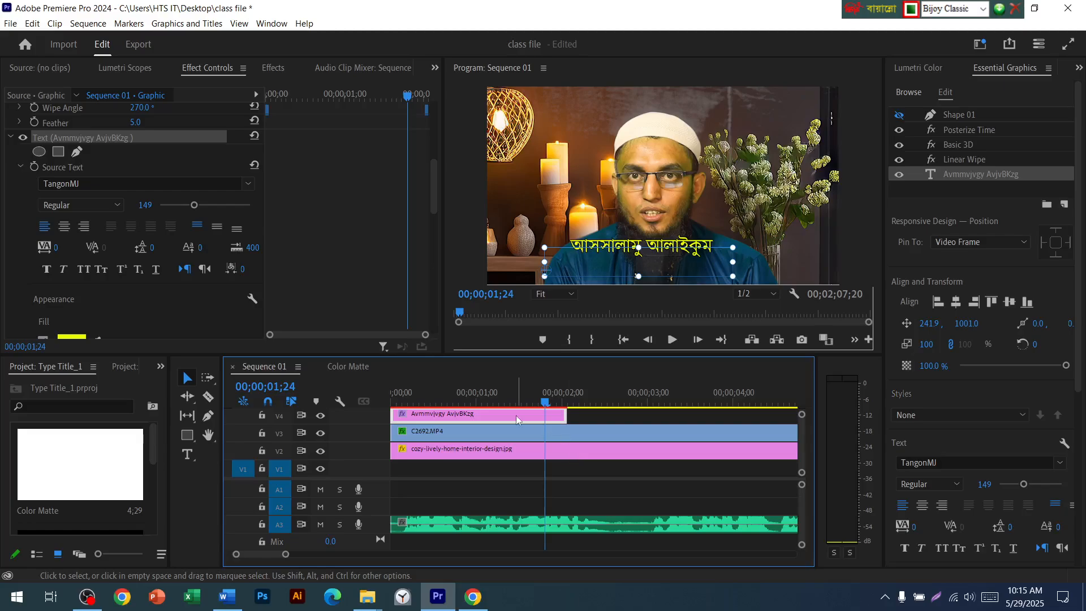
drag(562, 413, 497, 413)
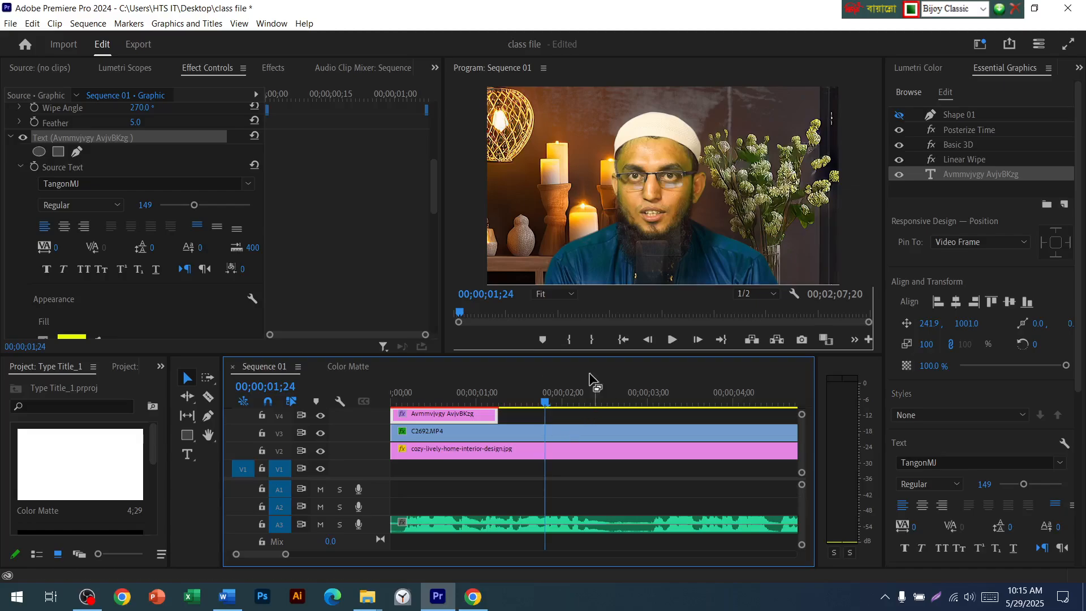
drag(545, 403, 392, 407)
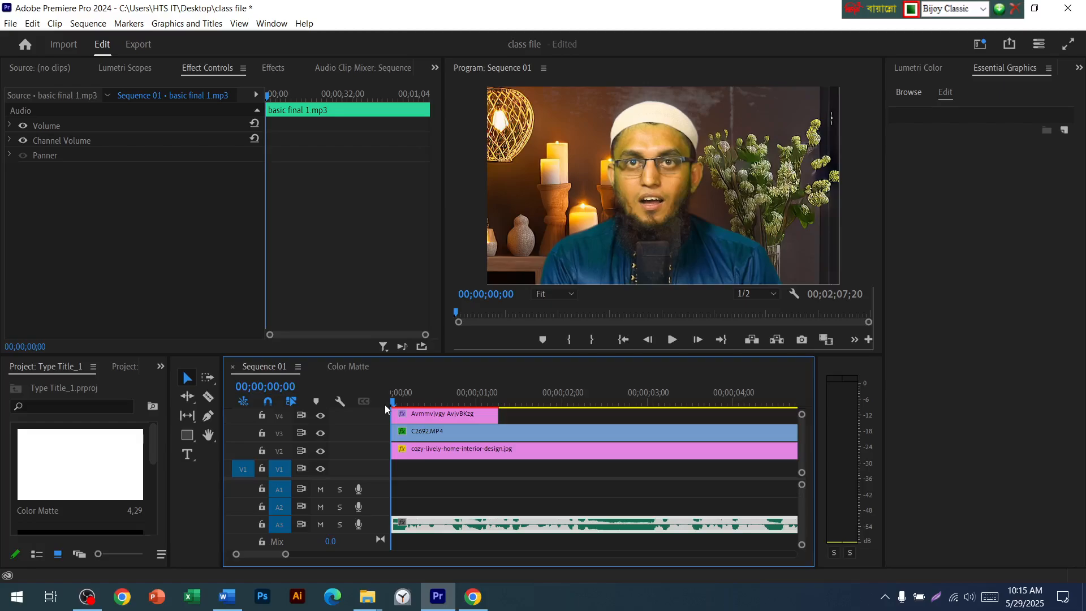
click(670, 340)
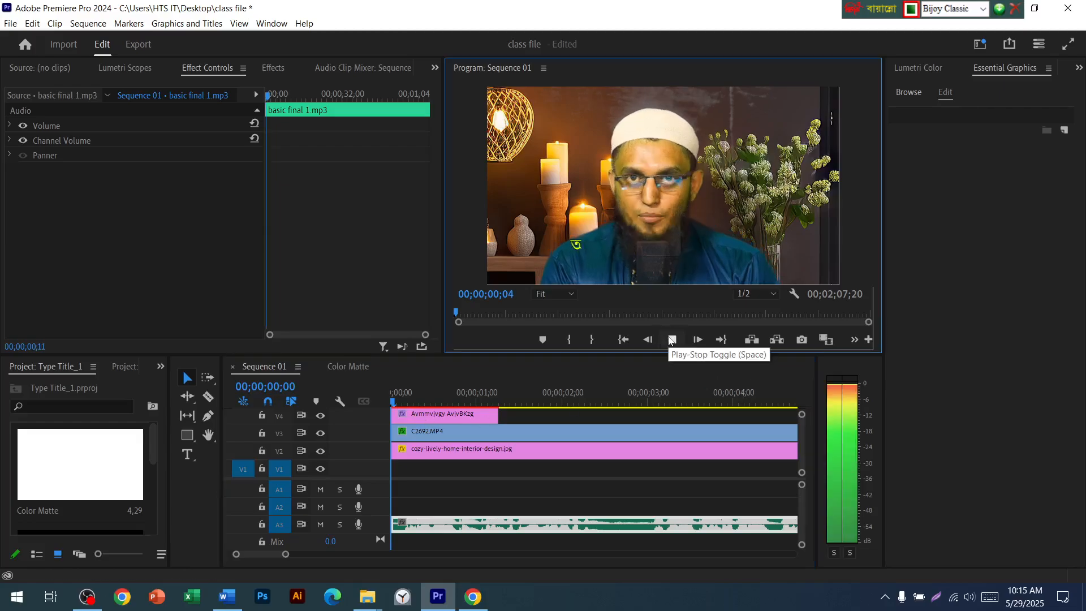
click(672, 339)
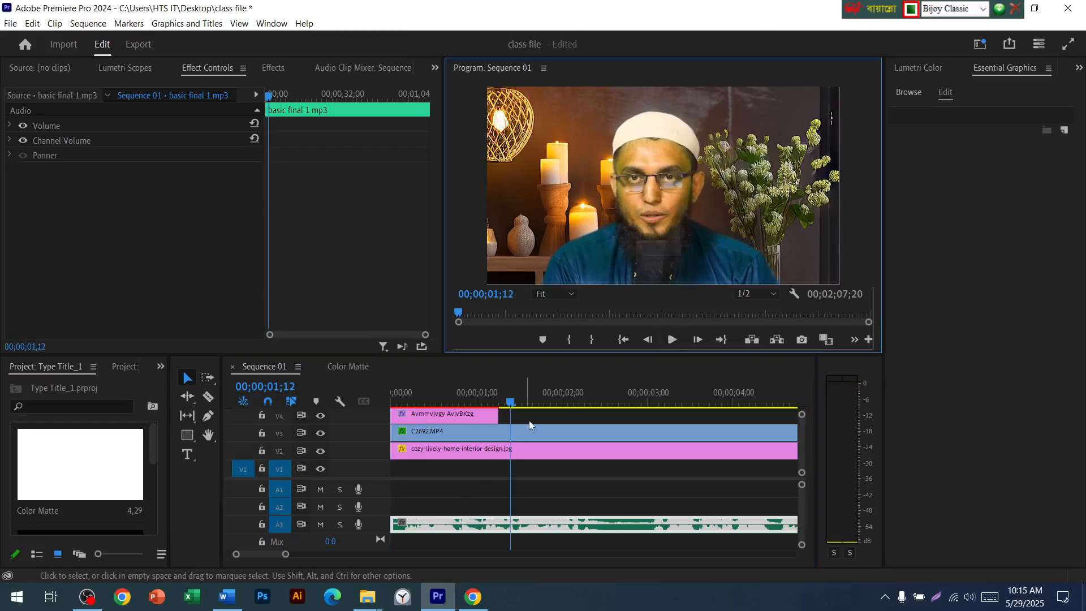
Trim the title clip's end to about 00;00;00;23 and play the sequence from the start
drag(511, 402, 457, 408)
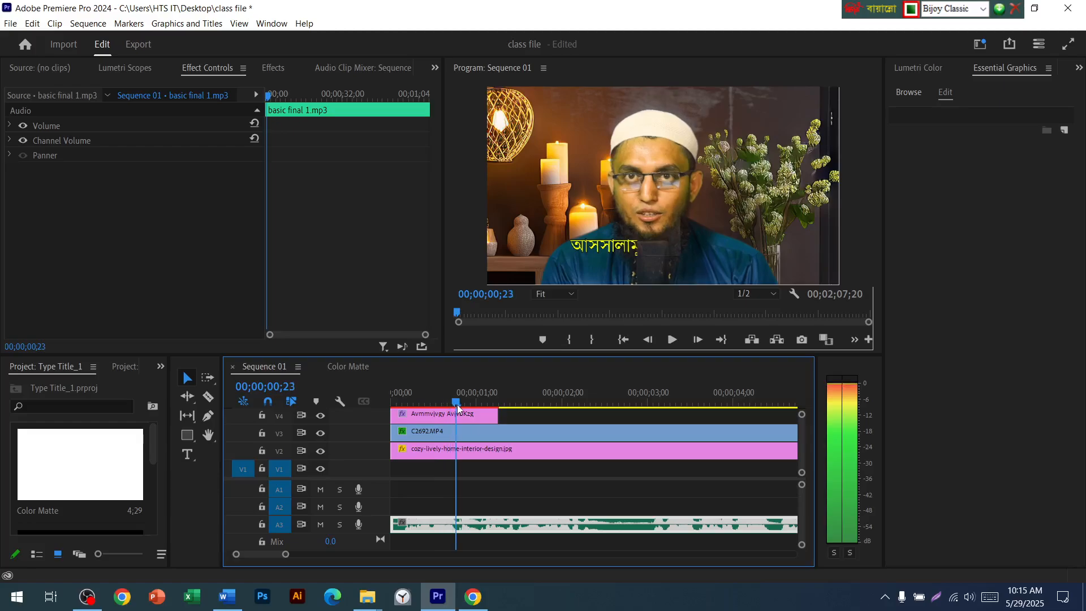
click(493, 415)
drag(495, 414, 373, 406)
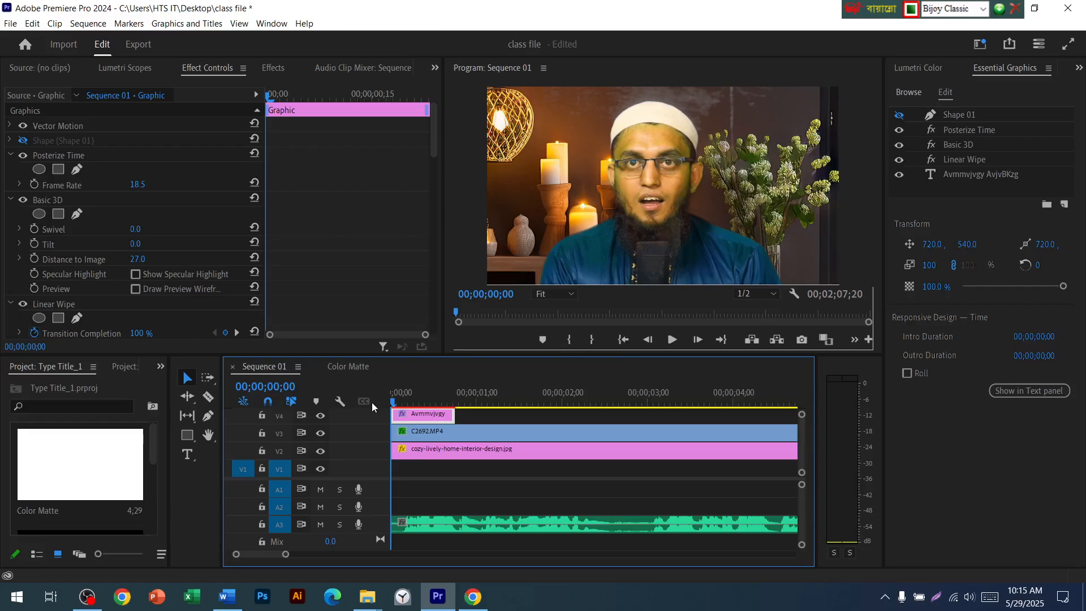
click(676, 344)
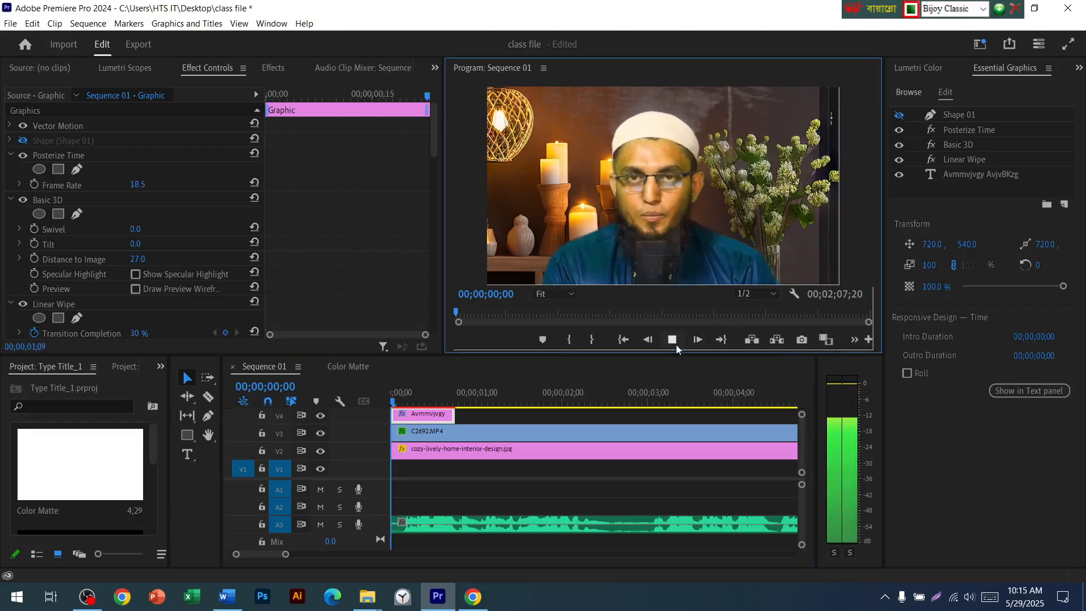
click(676, 344)
Set the title clip's end on V4 to about 00;00;01;00 and play the sequence from the start
click(438, 518)
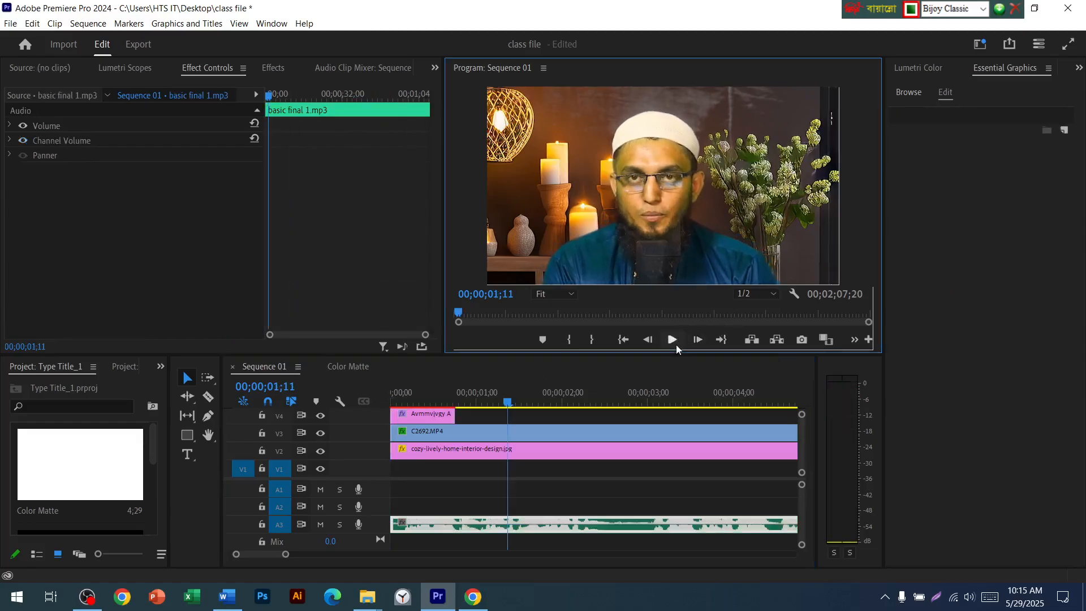
click(433, 418)
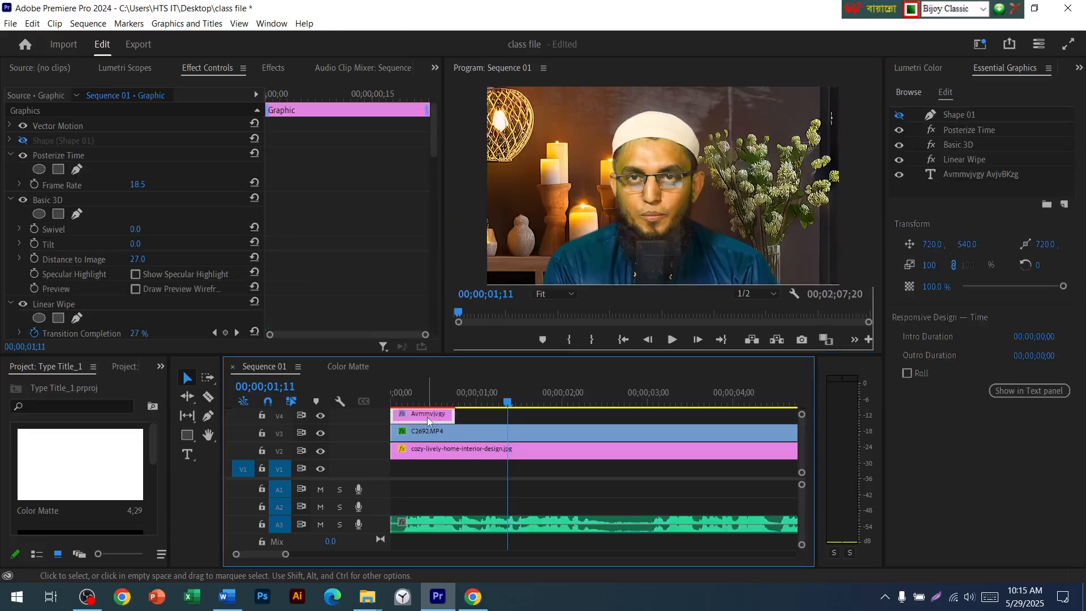
drag(436, 420, 383, 401)
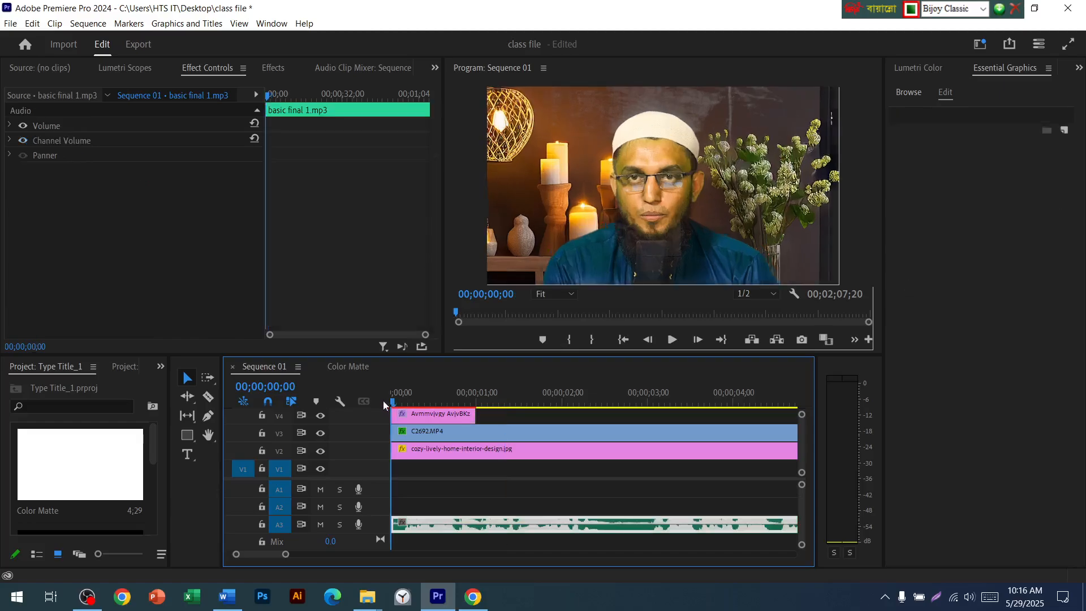
click(672, 340)
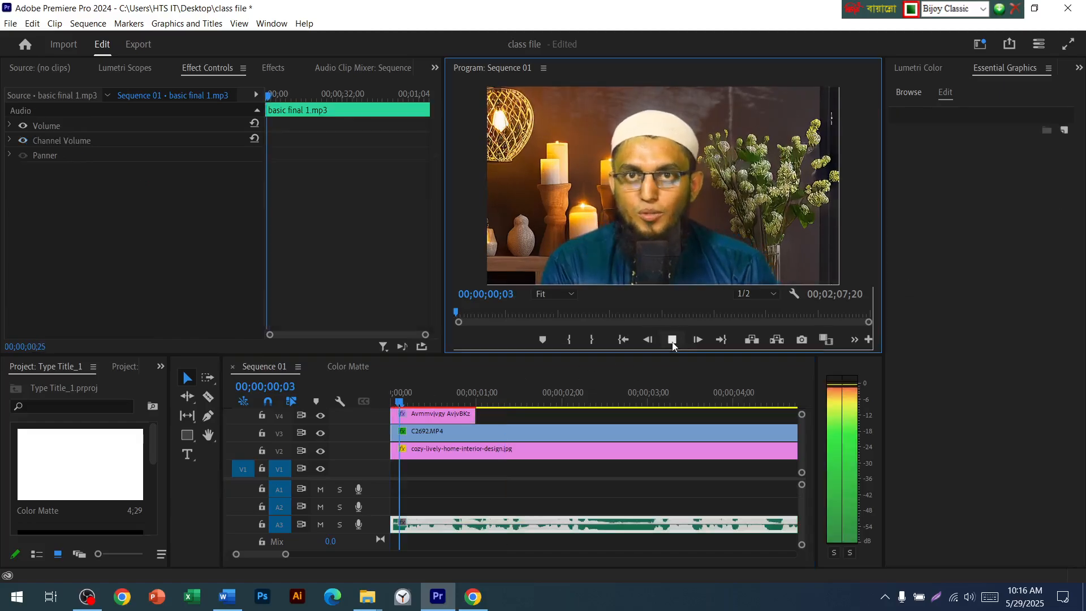
click(672, 341)
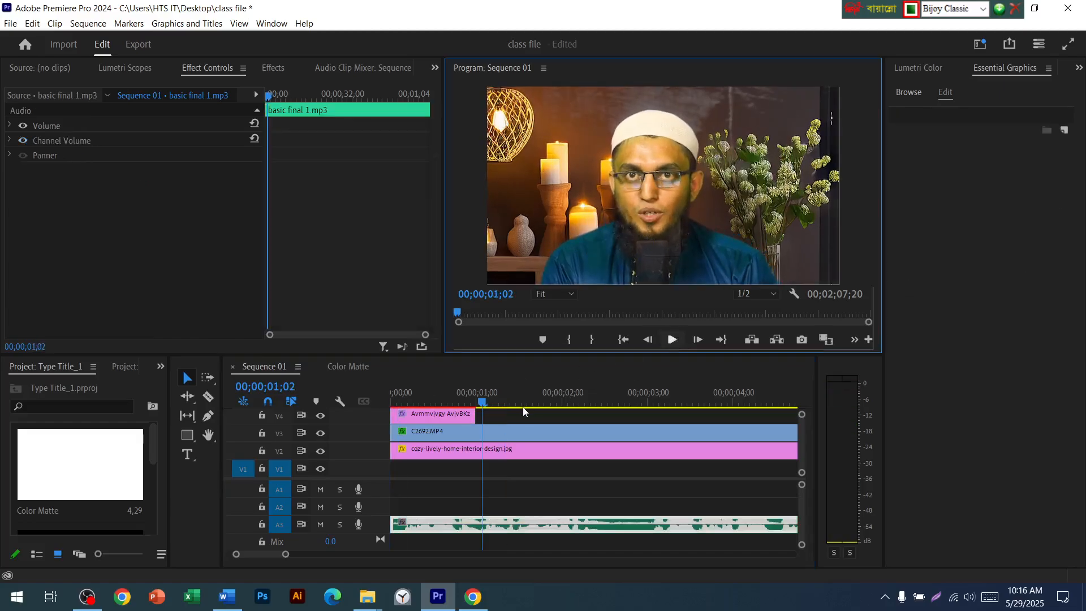
Set the title text's position to 518.9, 1055.0 and its scale to 94 in its Transform properties
click(472, 416)
drag(482, 402, 433, 405)
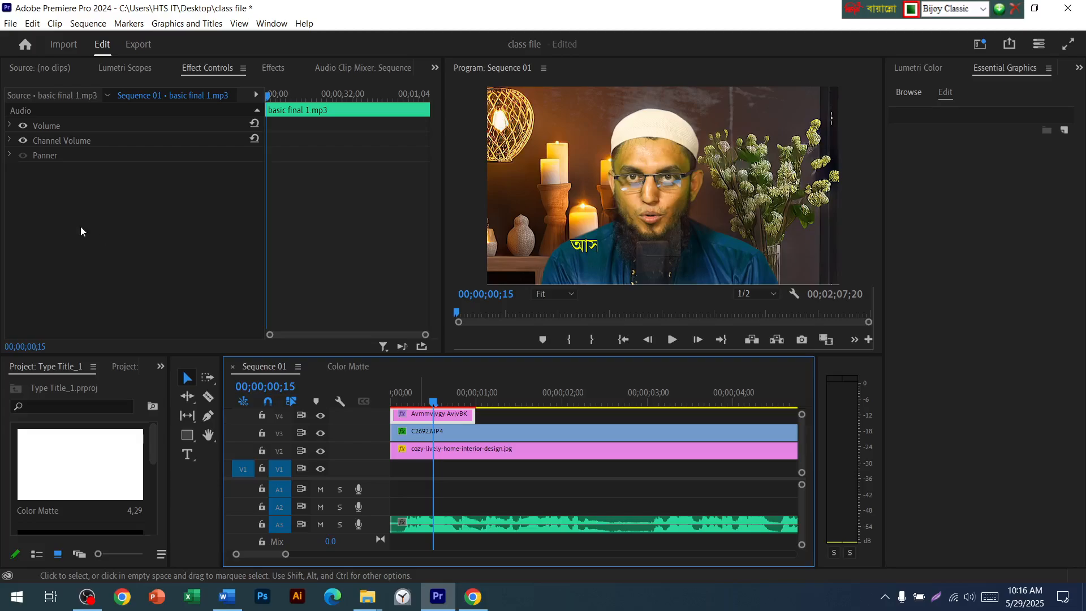
scroll(129, 255, down, 6)
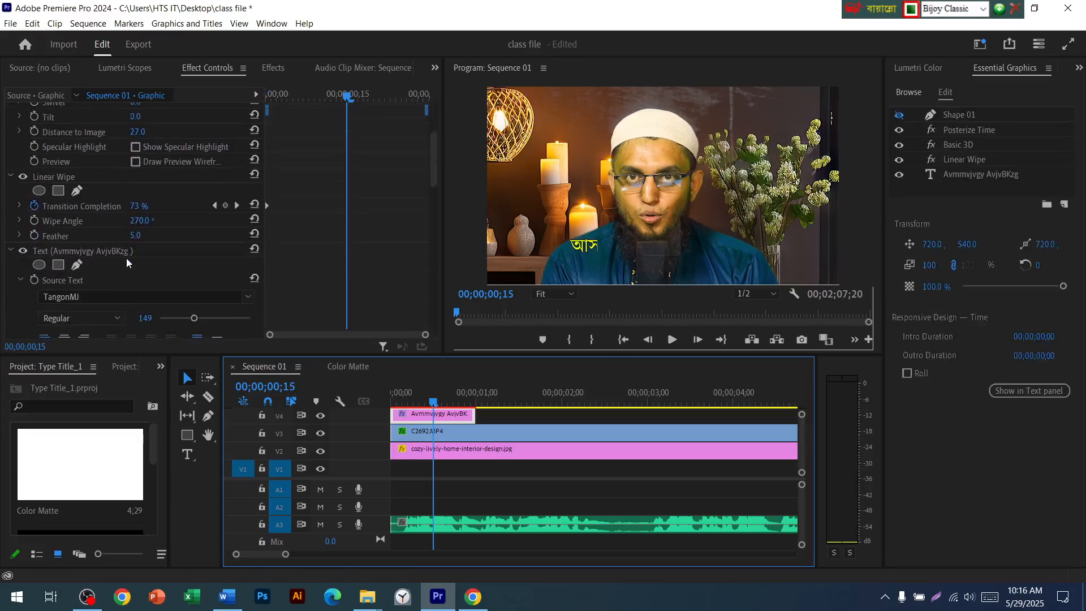
scroll(150, 263, down, 3)
scroll(144, 273, up, 2)
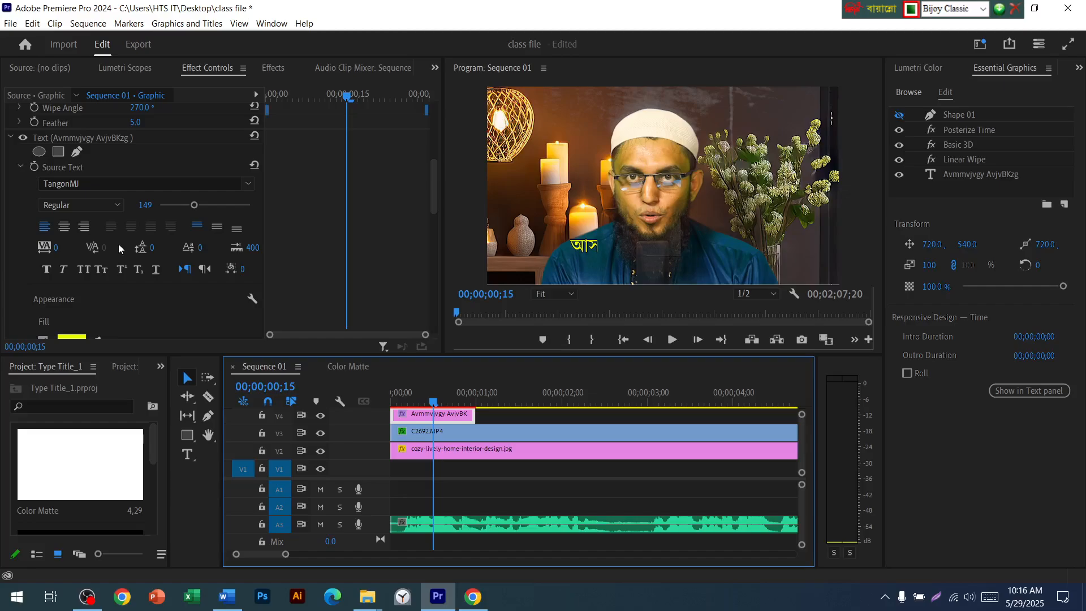
click(21, 195)
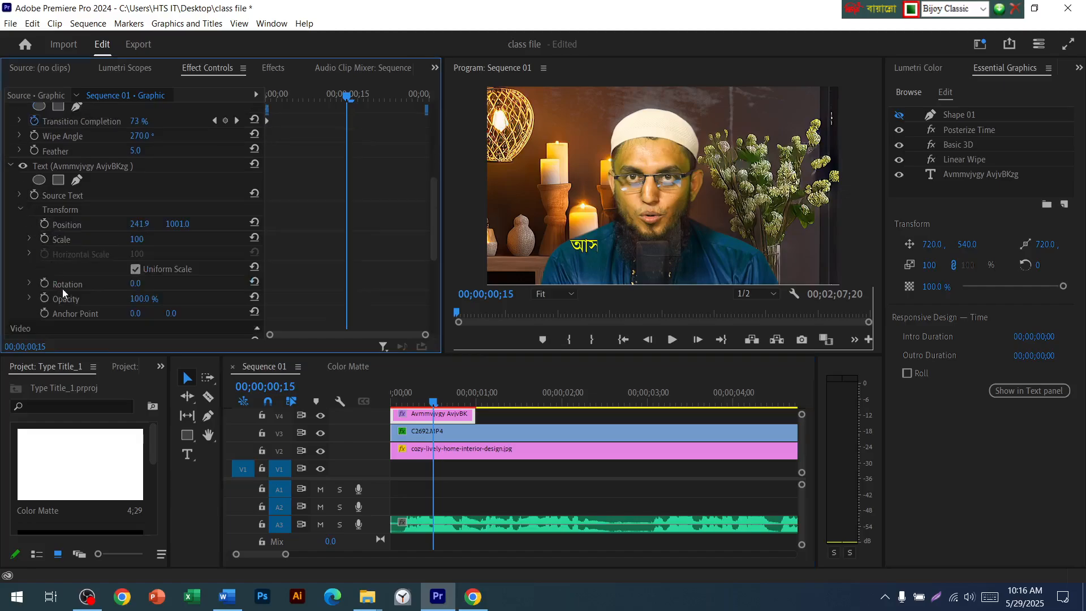
click(20, 196)
scroll(178, 270, down, 5)
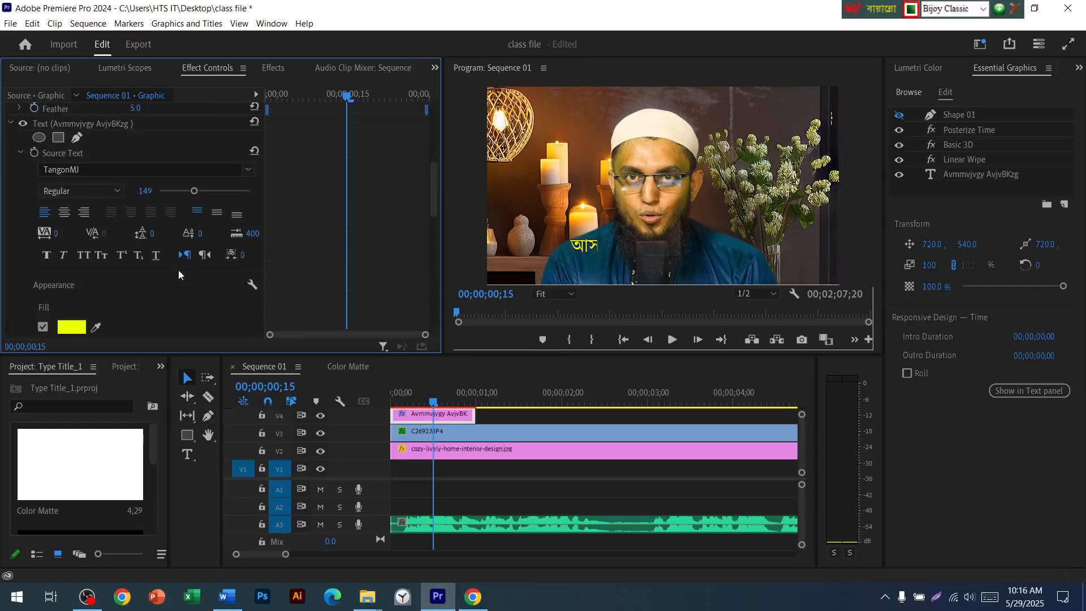
scroll(176, 273, down, 3)
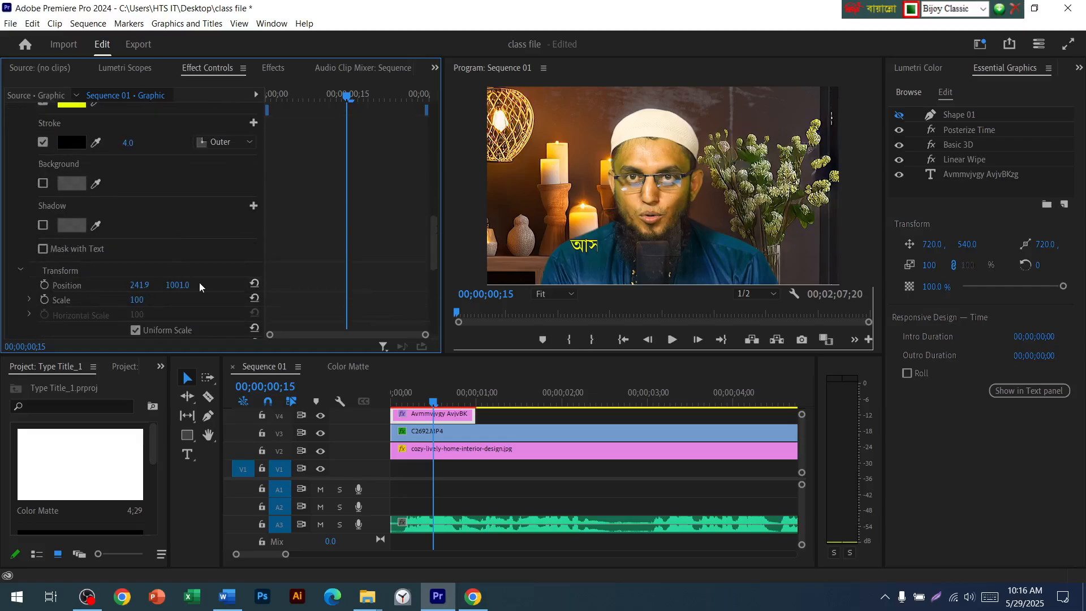
drag(174, 285, 207, 285)
drag(124, 300, 193, 285)
click(392, 405)
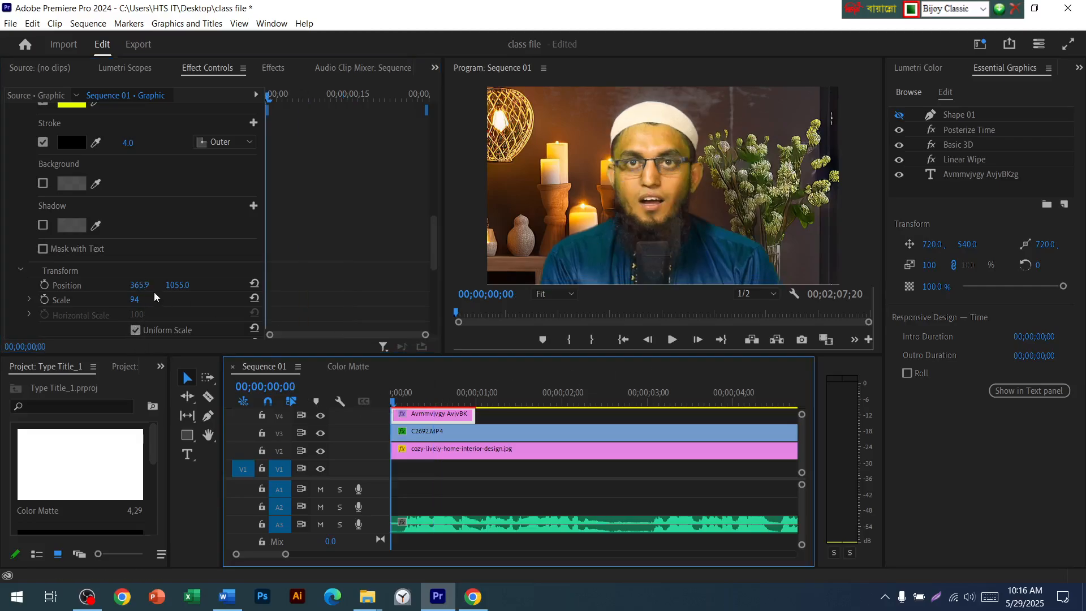
drag(142, 285, 228, 285)
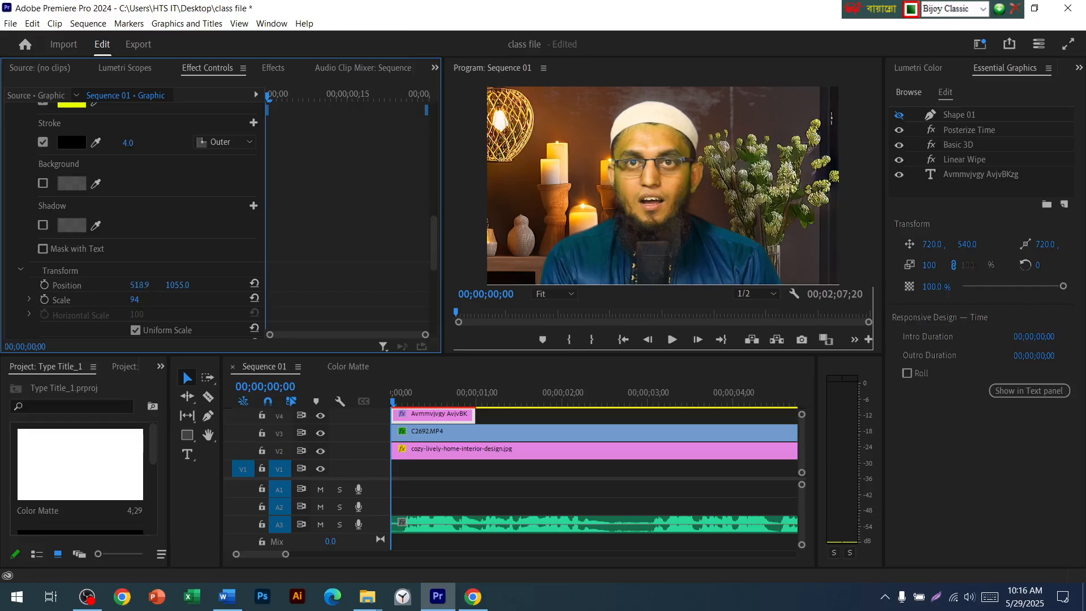
Enable keyframing for the title text's position, set its horizontal position to 605.9 and play the sequence from the start
click(44, 284)
drag(140, 285, 147, 287)
mouse_move(397, 400)
mouse_down()
mouse_move(408, 401)
mouse_move(385, 405)
mouse_up()
click(674, 346)
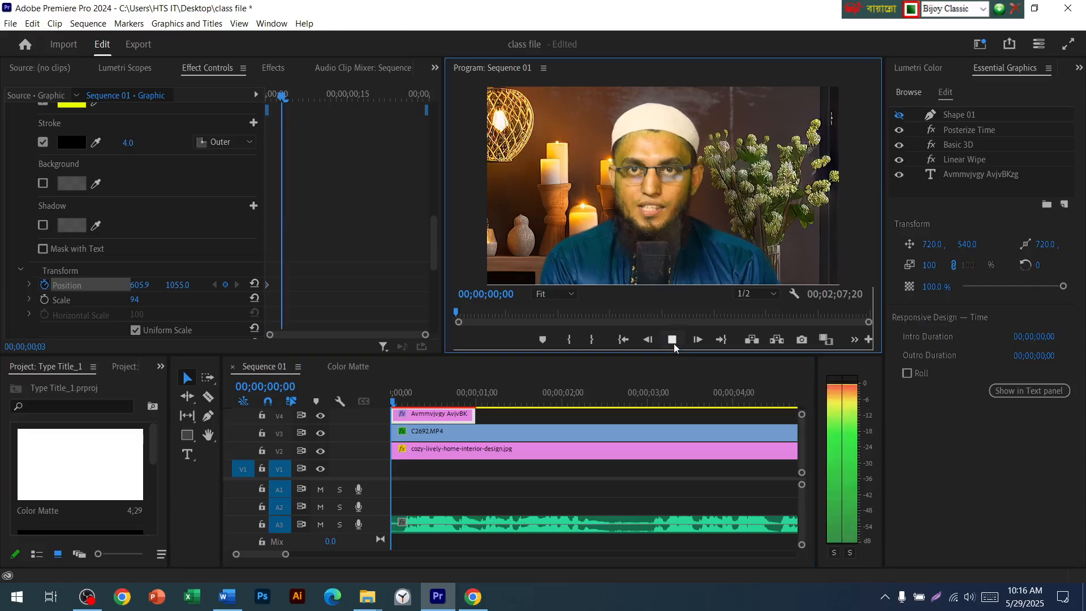
click(673, 342)
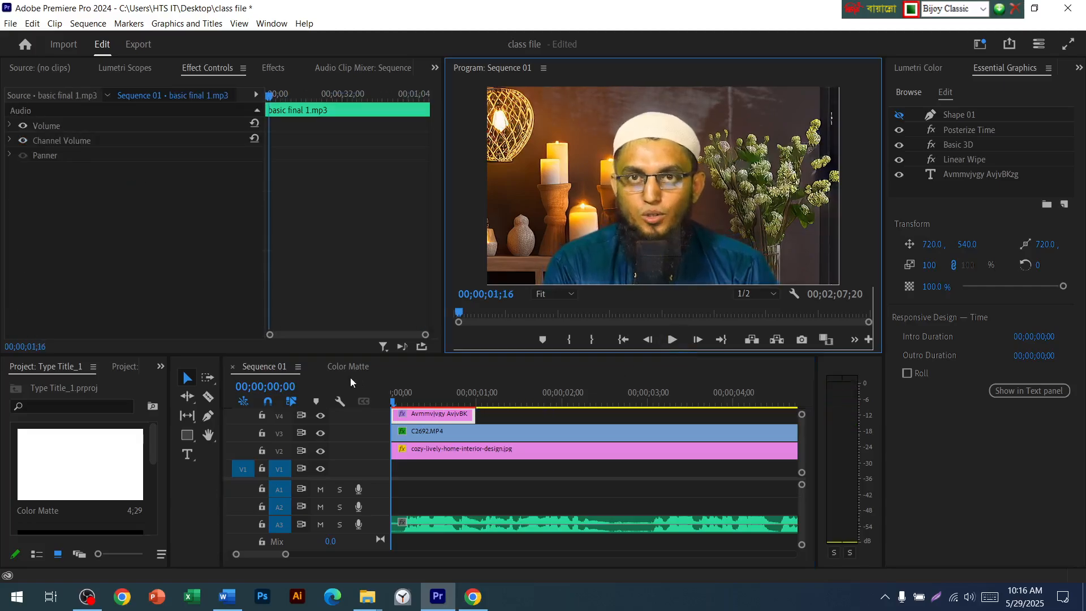
Set the V4 title clip's Motion position to 648.0, 554.0 with the playhead at 00;00;00;06
click(423, 416)
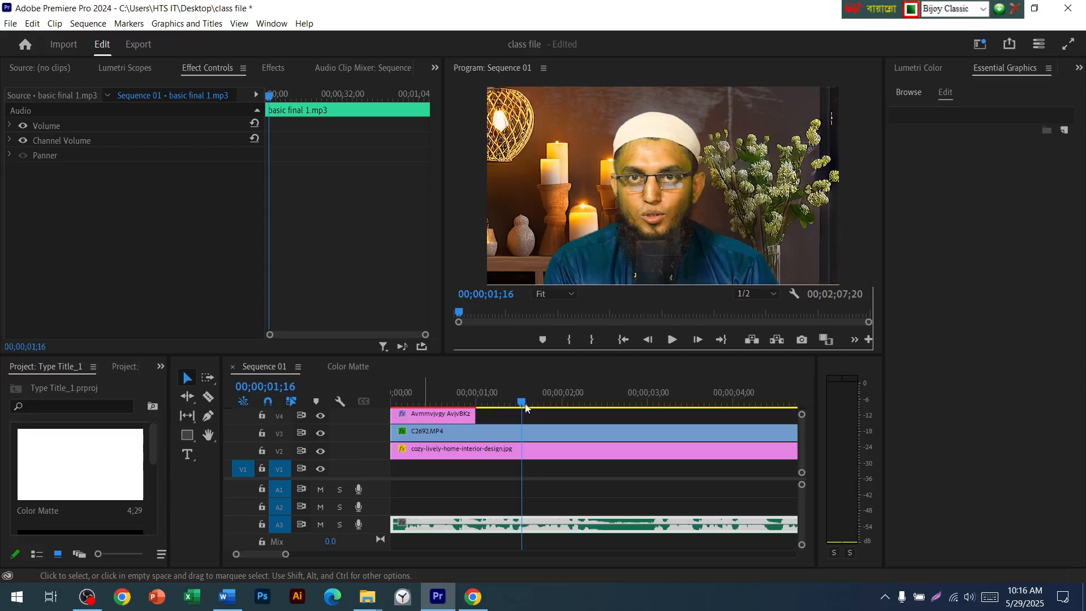
drag(524, 404, 409, 398)
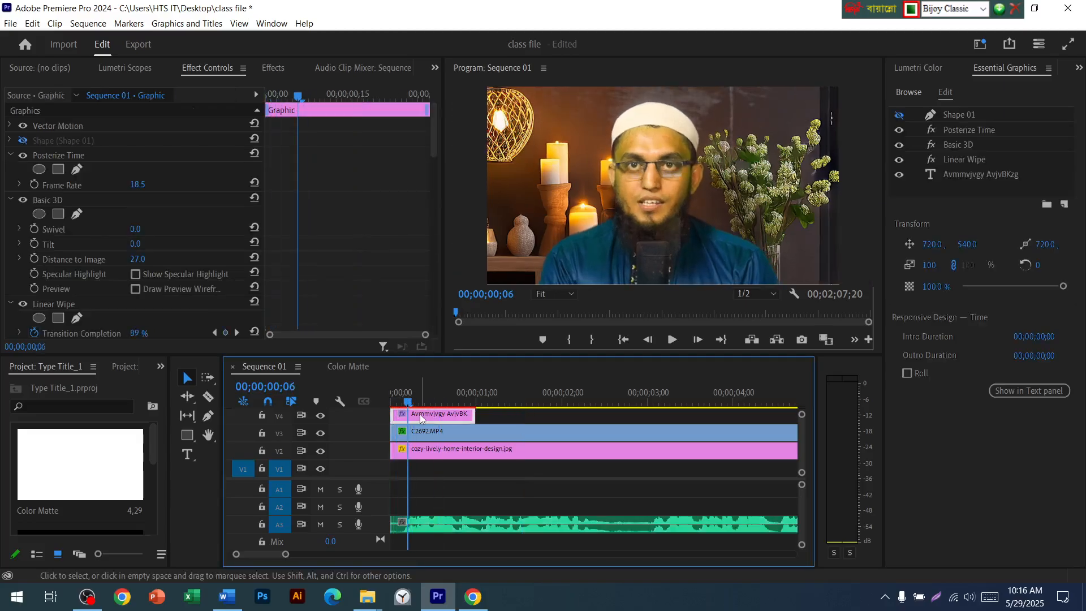
scroll(101, 285, down, 10)
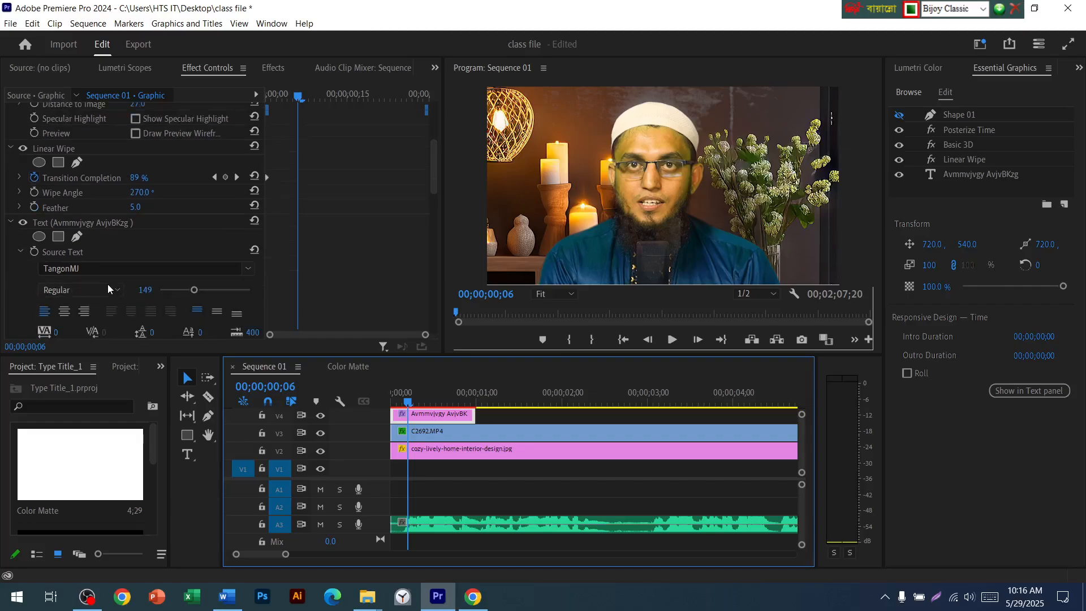
scroll(102, 287, down, 12)
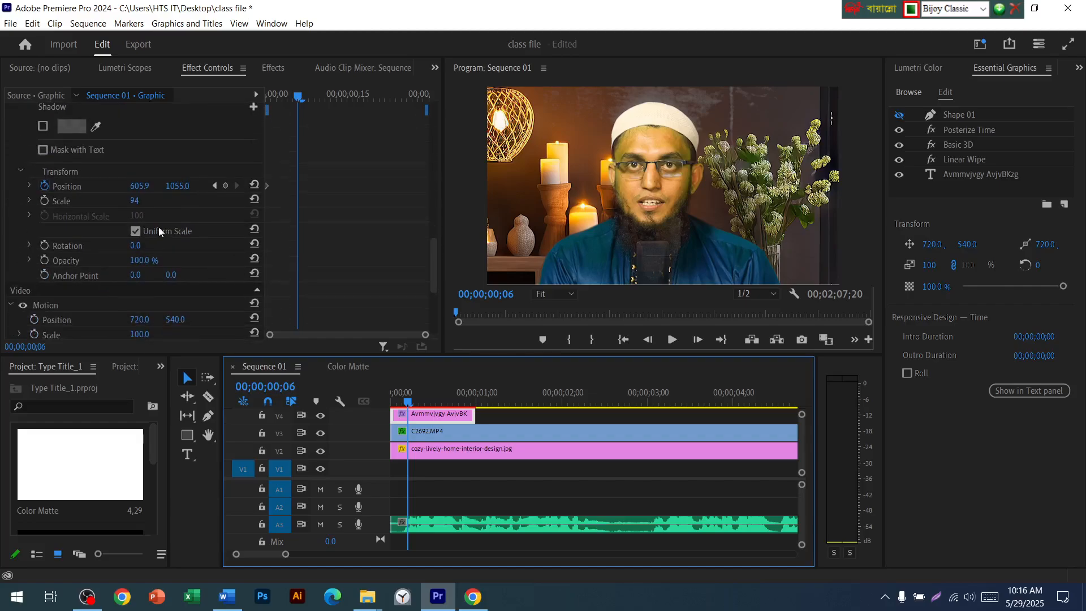
scroll(129, 308, down, 3)
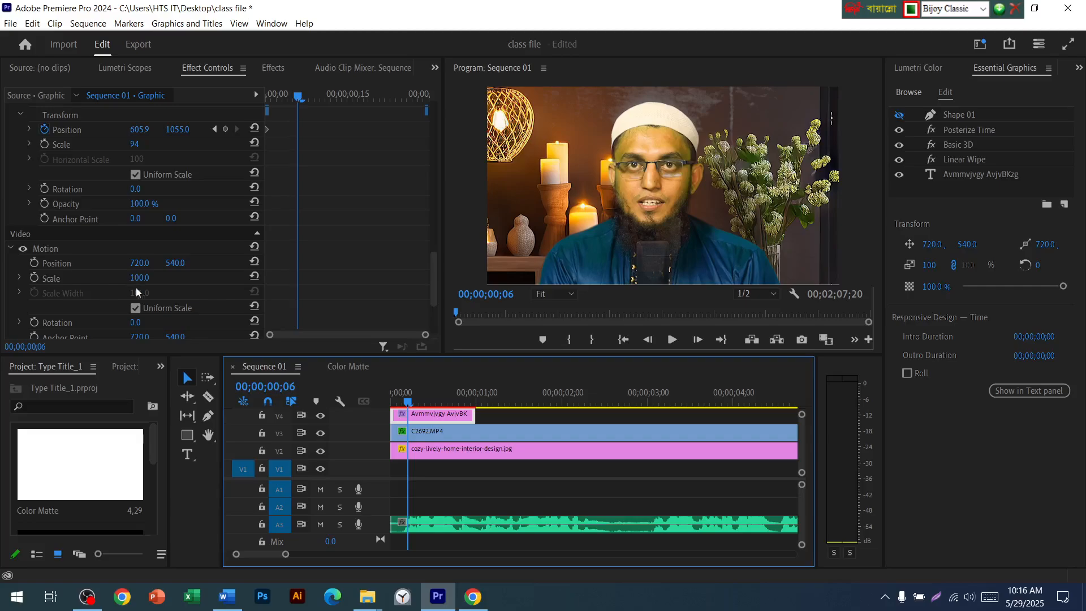
drag(154, 270, 168, 270)
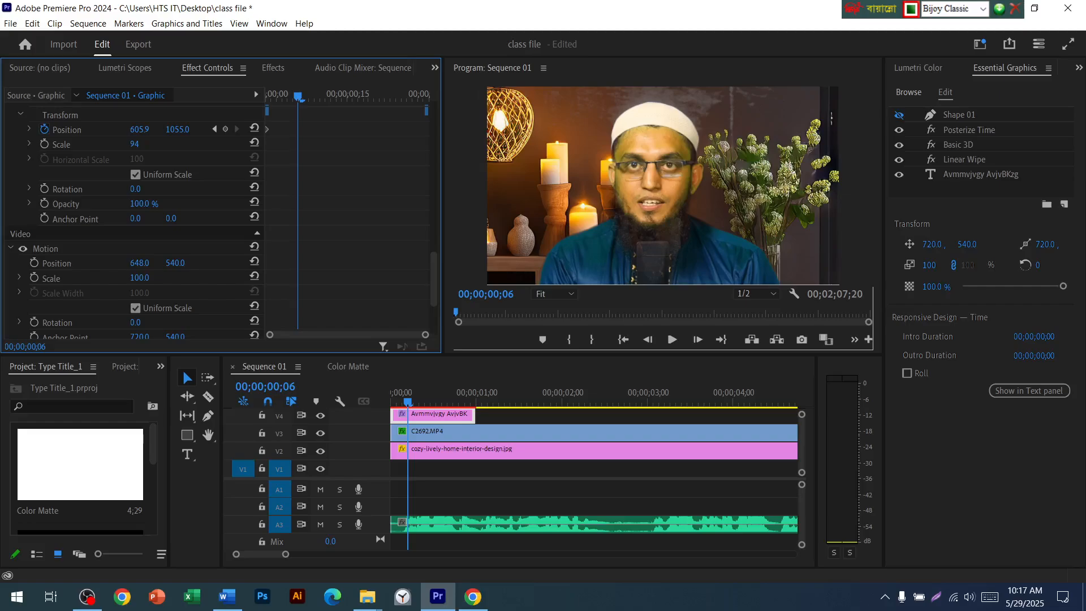
drag(193, 267, 256, 267)
Set the text's Transform position to 743.9, 1131.0, and the clip's horizontal Motion position to 726.0 and horizontal anchor point to 669.0
scroll(133, 245, up, 2)
drag(140, 171, 181, 179)
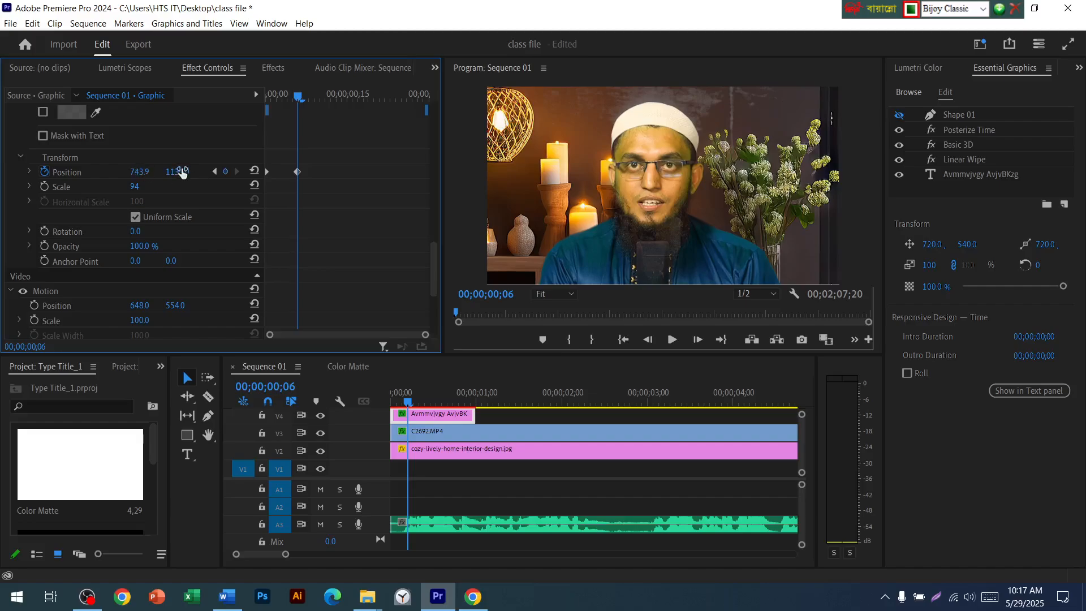
scroll(144, 216, up, 5)
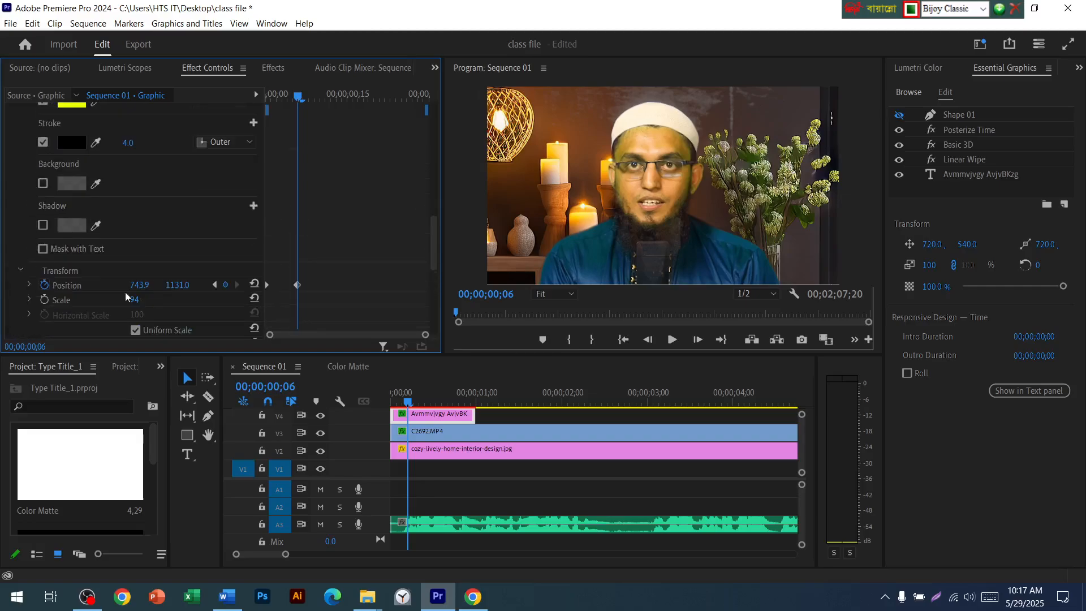
scroll(124, 291, down, 8)
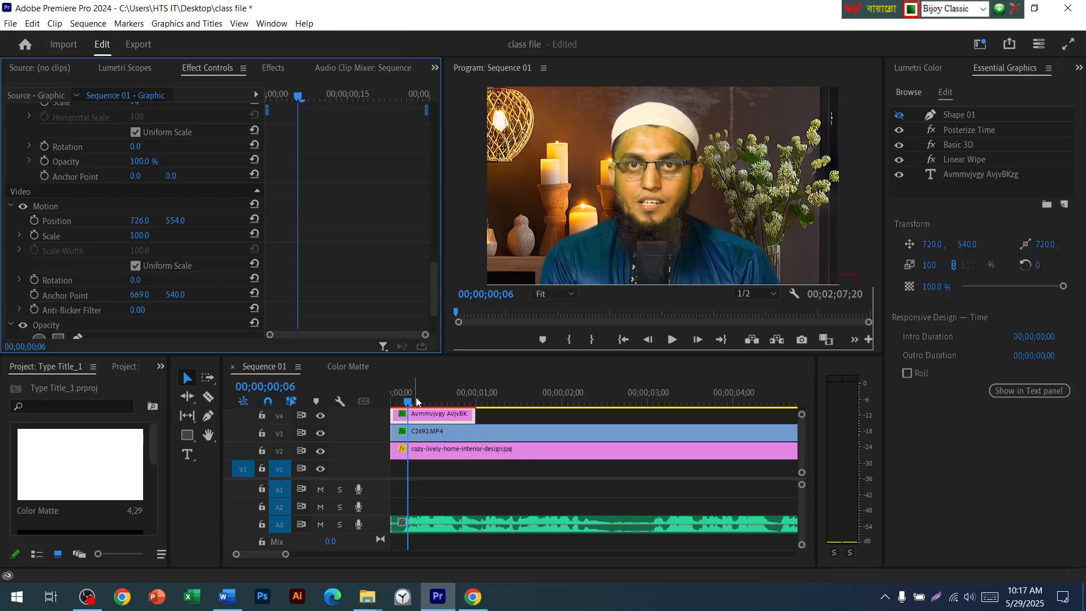
Select the title's text layer in Effect Controls and try to move the text up into the video frame
mouse_move(408, 402)
mouse_down()
mouse_move(471, 411)
mouse_move(408, 412)
mouse_up()
click(429, 420)
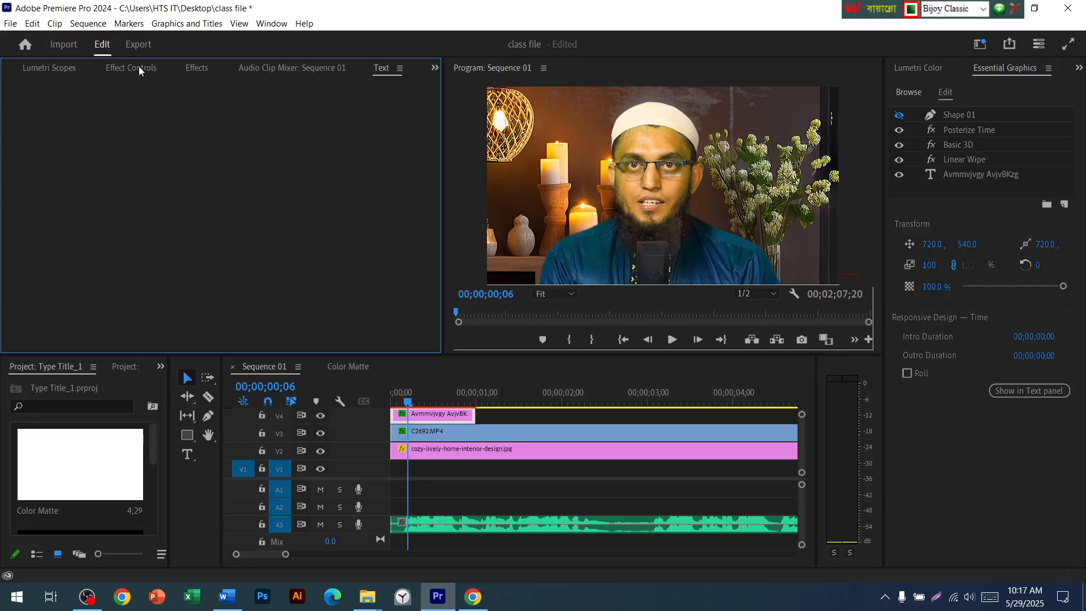
click(138, 67)
scroll(121, 273, down, 5)
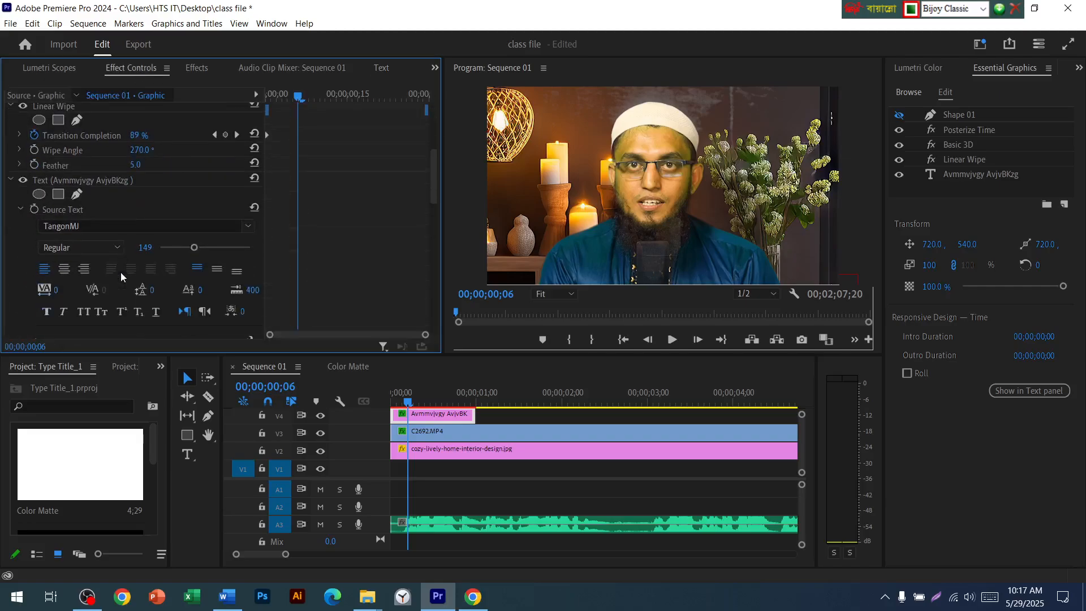
scroll(120, 272, down, 3)
scroll(120, 272, up, 5)
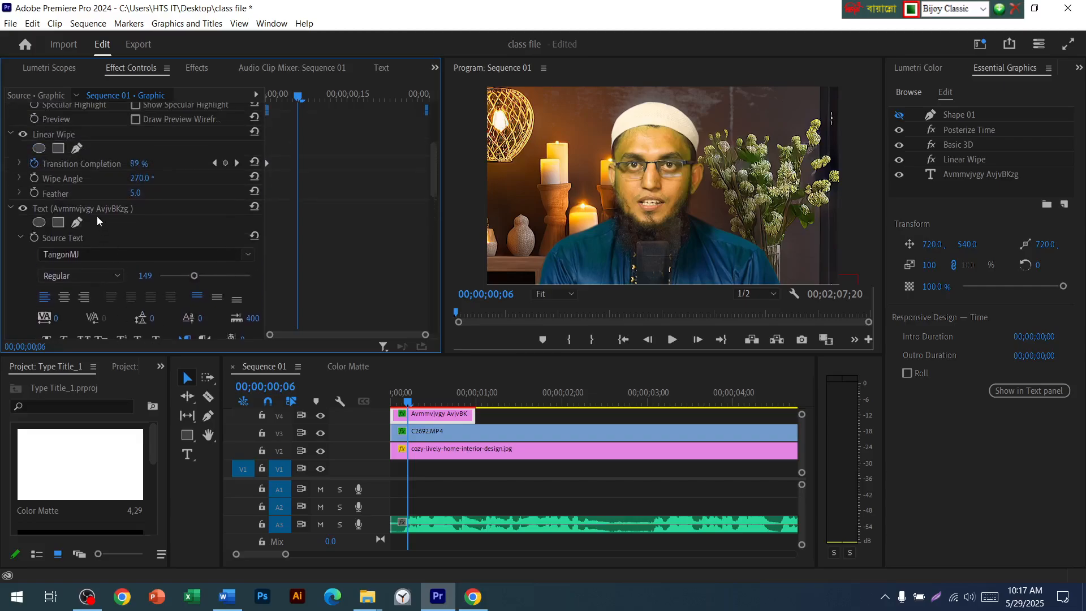
click(97, 211)
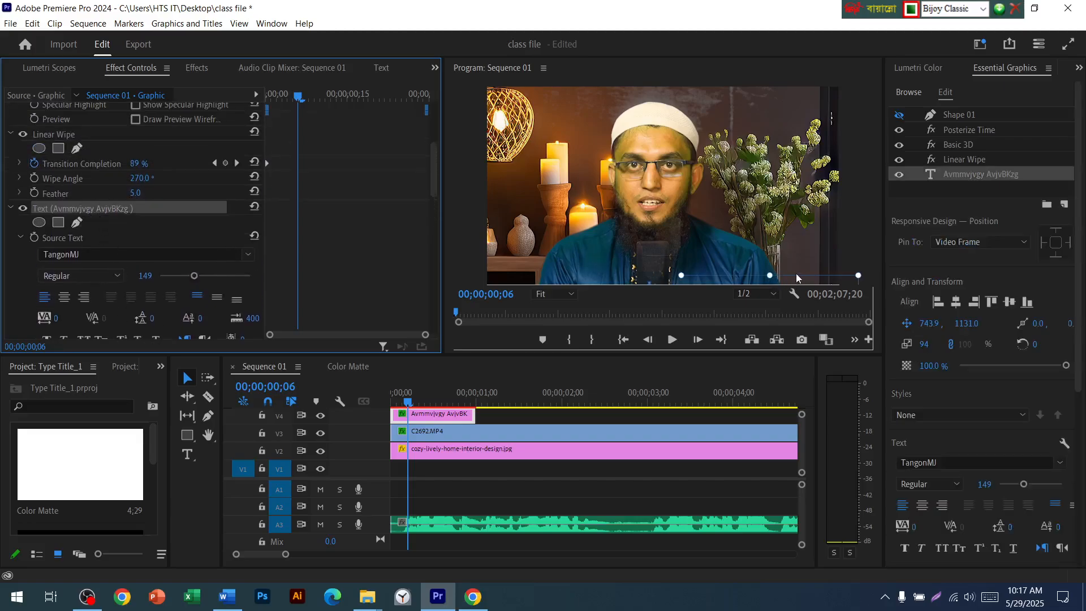
drag(796, 273, 722, 238)
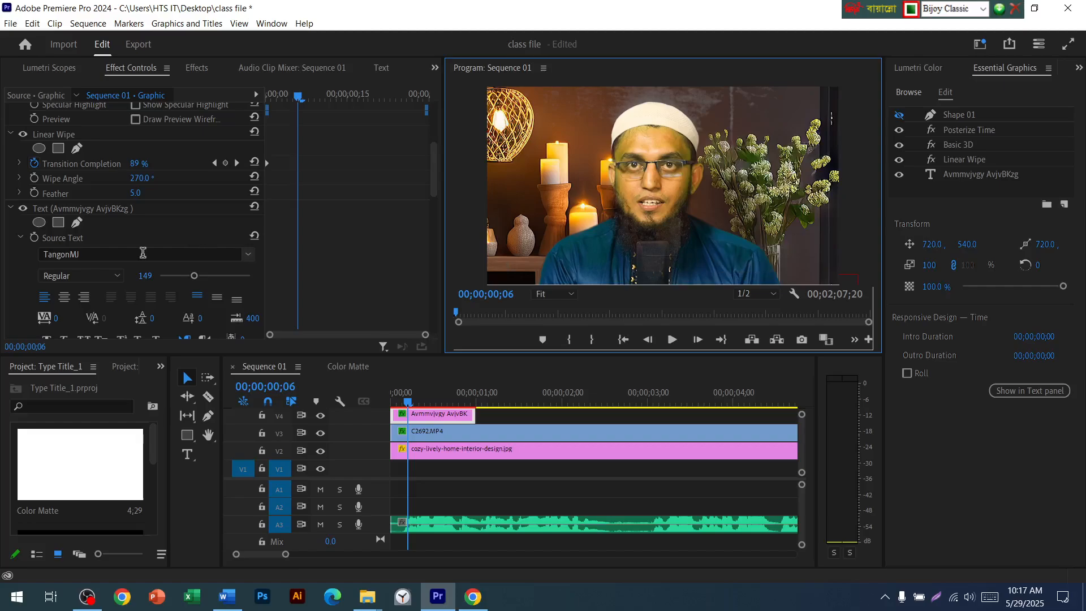
Change the title's font style to Italic and play the sequence from 00;00;00;06
scroll(92, 258, down, 1)
scroll(141, 285, down, 1)
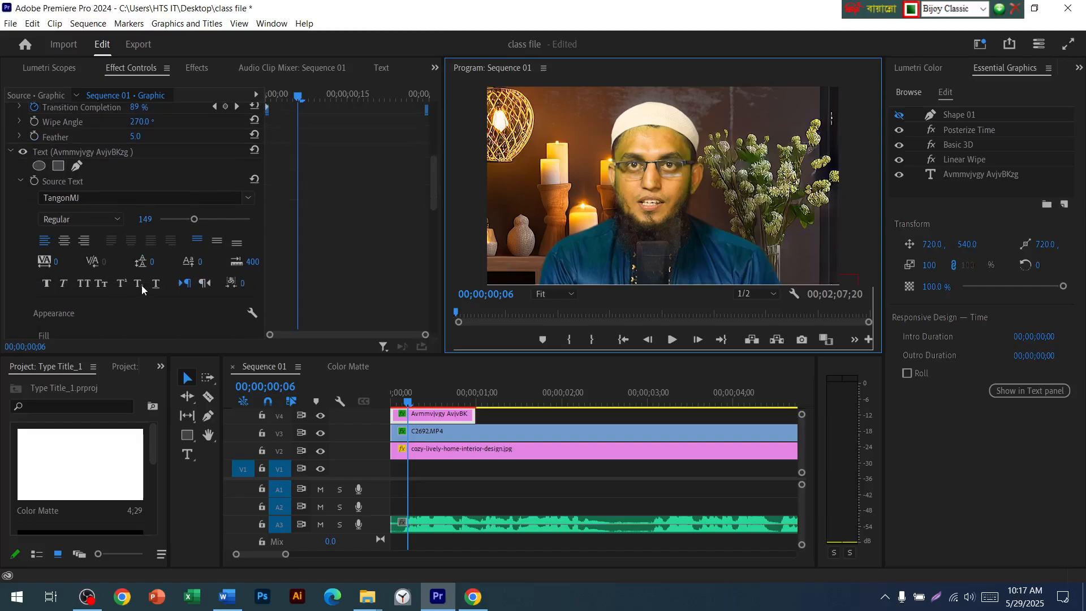
scroll(114, 277, down, 4)
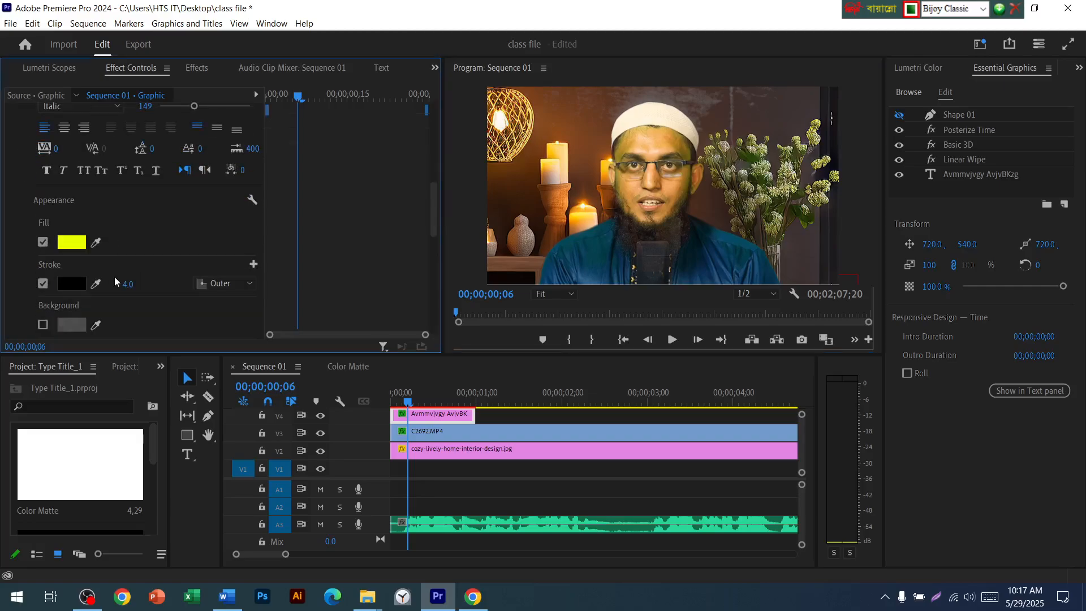
scroll(131, 290, down, 2)
click(472, 415)
key(space)
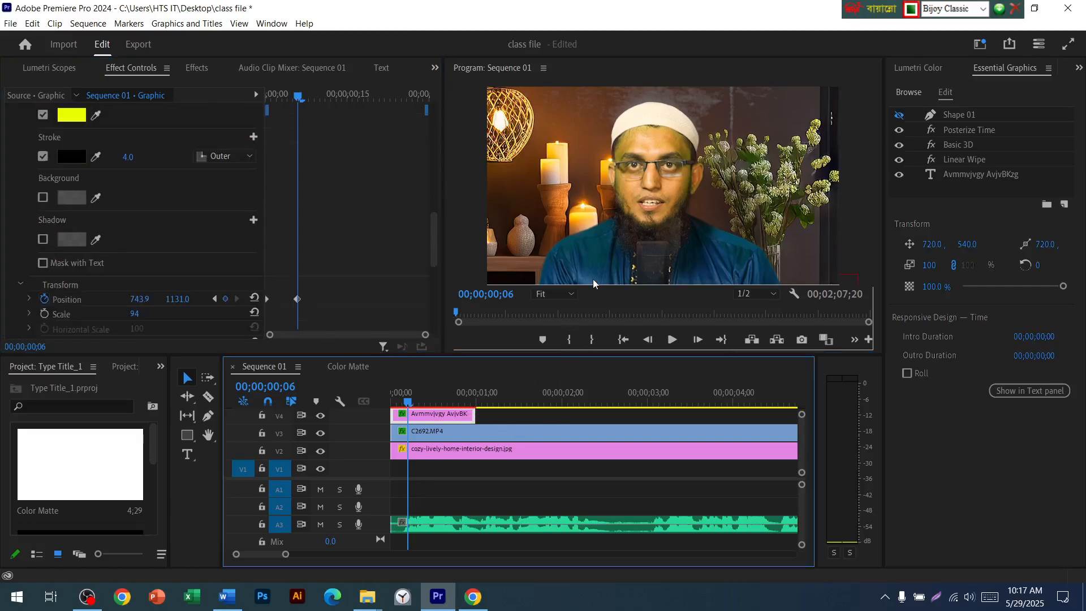
Reset the title's Source Text formatting to its defaults and check the title at 00;00;00;15
scroll(236, 263, up, 3)
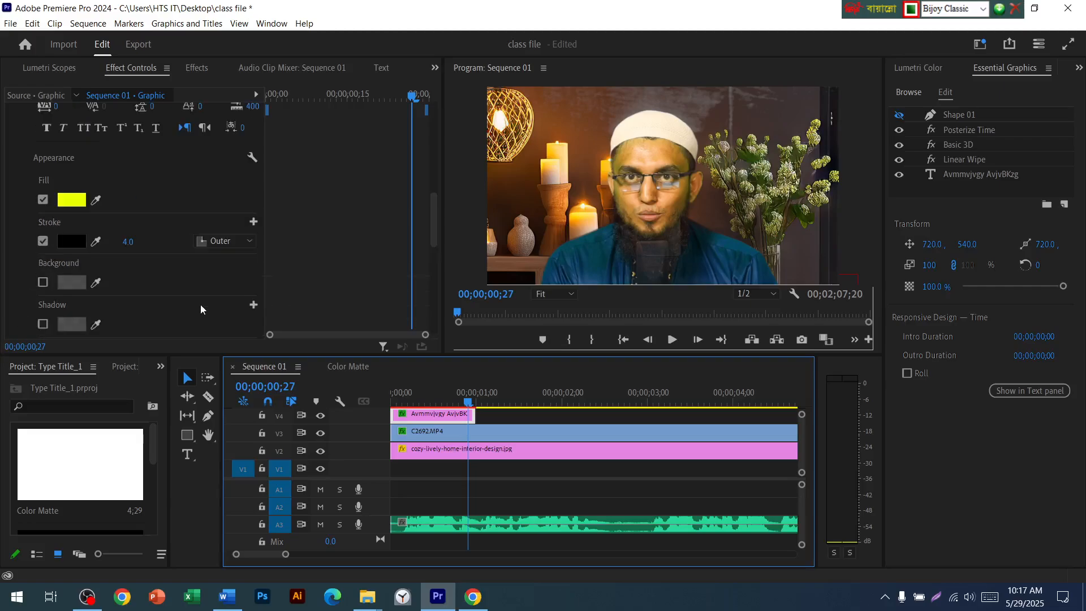
scroll(236, 255, up, 3)
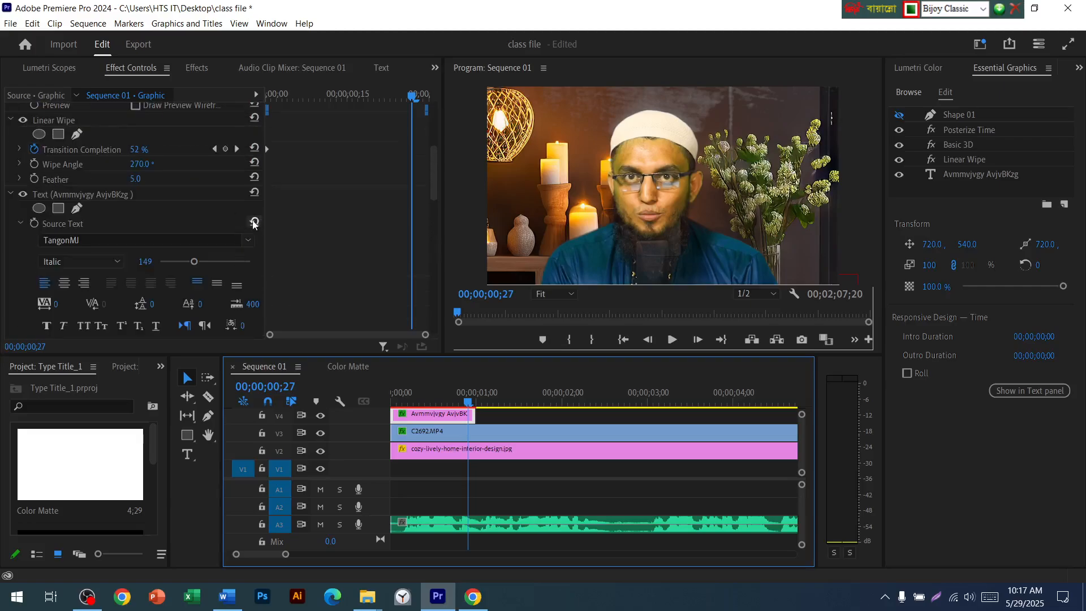
click(254, 222)
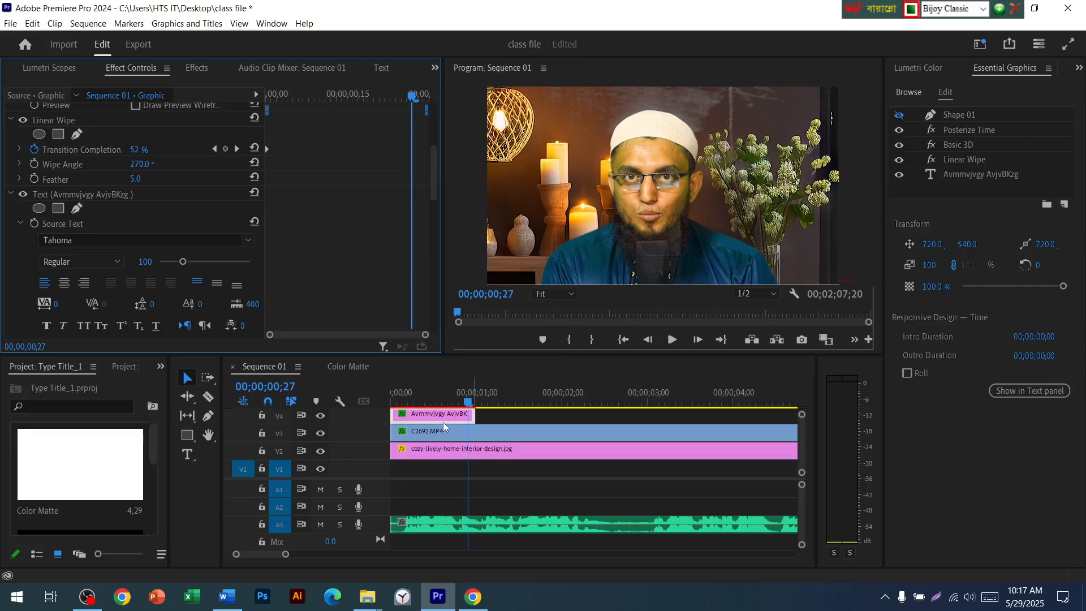
click(434, 393)
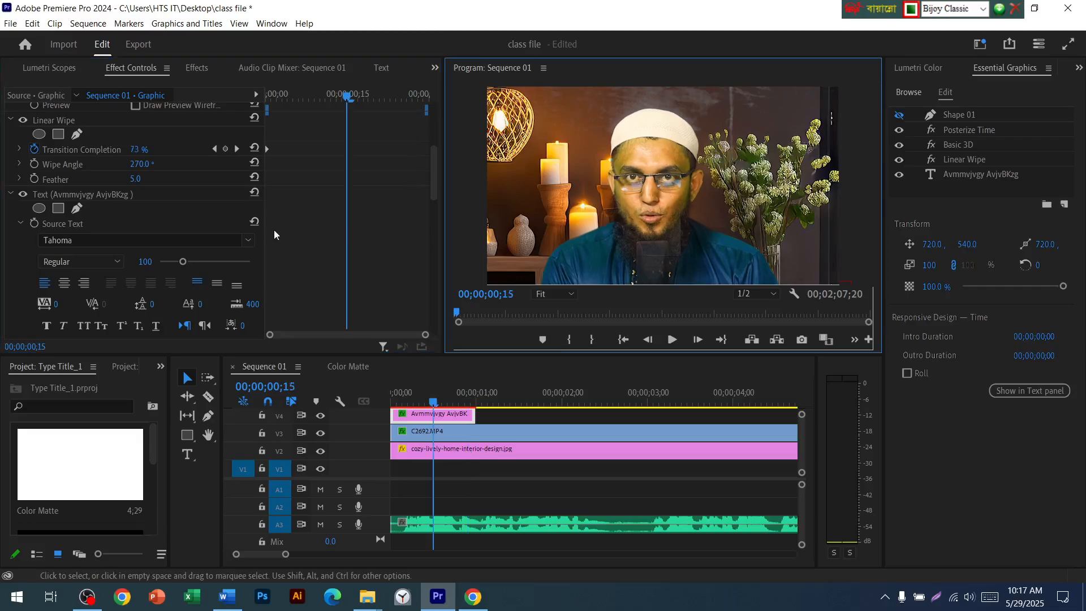
click(253, 224)
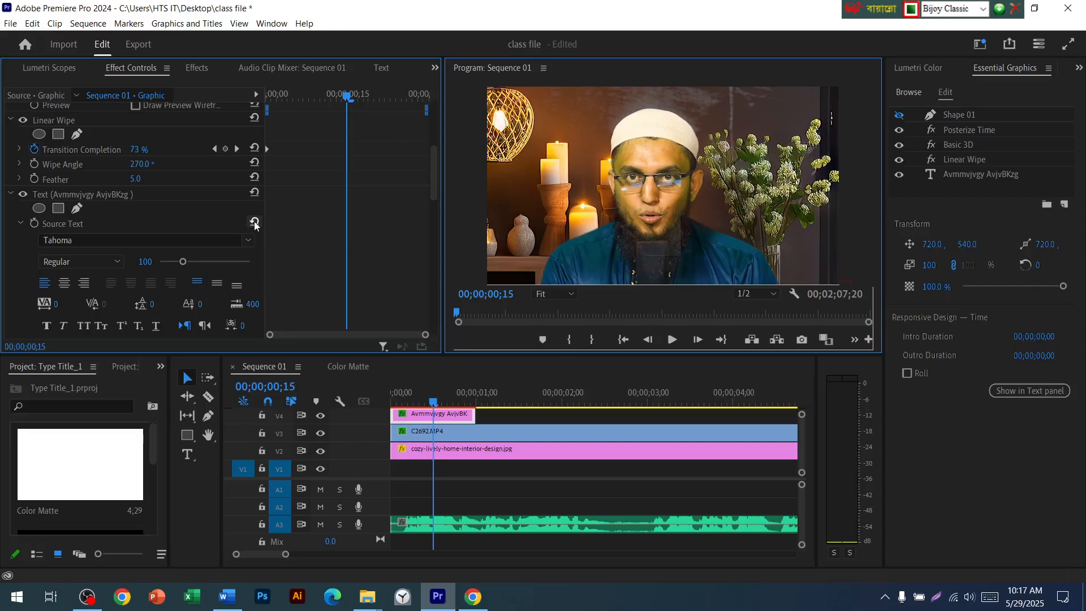
Delete the edited Bengali title clip from track V4 of Sequence 01
click(441, 417)
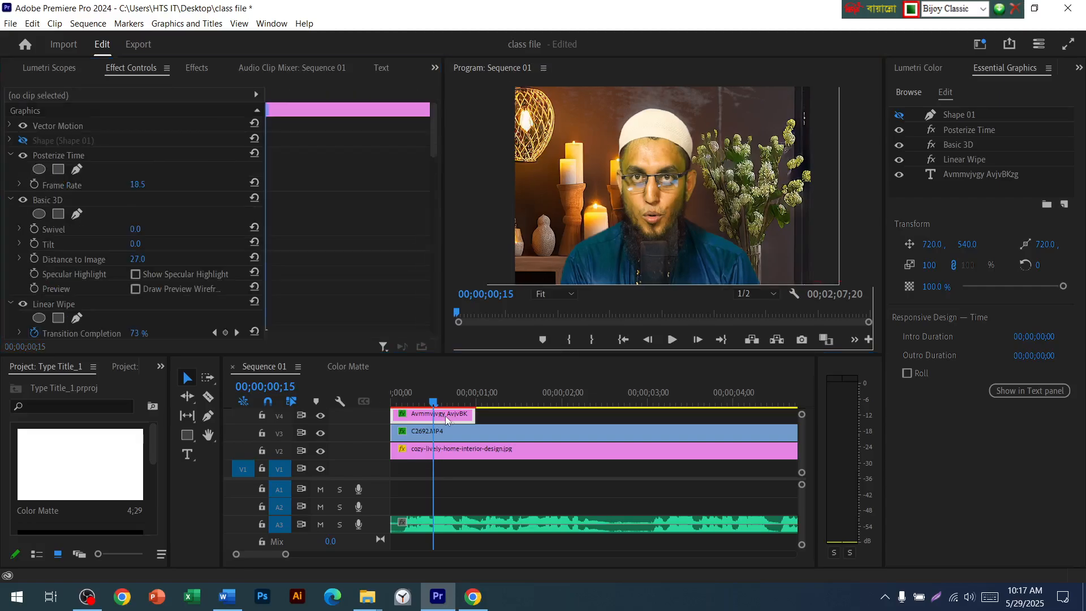
key(Delete)
scroll(569, 497, down, 4)
scroll(567, 498, down, 10)
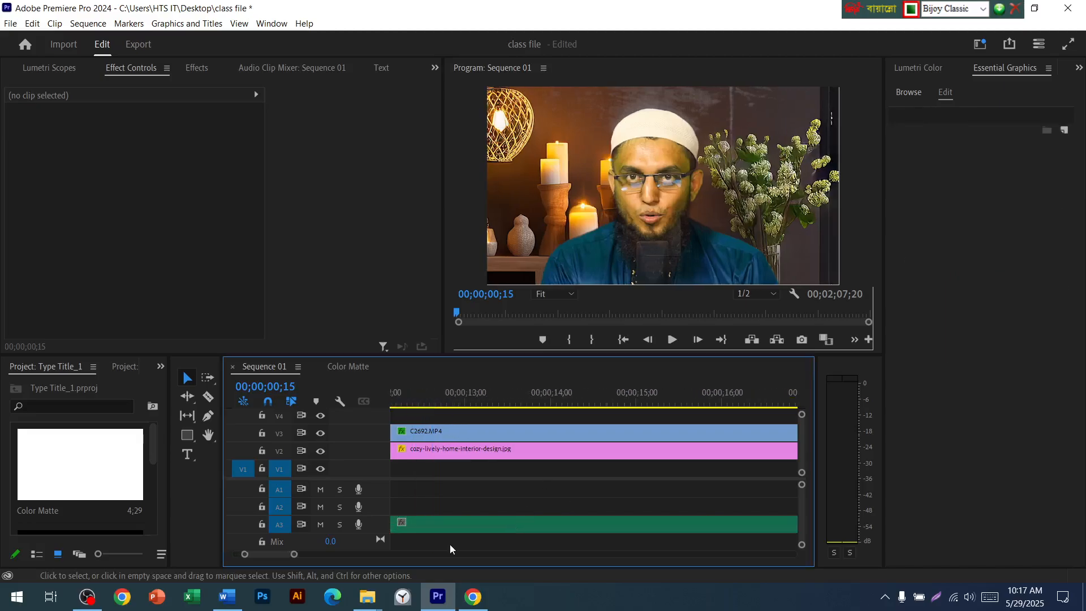
Reopen the Type Title project from the mixkit-type-title-effect-854 folder and convert it as Type Title_2
mouse_move(367, 595)
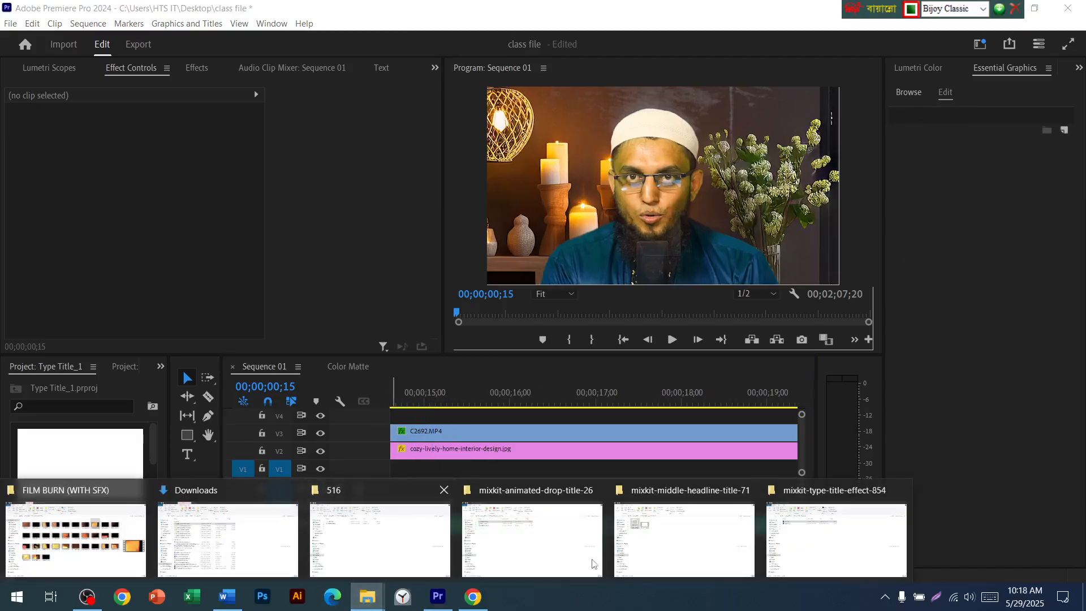
click(781, 540)
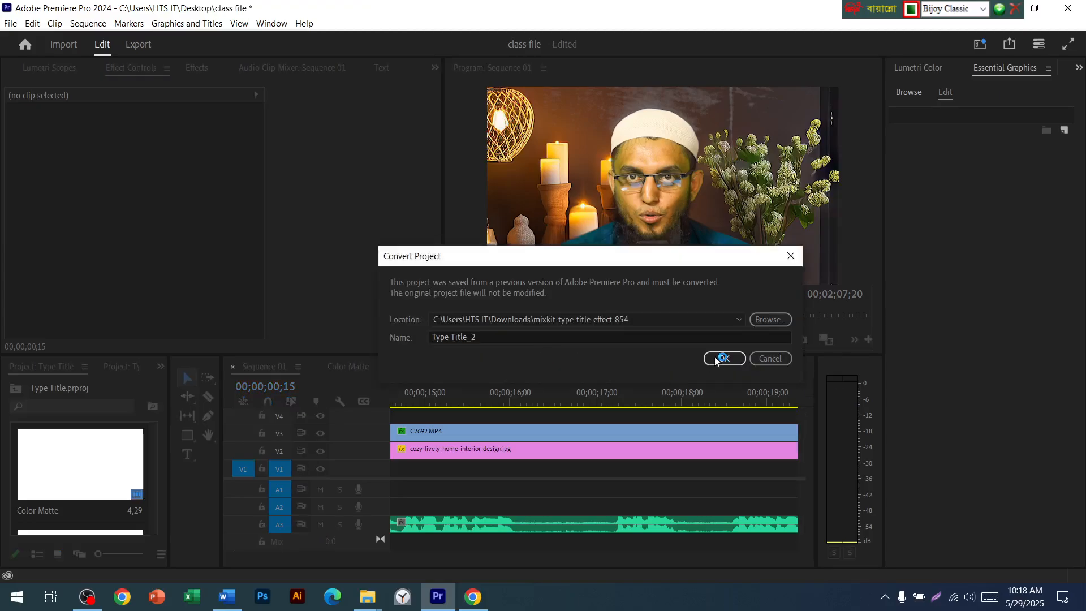
click(724, 358)
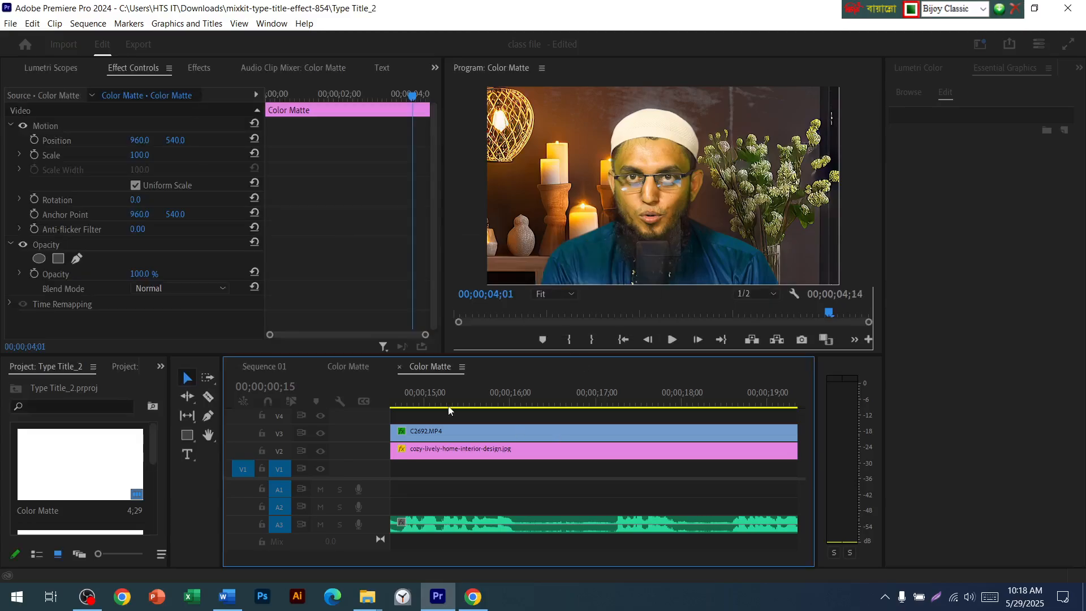
Delete the Color Matte clip on V3 in Type Title_2's Color Matte sequence
click(397, 368)
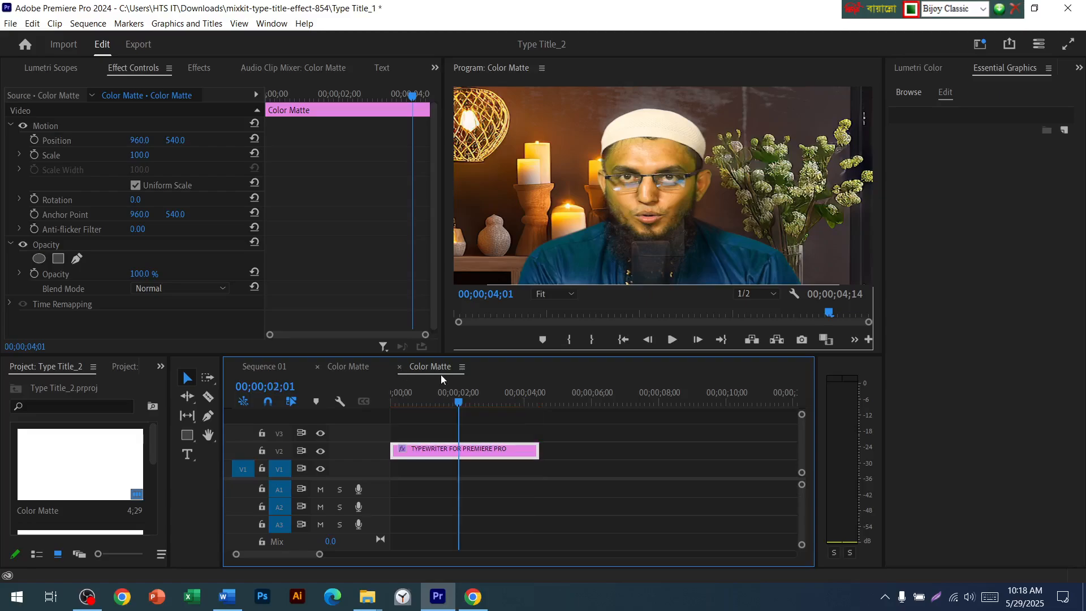
click(384, 370)
click(460, 423)
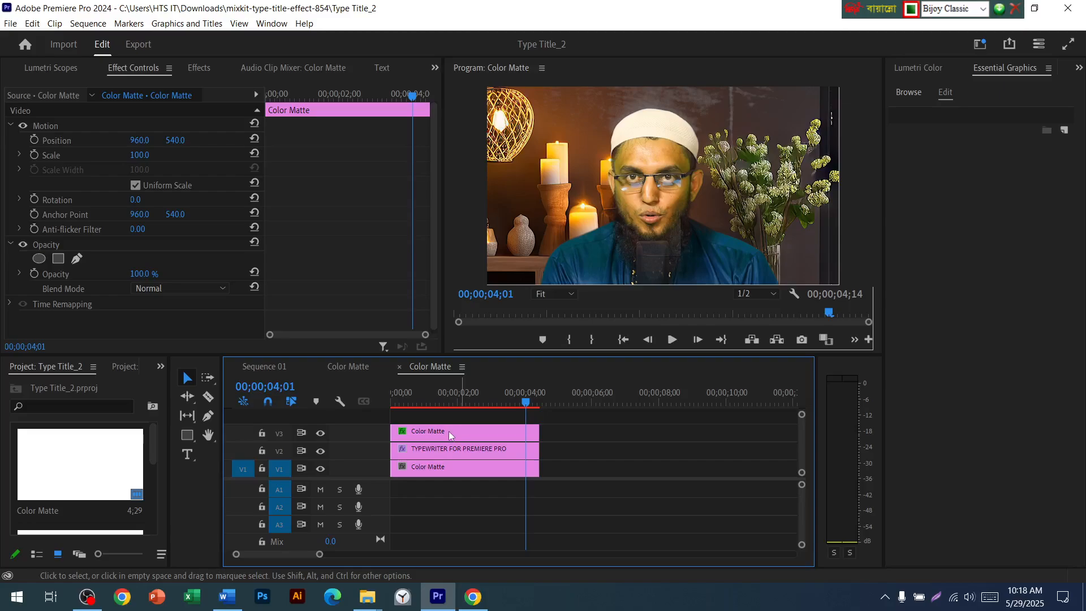
click(449, 435)
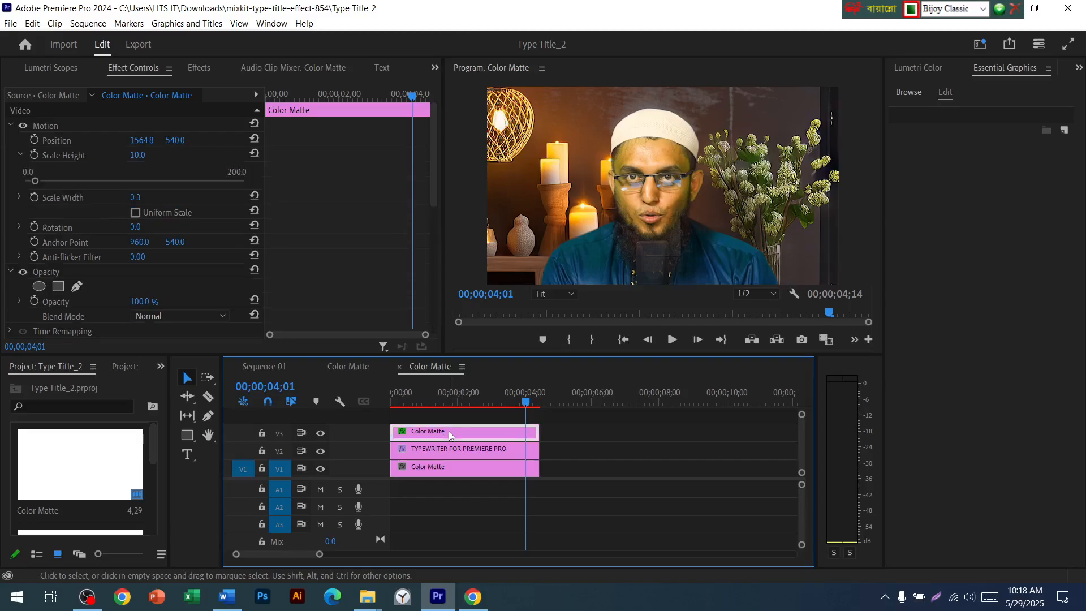
key(Delete)
Bring the TYPEWRITER FOR PREMIERE PRO title clip into Sequence 01 on V4, starting at about 00;00;14;27
click(454, 468)
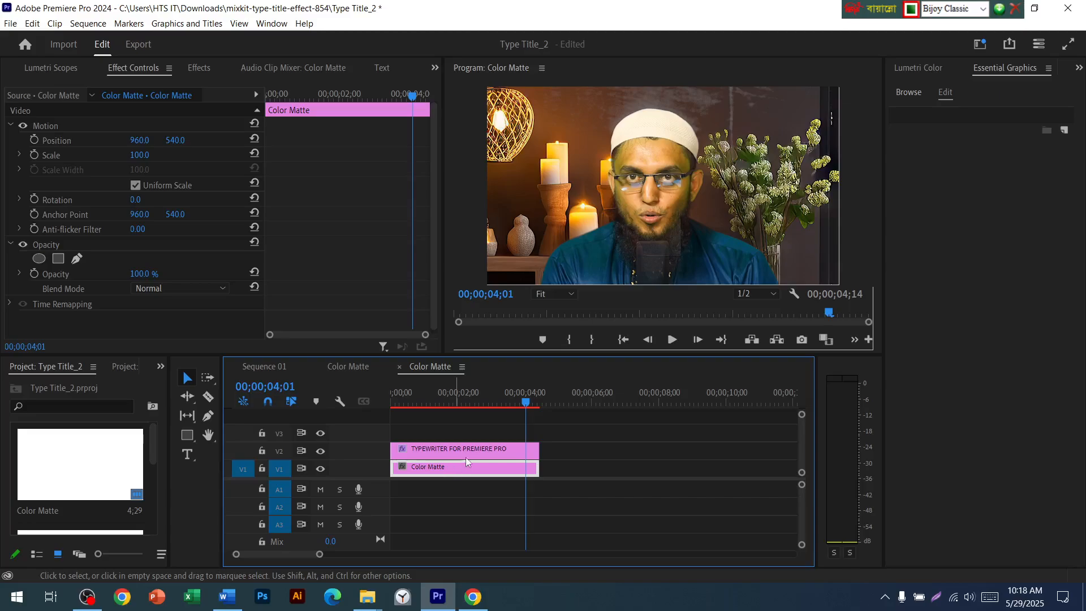
click(467, 449)
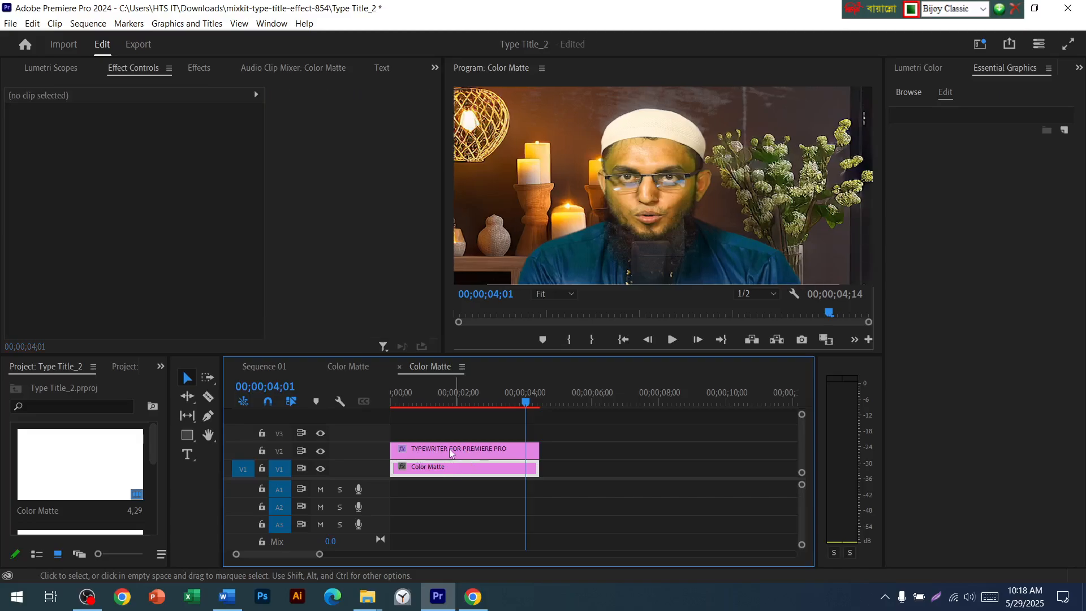
click(450, 449)
drag(450, 450, 563, 422)
click(263, 367)
scroll(490, 486, up, 5)
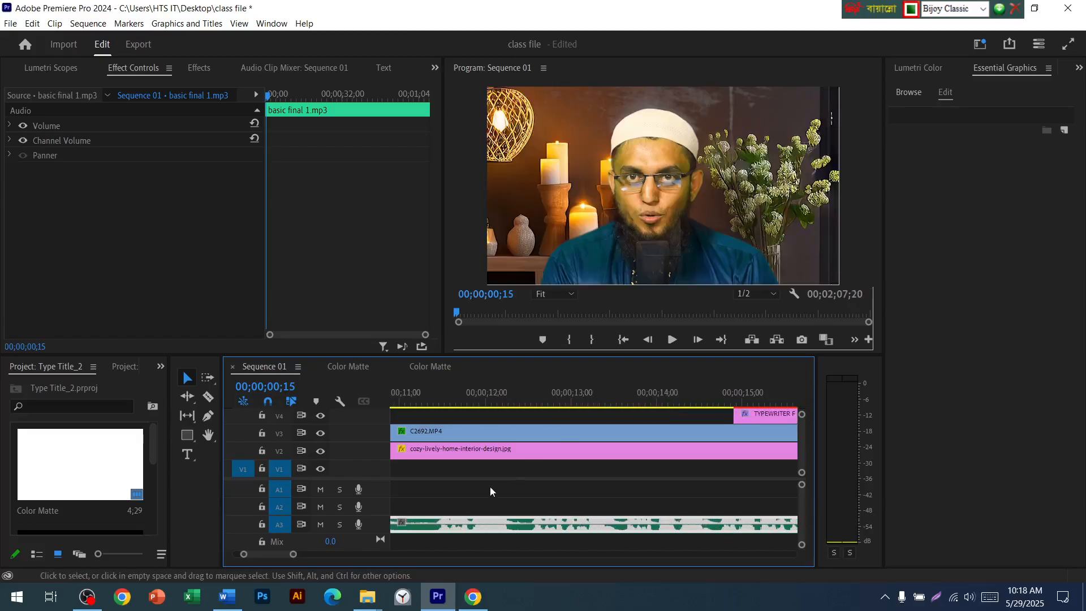
Try to ripple delete the empty gap ahead of the typewriter title on track V4
right_click(670, 419)
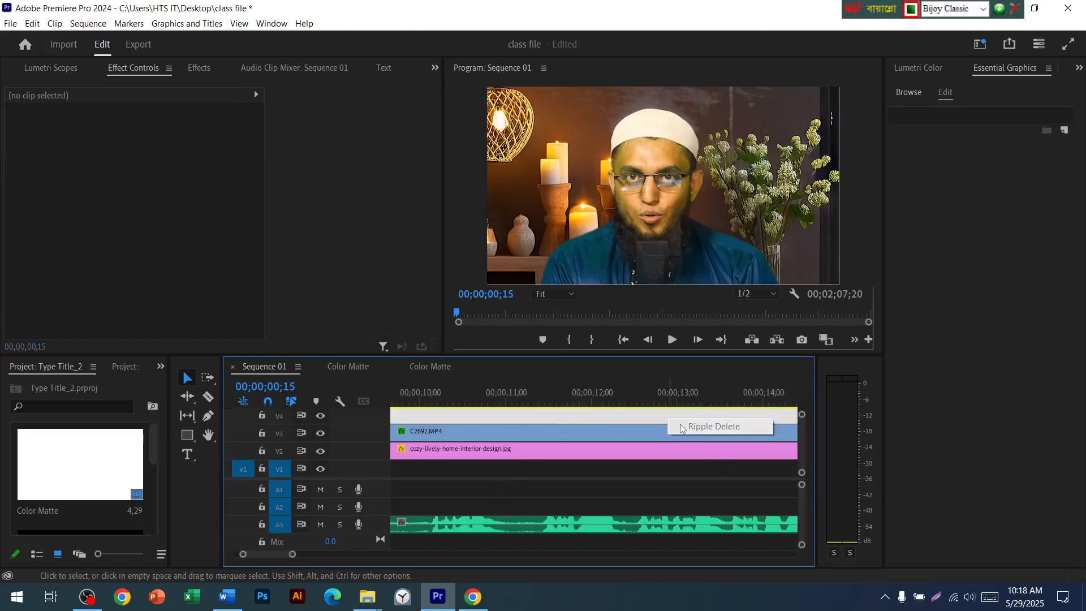
click(653, 413)
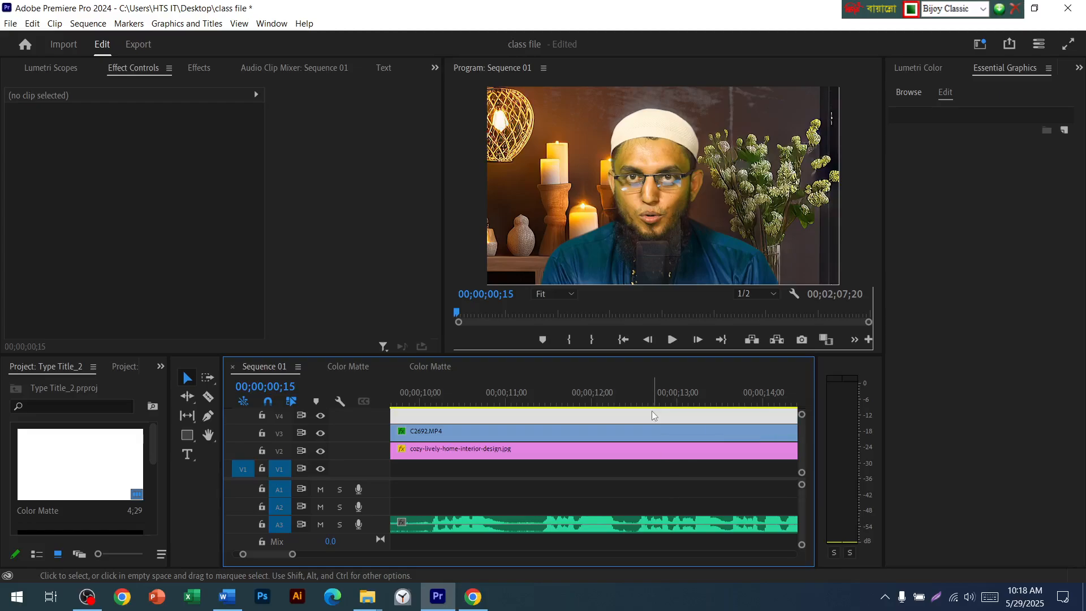
right_click(652, 411)
click(686, 418)
scroll(720, 460, down, 3)
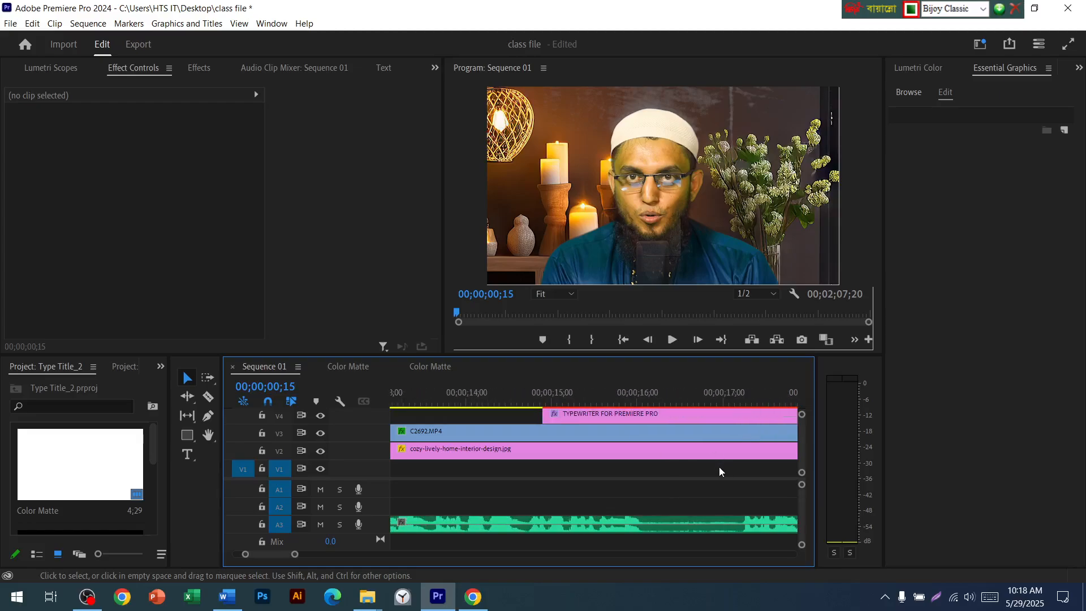
Move the typewriter title clip to the start of Sequence 01 on V4 and preview its typing animation
click(567, 416)
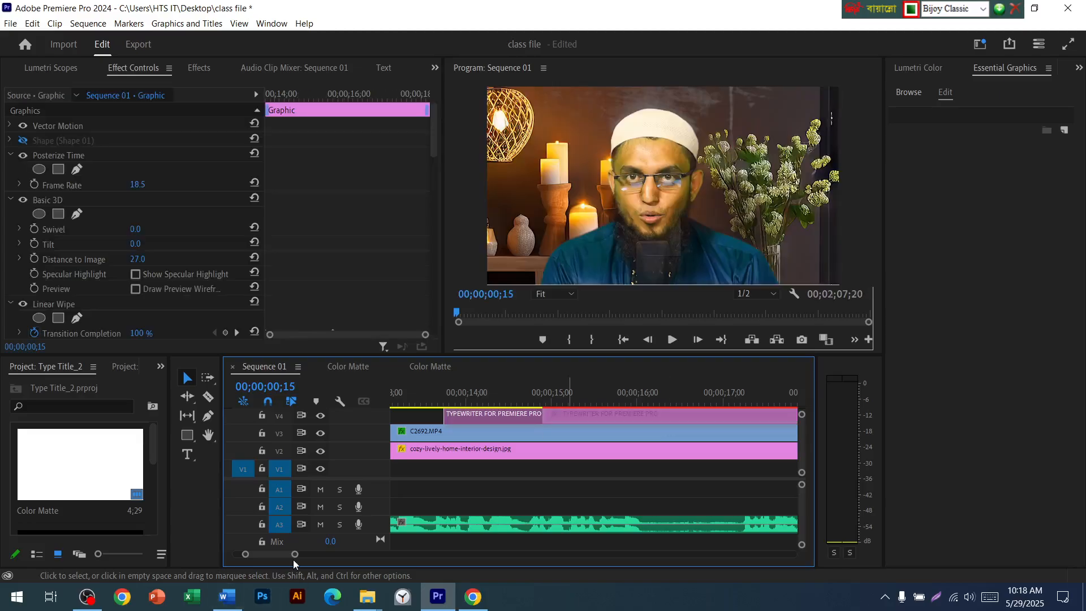
drag(294, 554, 423, 561)
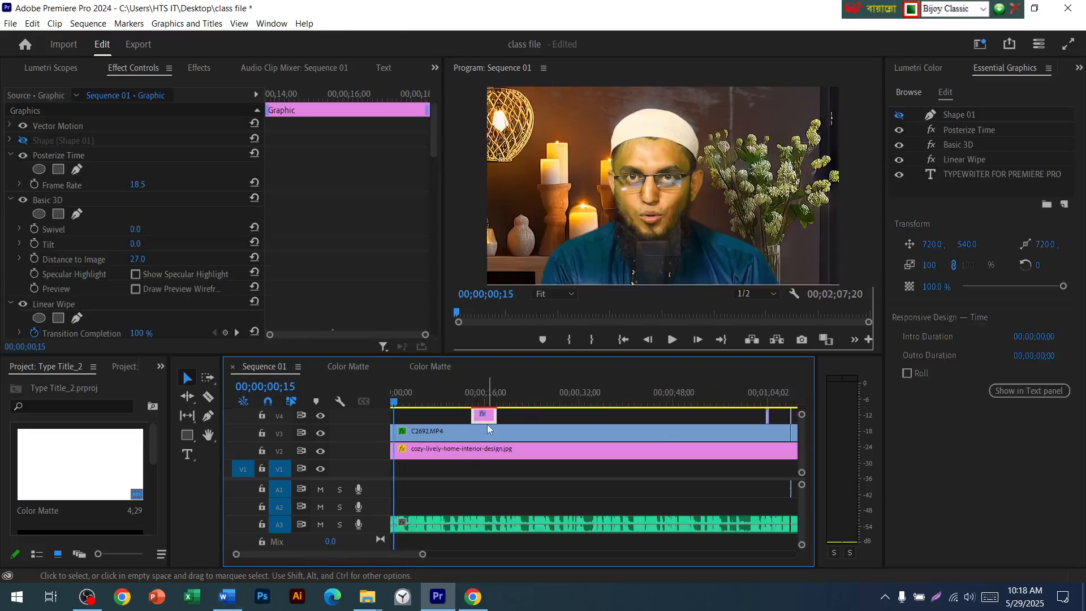
drag(484, 416, 391, 420)
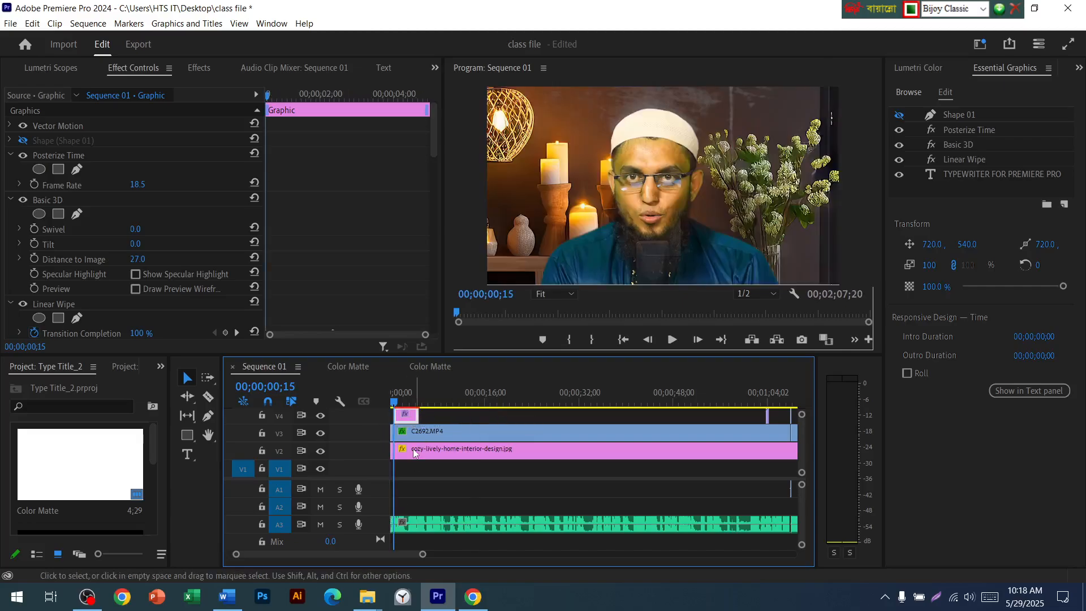
click(673, 340)
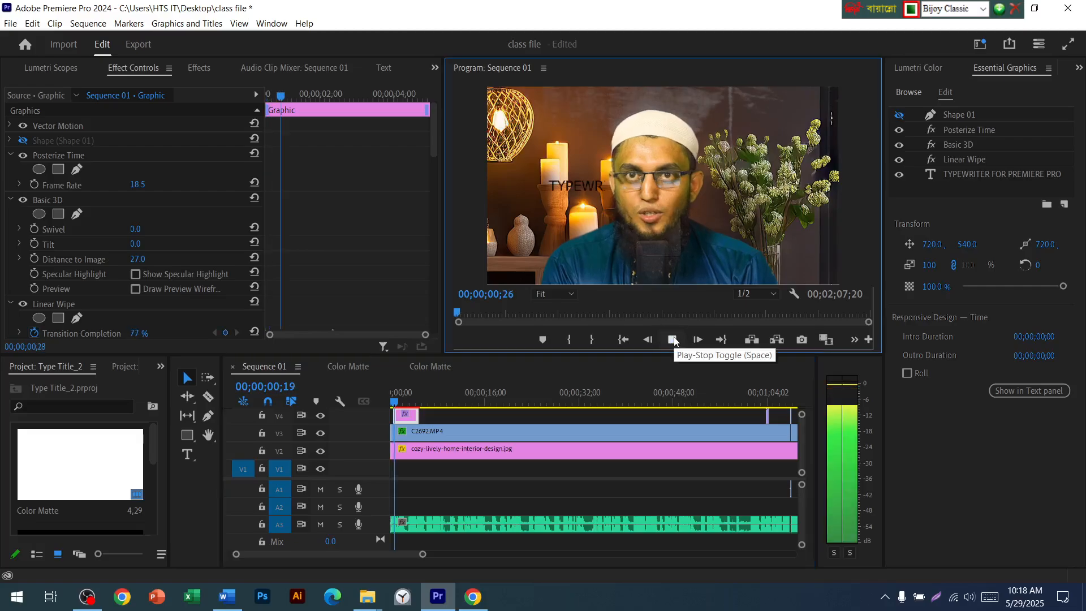
click(673, 340)
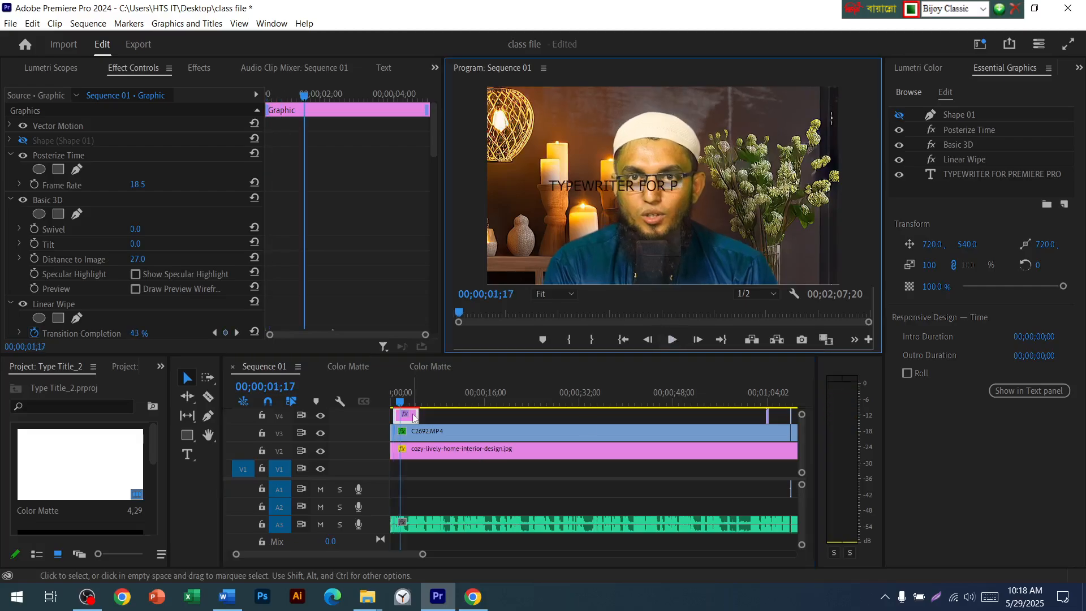
drag(409, 418, 405, 419)
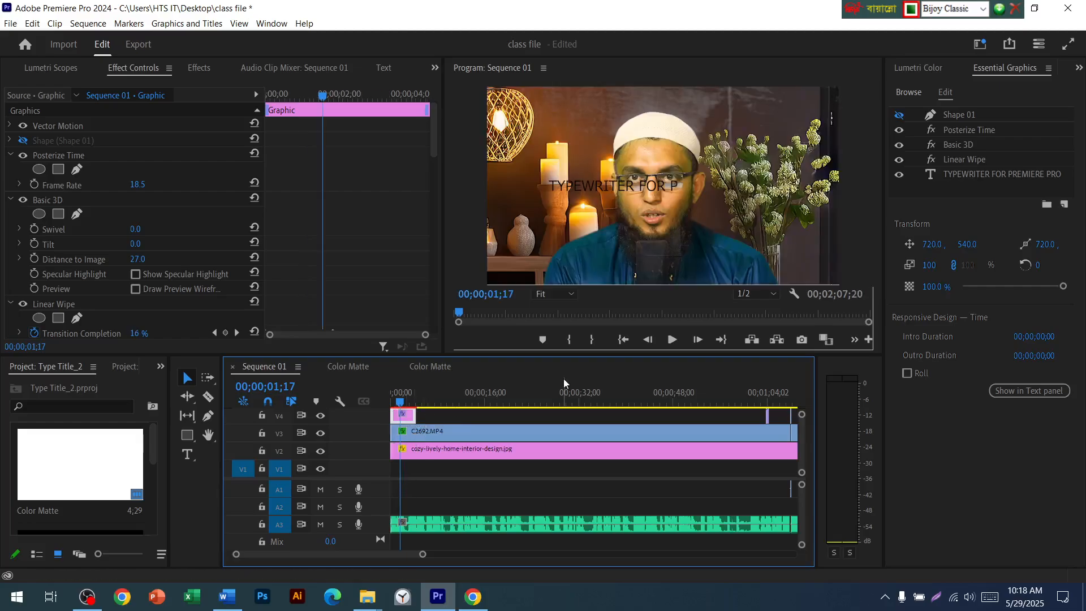
Replace the title's TYPEWRITER FOR PREMIERE PRO text with the greeting from the Word document, encoded as "Avmmvjvgy AvjvBKzg"
scroll(127, 252, down, 5)
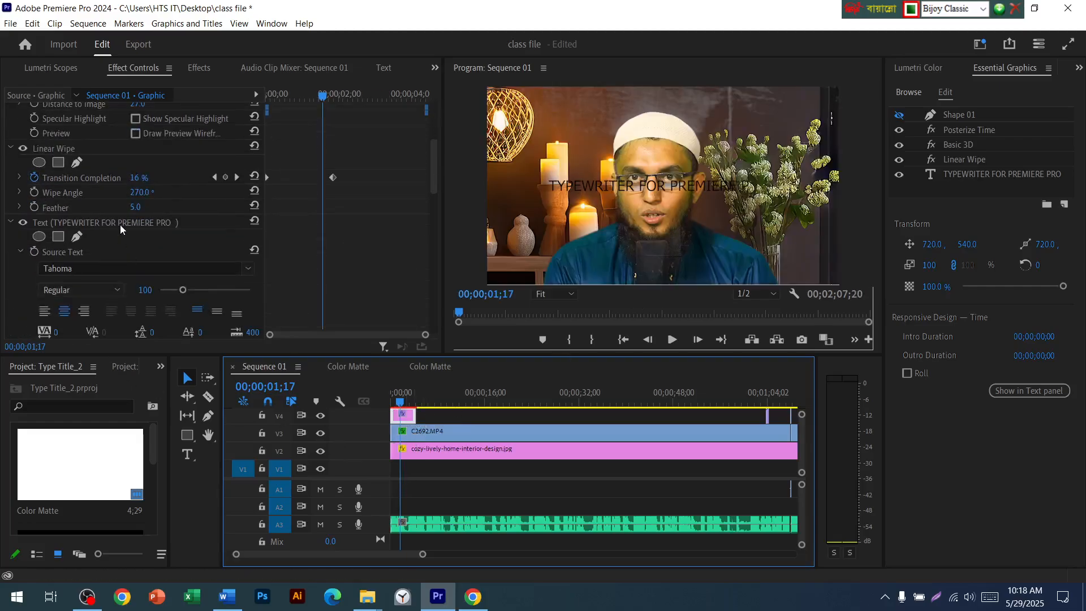
click(120, 224)
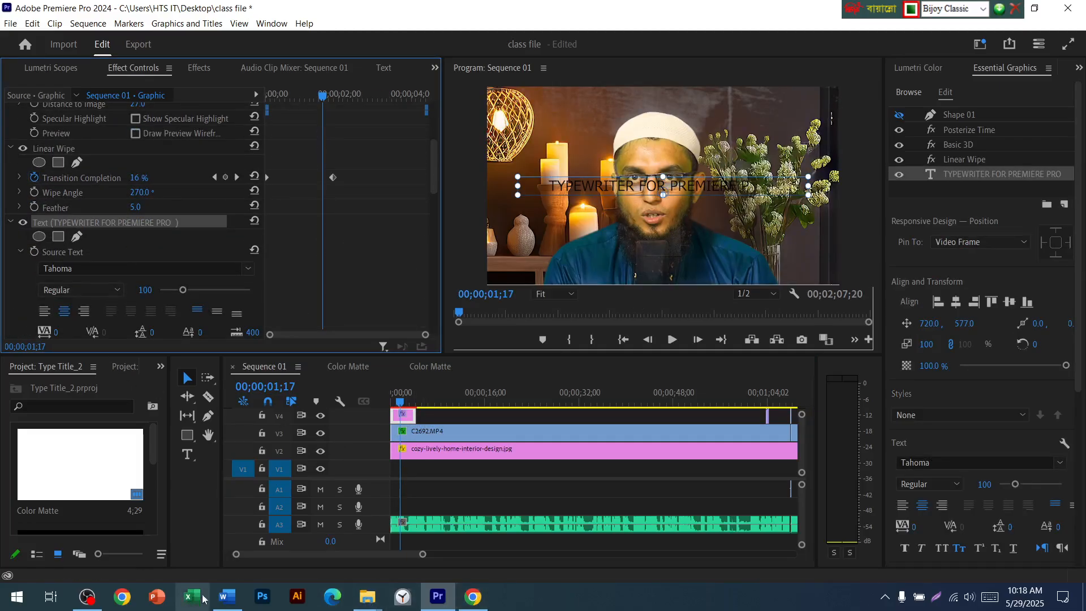
click(227, 597)
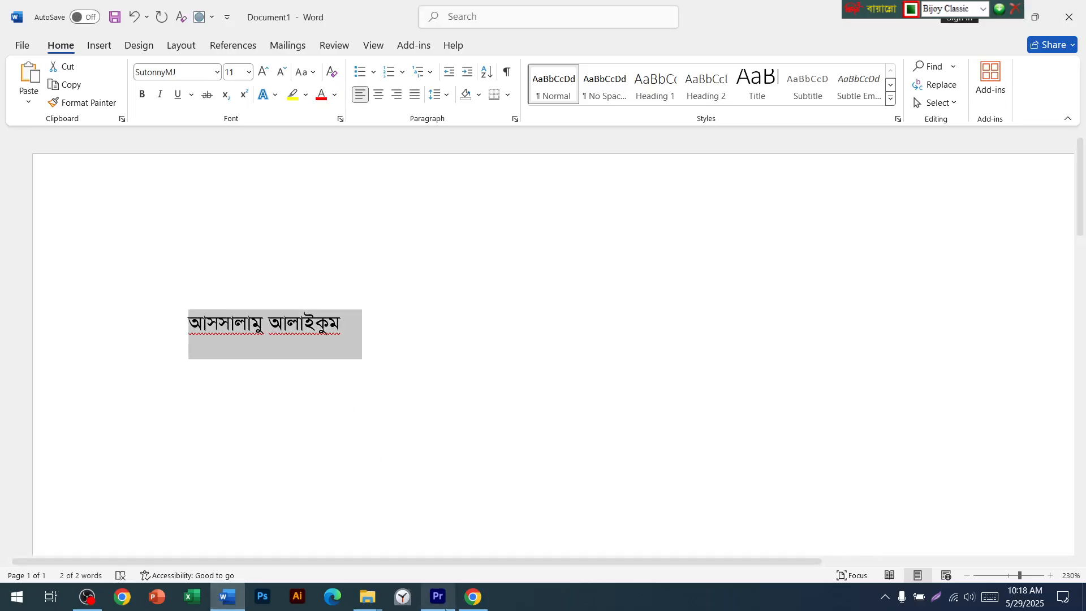
key(alt+Tab)
click(595, 188)
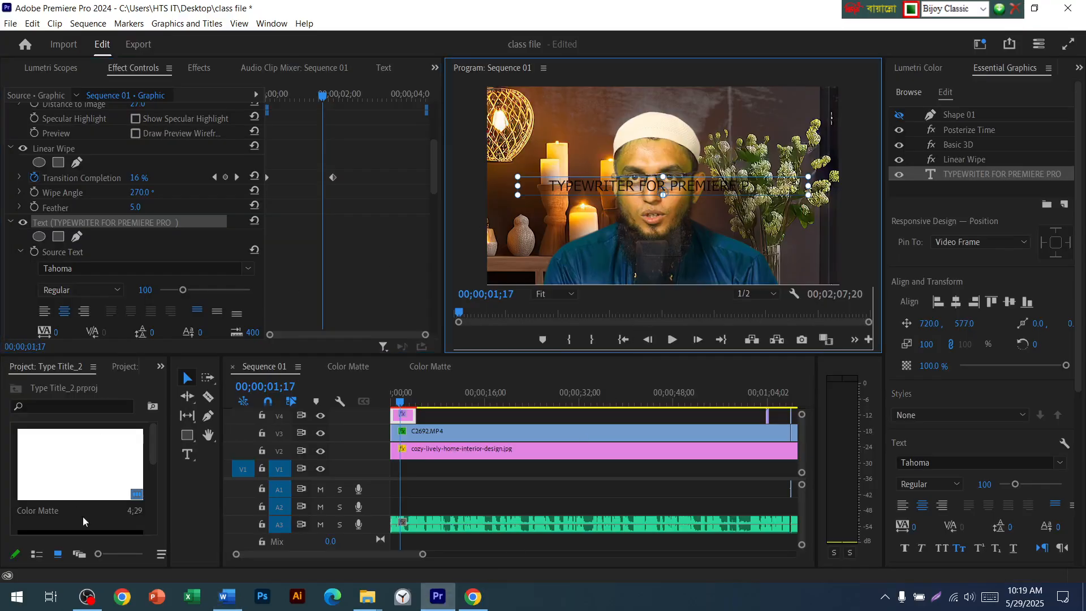
click(188, 455)
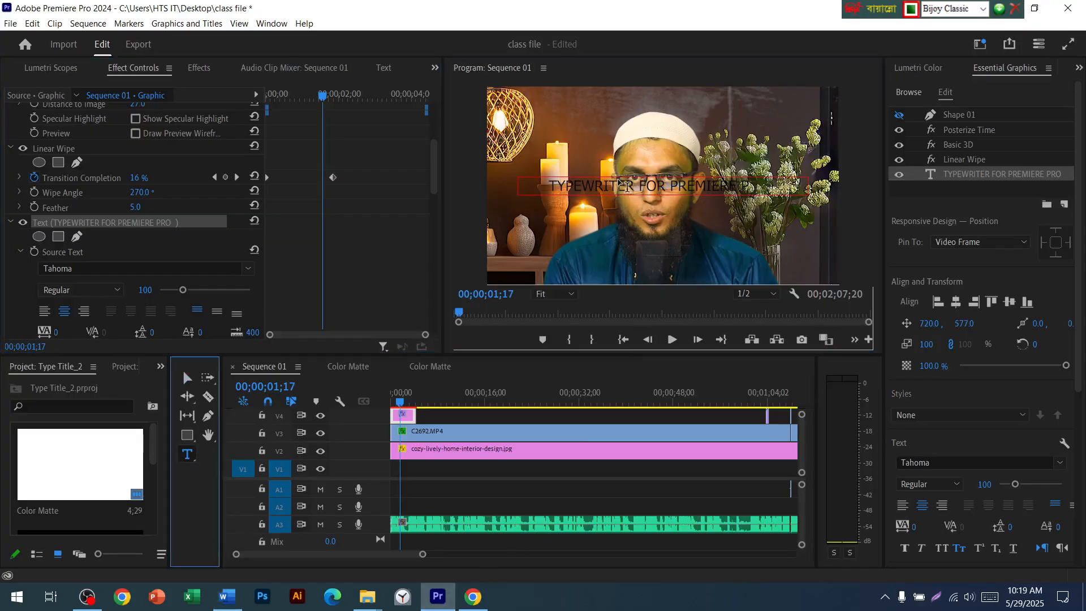
click(627, 186)
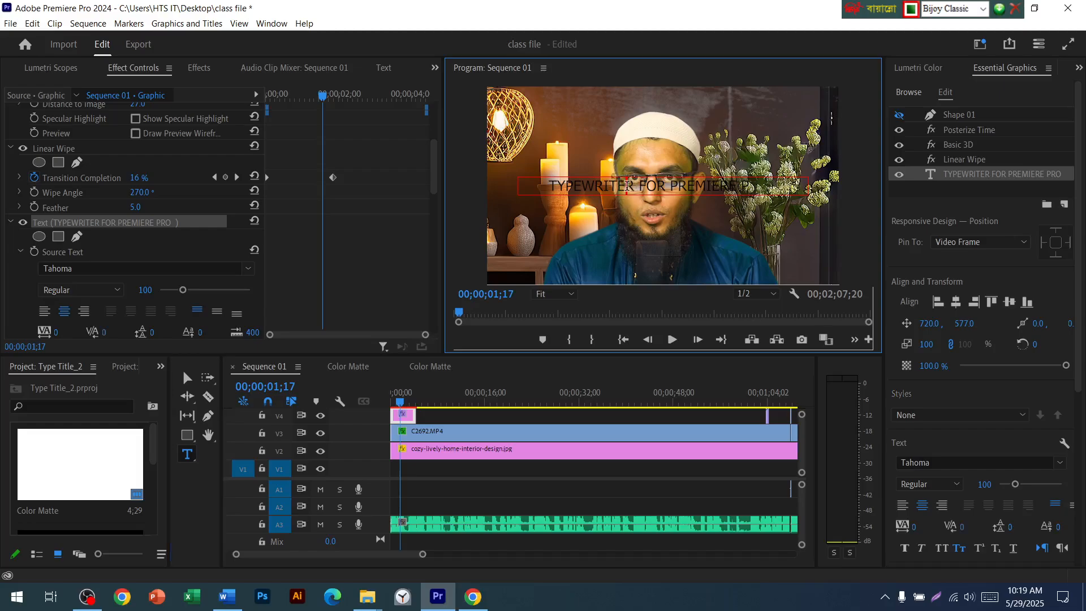
key(ctrl+a)
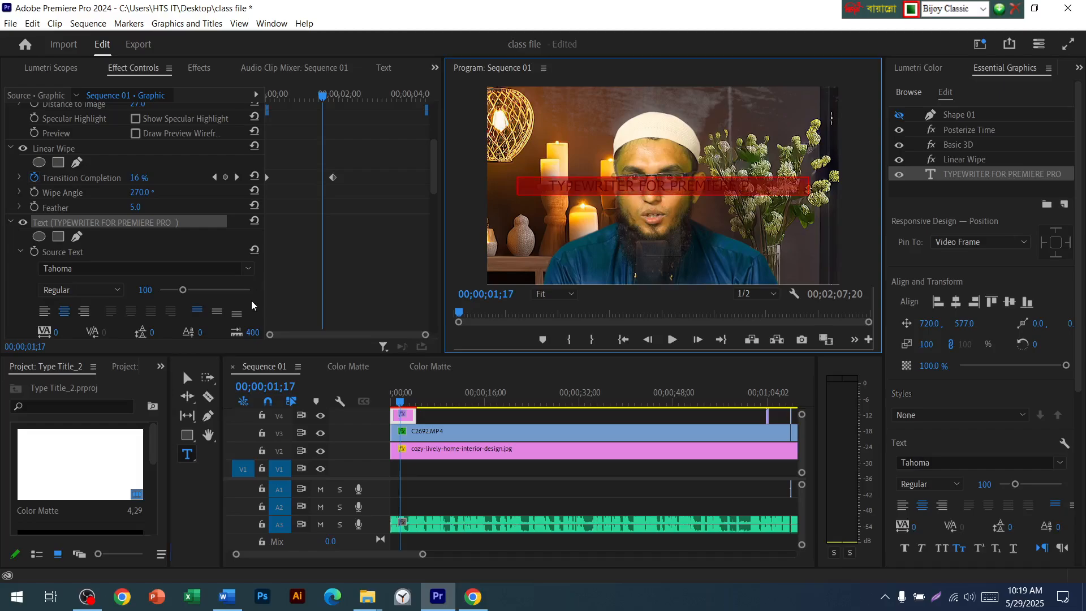
text(Avmmvjvgy AvjvBKzg)
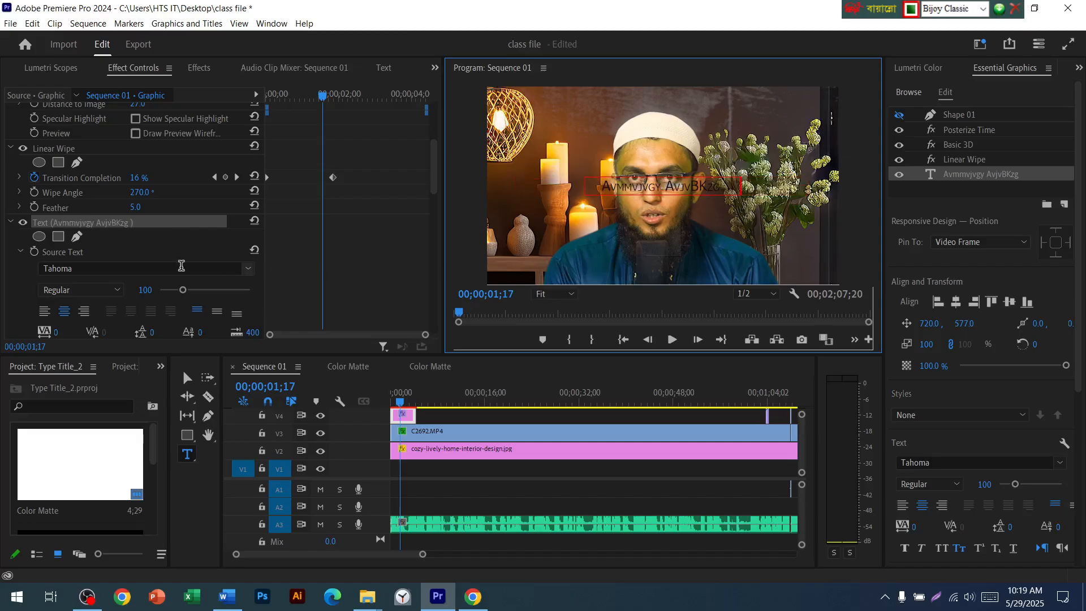
Set the title text's font to SutonnyMJ Bold, switching the keyboard layout to English for the font search
click(248, 268)
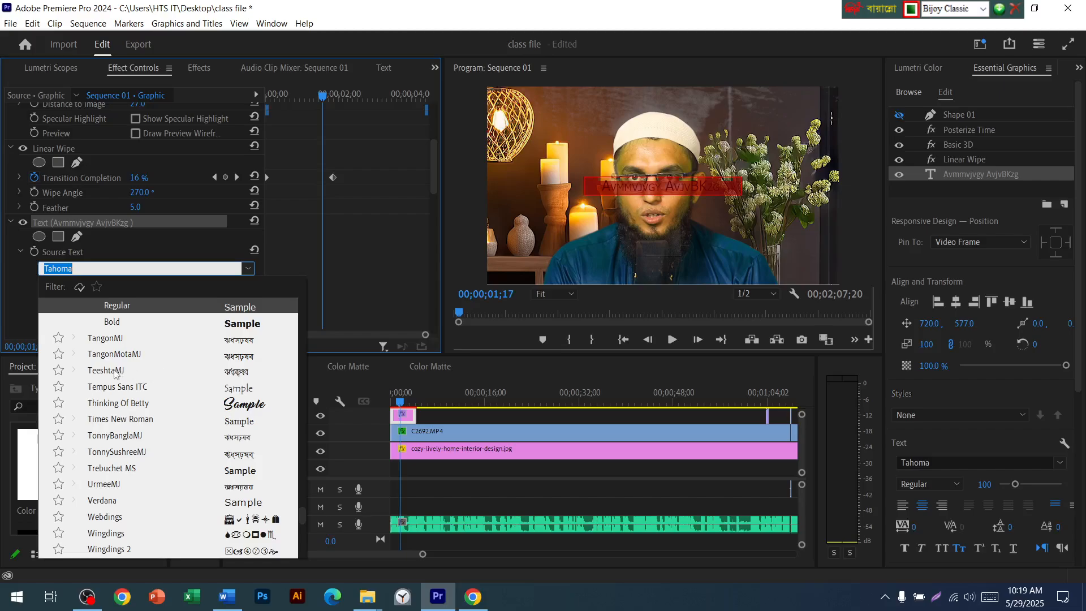
text(KzRUM)
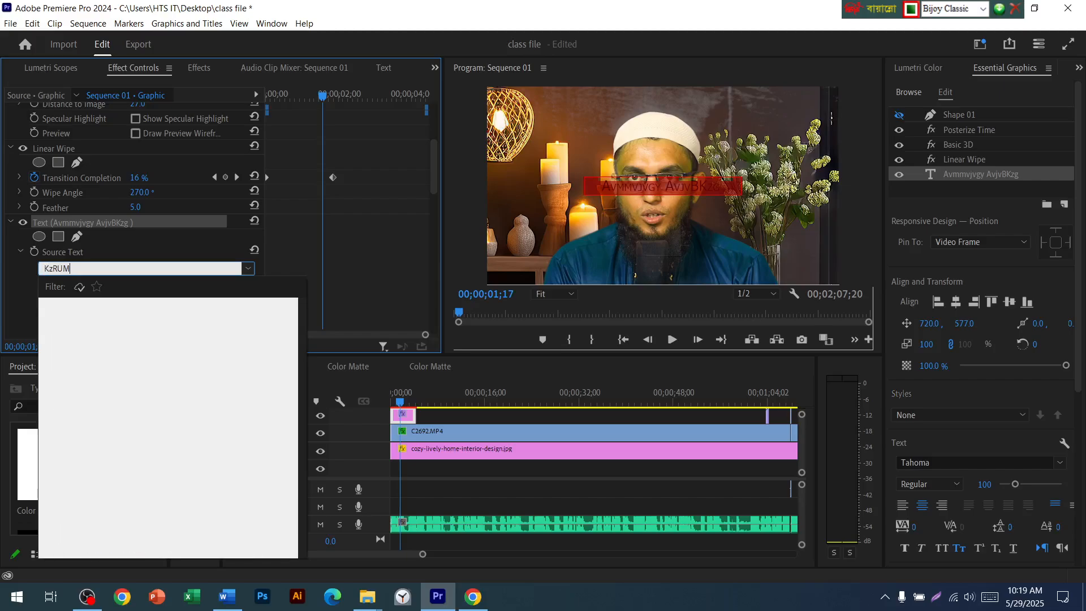
key(ctrl+a)
key(ctrl+alt+b)
text(sutonnymj)
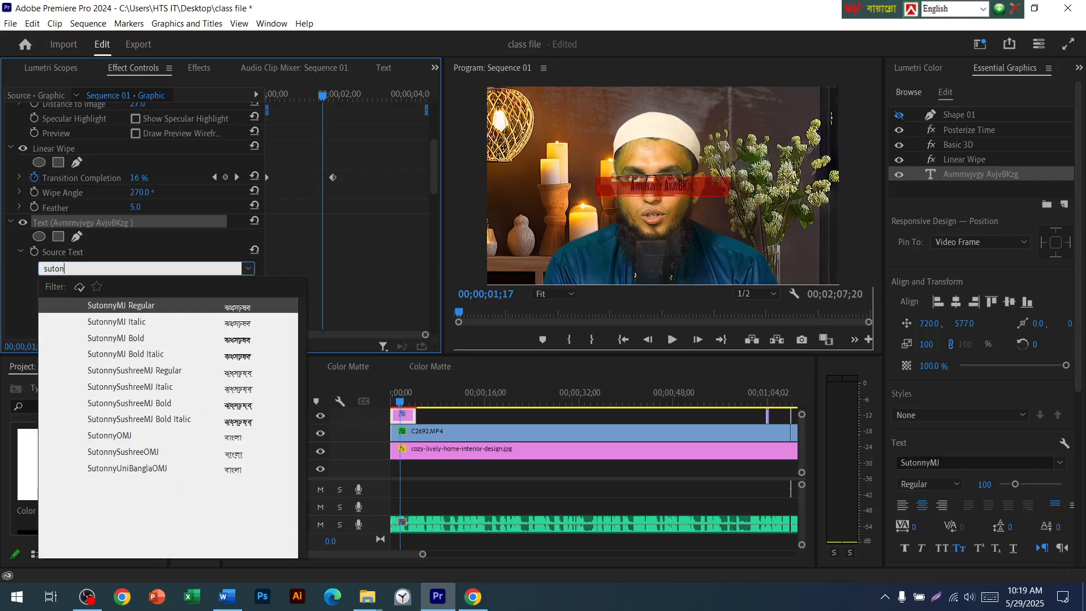
click(109, 339)
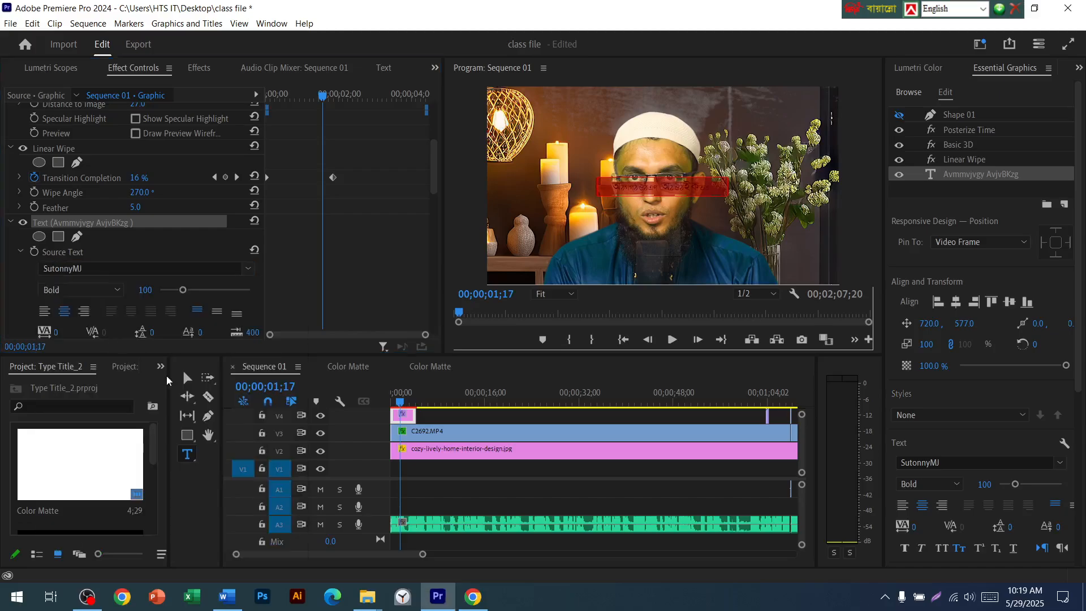
Compare the font of the Bengali greeting in the Word document with the title's font in Premiere Pro
click(220, 599)
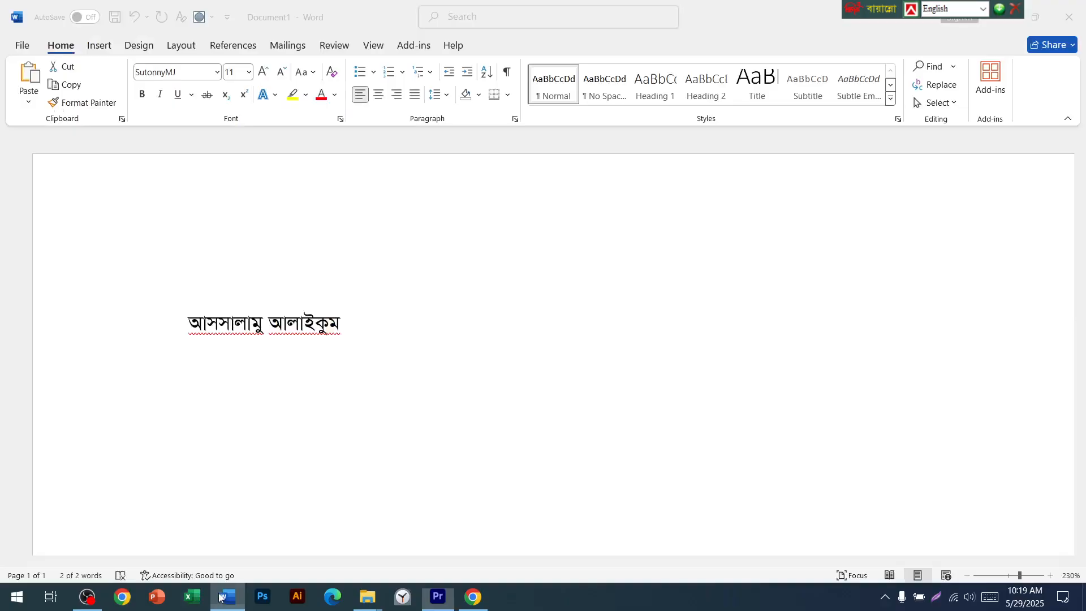
drag(186, 320, 380, 347)
click(441, 605)
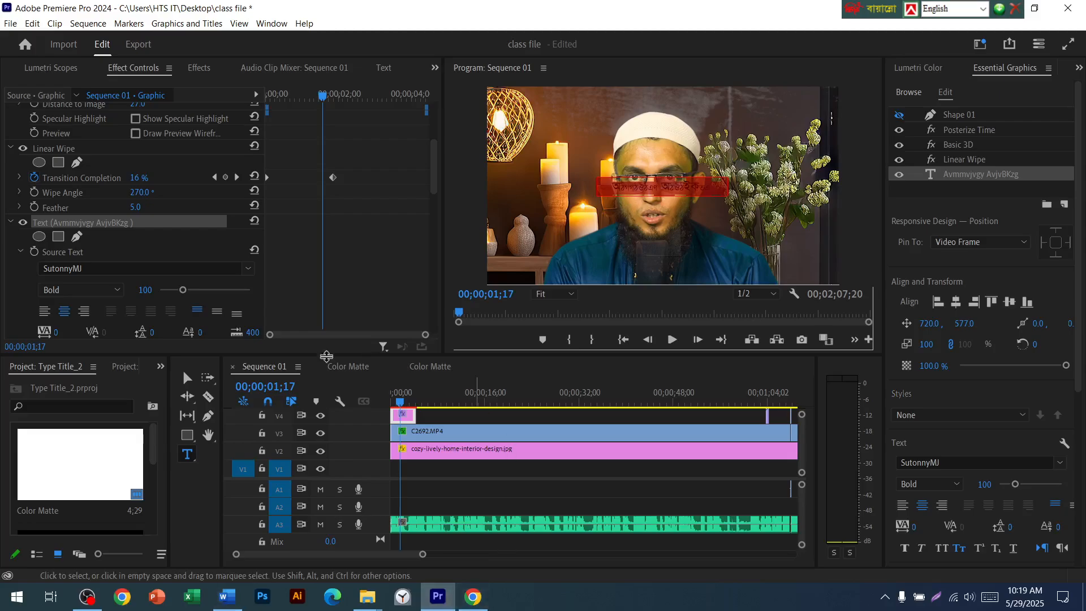
click(89, 267)
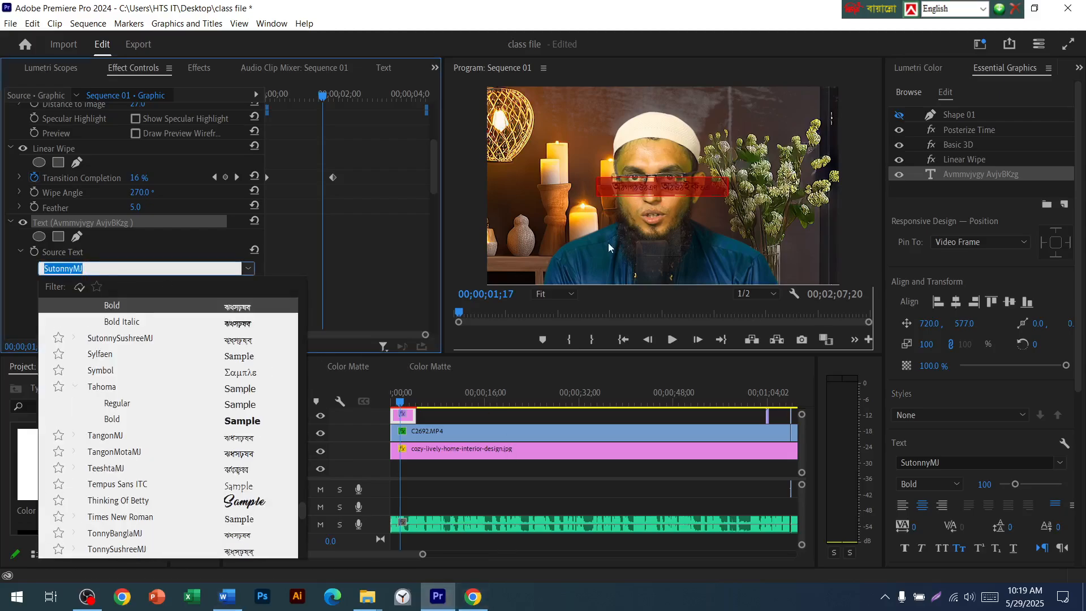
click(271, 260)
Change the title text's fill color to white
scroll(186, 271, down, 2)
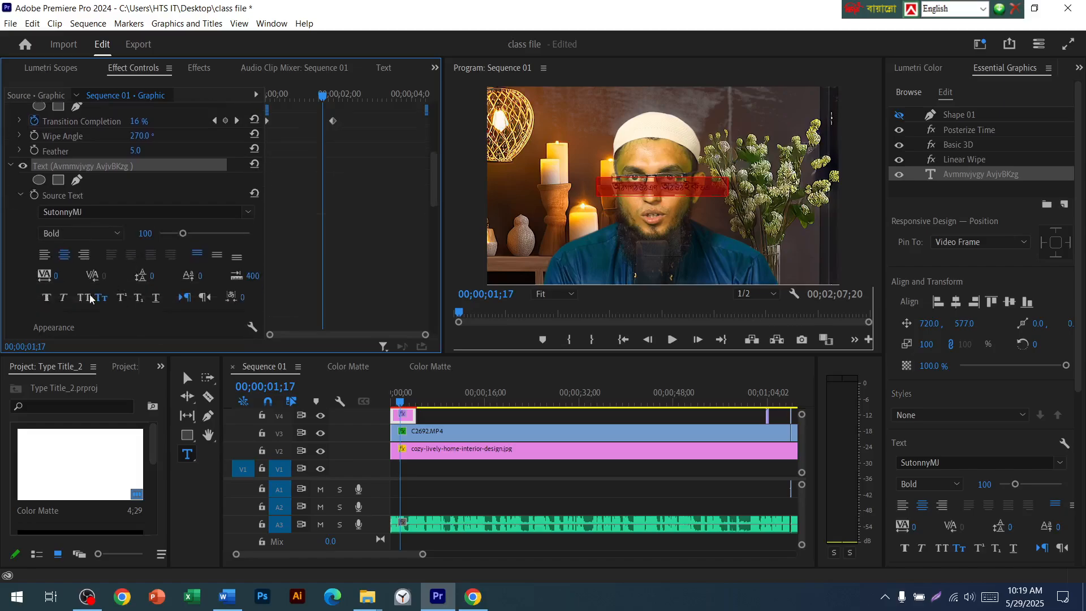
scroll(90, 299, down, 6)
click(71, 200)
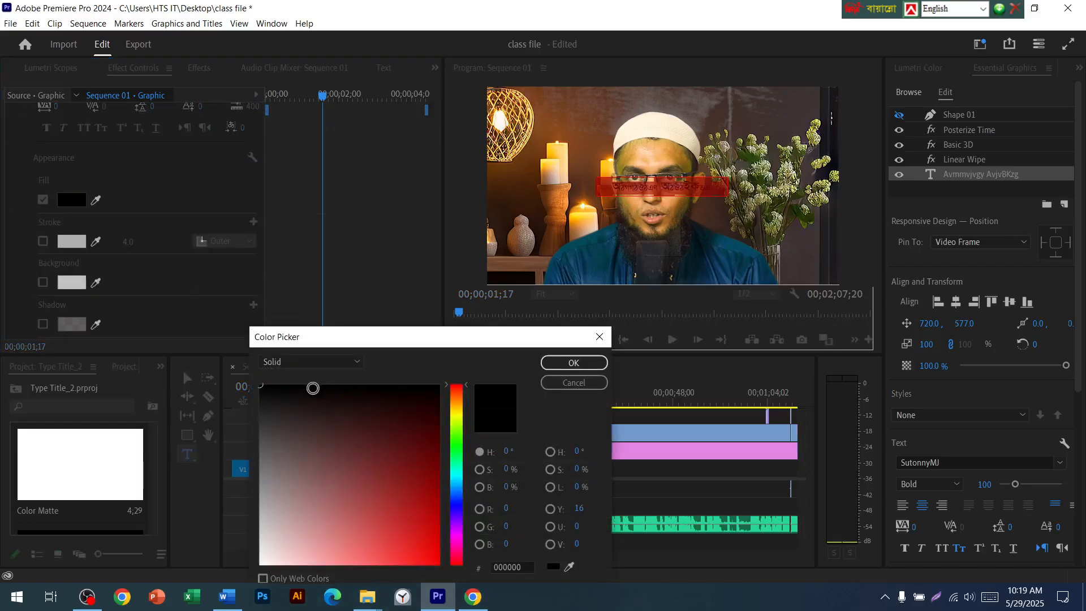
drag(313, 388, 236, 607)
click(572, 363)
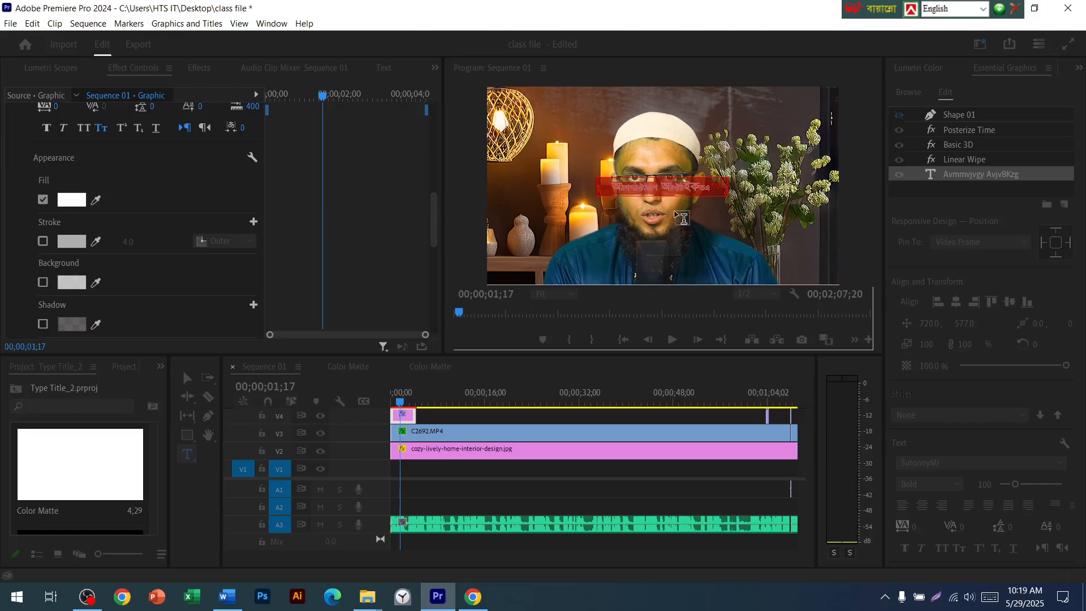
Select the whole Bengali title text and turn off its Small Caps style
click(672, 190)
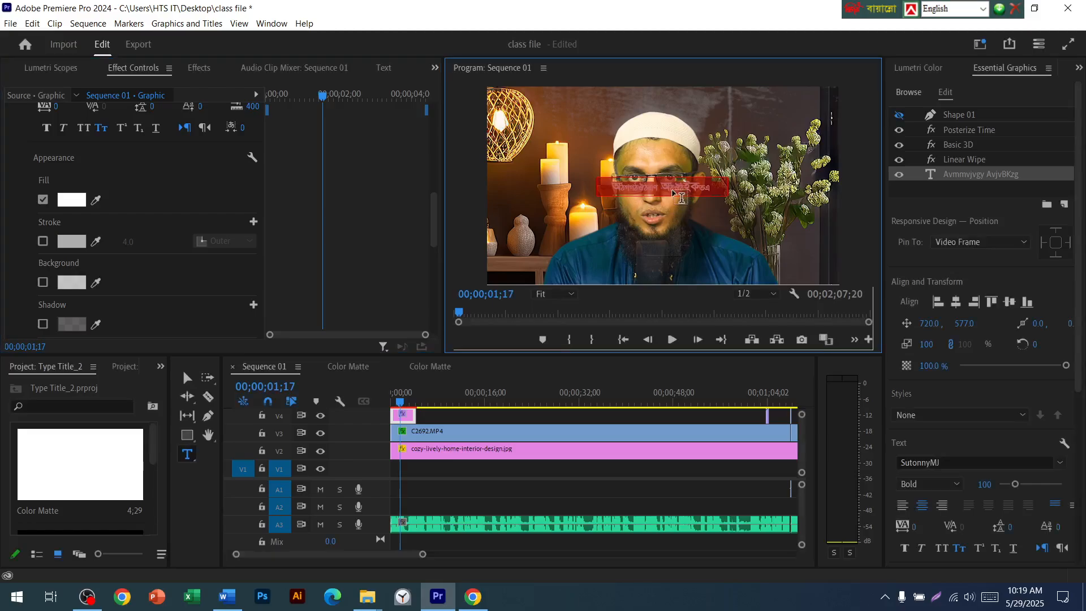
click(658, 186)
key(ctrl+a)
click(673, 186)
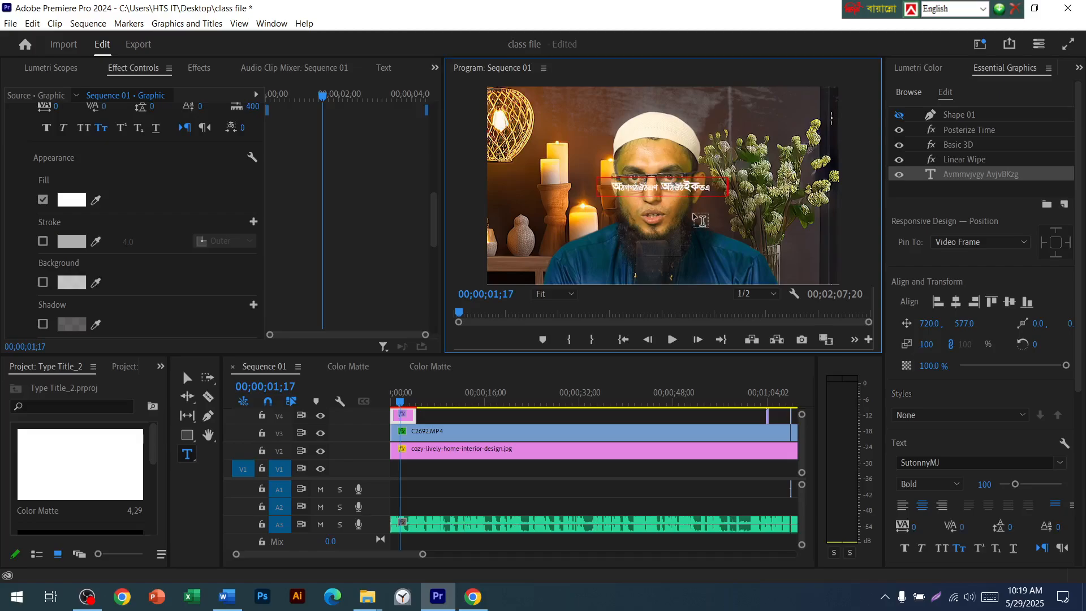
scroll(195, 265, down, 3)
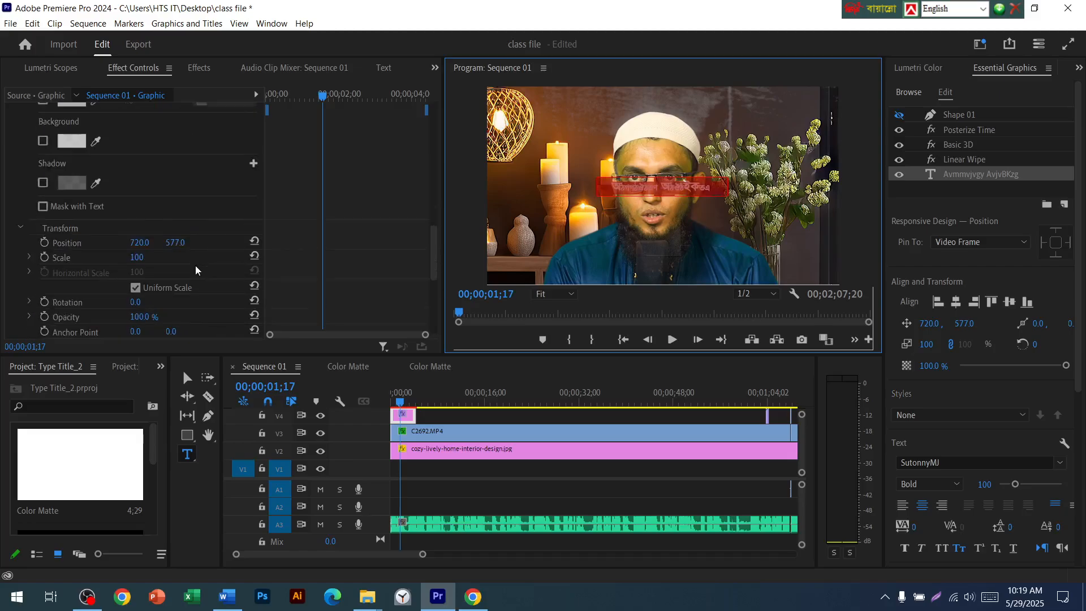
scroll(195, 266, up, 4)
scroll(196, 266, up, 2)
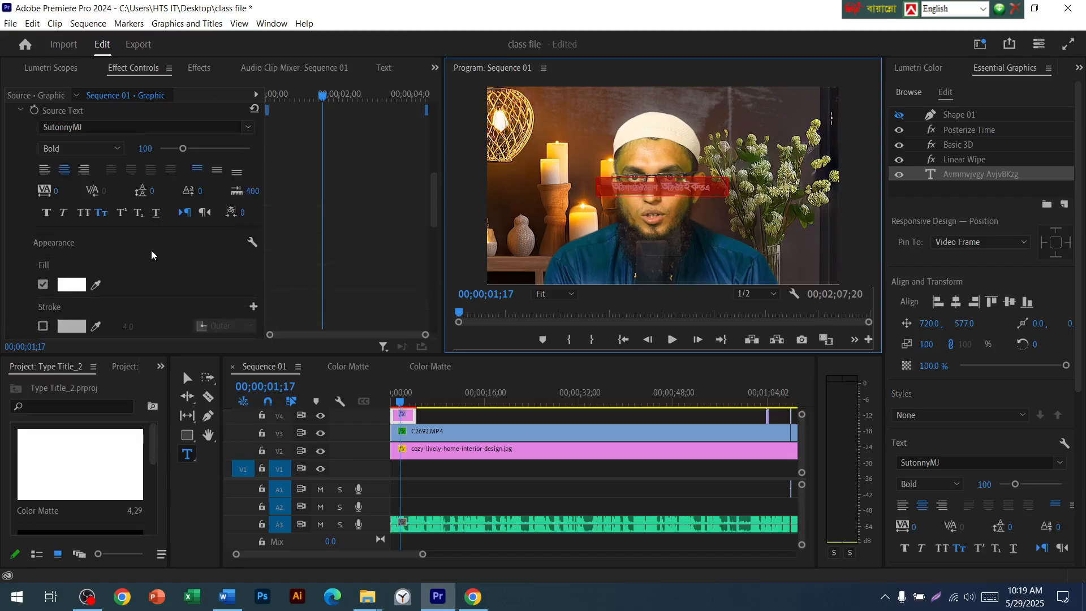
click(102, 213)
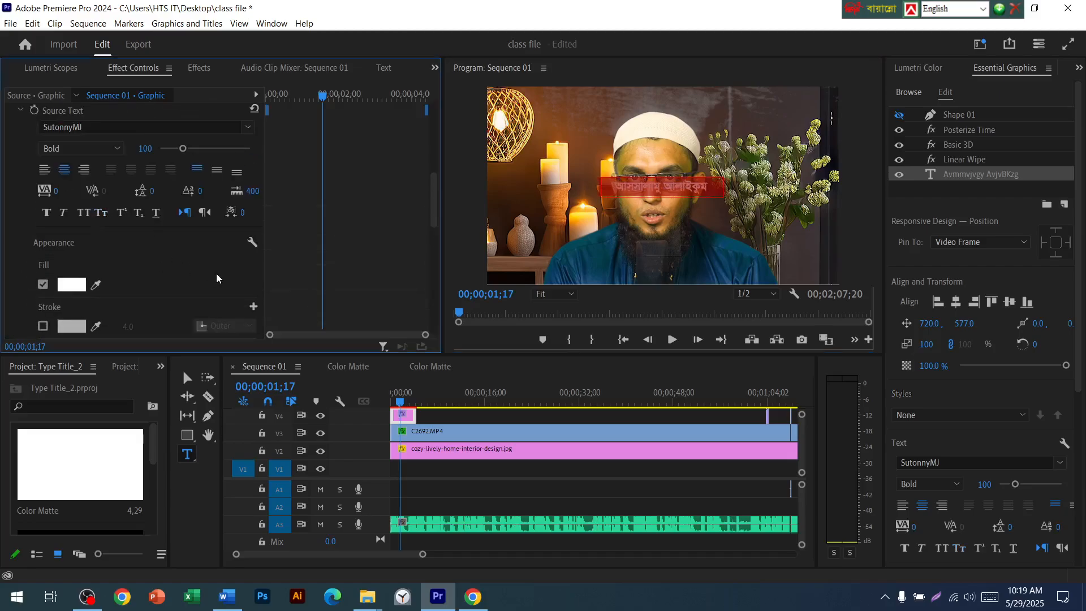
Increase the Bengali title's font size to 236
scroll(207, 209, up, 1)
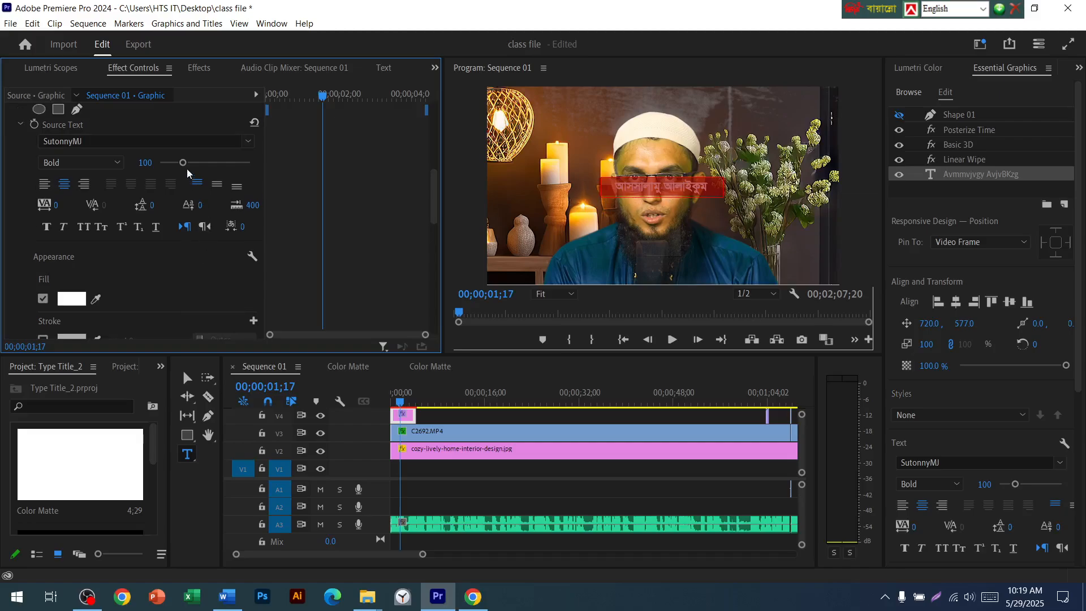
scroll(205, 167, up, 3)
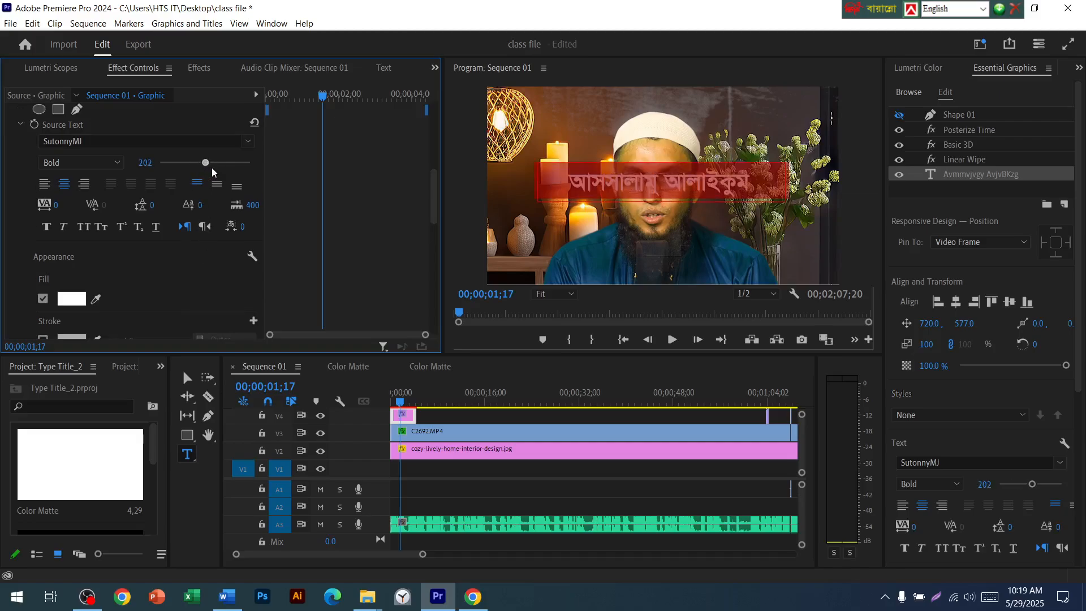
drag(211, 168, 213, 168)
scroll(141, 235, up, 4)
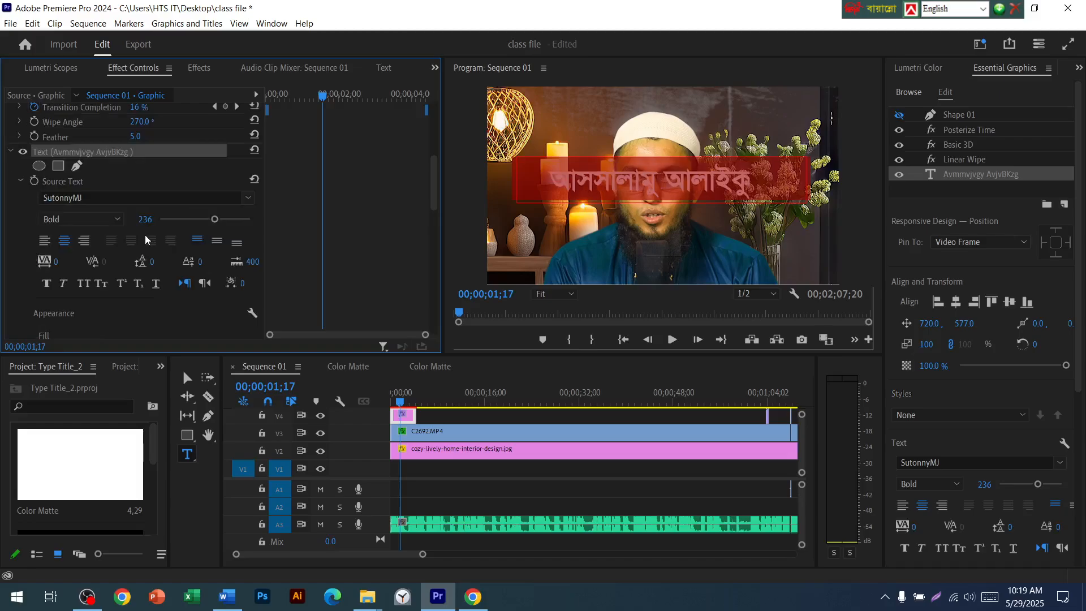
Move the Bengali title down to the lower part of the frame, at about position 767, 997
scroll(145, 235, up, 5)
key(v)
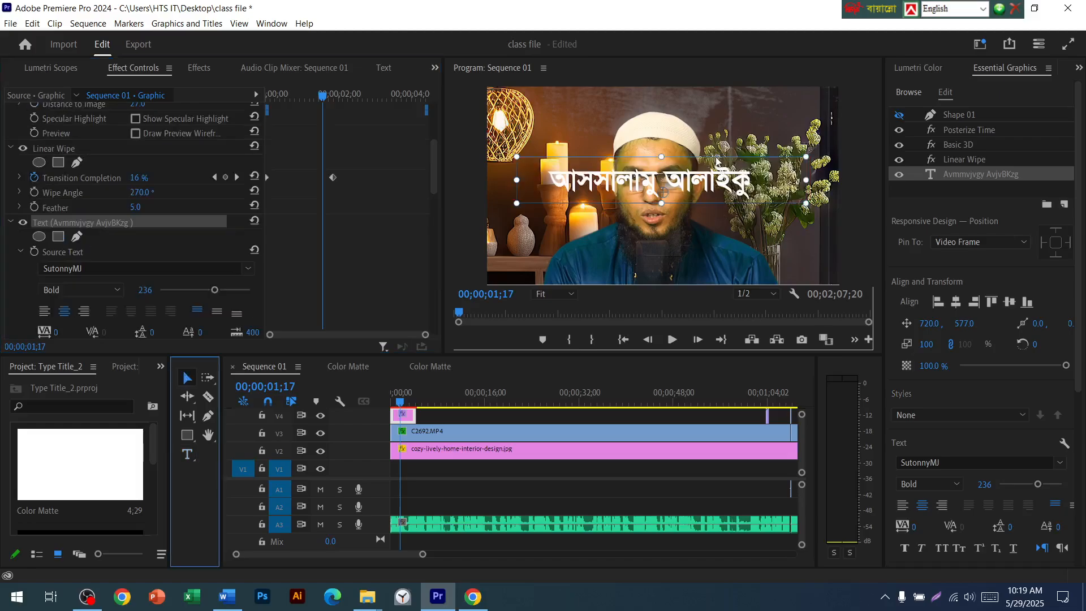
drag(716, 162, 730, 239)
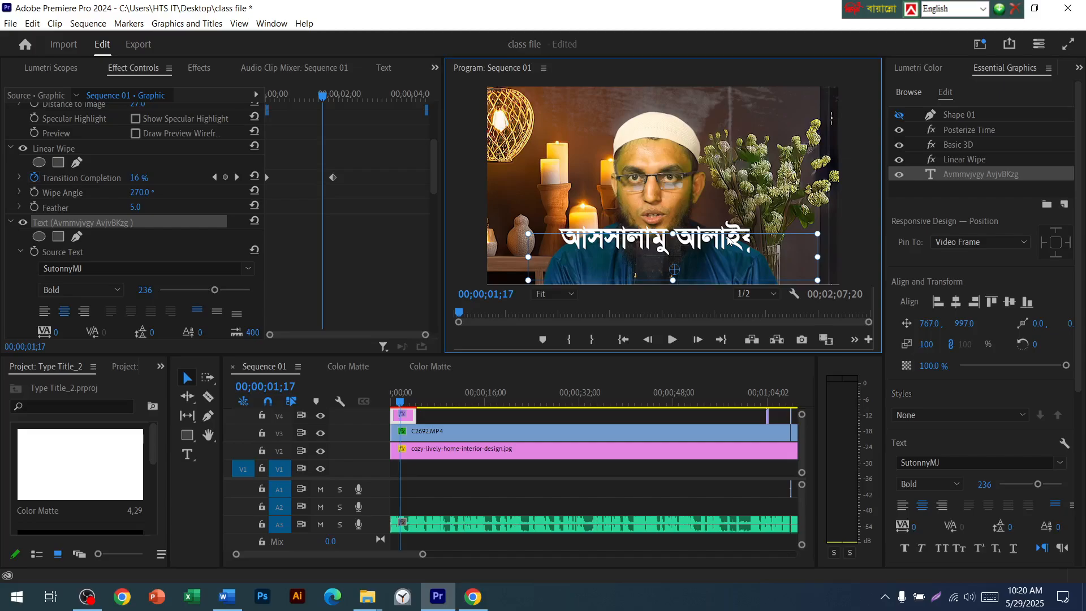
Play the opening of the sequence several times from the start to check the title's typewriter reveal against the speech
drag(400, 402, 375, 402)
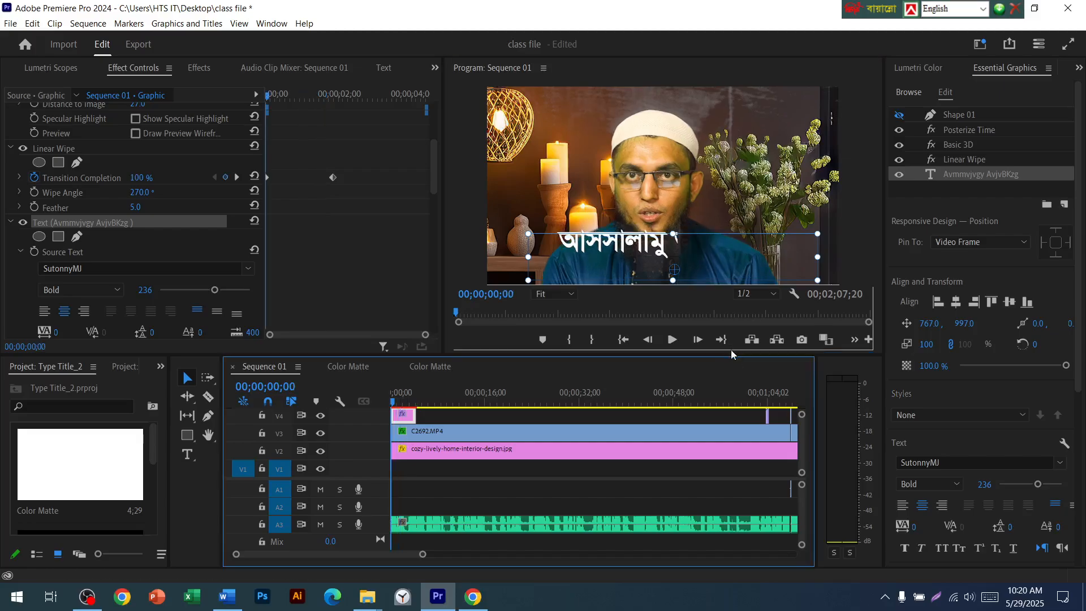
click(673, 343)
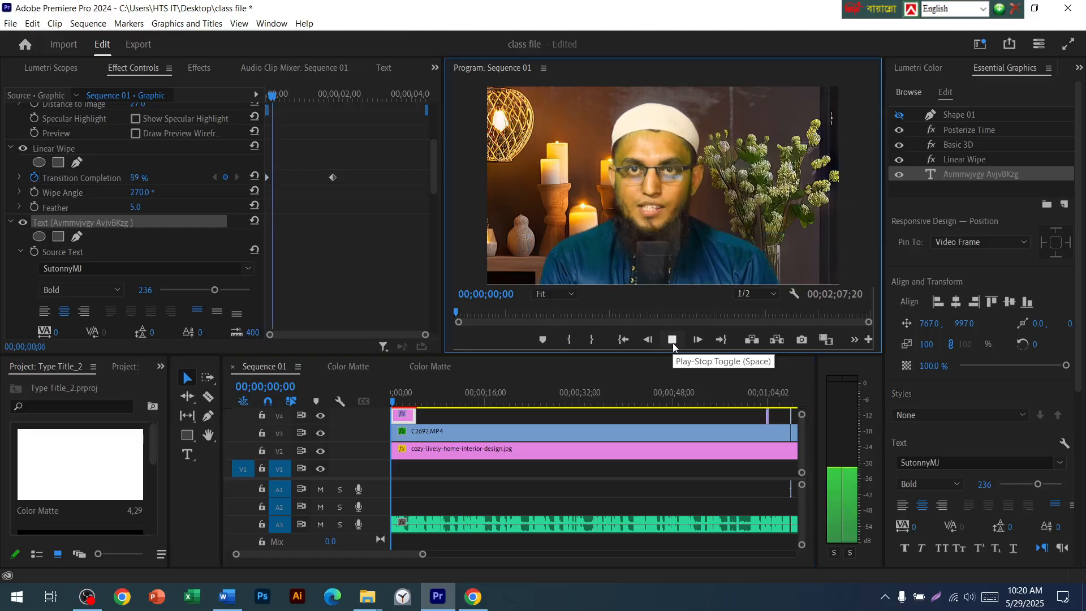
click(673, 343)
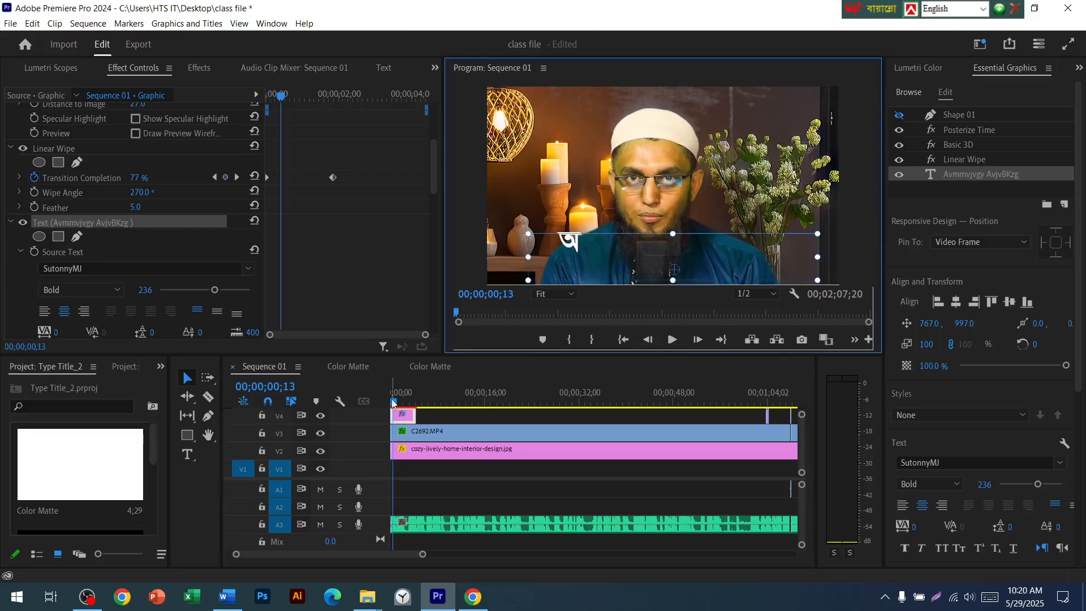
drag(393, 402, 390, 402)
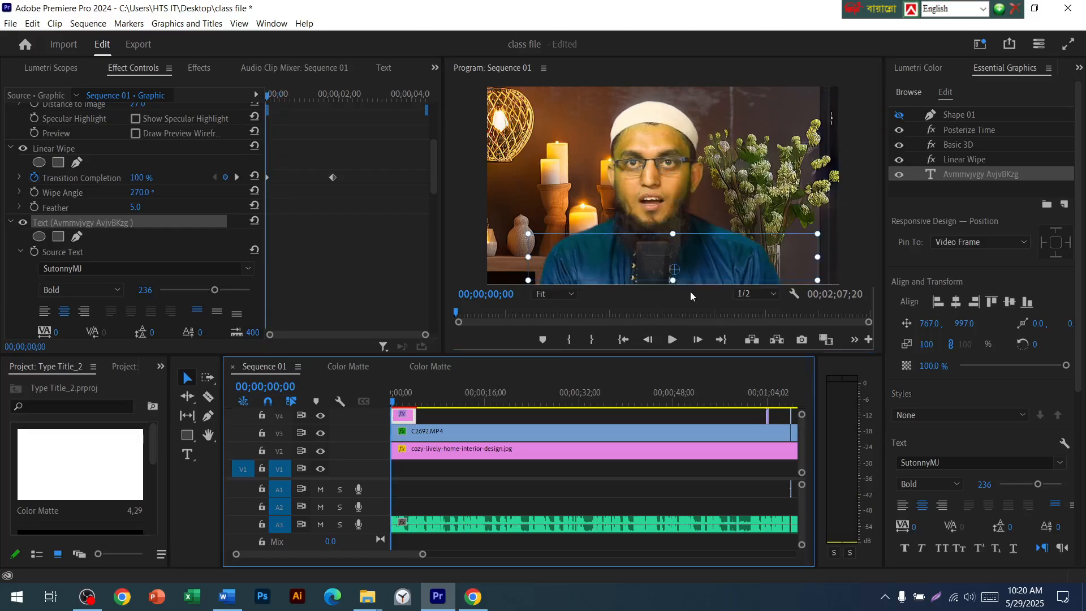
click(672, 342)
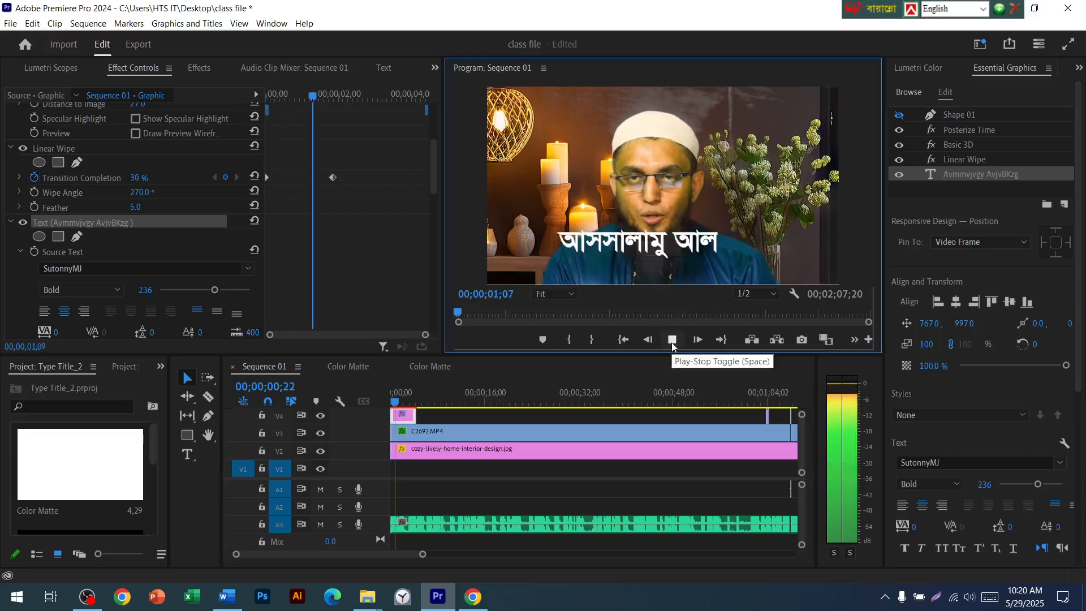
click(672, 342)
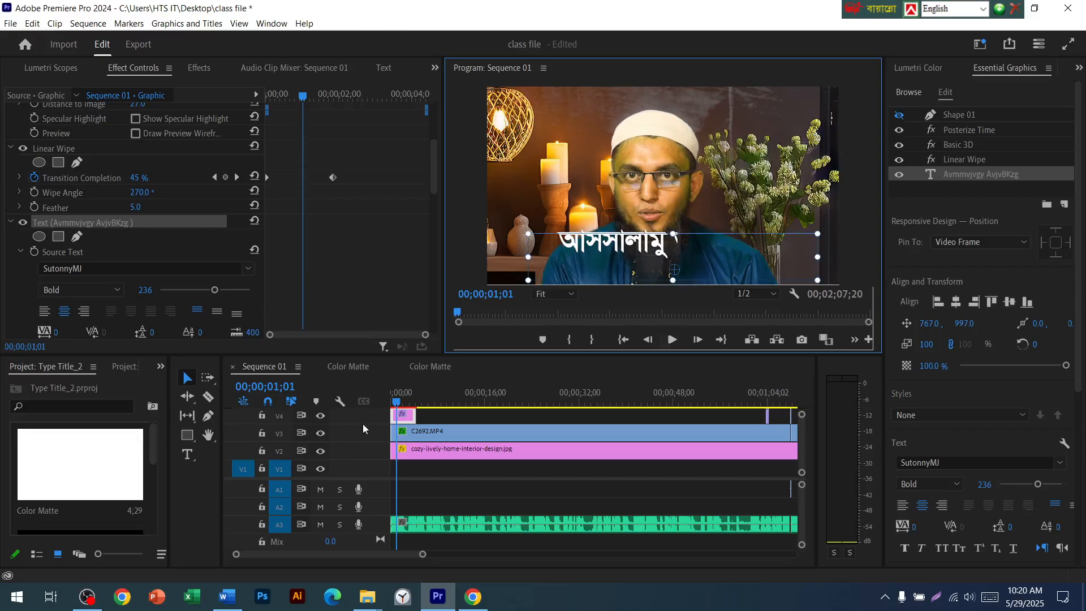
drag(396, 404, 391, 404)
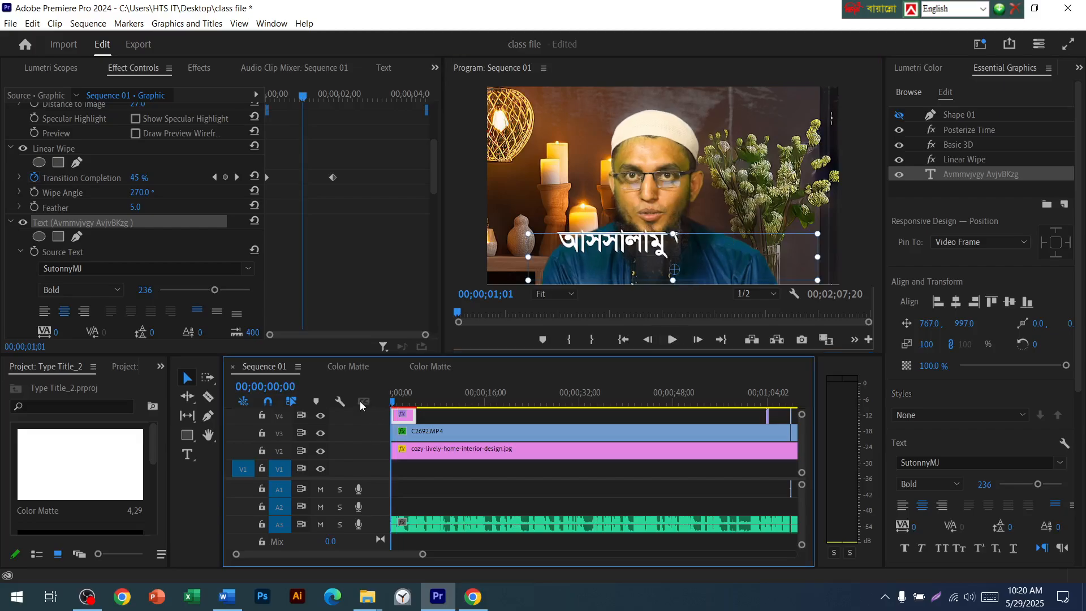
click(671, 341)
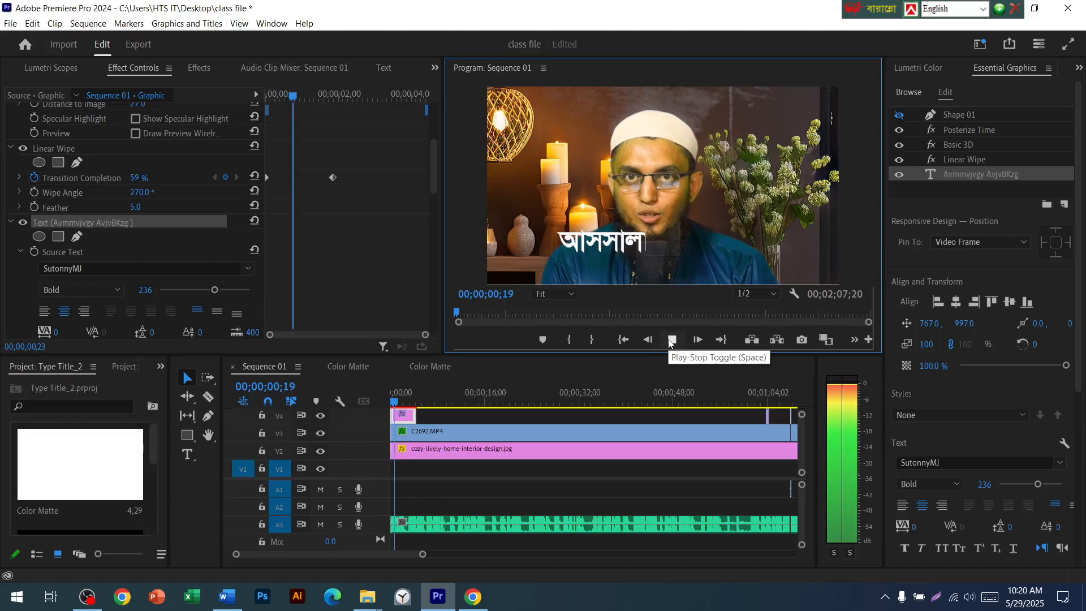
key(space)
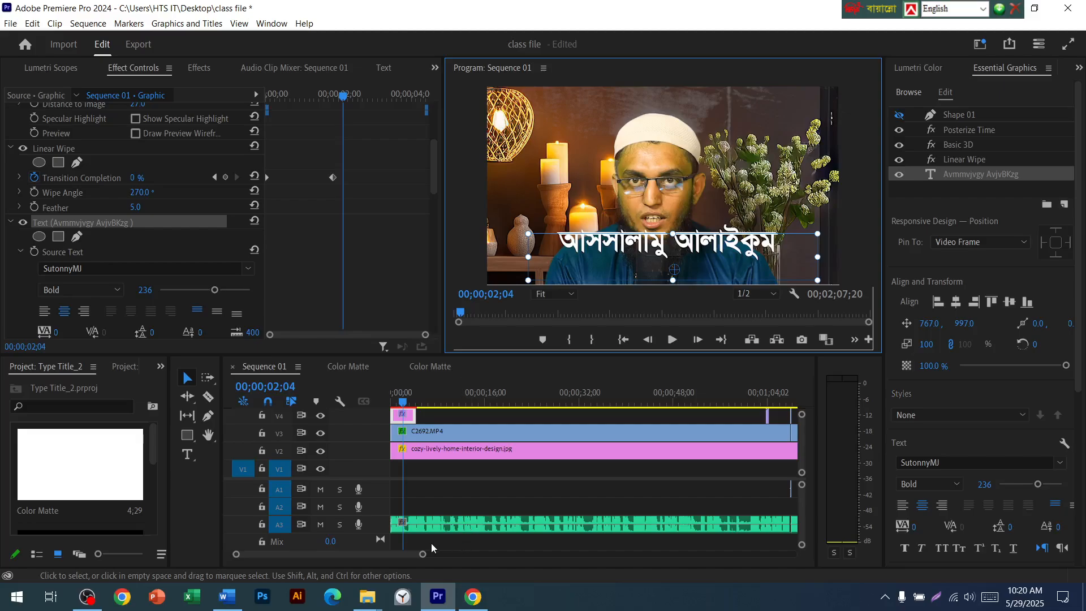
Trim the end of the title clip to about two and a half seconds and play the opening from the start
drag(424, 559, 280, 554)
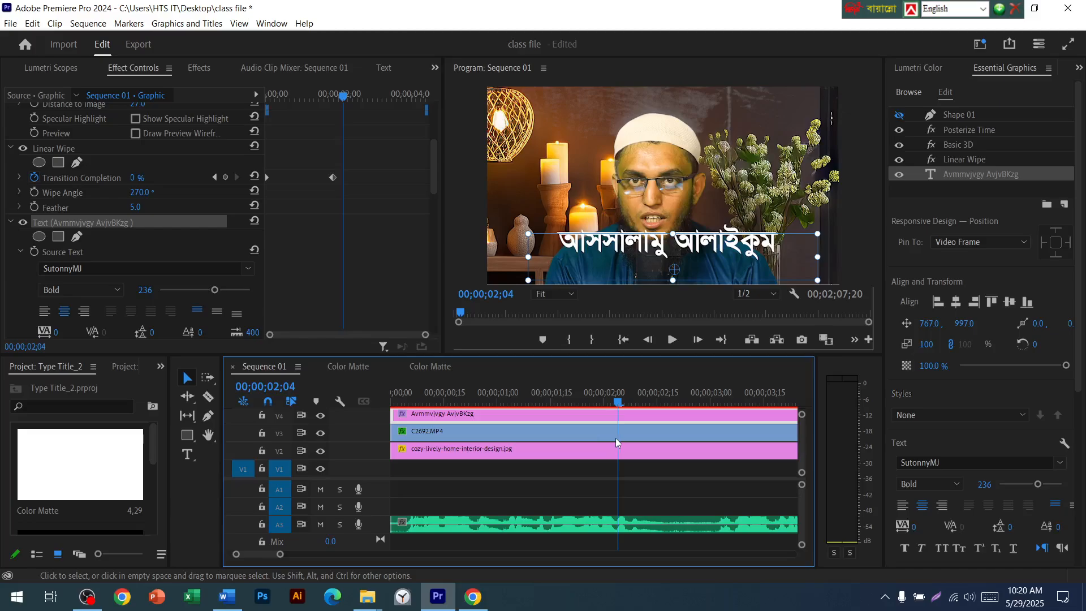
scroll(694, 433, down, 2)
drag(735, 417, 526, 403)
key(Home)
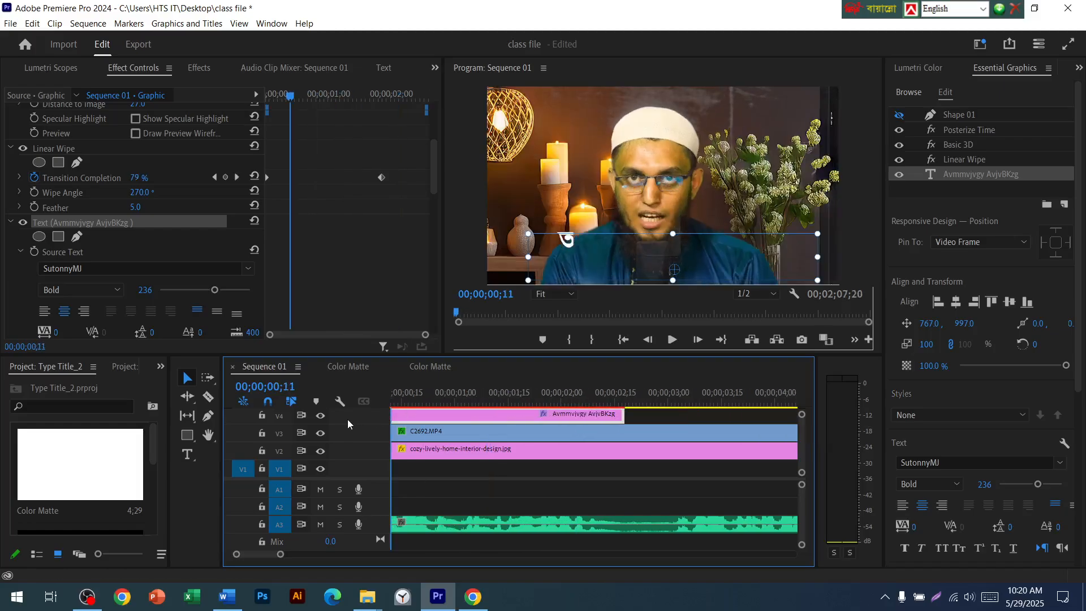
click(672, 340)
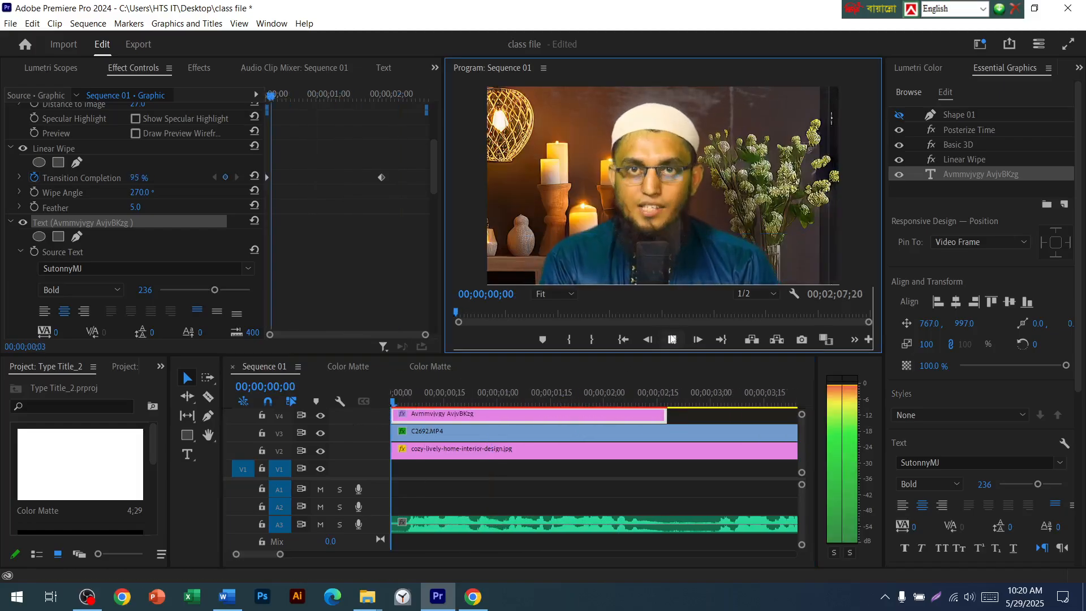
click(672, 340)
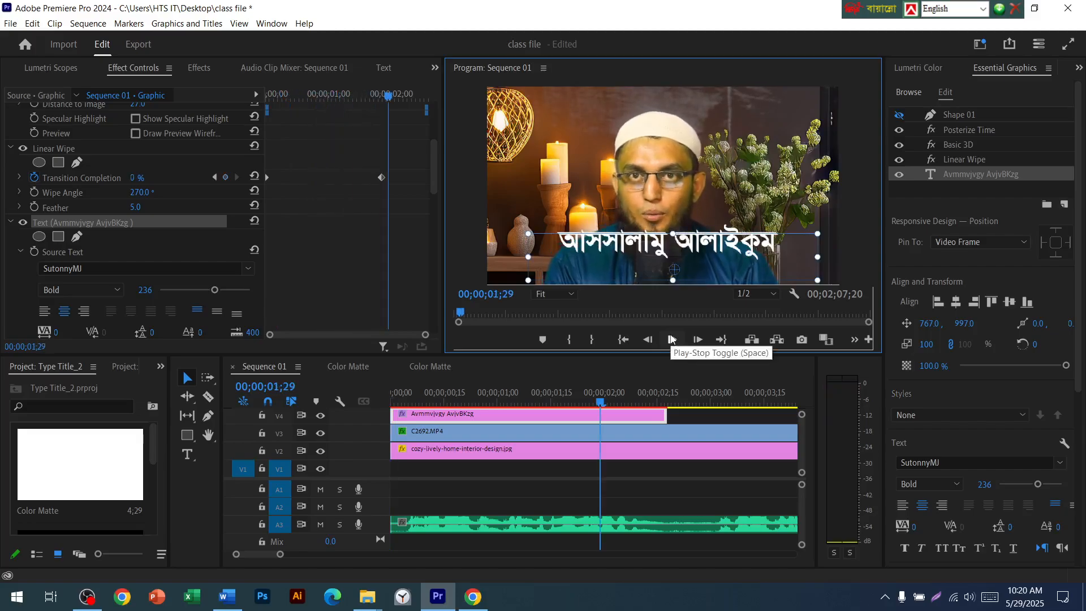
Shorten the title clip to a duration of 00;00;00;29 and play the opening from the start
drag(666, 415, 575, 412)
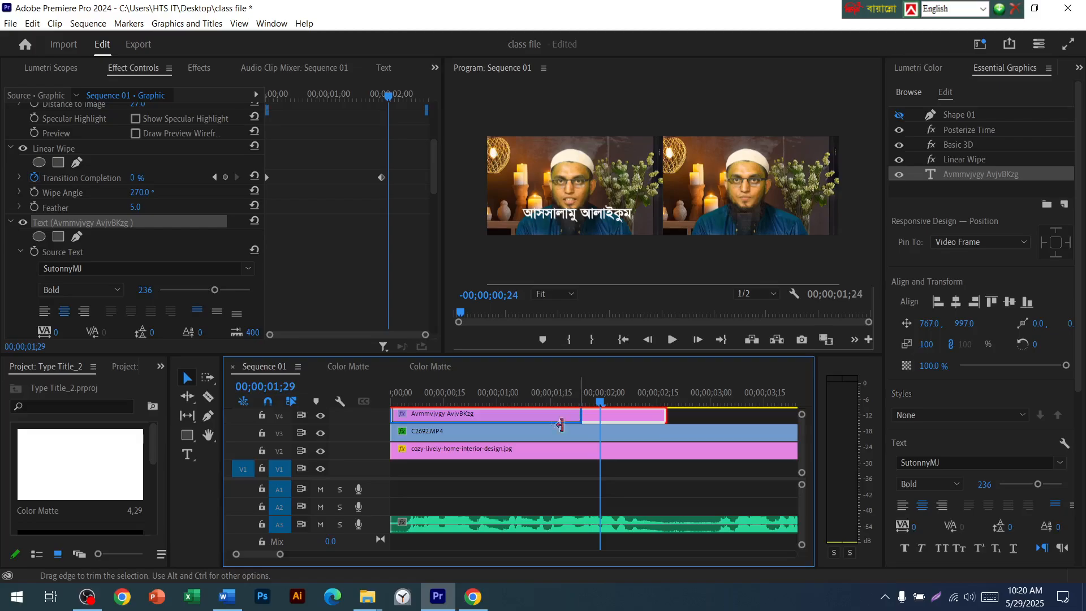
right_click(549, 414)
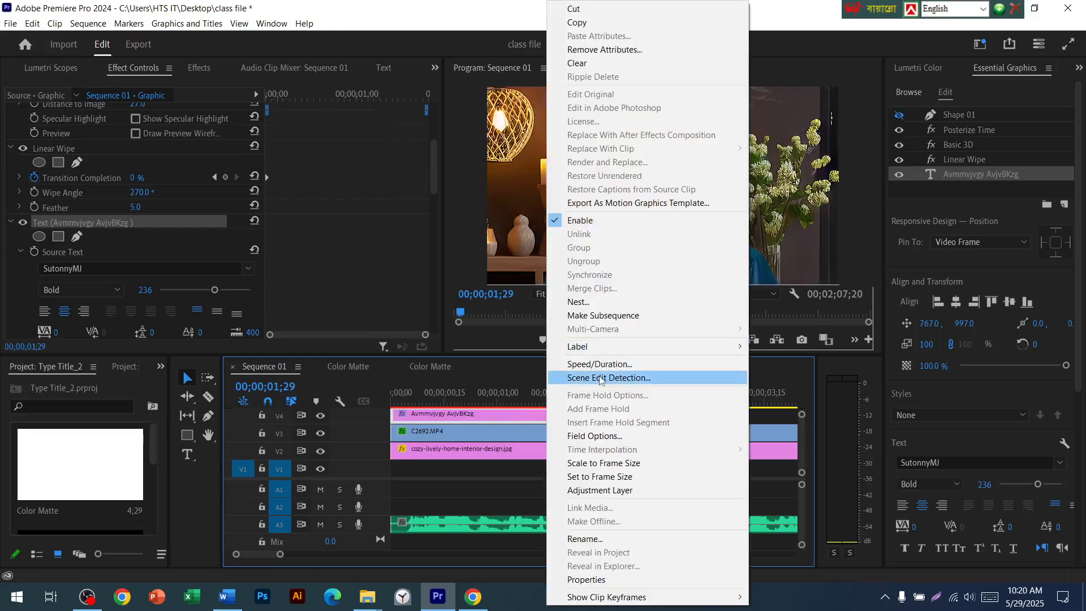
click(599, 364)
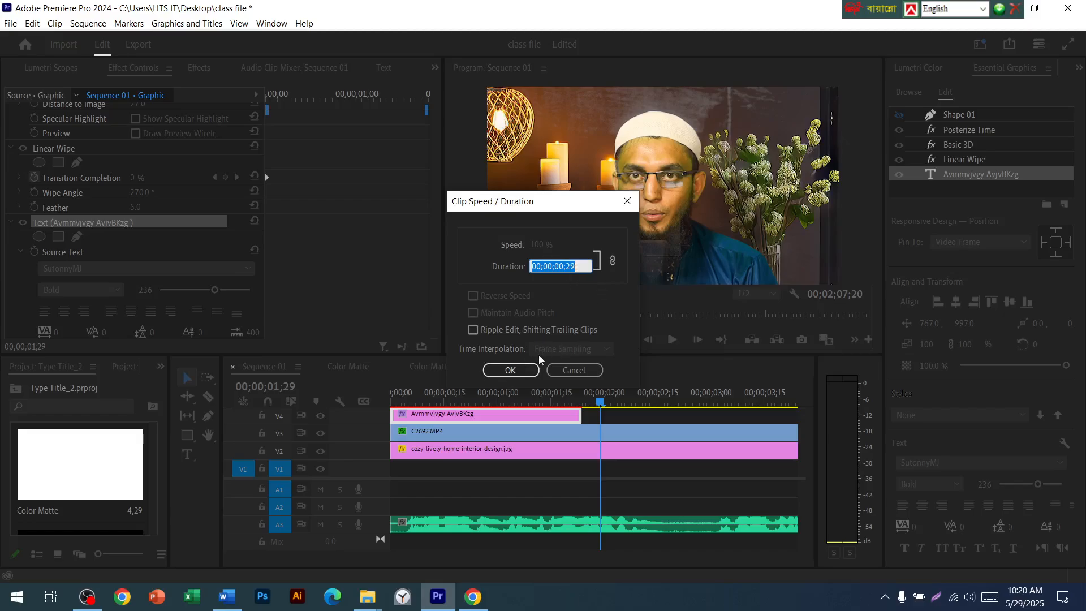
click(528, 368)
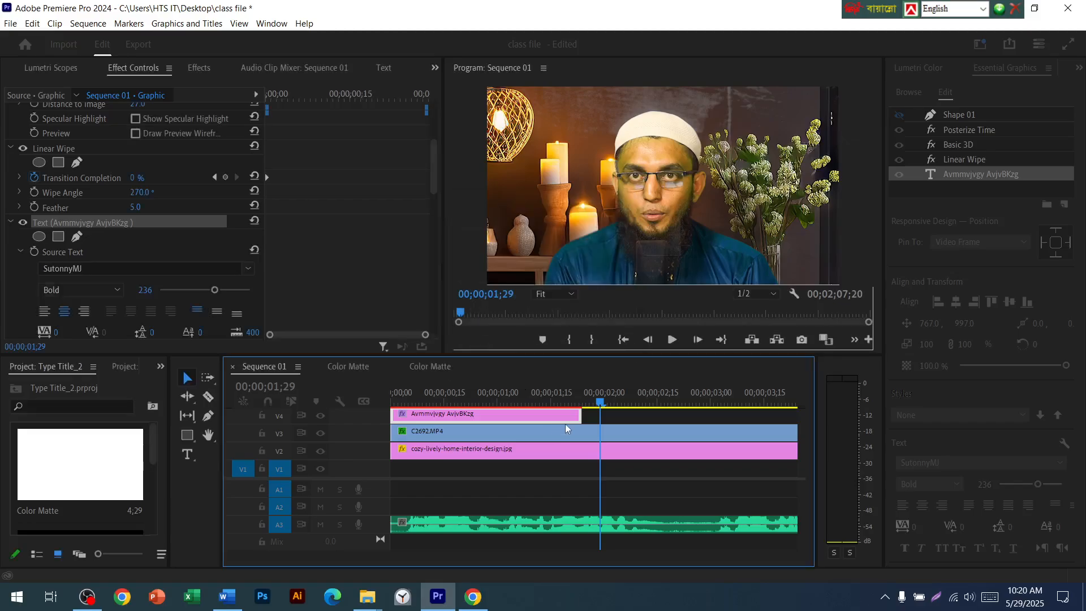
key(Home)
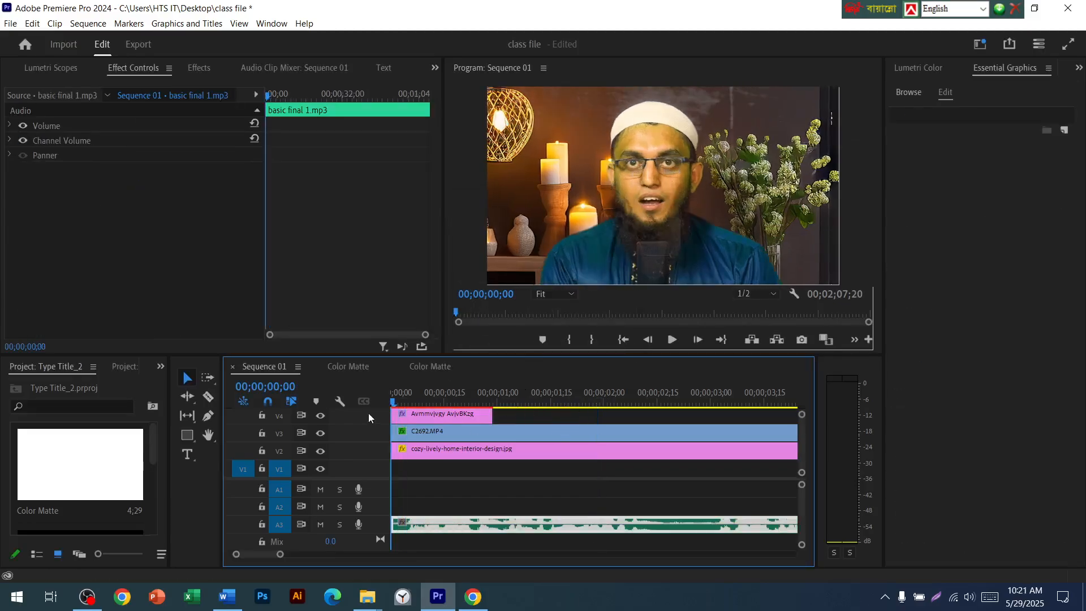
click(672, 339)
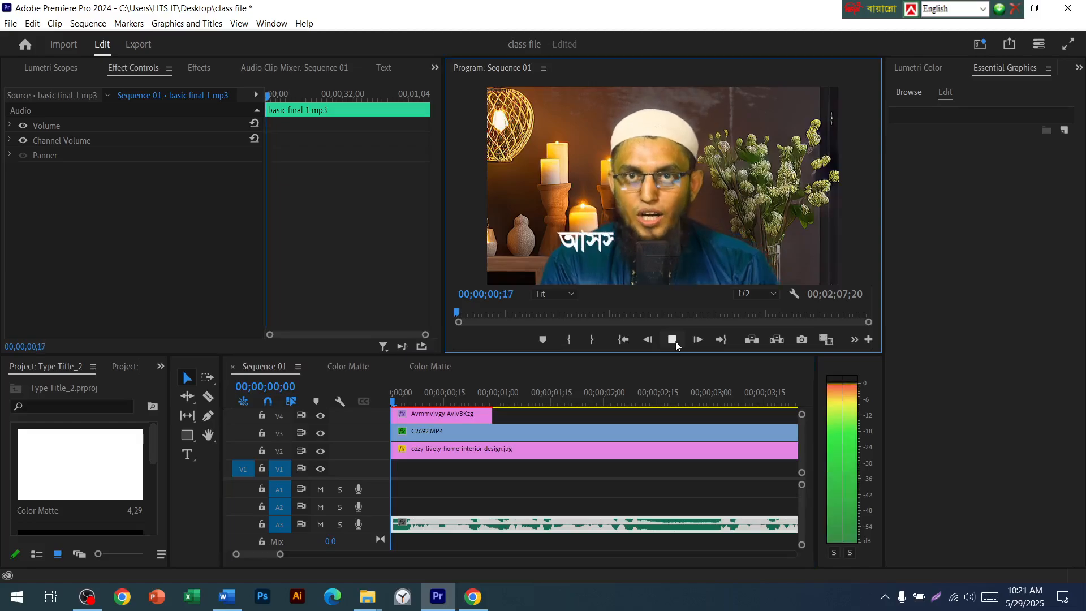
click(672, 340)
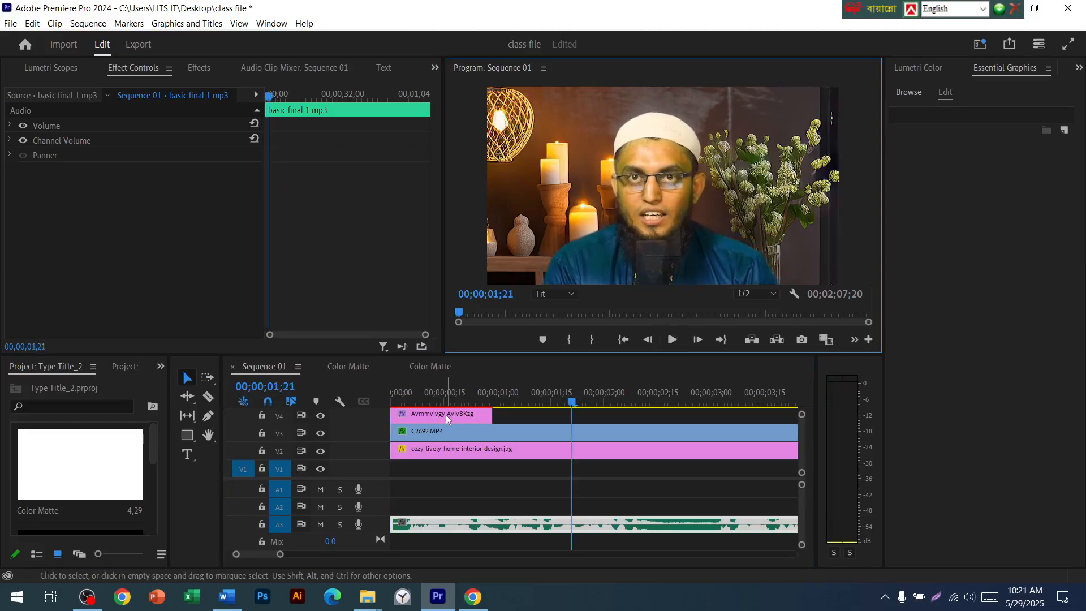
Lengthen the title clip's duration by a few frames to slightly over one second
drag(563, 406, 483, 409)
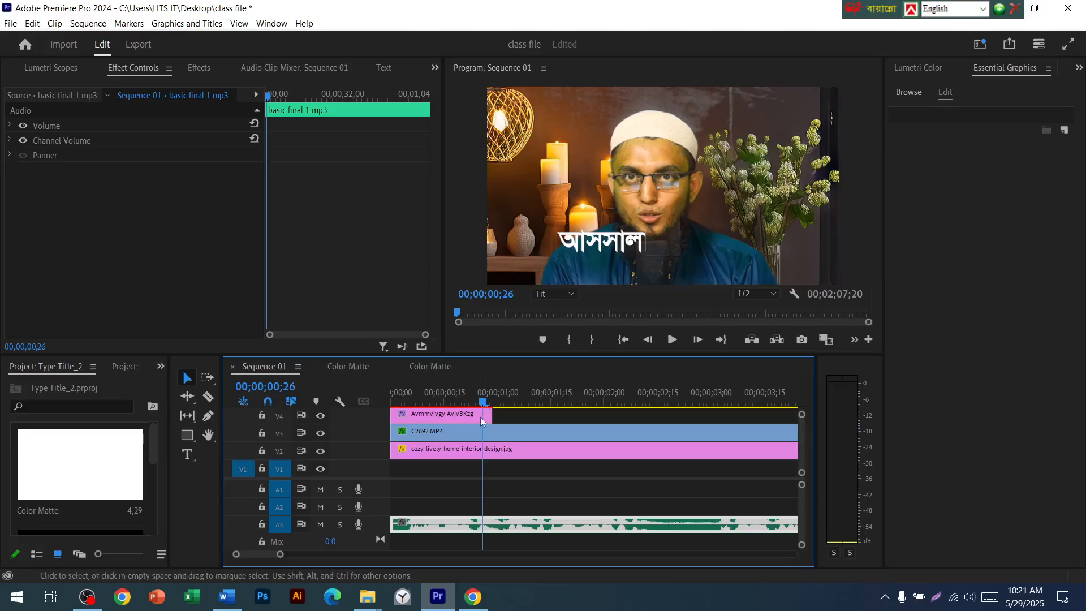
click(486, 413)
right_click(473, 414)
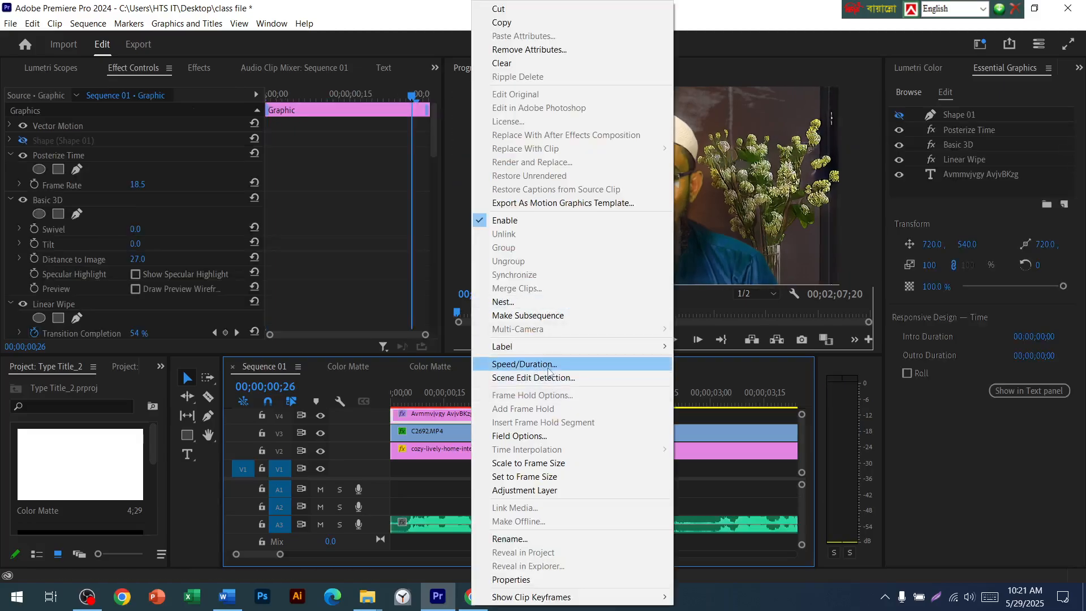
click(628, 363)
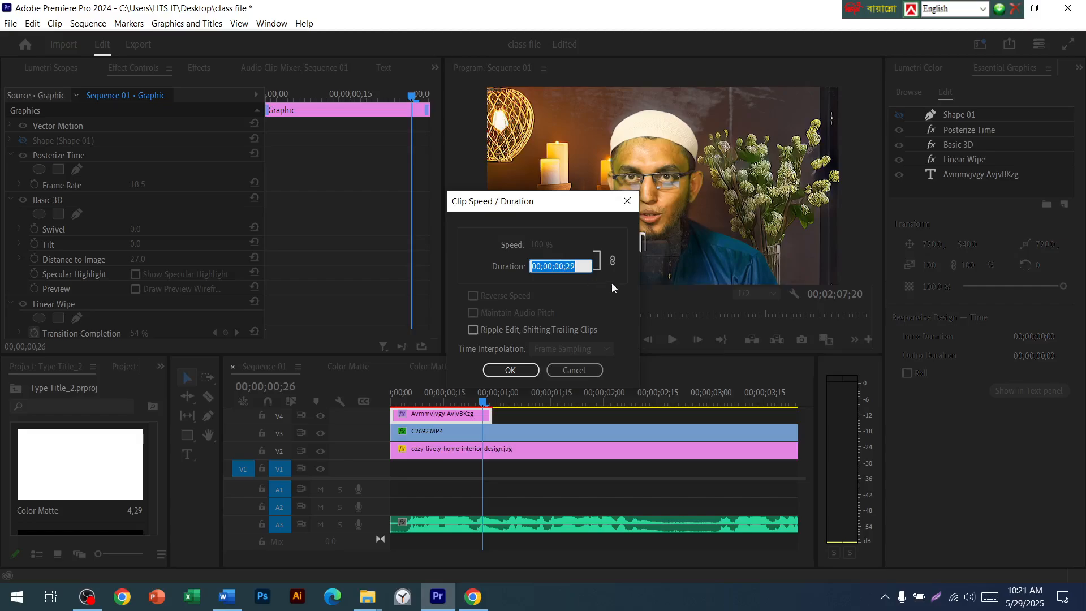
key(Up)
key(Up)
key(Up)
key(Up)
click(521, 375)
click(454, 400)
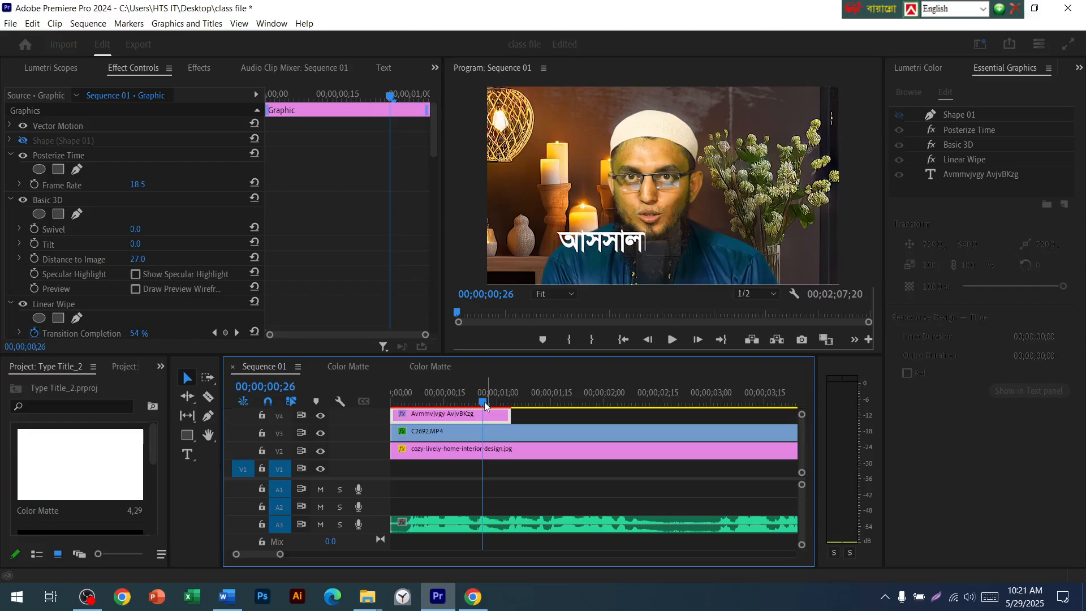
Check the title near its end and set the title clip's duration to 00;00;01;11
drag(454, 407, 507, 411)
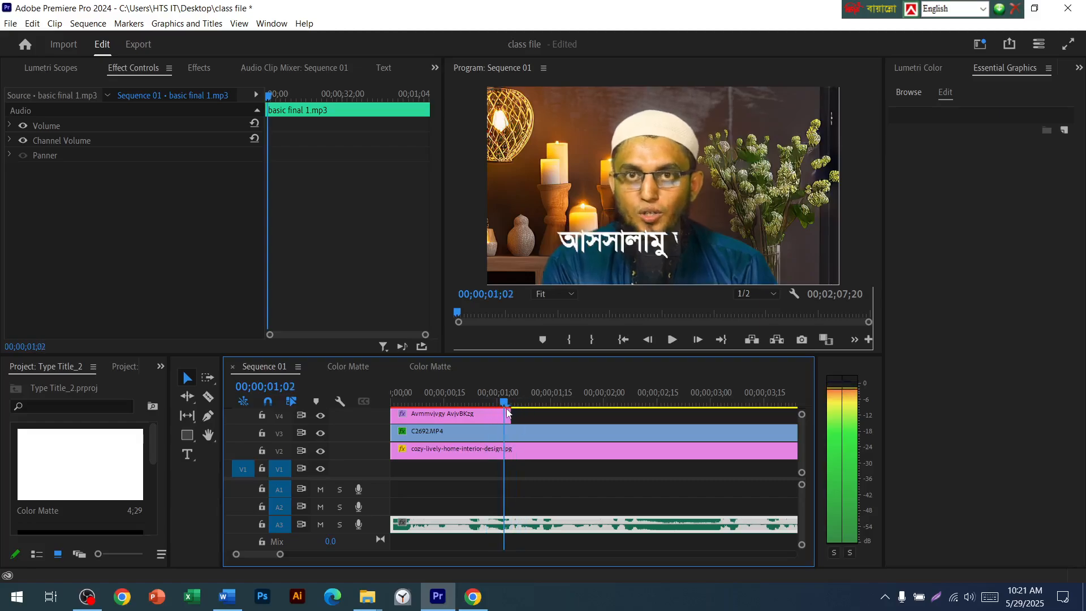
click(504, 416)
right_click(482, 415)
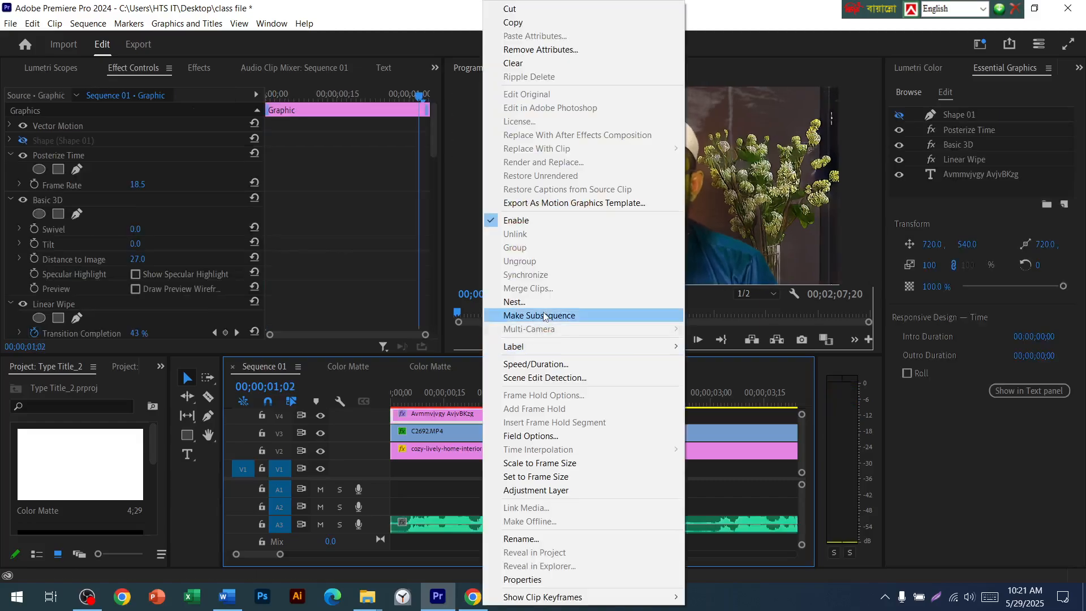
click(620, 364)
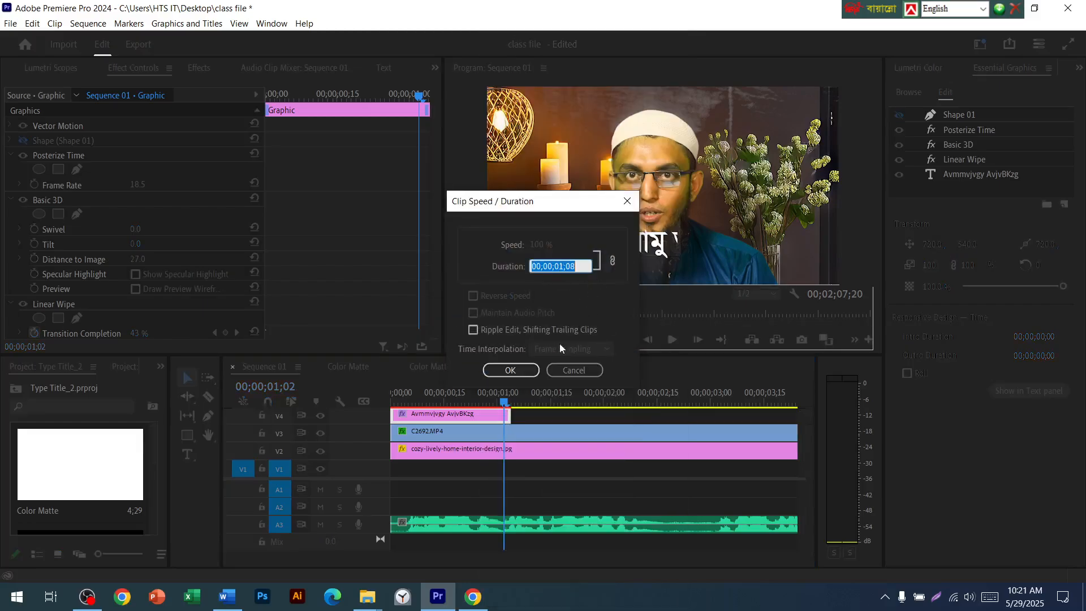
key(Up)
key(Up)
key(Up)
click(525, 372)
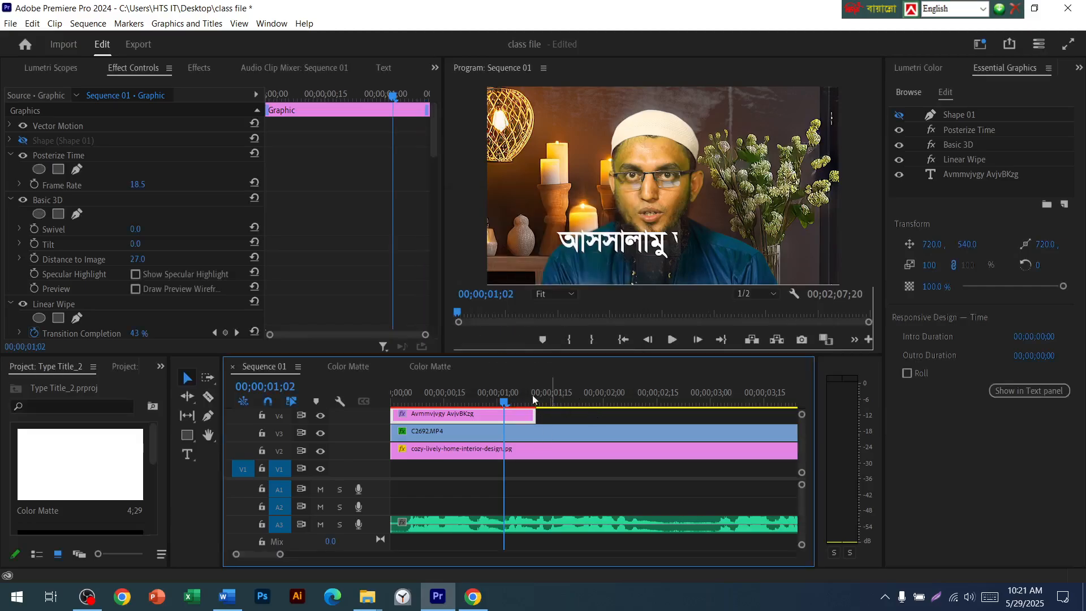
Play the opening from the start and scrub to the end of the title clip to check its reveal
key(Home)
key(space)
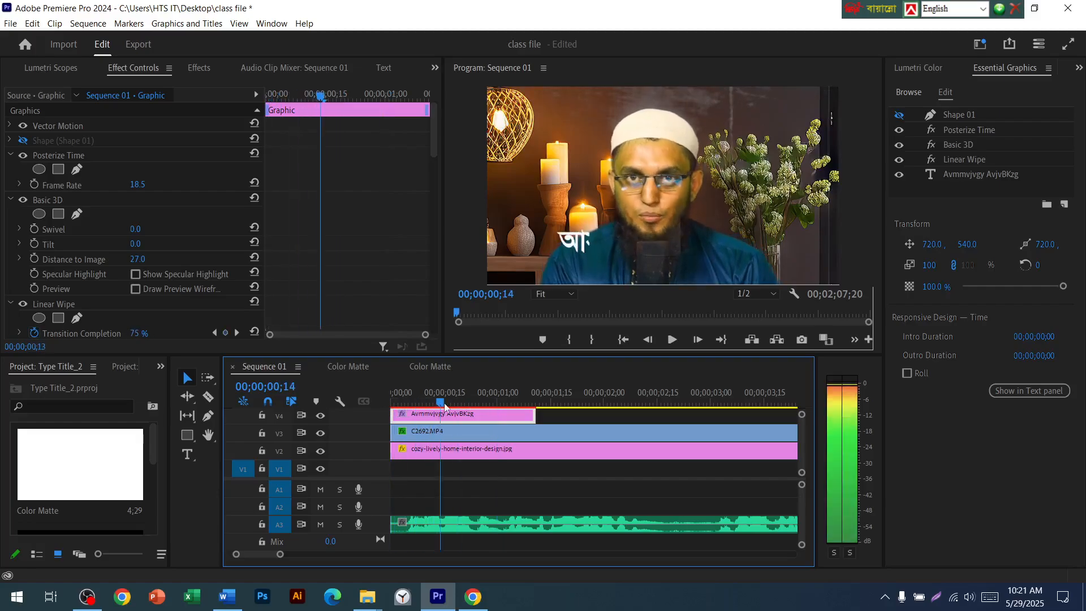
drag(478, 403, 532, 406)
click(488, 426)
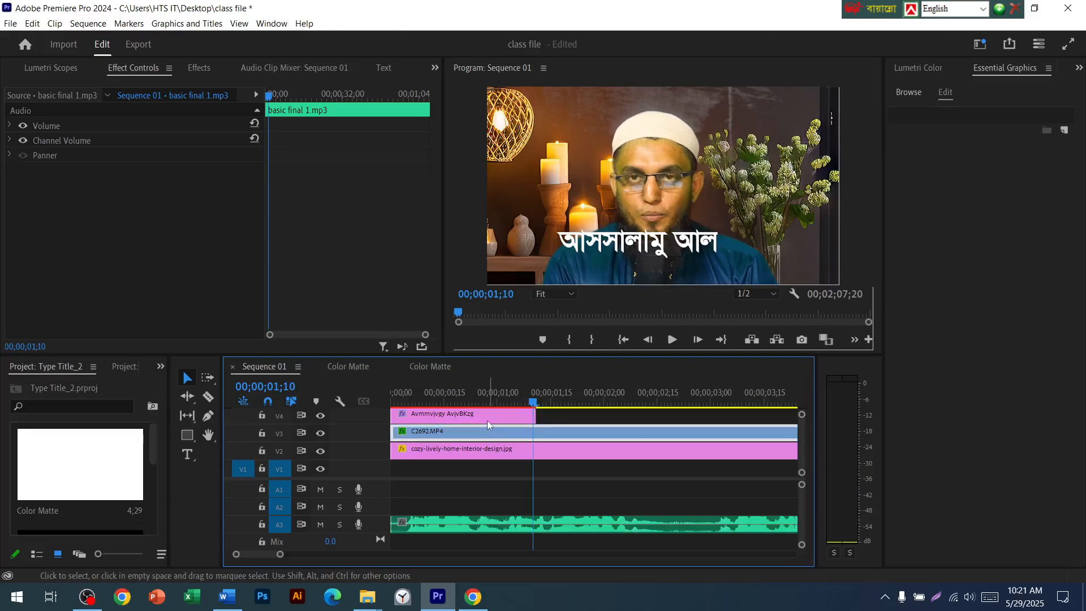
Delete the first letter of the Bengali greeting in the opening title's text
click(483, 416)
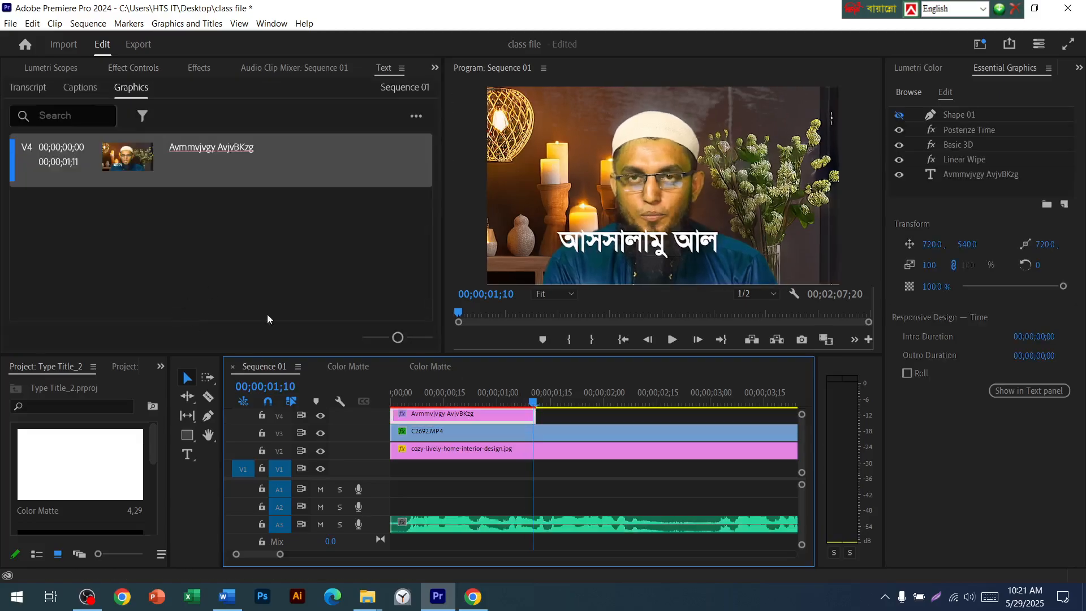
click(141, 71)
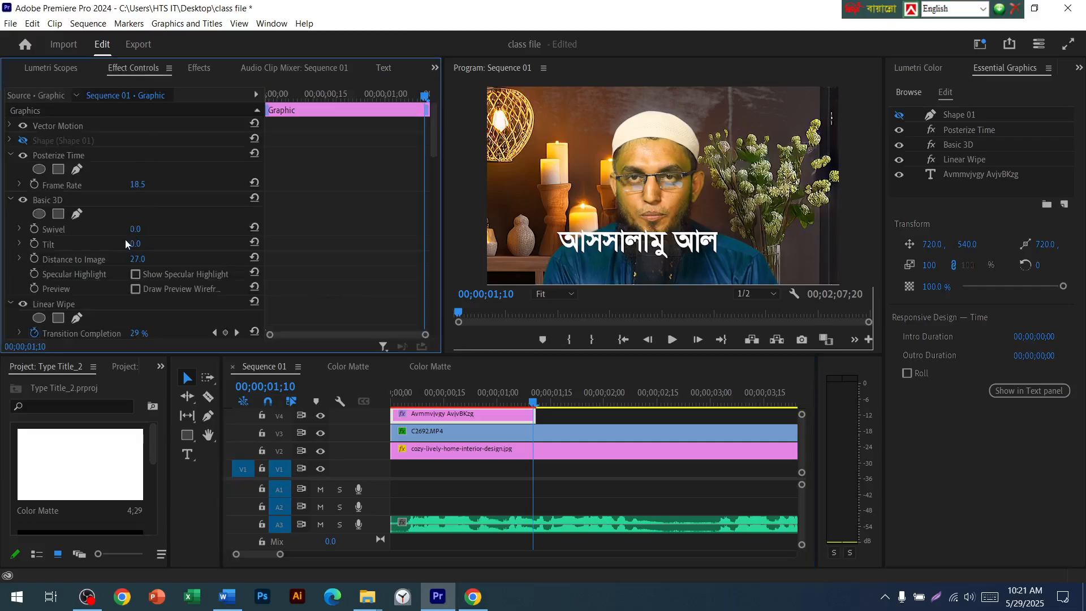
scroll(125, 242, down, 10)
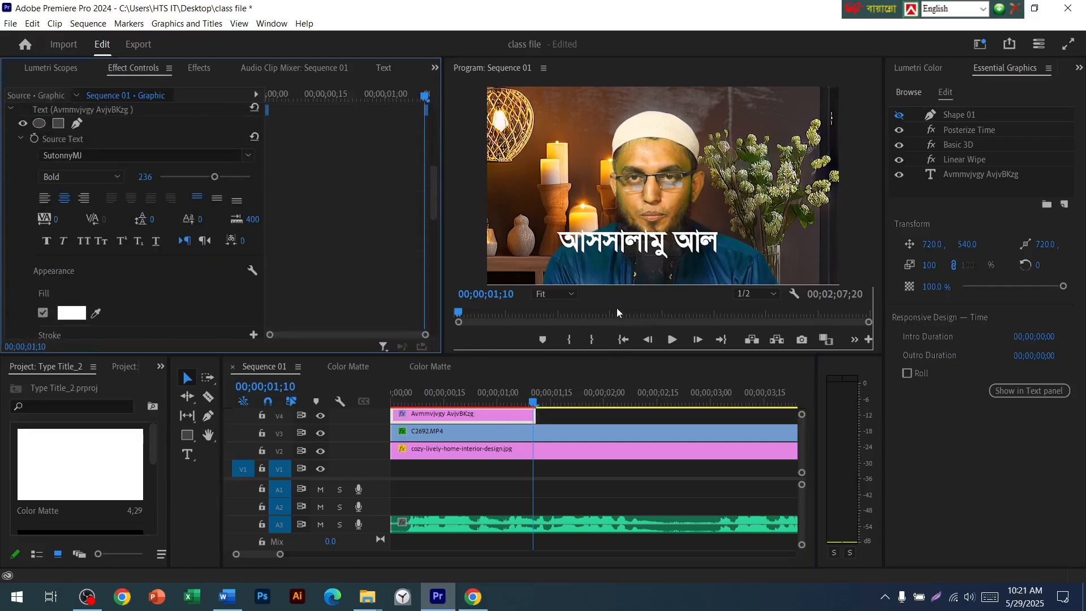
click(185, 453)
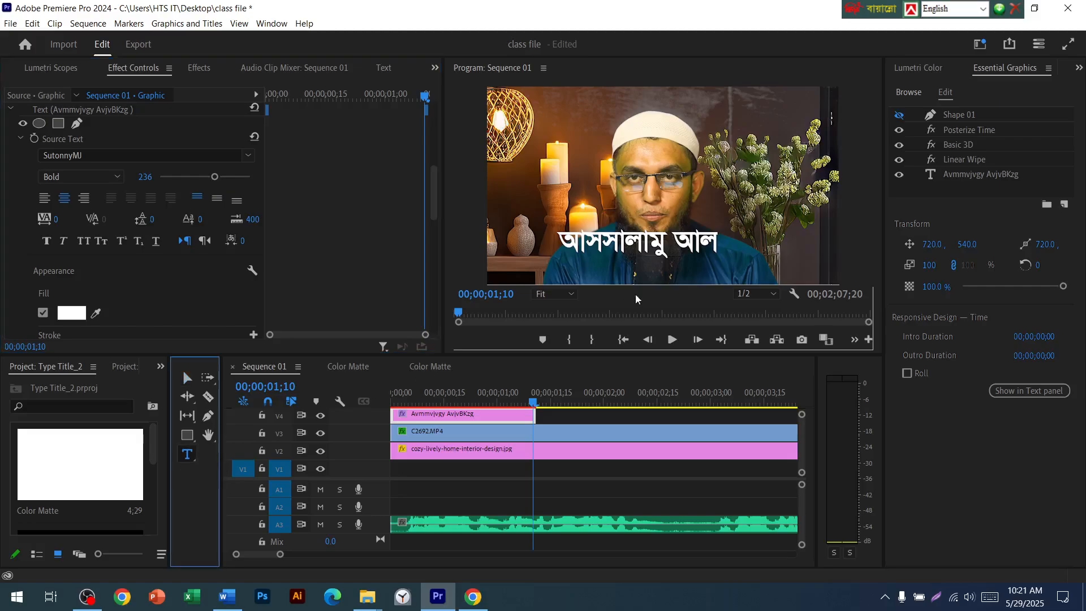
click(631, 240)
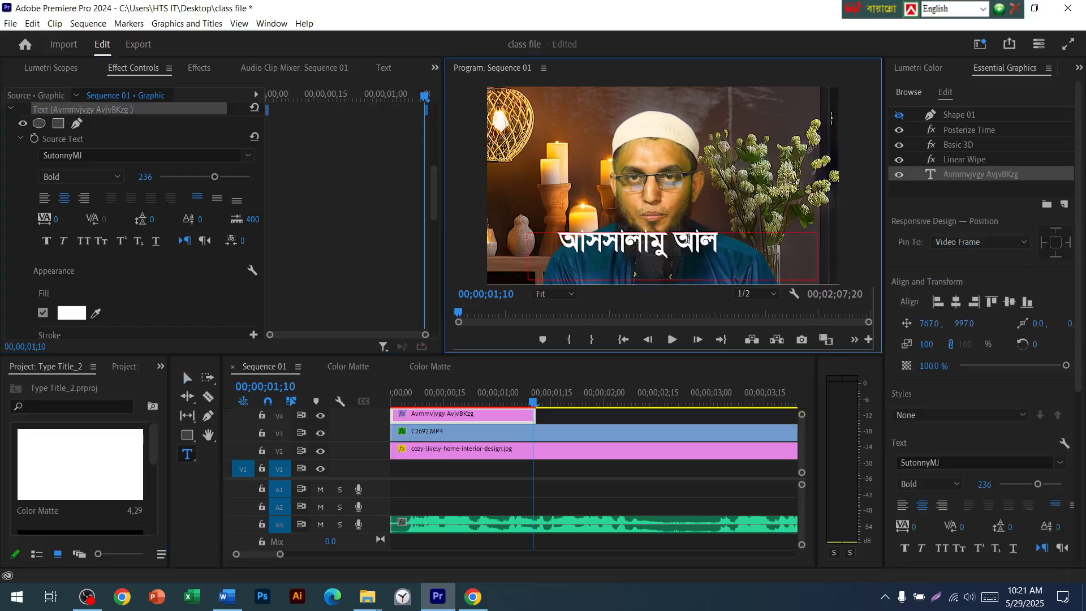
click(714, 237)
click(675, 242)
drag(568, 248, 544, 249)
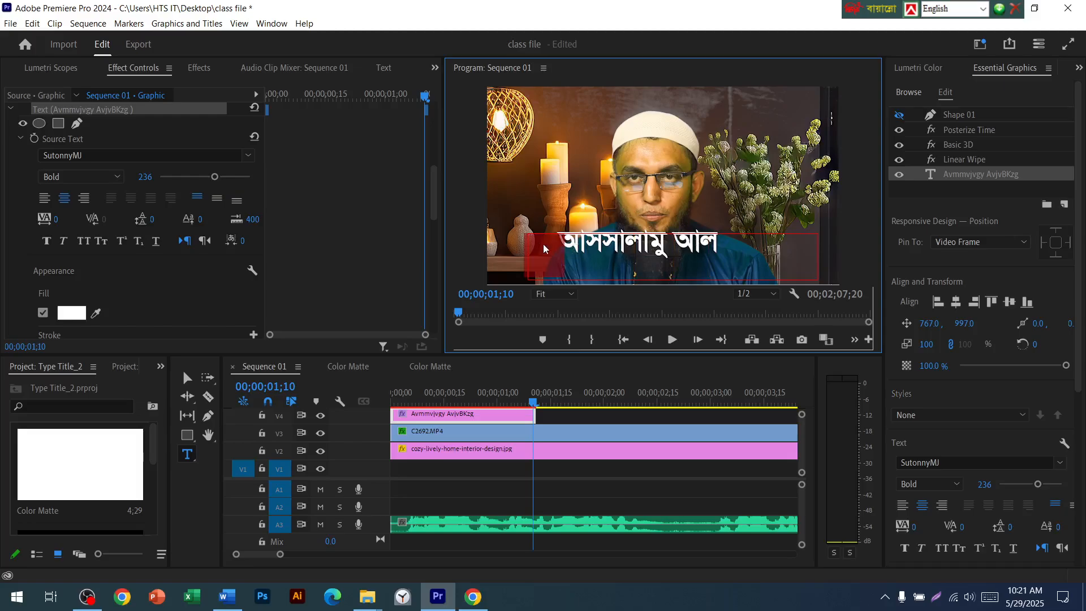
key(BackSpace)
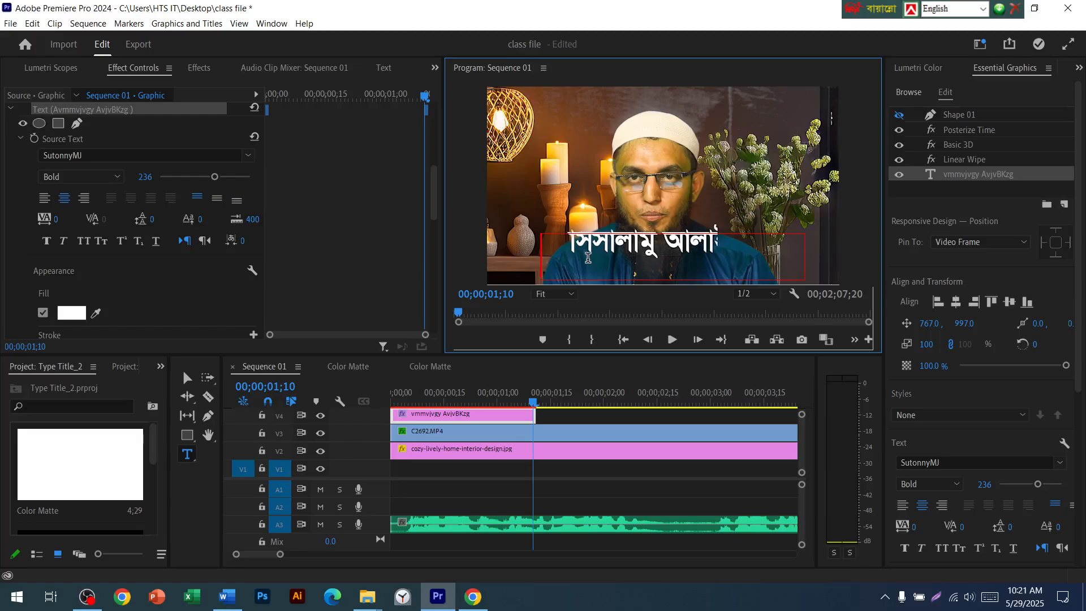
Lengthen the title clip to 00;00;01;21, play the opening from the start, and scrub to 00;00;00;26 to check the reveal
drag(533, 418, 381, 402)
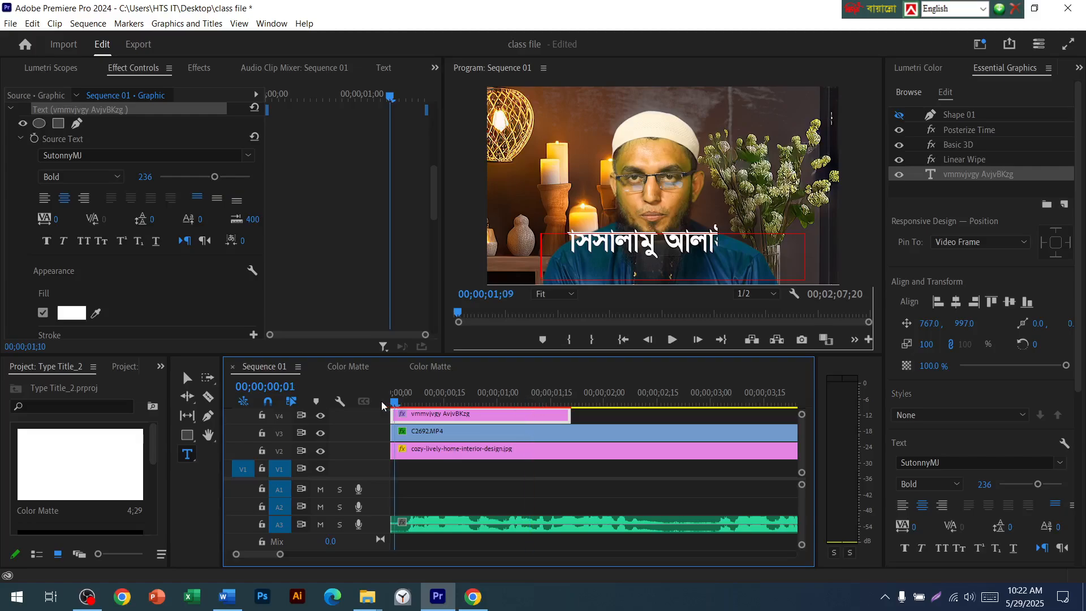
click(668, 342)
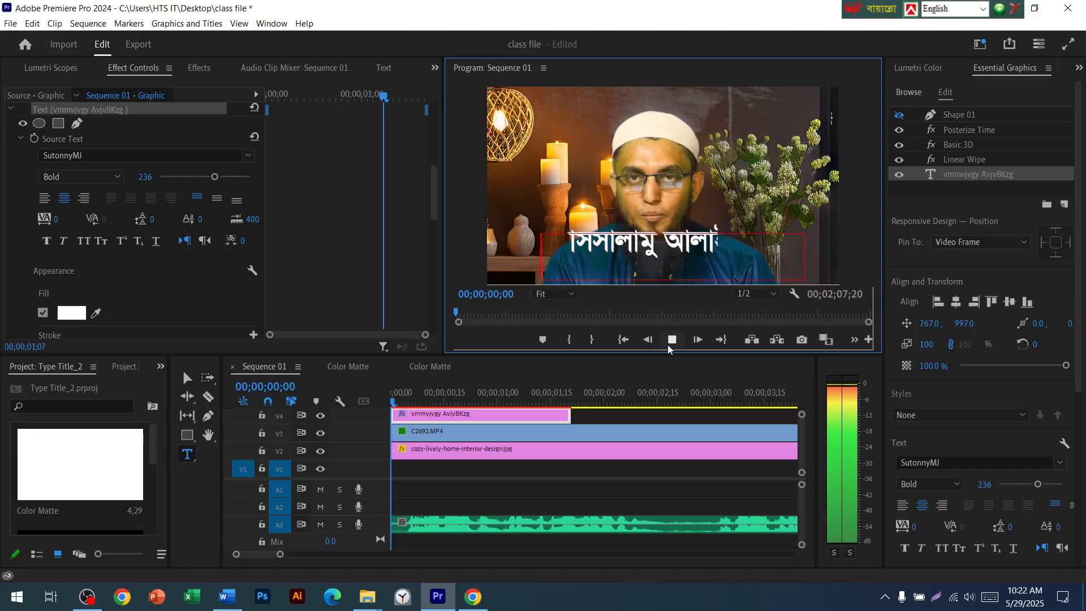
click(669, 342)
drag(534, 402, 391, 407)
mouse_move(570, 414)
mouse_down()
mouse_move(586, 416)
mouse_move(570, 420)
mouse_up()
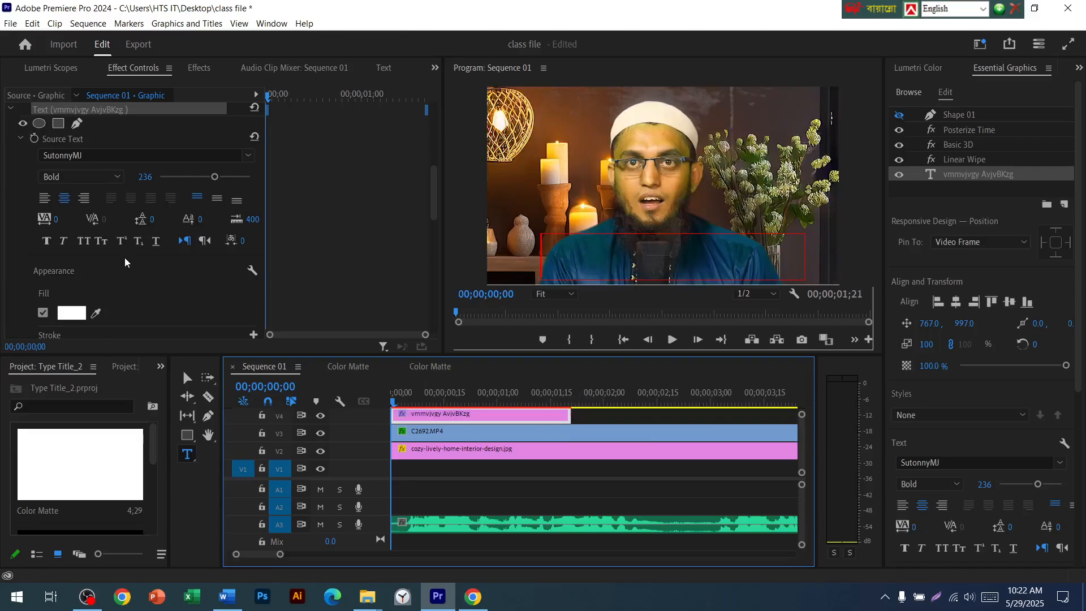
scroll(124, 257, down, 2)
key(space)
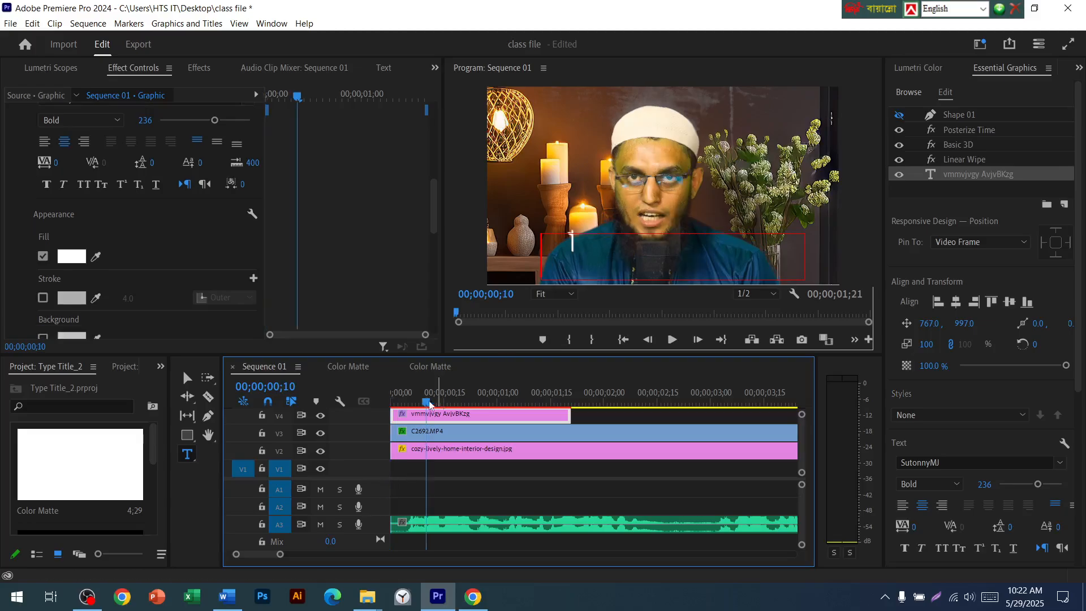
drag(465, 406, 482, 447)
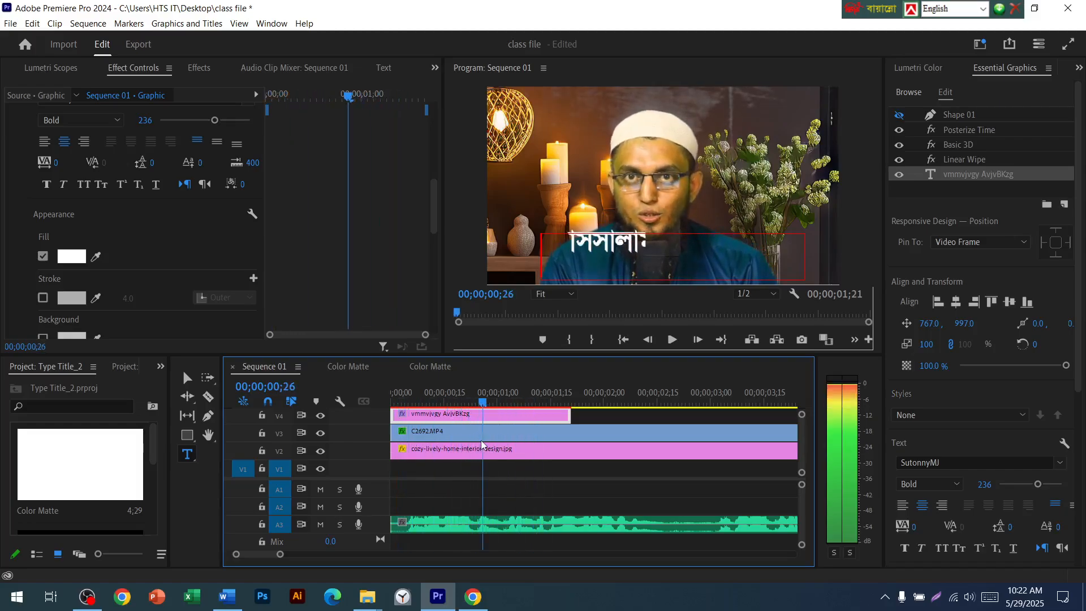
Expand the title clip's Time Remapping speed graph and set the graph's upper range limit to 1.0
scroll(208, 253, down, 5)
scroll(191, 300, down, 8)
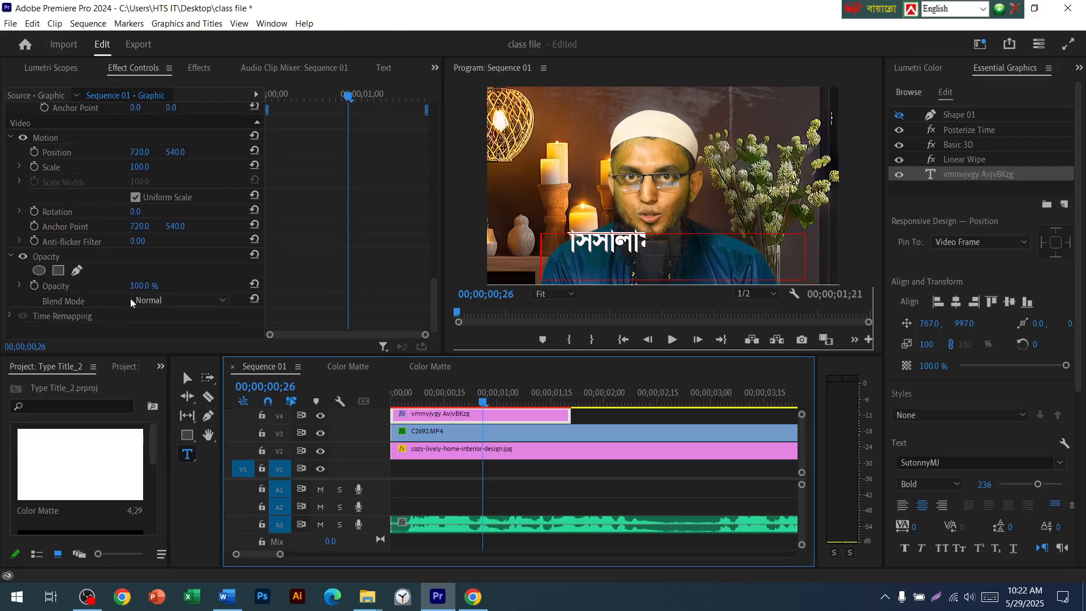
click(12, 317)
scroll(150, 306, down, 1)
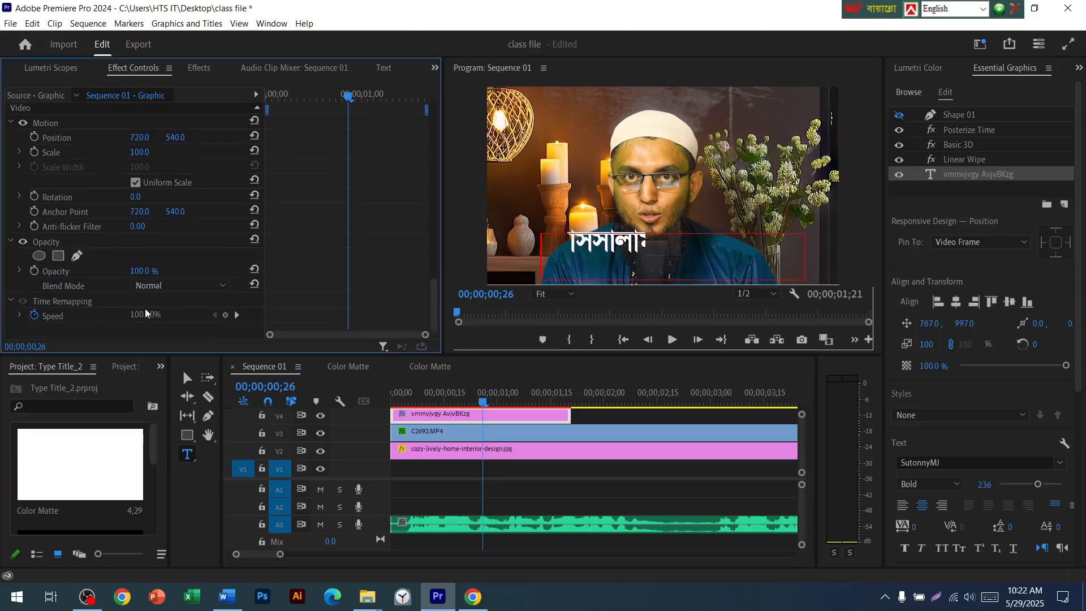
click(175, 315)
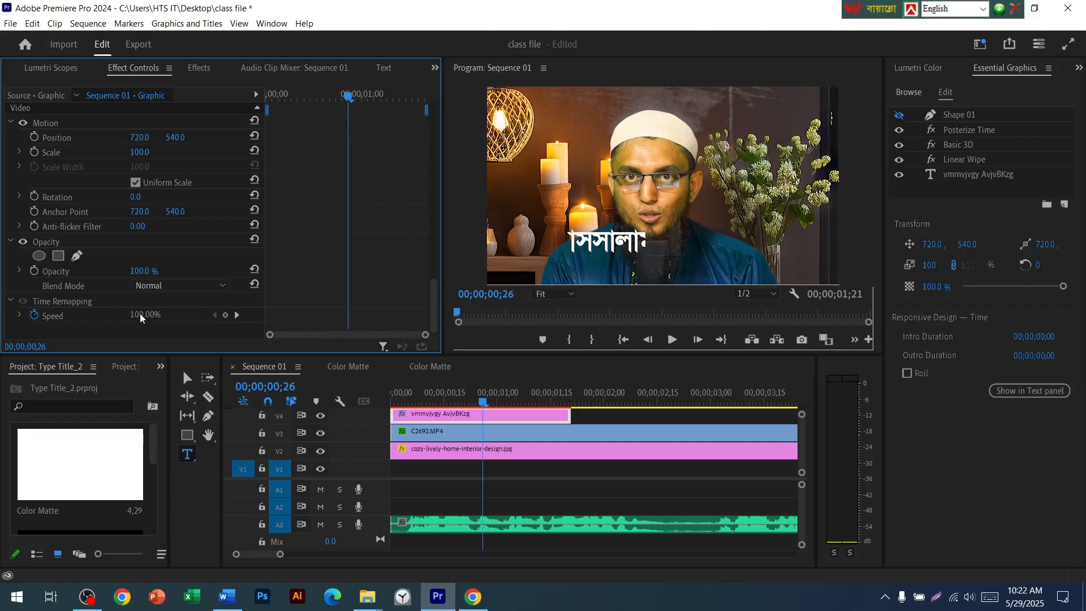
click(20, 315)
scroll(157, 302, down, 2)
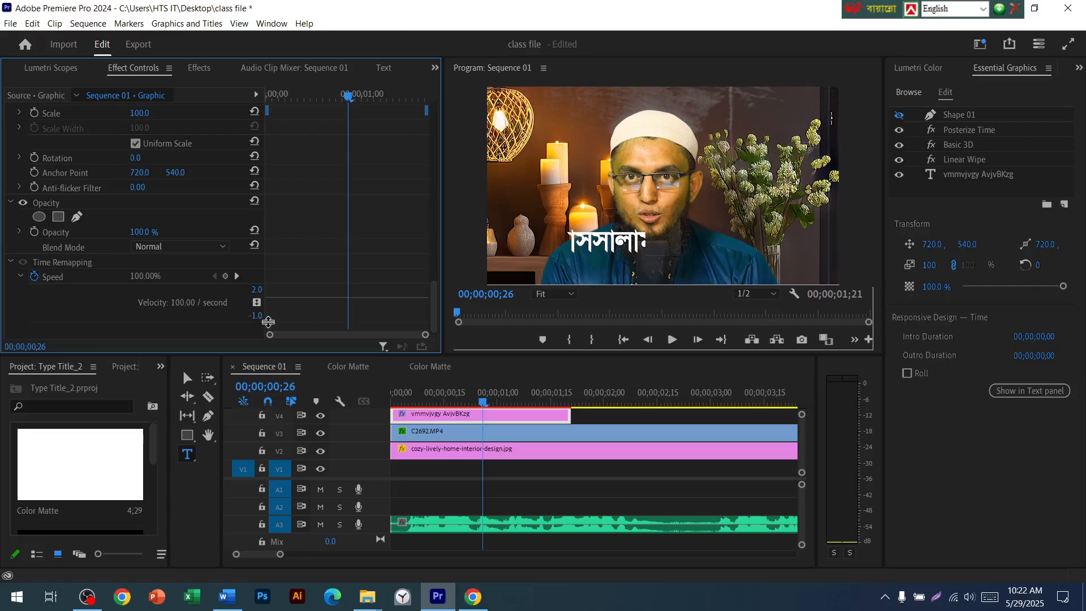
drag(262, 306, 277, 308)
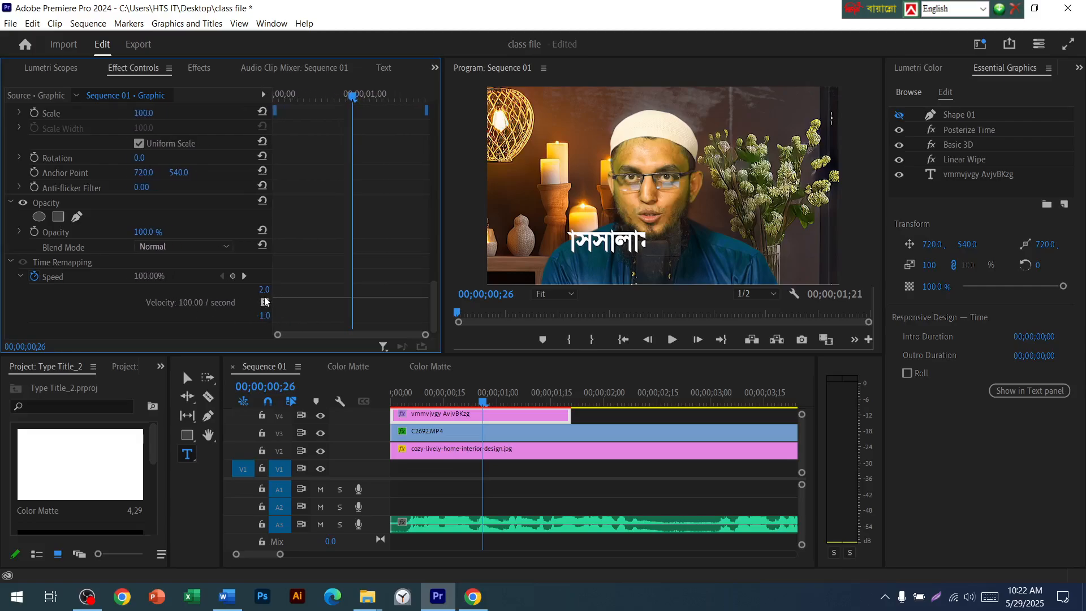
click(249, 289)
key(Down)
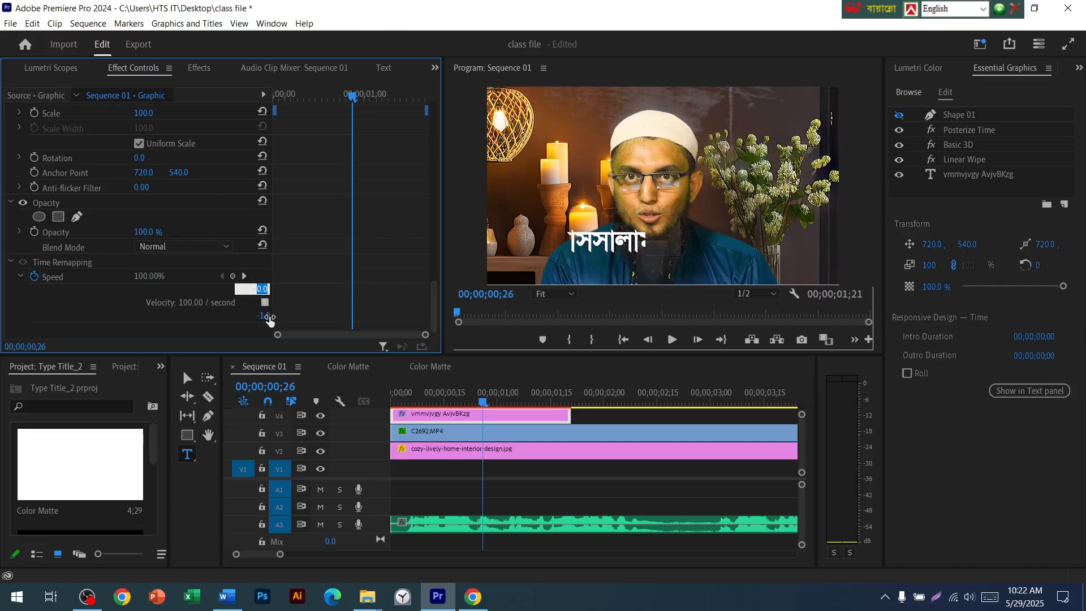
Trim the end of the title clip to a duration of 00;00;01;18
mouse_move(486, 401)
mouse_down()
mouse_move(392, 401)
mouse_move(529, 398)
mouse_move(393, 401)
mouse_move(472, 402)
mouse_move(481, 412)
mouse_up()
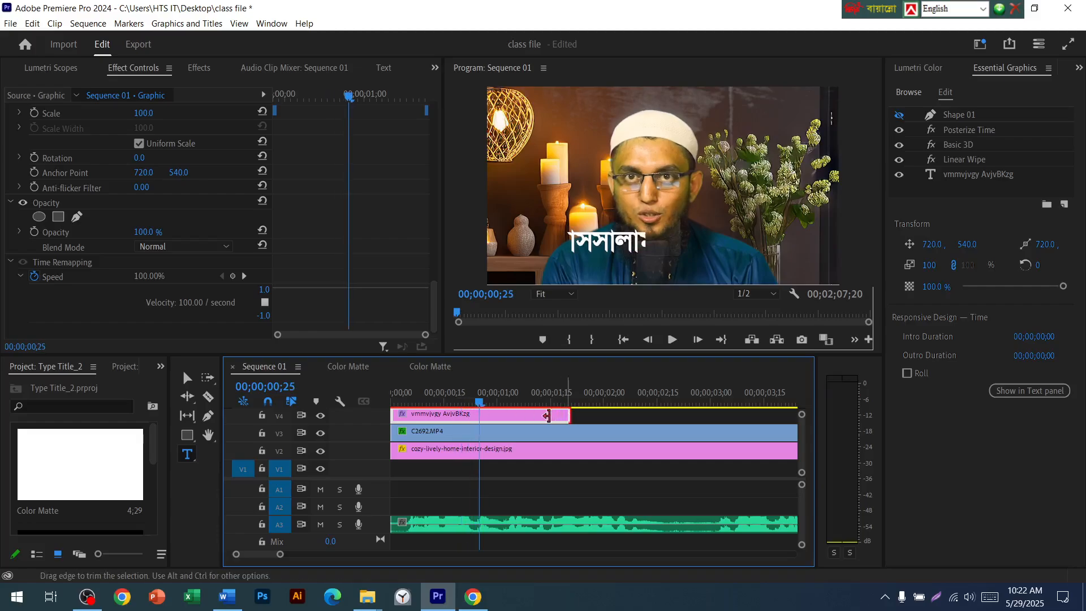
drag(548, 416, 514, 416)
drag(524, 415, 559, 412)
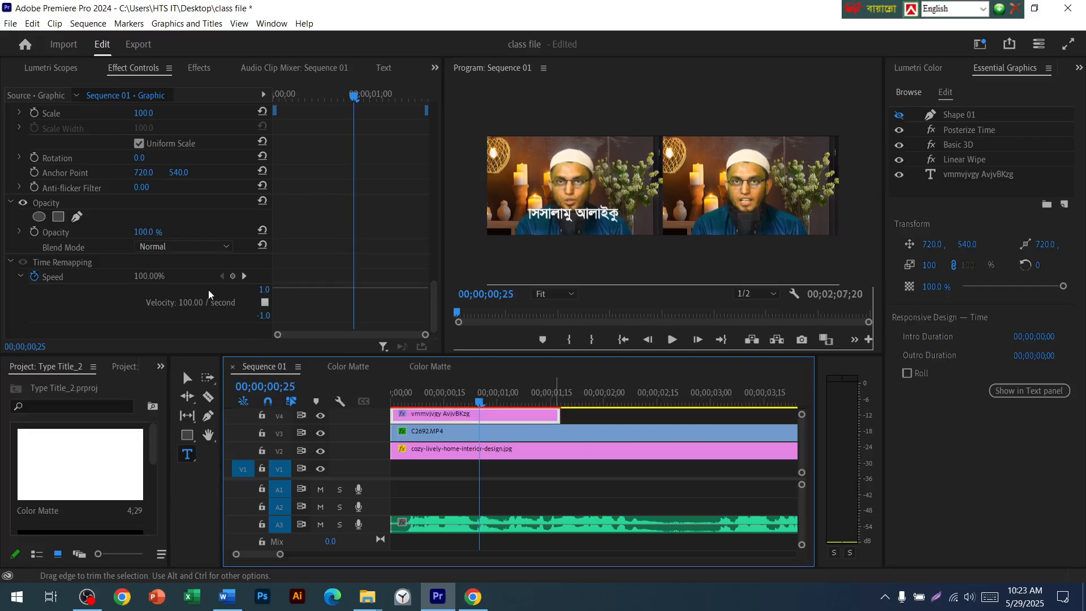
click(259, 316)
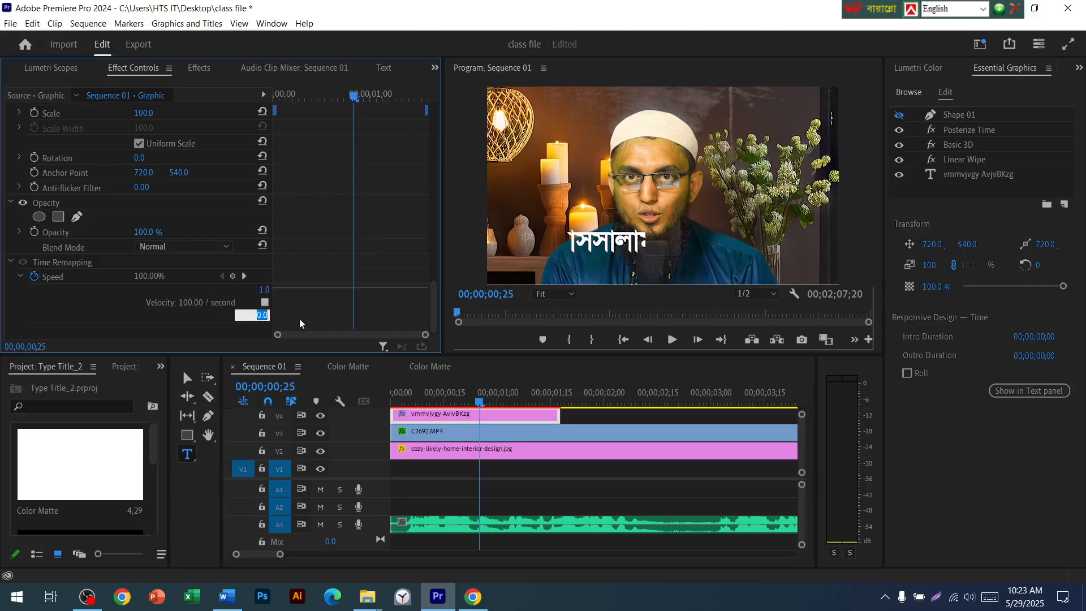
key(Escape)
click(484, 402)
mouse_move(482, 403)
mouse_down()
mouse_move(433, 403)
mouse_move(552, 392)
mouse_move(385, 403)
mouse_move(501, 403)
mouse_move(484, 403)
mouse_up()
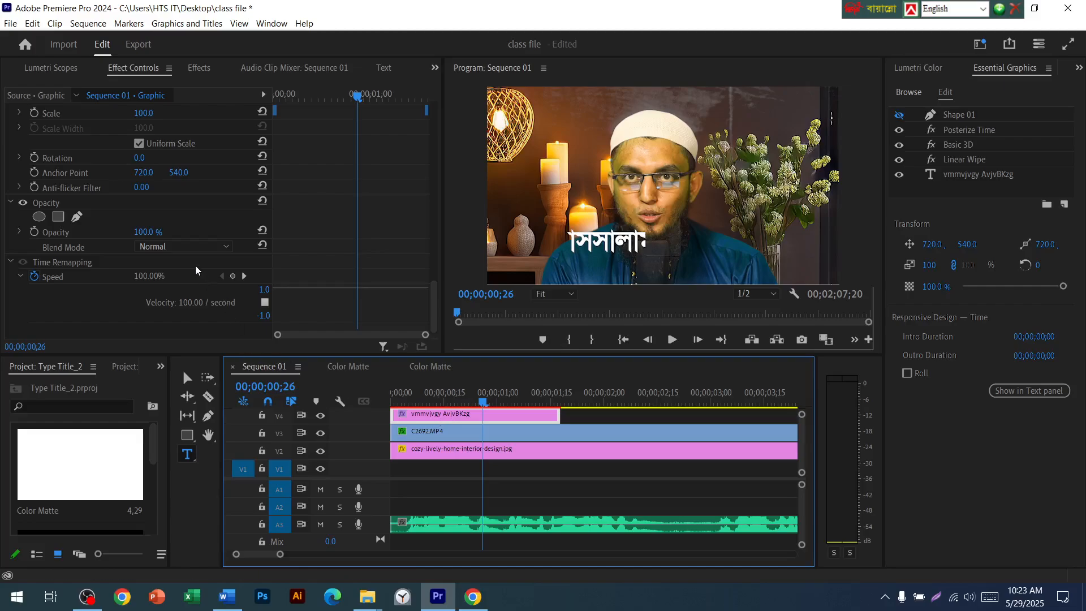
scroll(195, 265, up, 4)
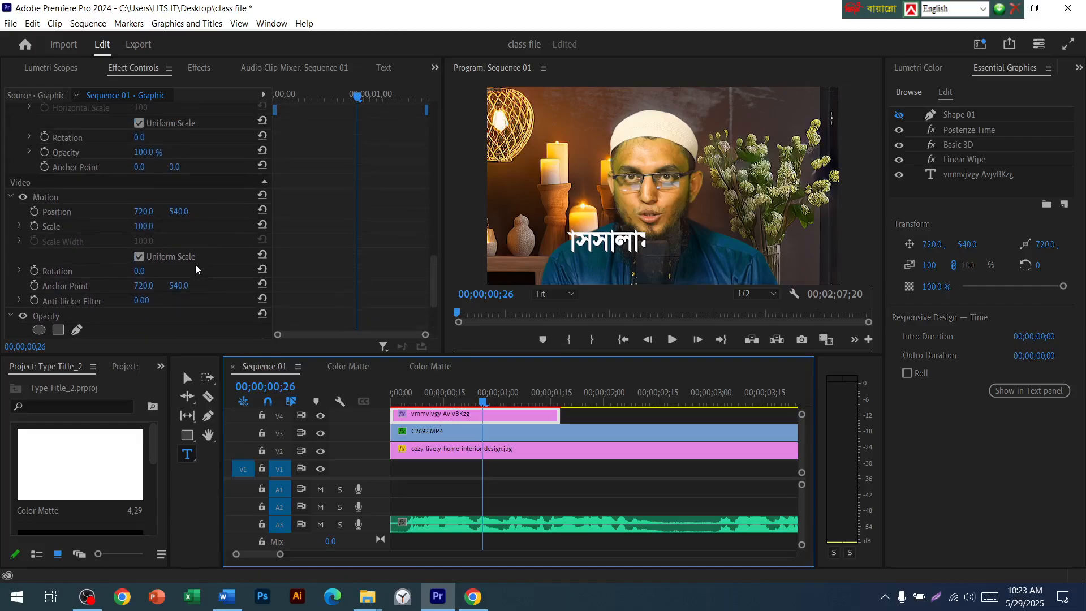
scroll(196, 268, up, 1)
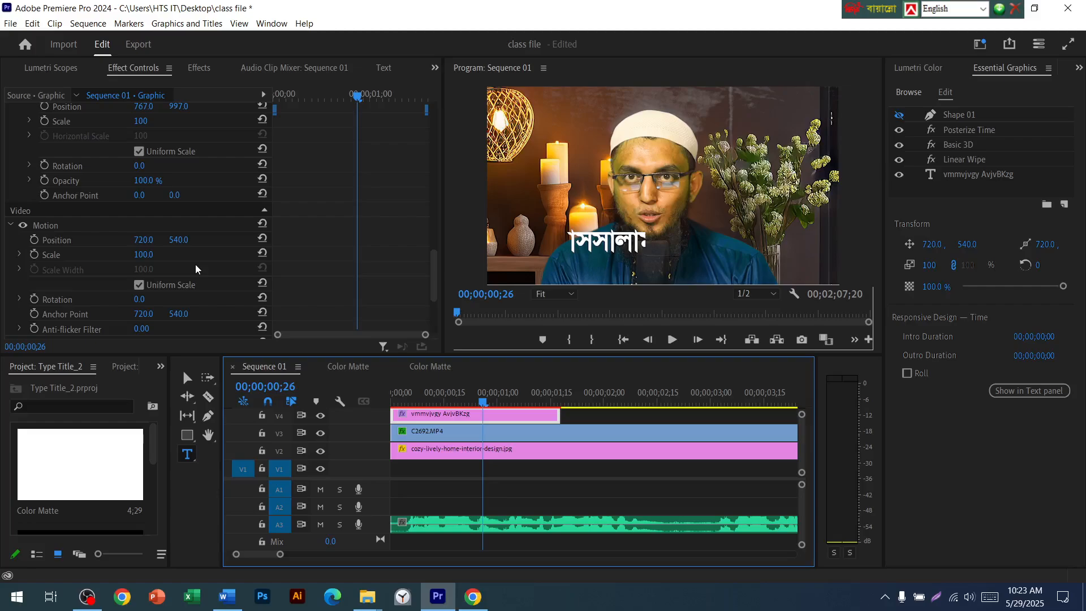
Set the title clip's duration to 00;00;01;17 in its speed and duration settings
right_click(502, 421)
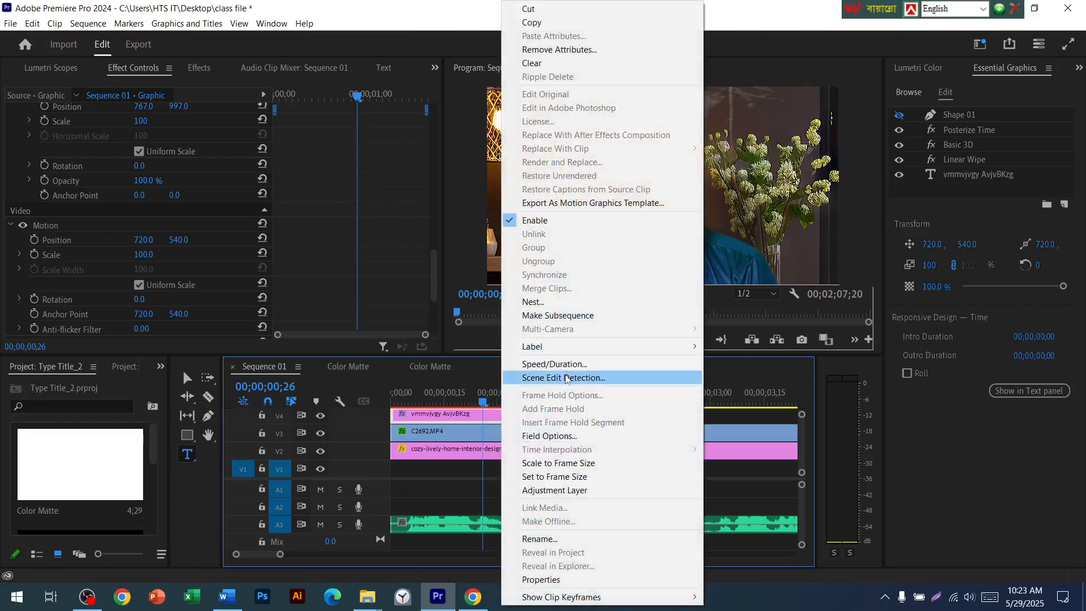
click(567, 365)
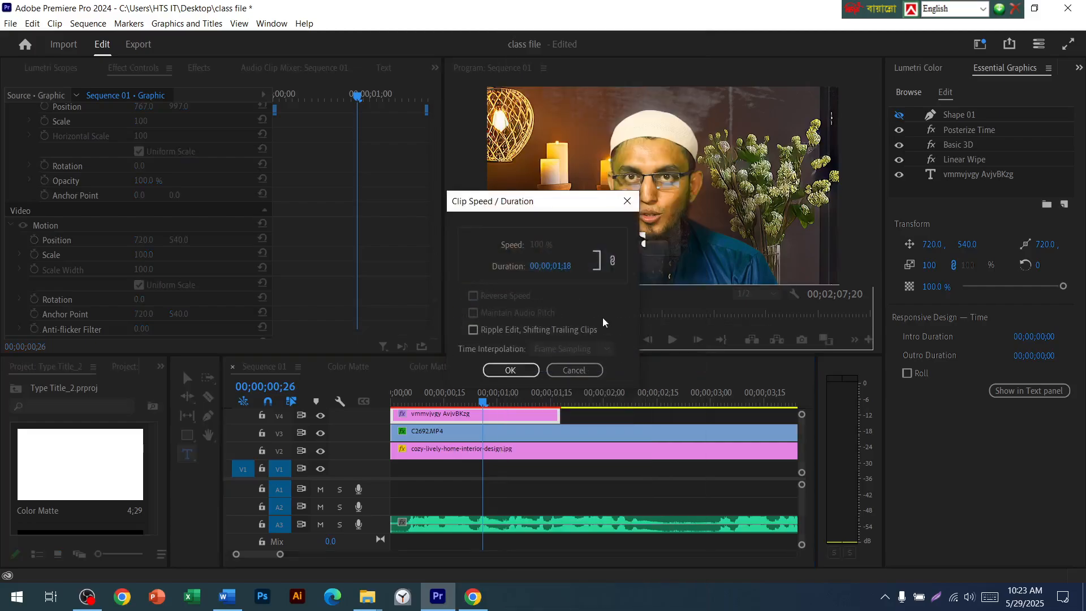
key(Down)
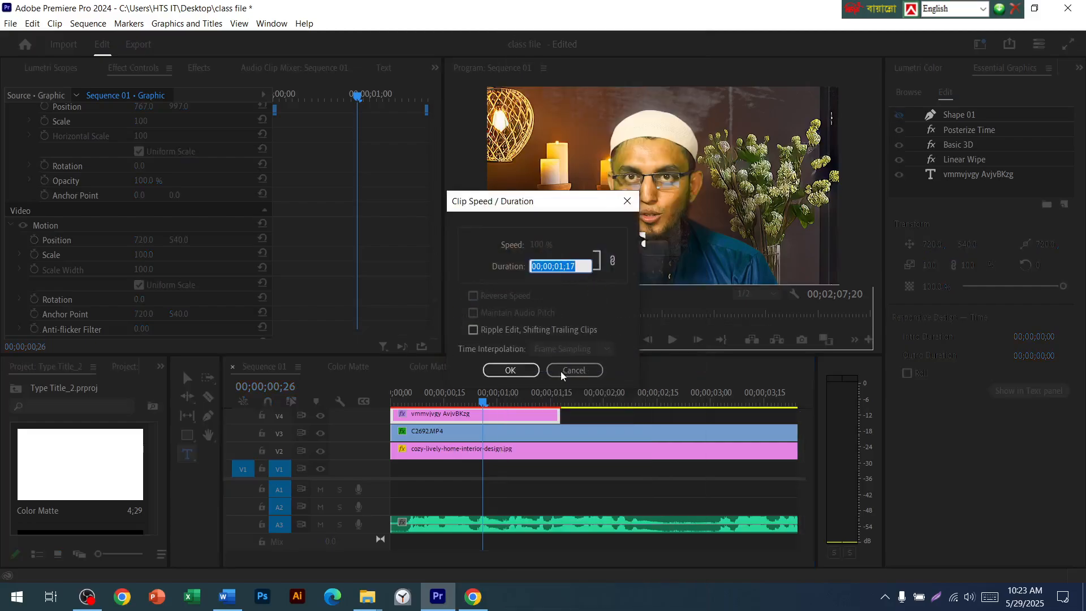
click(510, 370)
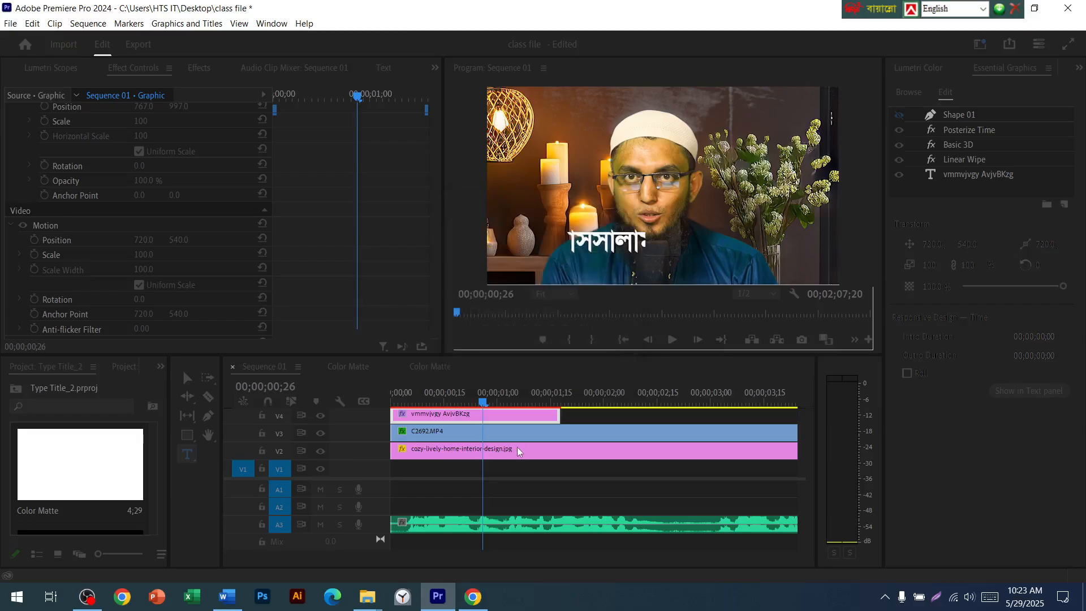
Shorten the title clip to end just after 00;00;00;27 and place a duplicate after a short gap on track V4
drag(483, 401, 443, 400)
click(510, 415)
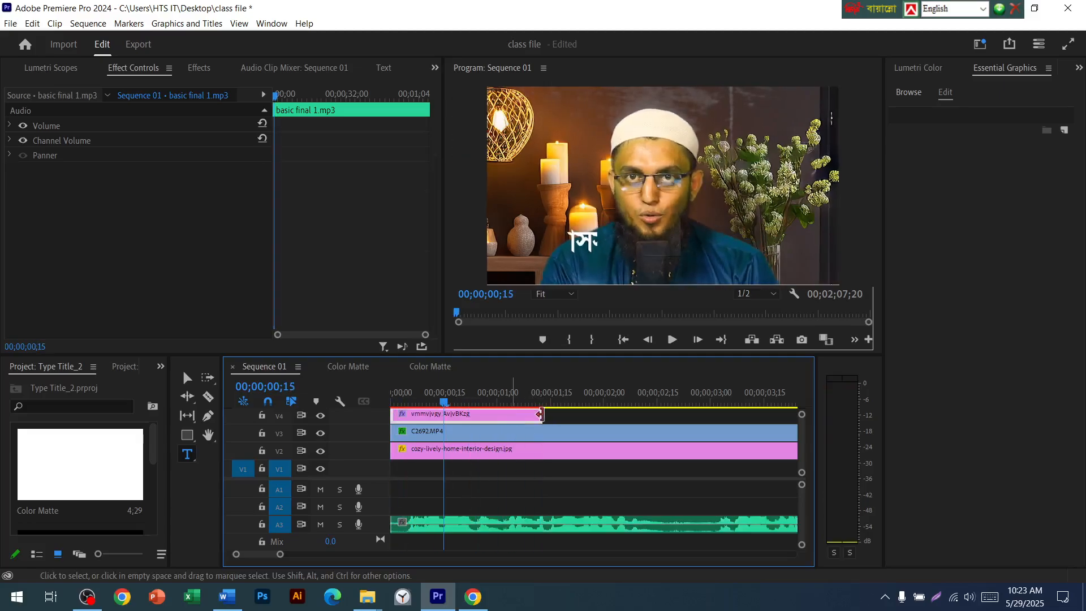
drag(540, 414, 560, 435)
click(460, 415)
key(ctrl+z)
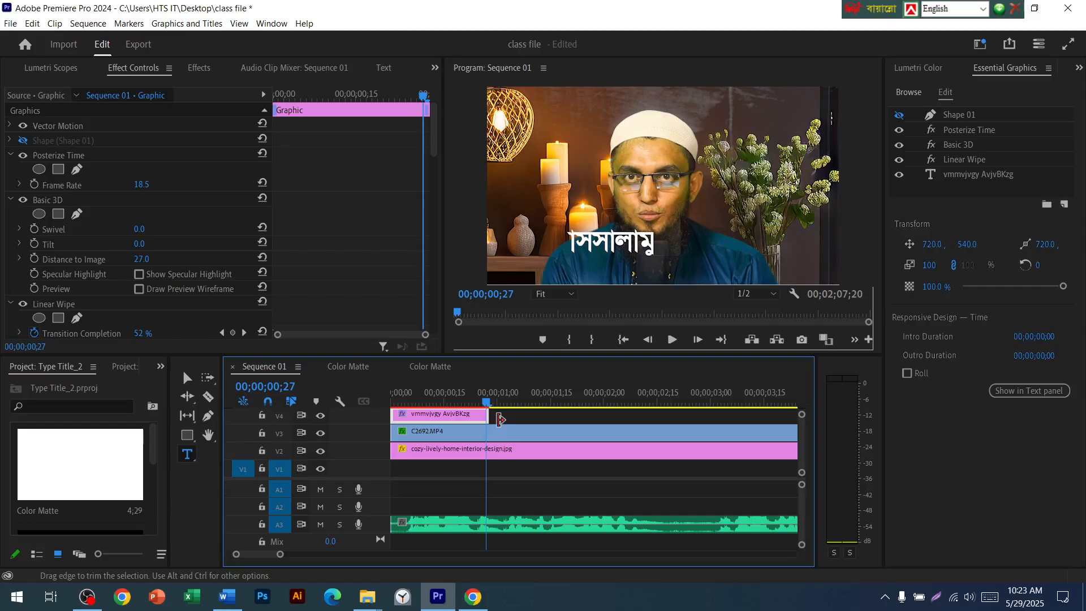
drag(504, 418, 540, 423)
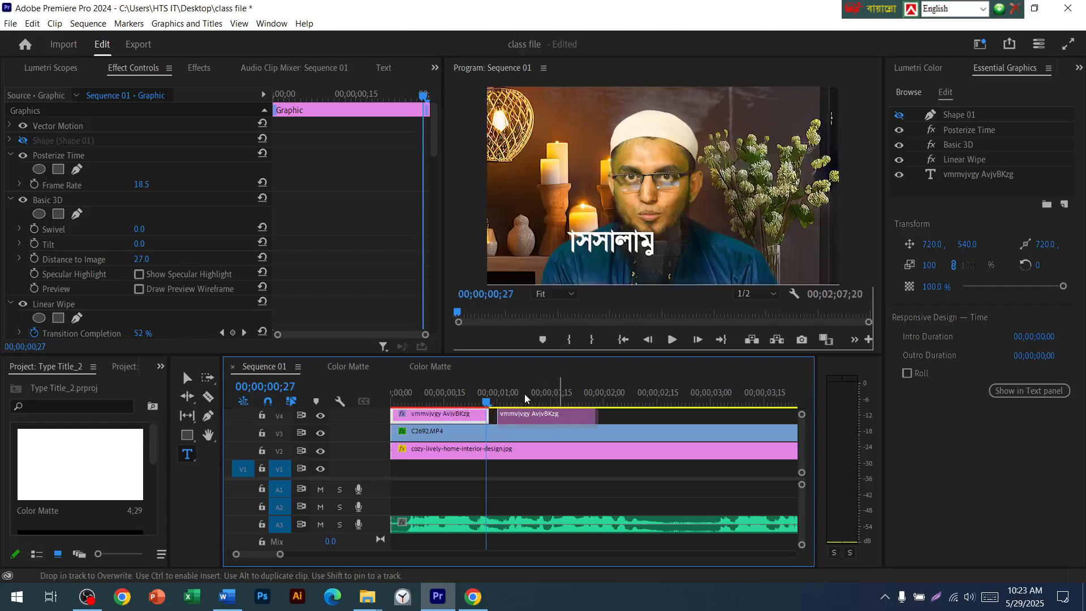
Select all the text of the second title clip on V4 for replacement, with the playhead at 00;00;01;12
click(542, 399)
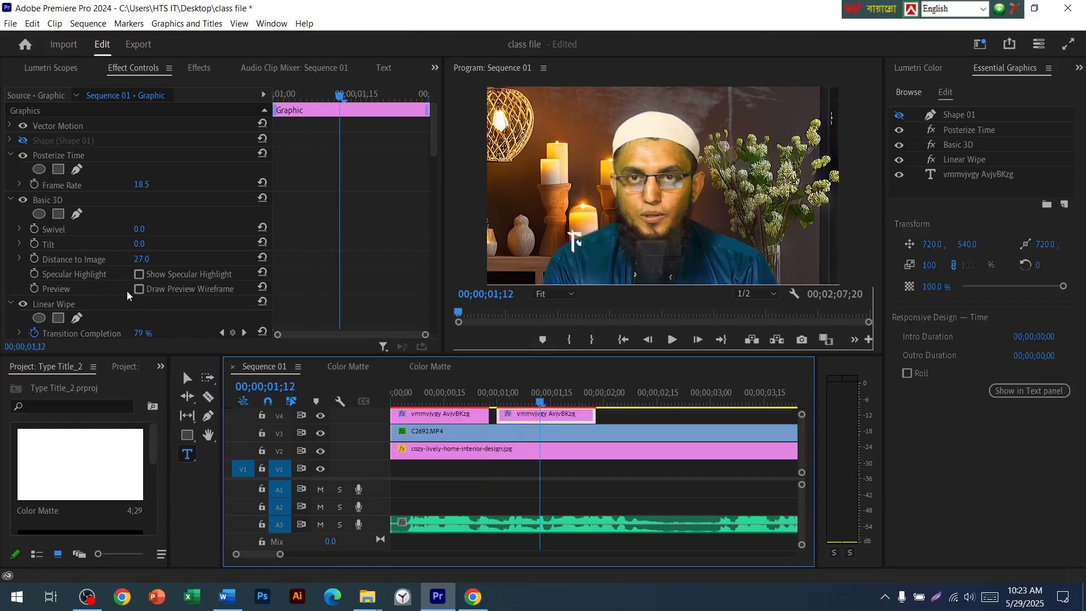
scroll(136, 311, down, 5)
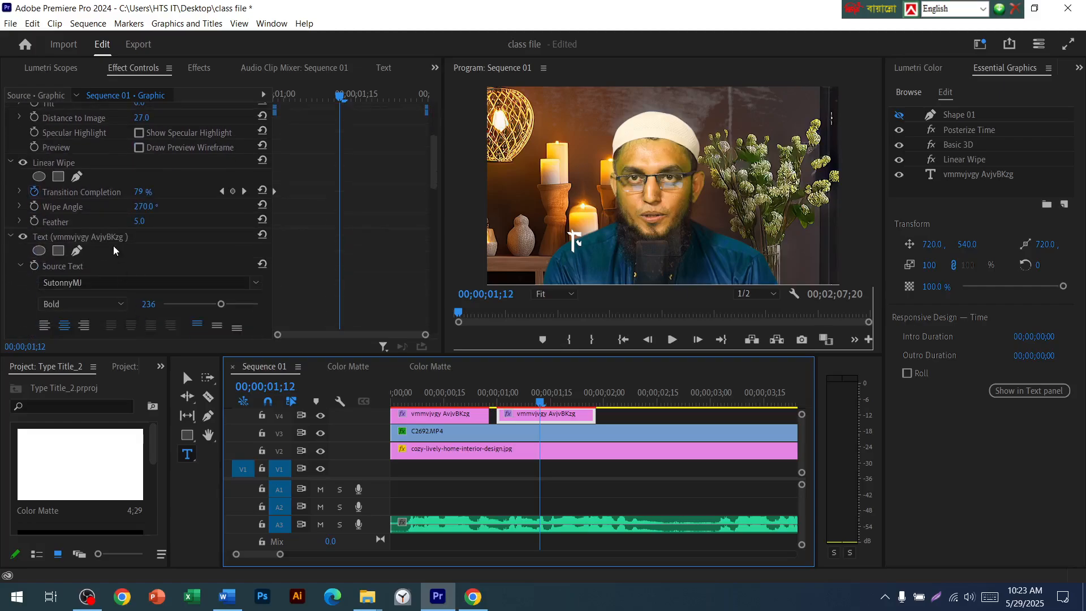
click(103, 240)
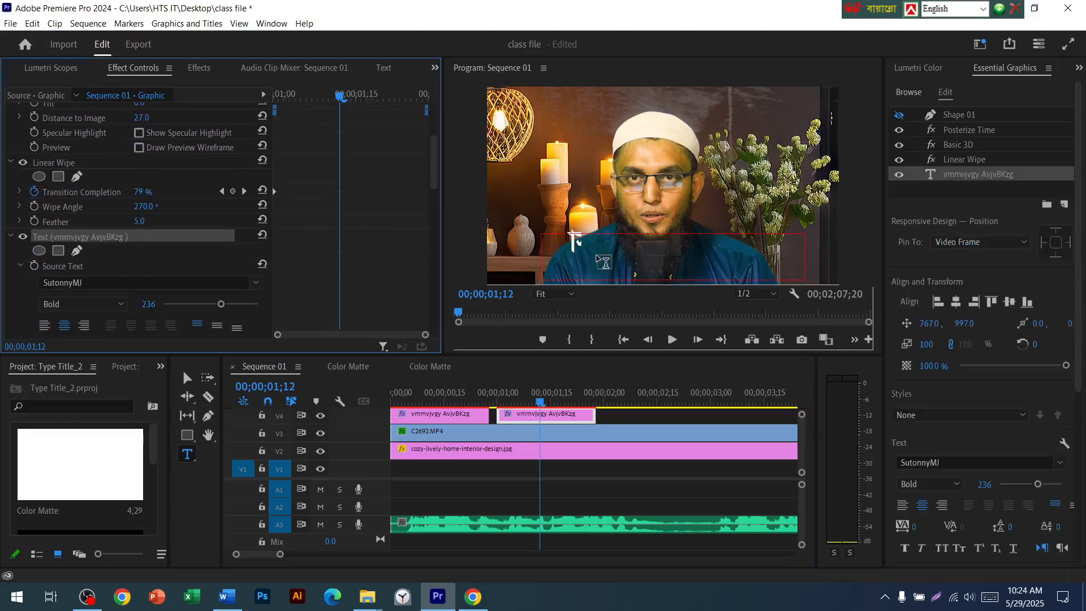
click(187, 458)
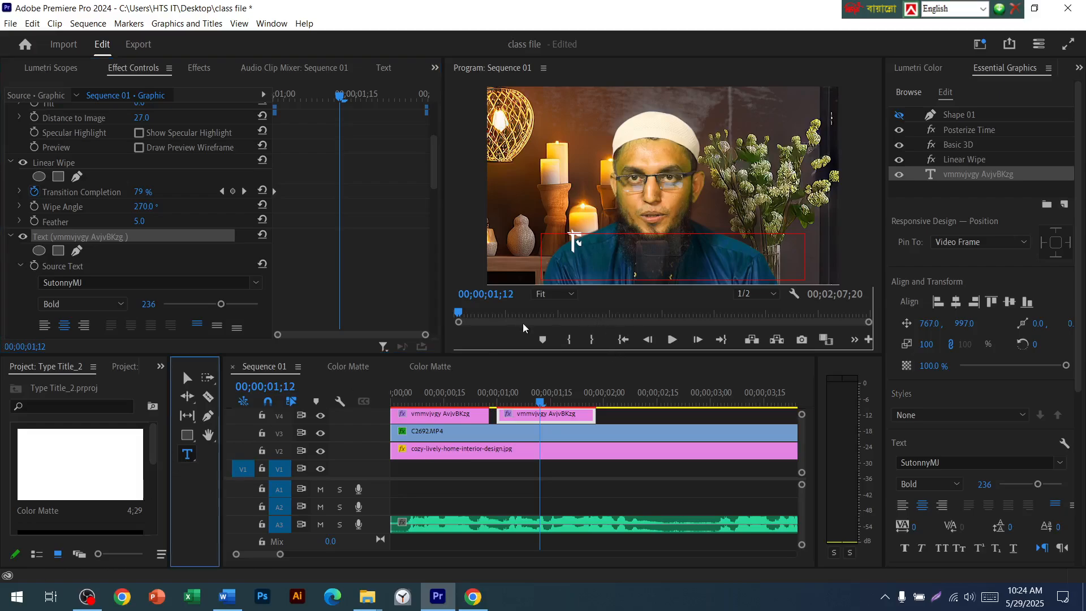
click(576, 238)
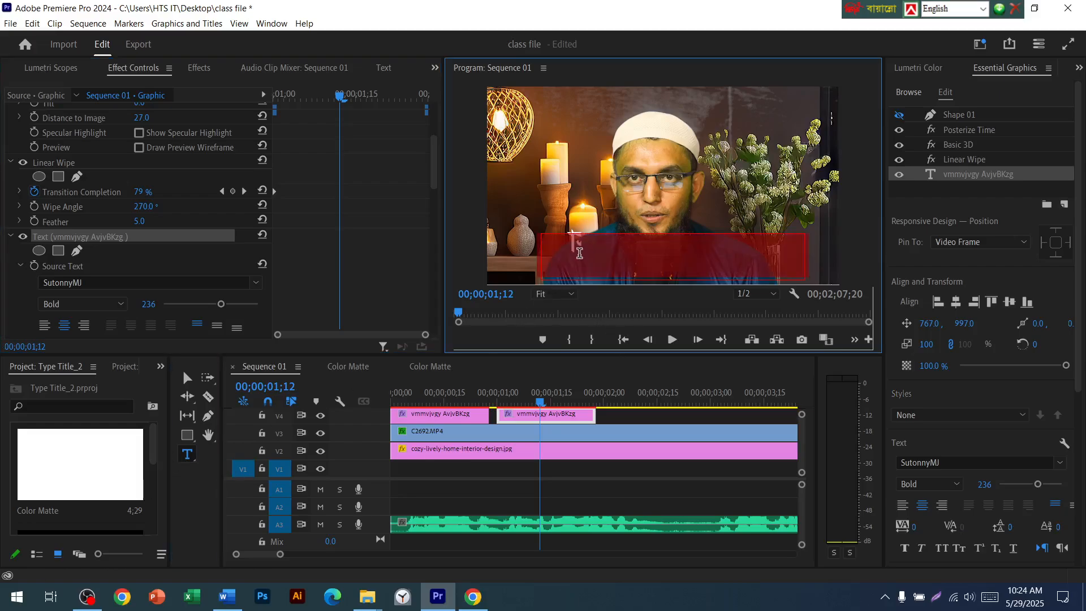
Switch to Word and write "ওয়া রহমাতুল্লহি ওয়া বারাকাতুহ" with the Bijoy Classic keyboard in SutonnyMJ
click(227, 597)
text(d)
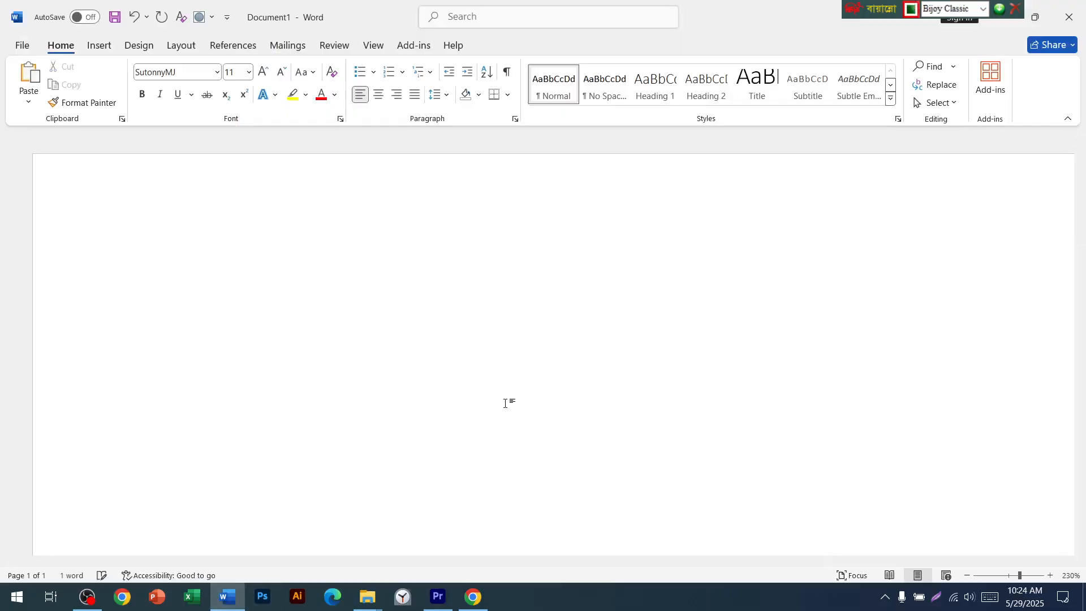
text(wf jimfk)
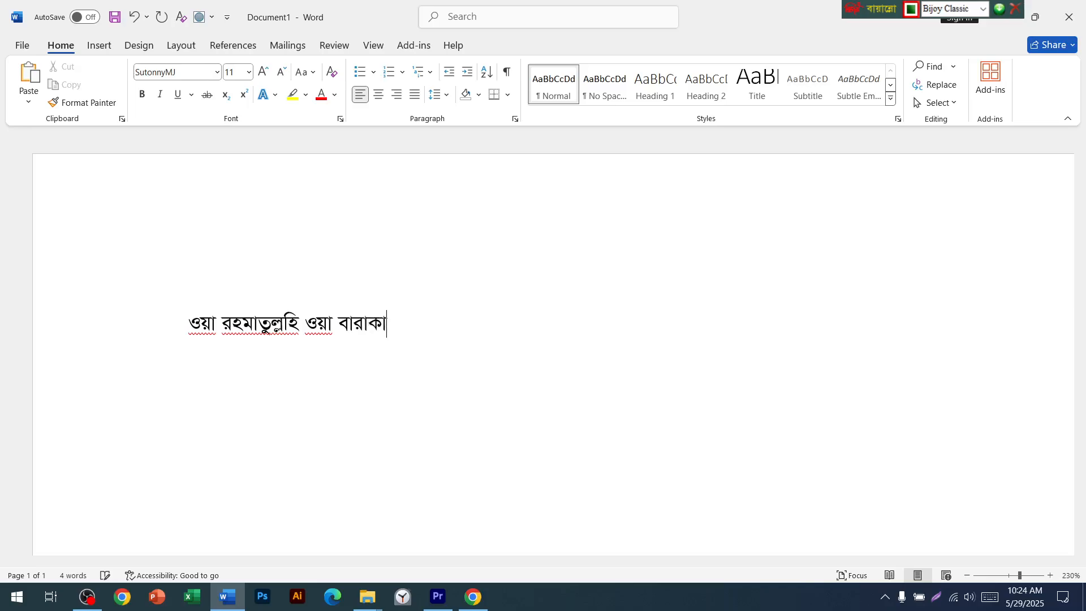
Copy "ওয়া রহমাতুল্লহি" from the Word line and paste it over the second title clip's text in Premiere Pro
key(ctrl+a)
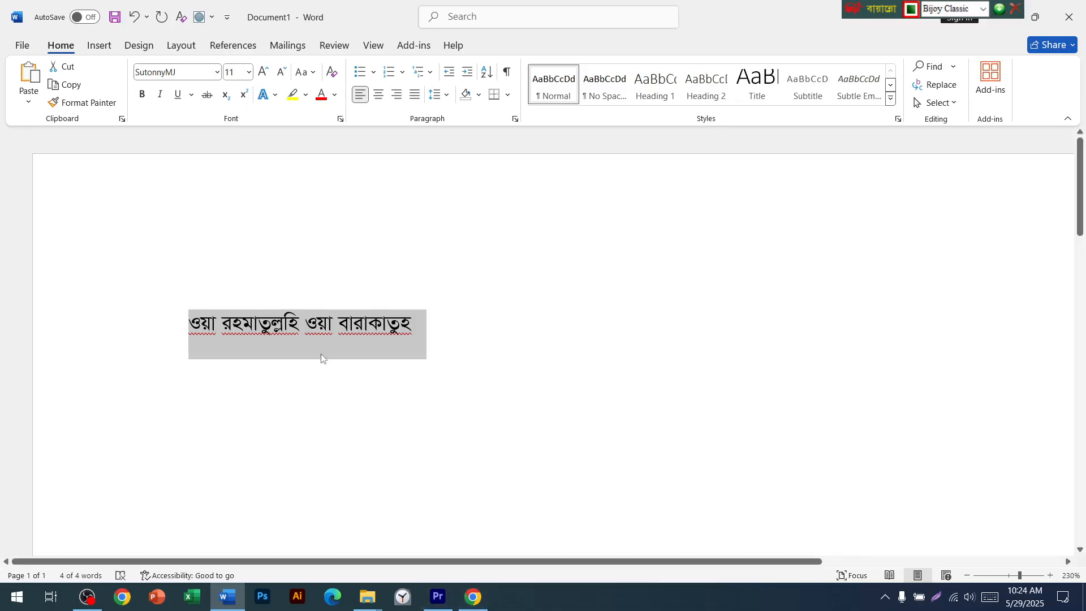
click(300, 326)
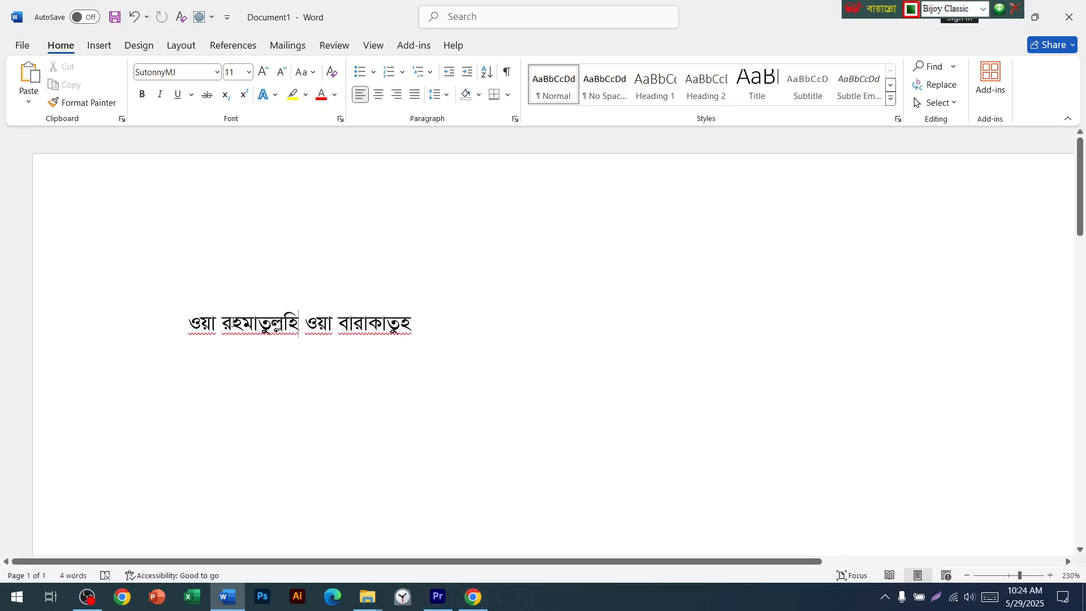
drag(300, 325, 164, 325)
key(alt+Tab)
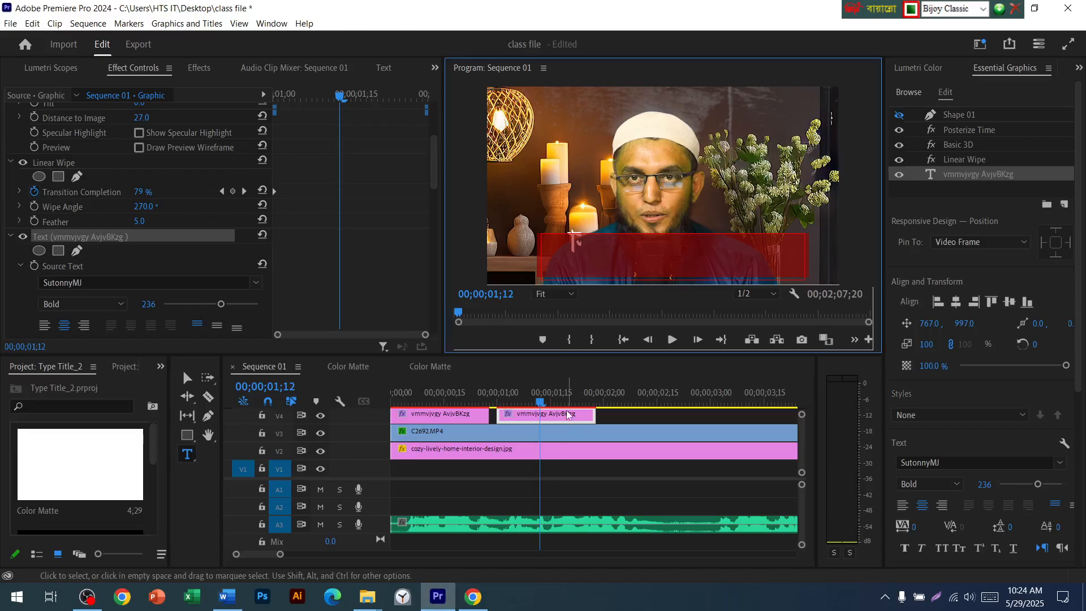
key(ctrl+v)
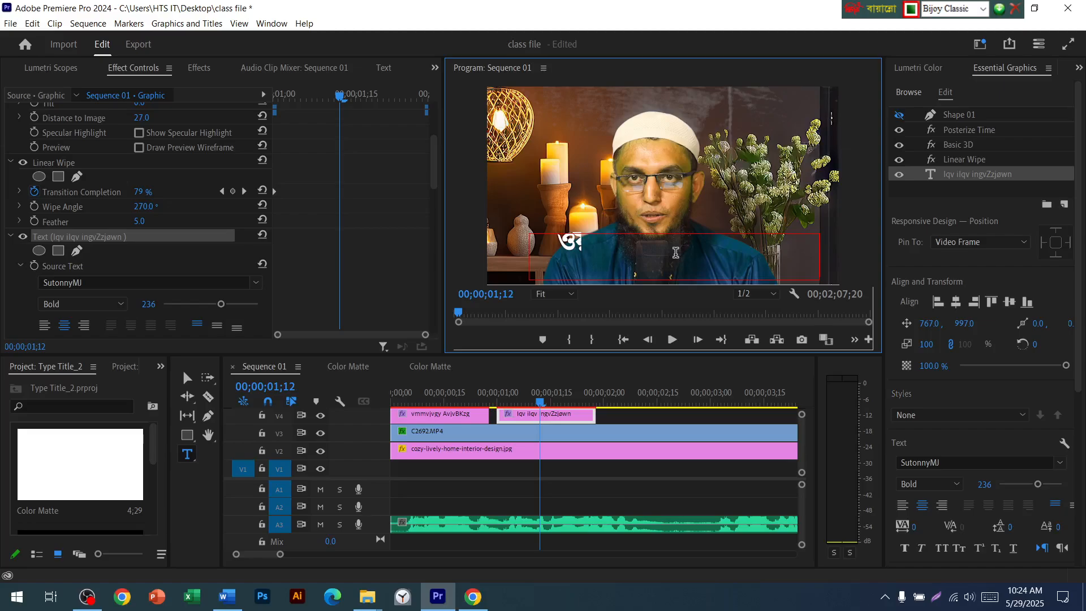
key(ctrl+a)
click(514, 406)
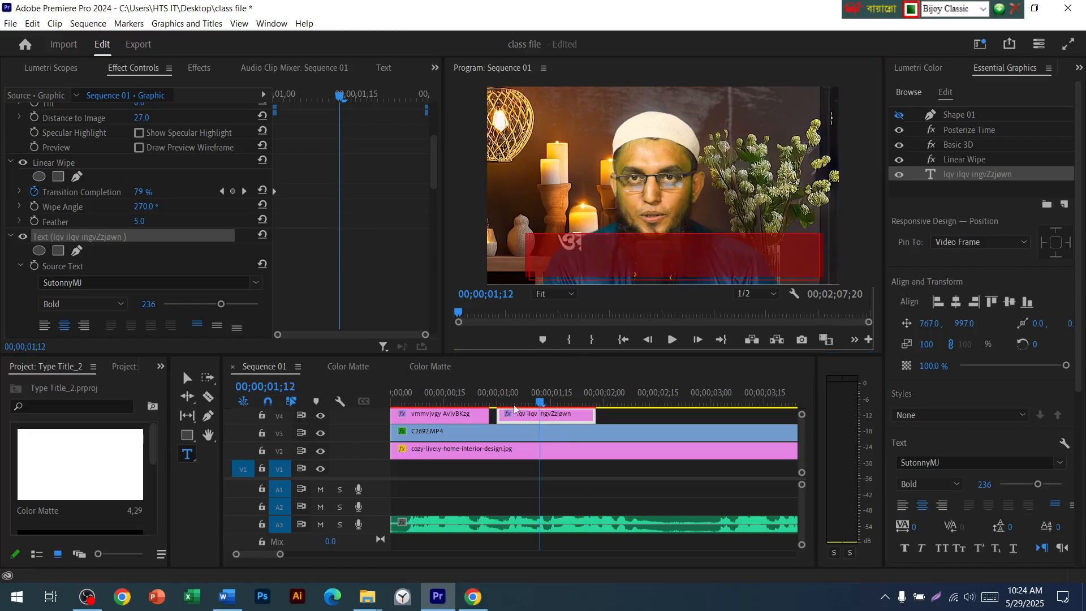
Play the second title against the speech, extend its end past 00;00;02;15 and move it directly behind the first title
key(space)
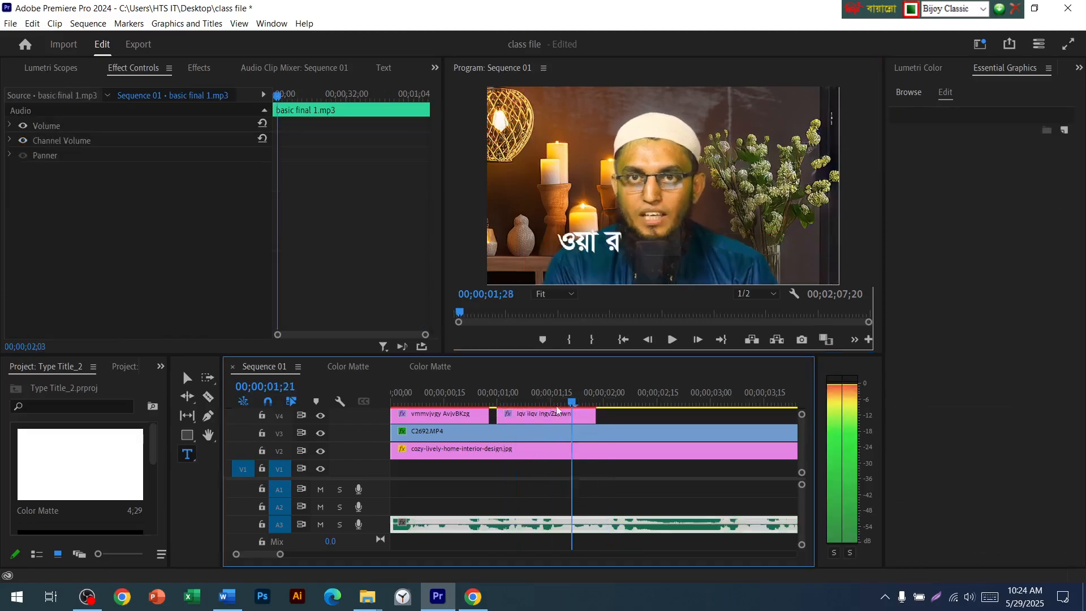
drag(557, 407, 684, 414)
click(598, 418)
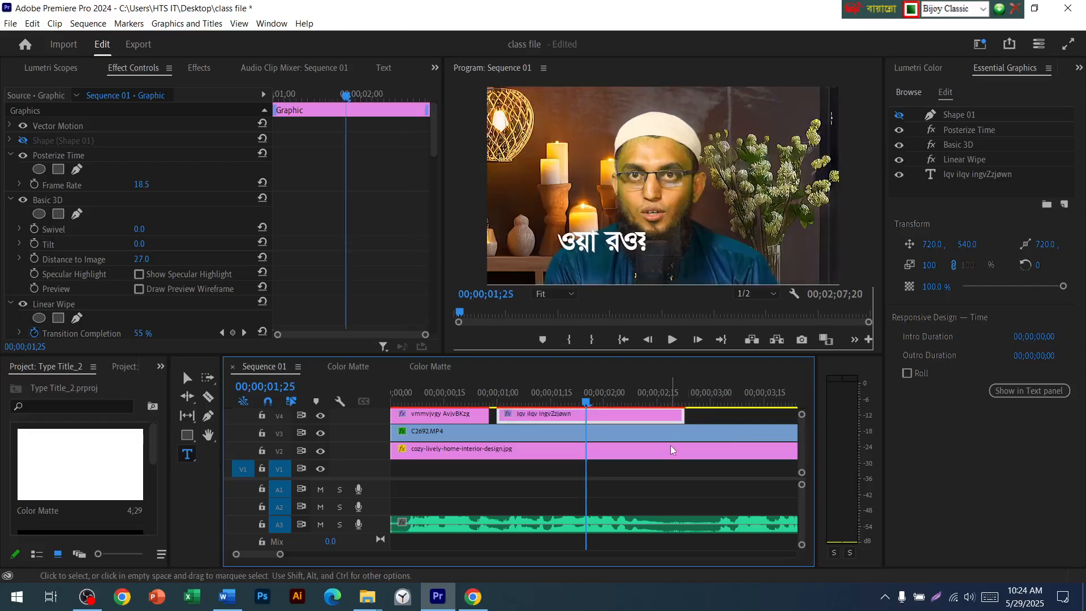
drag(553, 417, 546, 417)
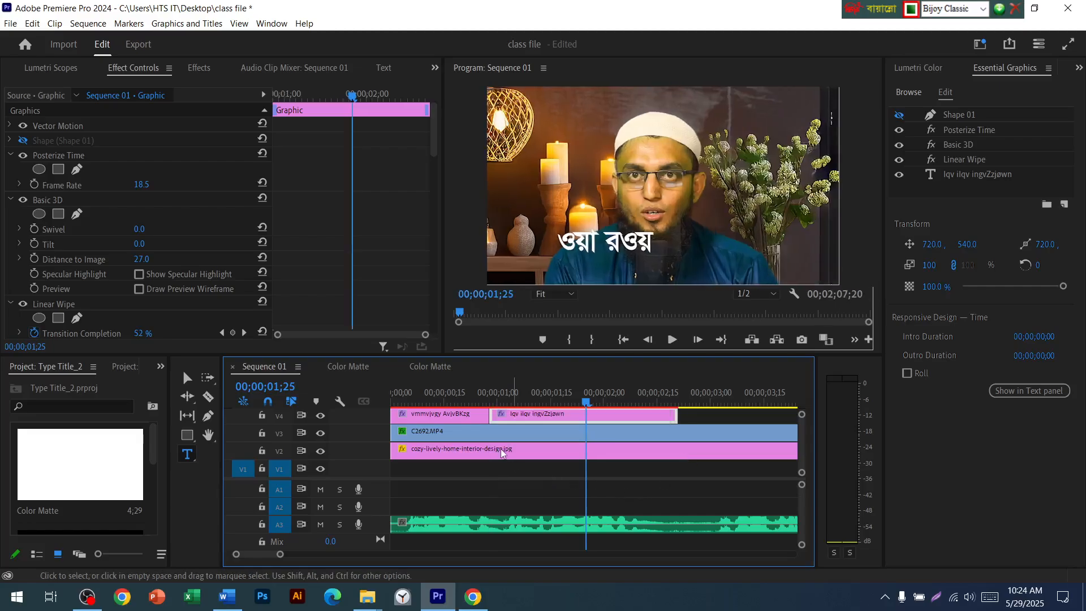
Move the background image to V1 and C2692.MP4 to V2, and extend the first title's end to just before 00;00;02;00
drag(478, 457, 501, 441)
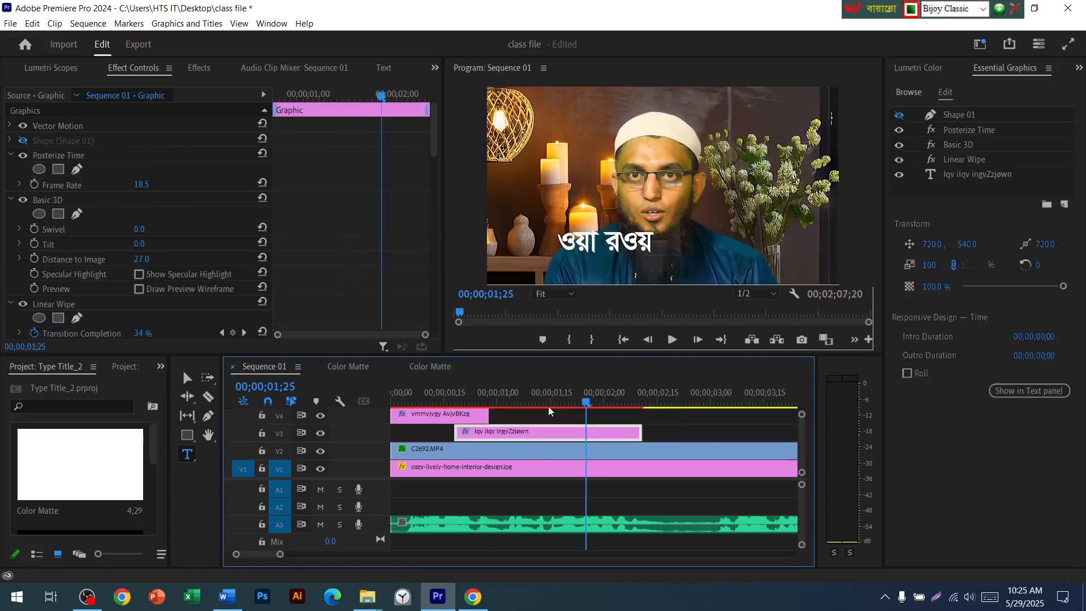
drag(542, 404, 587, 414)
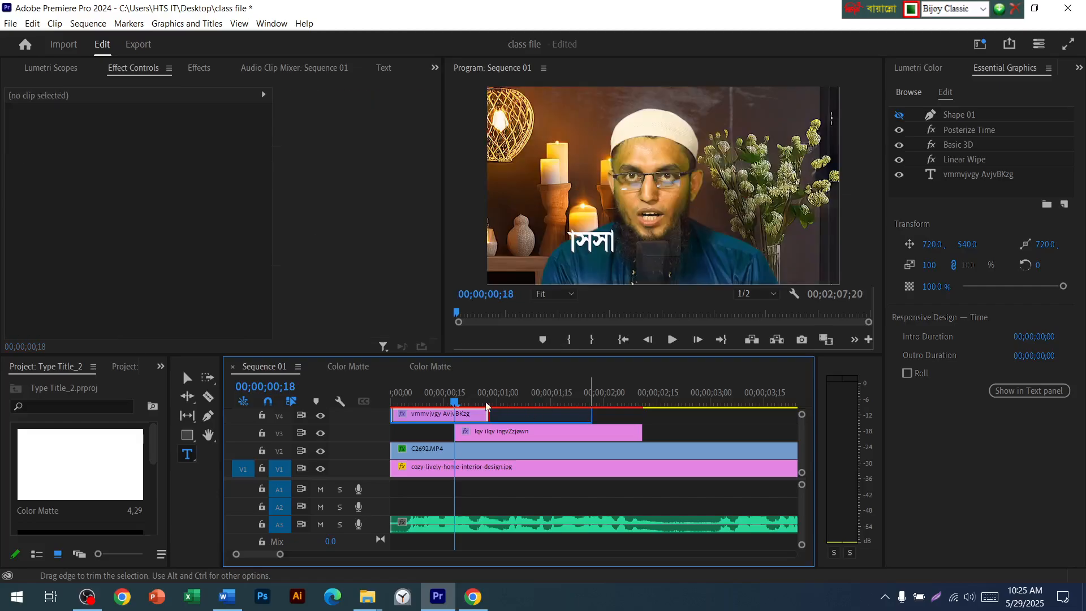
mouse_move(457, 407)
mouse_down()
mouse_move(522, 404)
mouse_move(462, 407)
mouse_up()
click(600, 419)
Place the first title on V3 and the second on V4, overlapping it from just after 00;00;01;00
drag(545, 437, 616, 424)
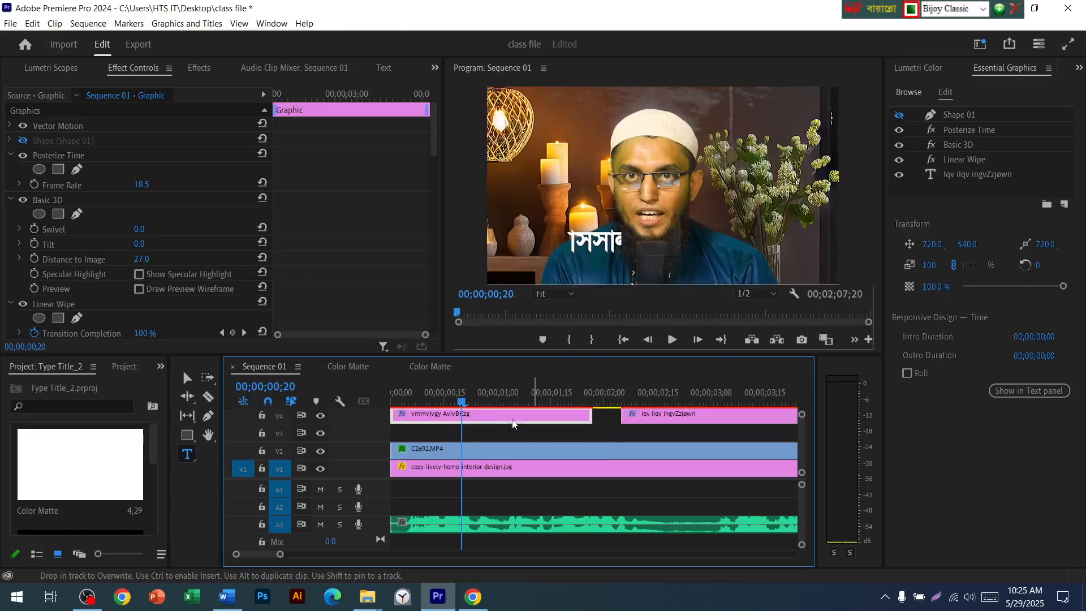
drag(479, 440, 490, 442)
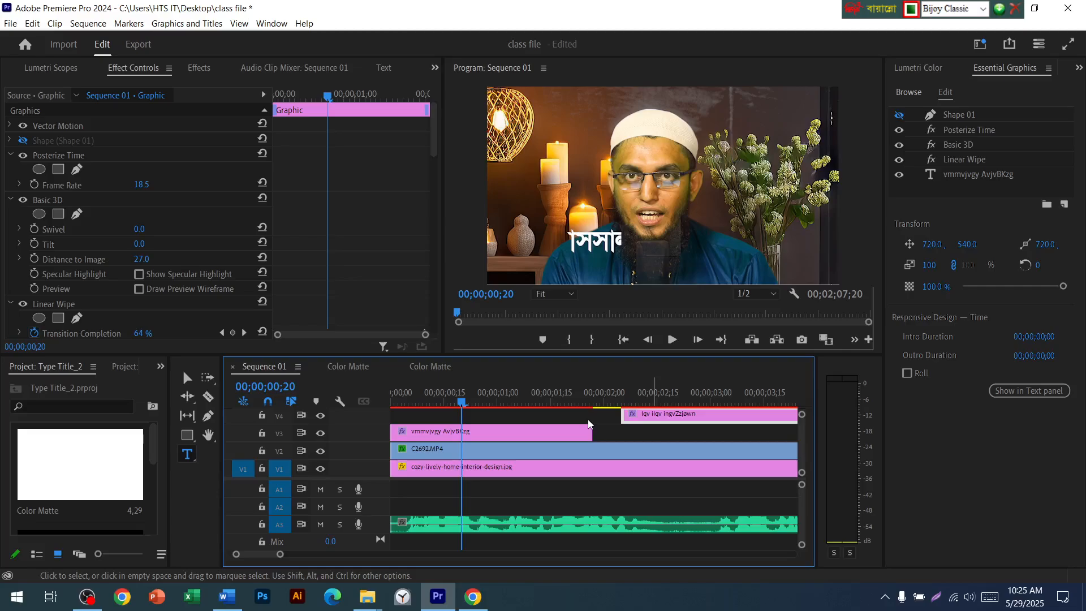
drag(651, 416, 532, 416)
Play the sequence from the start to check the timing of the two overlapping titles
drag(461, 403, 380, 412)
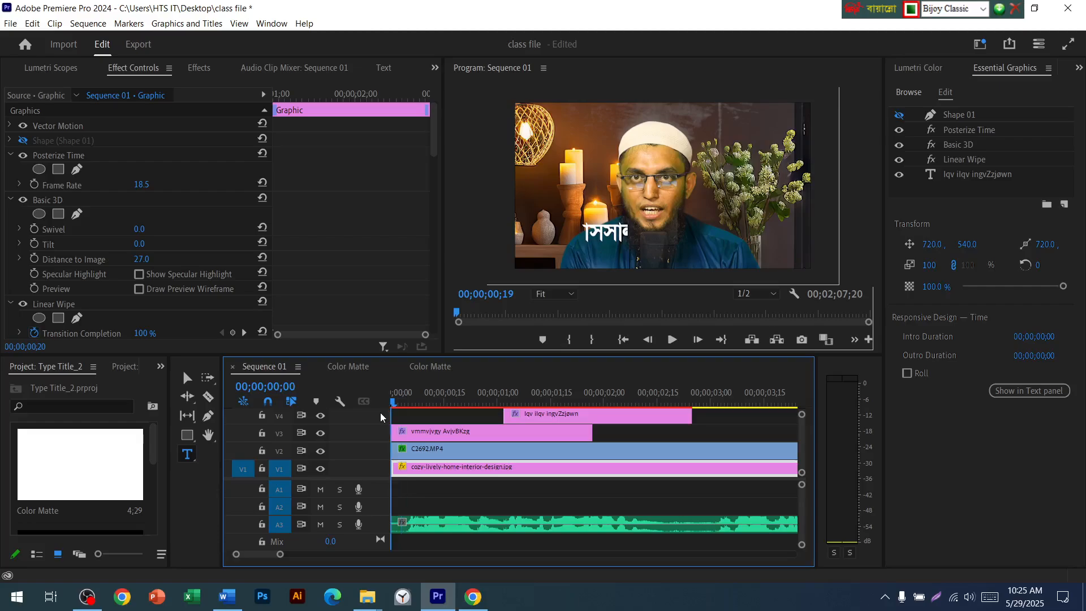
click(671, 340)
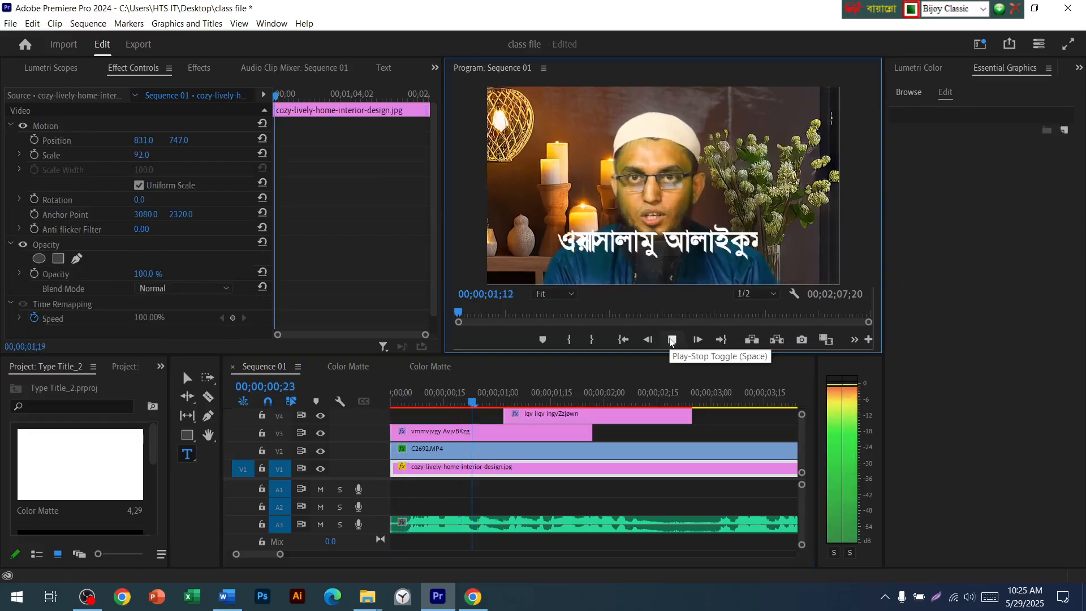
click(671, 340)
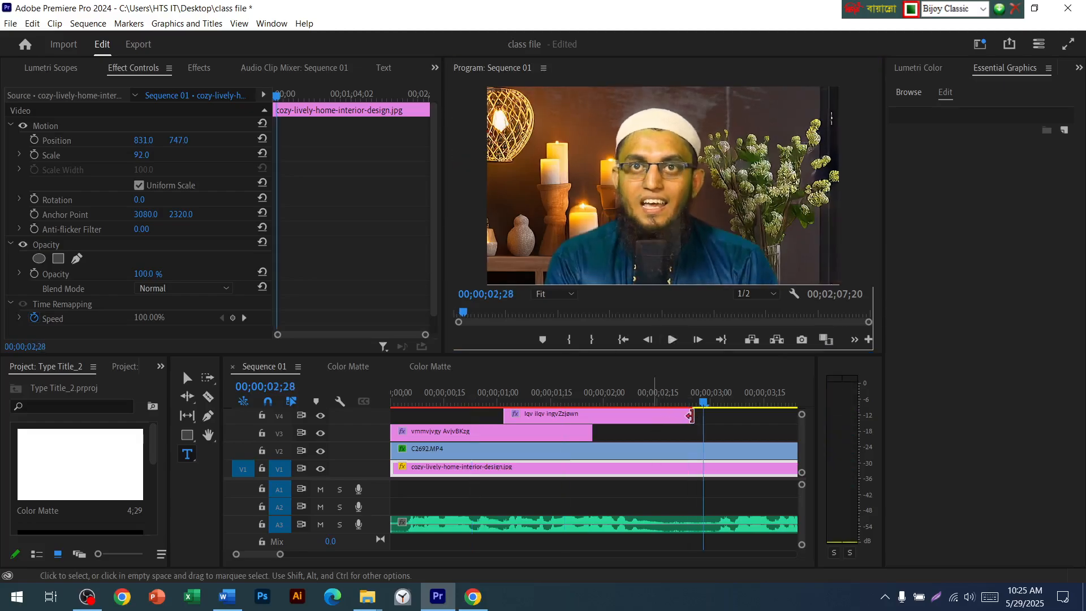
Trim the second title's end to about 00;00;02;15 and place a duplicate of it on V3 behind the first title
drag(690, 416, 653, 415)
scroll(666, 439, down, 2)
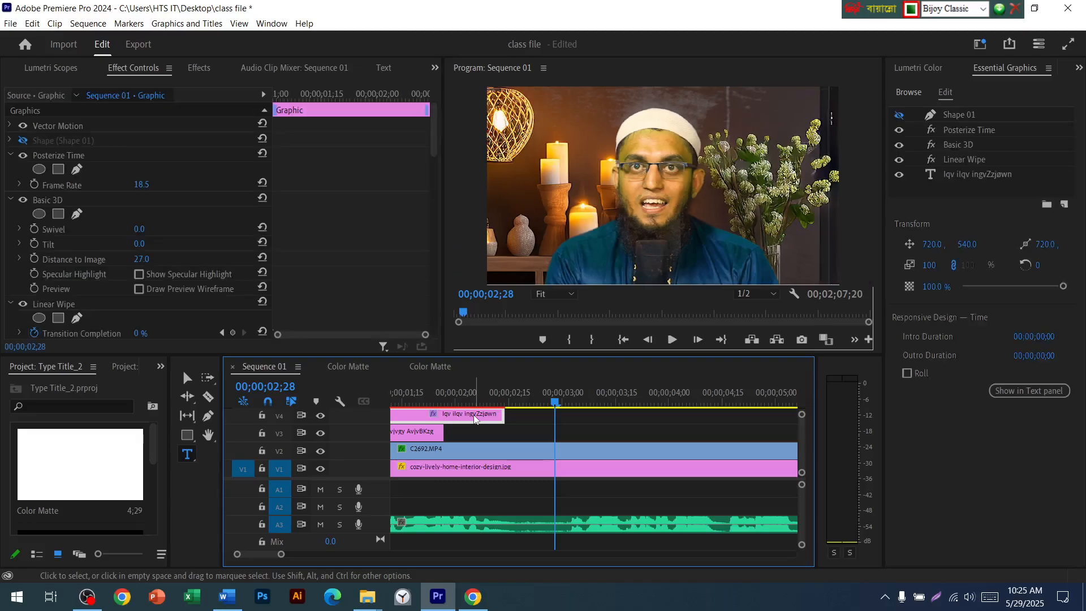
mouse_move(474, 418)
mouse_down()
mouse_move(588, 433)
mouse_move(552, 403)
mouse_move(473, 405)
mouse_up()
click(498, 432)
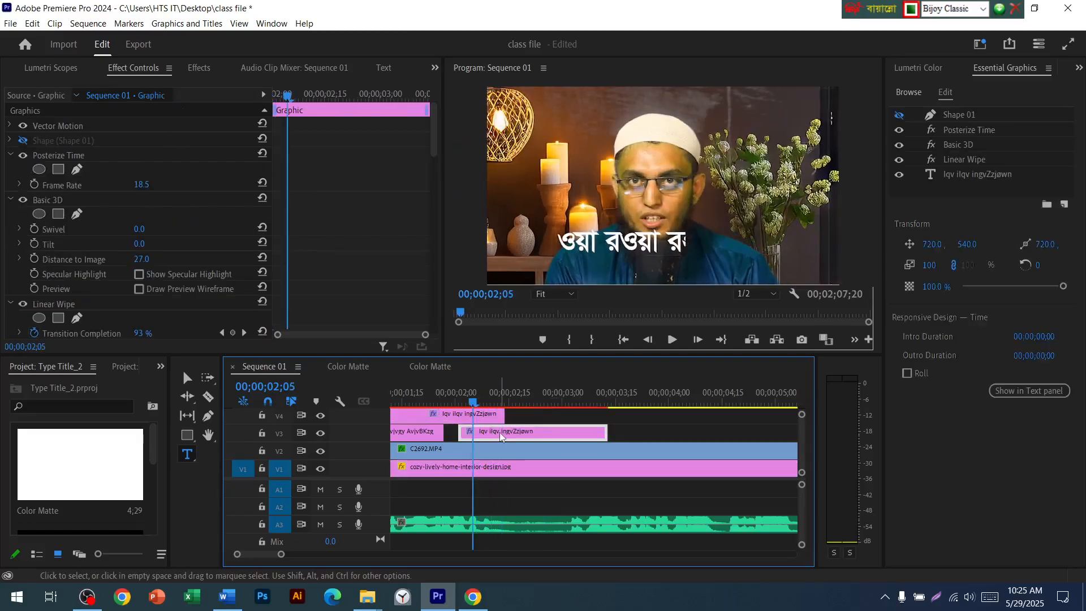
Copy "ওয়া বারাকাতুহ" from the Word document and paste it over the text of the duplicate title on V3 in Premiere Pro
scroll(68, 321, down, 3)
click(192, 458)
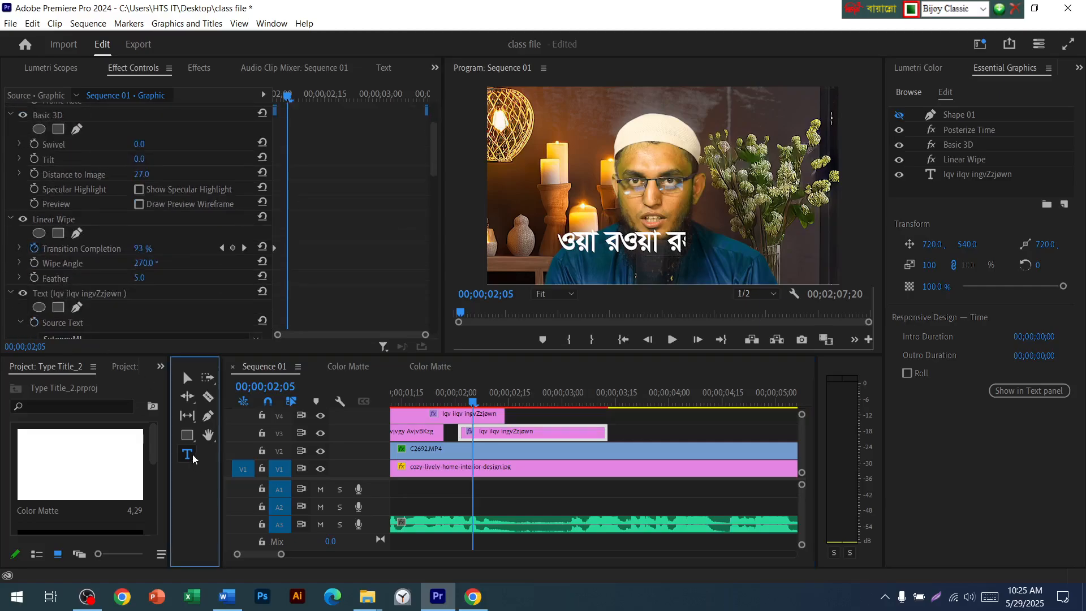
scroll(70, 298, down, 2)
click(84, 225)
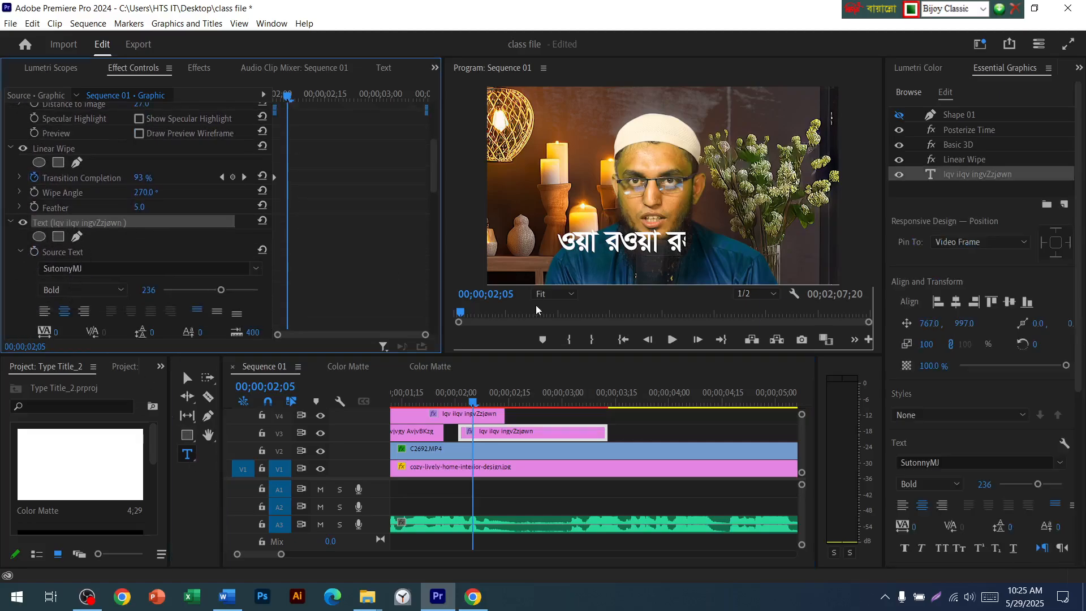
click(227, 597)
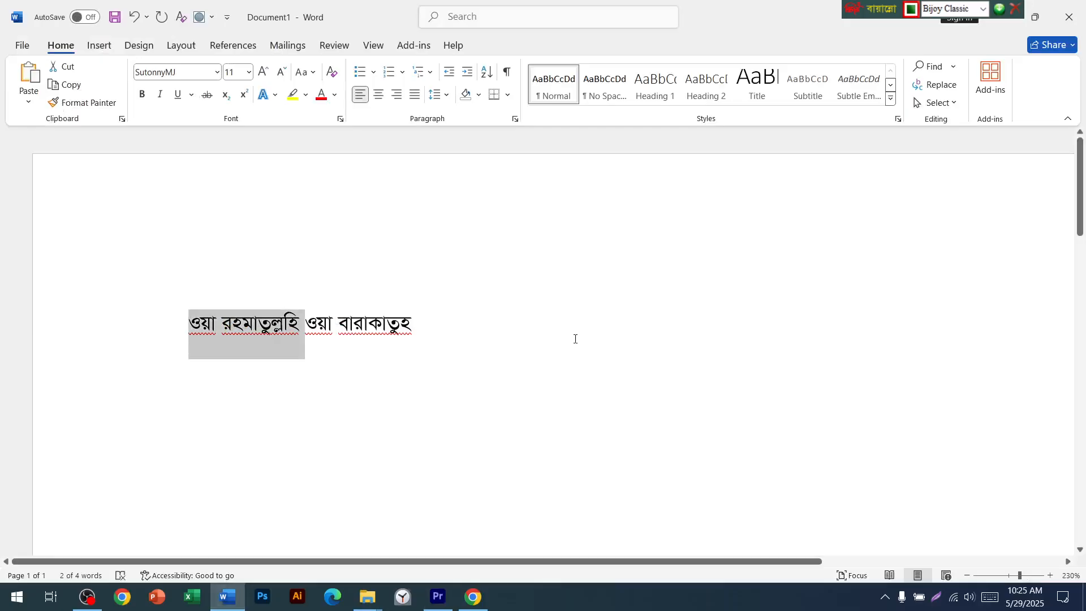
drag(310, 328, 428, 327)
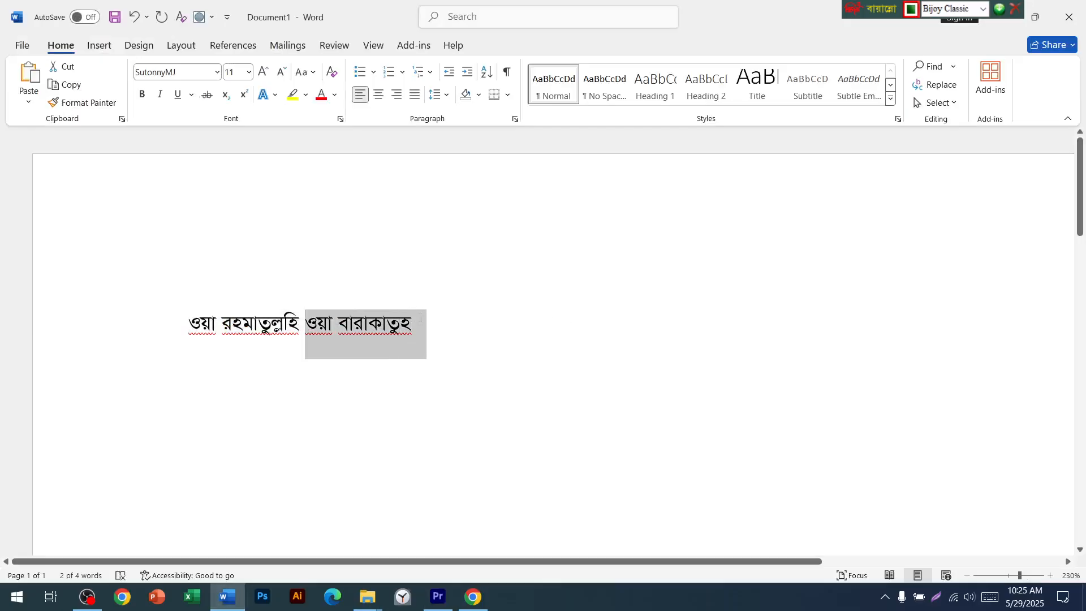
click(437, 597)
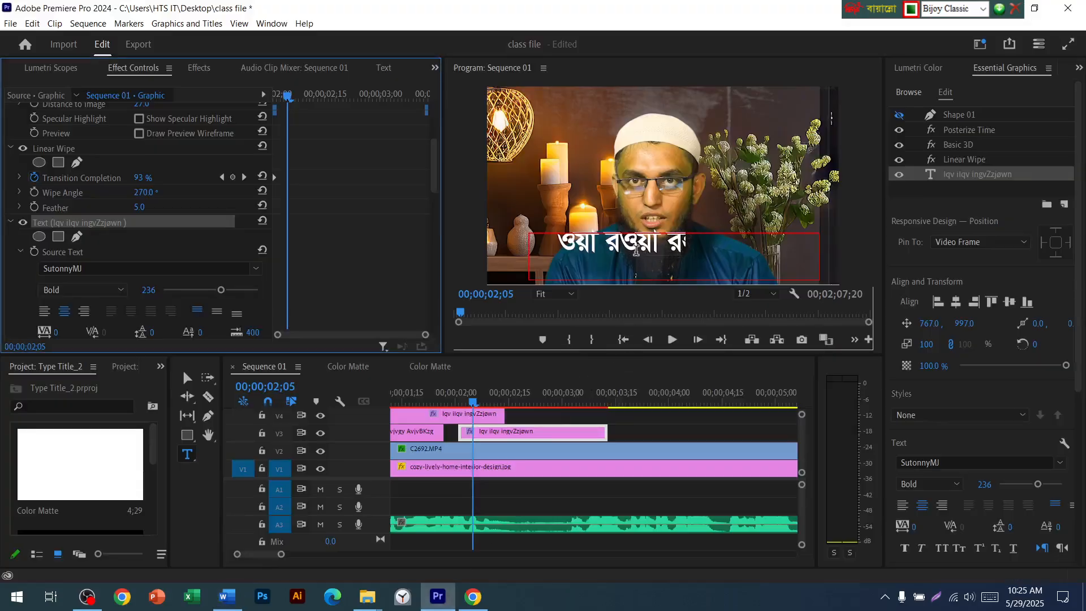
click(637, 251)
key(ctrl+a)
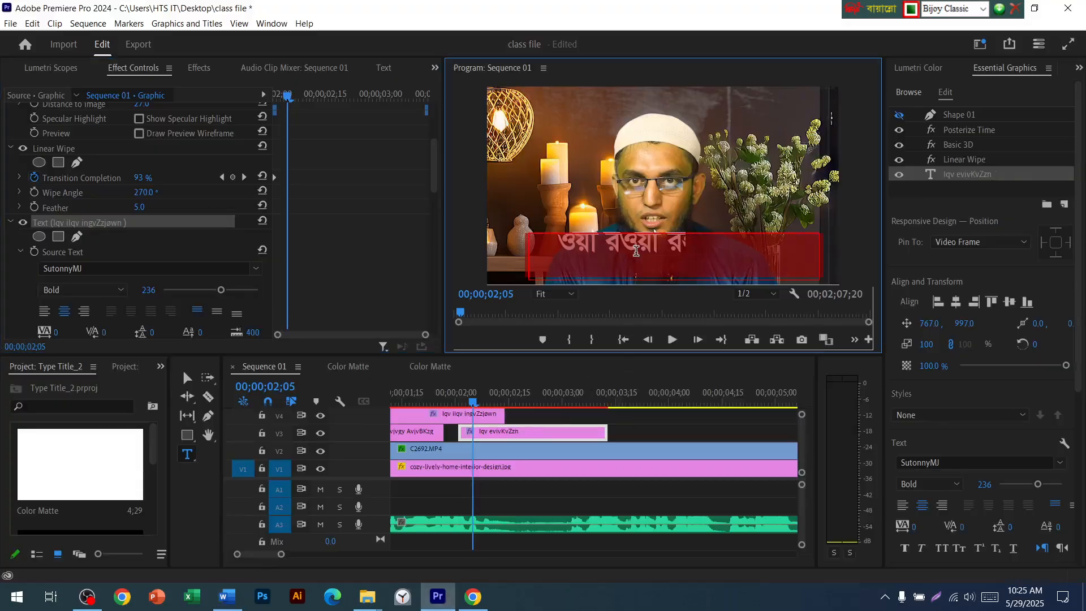
text(Iqv evivKvZzn)
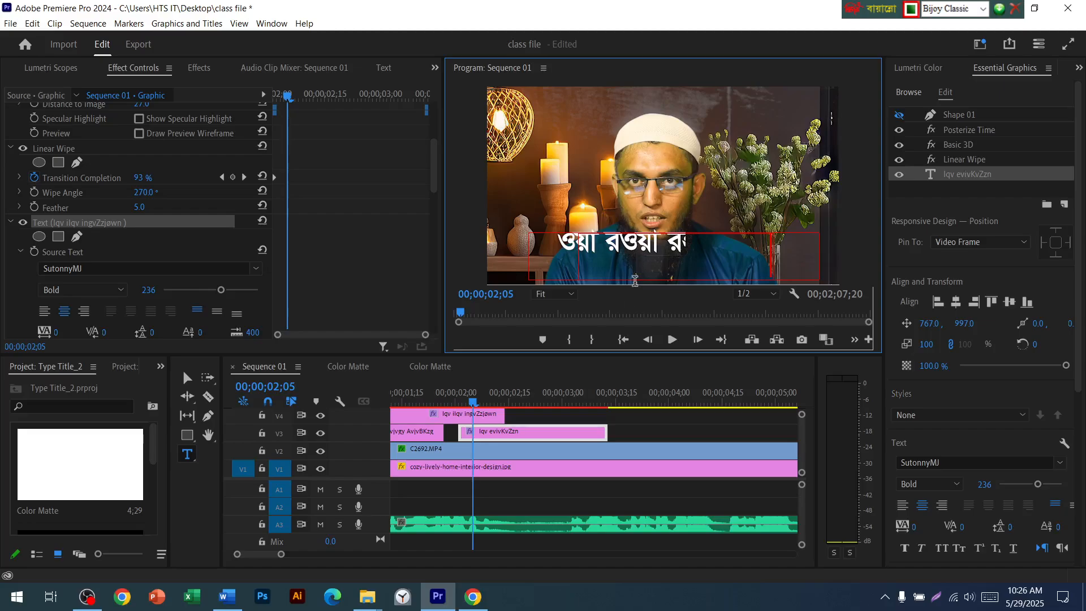
Play the third title from about 00;00;02;02 to check its timing, and return the playhead to 00;00;02;03
click(485, 403)
drag(487, 407, 463, 405)
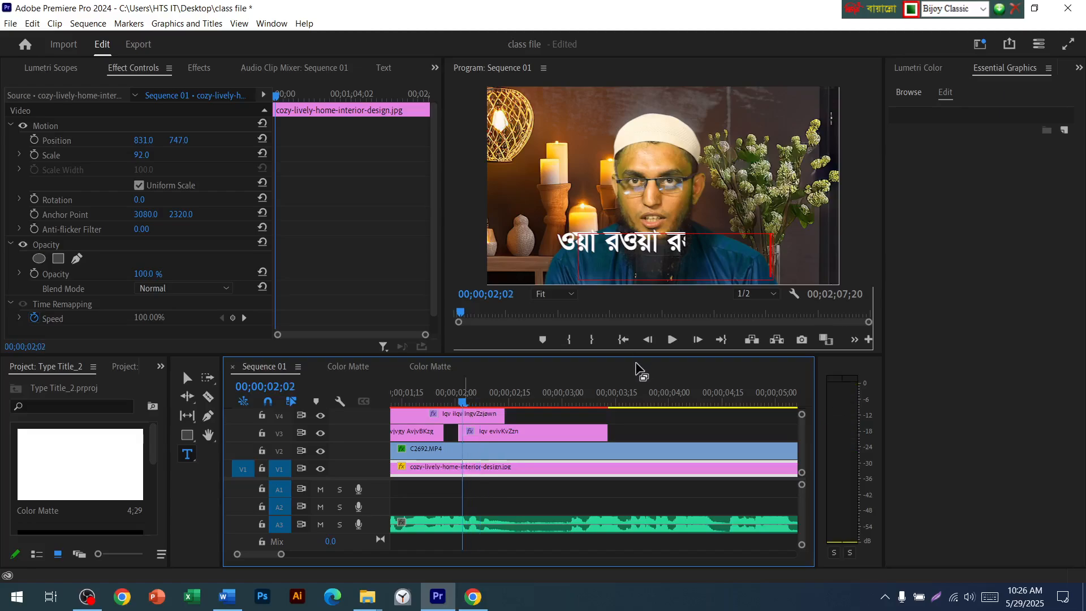
click(671, 340)
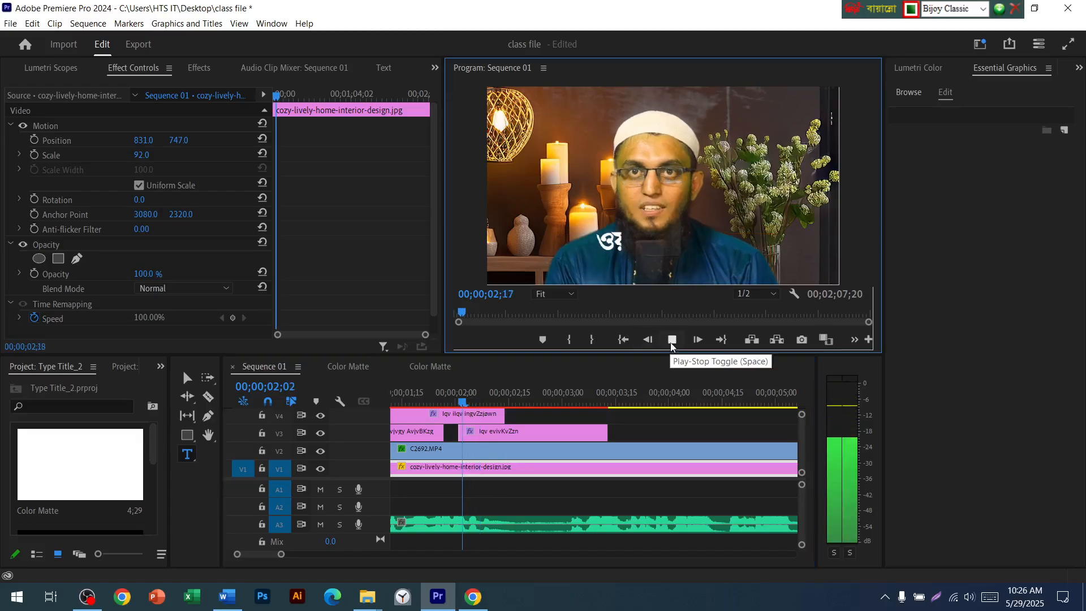
click(672, 340)
click(672, 339)
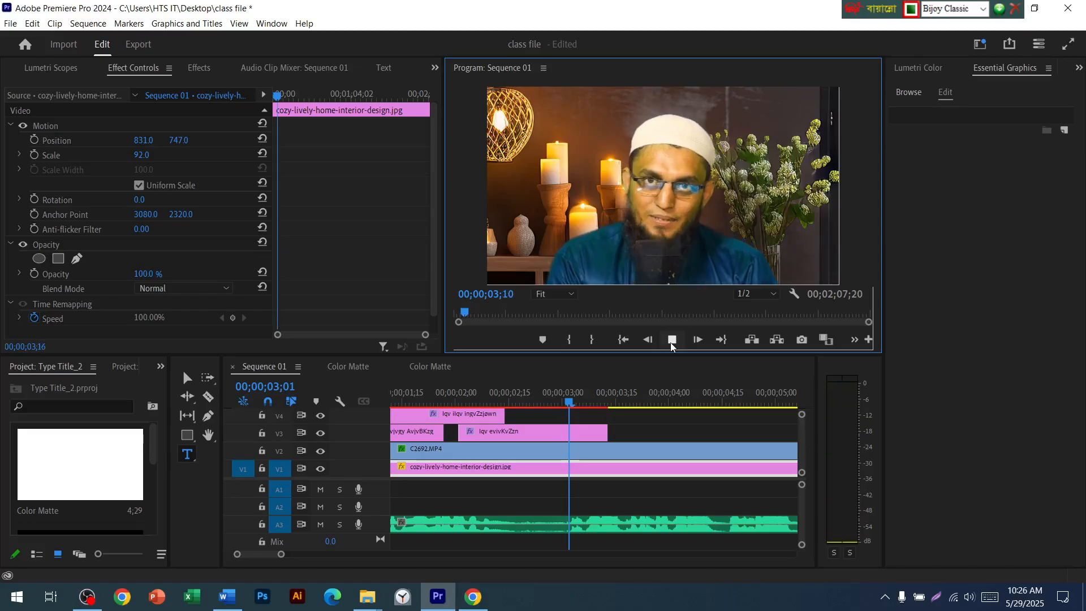
click(626, 402)
drag(626, 403, 465, 402)
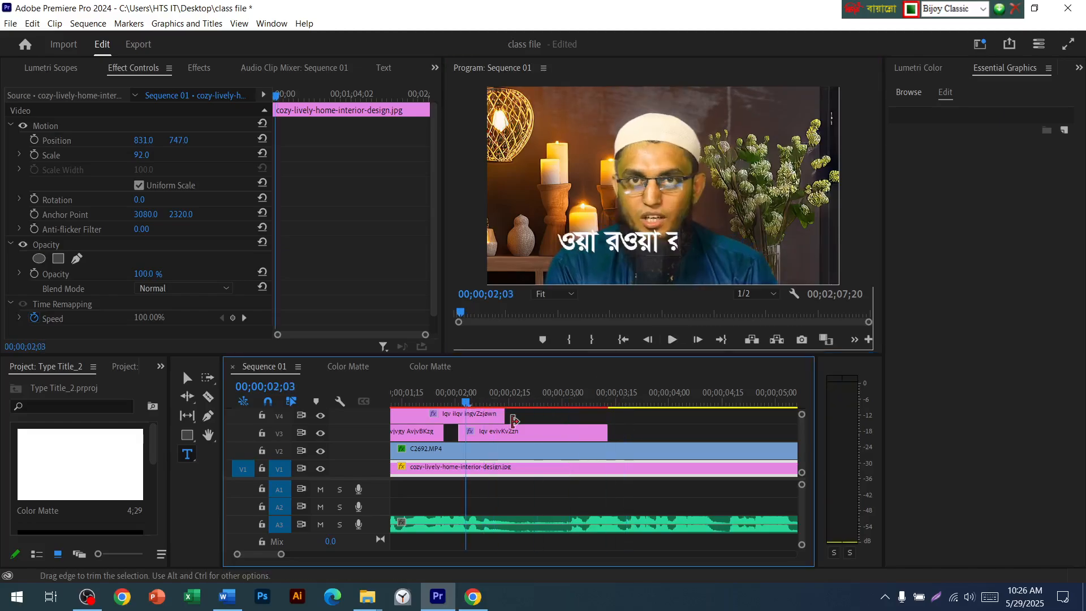
Trim the end of the third title on V3 to a duration of 00;00;00;25 and scrub to 00;00;02;13 to check it
click(606, 432)
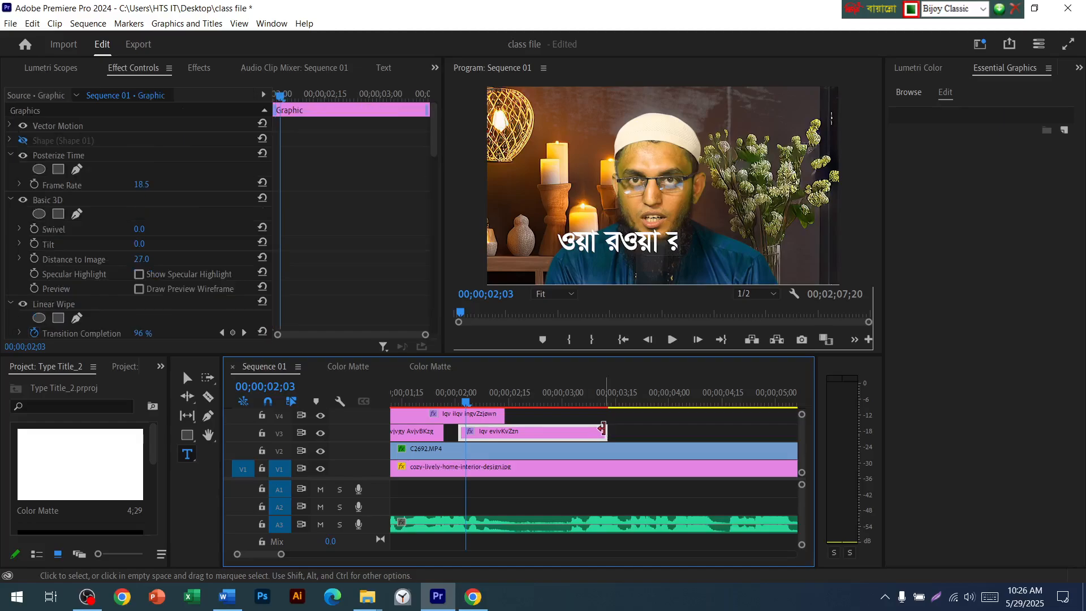
drag(572, 432, 546, 432)
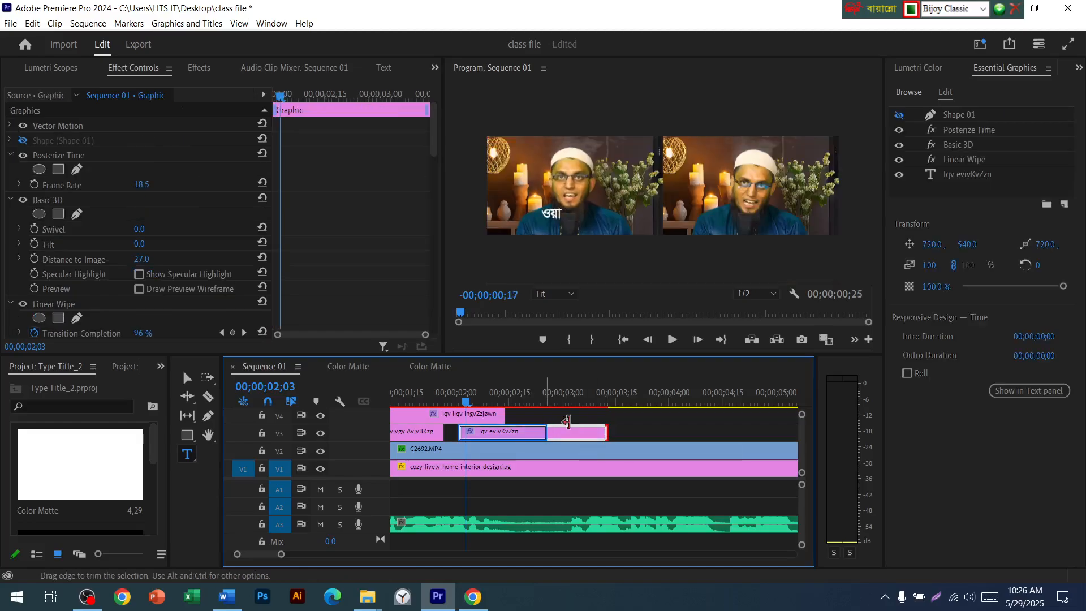
scroll(563, 409, down, 3)
scroll(531, 439, up, 3)
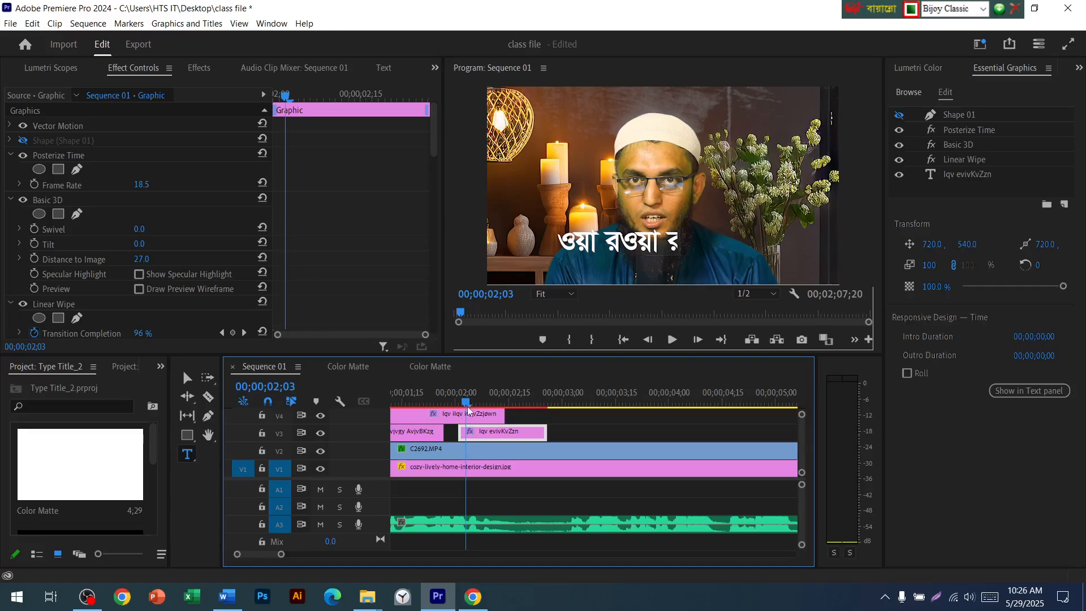
mouse_move(465, 403)
mouse_down()
mouse_move(440, 404)
mouse_move(480, 405)
mouse_up()
mouse_move(518, 403)
mouse_down()
mouse_move(492, 410)
mouse_move(501, 408)
mouse_up()
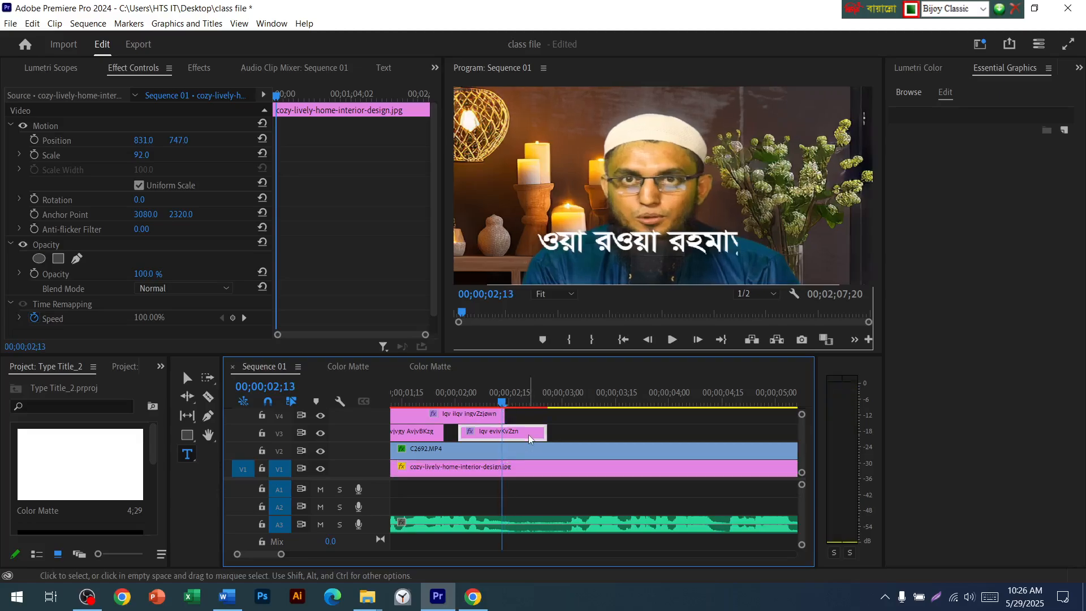
Delete all the typewriter title clips from V3 and V4, leaving the video, background image and audio in place
click(512, 434)
key(Delete)
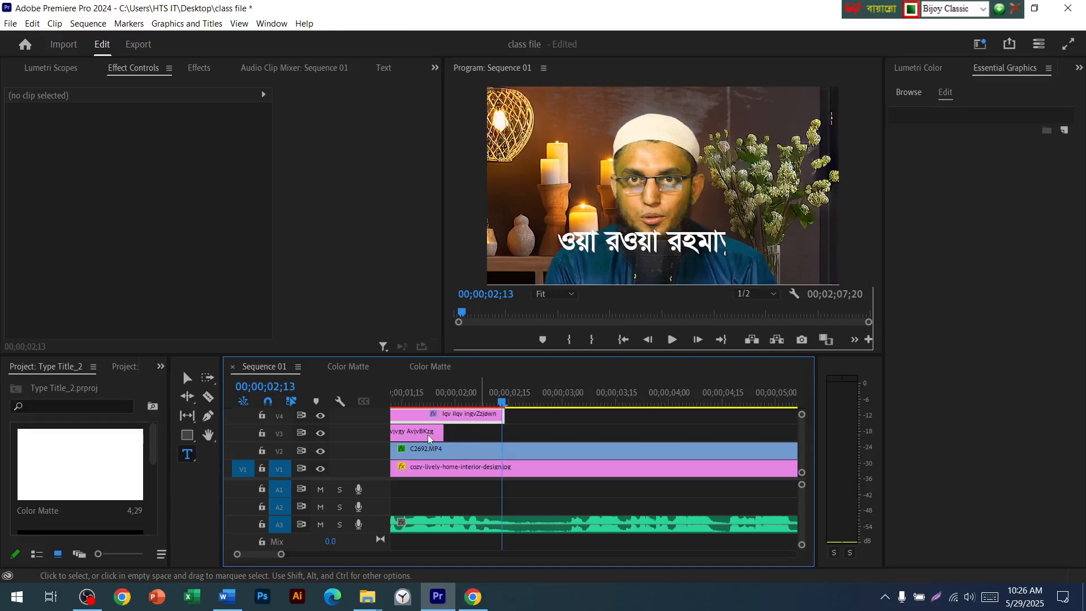
key(ctrl+z)
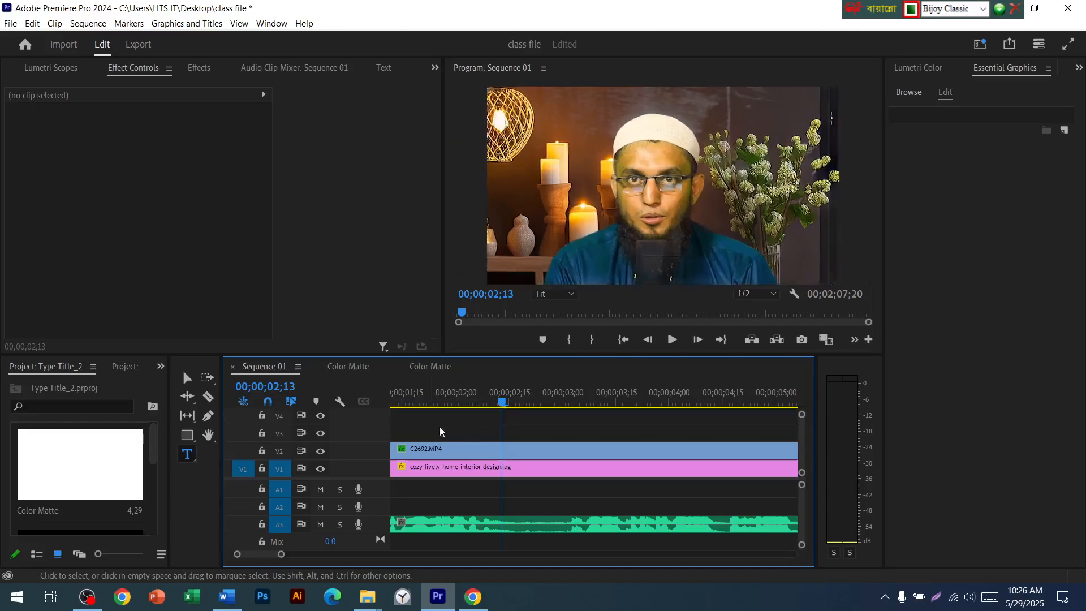
click(440, 423)
drag(267, 553, 230, 556)
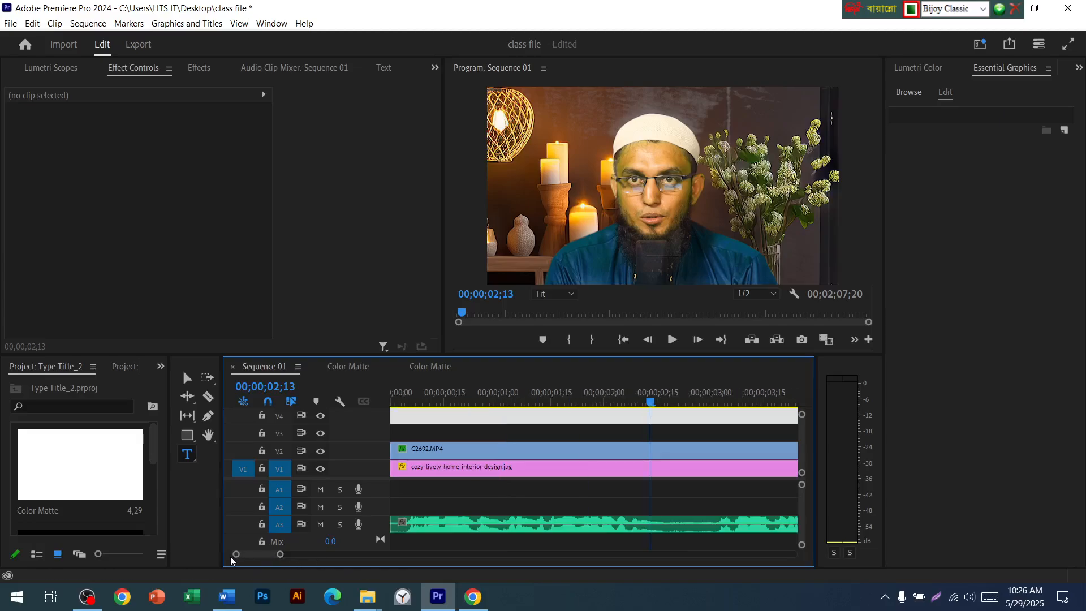
Save the class file project
click(11, 24)
click(39, 178)
click(11, 23)
click(44, 180)
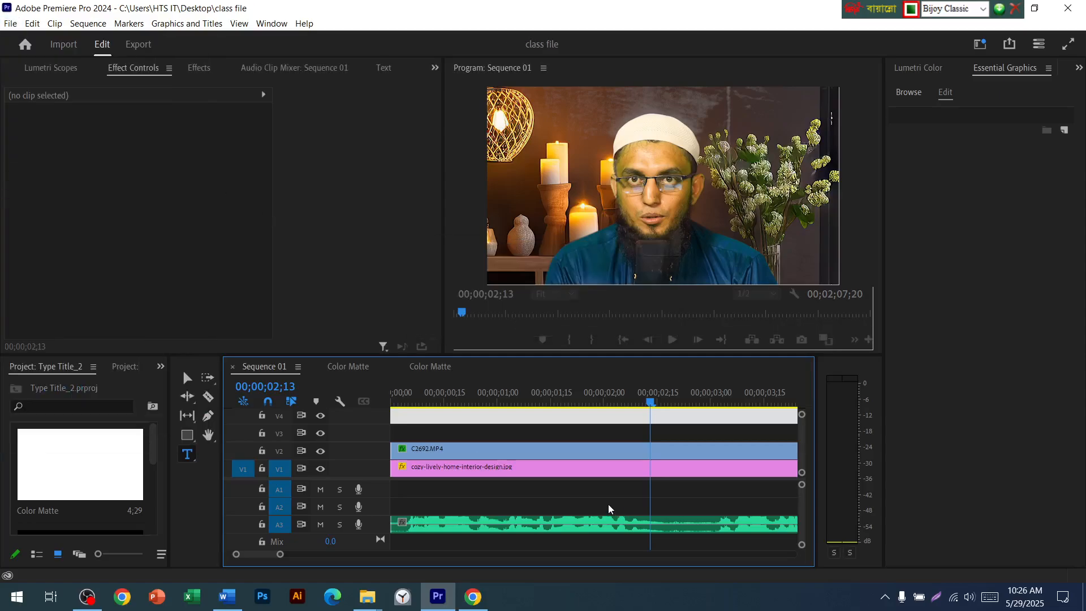